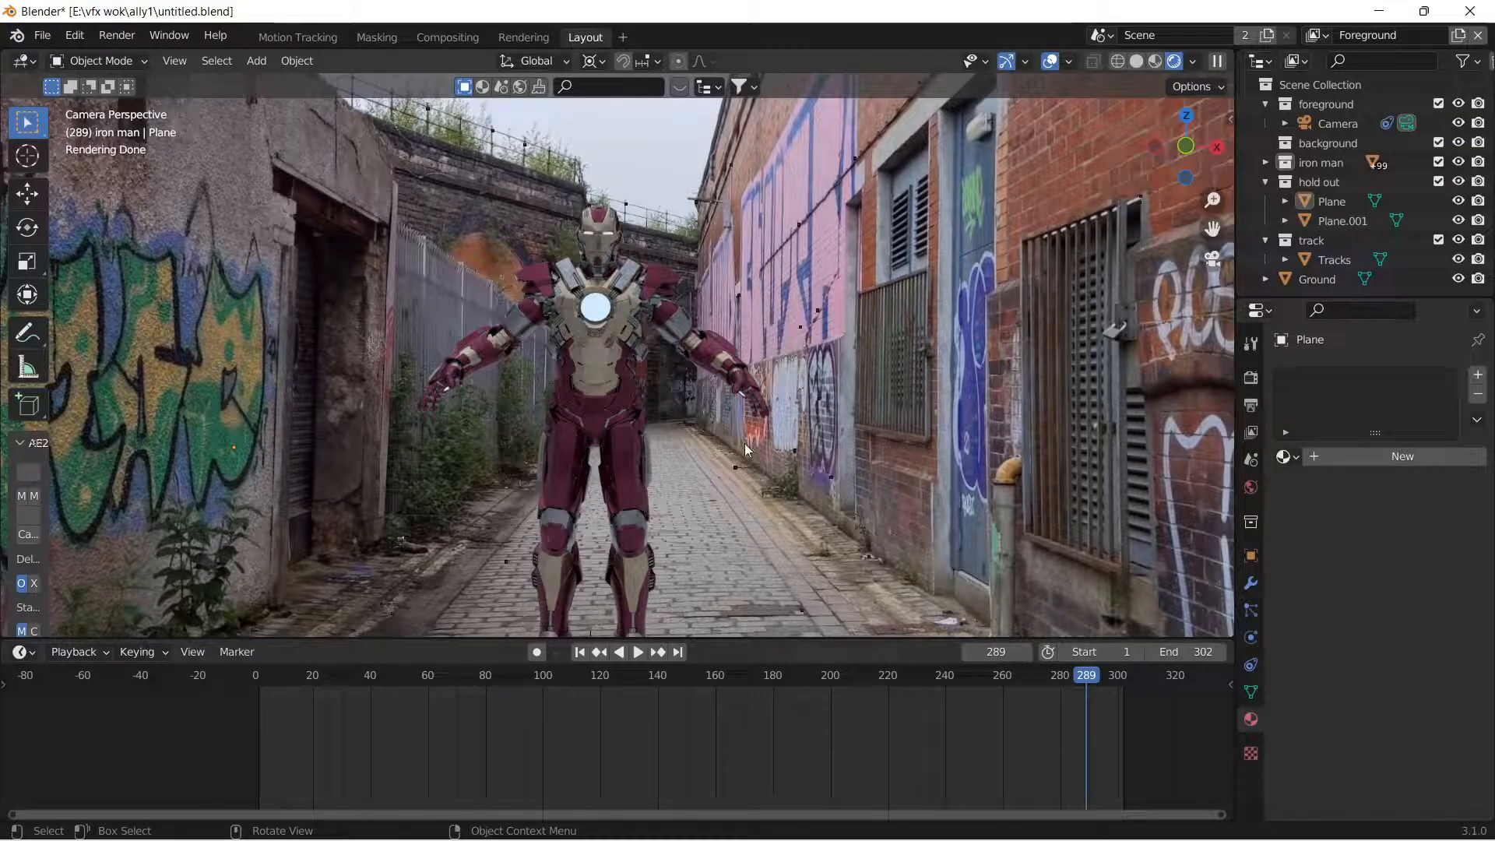
Review the finished Iron Man alley shot at several frames, checking the open NukeX project in between.
drag(1085, 677, 1026, 756)
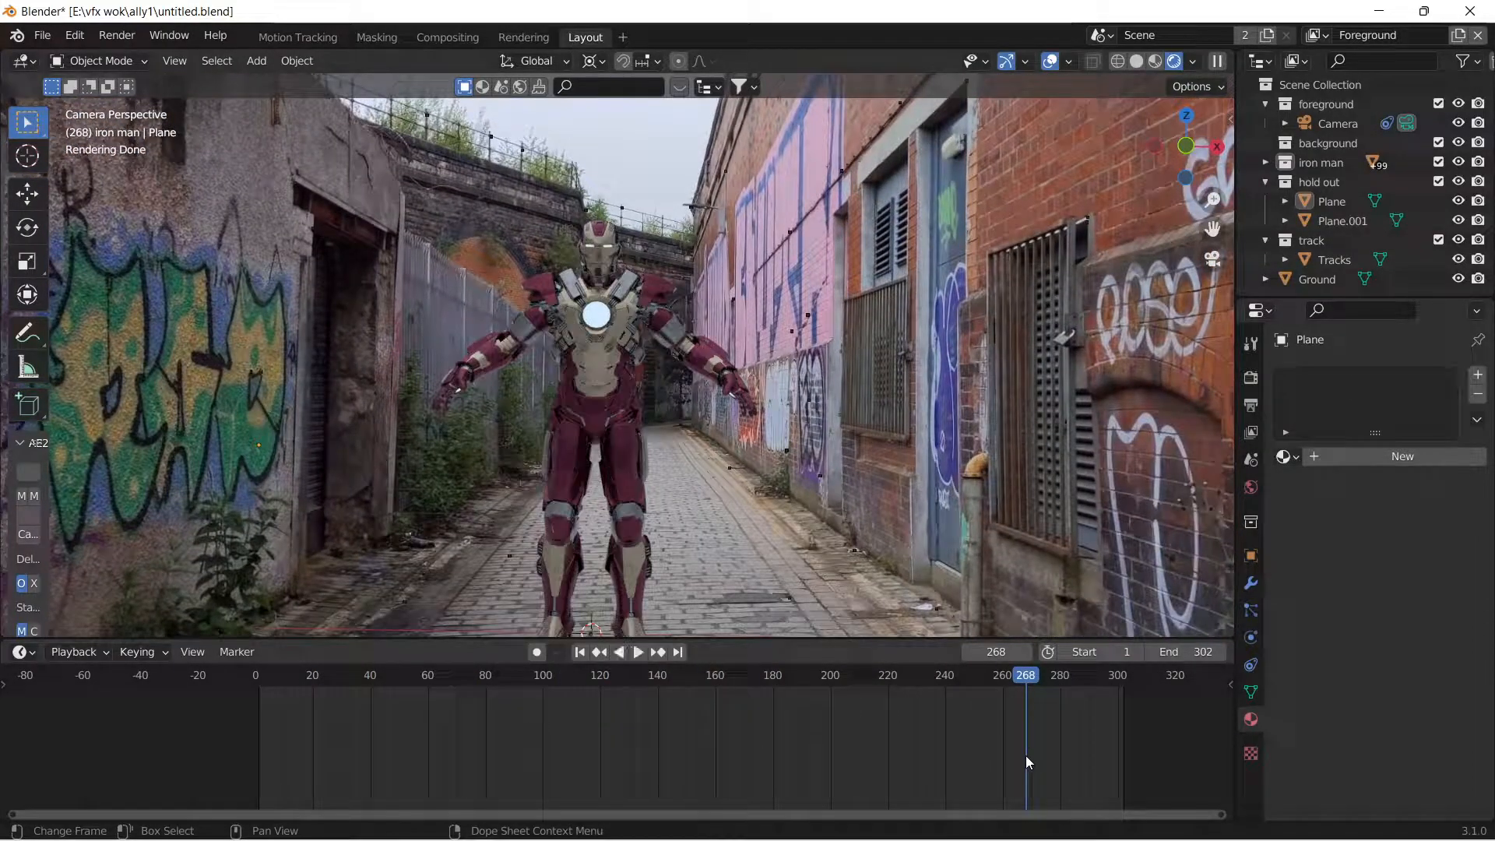
mouse_move(990, 838)
mouse_move(897, 818)
click(955, 721)
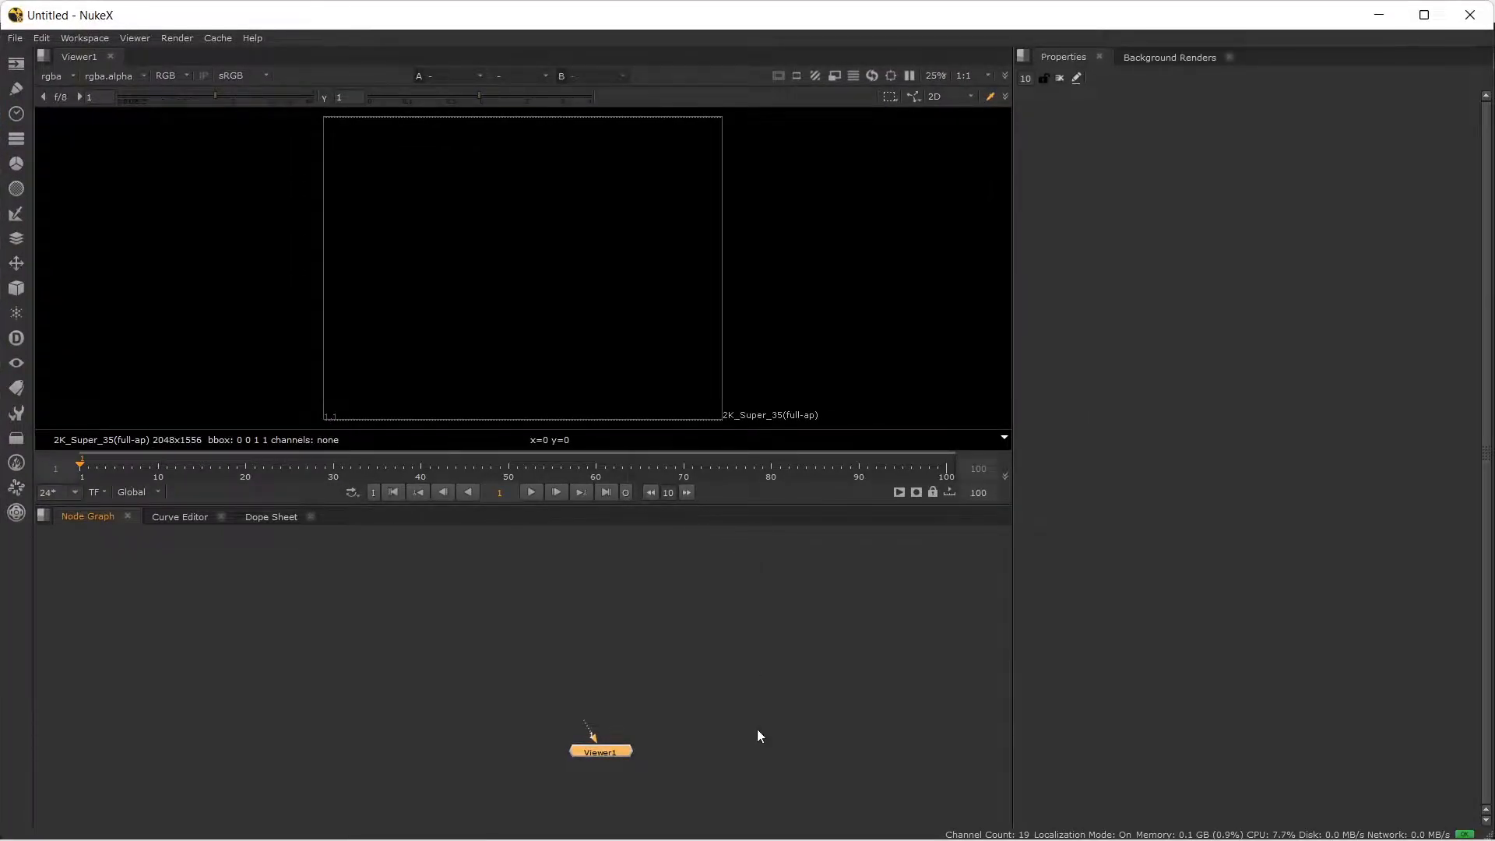
mouse_move(918, 832)
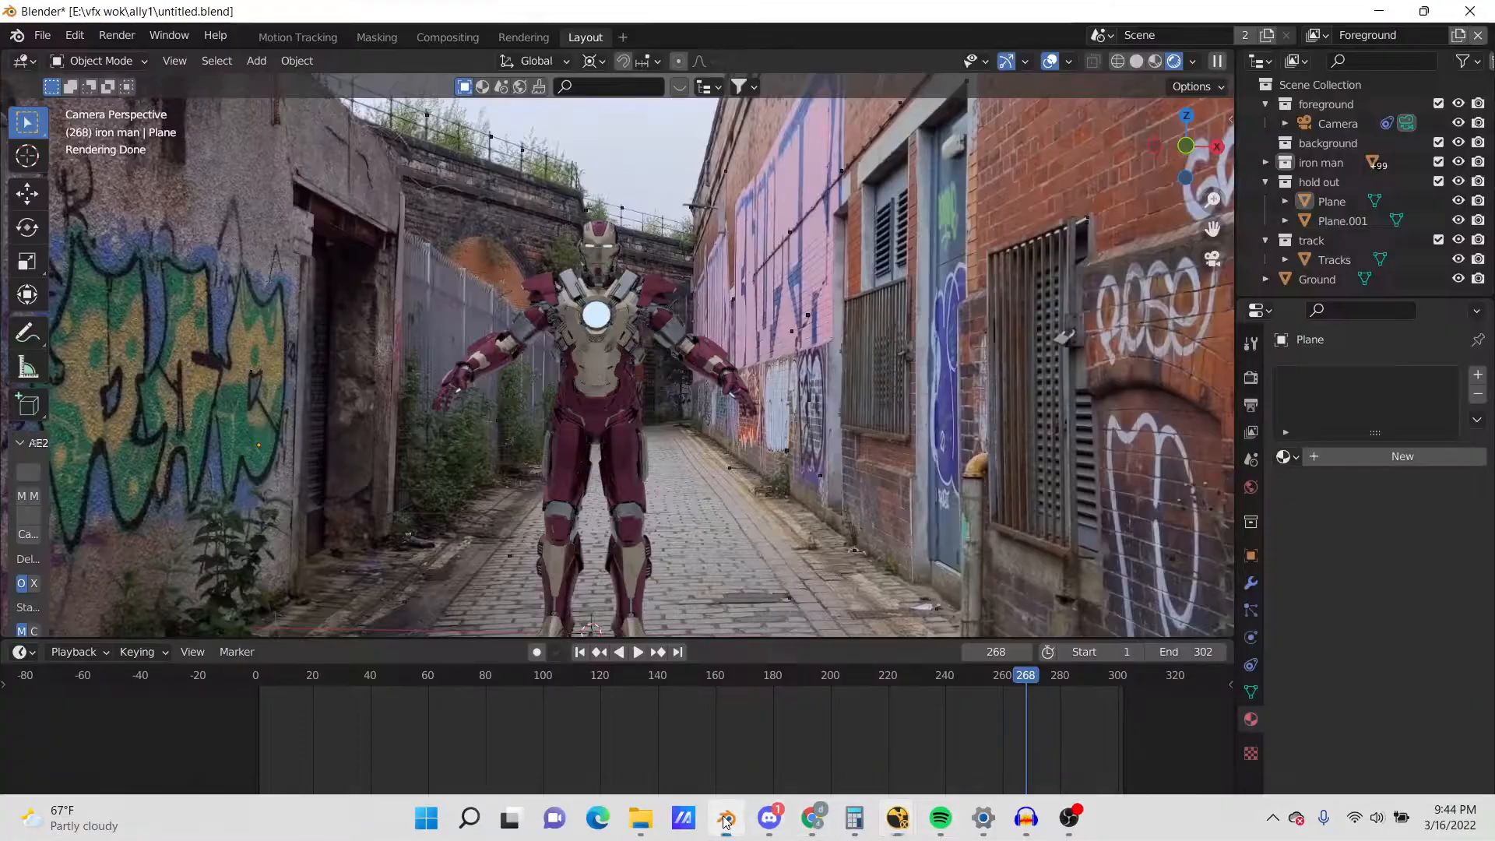
click(727, 818)
drag(1025, 686, 380, 745)
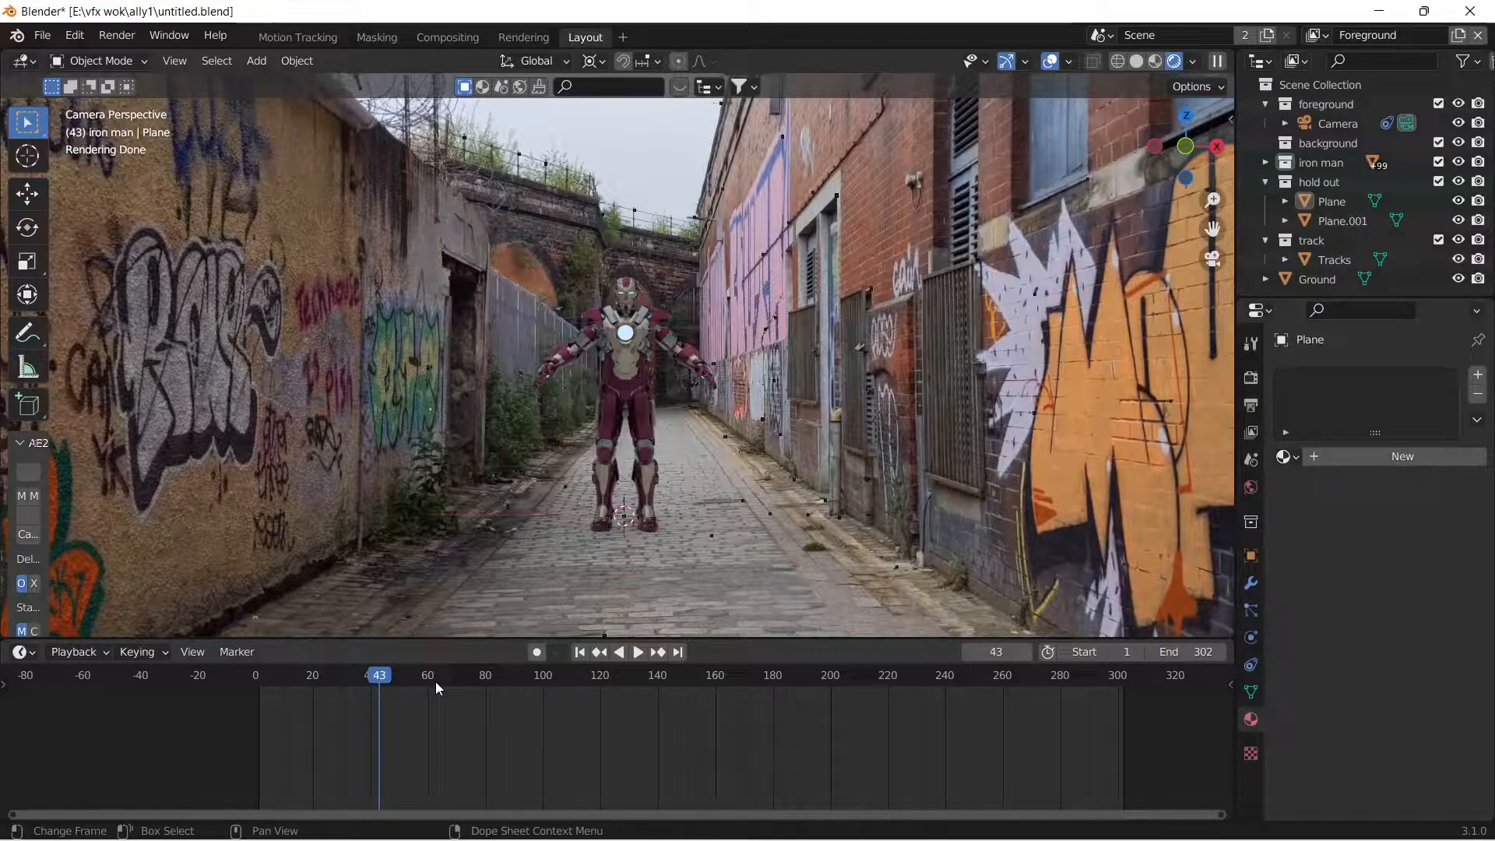
Examine the tracked camera's motion past the hold-out planes from outside the camera view in solid shading.
scroll(652, 405, down, 4)
middle_drag(656, 397, 1042, 461)
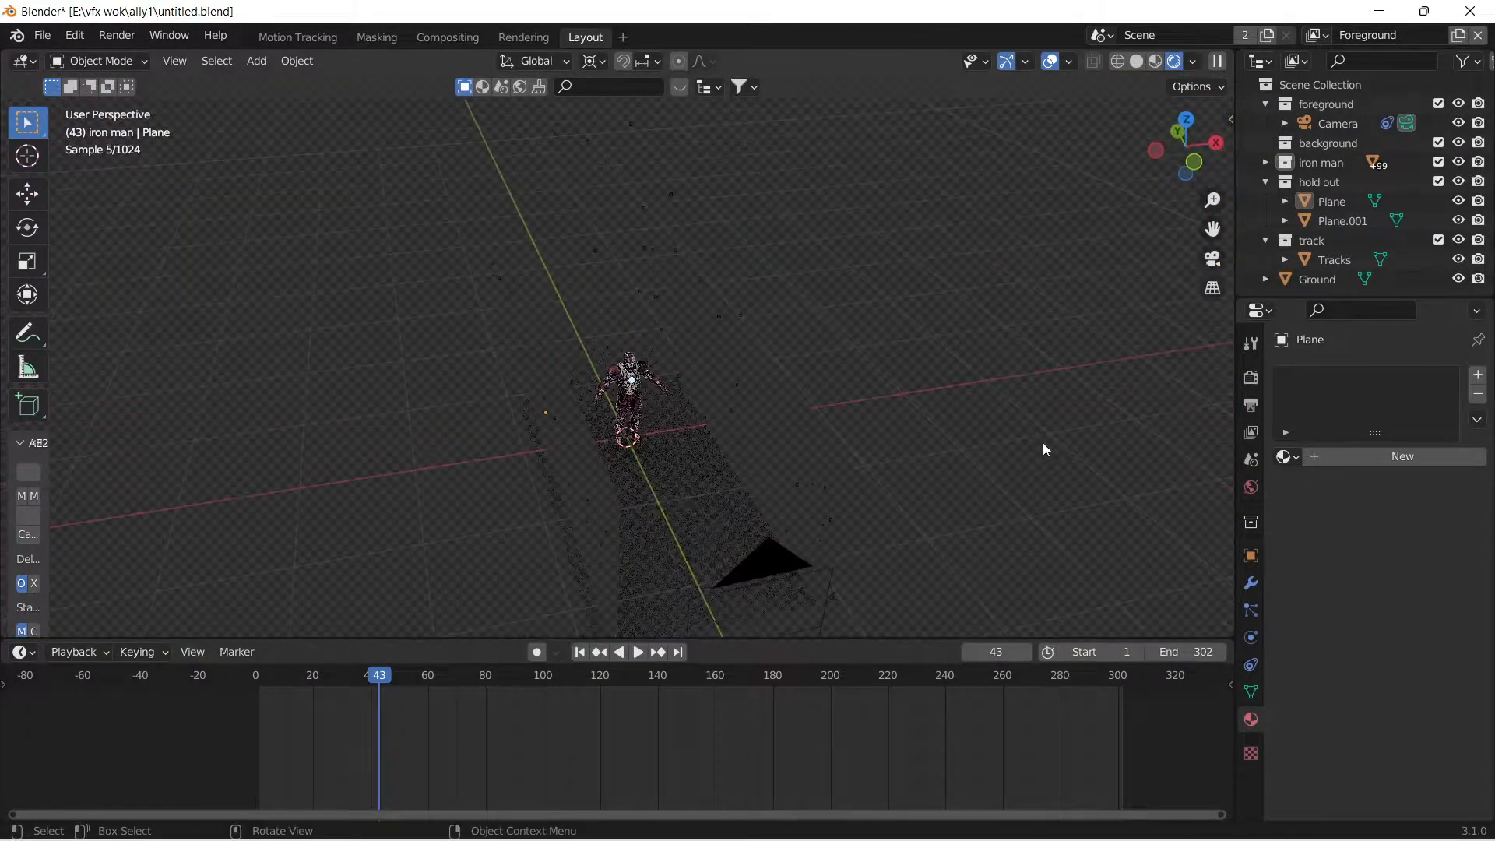
click(1136, 61)
drag(398, 673, 1001, 698)
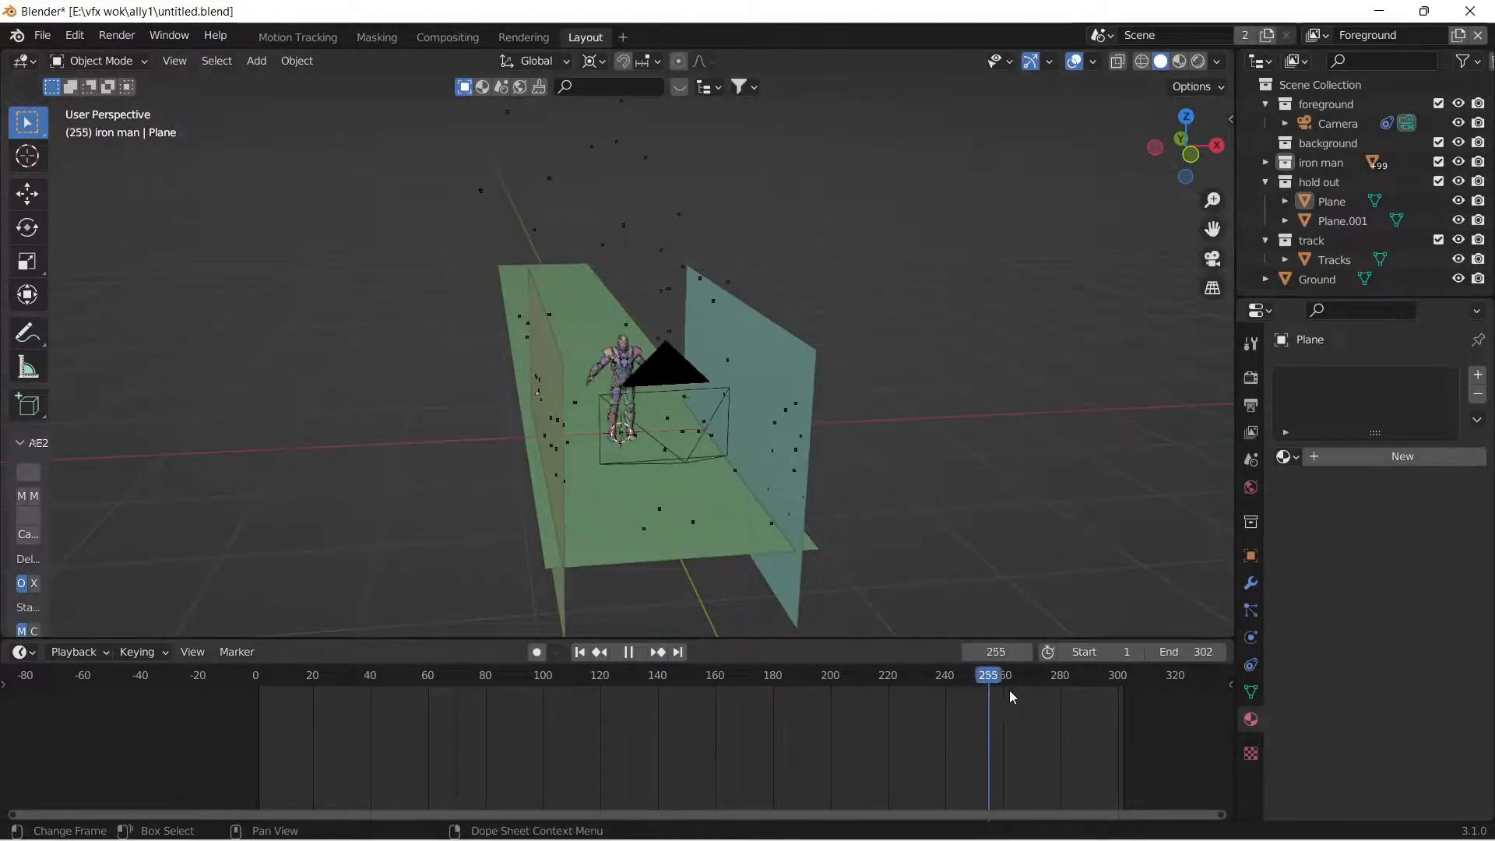
key(Escape)
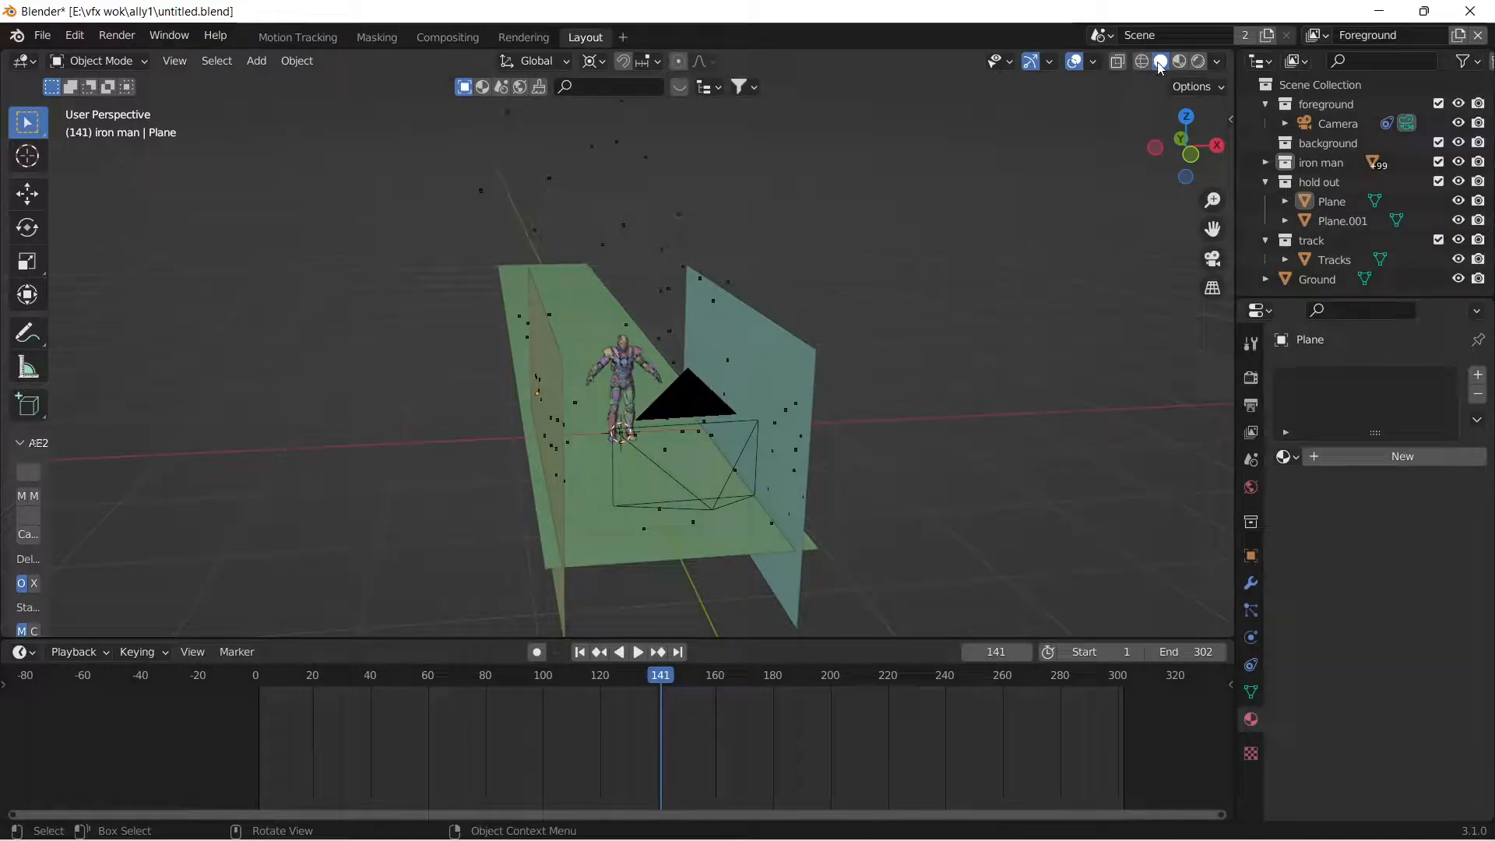
Play the shot through the camera in solid shading, then preview it in rendered shading.
key(KP_0)
key(space)
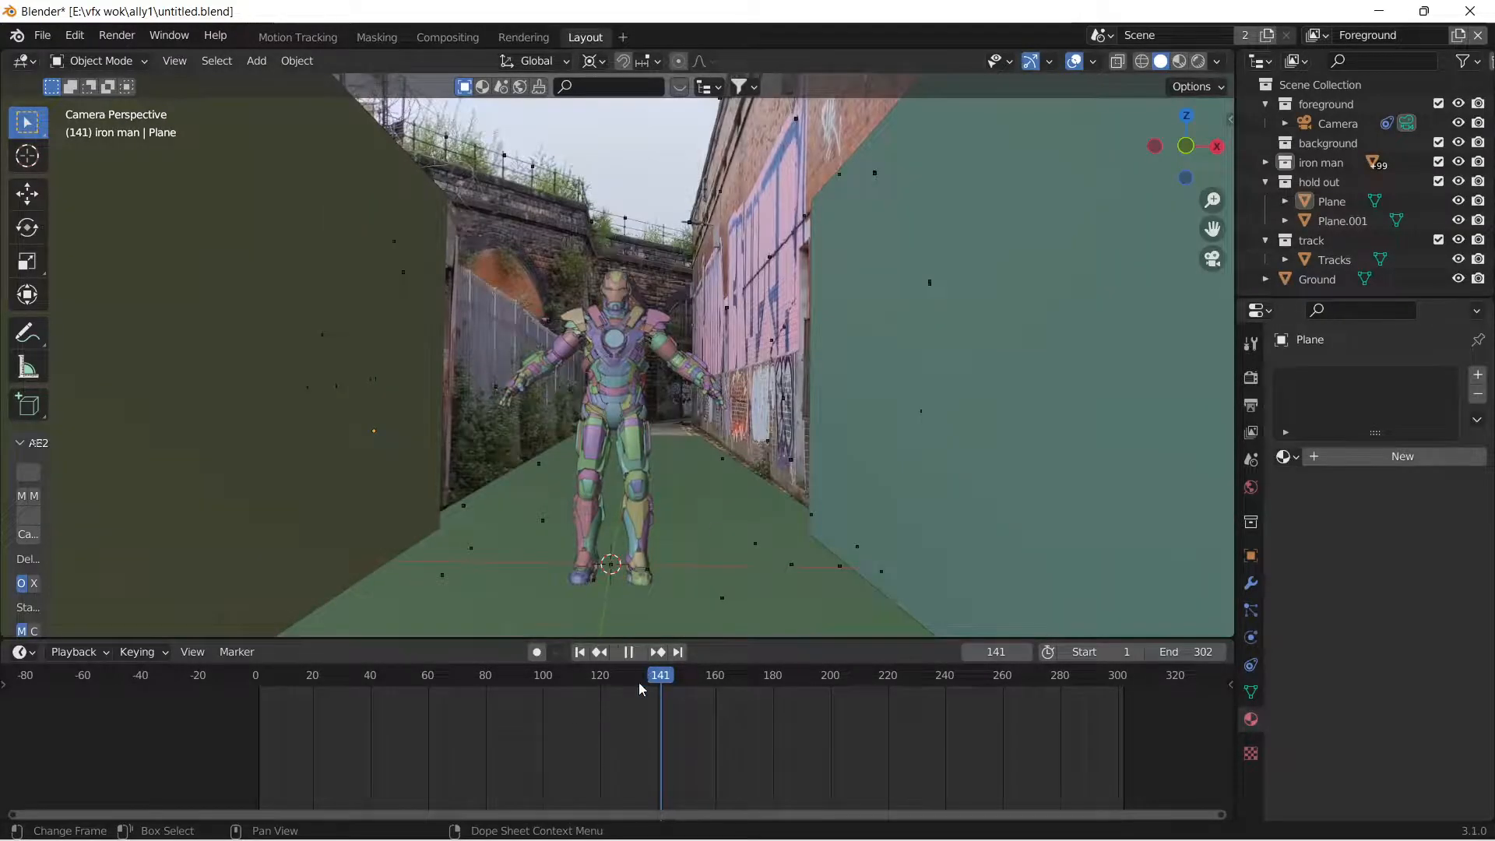
key(Escape)
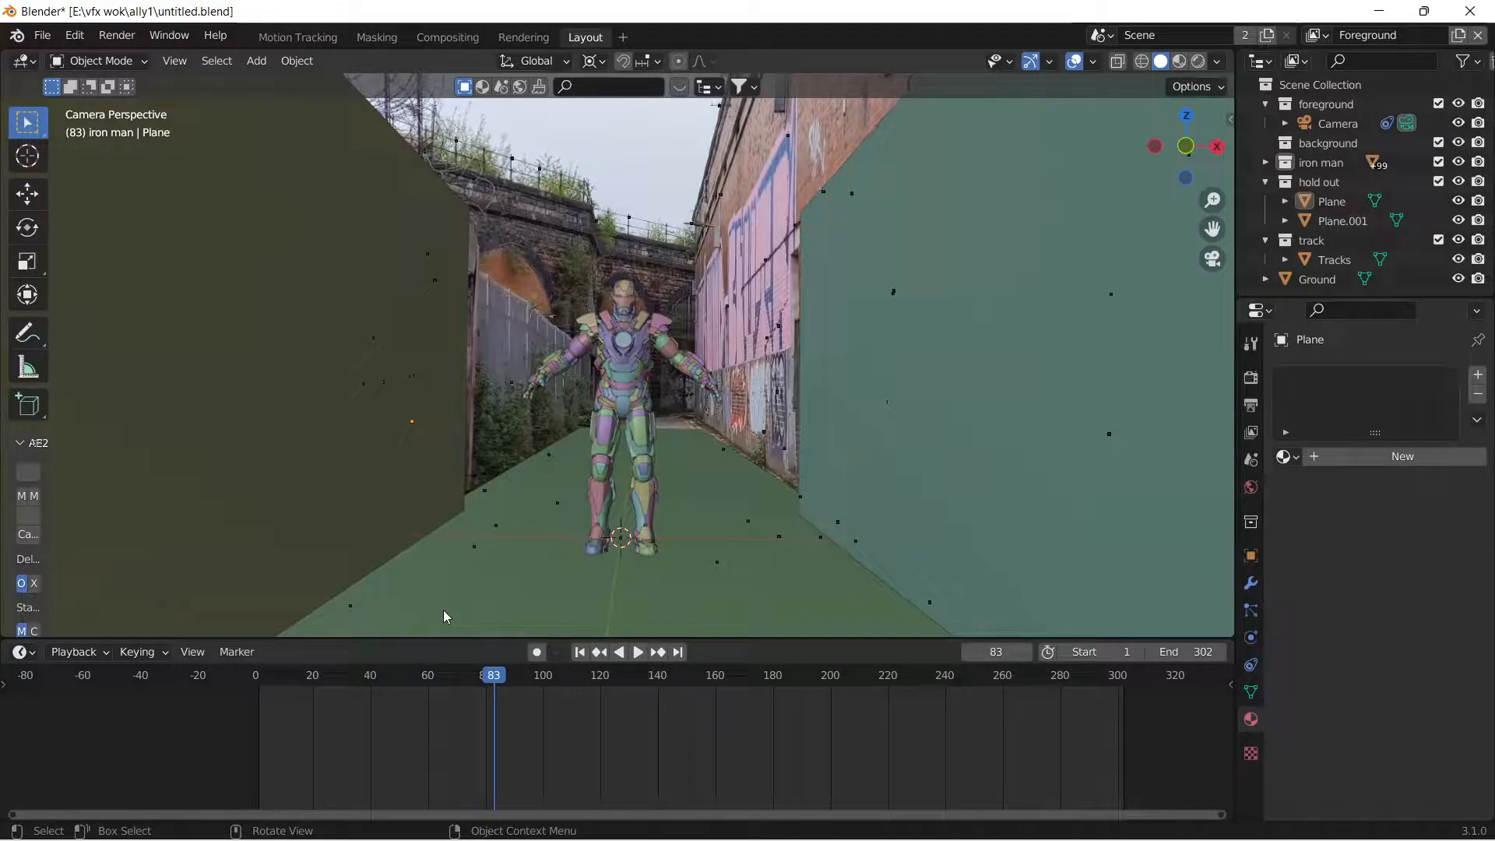
click(398, 685)
key(space)
key(space)
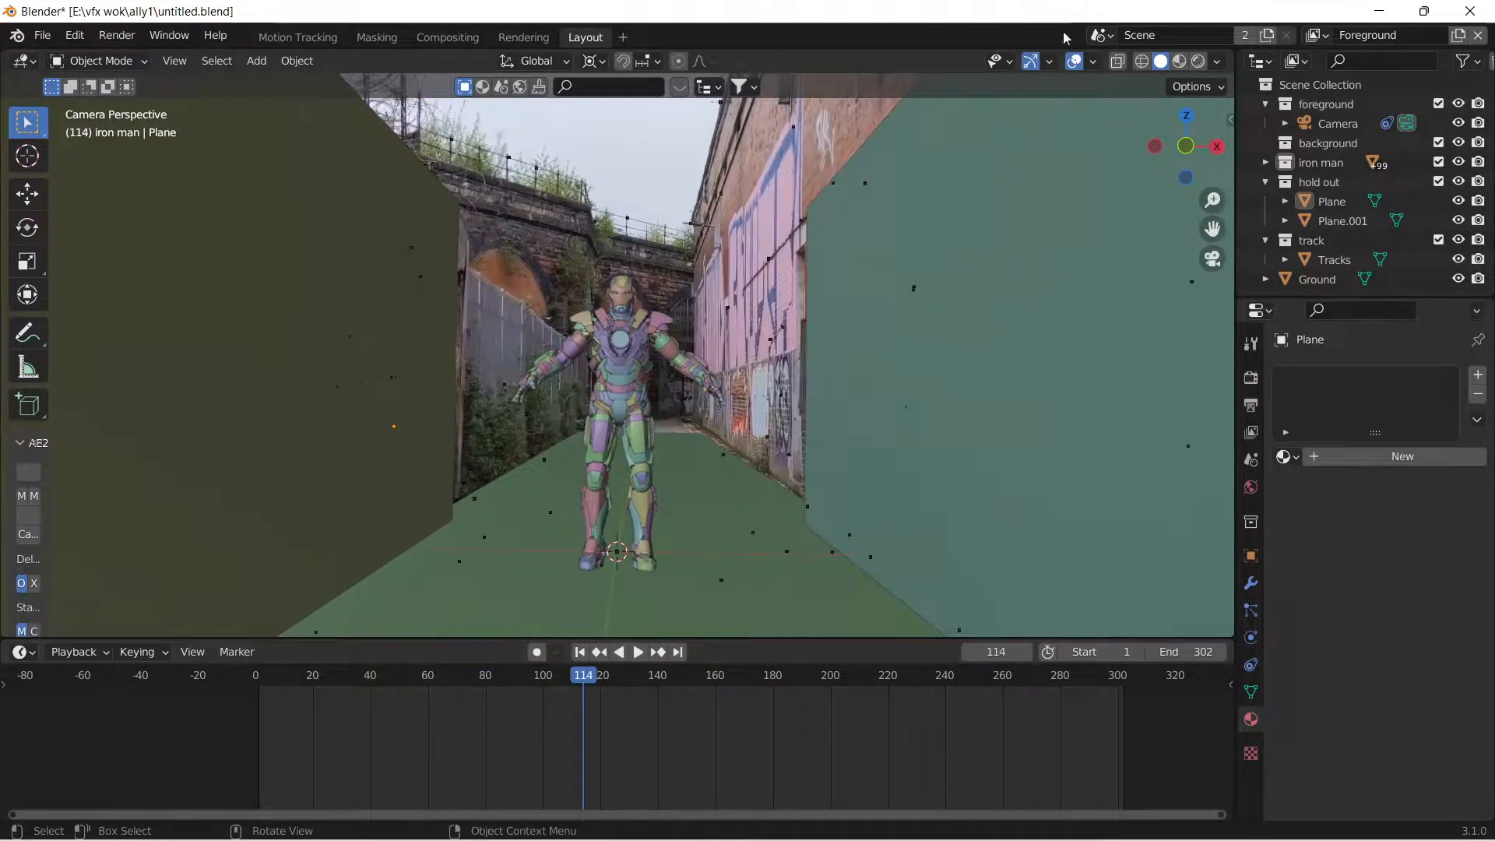
click(1199, 62)
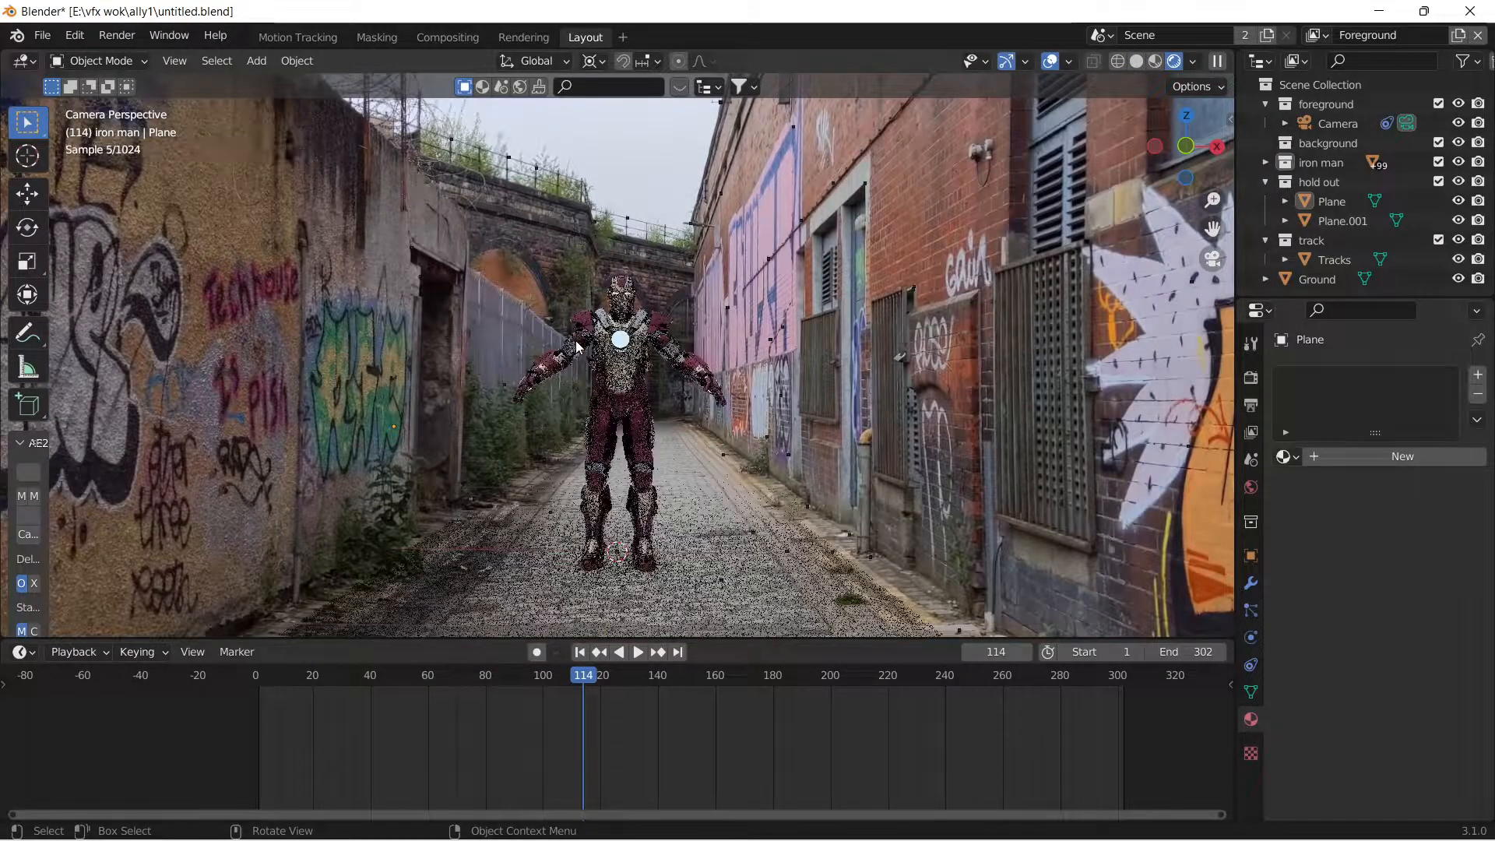
Inspect the rendered Iron Man model up close, including its chest and arm.
middle_drag(577, 347, 596, 343)
scroll(617, 340, up, 8)
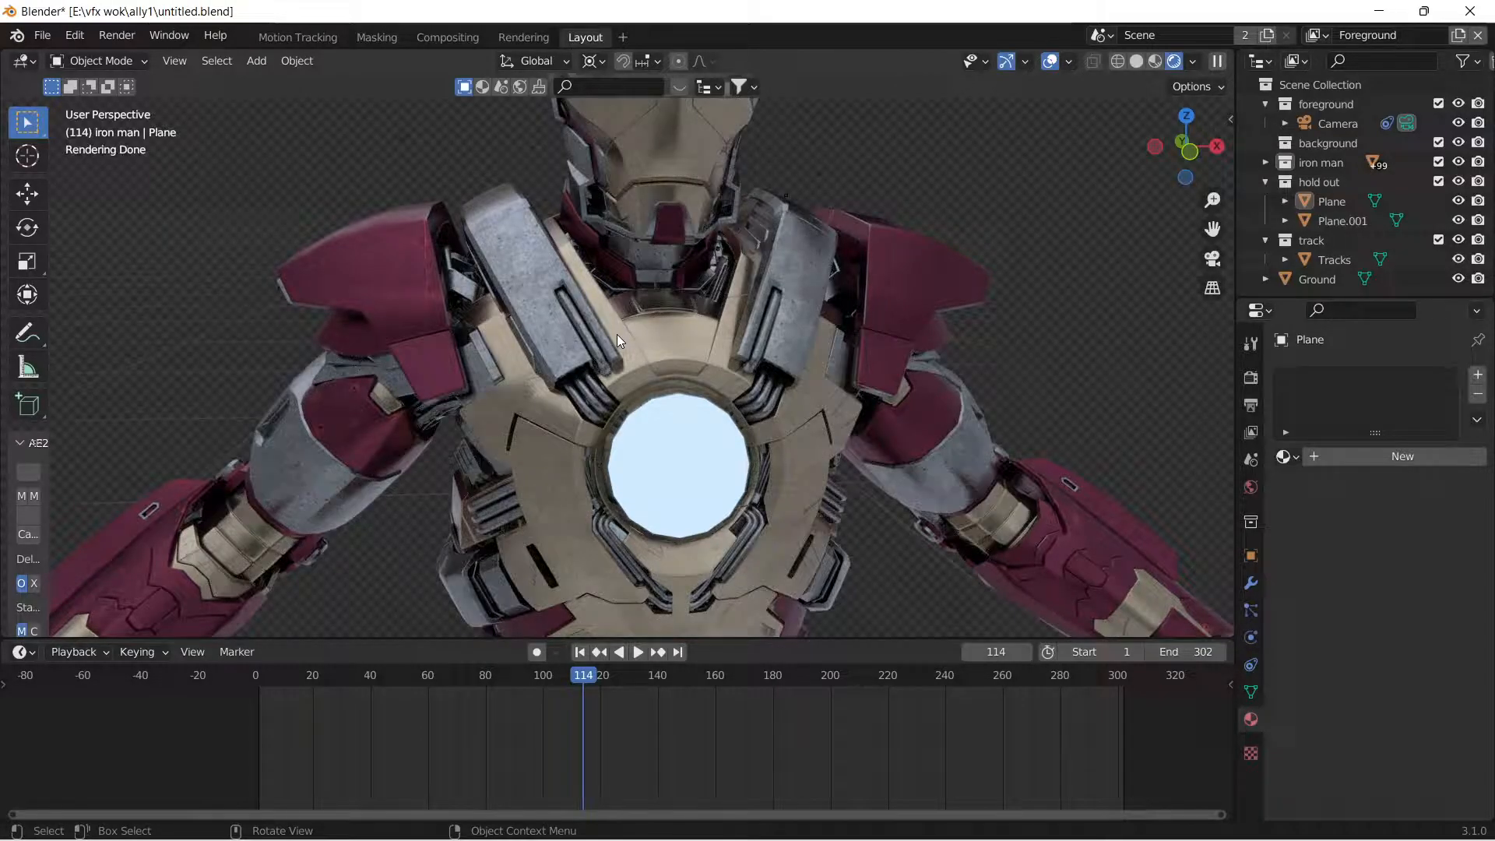
scroll(721, 310, down, 5)
middle_drag(722, 310, 559, 291)
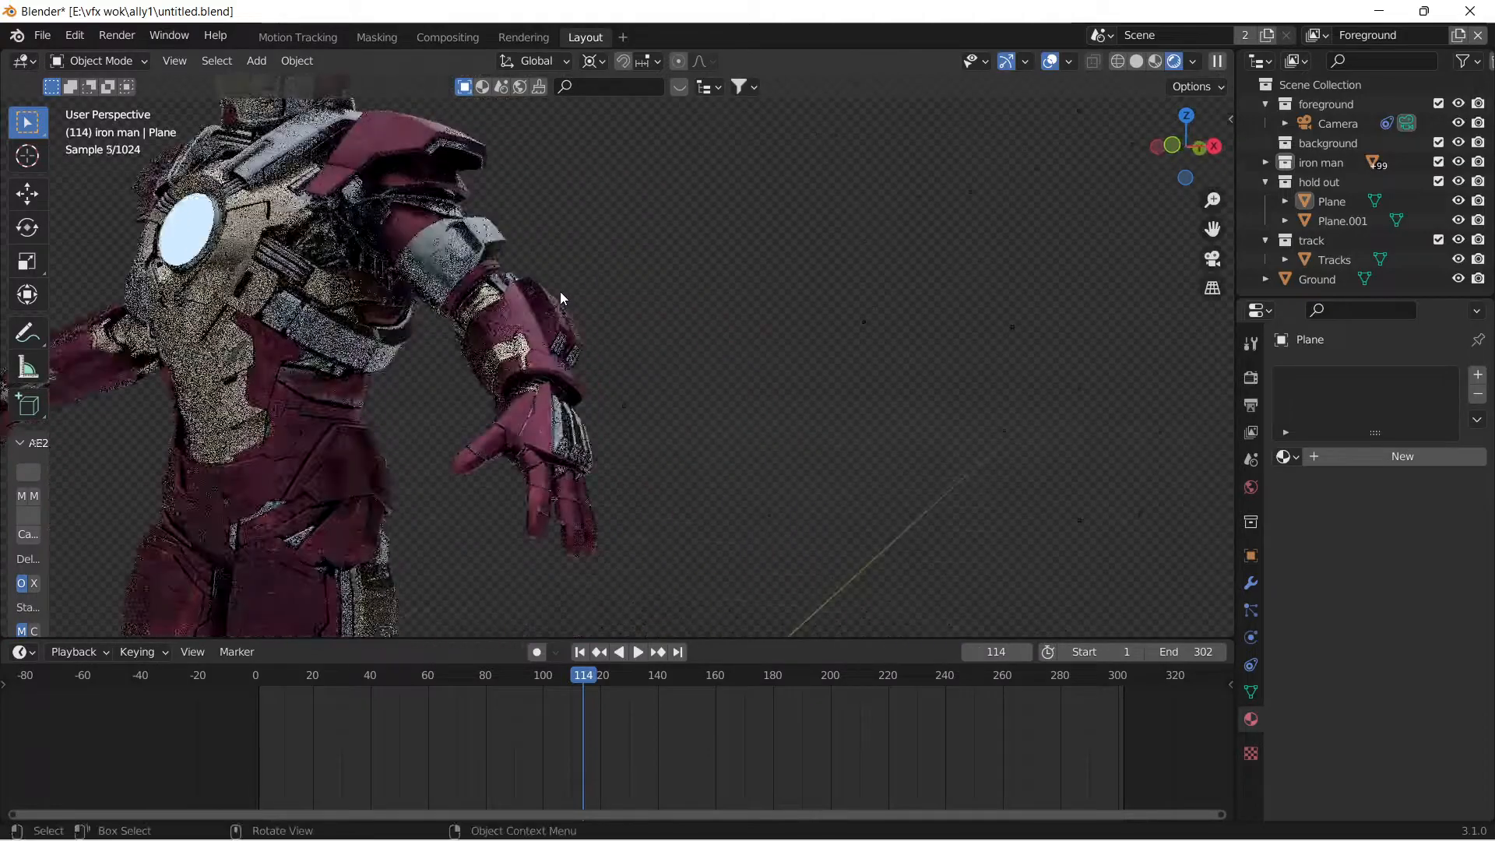
scroll(553, 294, up, 3)
scroll(596, 377, down, 6)
middle_drag(598, 376, 643, 375)
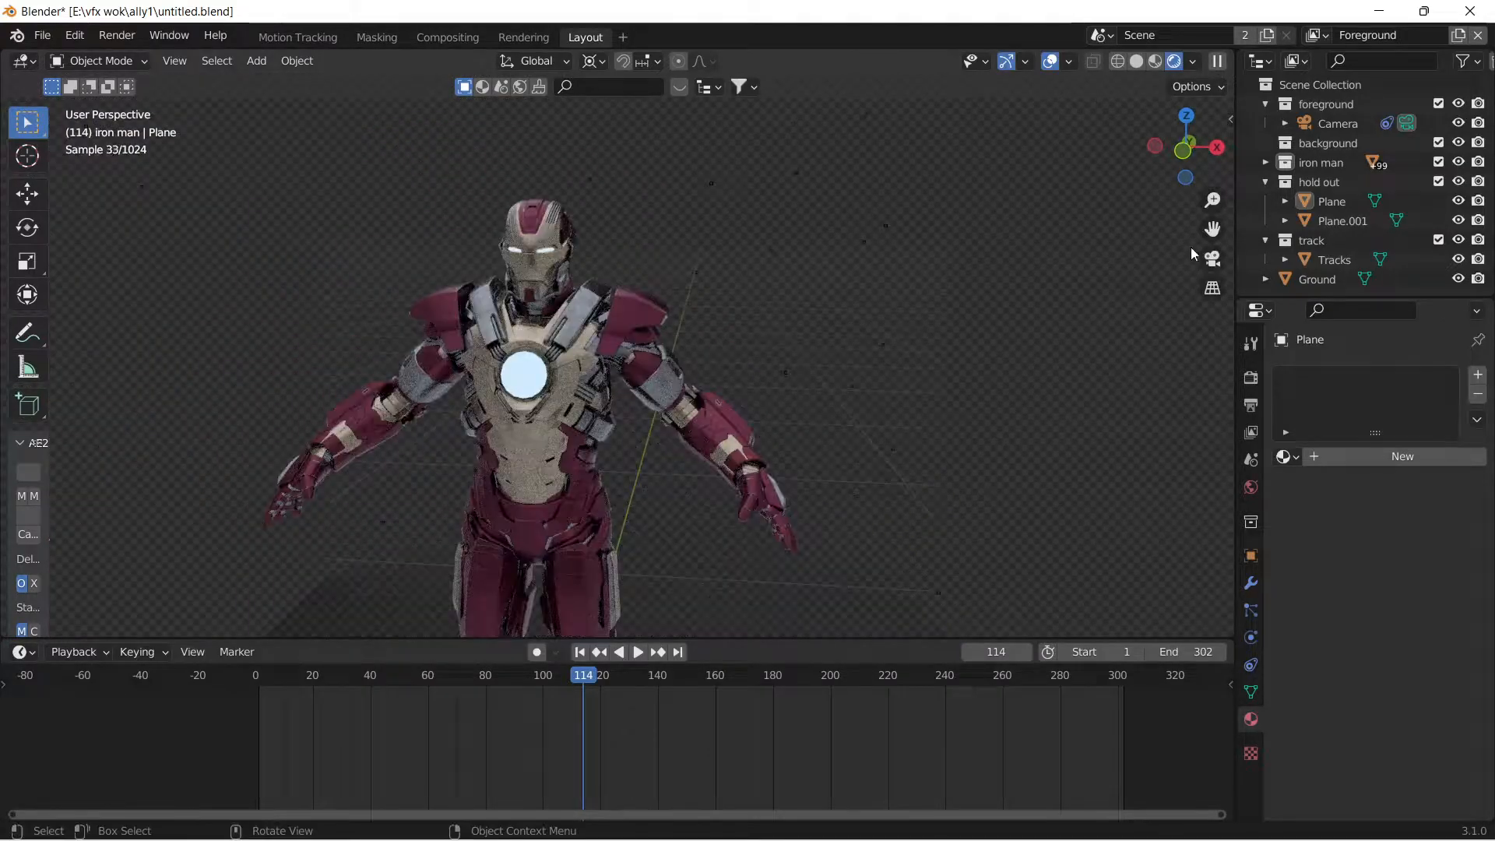
Return to the camera view and review the finished shot's tracking markers in the Motion Tracking workspace.
click(1212, 259)
click(316, 38)
drag(400, 732, 446, 732)
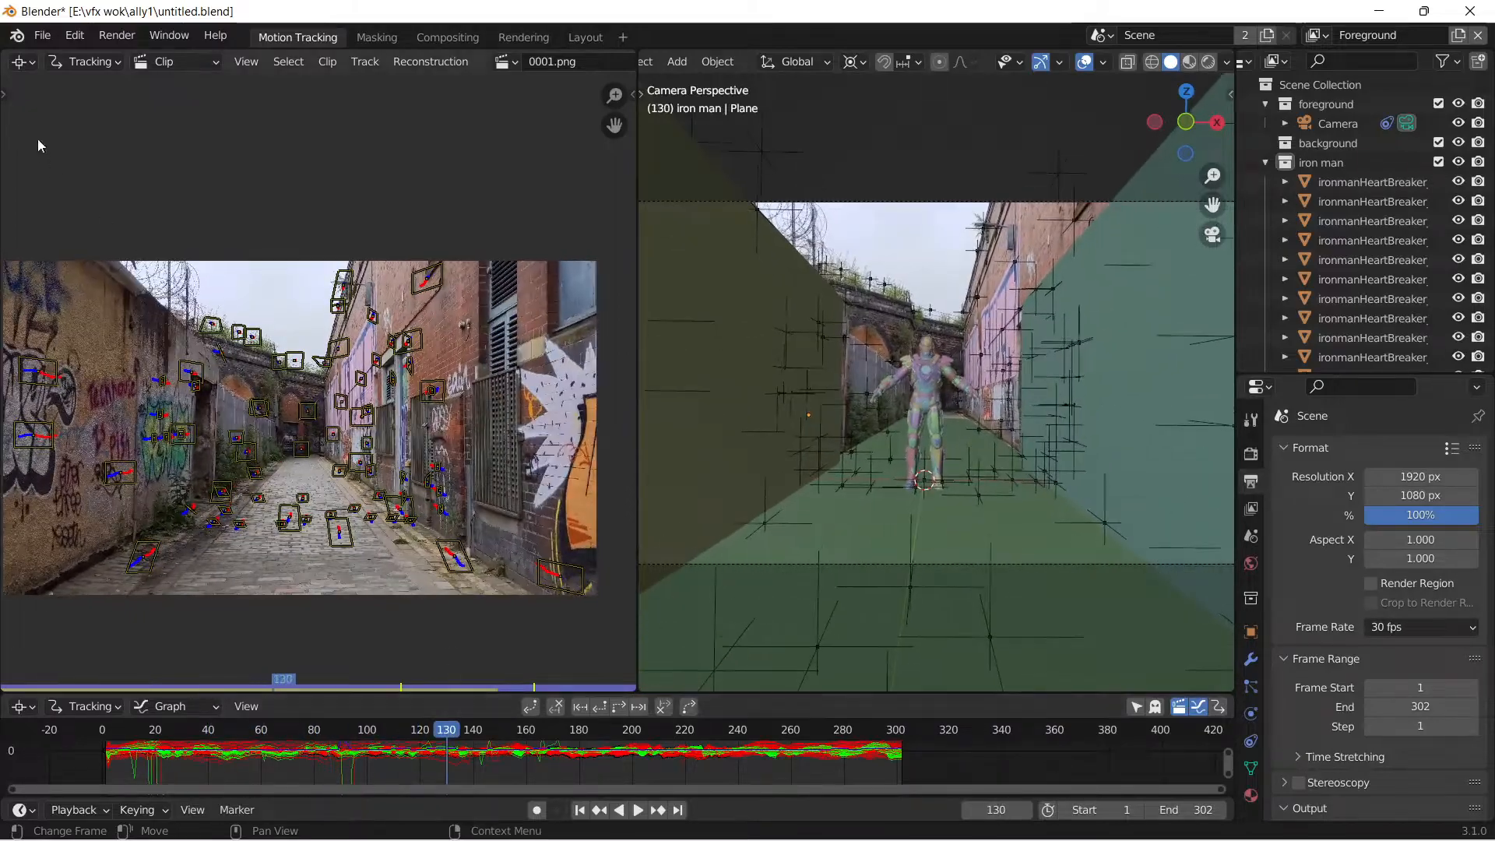
Create a new VFX project without saving changes to the current file.
click(43, 35)
mouse_move(83, 68)
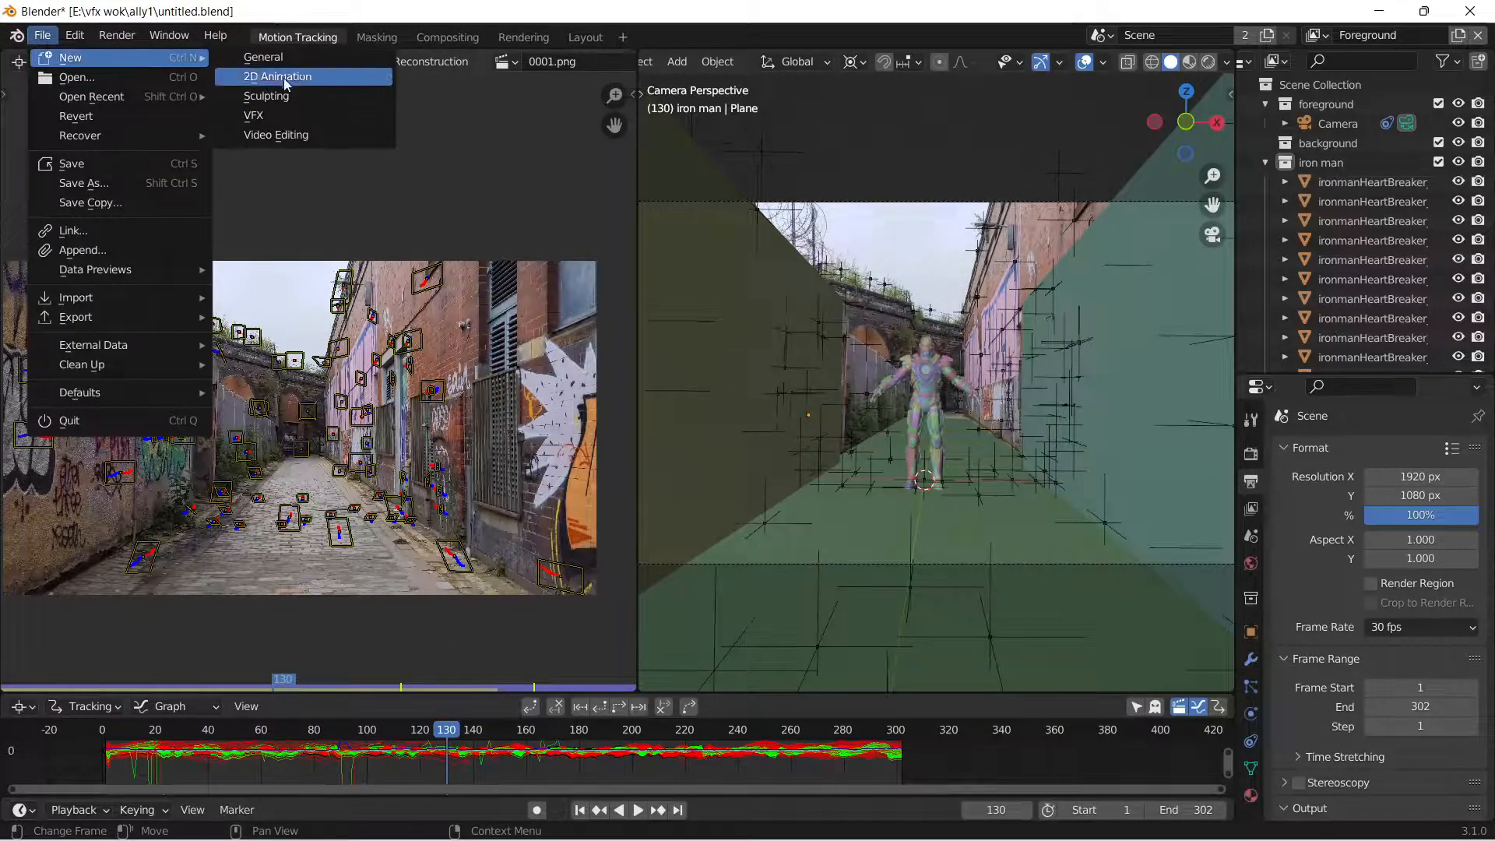
click(298, 118)
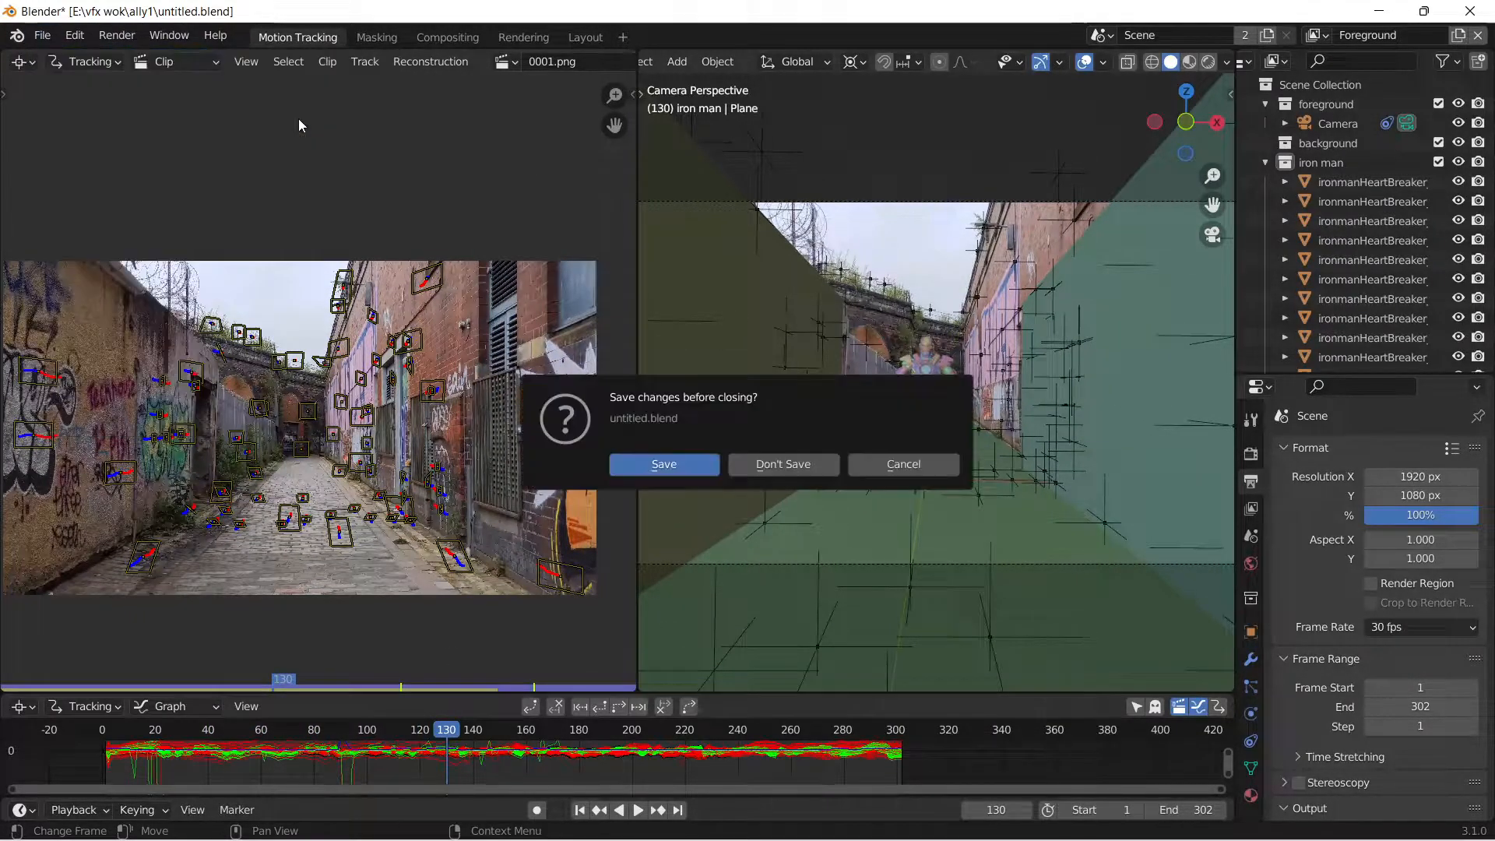
click(802, 465)
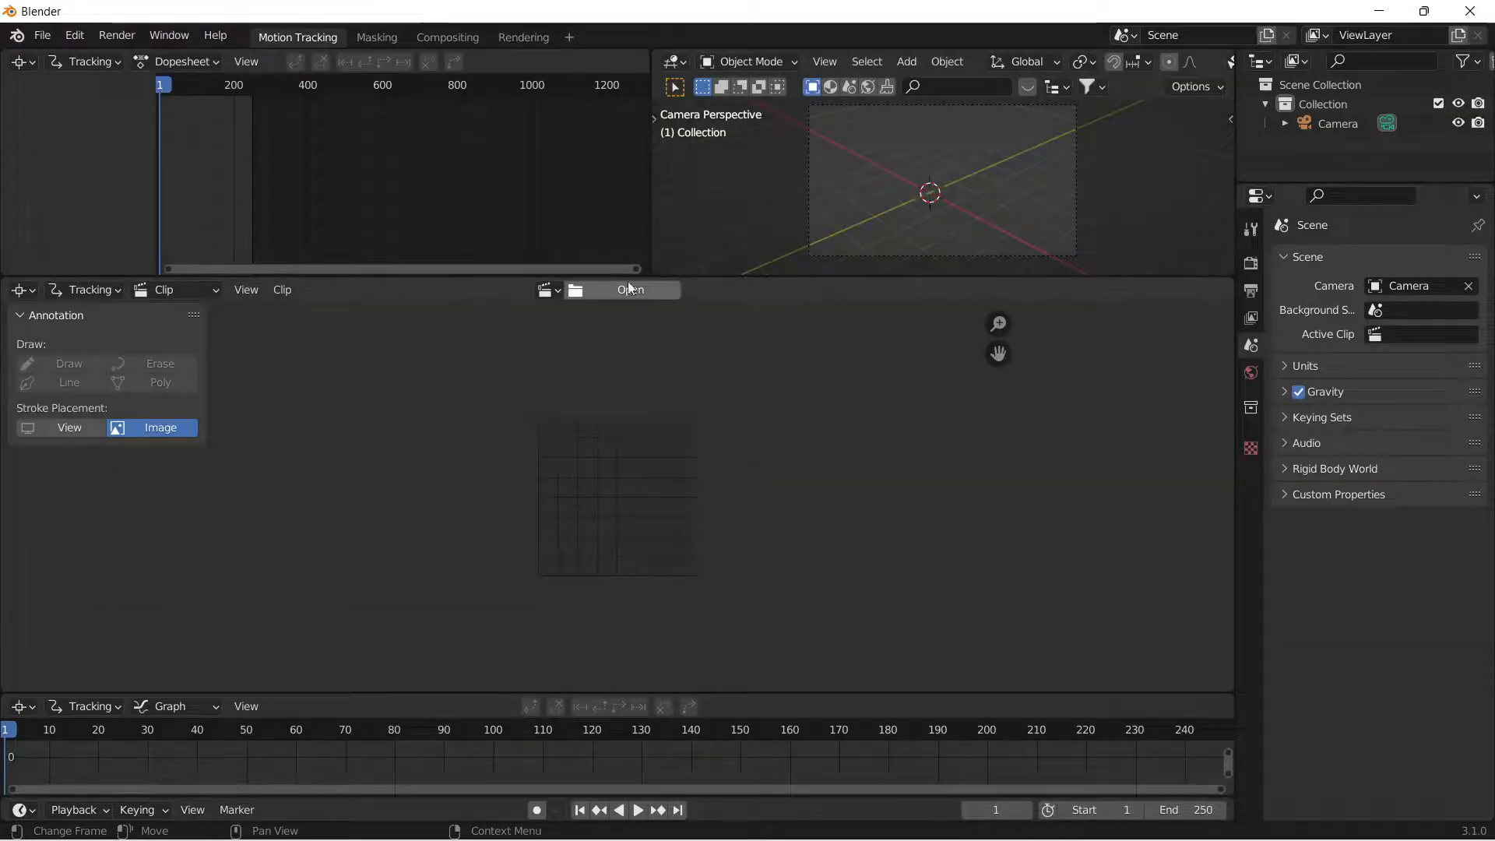
Load the full PNG image sequence from E:\vfx wok\ally1\png as the tracking clip.
click(620, 295)
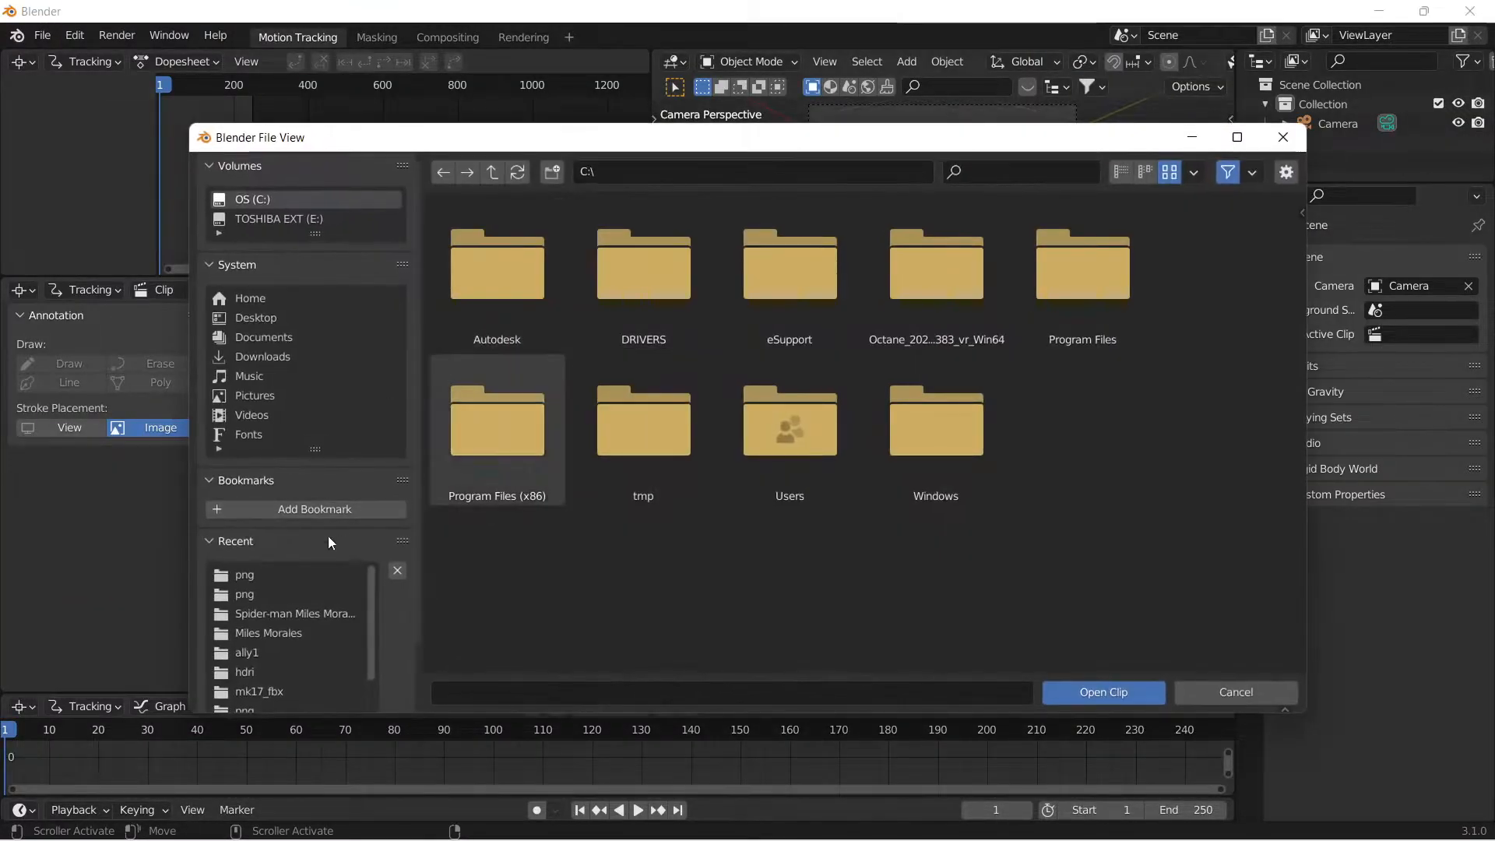
click(265, 592)
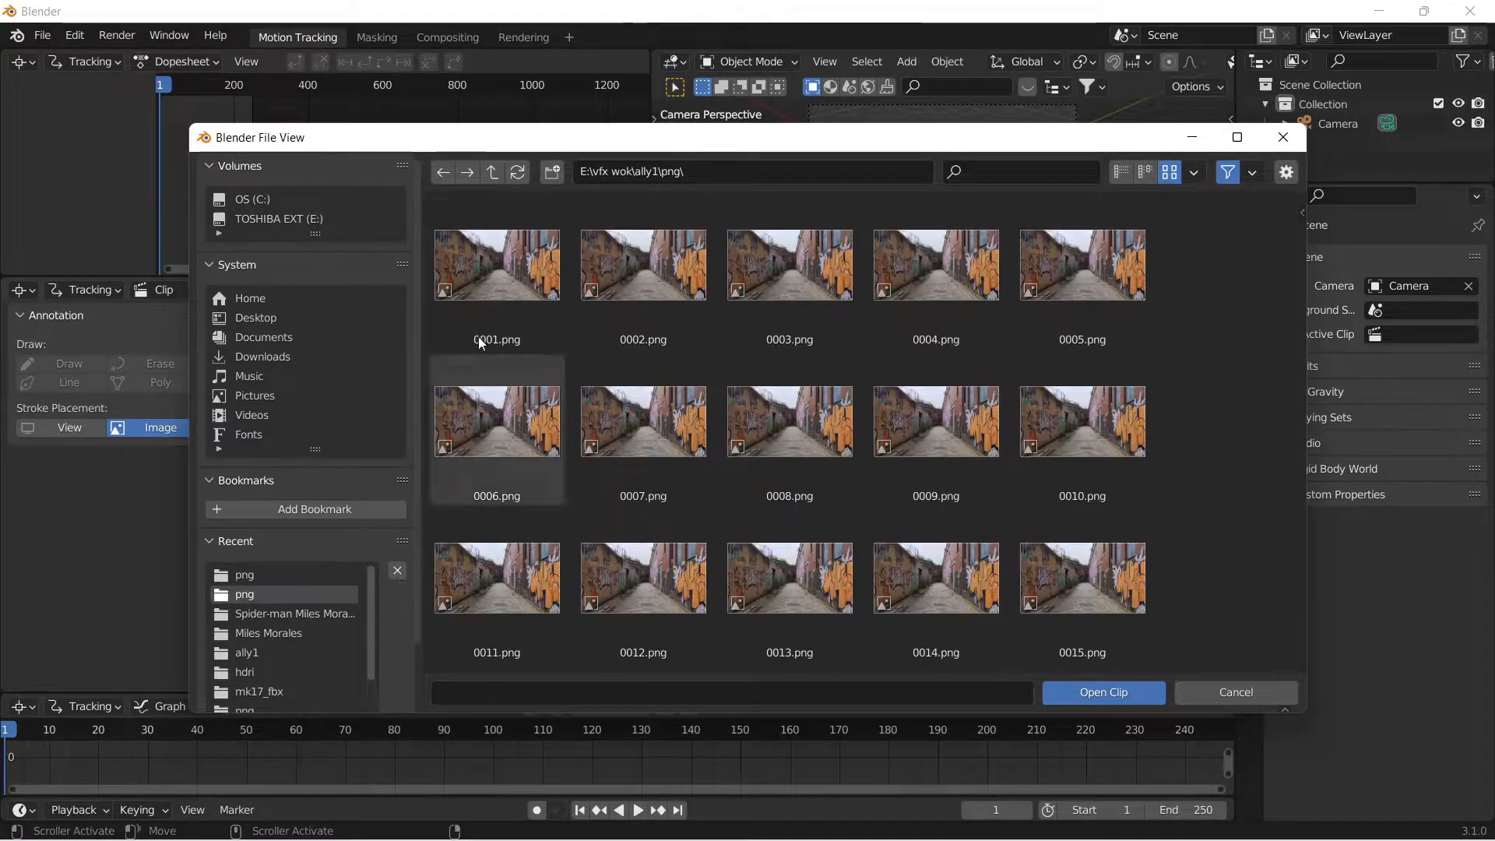
key(a)
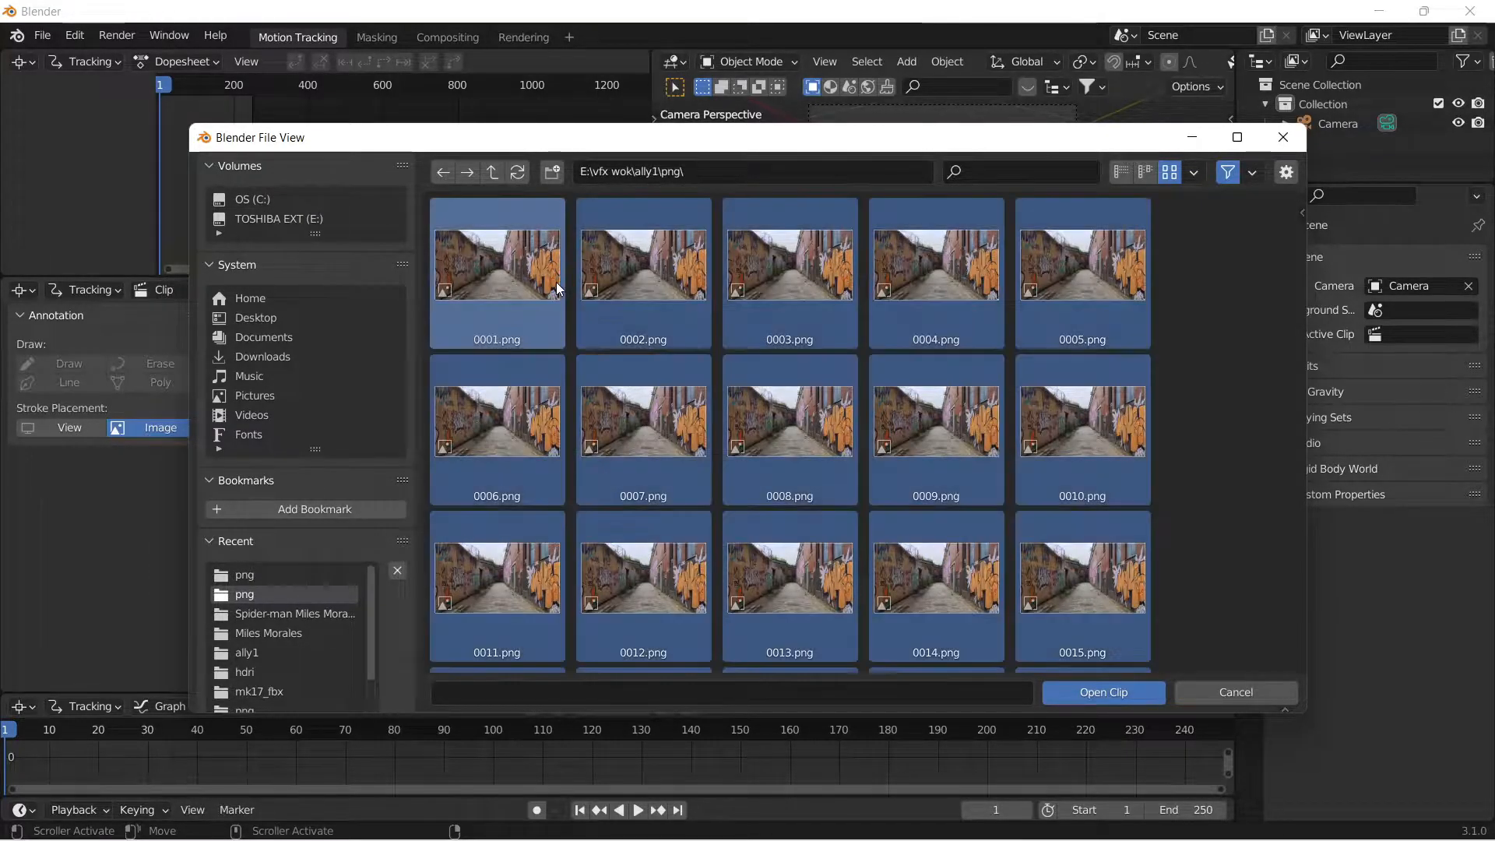
click(1106, 692)
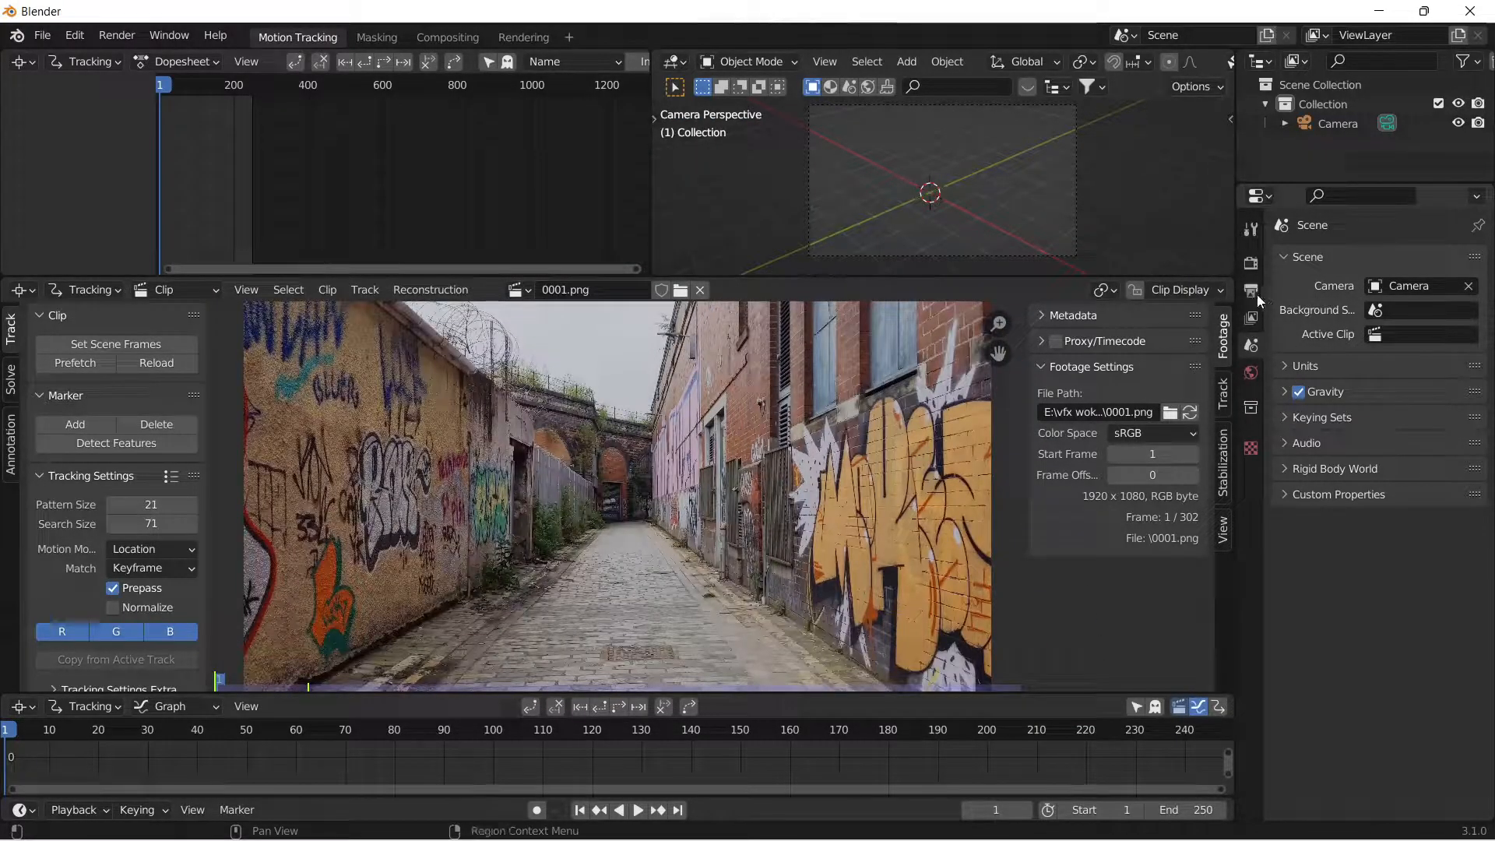
Set the scene's output frame rate to 30 fps.
click(1254, 291)
click(1446, 437)
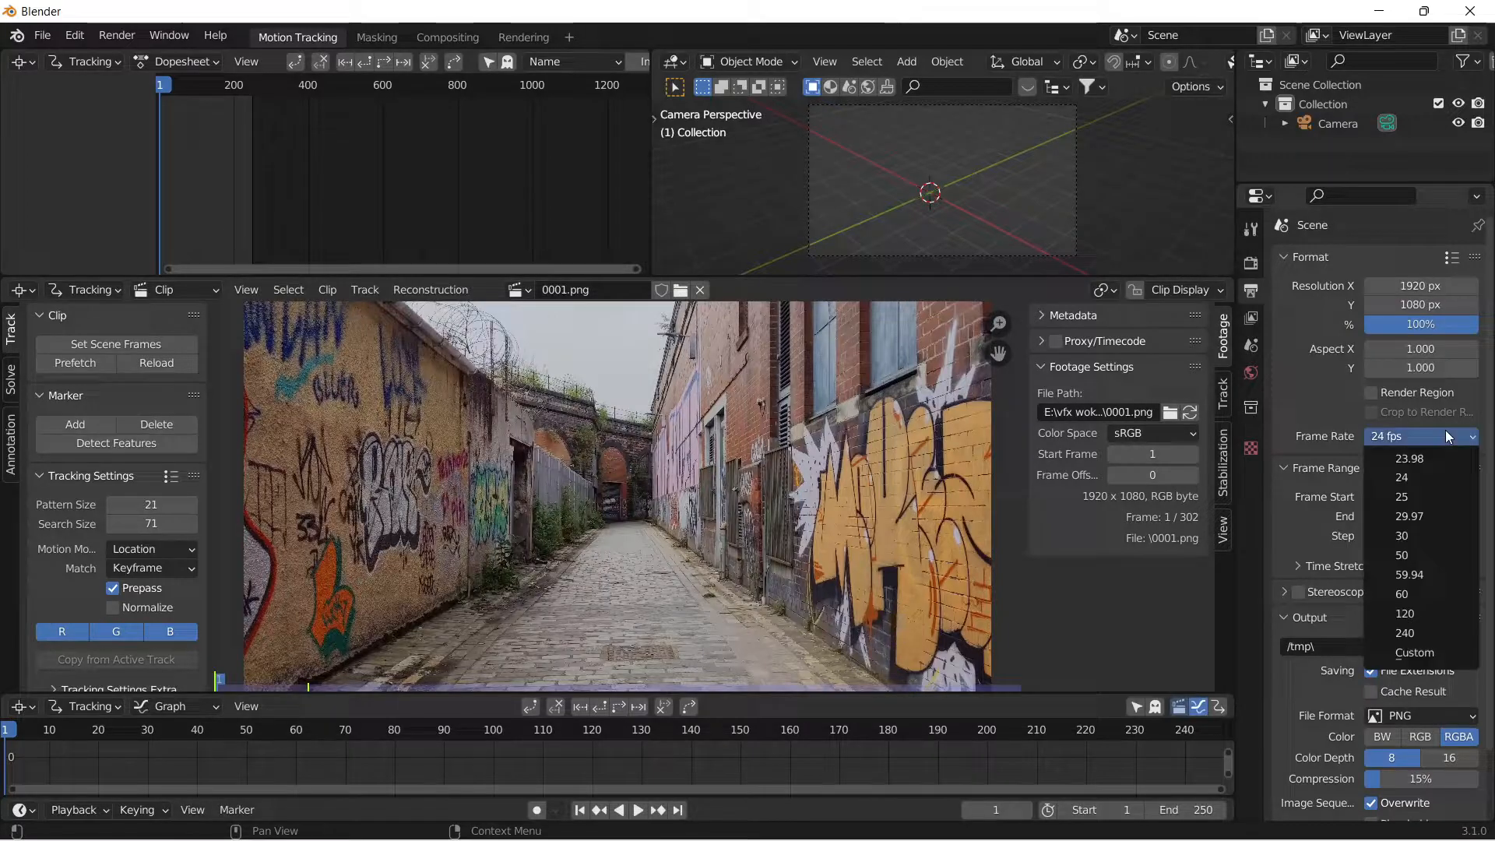
click(1428, 537)
Match the scene frame range to the clip's length and prefetch the footage.
scroll(774, 524, down, 2)
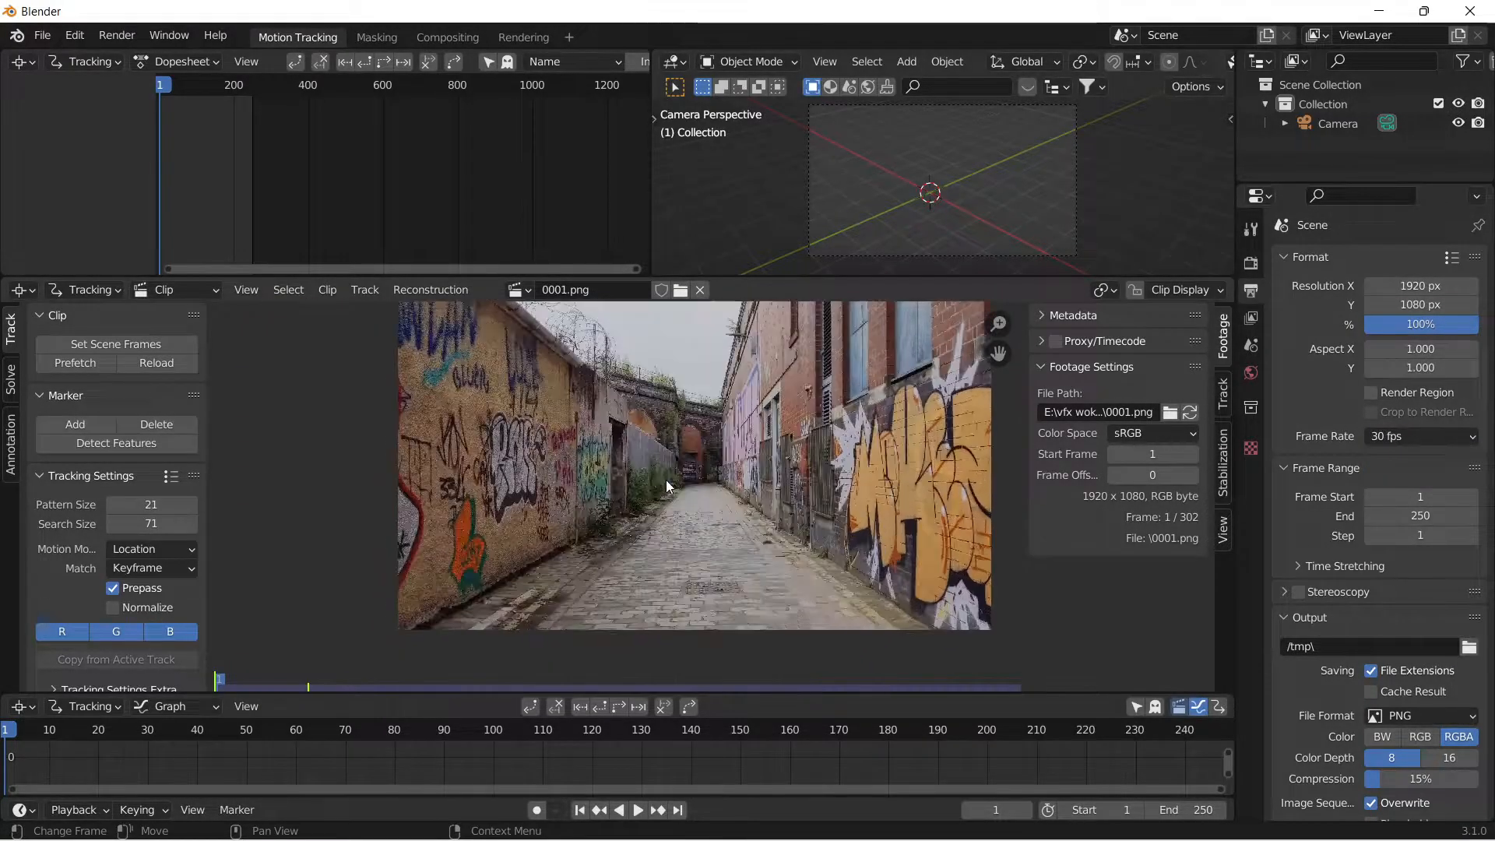
click(134, 344)
click(109, 368)
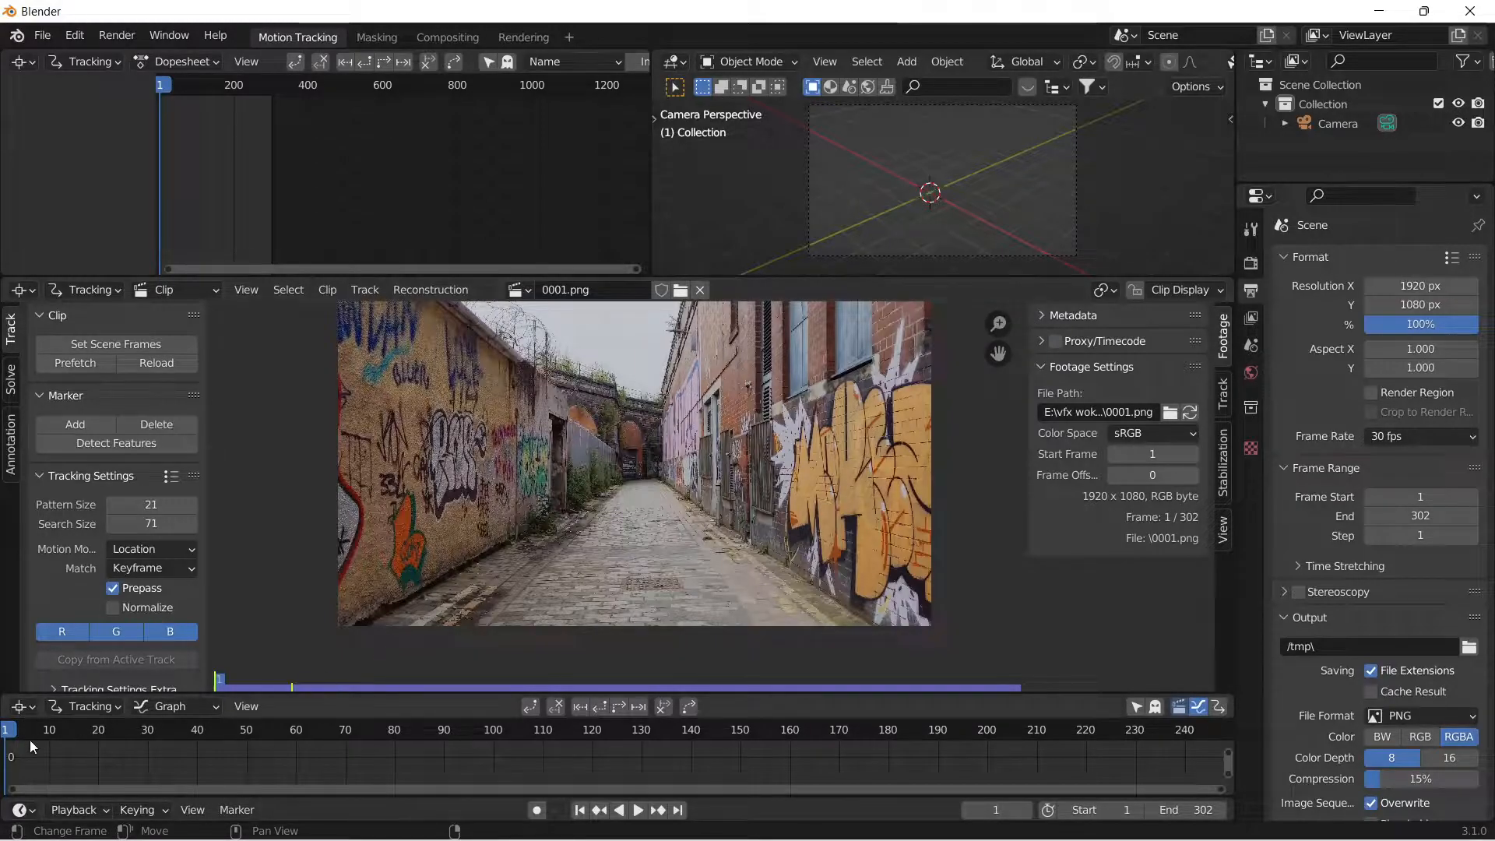
Scrub through the prefetched footage, fit the whole frame range in the graph timeline, and return to the first frame.
drag(34, 731, 567, 748)
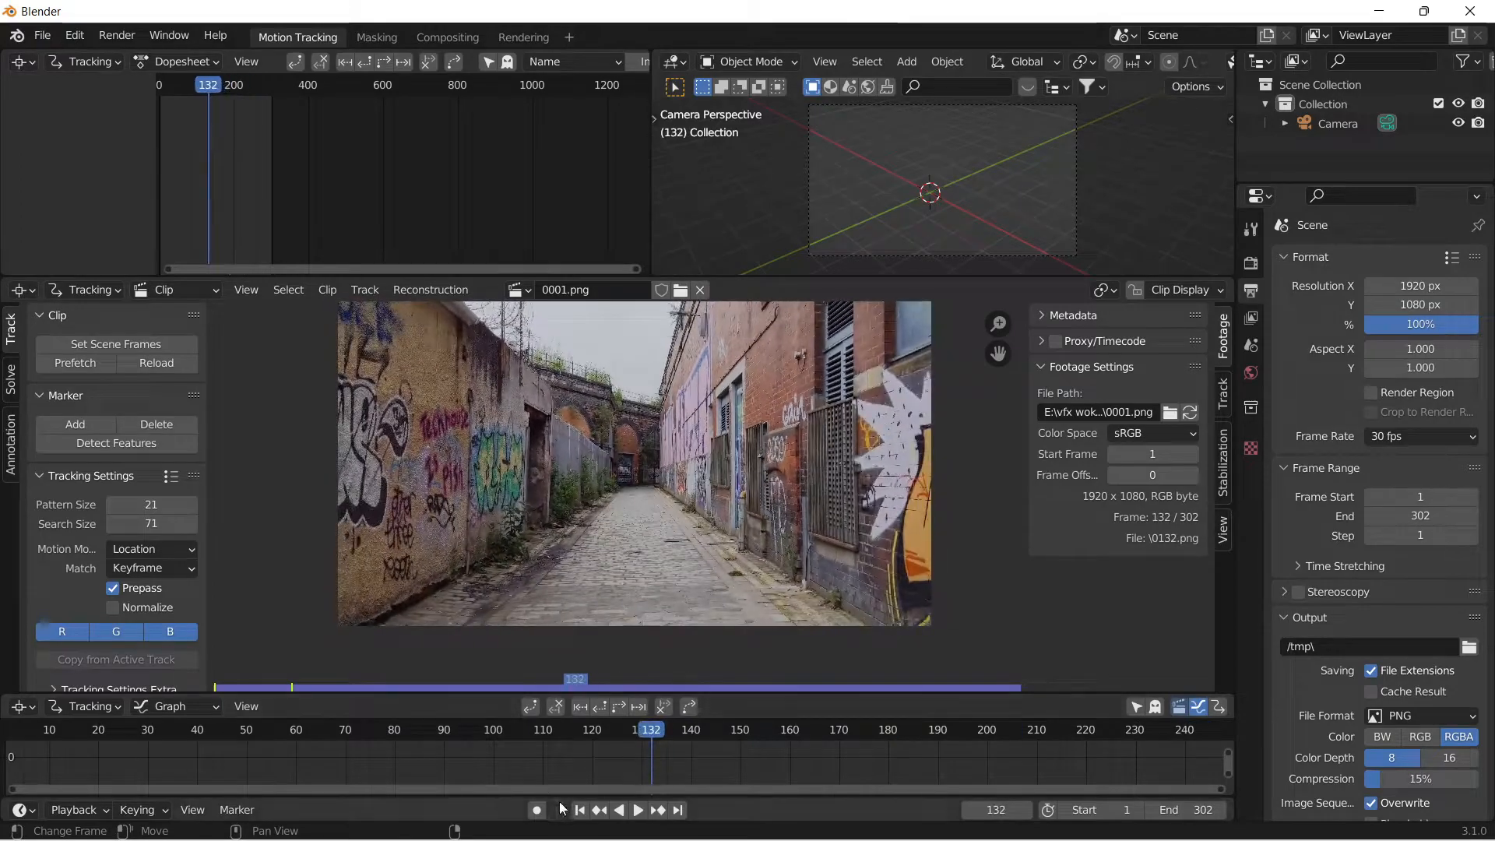
click(579, 810)
scroll(710, 750, up, 1)
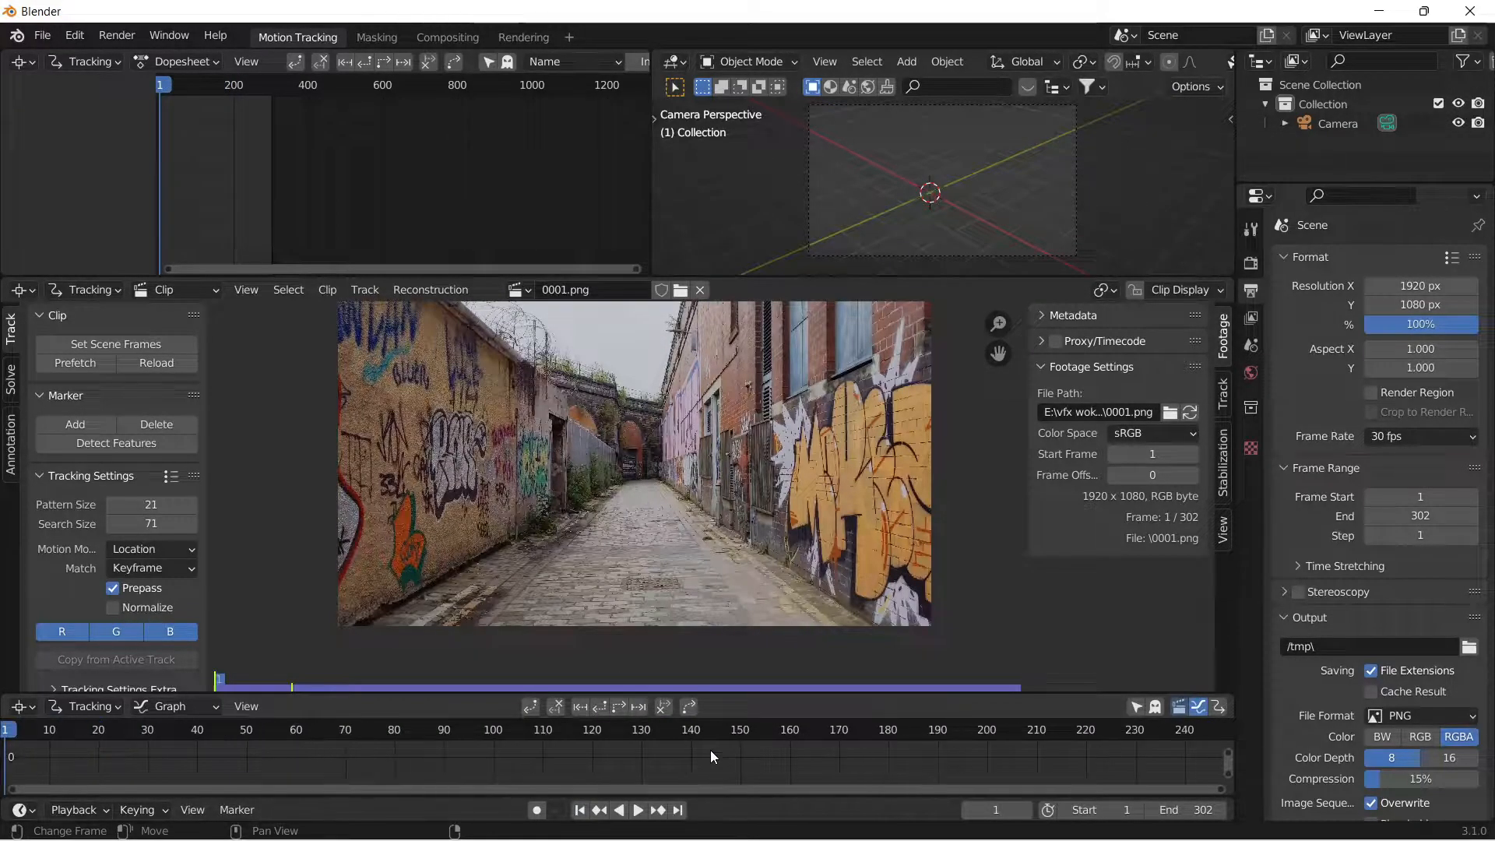
scroll(420, 751, down, 1)
scroll(431, 746, up, 1)
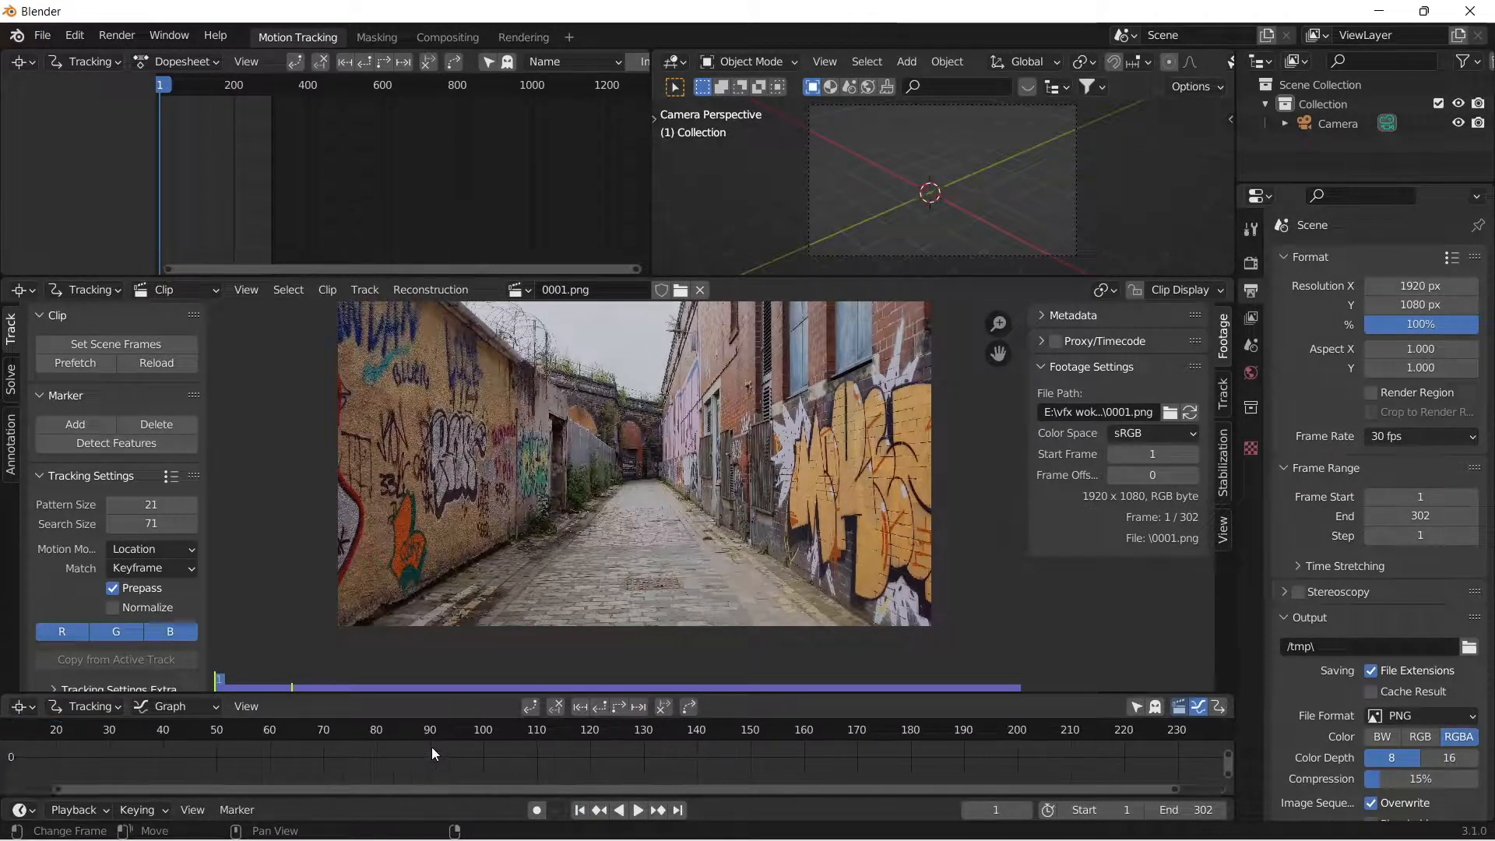
scroll(431, 746, down, 12)
middle_drag(768, 749, 673, 758)
drag(244, 733, 481, 767)
click(581, 810)
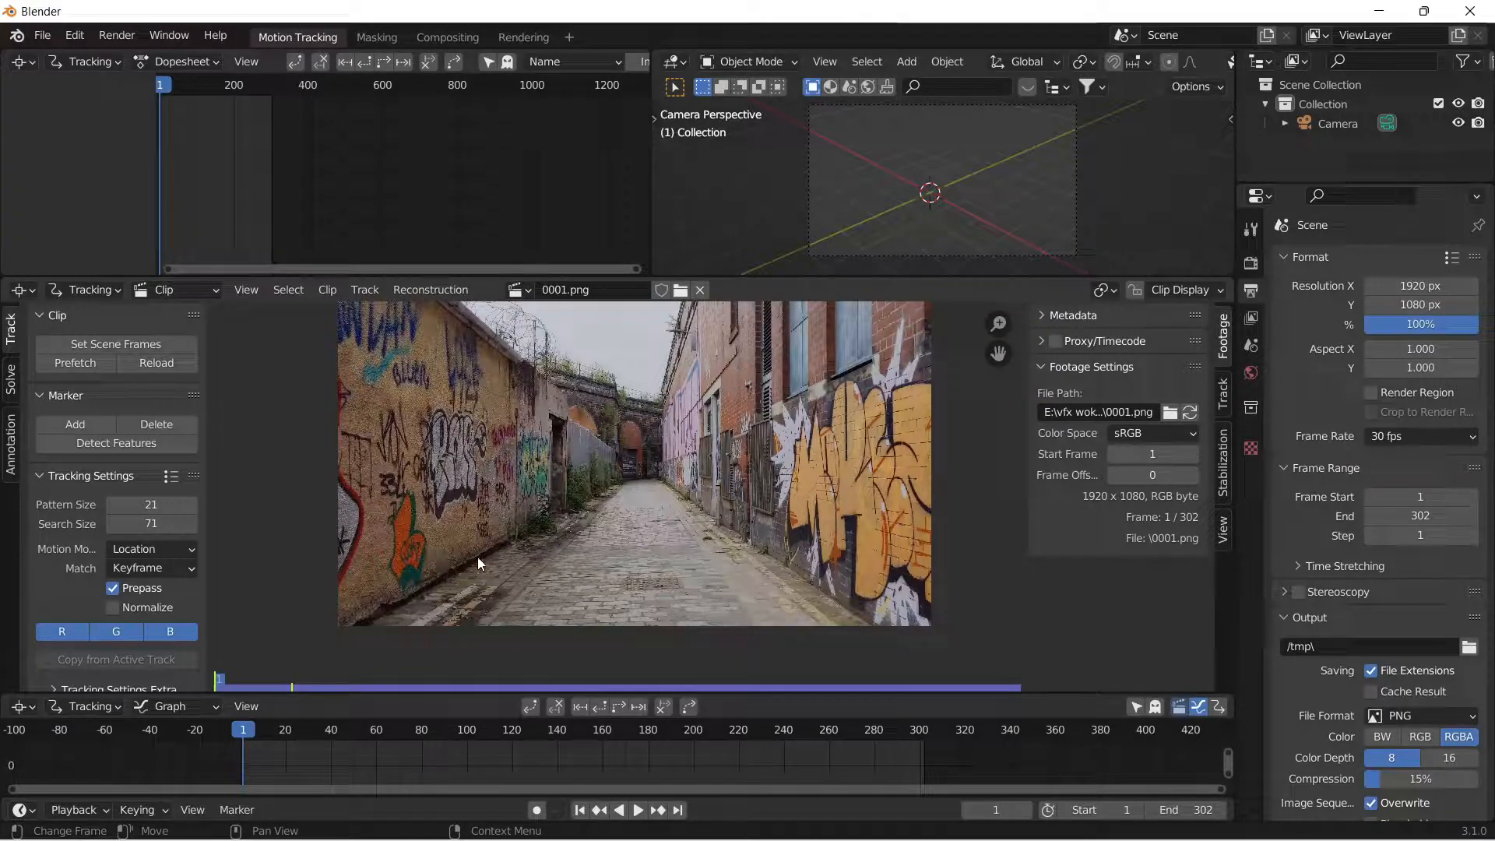
ctrl+click(639, 579)
scroll(639, 579, up, 6)
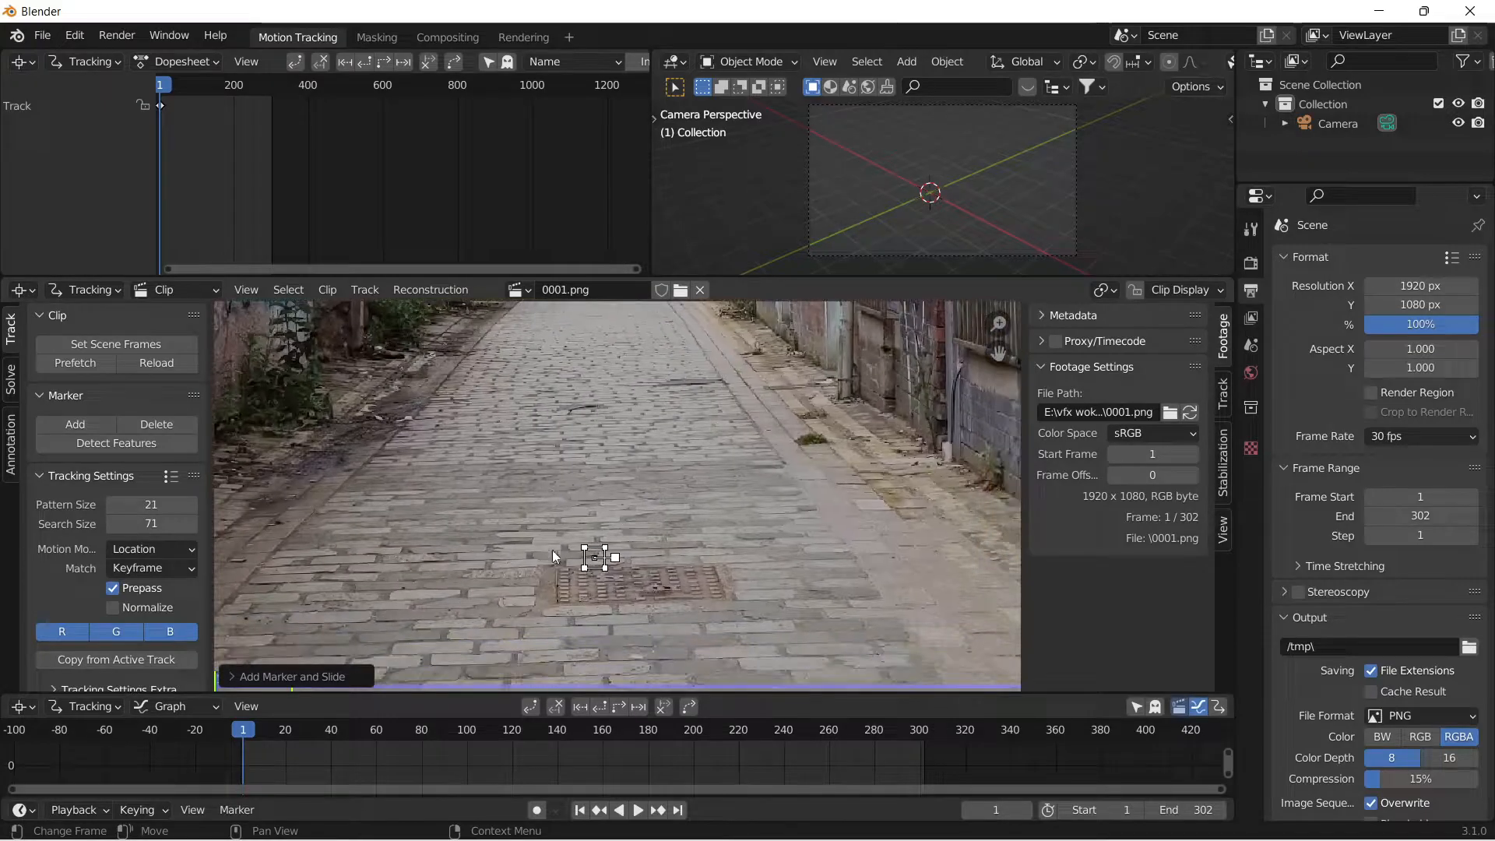
mouse_move(243, 732)
mouse_down()
mouse_move(601, 744)
mouse_move(241, 738)
mouse_up()
key(x)
click(618, 572)
Check the whole alley clip by scrubbing to about frame 179, then play it from the first frame.
scroll(588, 407, down, 6)
middle_drag(592, 453, 595, 509)
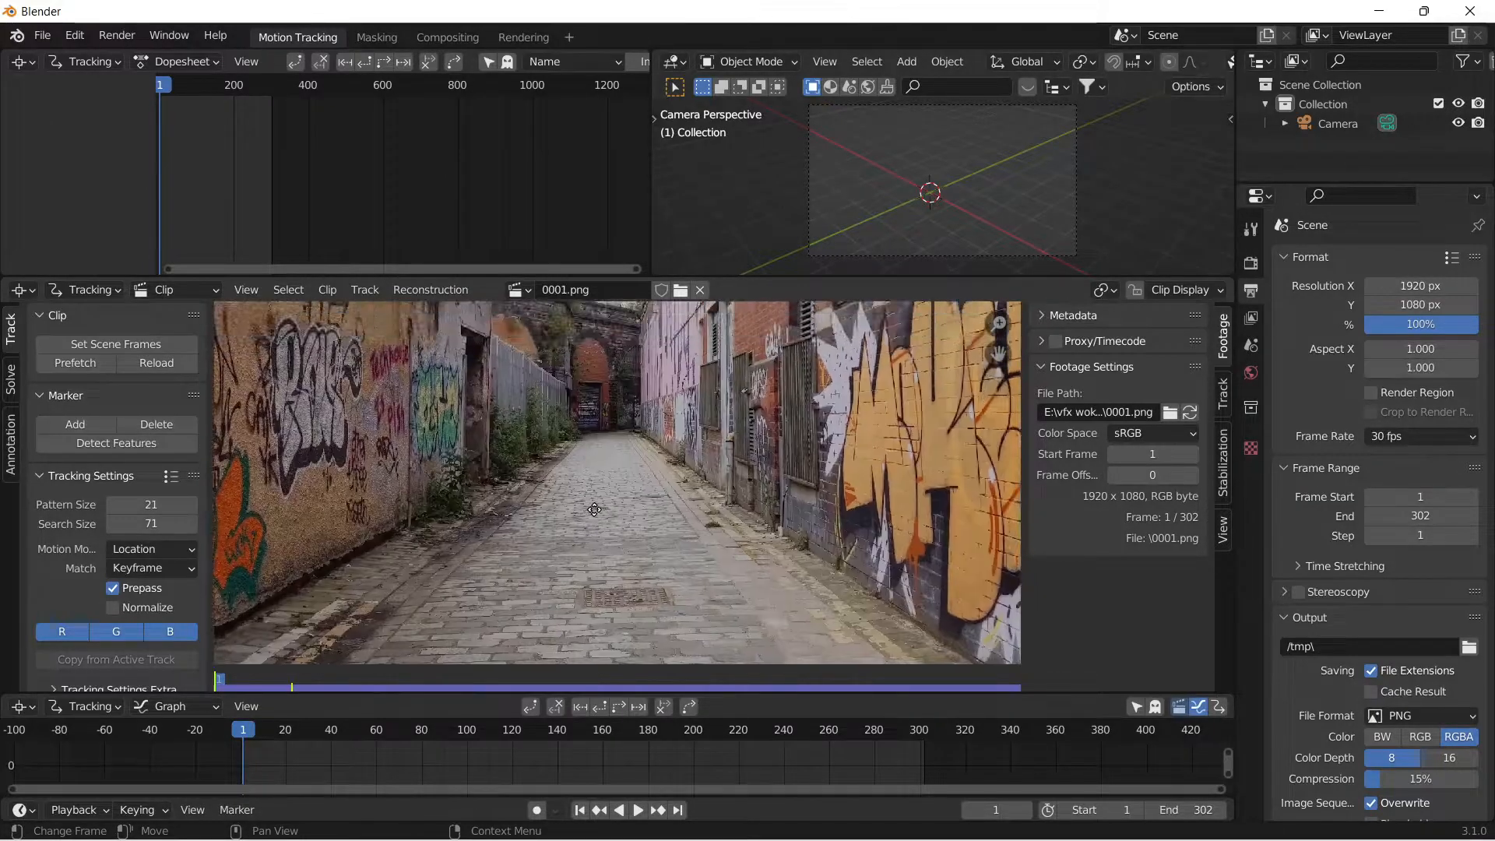
scroll(595, 510, down, 3)
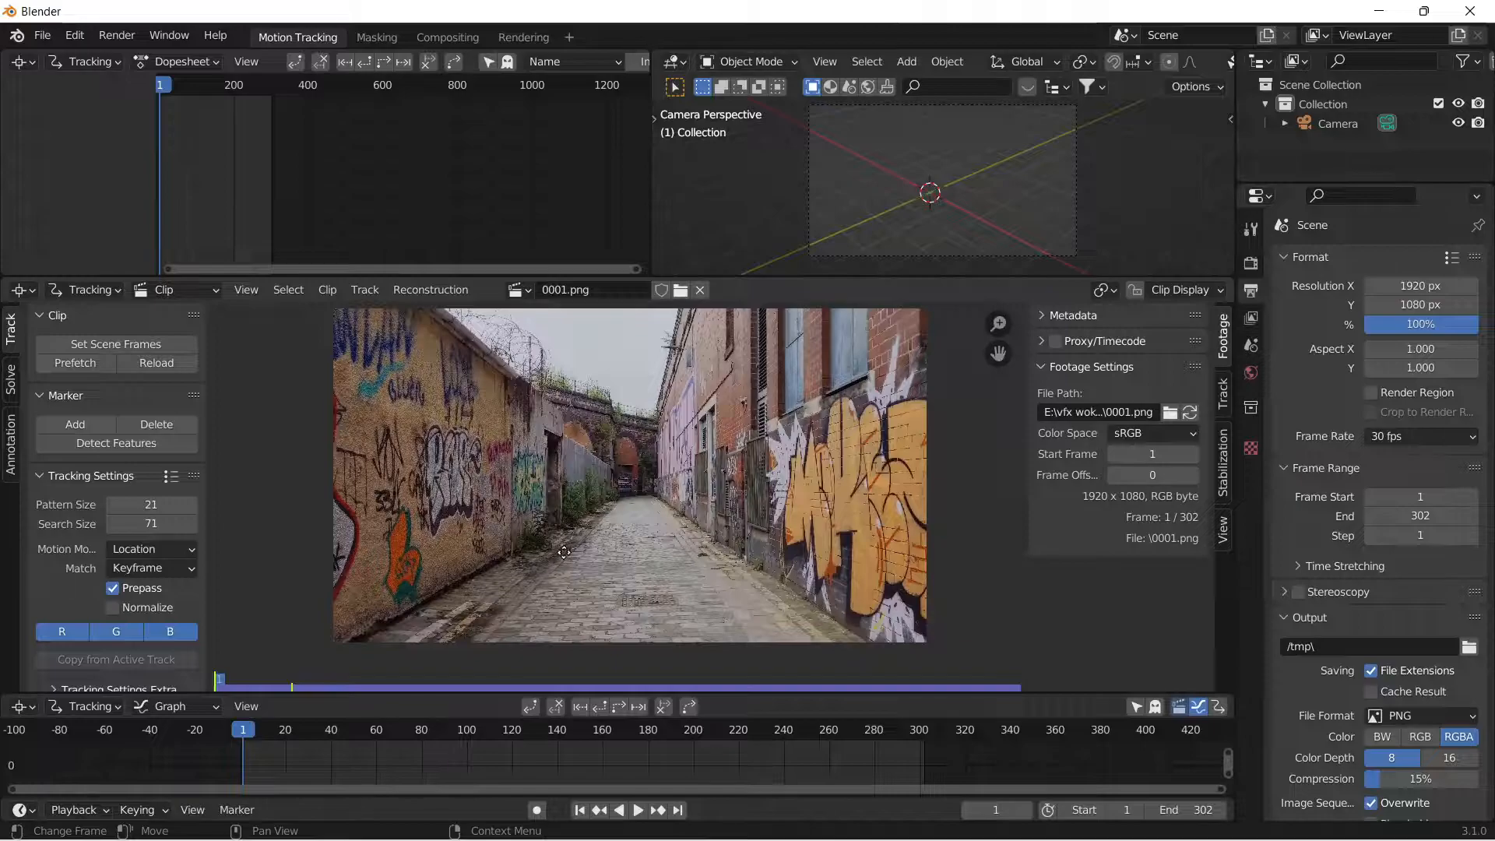
middle_drag(549, 547, 536, 553)
drag(245, 730, 633, 756)
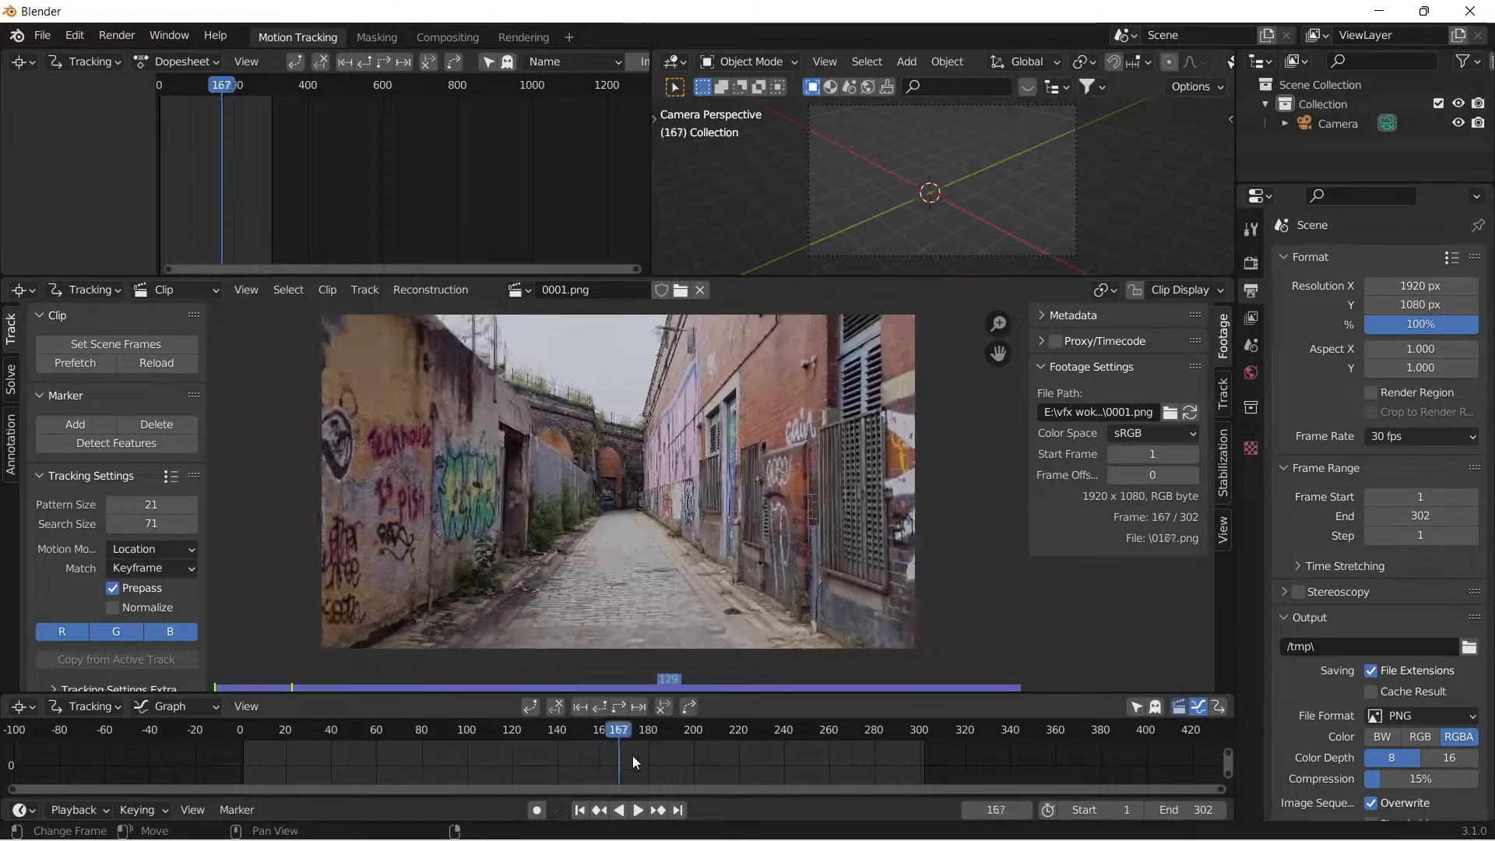
click(579, 810)
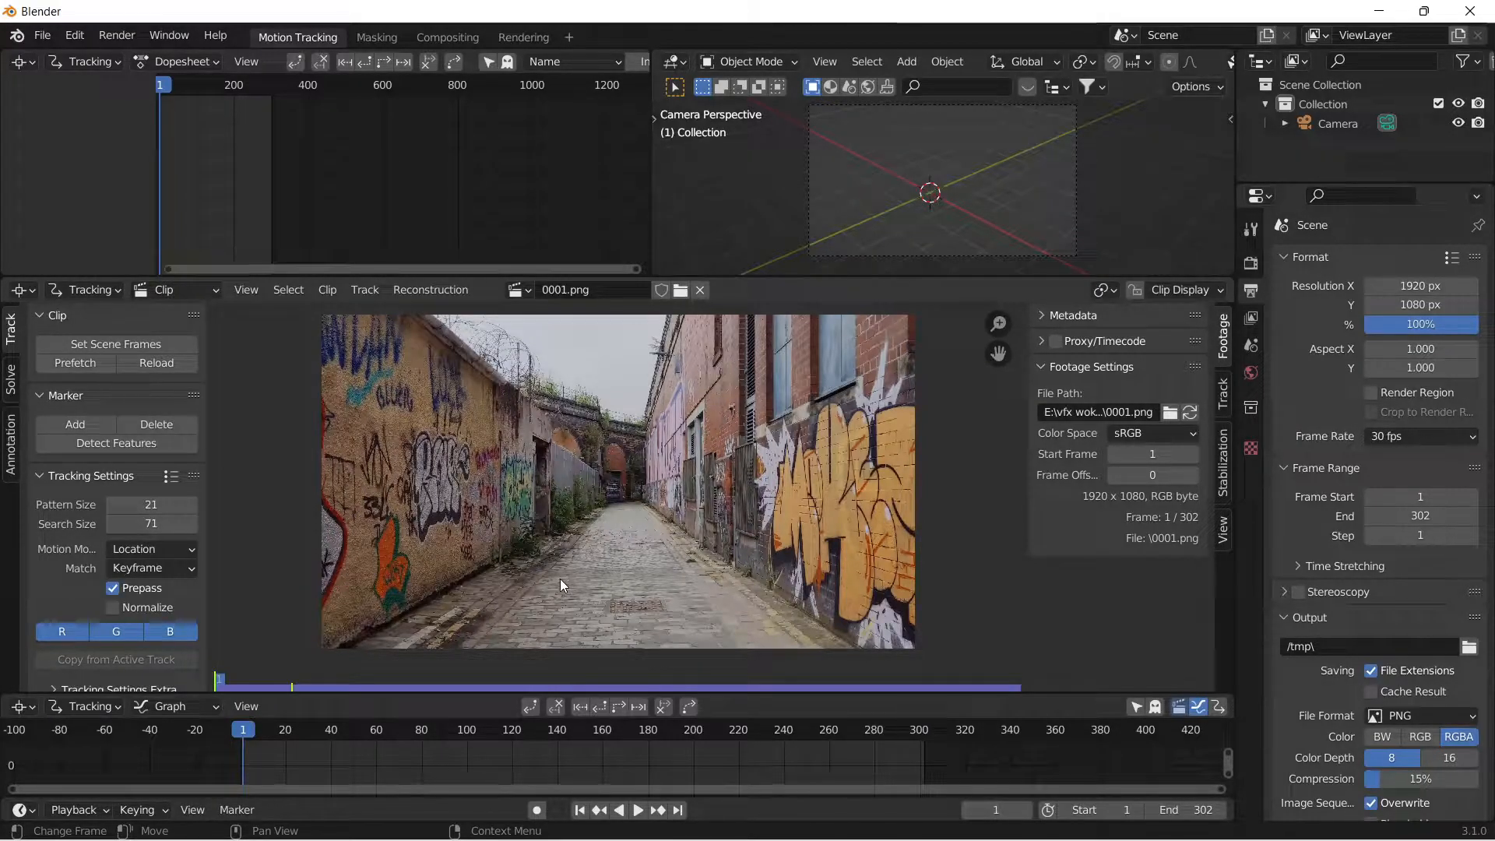
key(space)
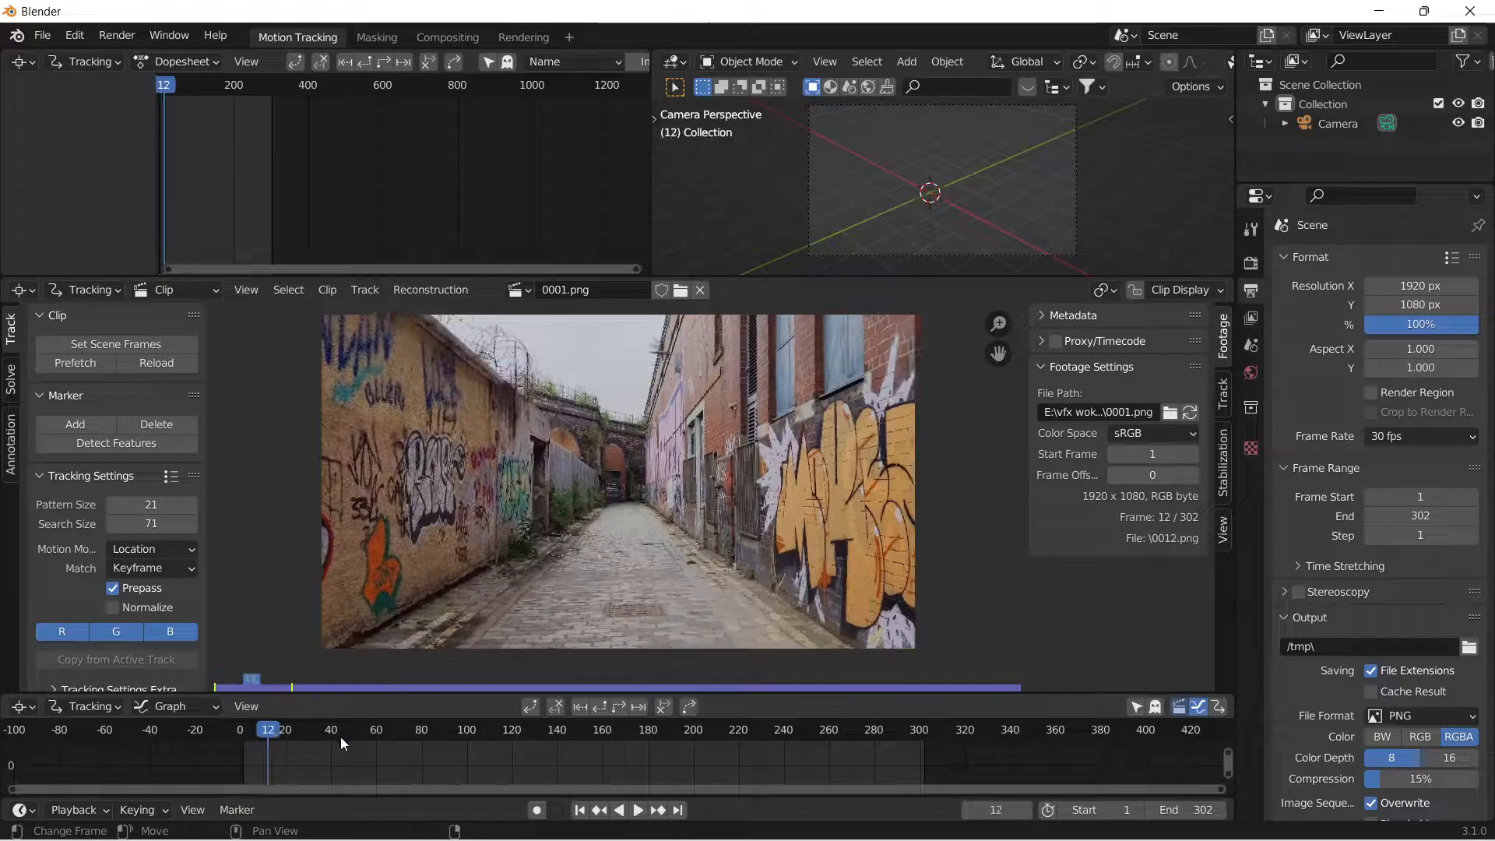
Return to the first frame and set the tracking pattern size to 50 and search size to 150.
click(578, 813)
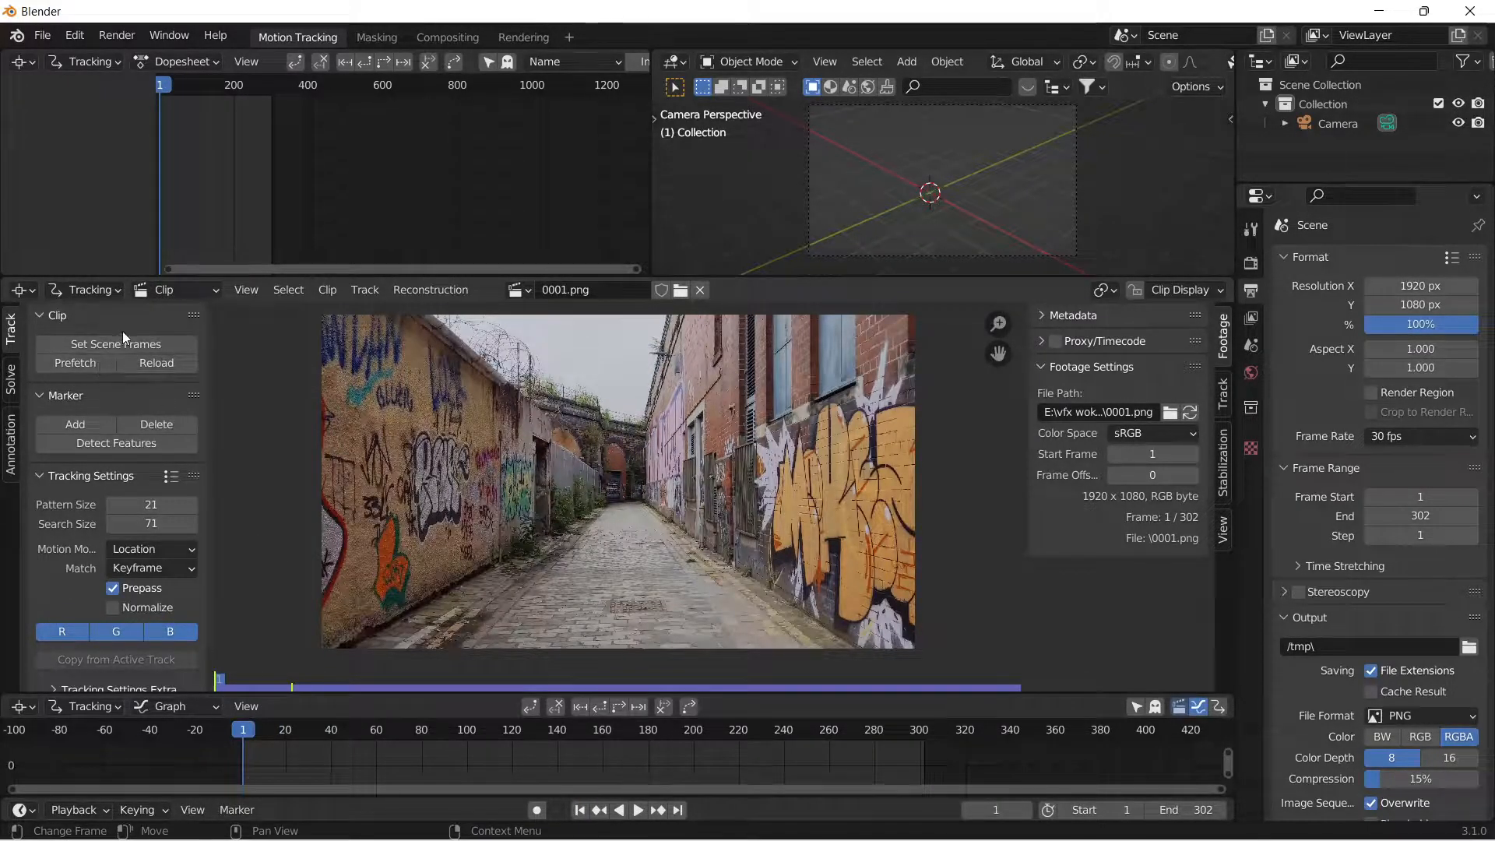
click(151, 507)
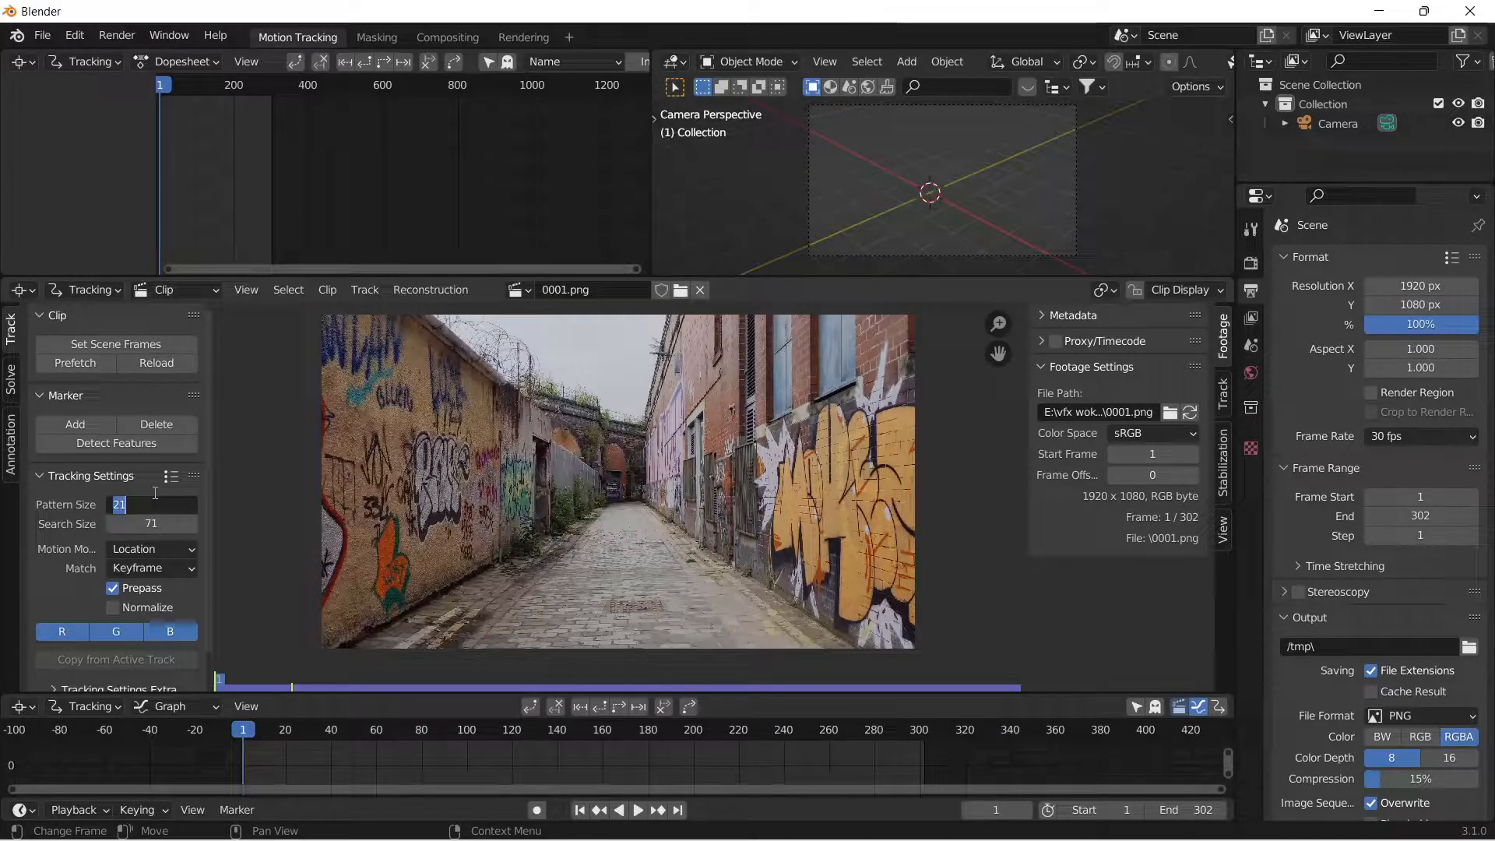
text(50)
click(151, 523)
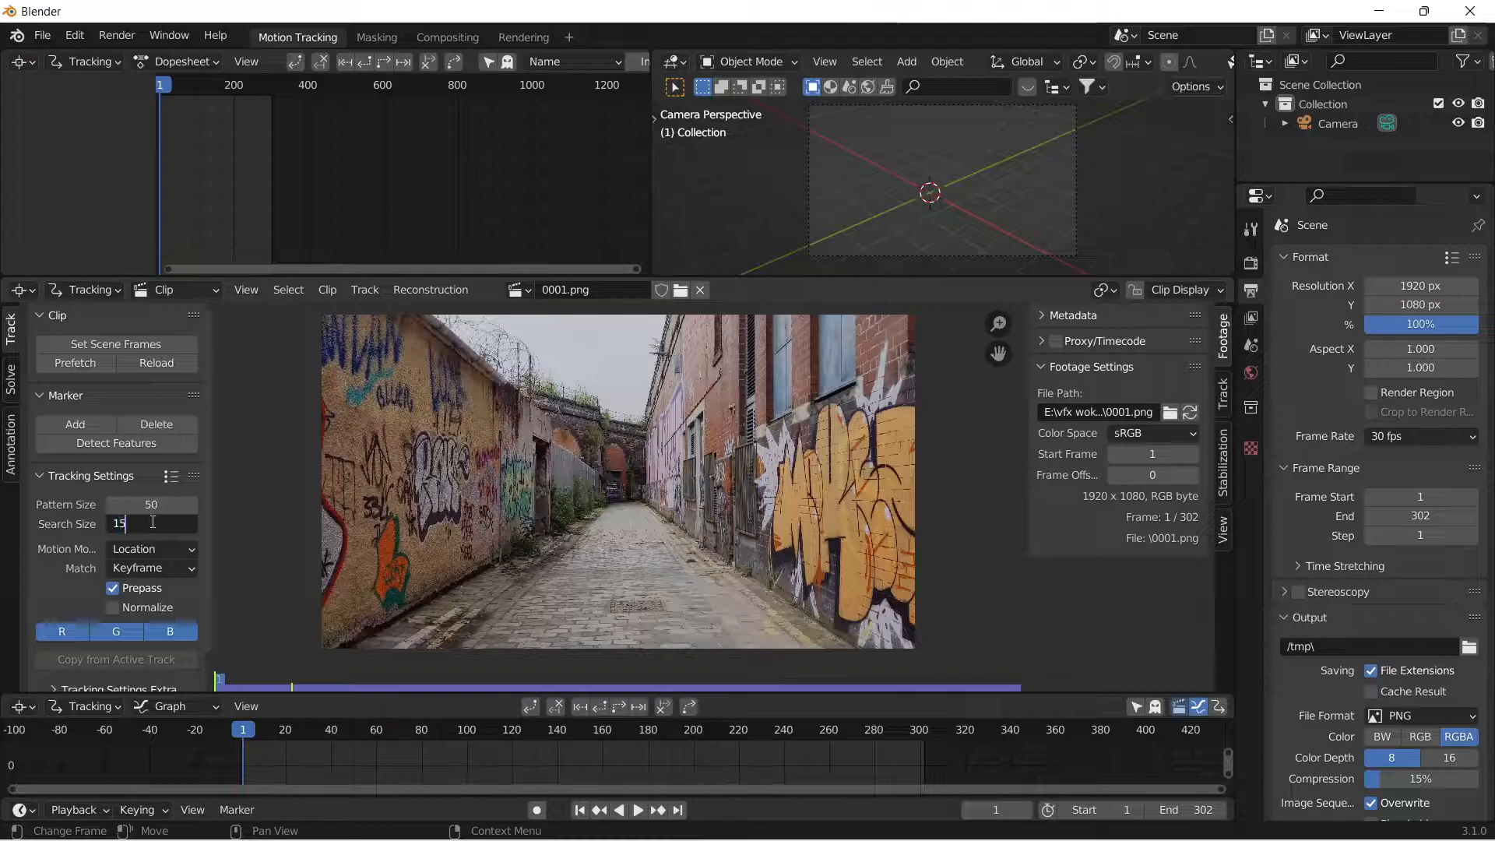
key(Return)
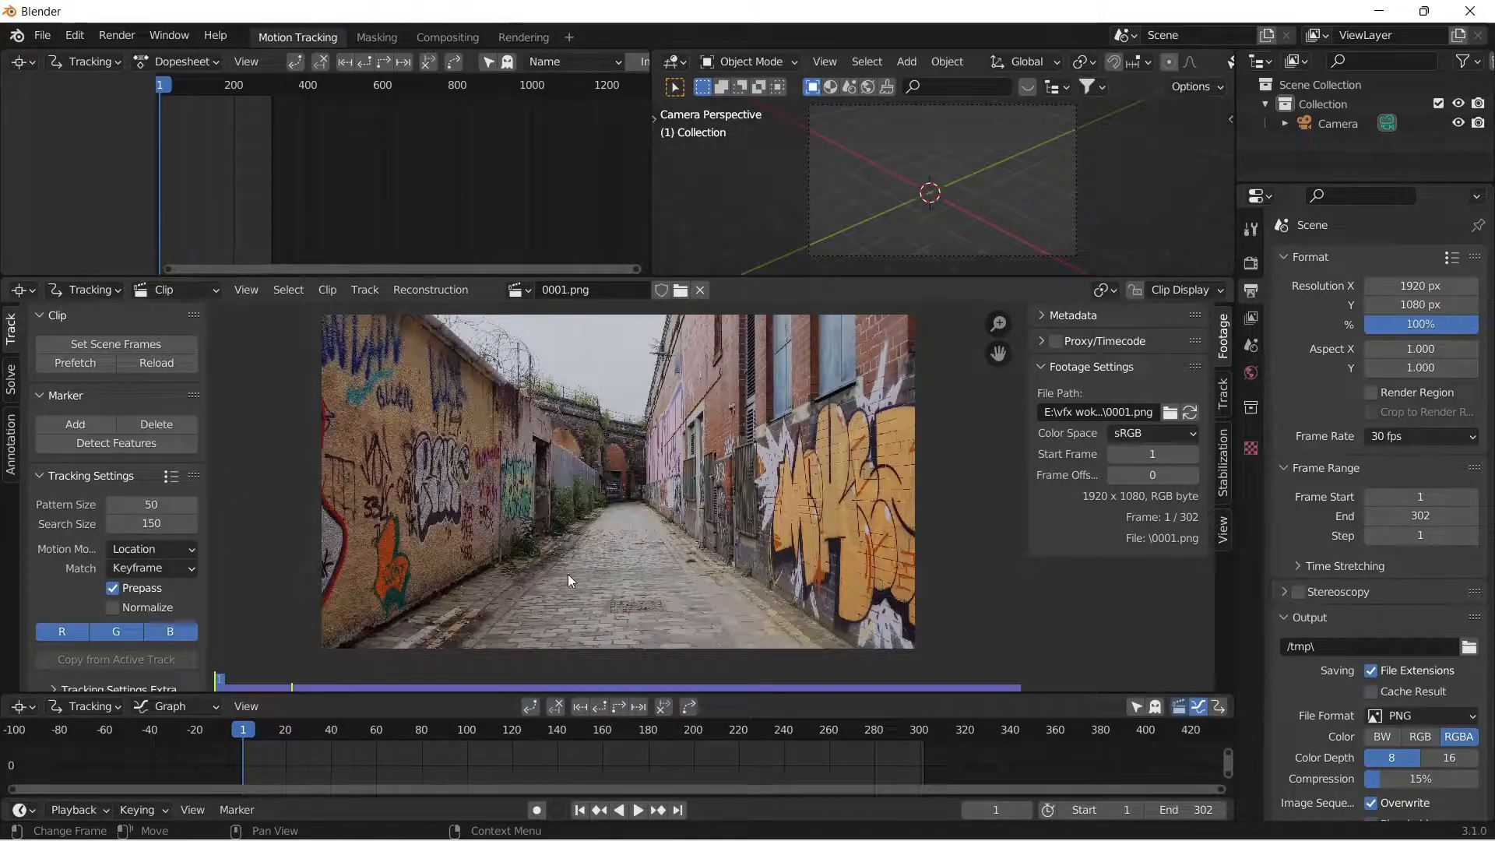
Detect features on the first frame and turn on the display of the markers' search areas.
click(113, 445)
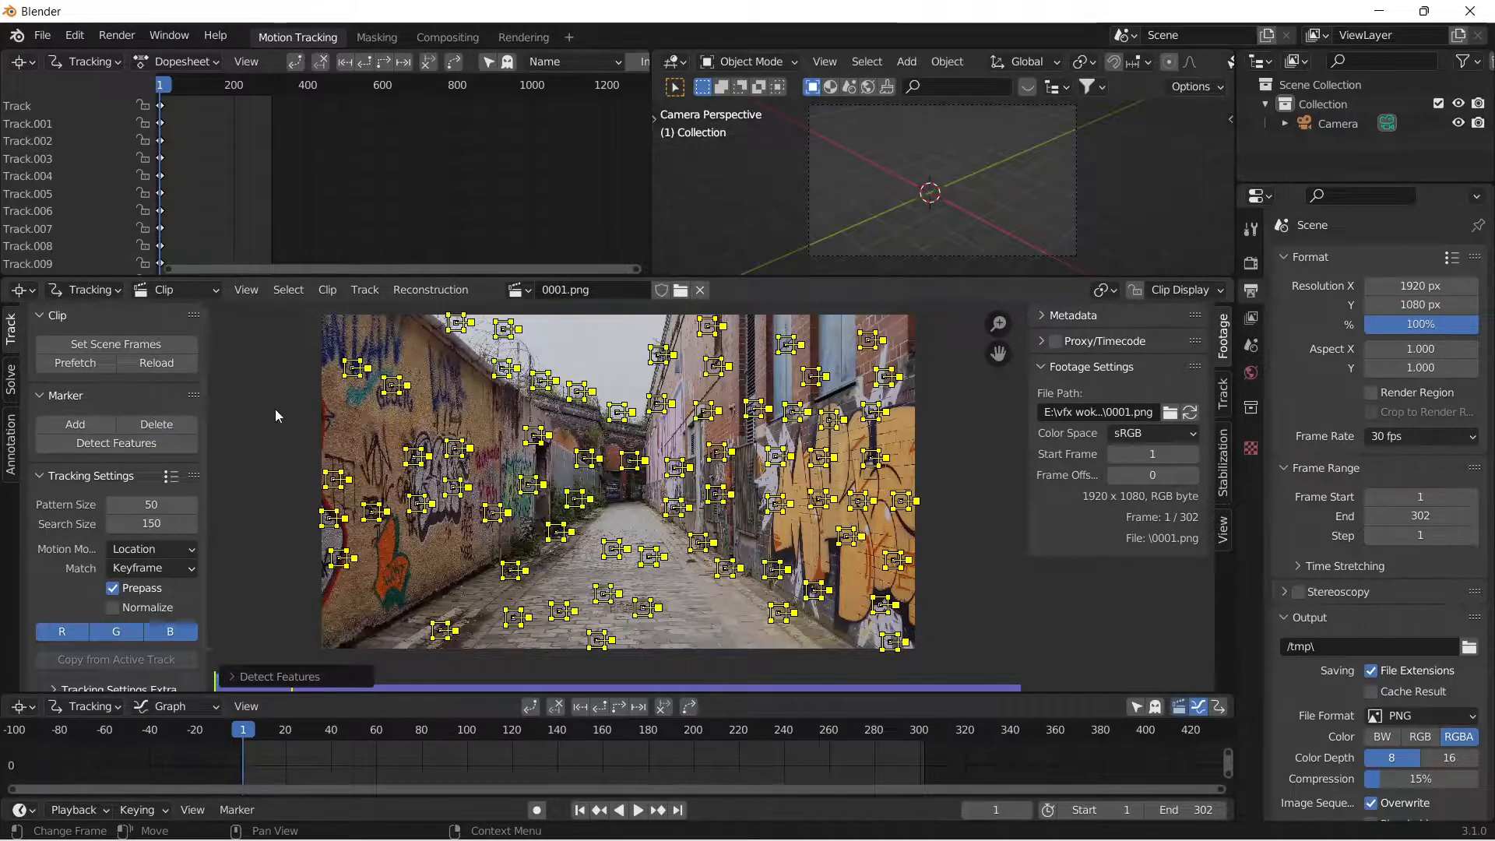
scroll(619, 504, up, 6)
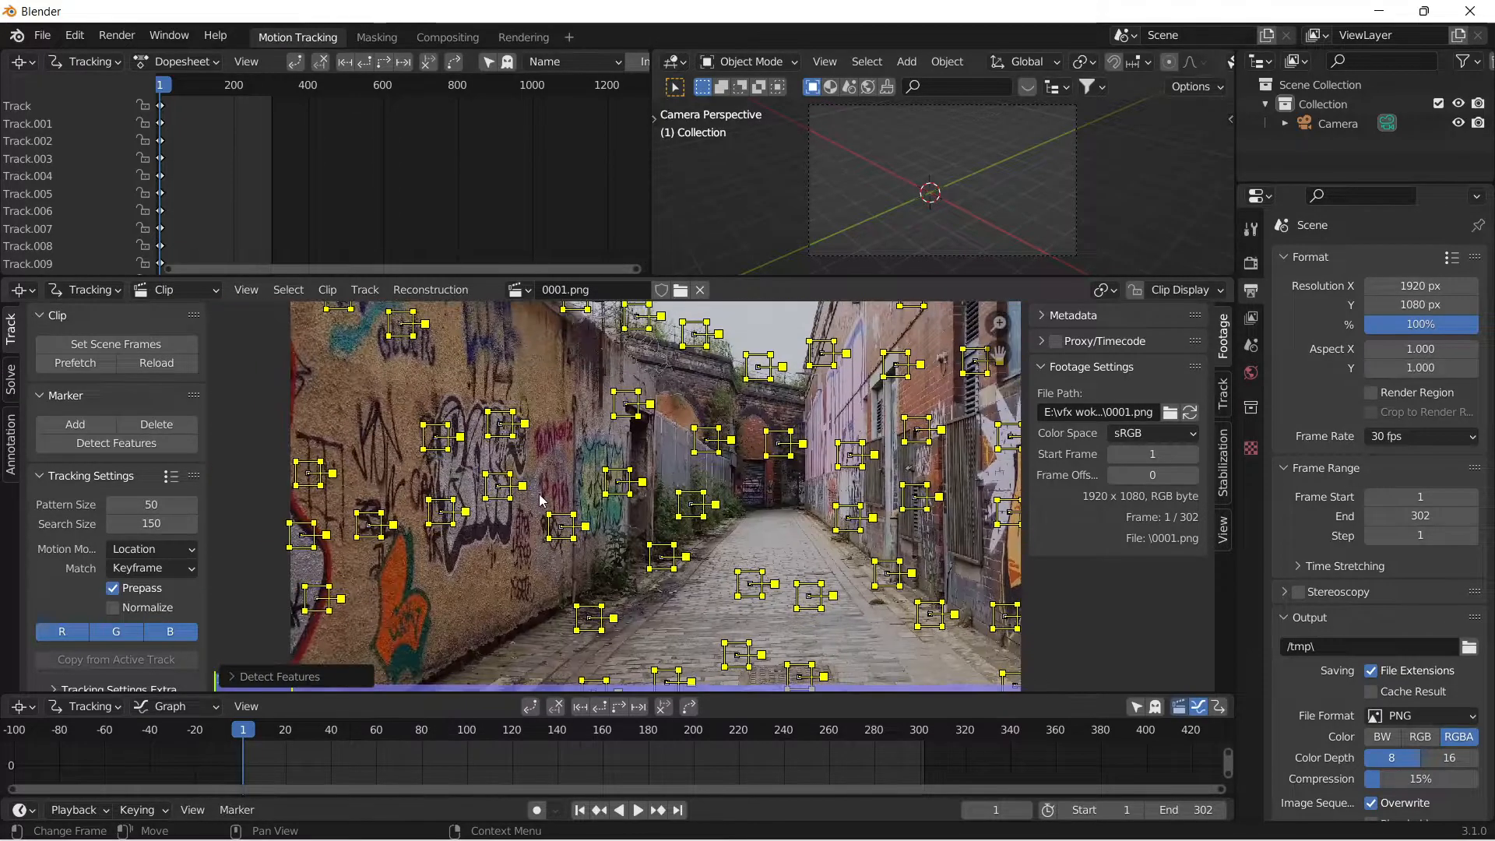
scroll(865, 483, up, 1)
click(1180, 290)
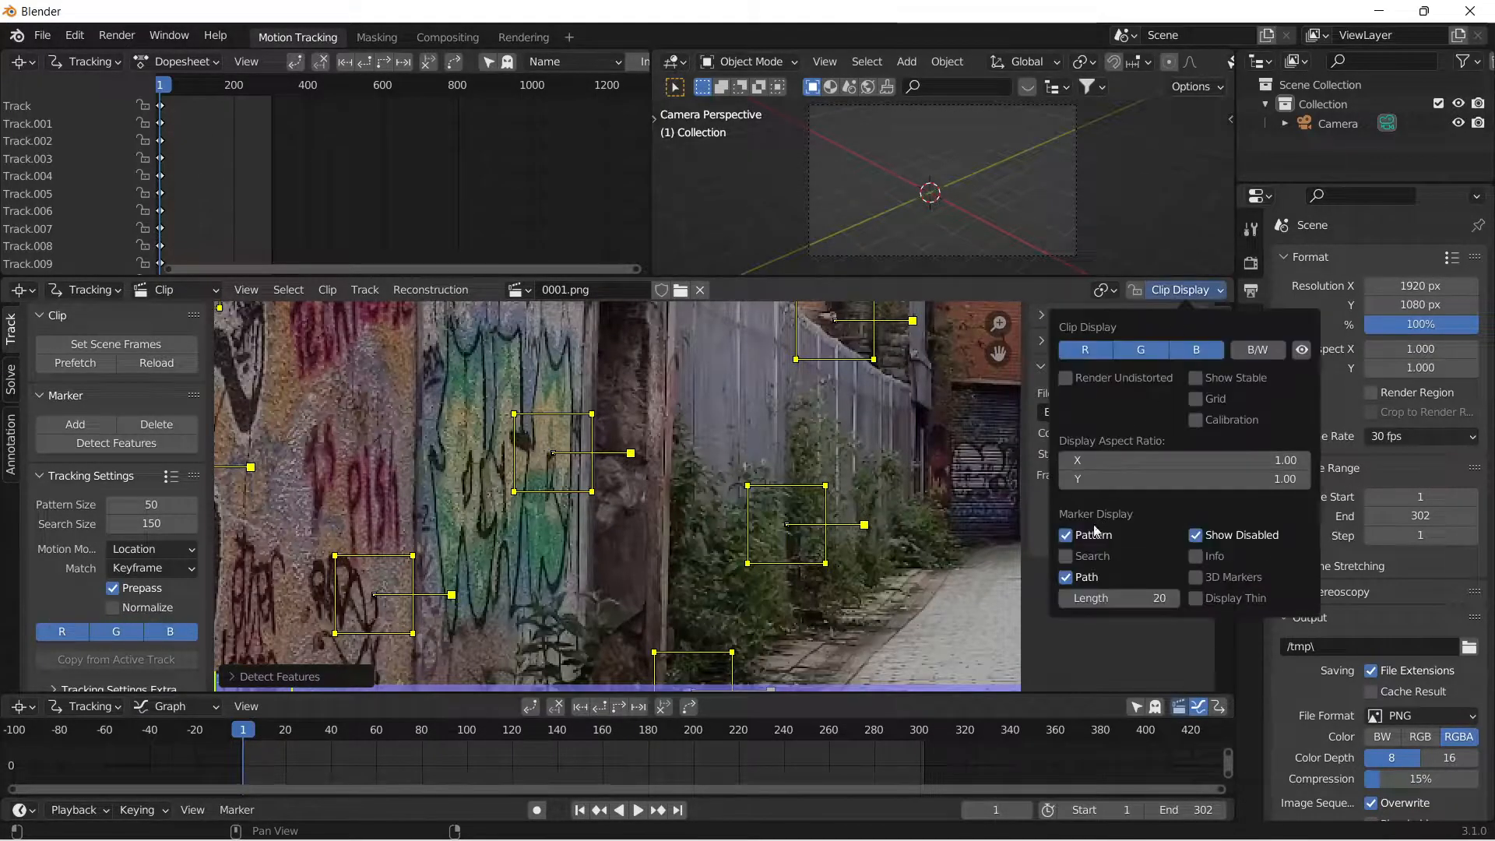
click(1100, 555)
click(392, 381)
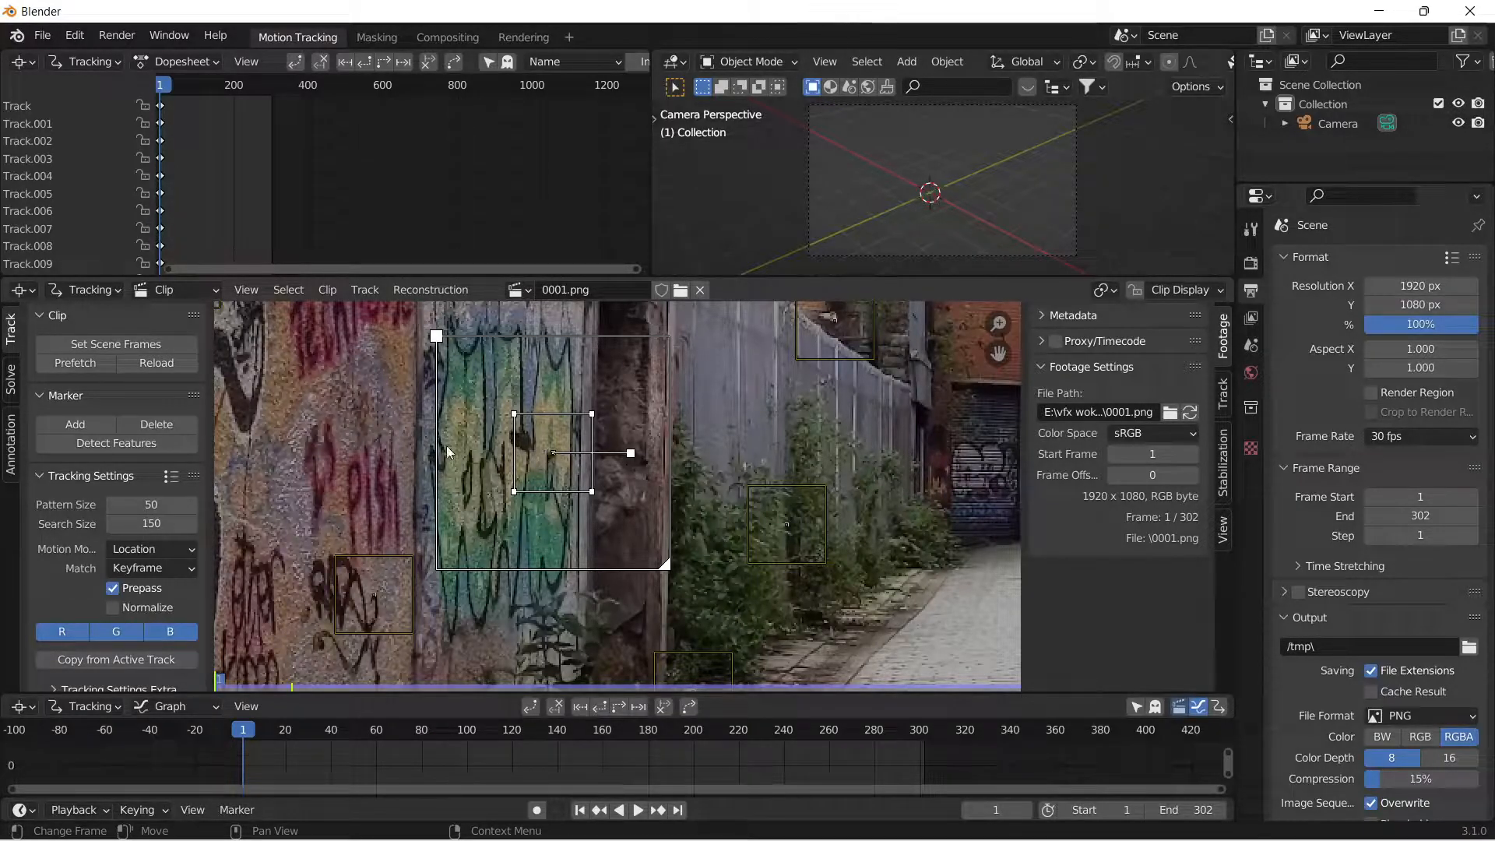
scroll(448, 449, down, 5)
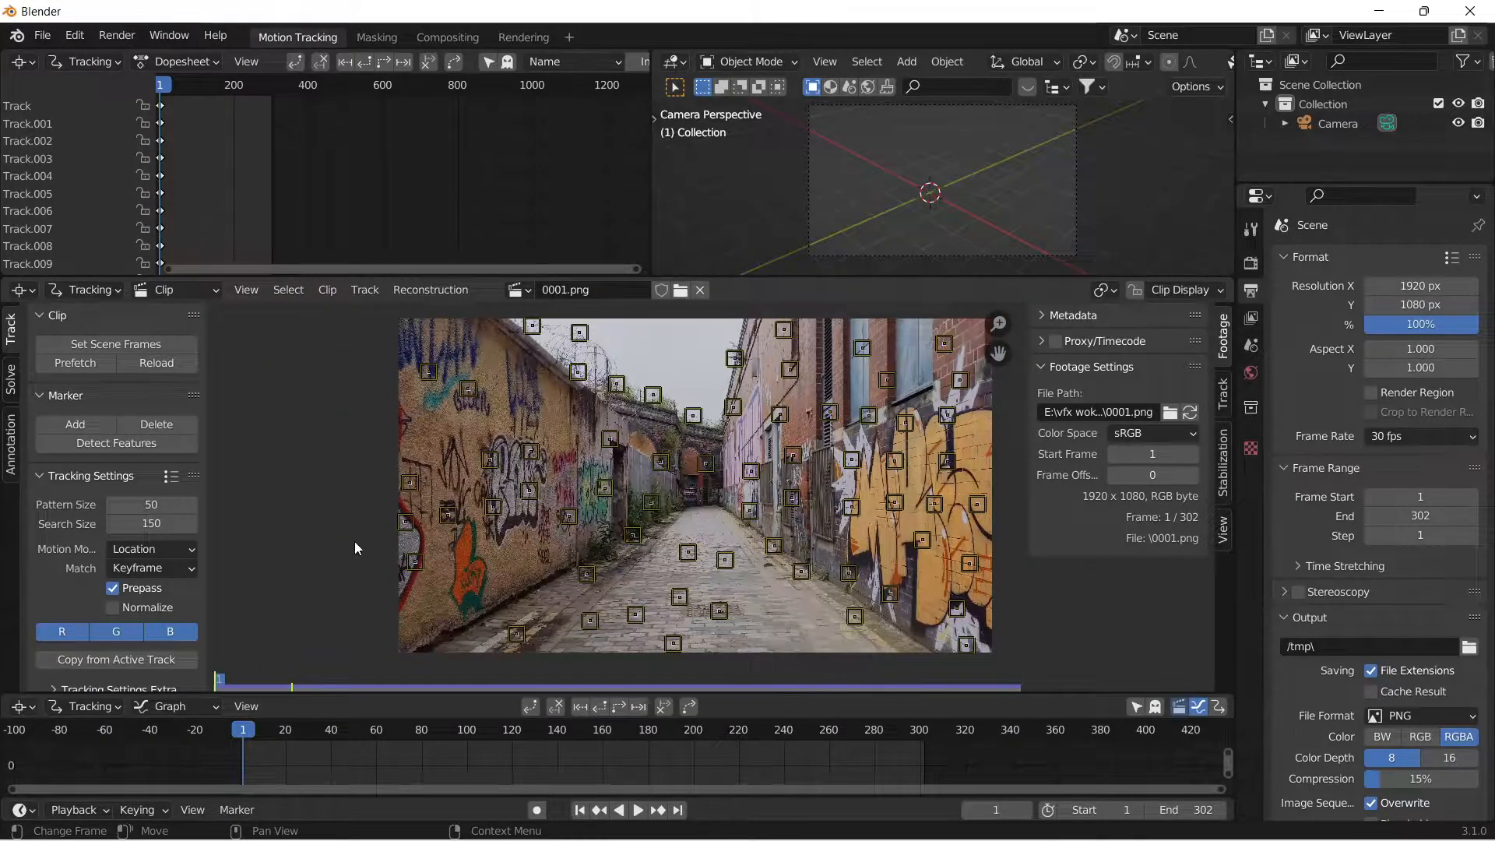
Select all markers and set the tracking options to the Perspective motion model, Keyframe matching and Normalize enabled.
key(a)
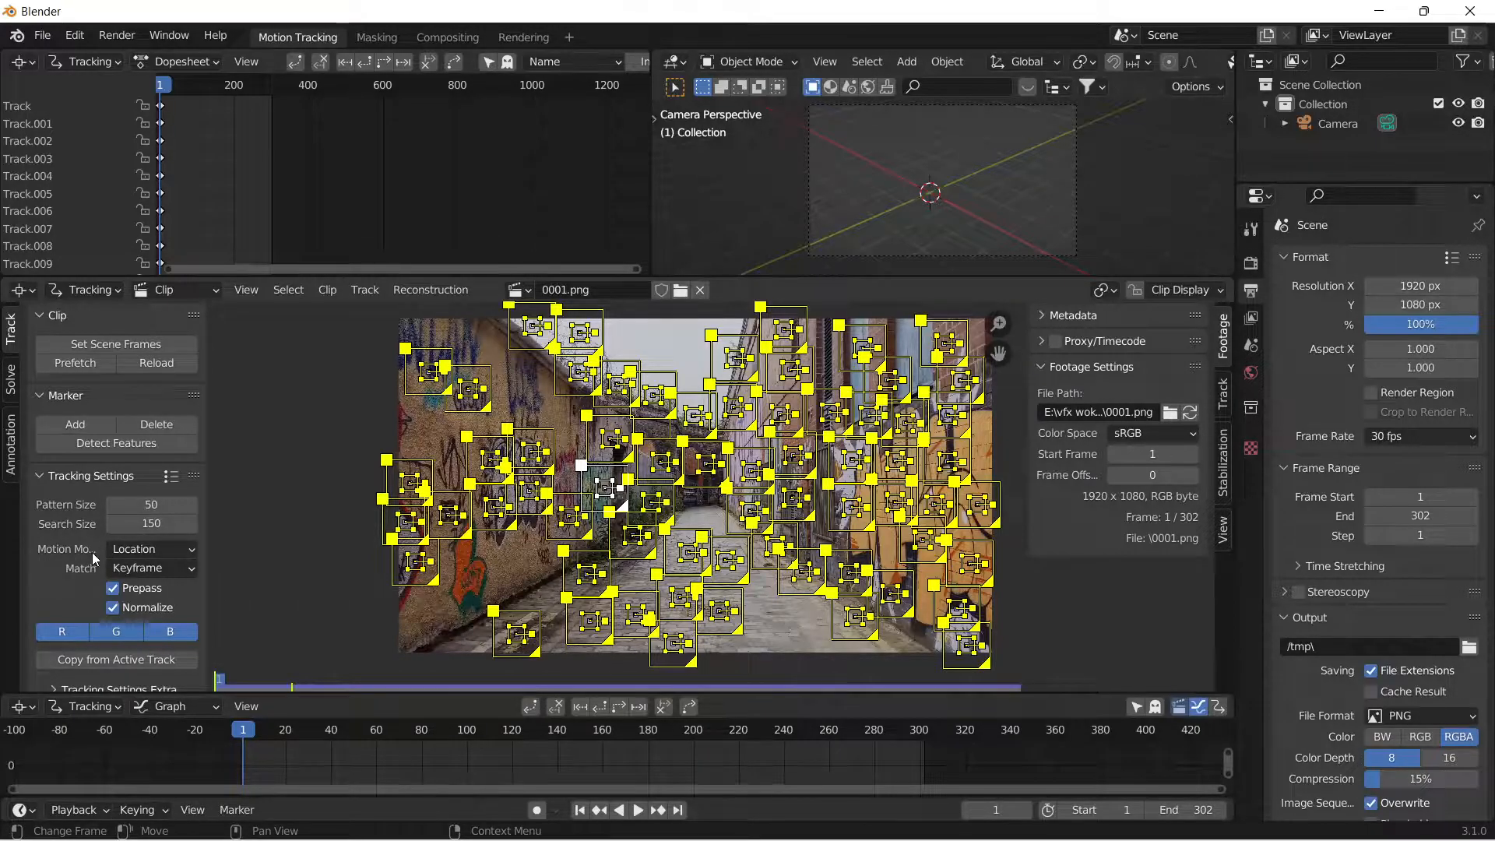
click(133, 550)
click(149, 570)
Track all the selected markers forward from frame 1 through the clip.
scroll(26, 568, down, 1)
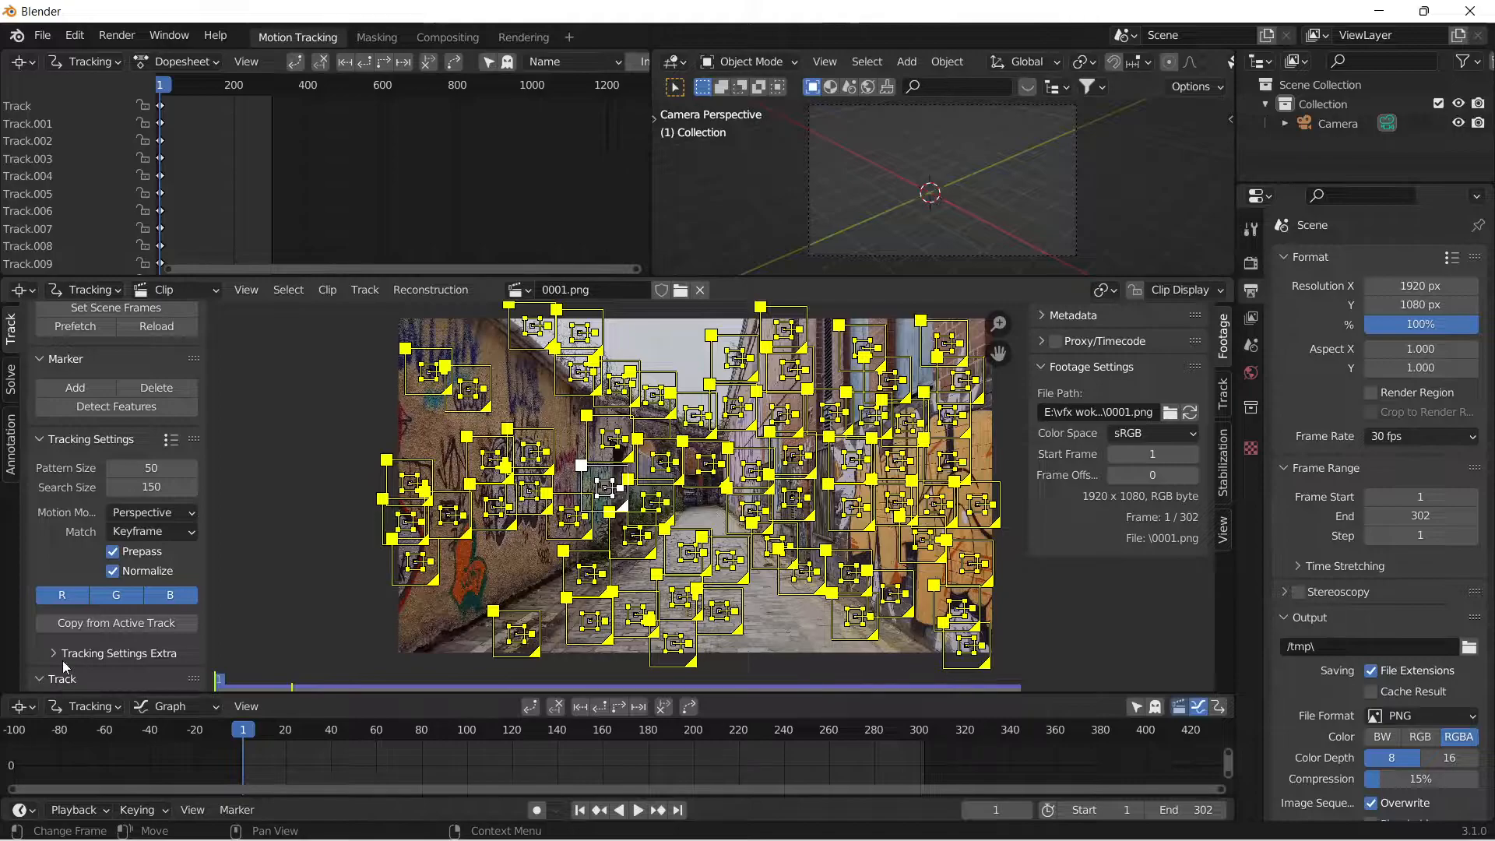
scroll(120, 605, down, 4)
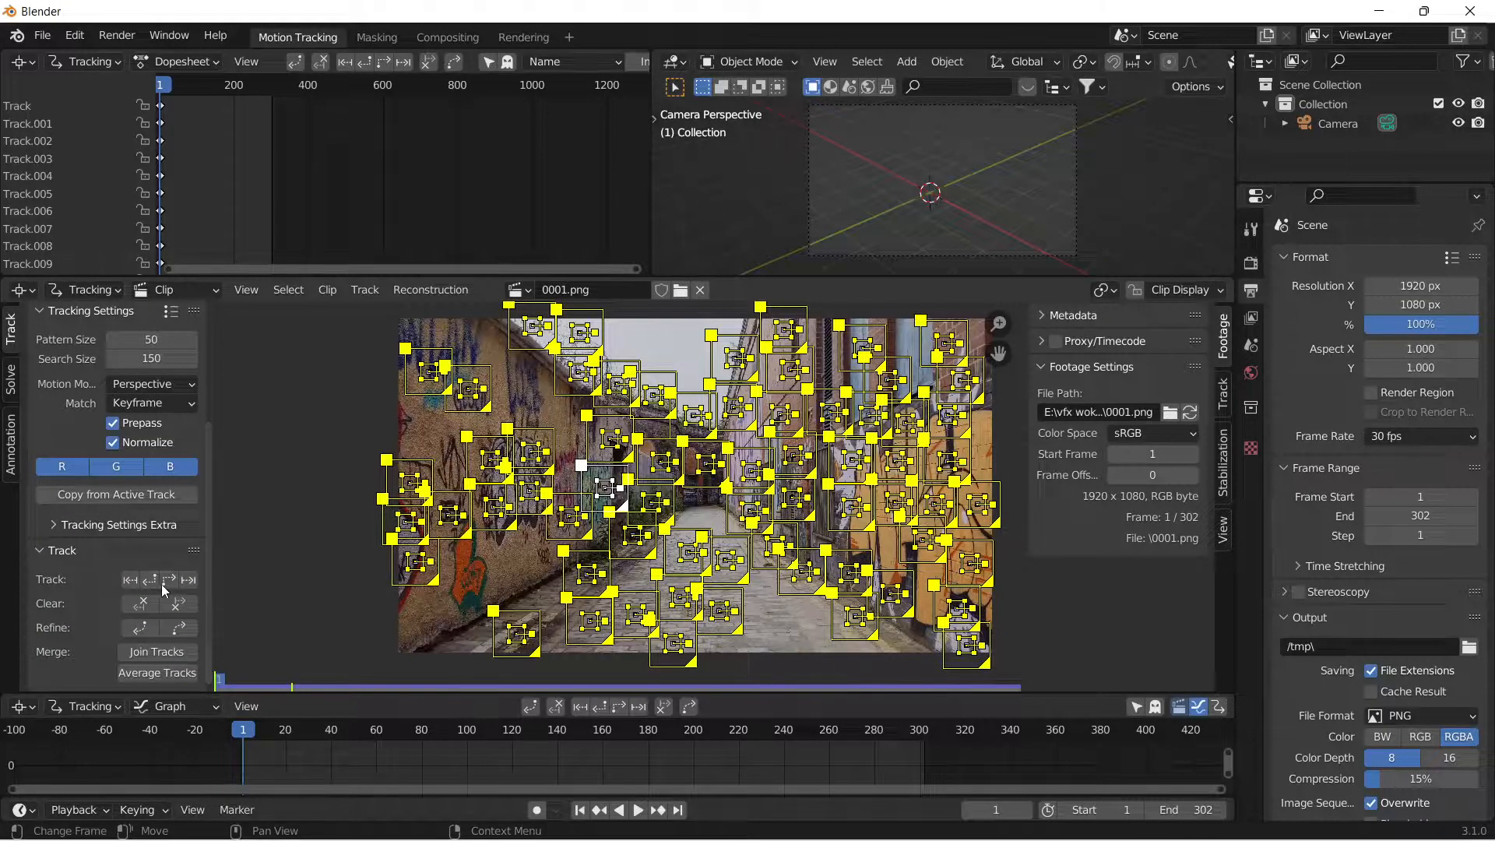
click(168, 581)
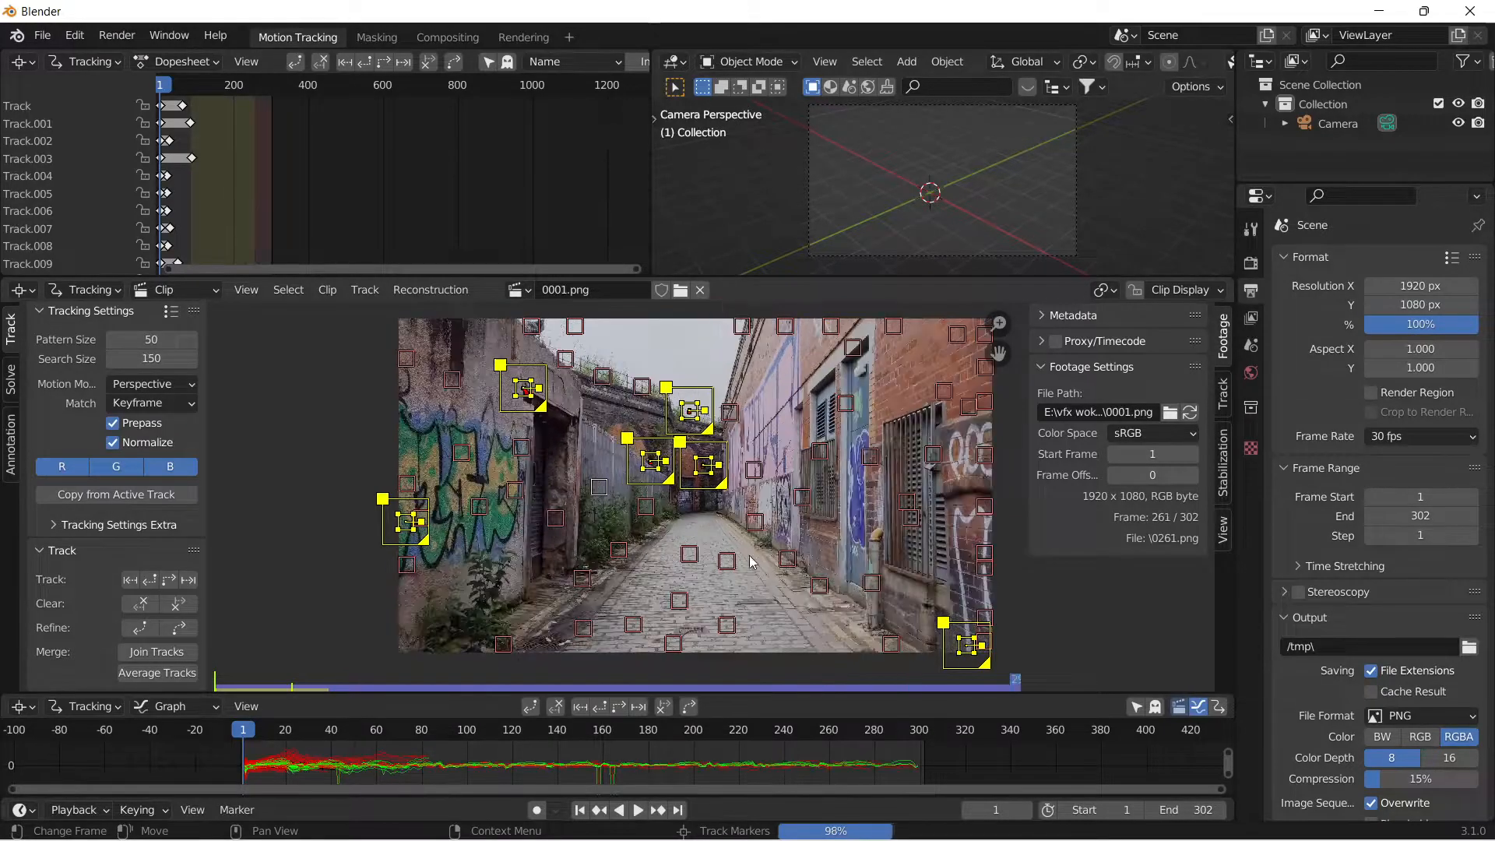
Deselect the markers, go to frame 60 and delete the stuck track at the left edge of the footage.
drag(943, 737, 432, 785)
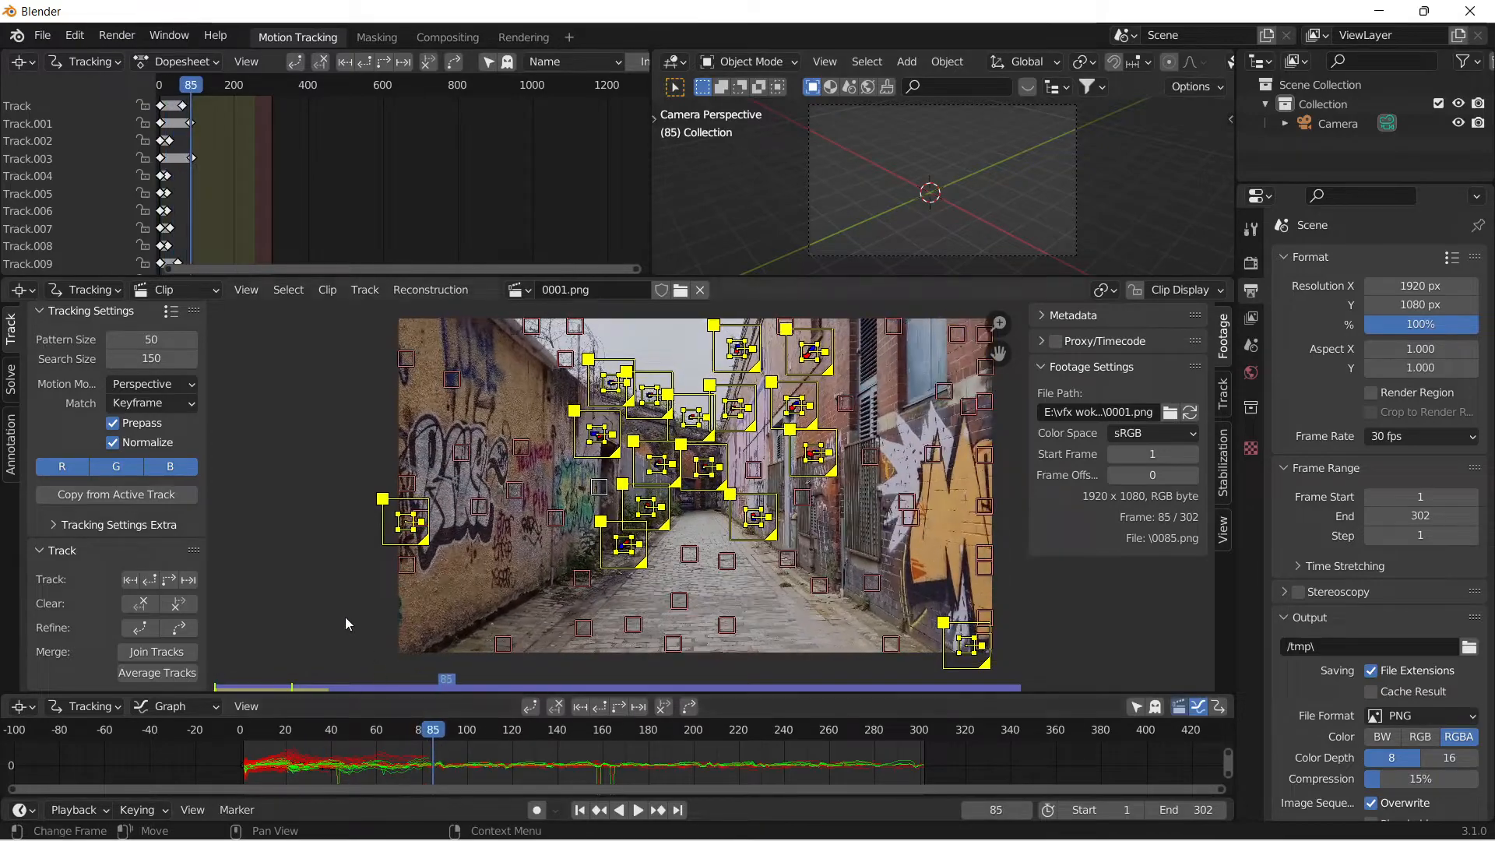
click(350, 624)
drag(433, 731, 376, 796)
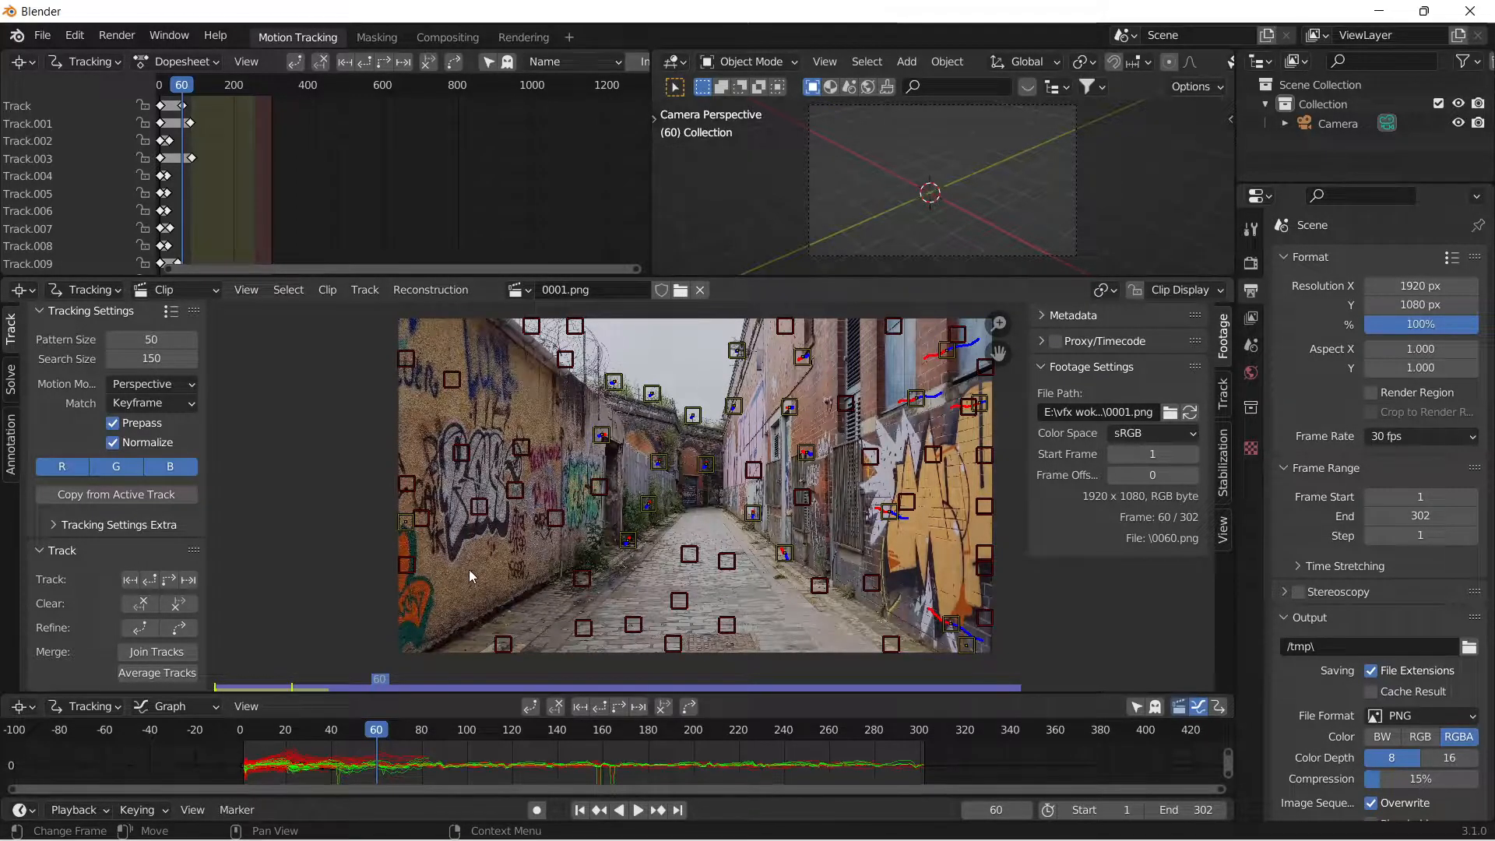
click(412, 529)
key(x)
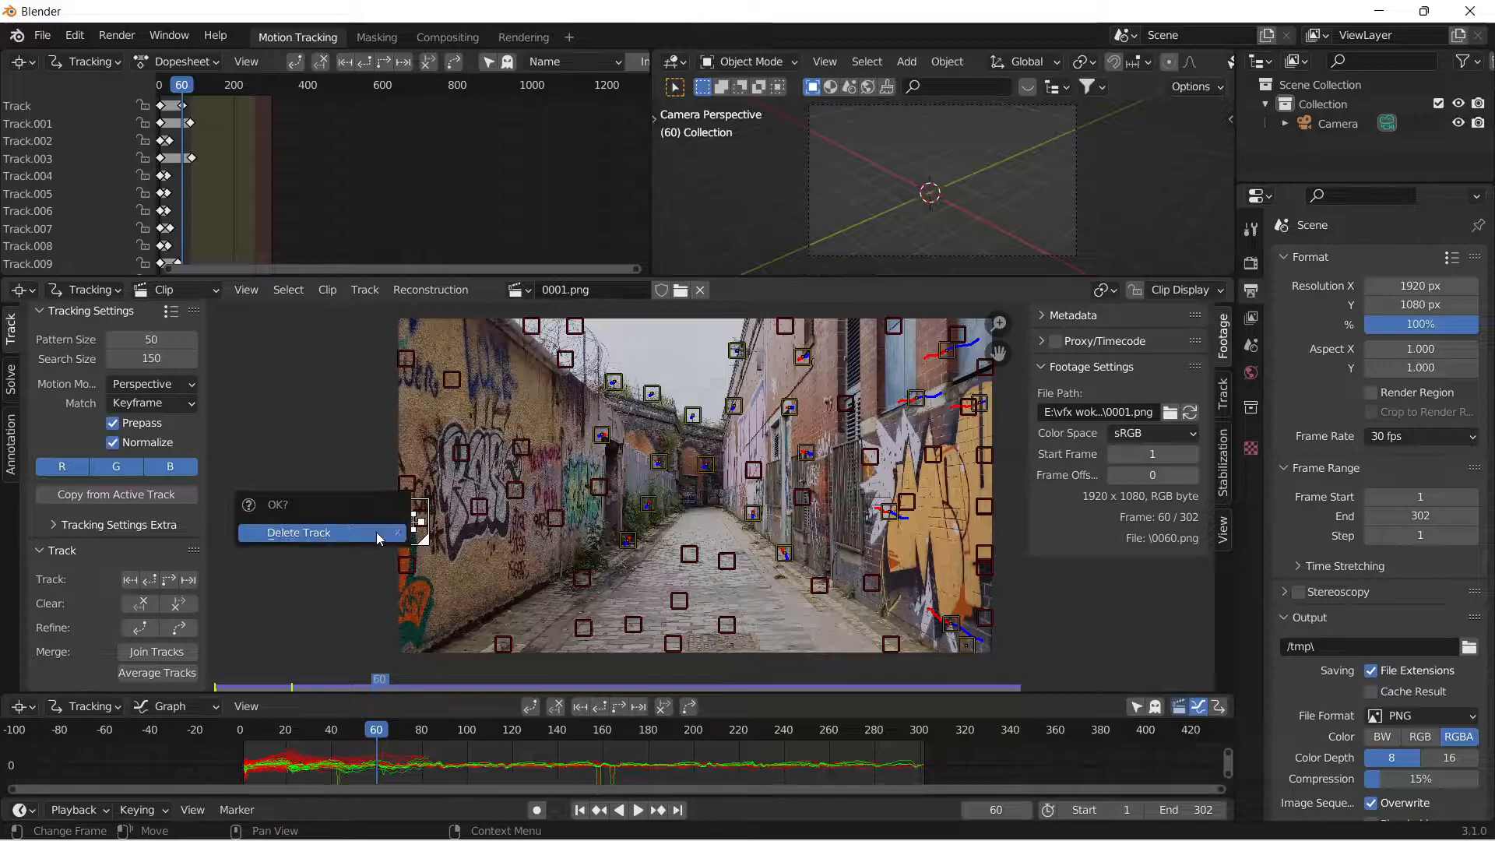
click(377, 532)
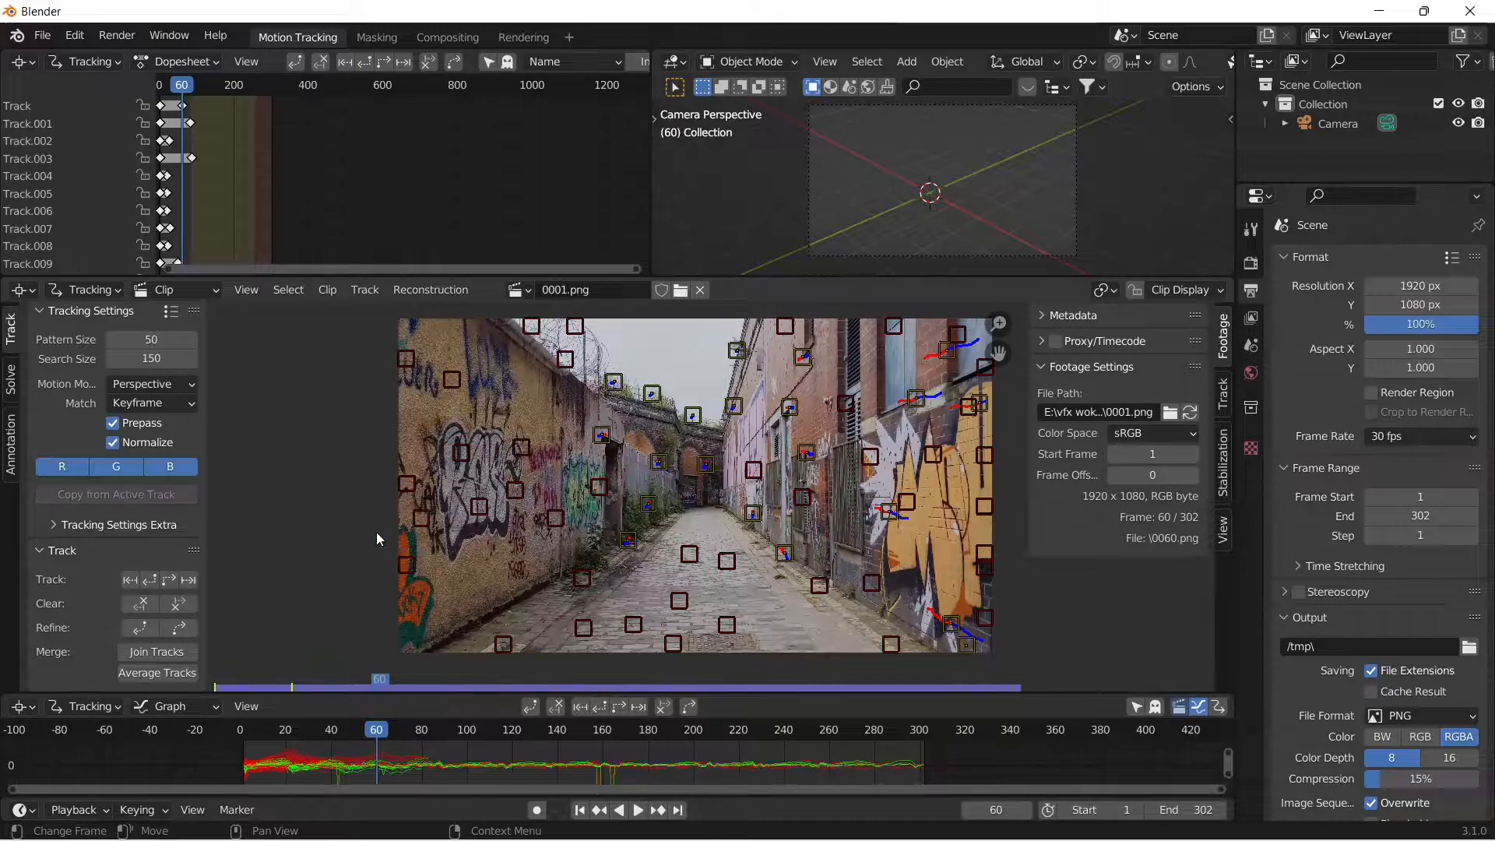
Delete the stuck track at the footage's lower-right corner and hide the disabled markers.
click(974, 652)
key(x)
click(990, 660)
key(shift+h)
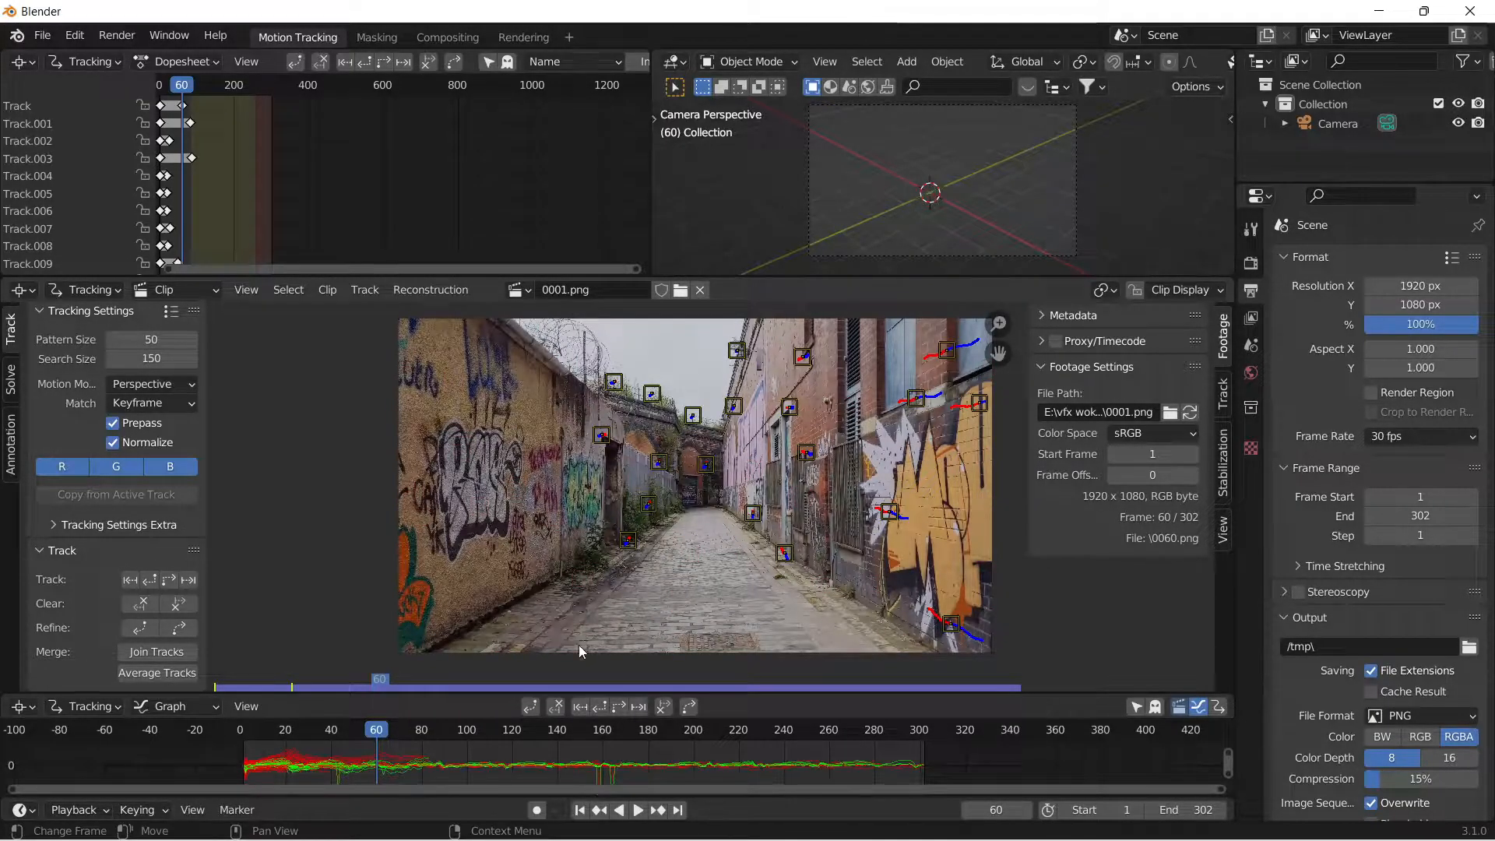
Detect new features at frame 47 and track them forward through the clip.
drag(377, 732, 349, 762)
scroll(88, 421, up, 3)
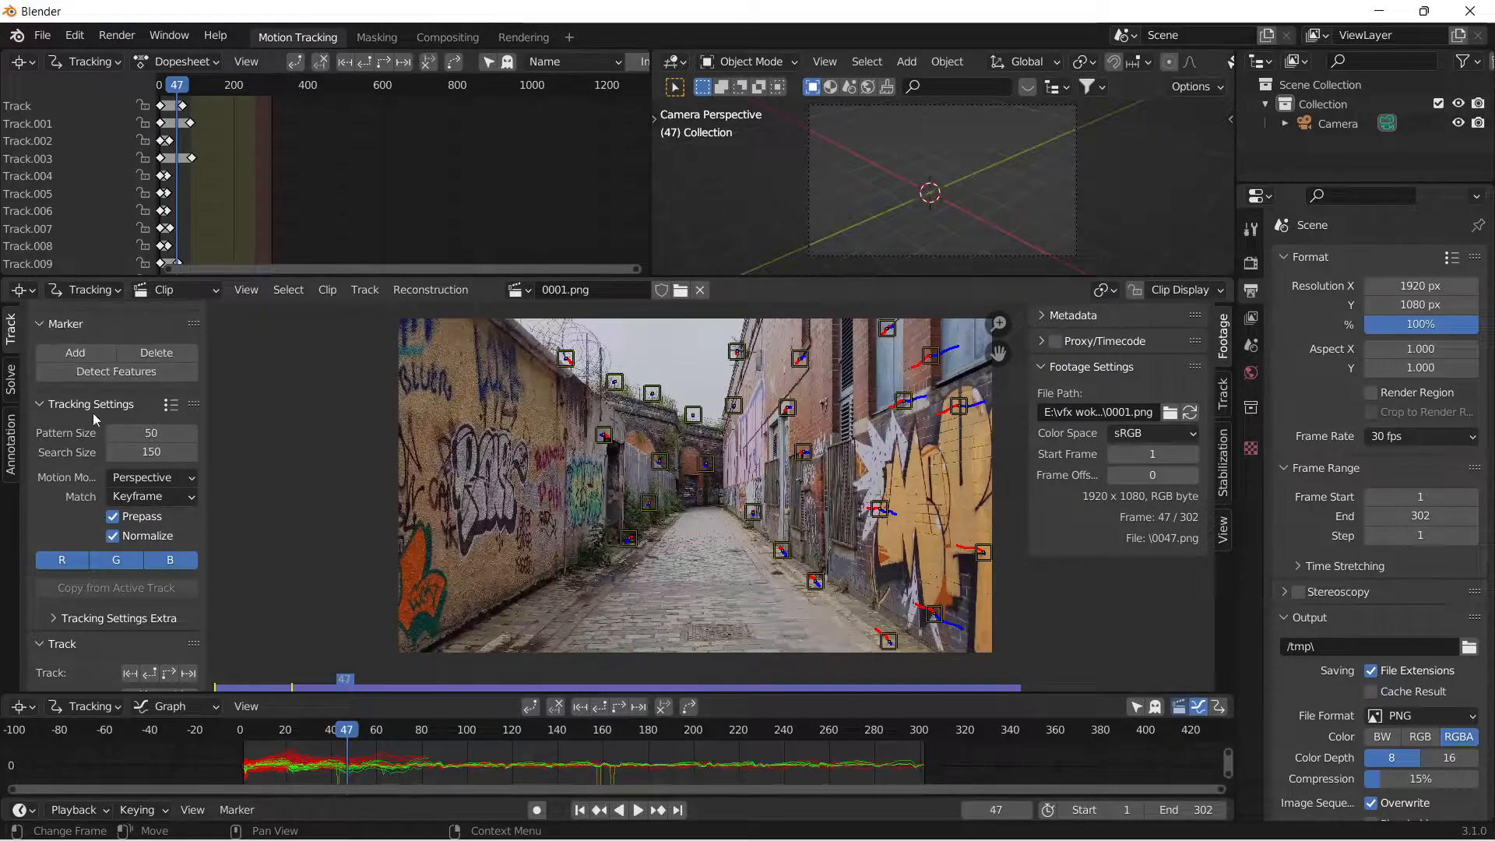
click(146, 377)
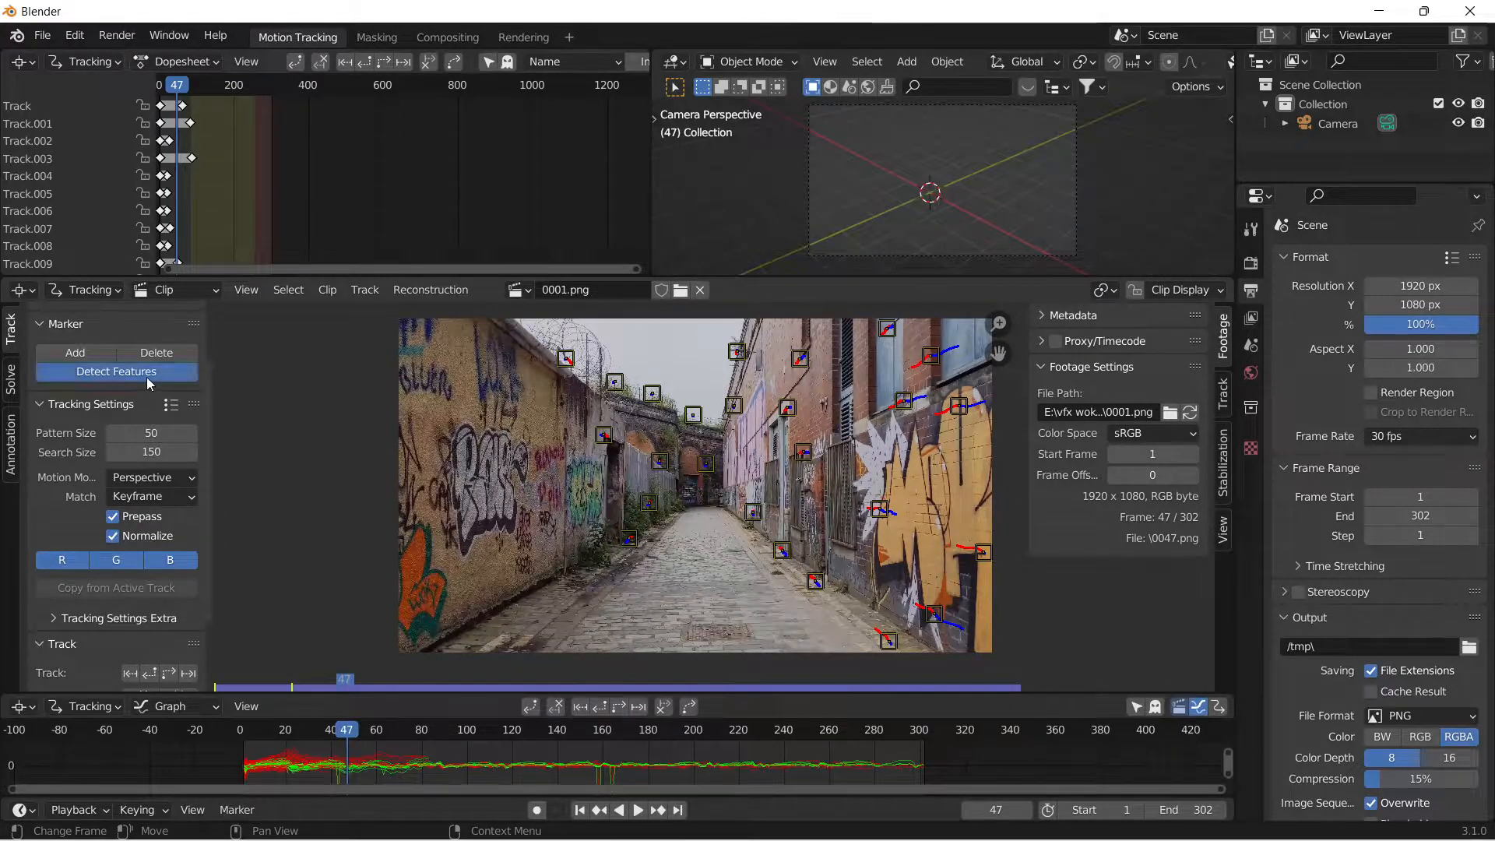
click(171, 673)
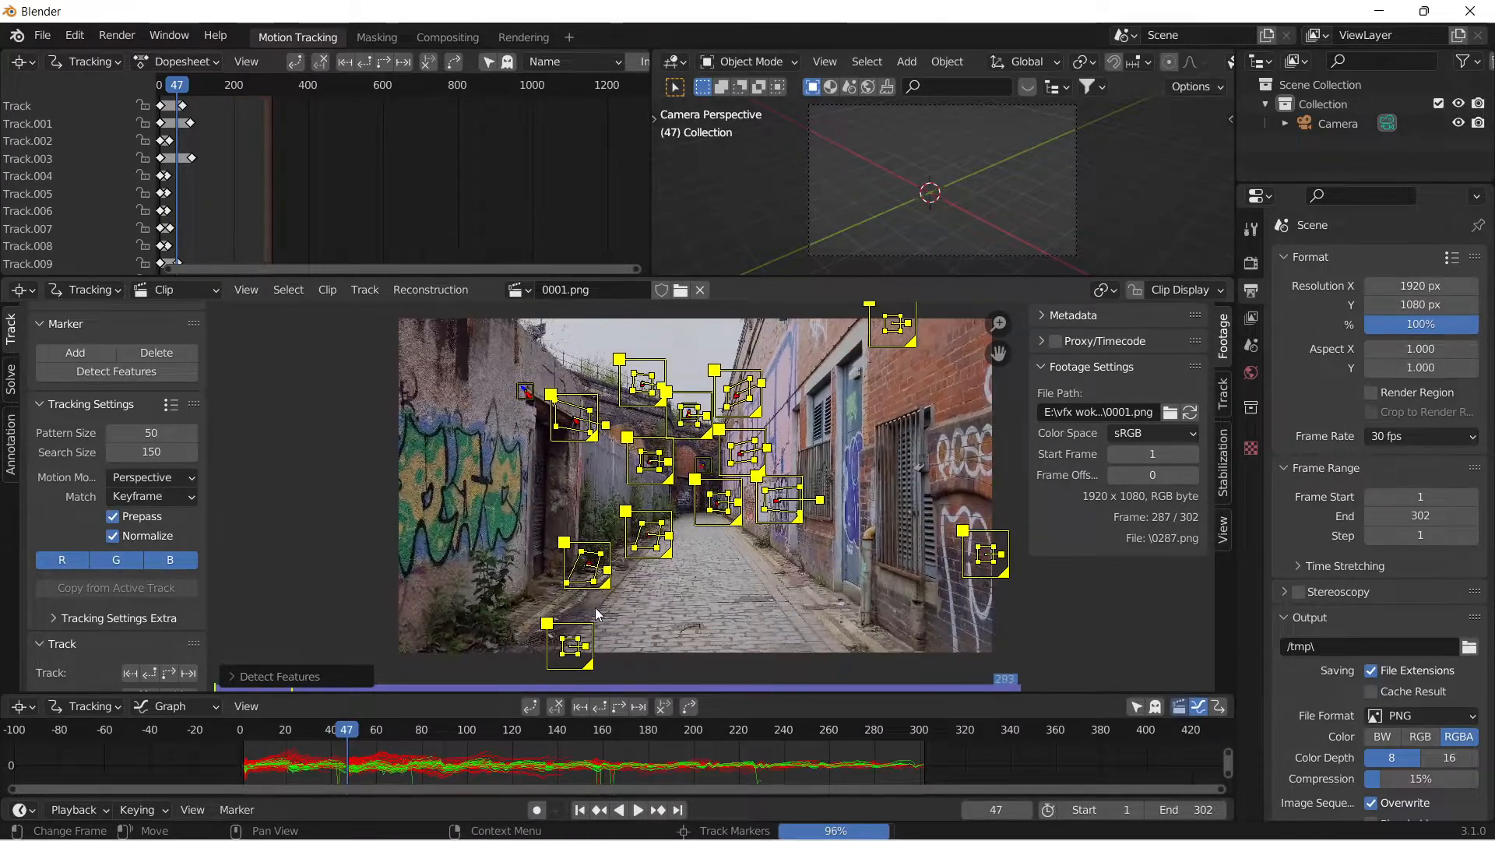
Set the scene's color management view transform to Standard in the render settings.
click(1252, 265)
click(1285, 779)
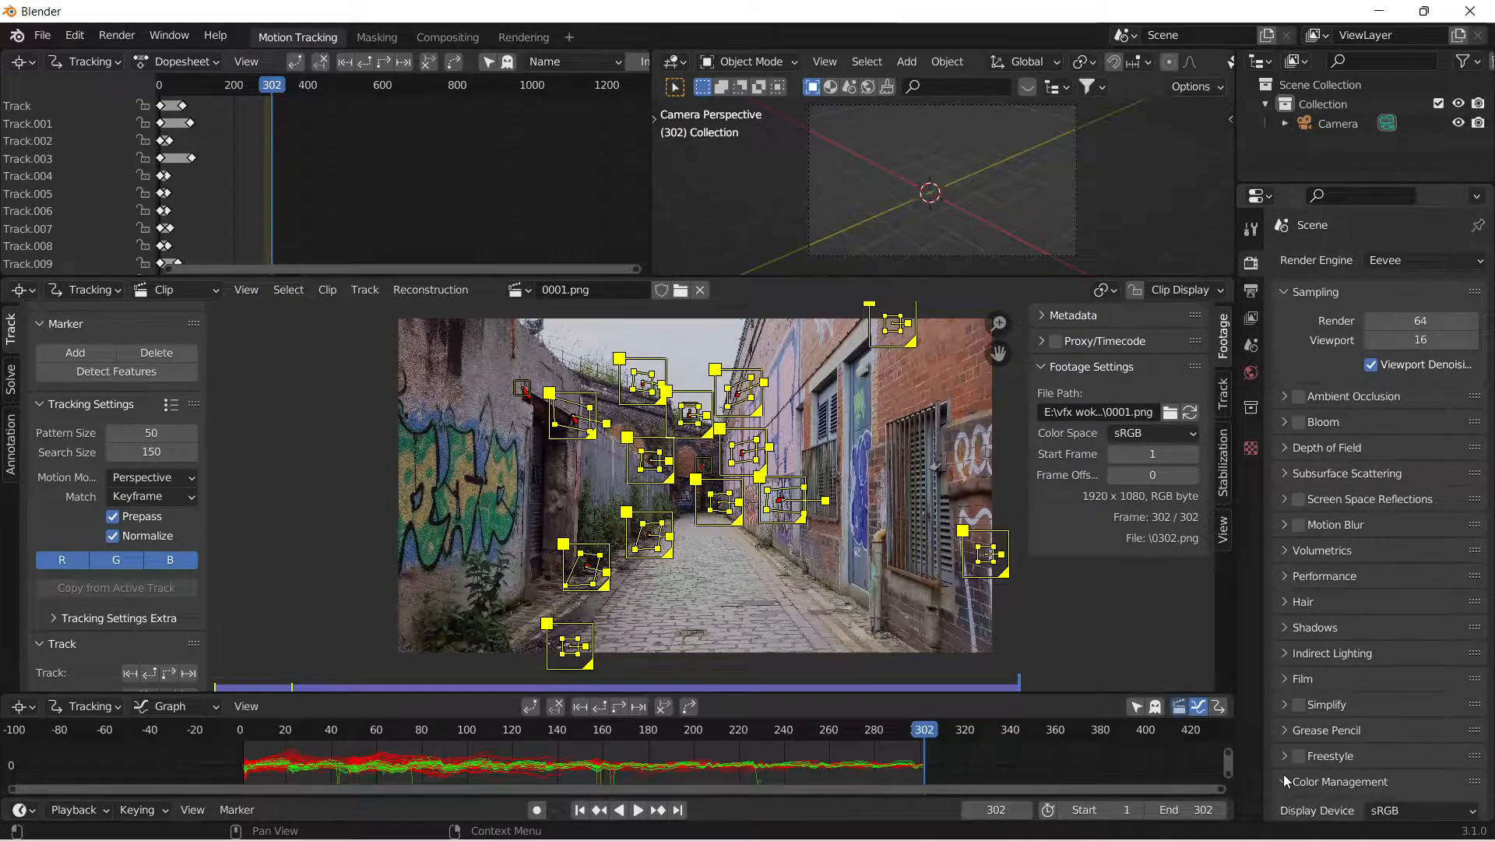
click(1424, 686)
click(1405, 709)
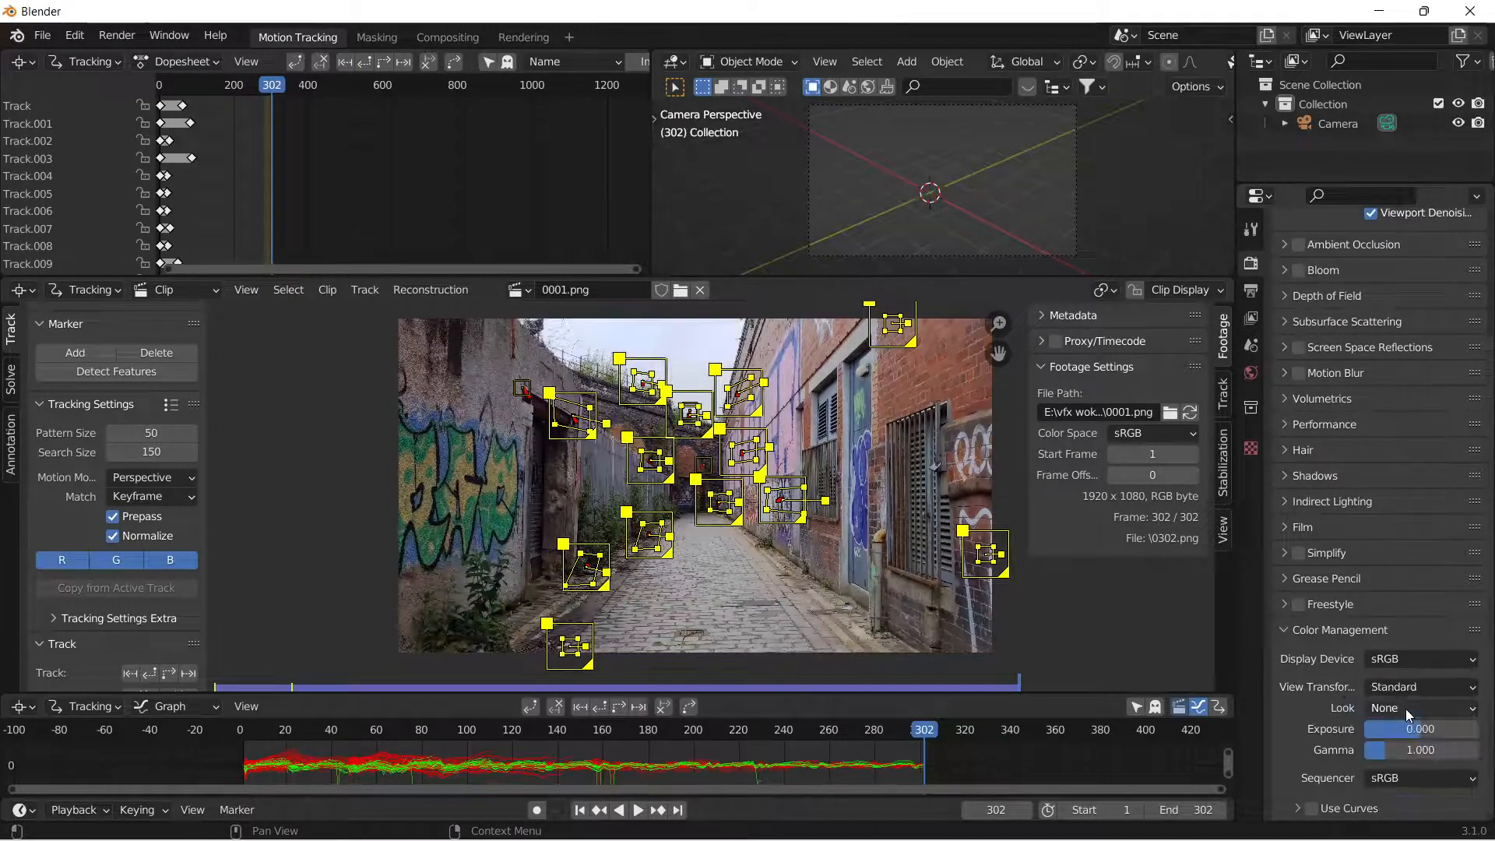
scroll(1283, 274, up, 4)
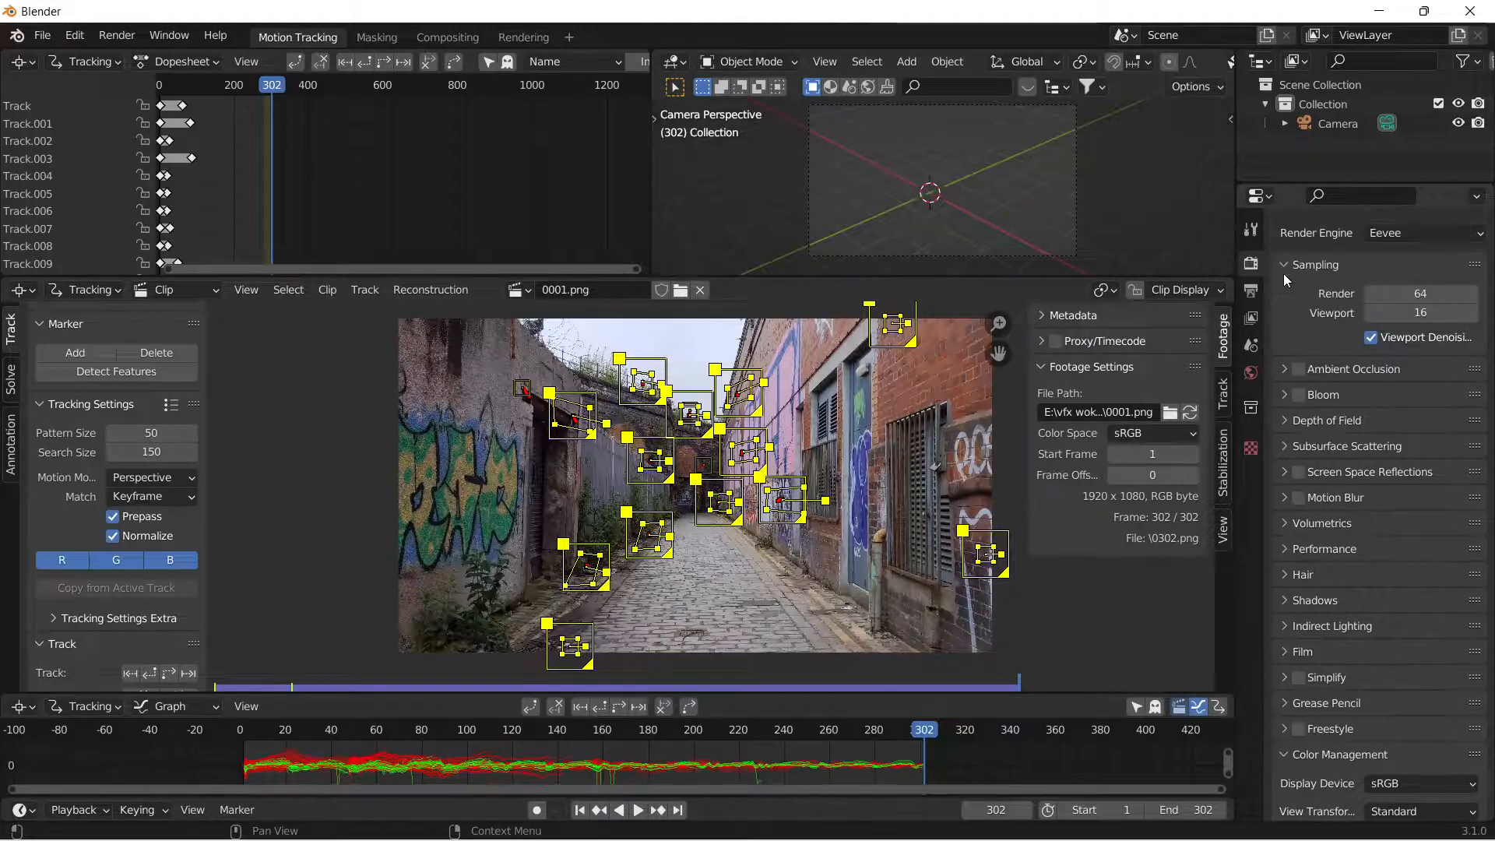
scroll(1295, 623, down, 4)
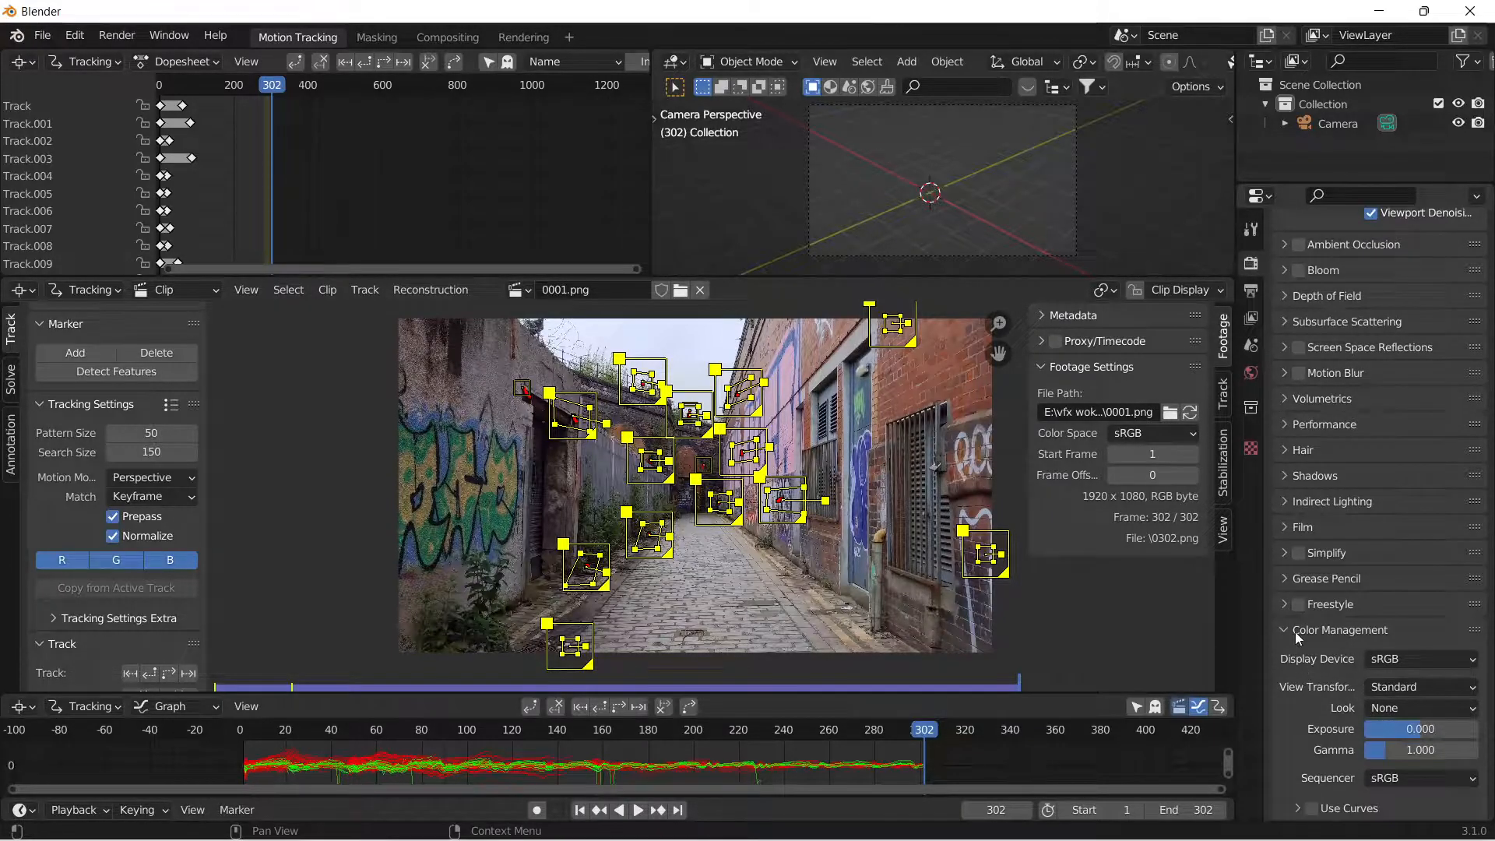
scroll(1296, 633, up, 4)
Detect another set of features at frame 249 and track them forward to the end of the clip.
click(920, 738)
drag(919, 738, 803, 773)
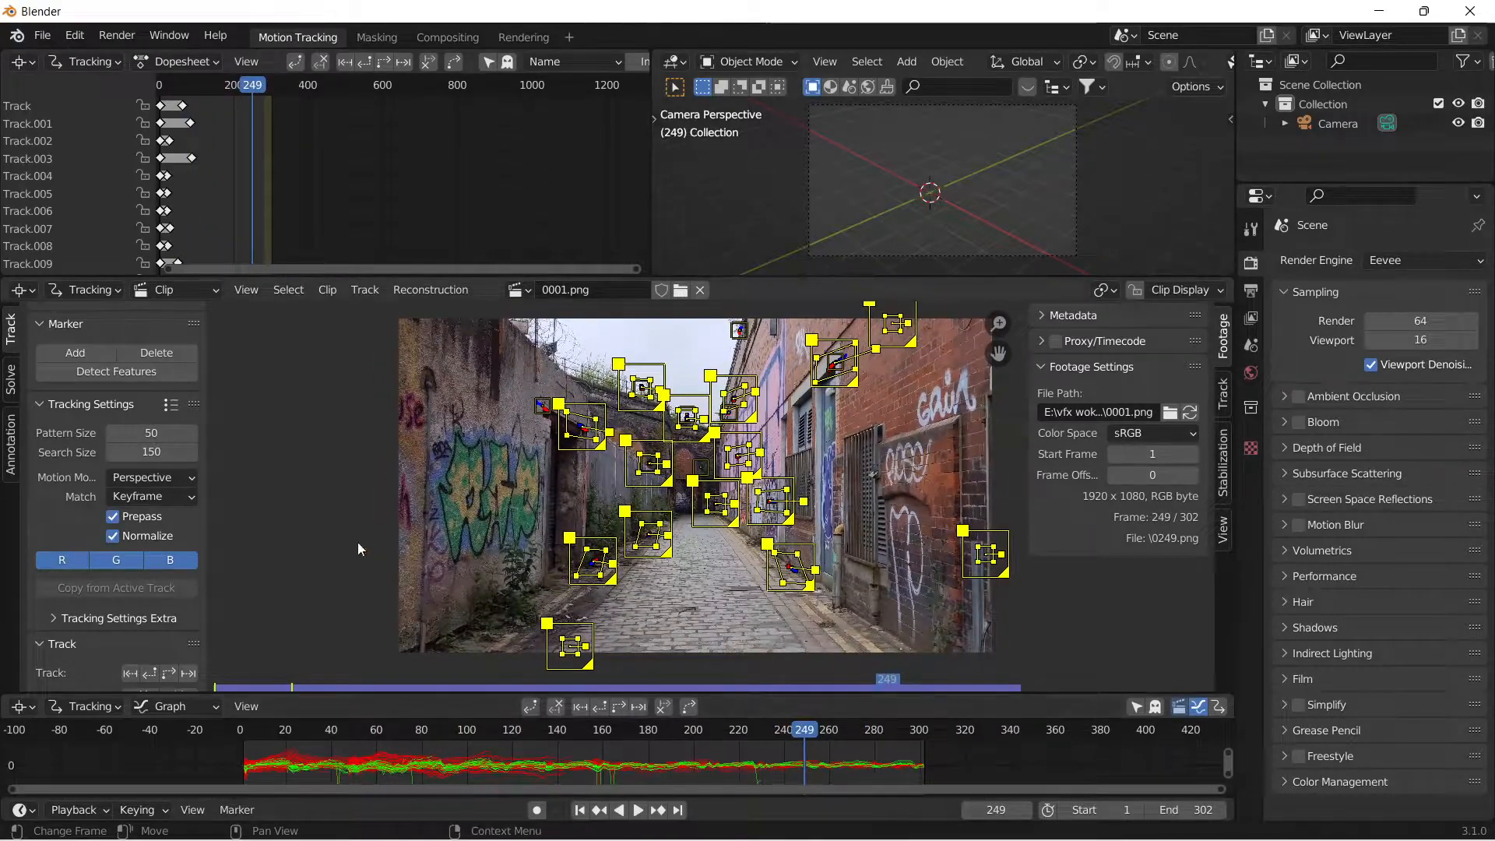
click(301, 521)
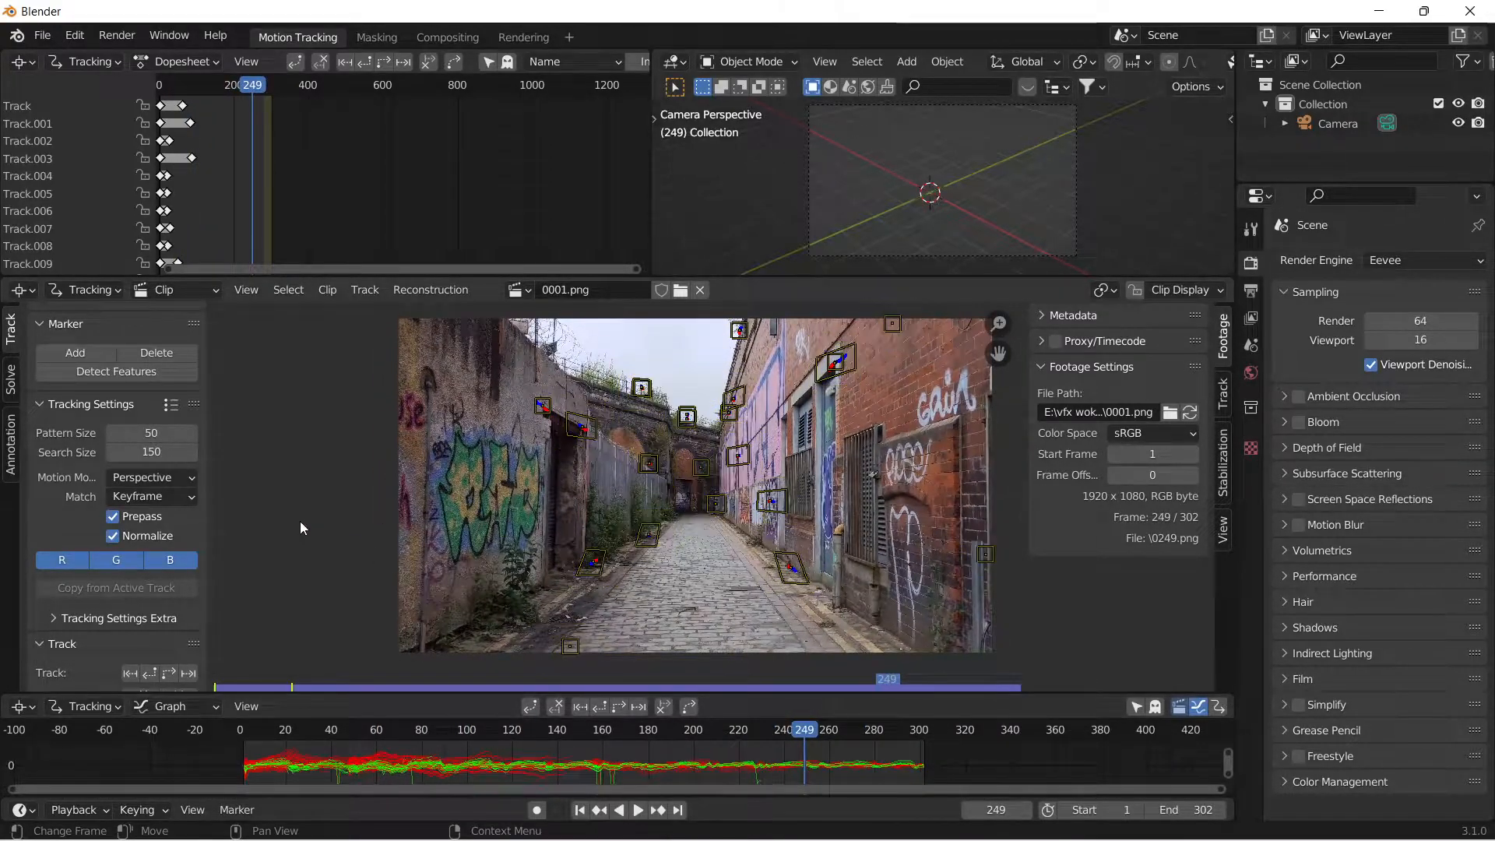
click(81, 371)
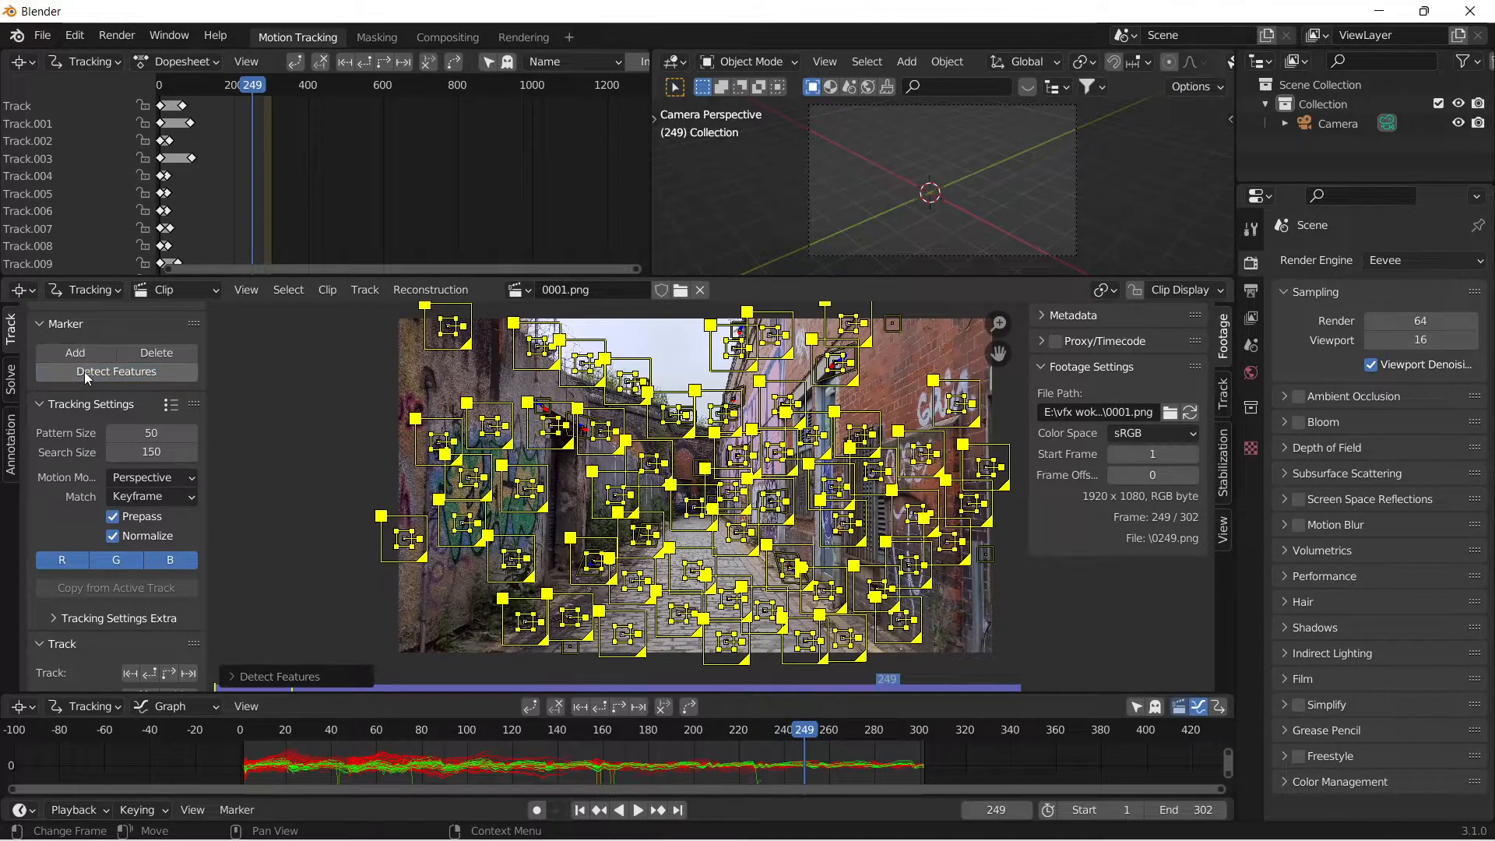
click(169, 674)
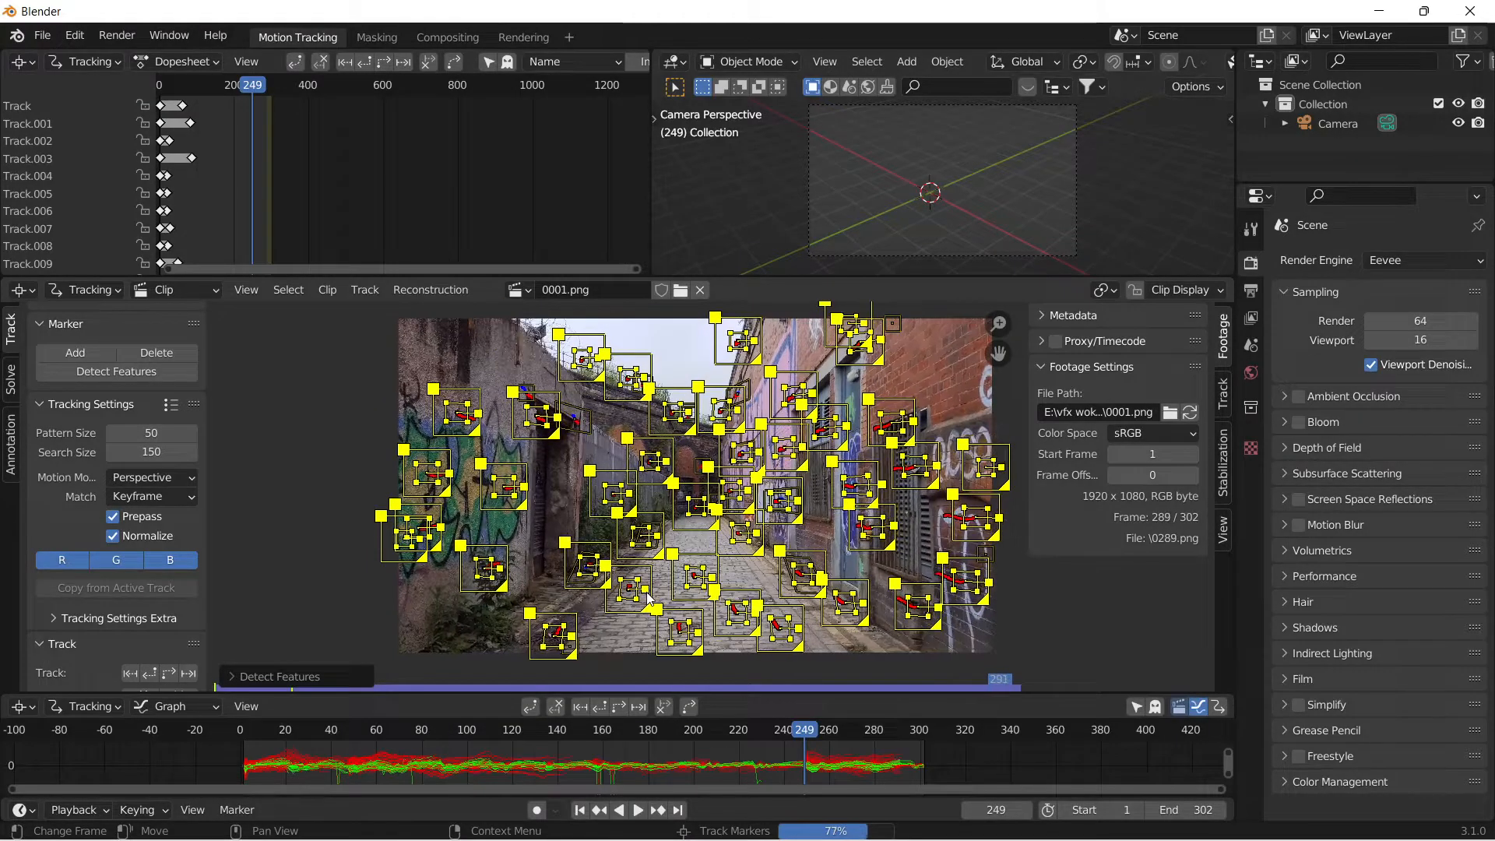
Go to frame 75 and delete the stuck track at the left edge of the alley footage.
drag(930, 736, 410, 745)
click(402, 548)
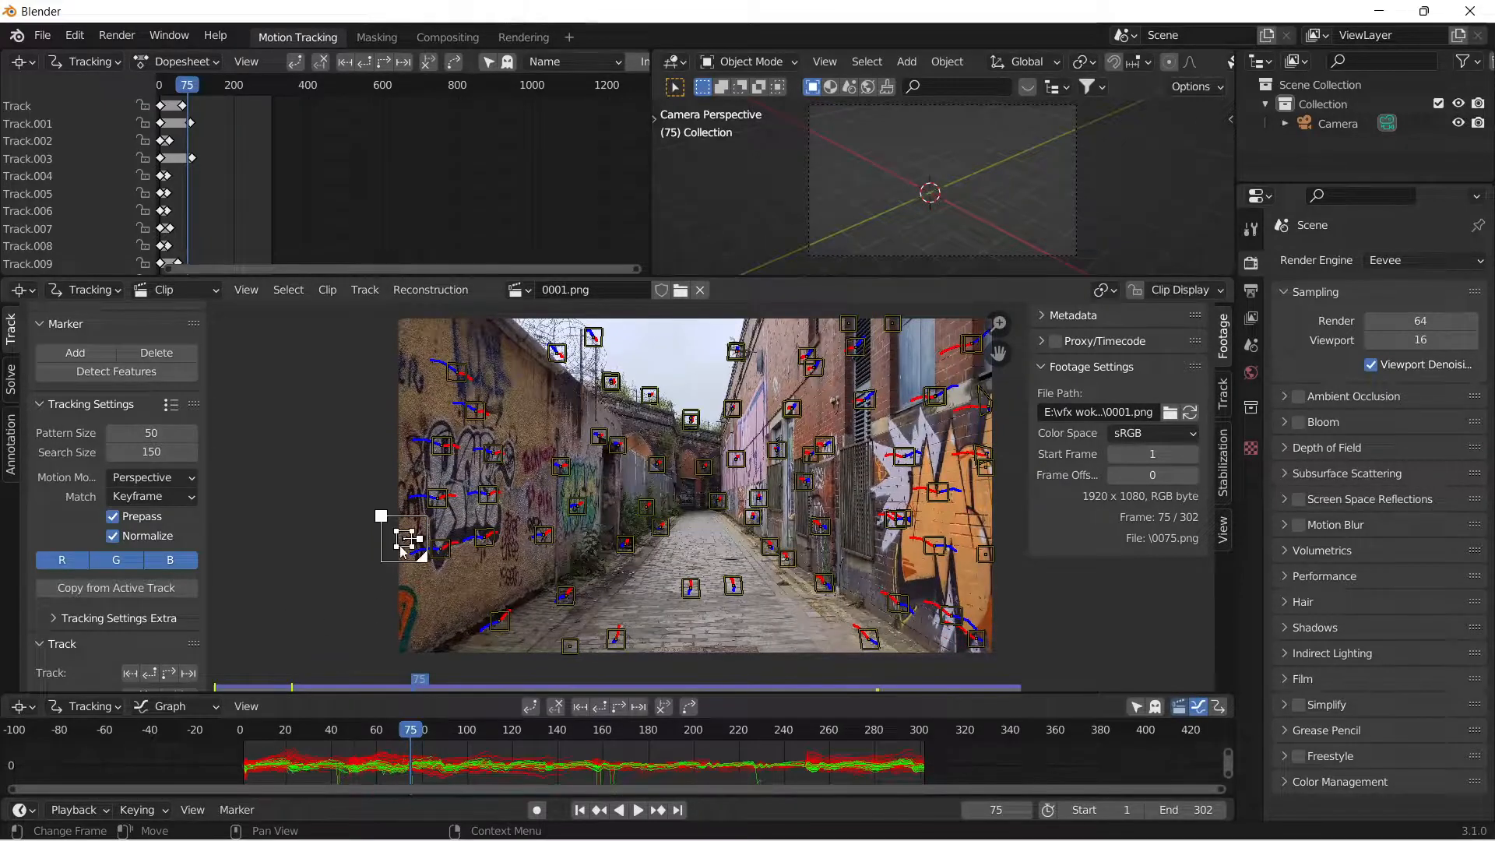
key(x)
click(401, 545)
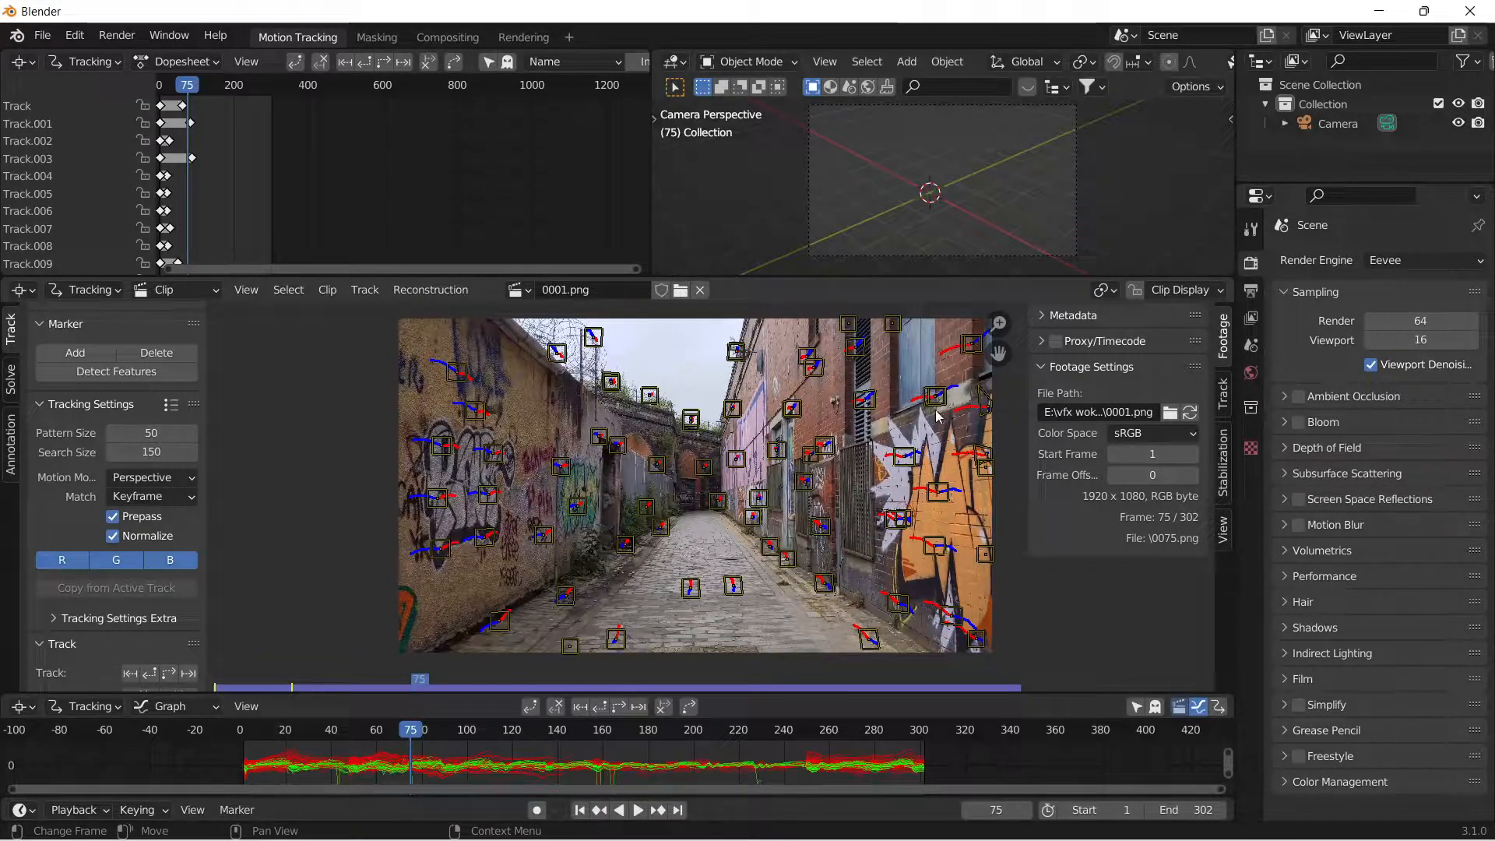
Delete the two stuck tracks along the footage's upper edge near the brick building's window.
click(892, 324)
key(x)
click(897, 343)
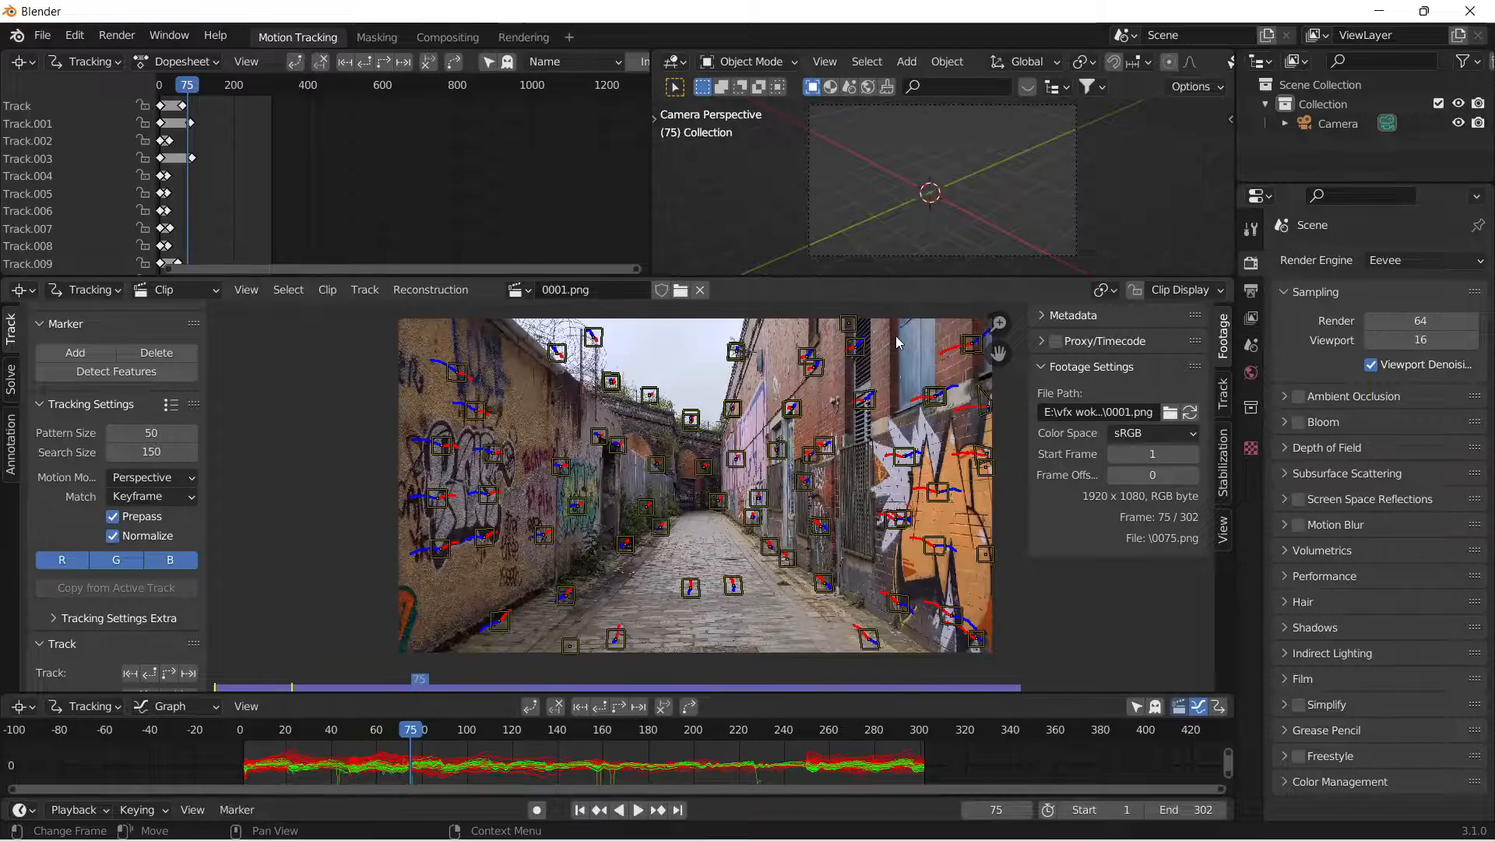
click(863, 327)
key(x)
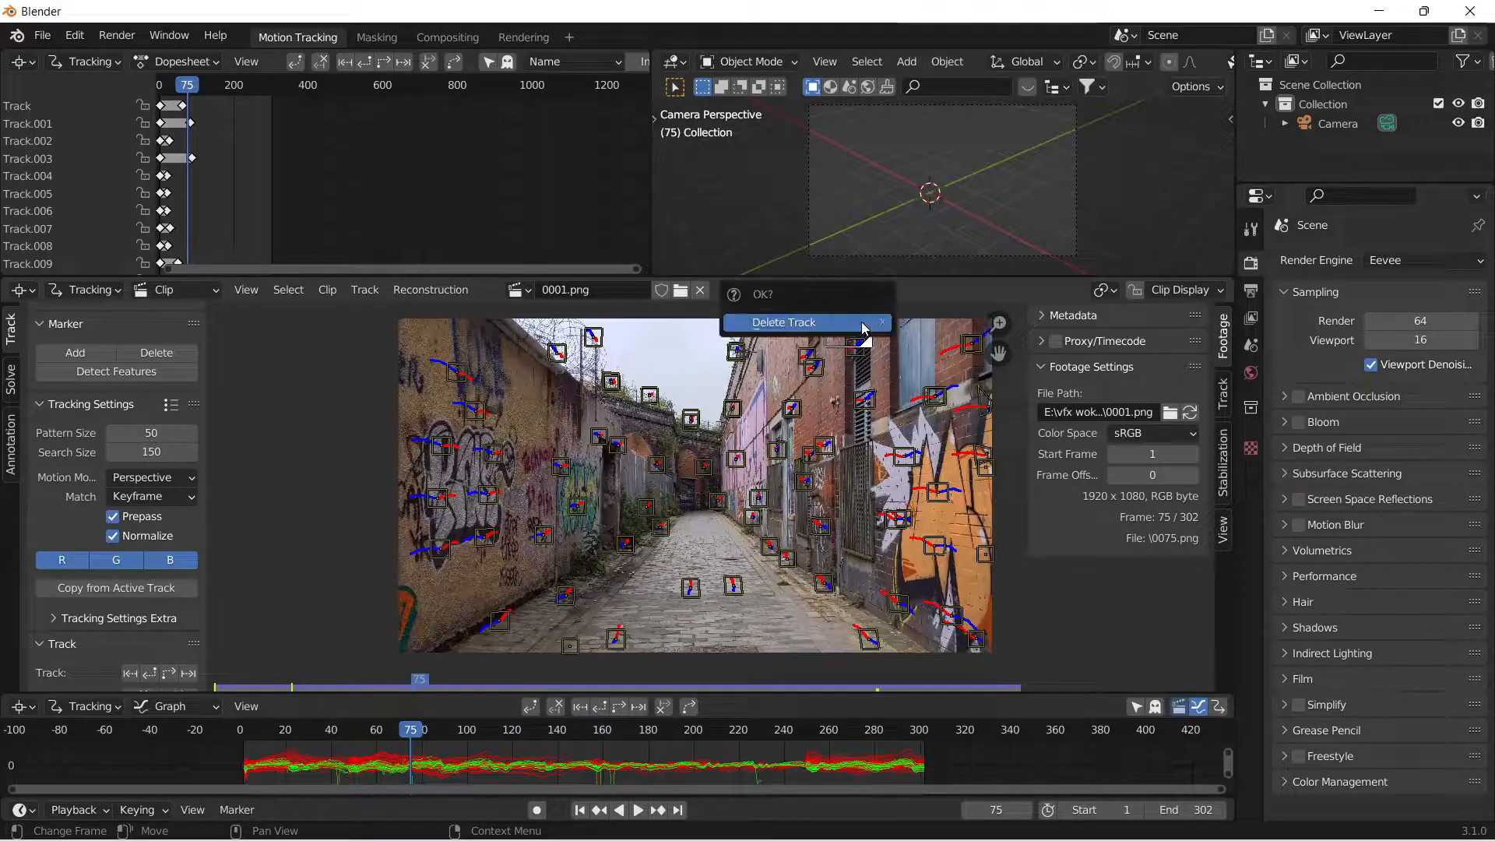
click(863, 330)
Delete the two stuck tracks at the right edge of the footage, over the orange graffiti.
click(986, 554)
key(x)
click(990, 549)
click(984, 471)
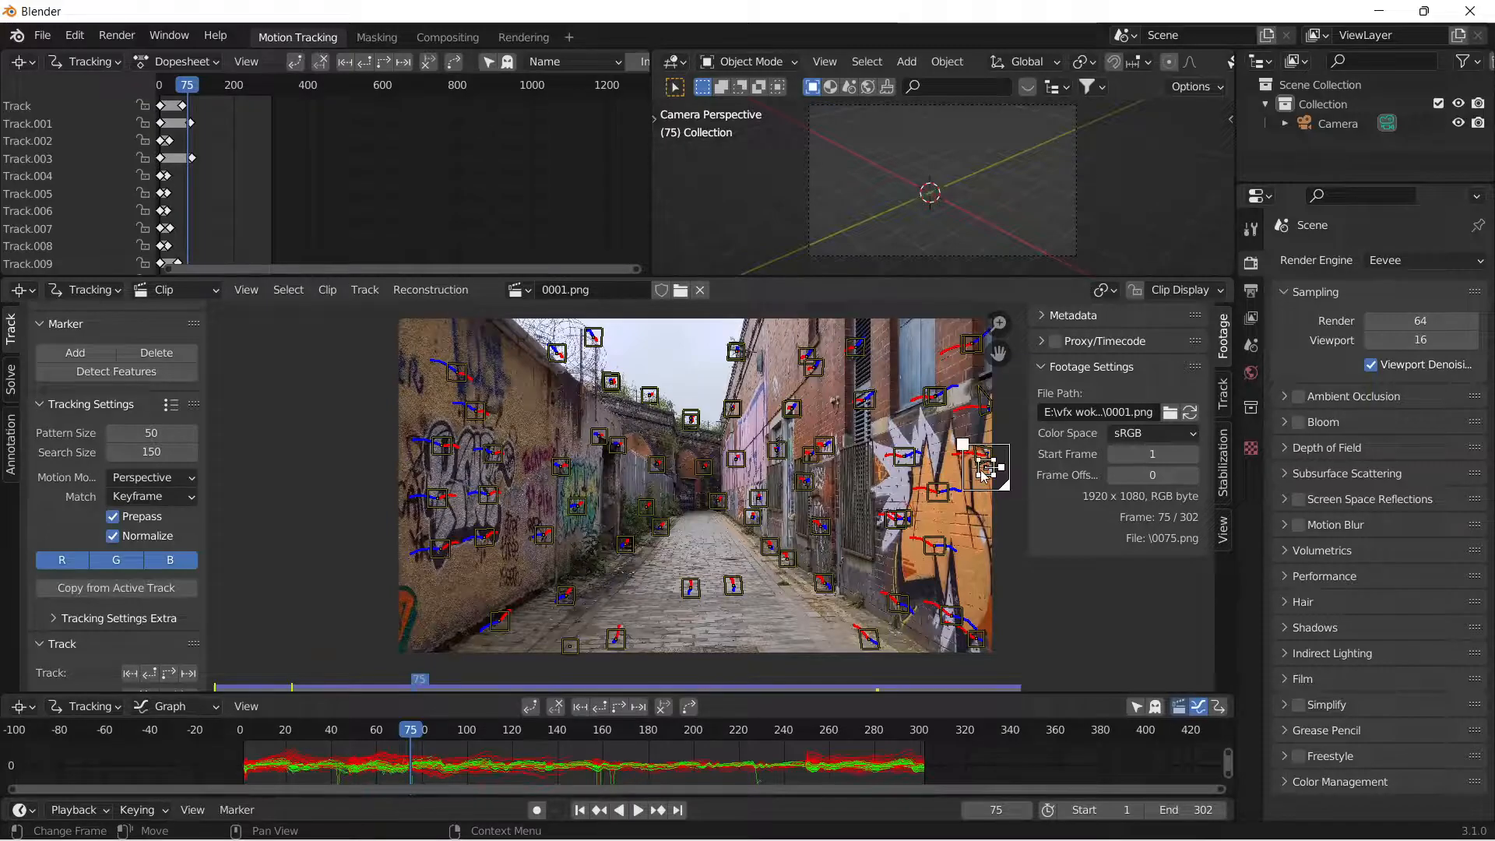
key(x)
click(985, 477)
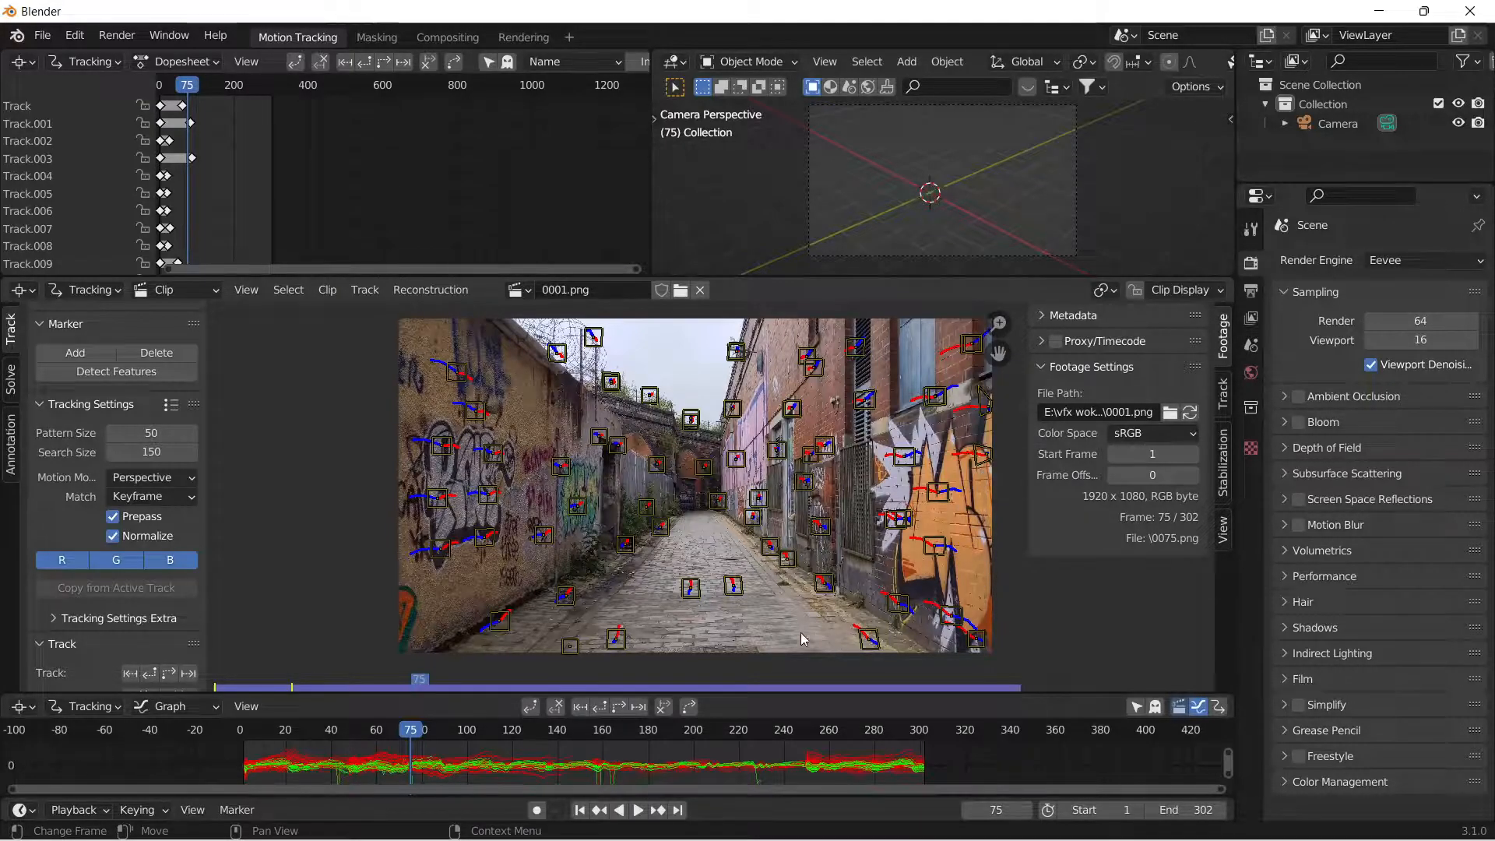
Delete the stuck track on the paving at the footage's lower edge and check the remaining markers across the early frames.
click(570, 646)
key(x)
click(497, 639)
drag(410, 737, 476, 798)
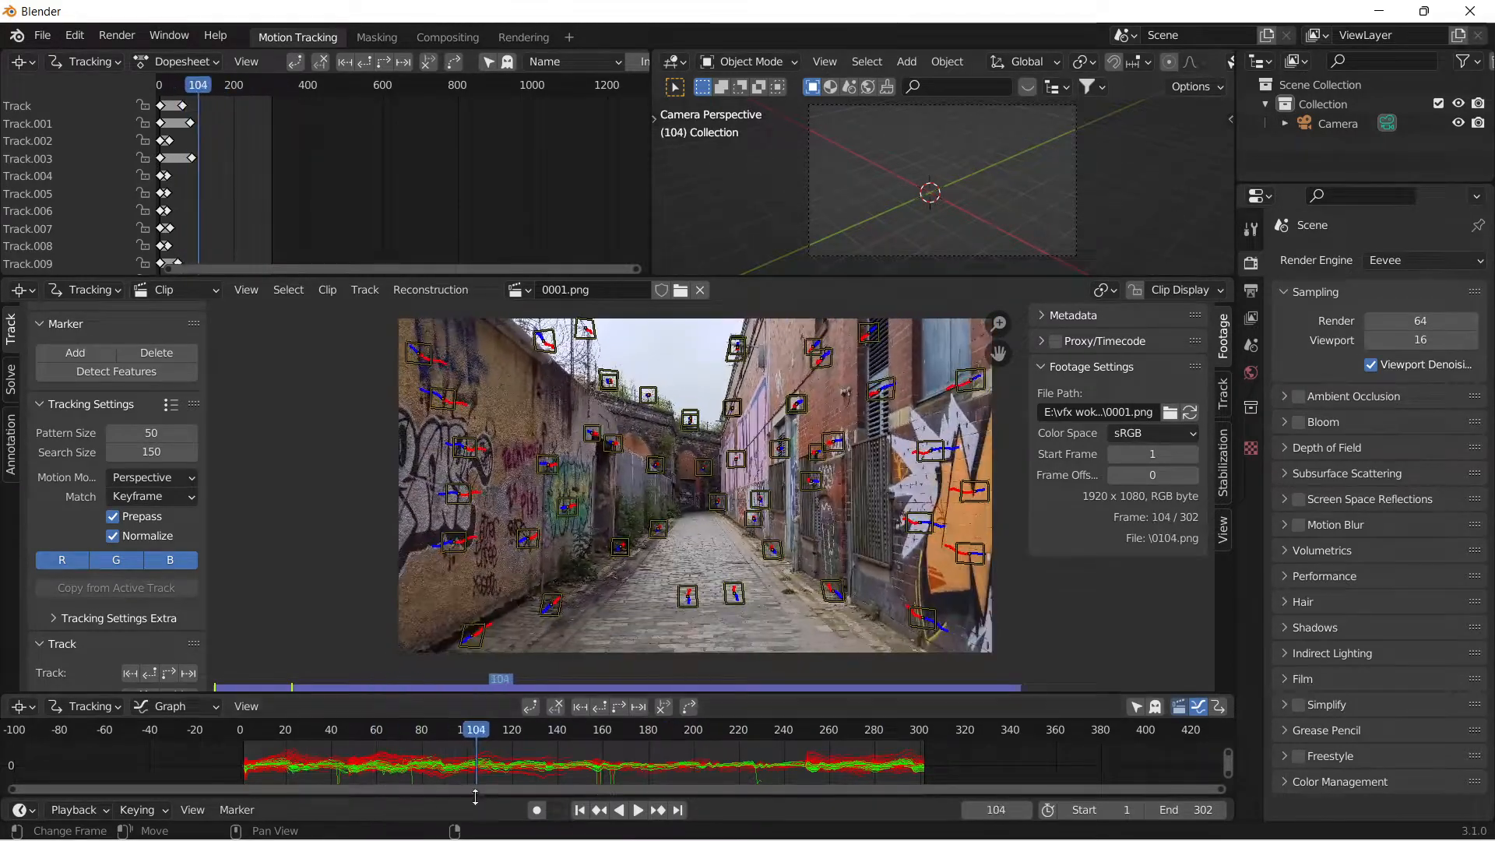
click(579, 810)
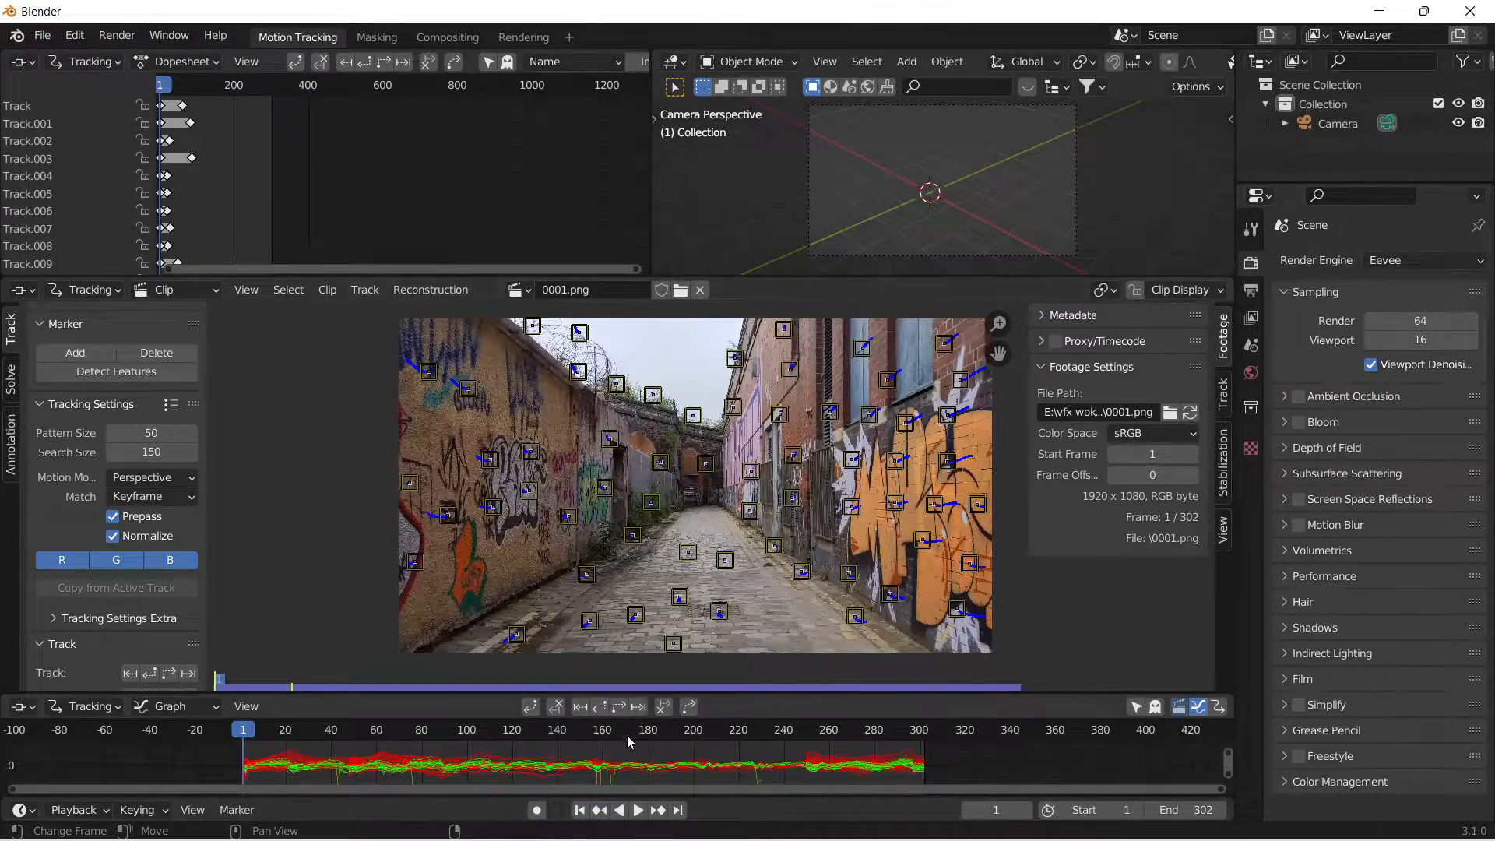
Detect a new set of features at frame 204 and track them forward to the end of the clip.
drag(285, 738, 703, 791)
click(120, 378)
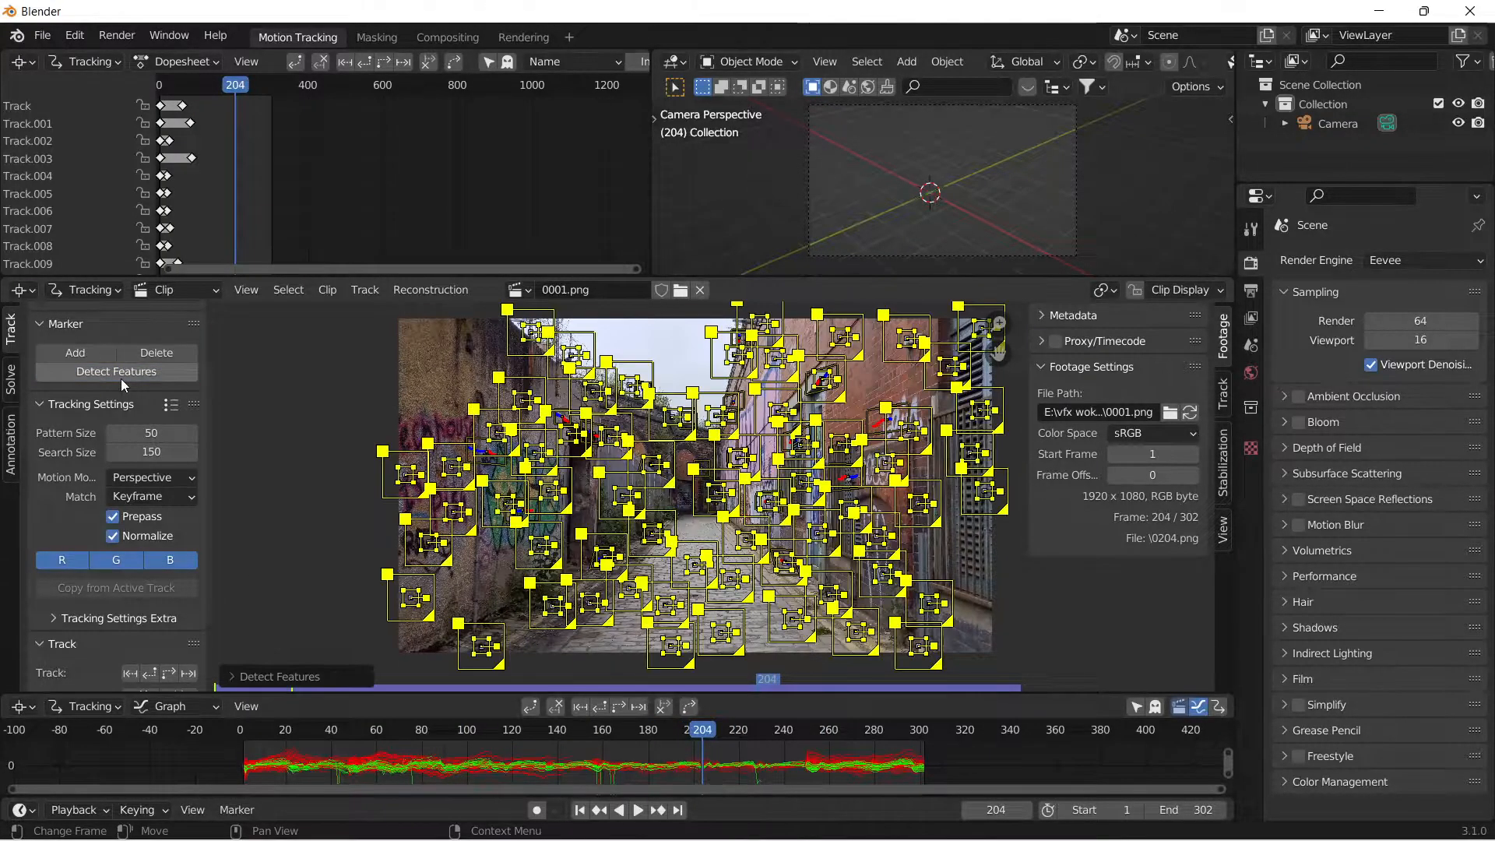
click(176, 674)
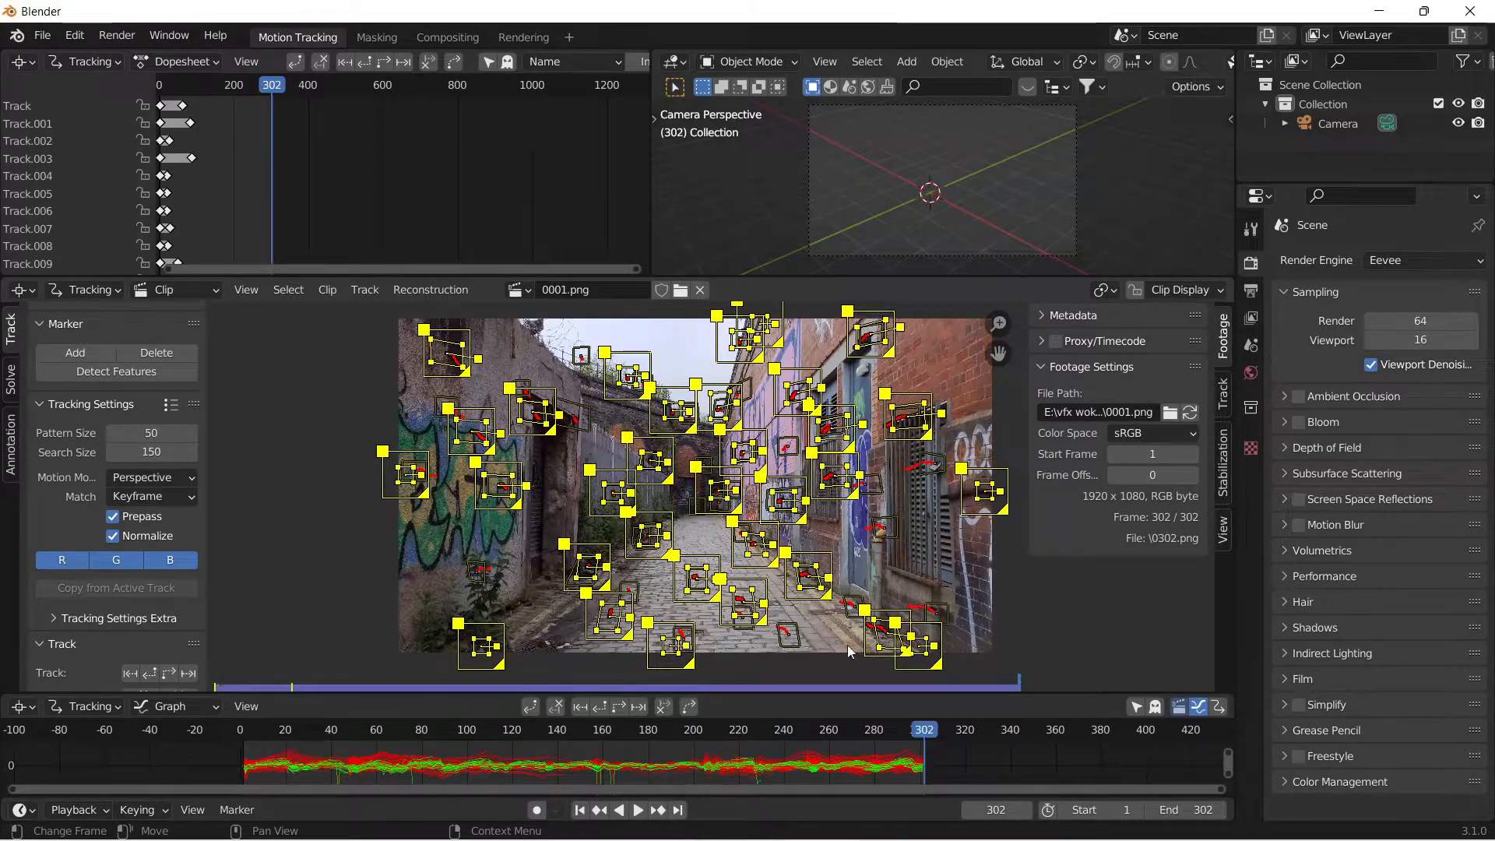
Go to frame 150 and delete the selected stuck tracks around the edges of the footage.
mouse_move(923, 769)
mouse_down()
mouse_move(492, 781)
mouse_move(580, 779)
mouse_up()
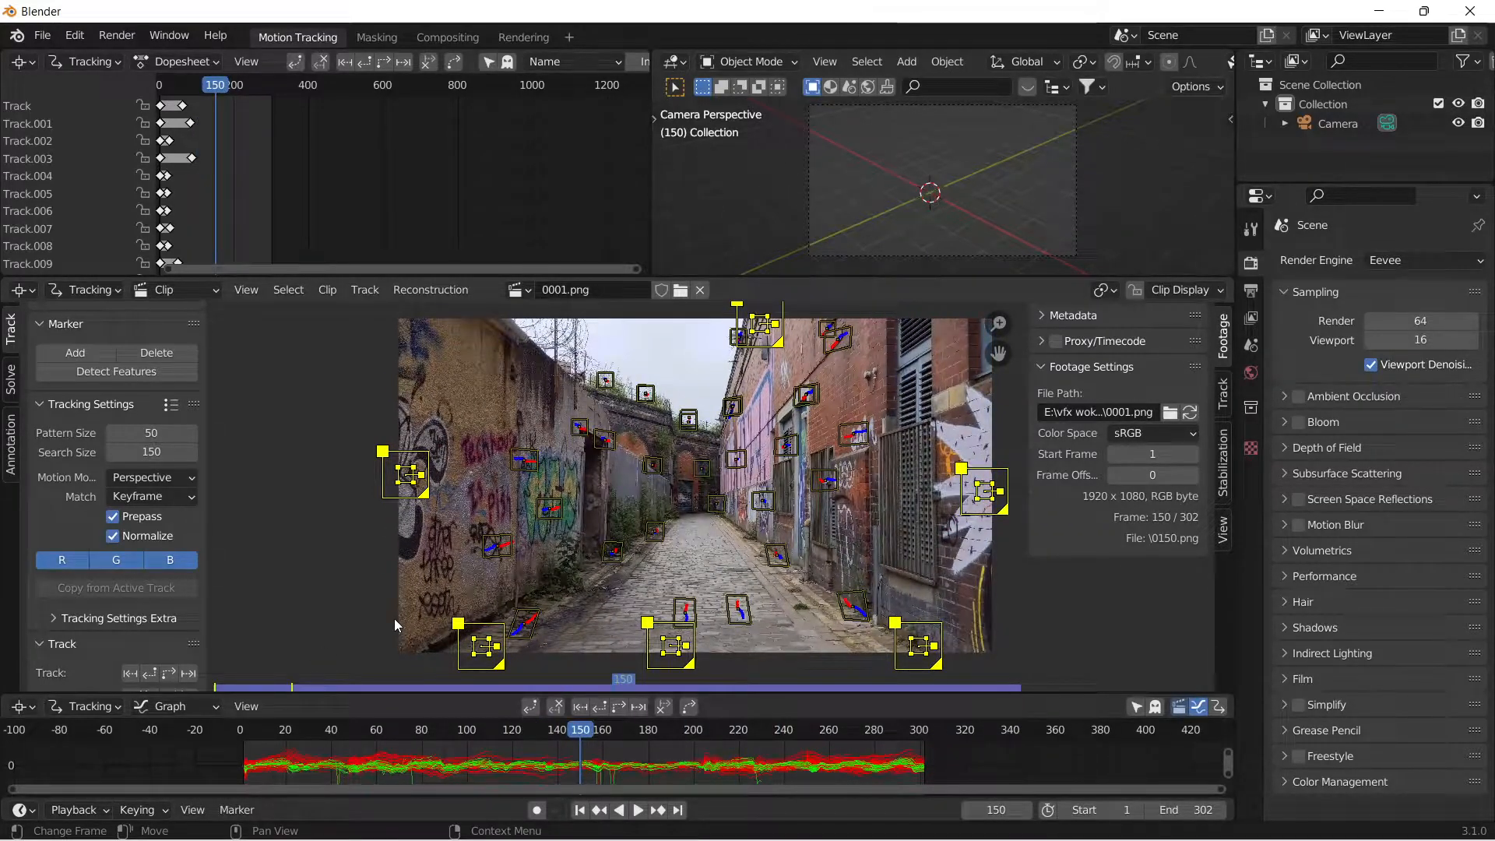
key(x)
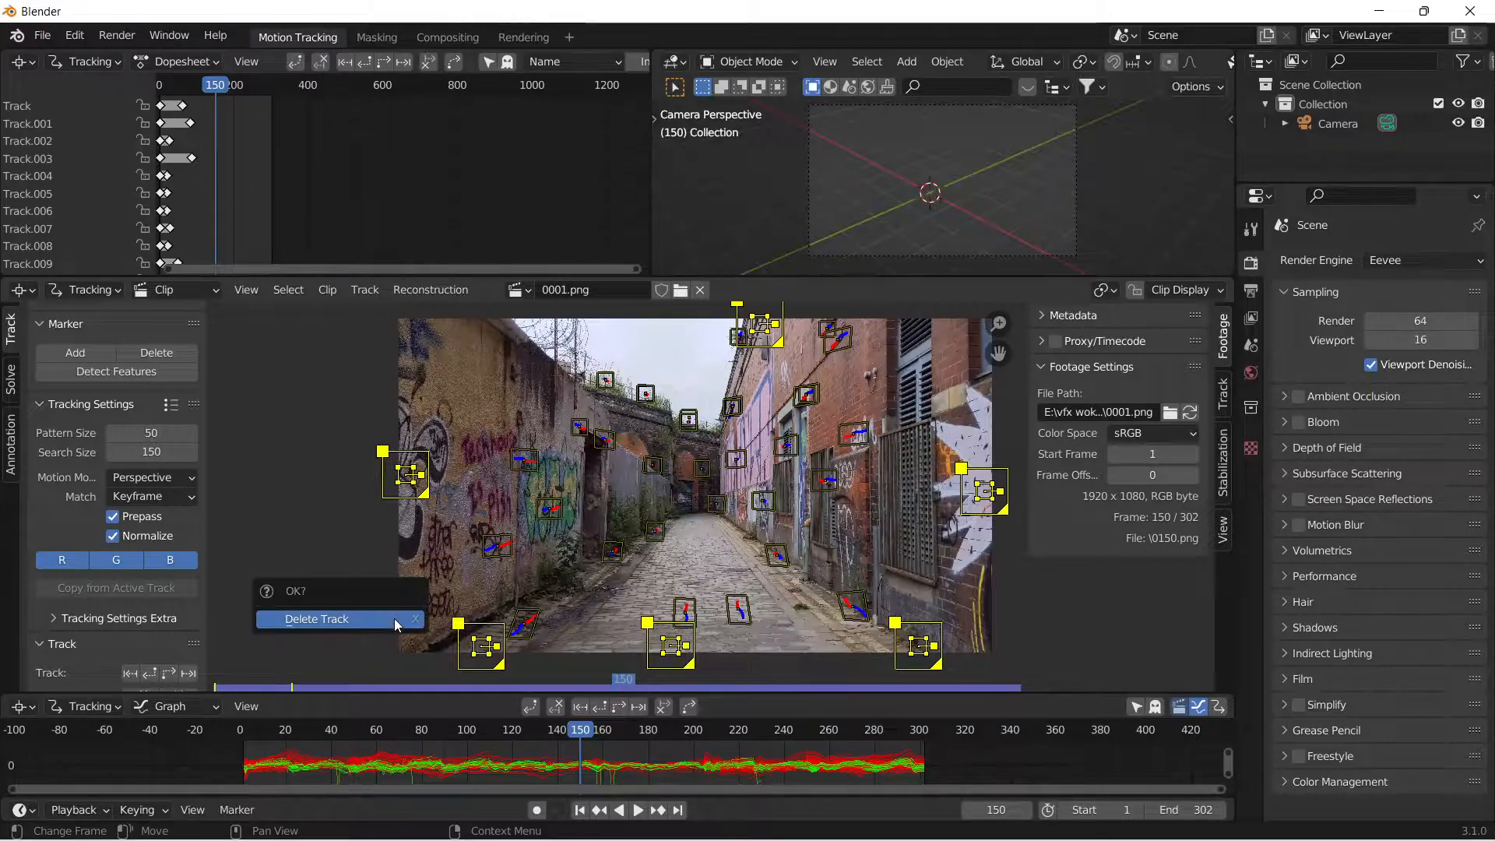
click(394, 619)
At frame 216, add a marker on the small metal cover in the cobblestones and enlarge its pattern and search areas.
drag(581, 747, 726, 676)
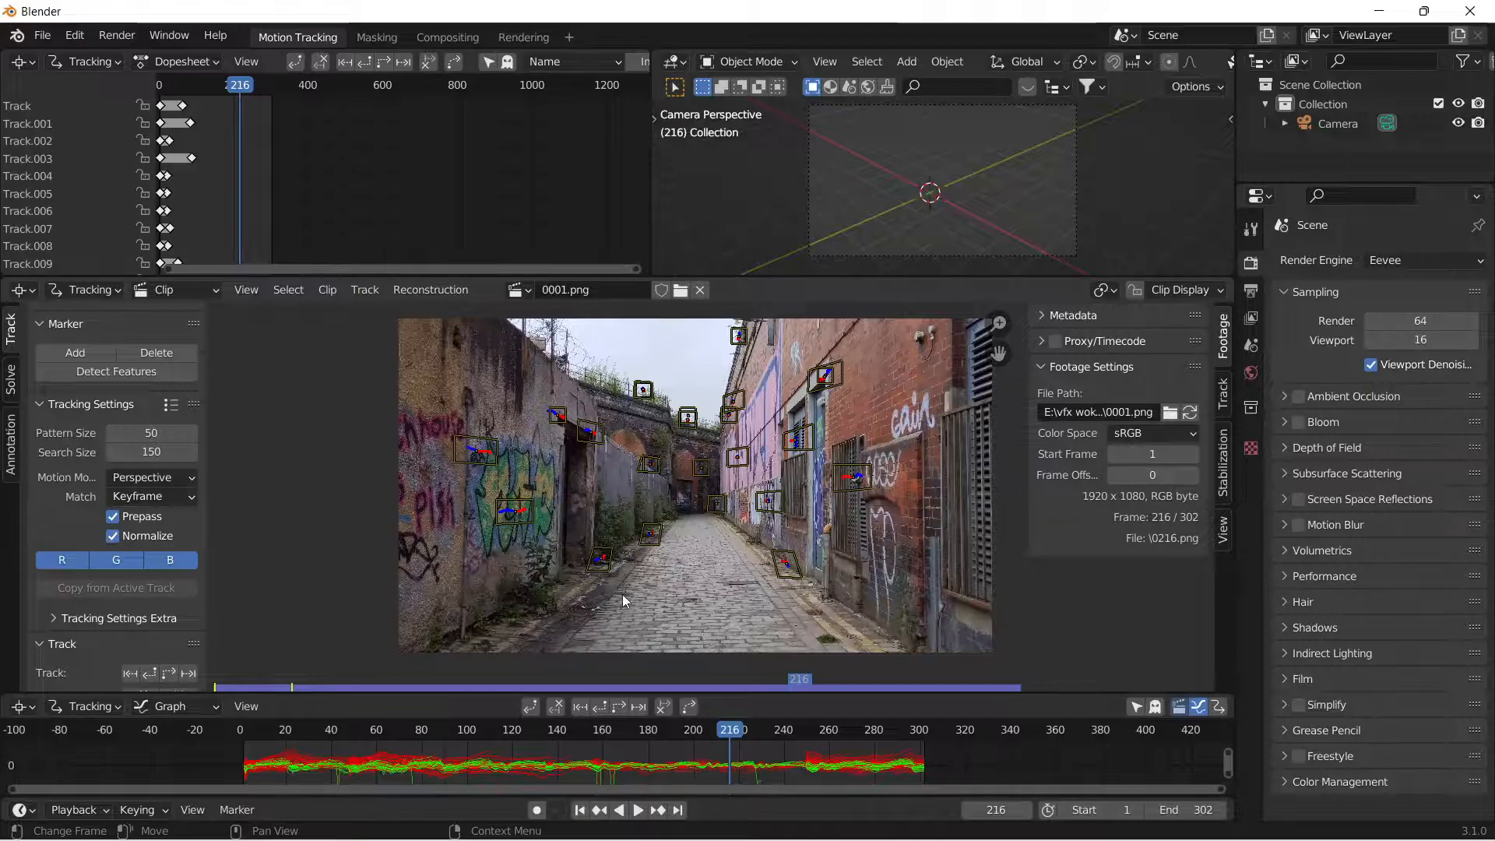
scroll(670, 610, up, 3)
mouse_move(717, 605)
middle_down()
mouse_move(674, 542)
mouse_move(710, 506)
middle_up()
ctrl+click(652, 544)
scroll(678, 554, up, 4)
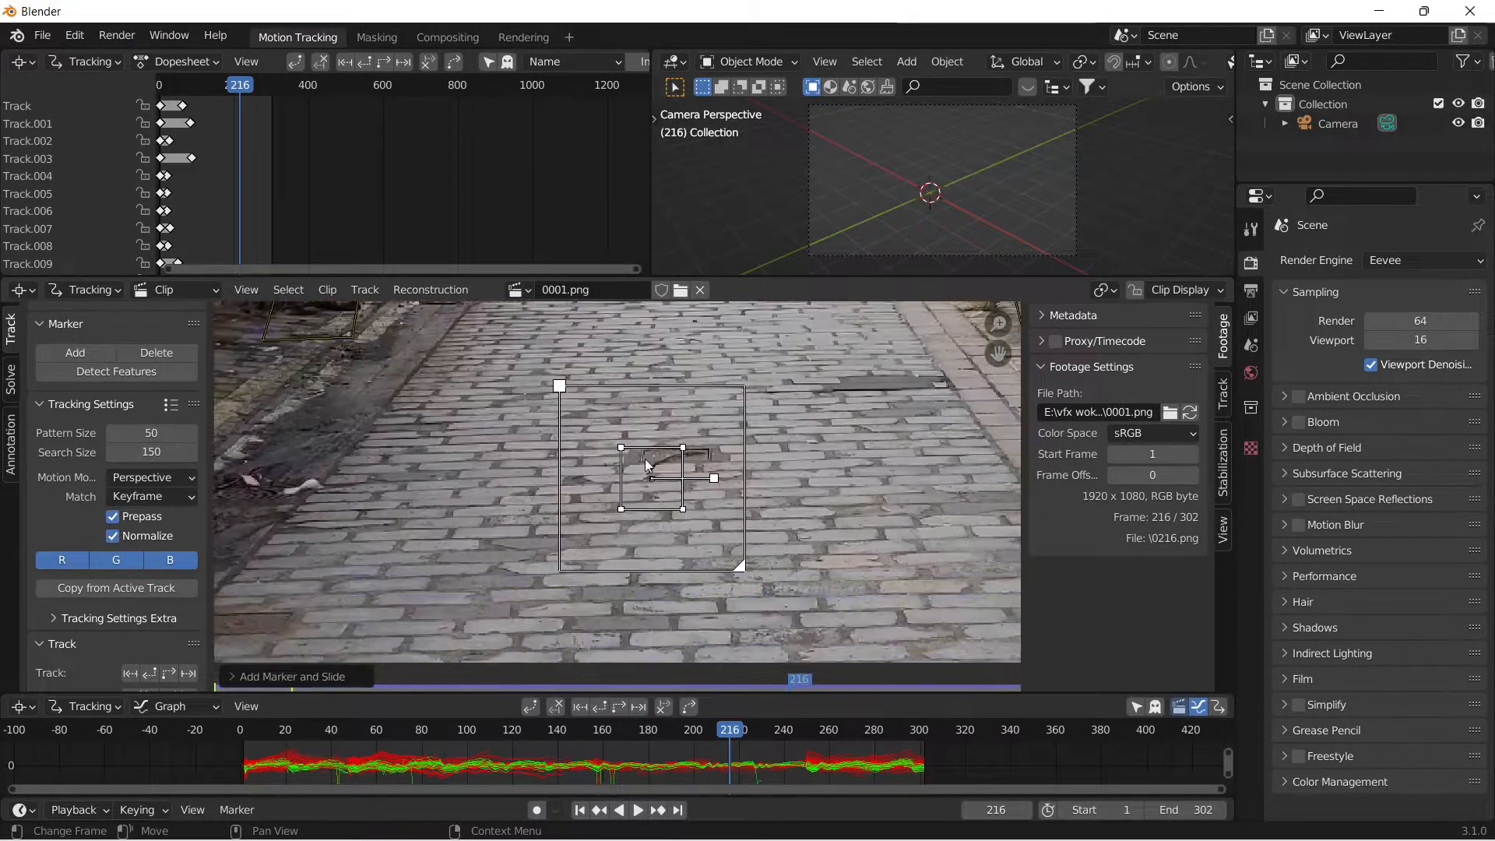
drag(739, 474, 772, 473)
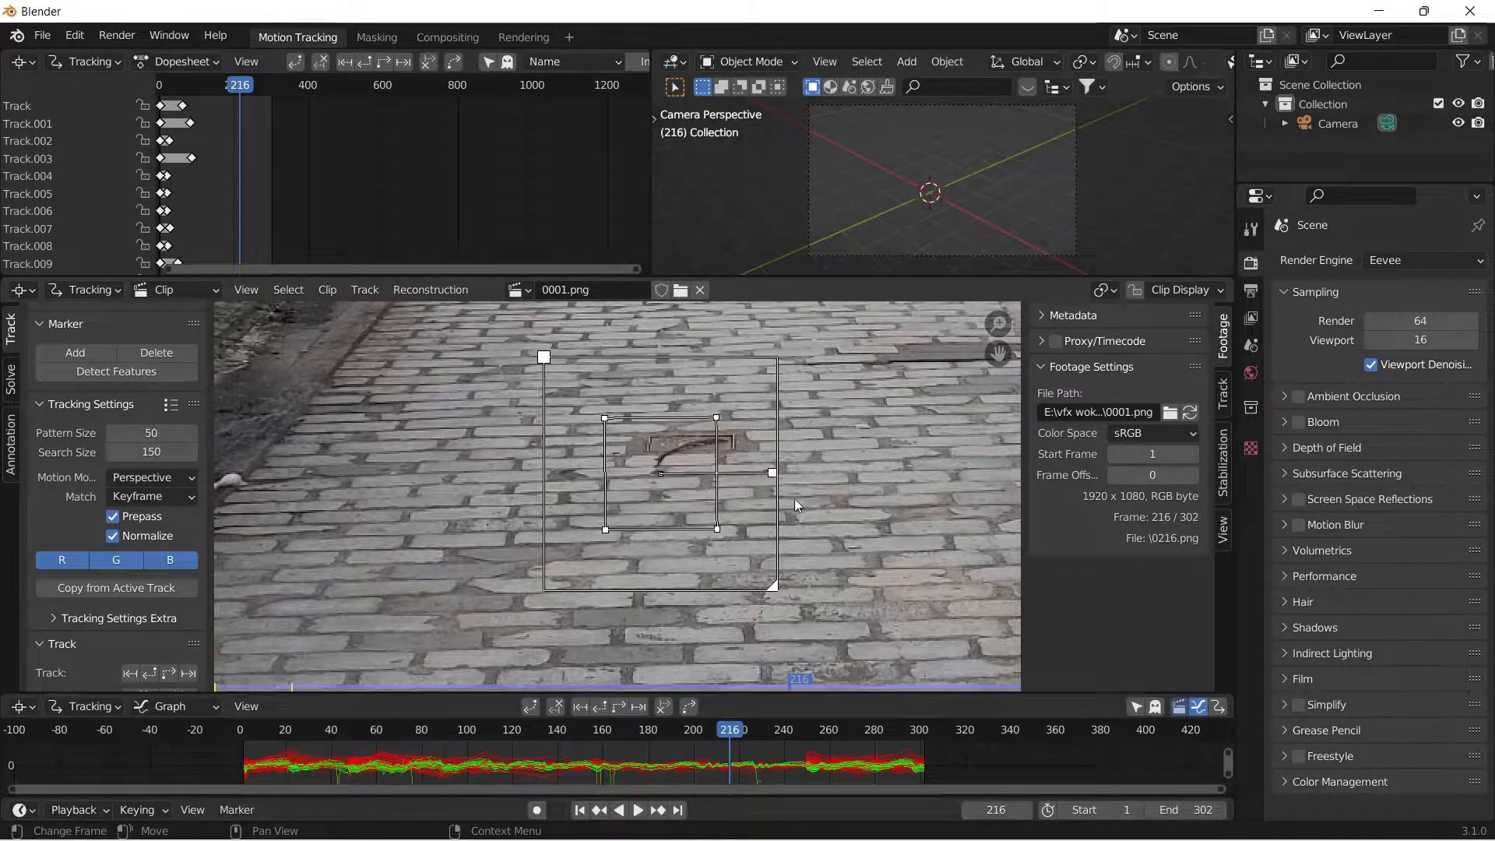
drag(782, 590, 819, 628)
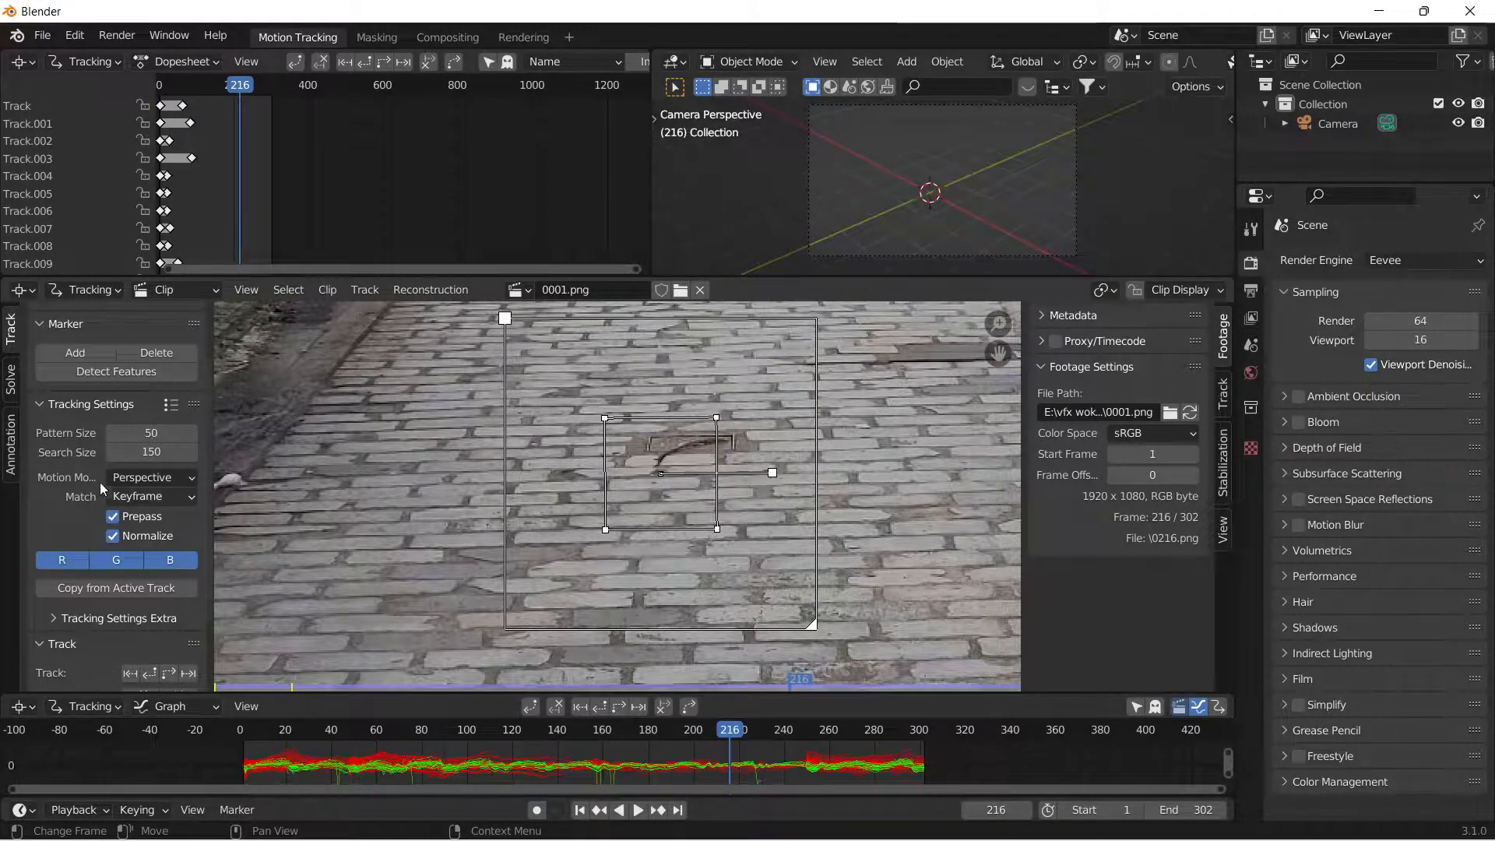
Track the cobblestone cover marker forward, and track it backward from frame 252.
click(168, 674)
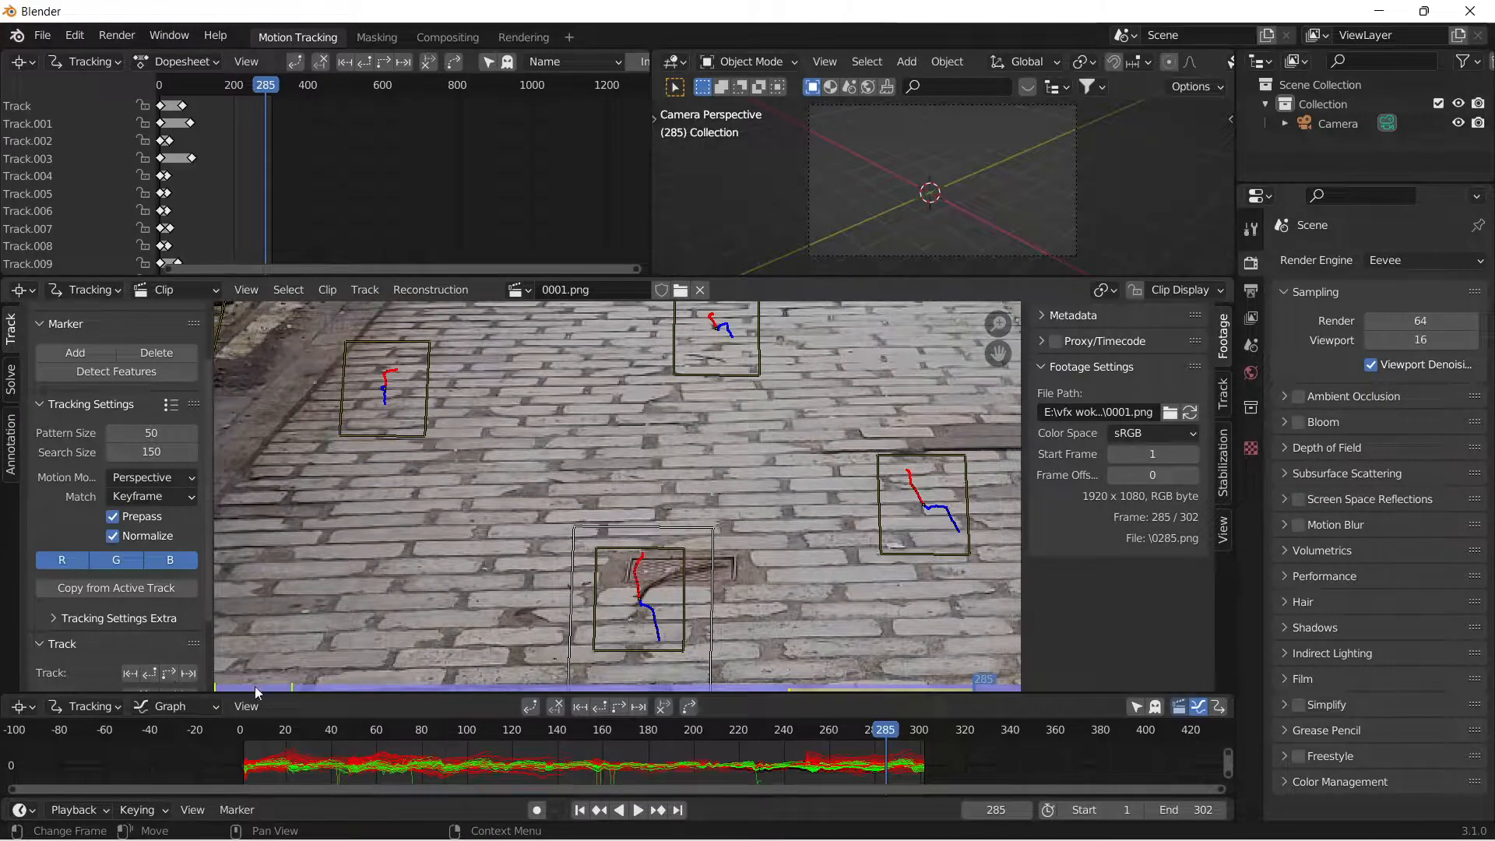
drag(888, 740, 810, 740)
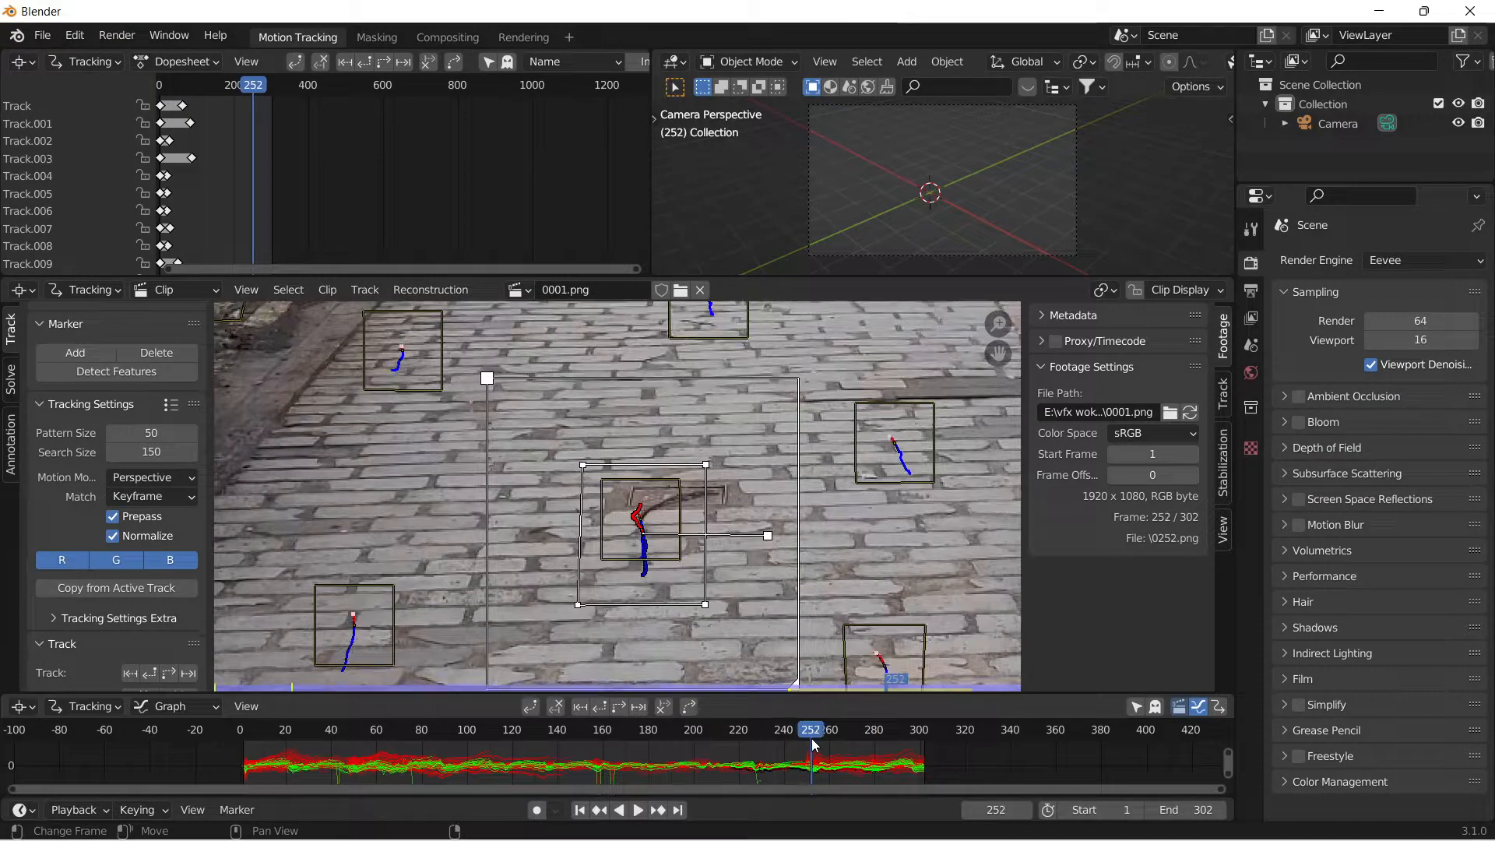
click(157, 674)
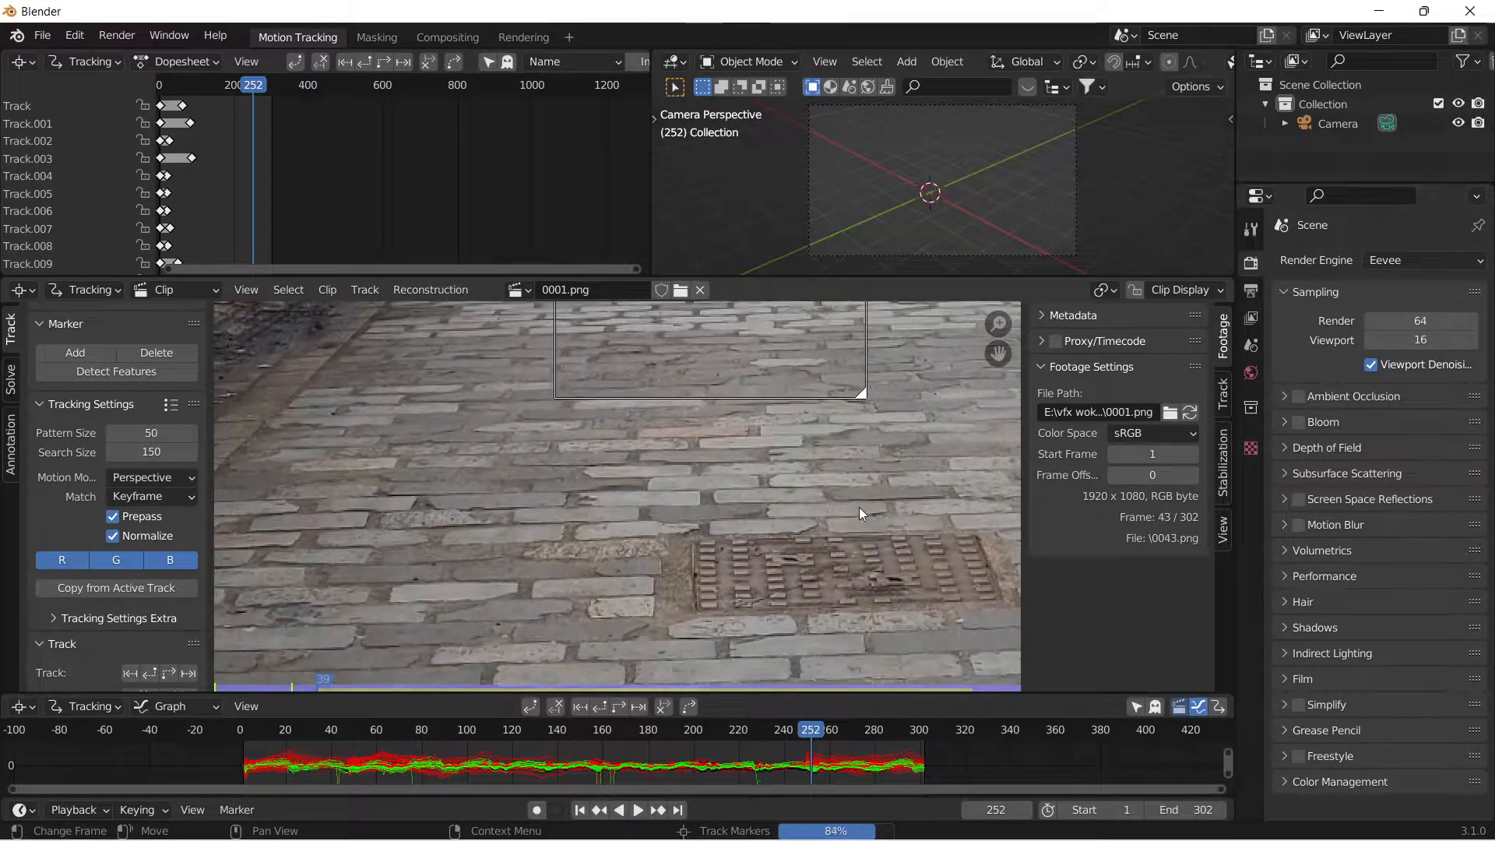
middle_drag(670, 558, 615, 654)
scroll(686, 608, down, 1)
Detect another set of features at frame 187 and track them forward to the end of the clip.
drag(316, 736, 665, 752)
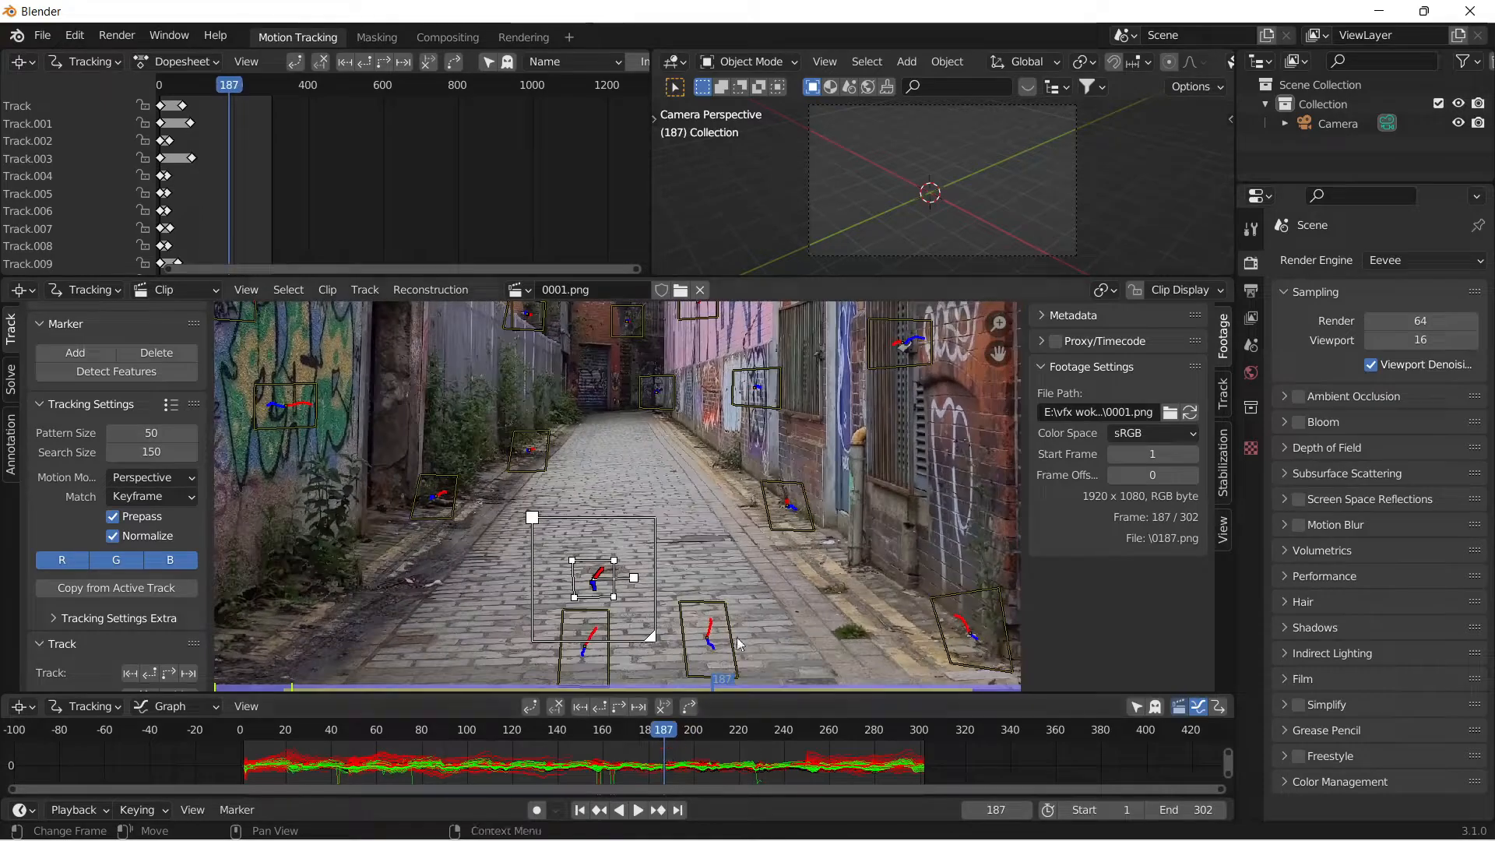
scroll(590, 525, down, 2)
middle_drag(589, 523, 553, 555)
scroll(553, 554, up, 1)
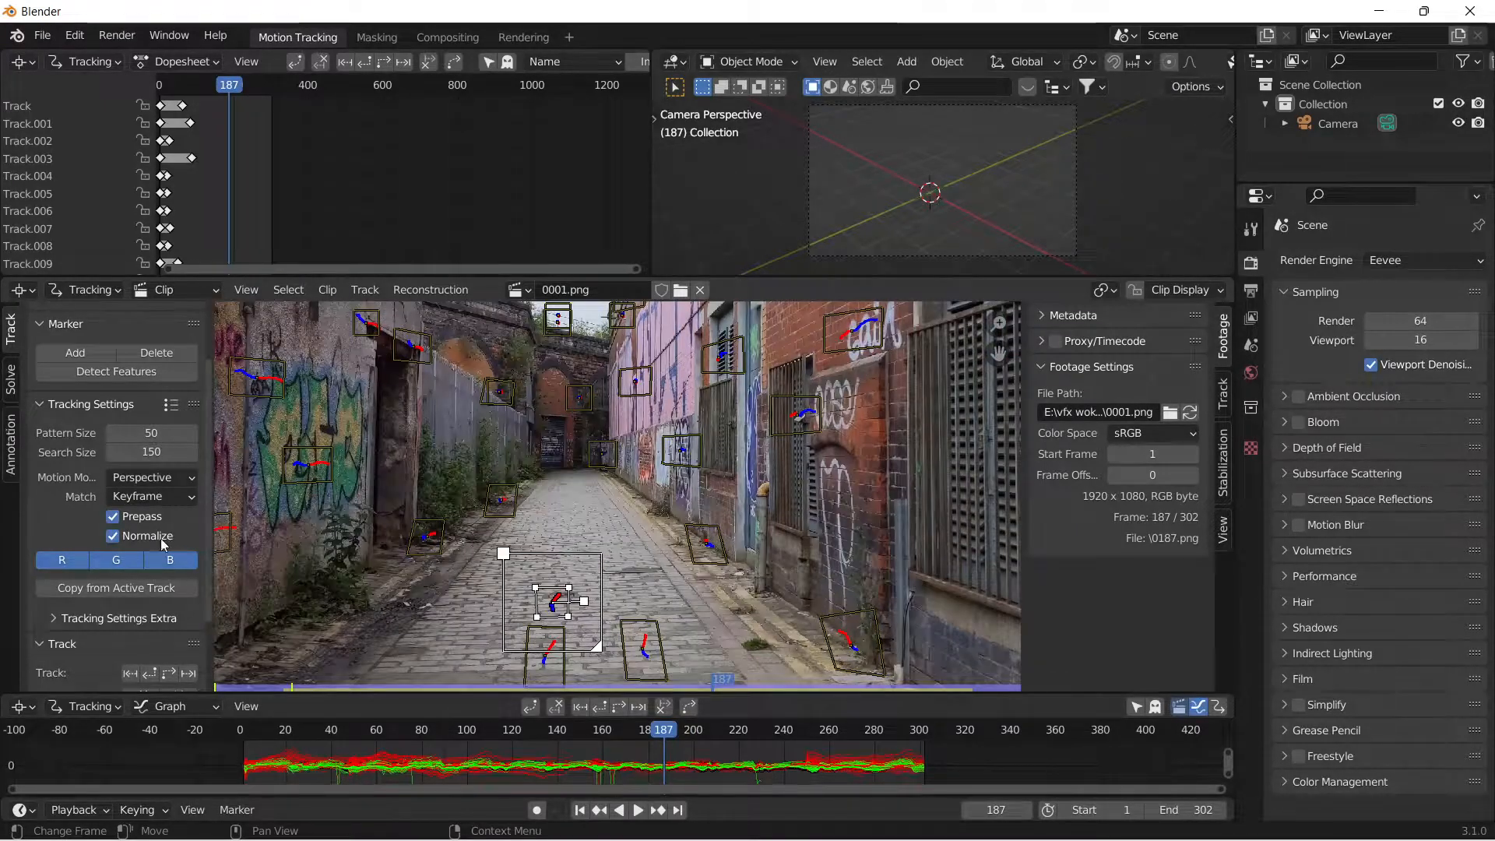
click(116, 372)
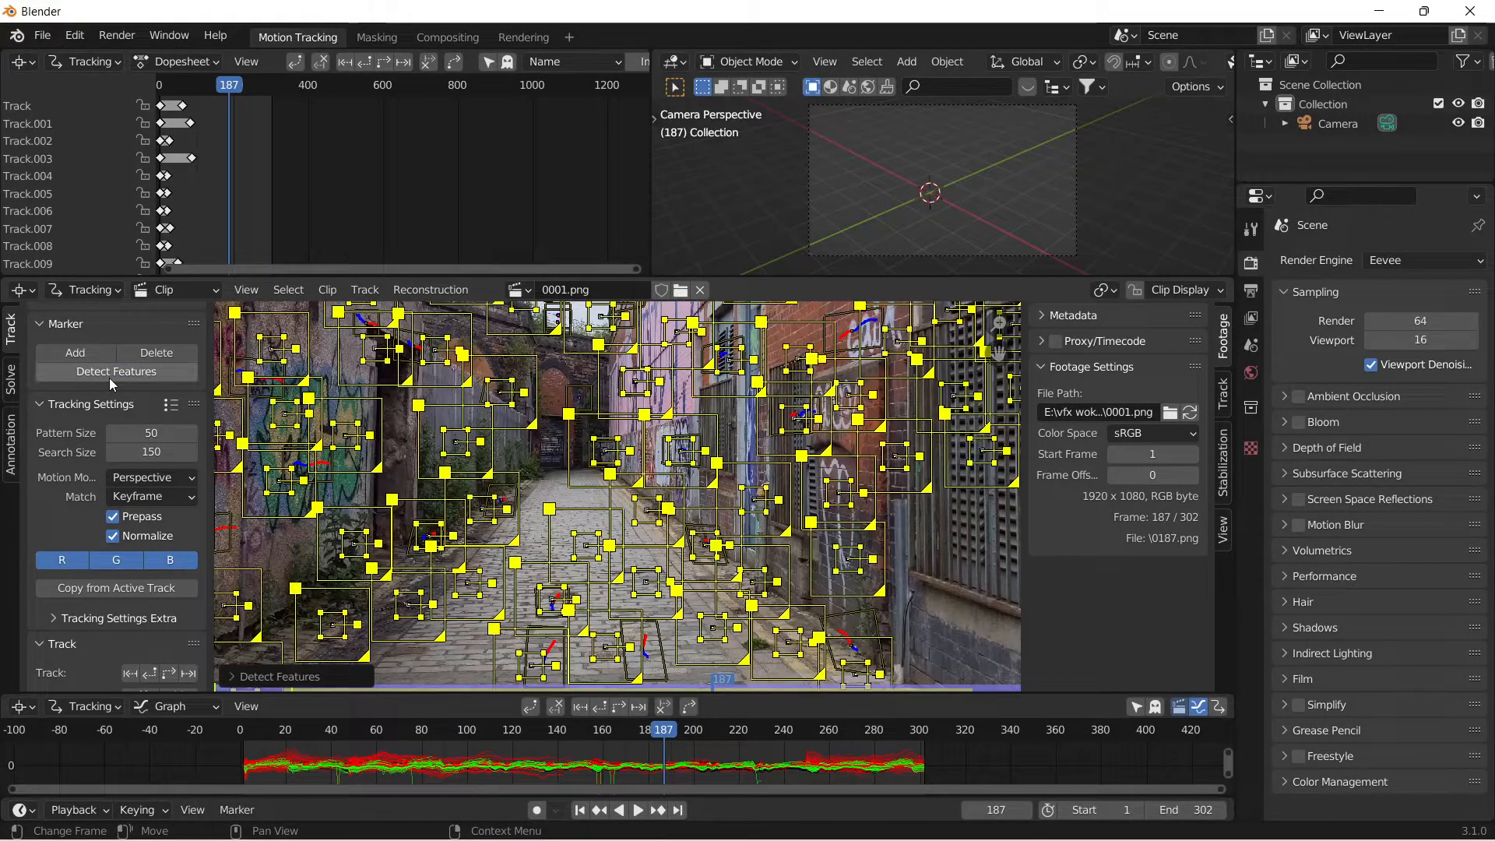
click(169, 675)
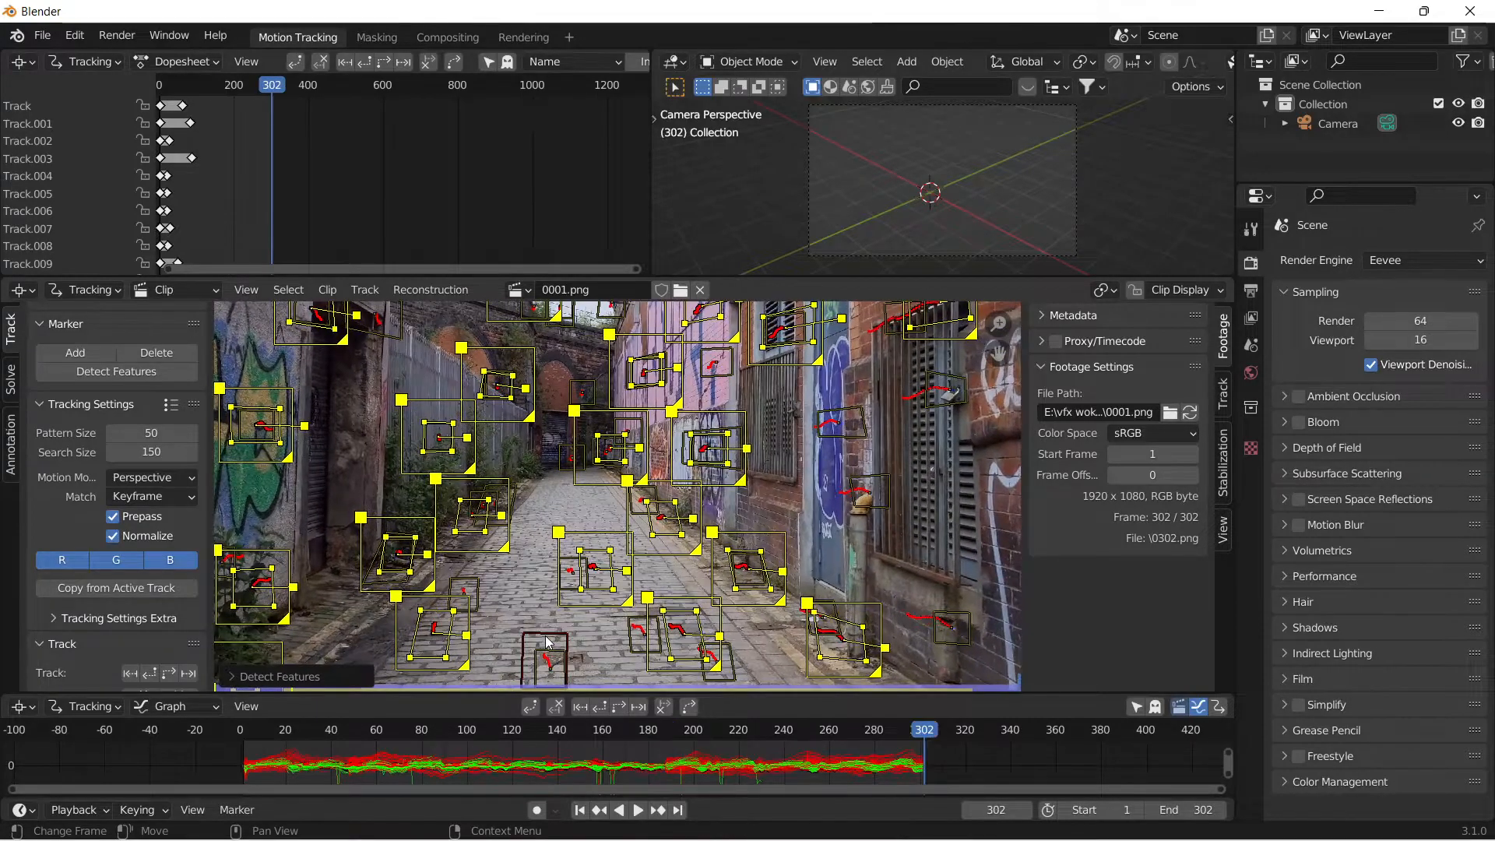
Deselect the tracks and scrub through the clip to examine how the markers follow the alley footage.
click(487, 746)
mouse_move(488, 748)
mouse_down()
mouse_move(395, 738)
mouse_move(932, 777)
mouse_move(783, 787)
mouse_up()
click(475, 635)
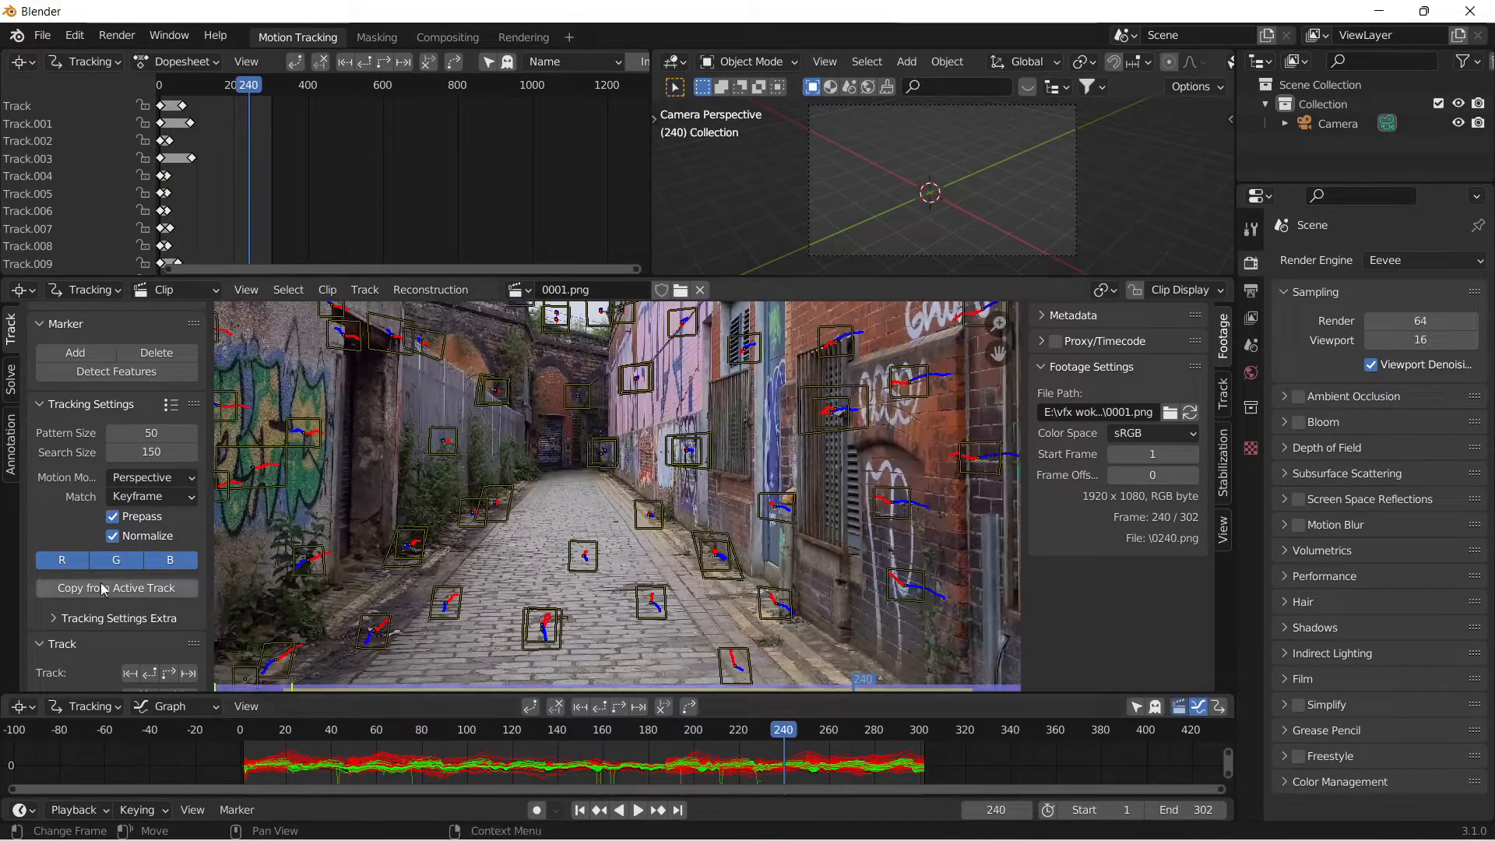
drag(607, 757, 903, 753)
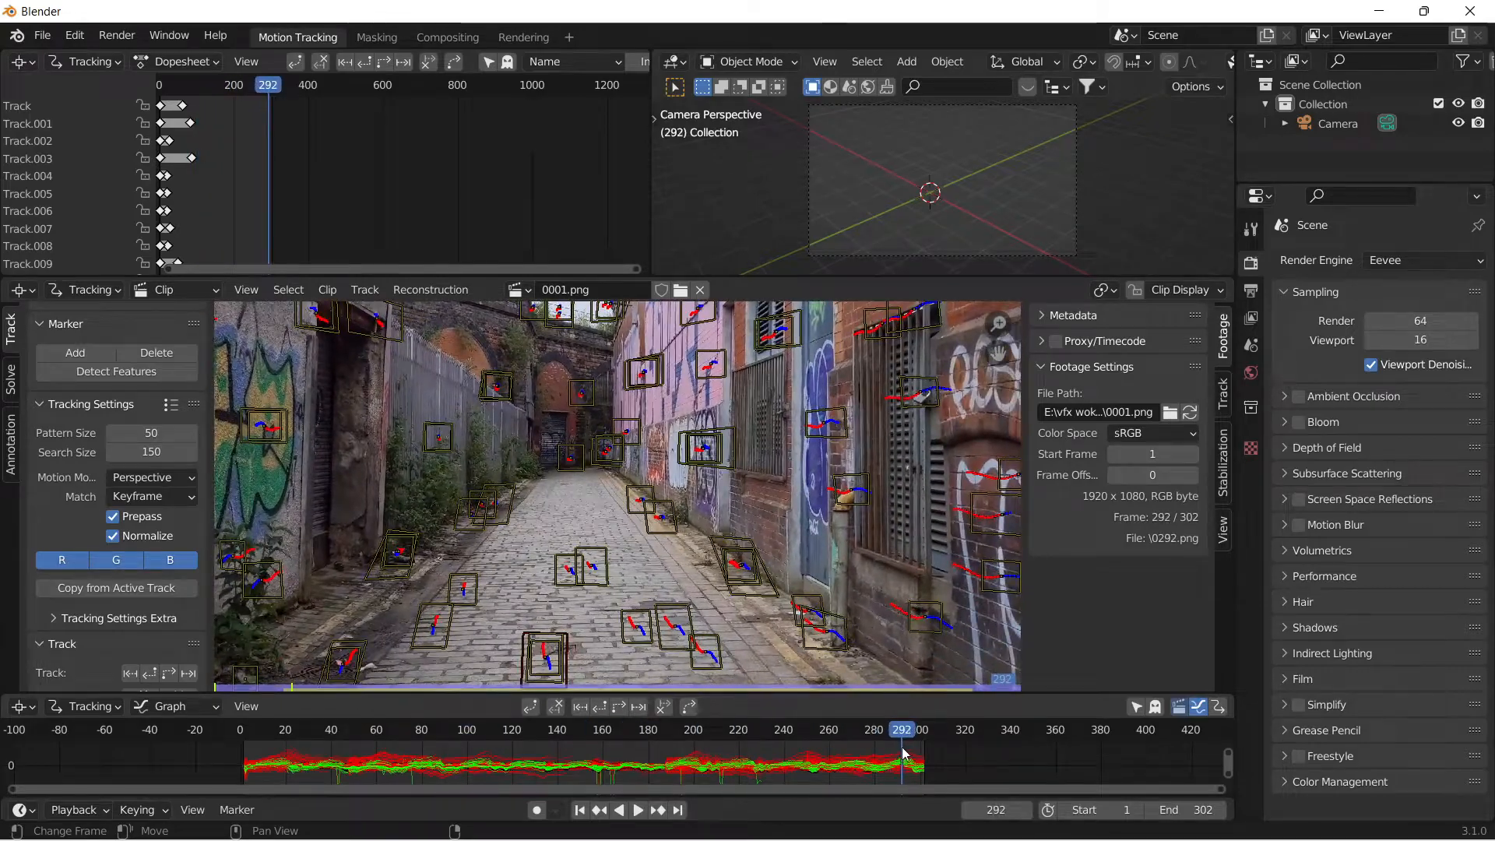
click(577, 685)
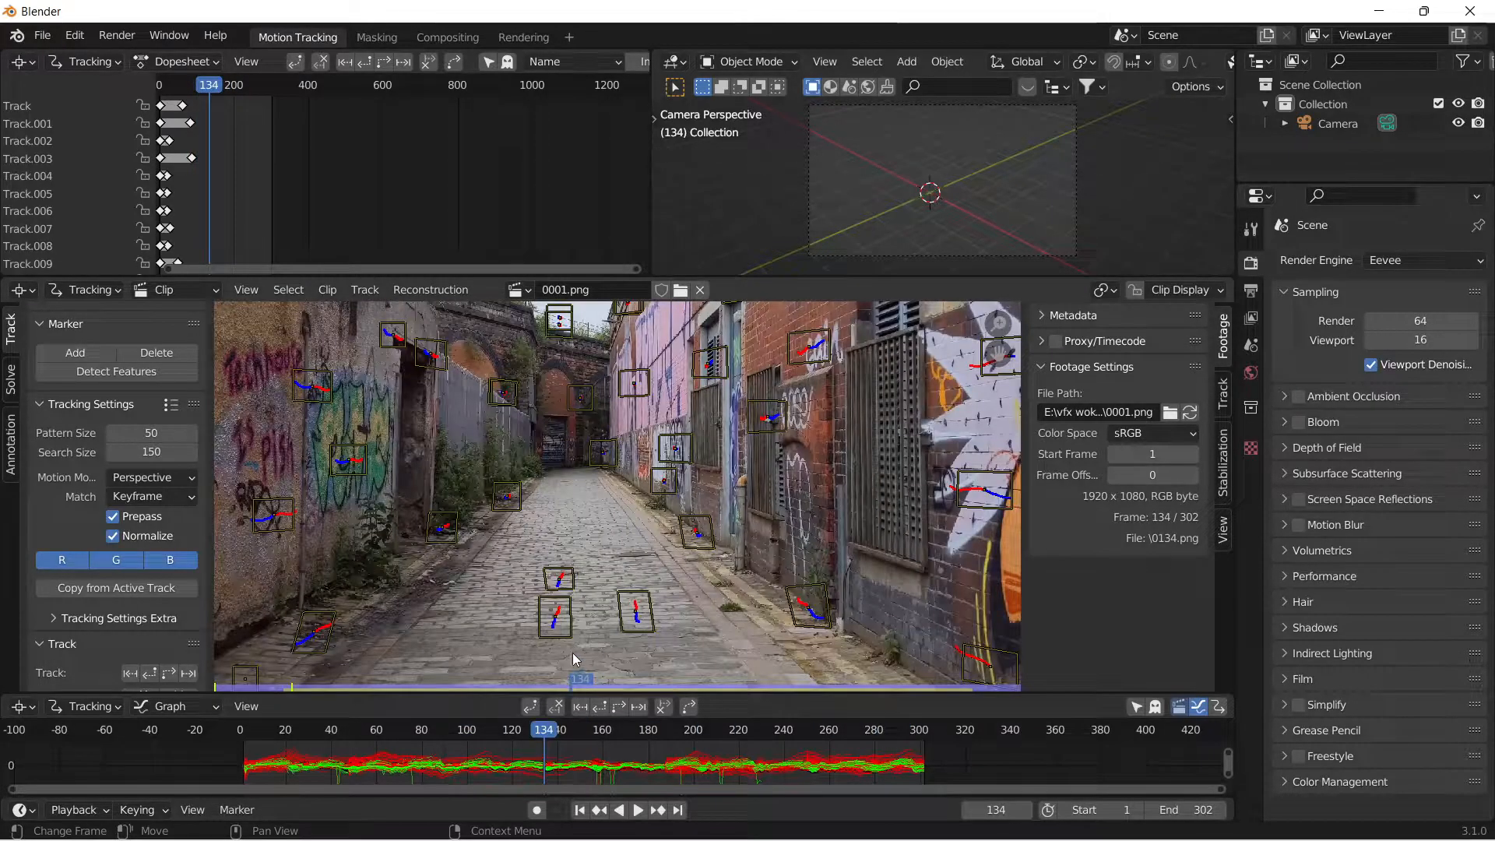
Bring up the camera solve settings and delete the stuck track at the lower edge of the footage by the graffiti wall.
click(11, 380)
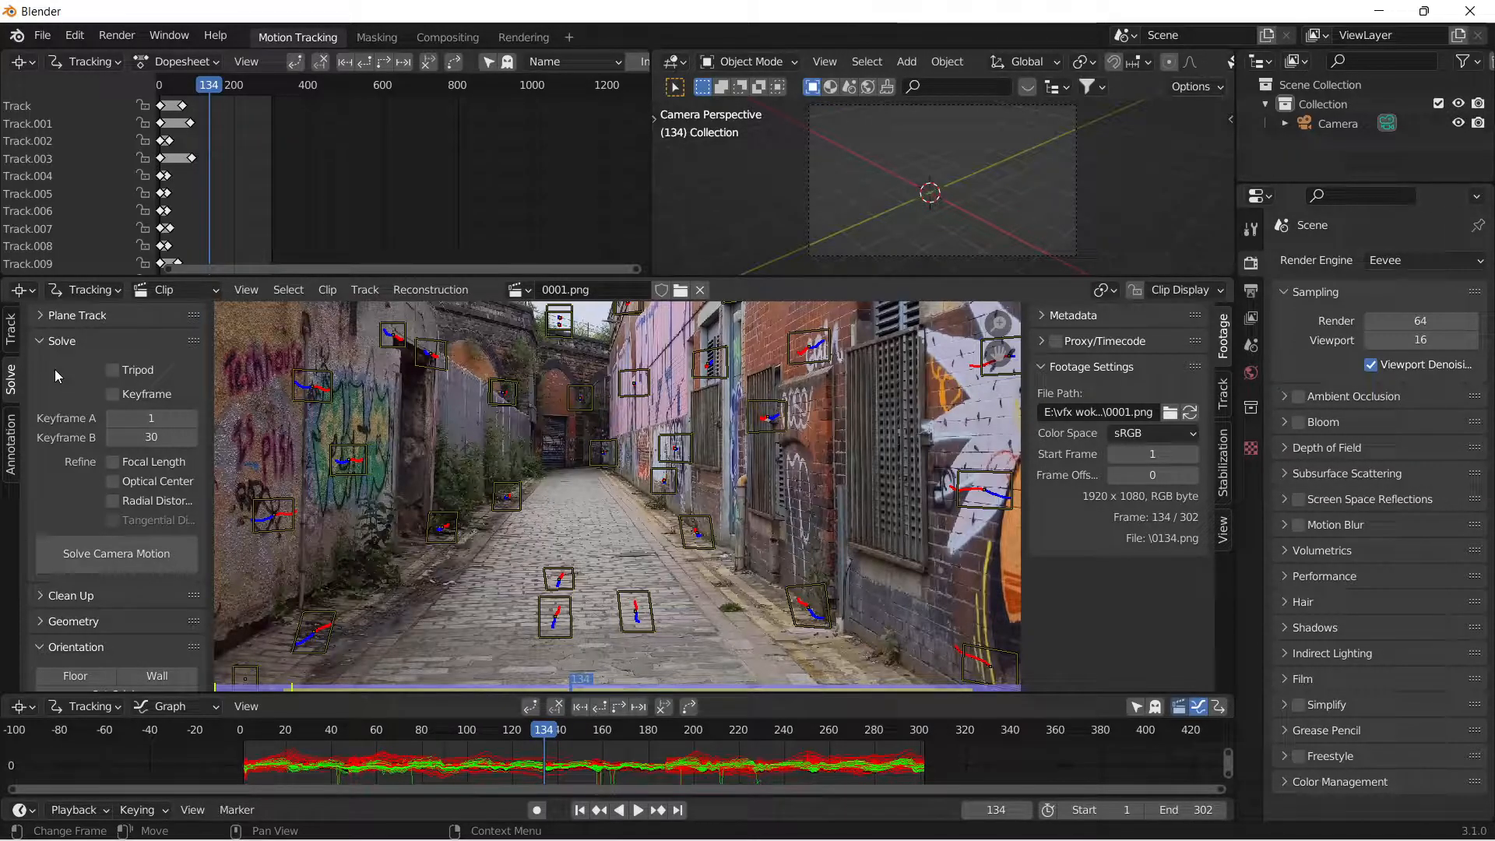
scroll(310, 603, down, 1)
click(318, 643)
key(Delete)
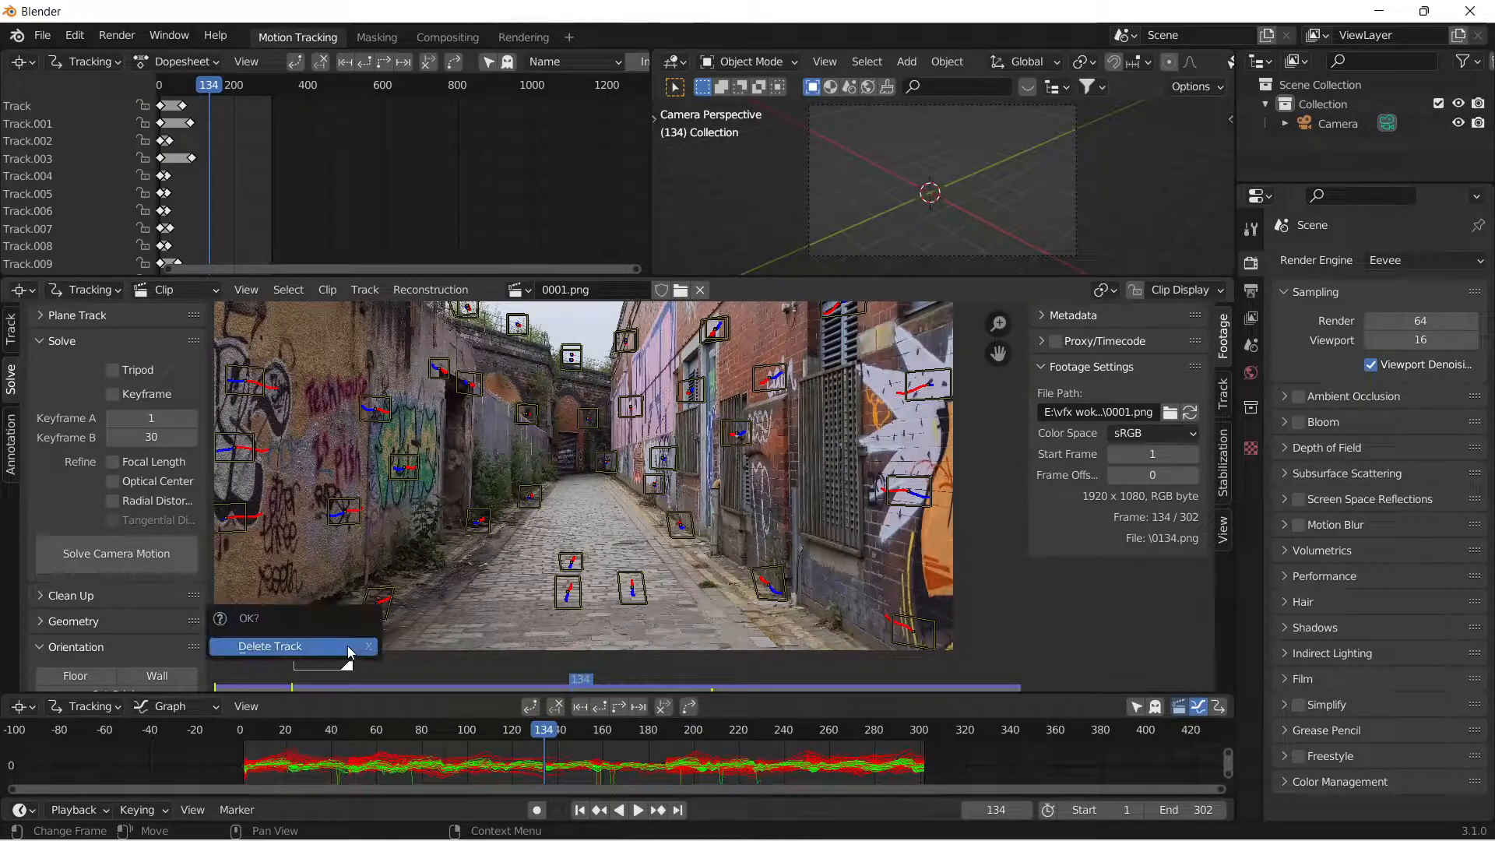
drag(553, 732, 511, 818)
Enable automatic keyframe selection for the solve and refinement of focal length, optical center and radial distortion.
click(113, 394)
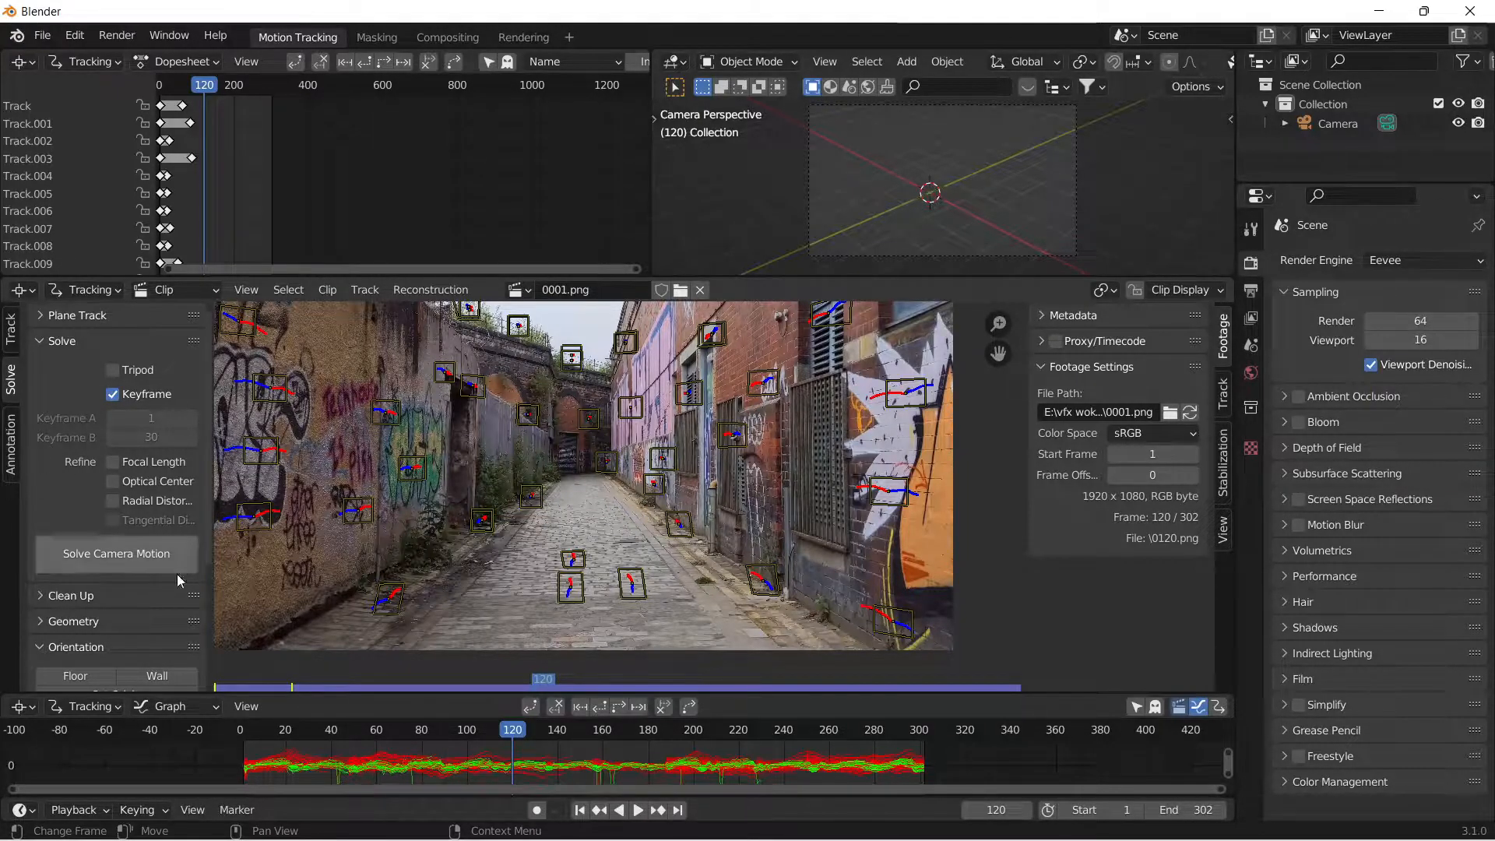
mouse_move(512, 747)
mouse_down()
mouse_move(697, 751)
mouse_move(539, 748)
mouse_up()
click(113, 394)
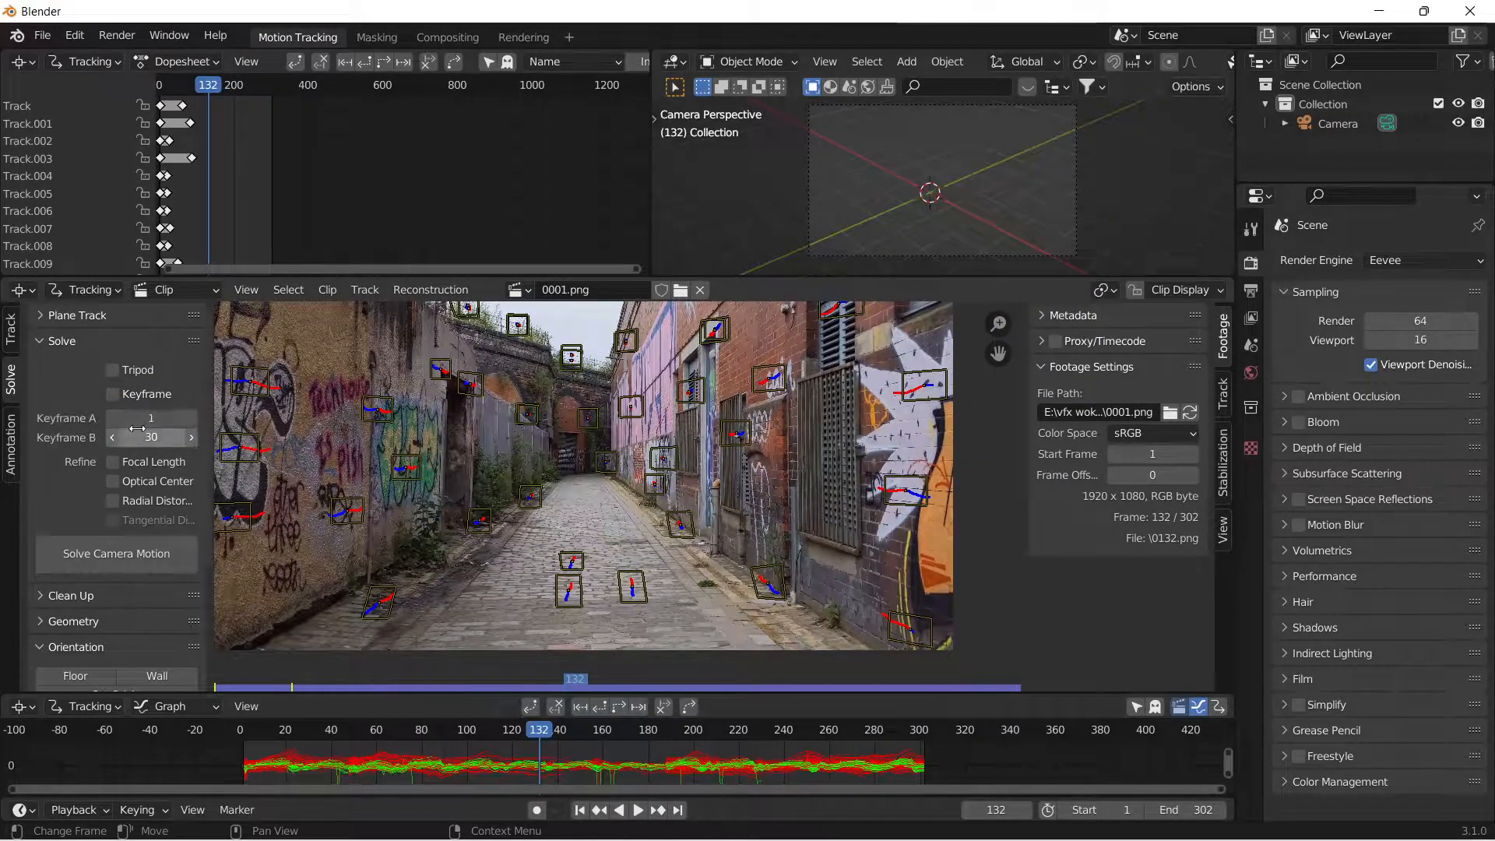
click(124, 397)
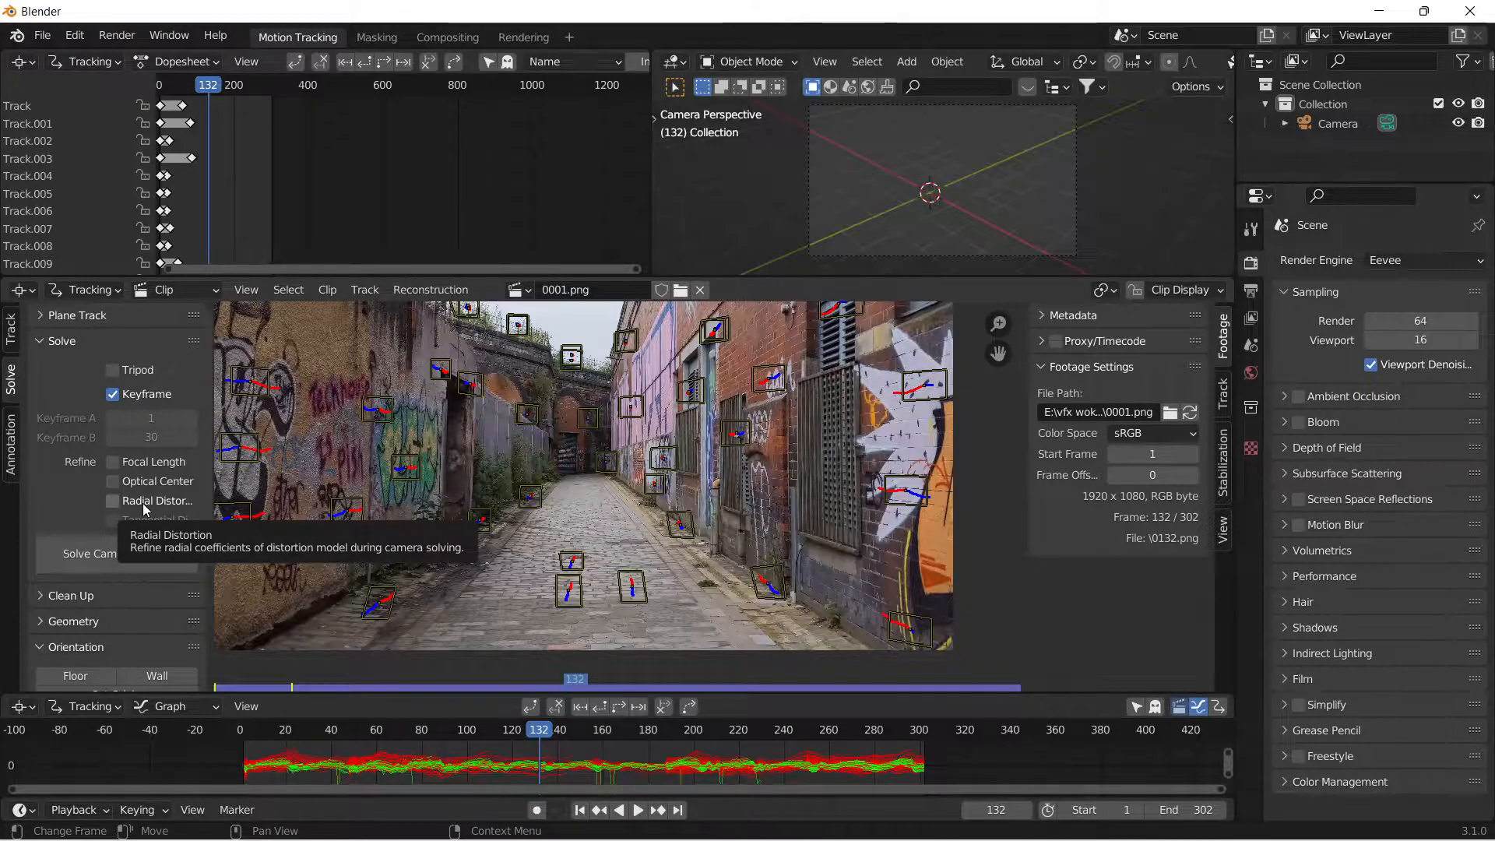
drag(175, 485, 177, 503)
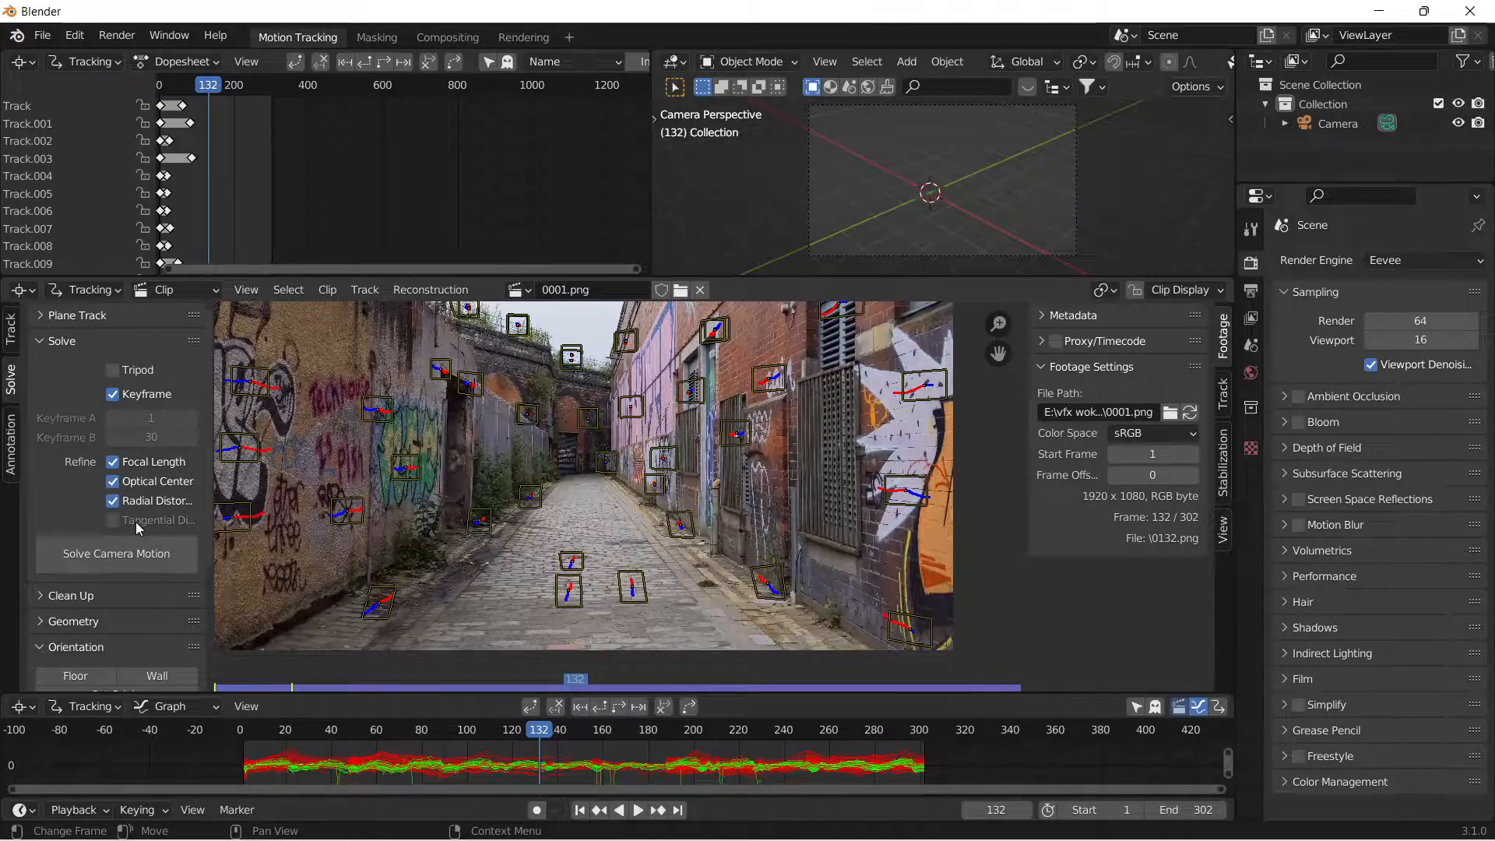
Review the tracking camera's sensor width and lens settings.
click(1224, 395)
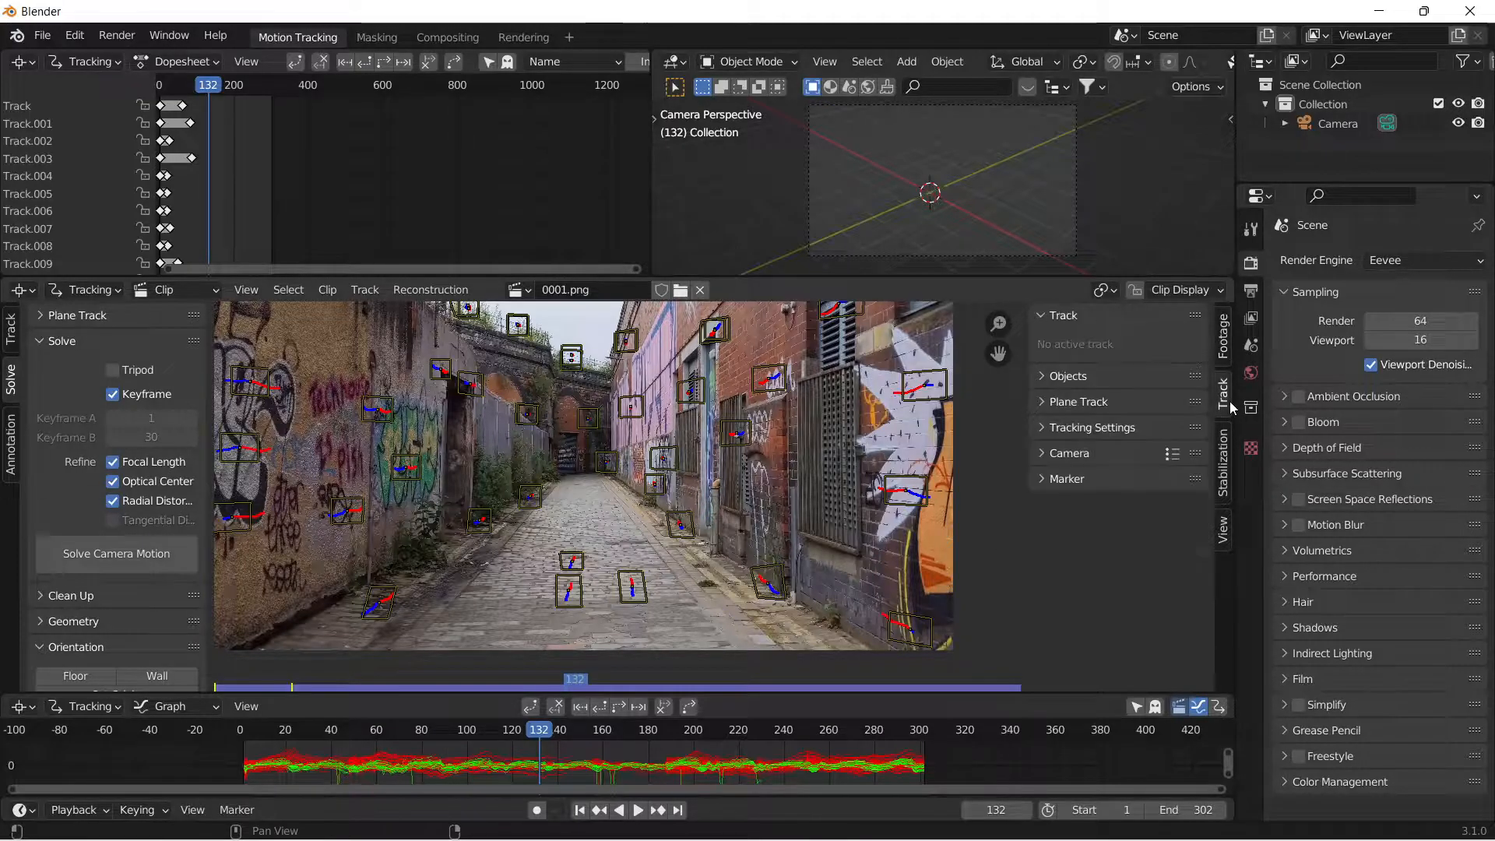
click(1067, 454)
click(1068, 531)
scroll(1051, 577, down, 3)
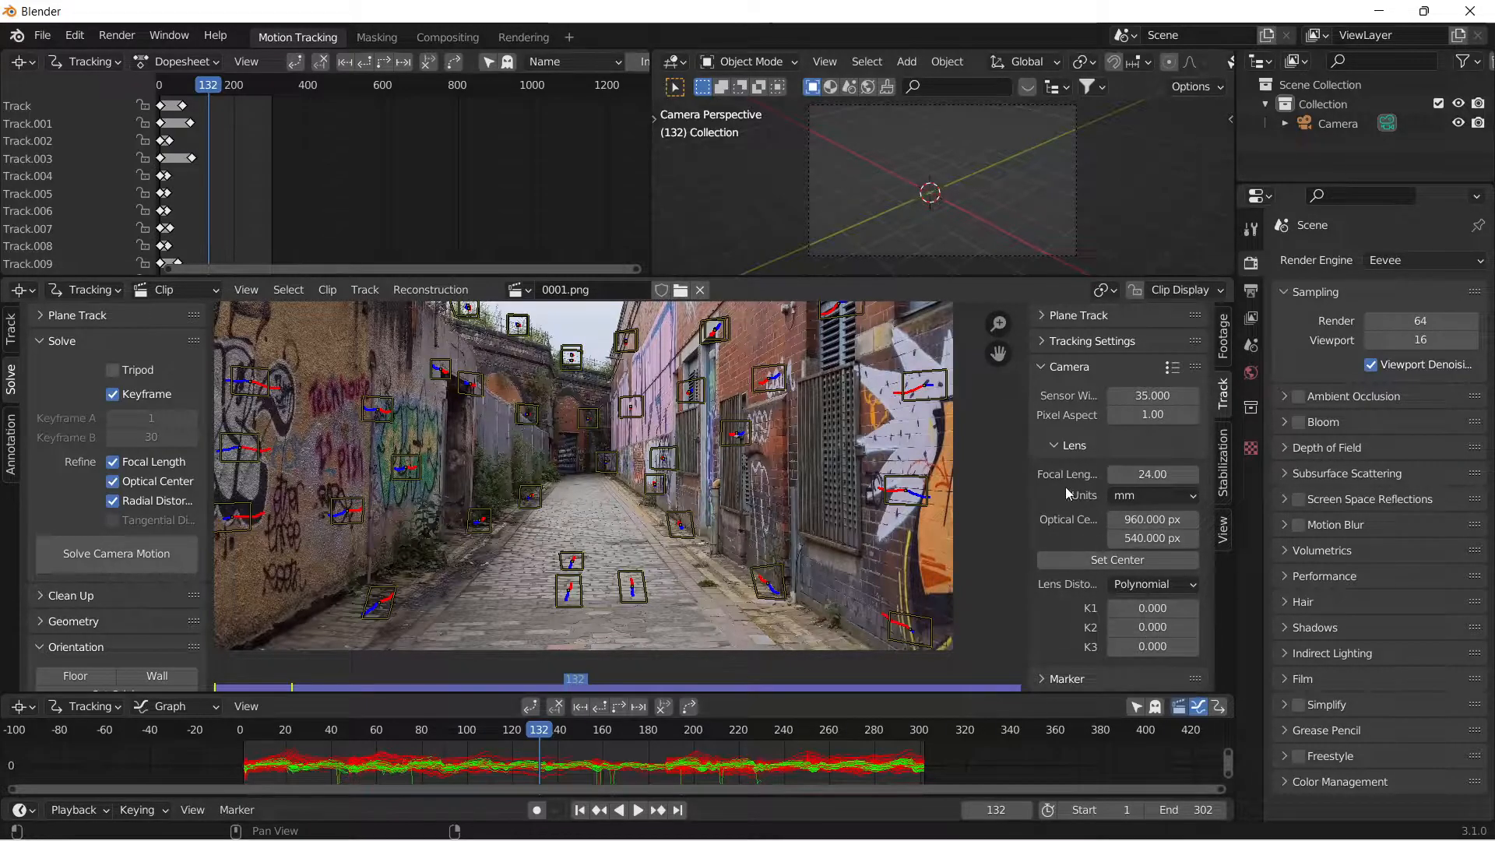
scroll(1075, 495, up, 3)
click(1069, 453)
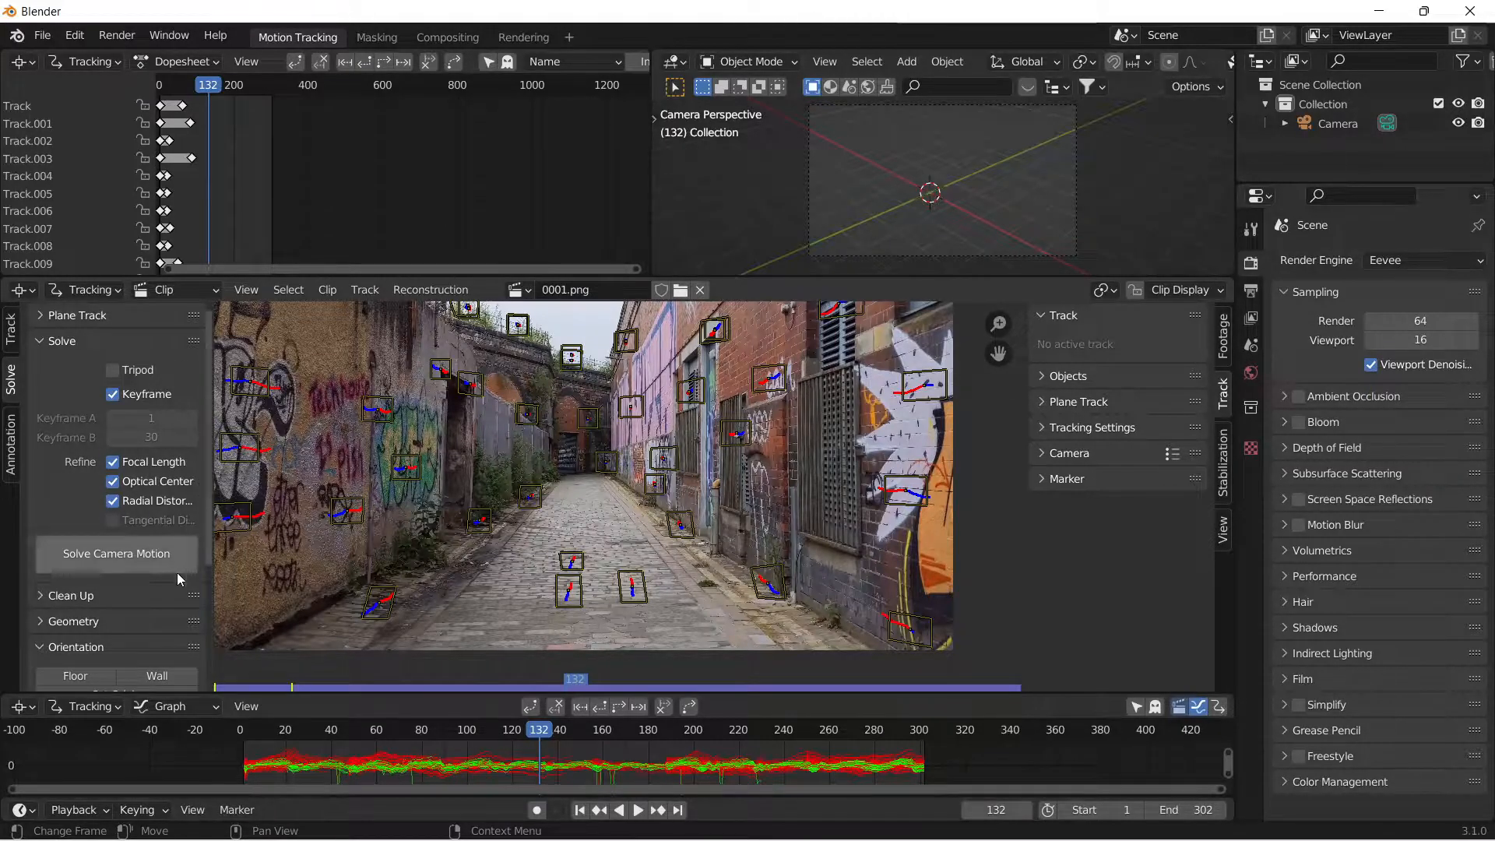
Solve the camera motion, scrub the footage to check it, and return to frame 1.
click(128, 559)
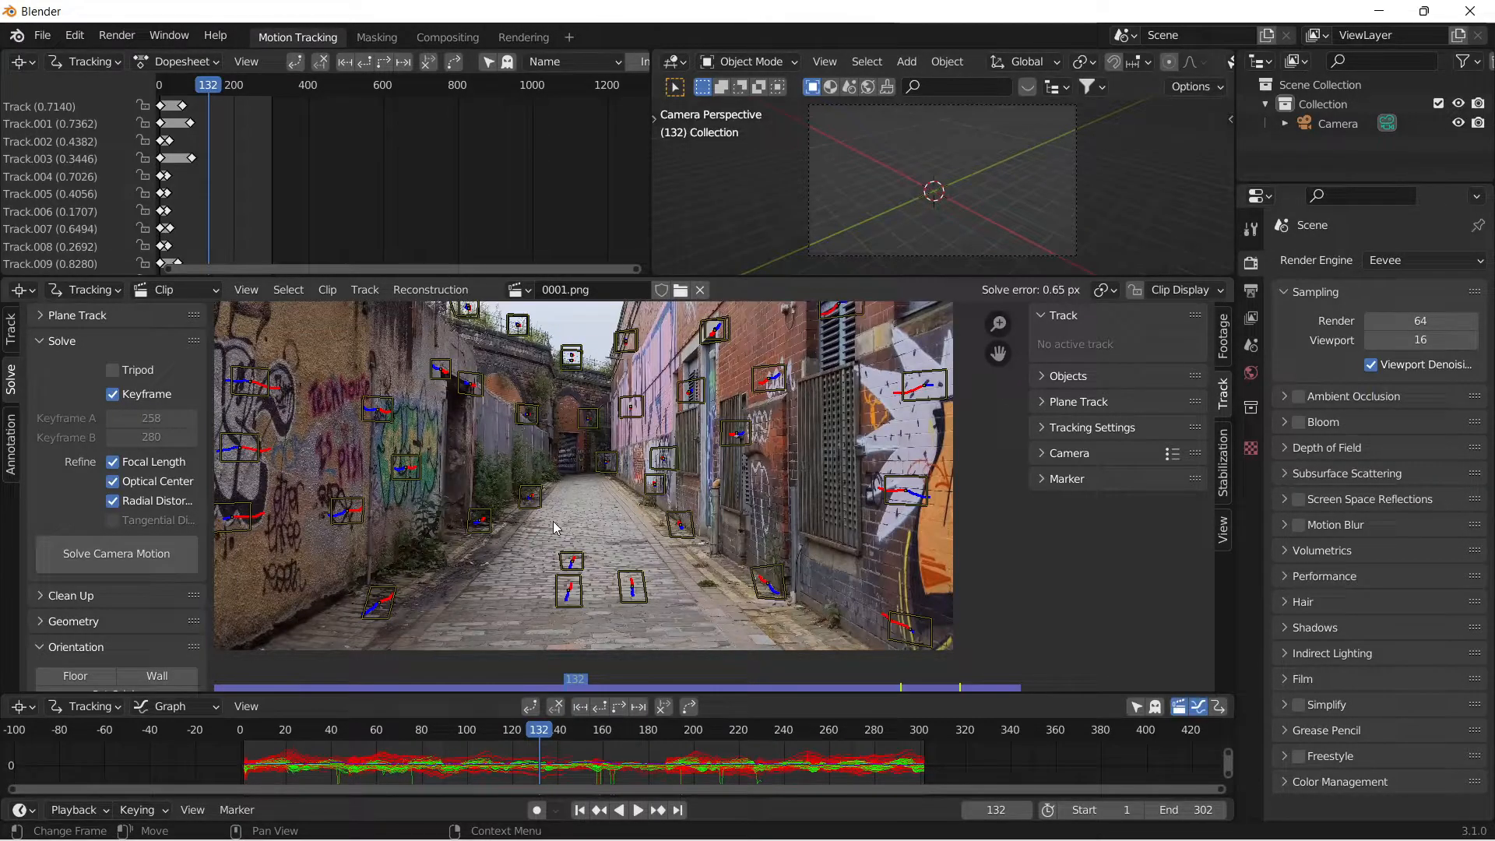
drag(537, 732, 454, 780)
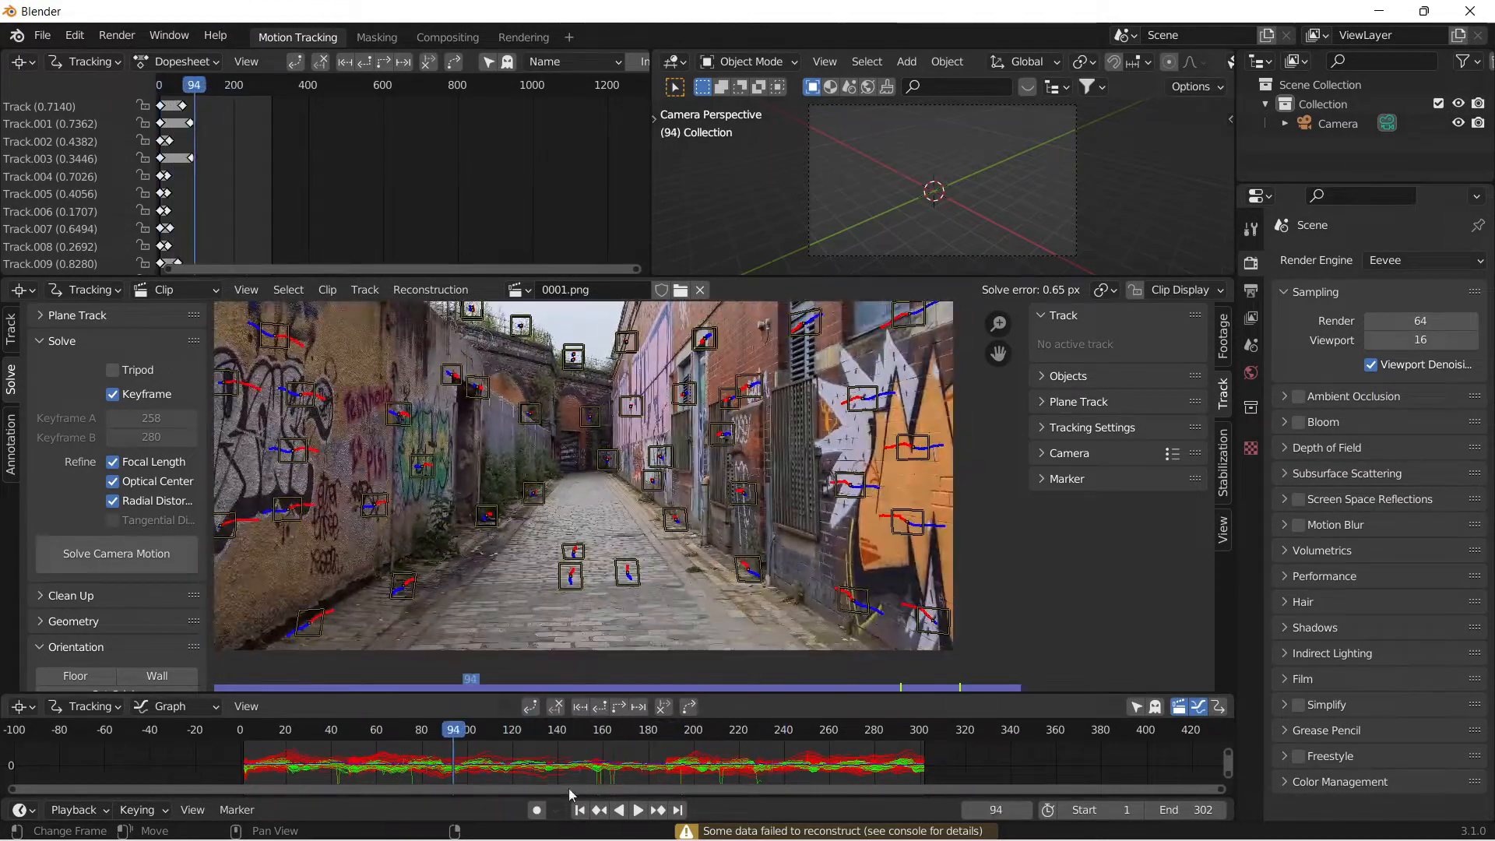
click(596, 810)
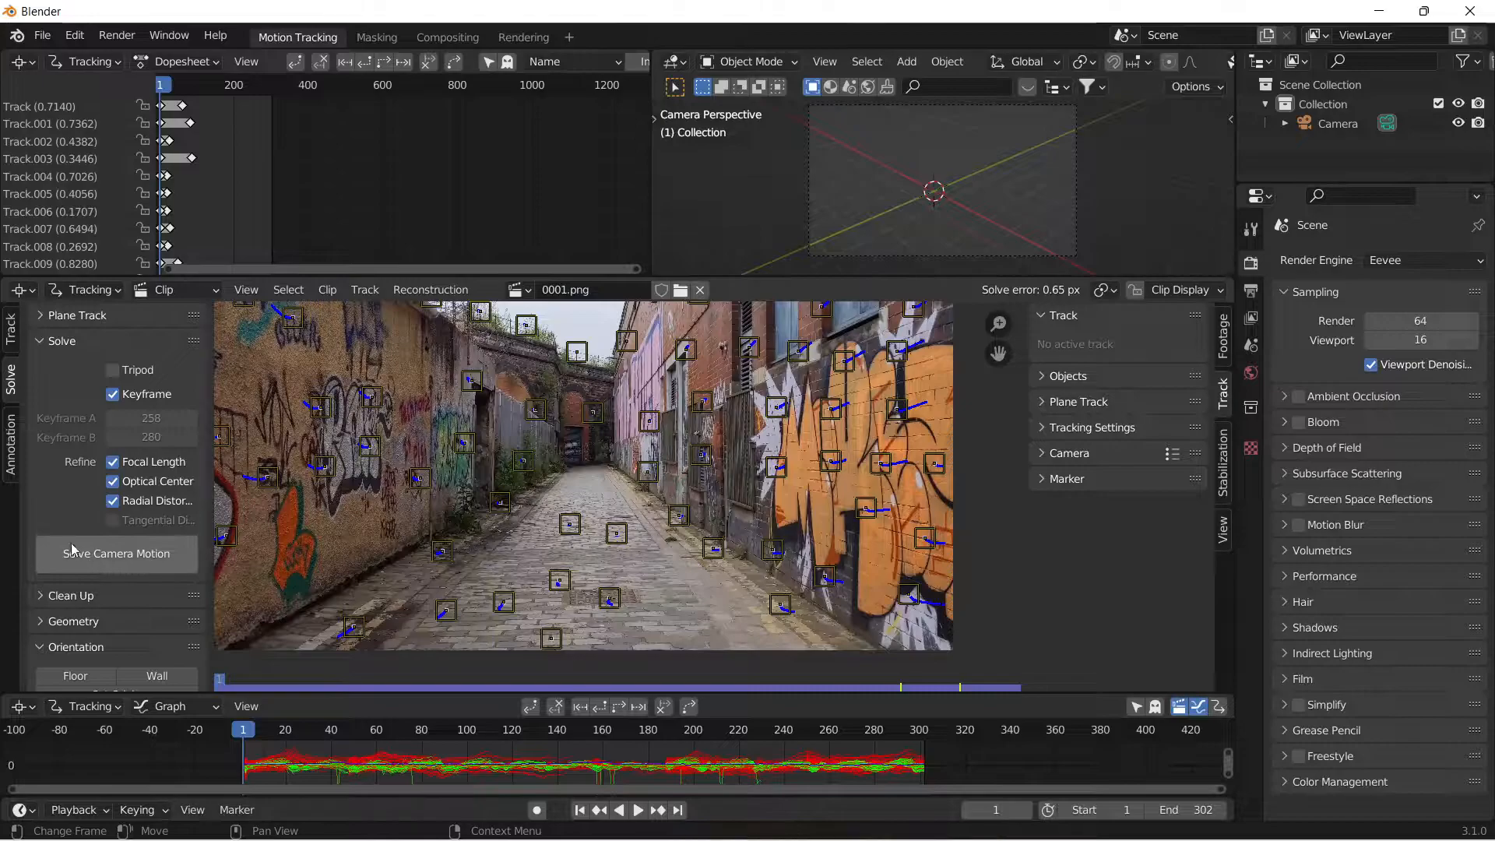
Set up the tracking scene from the solved camera and inspect the generated objects in the camera view.
scroll(88, 621, down, 3)
scroll(88, 621, down, 3)
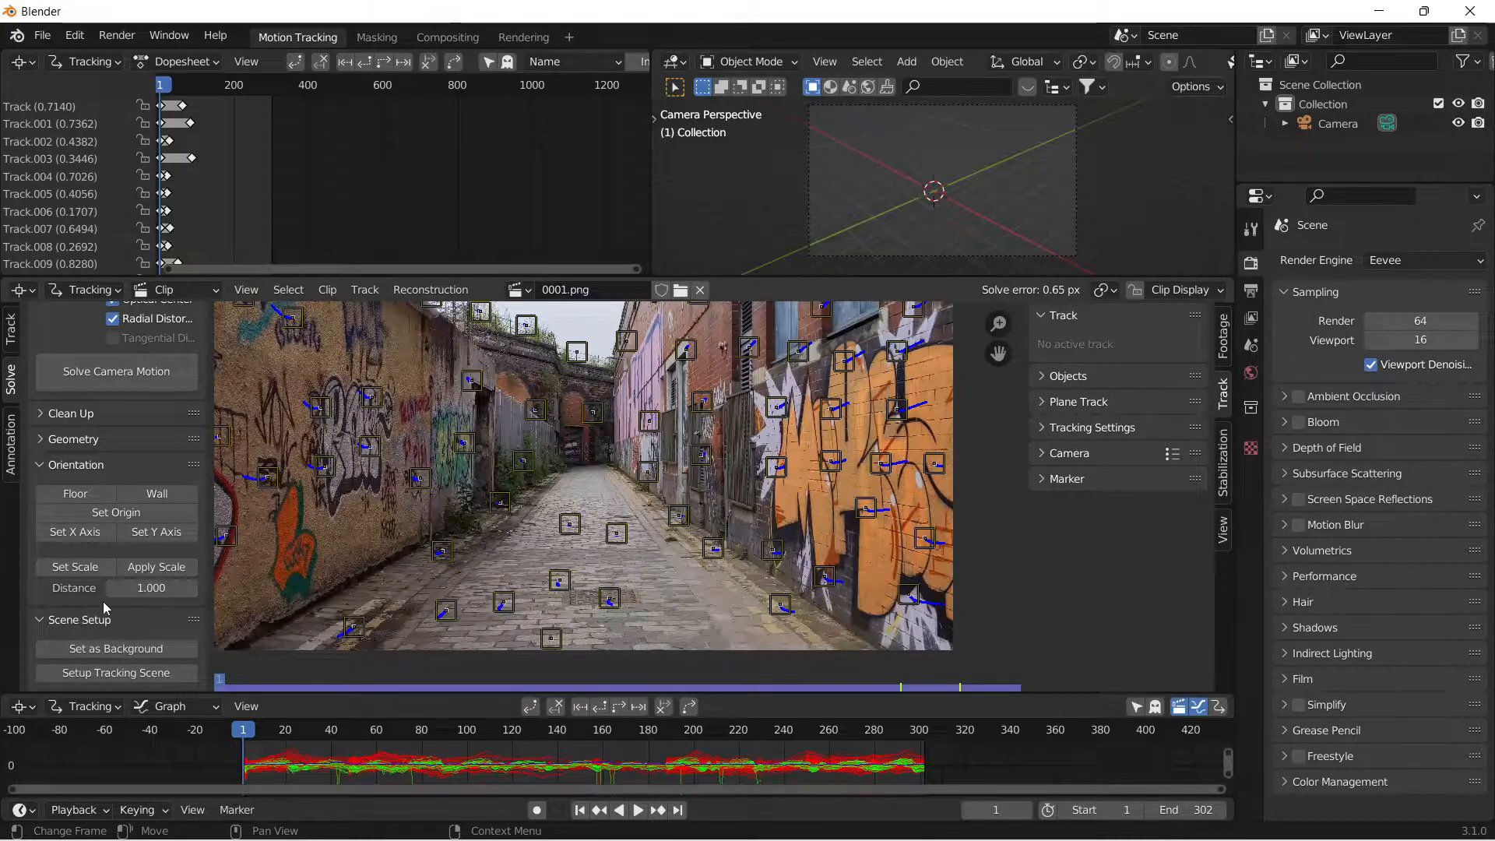
click(127, 679)
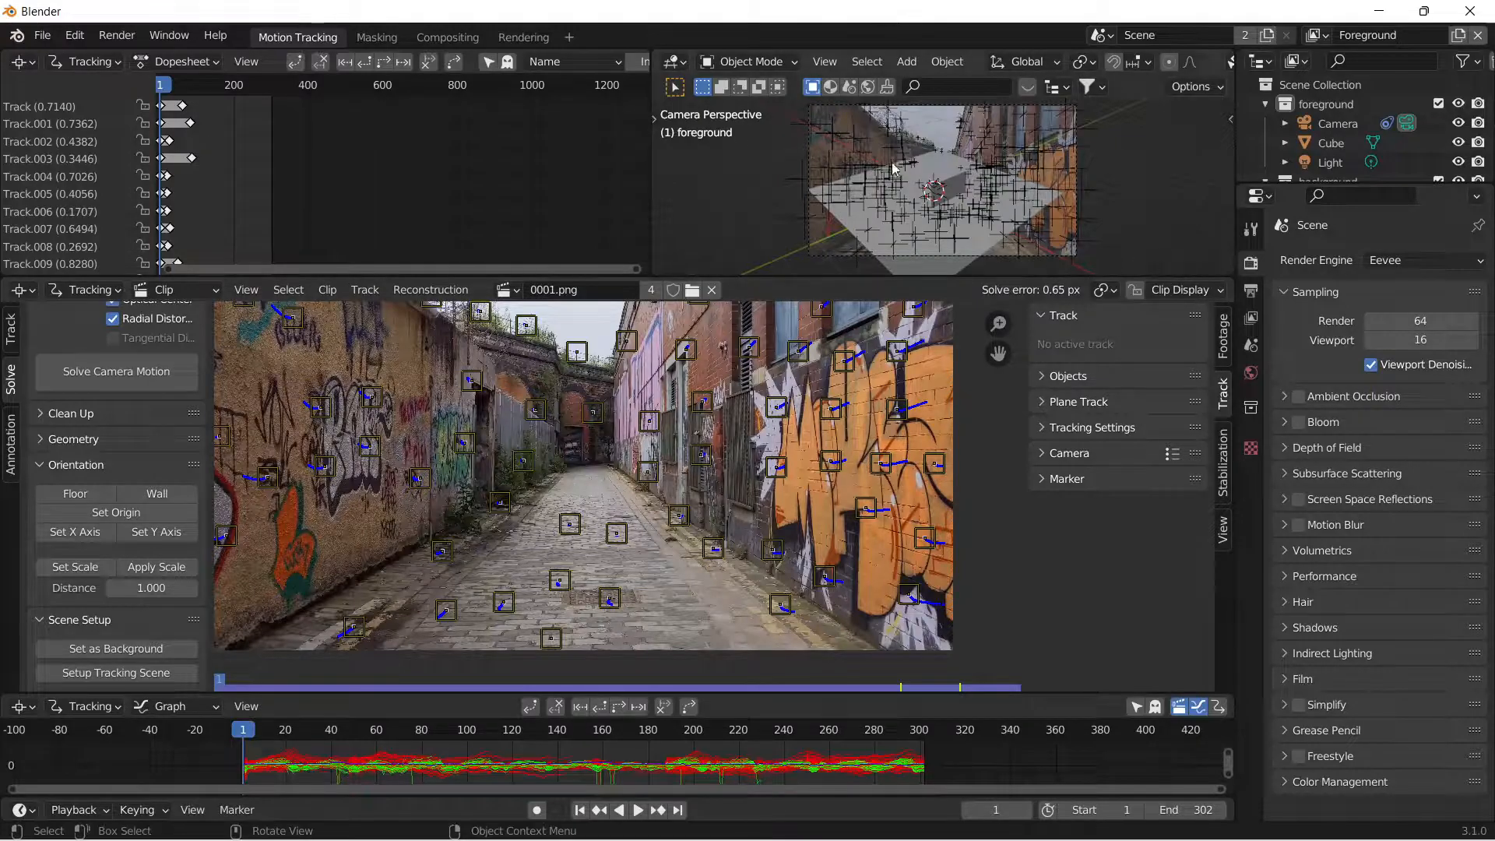
scroll(1004, 230, up, 1)
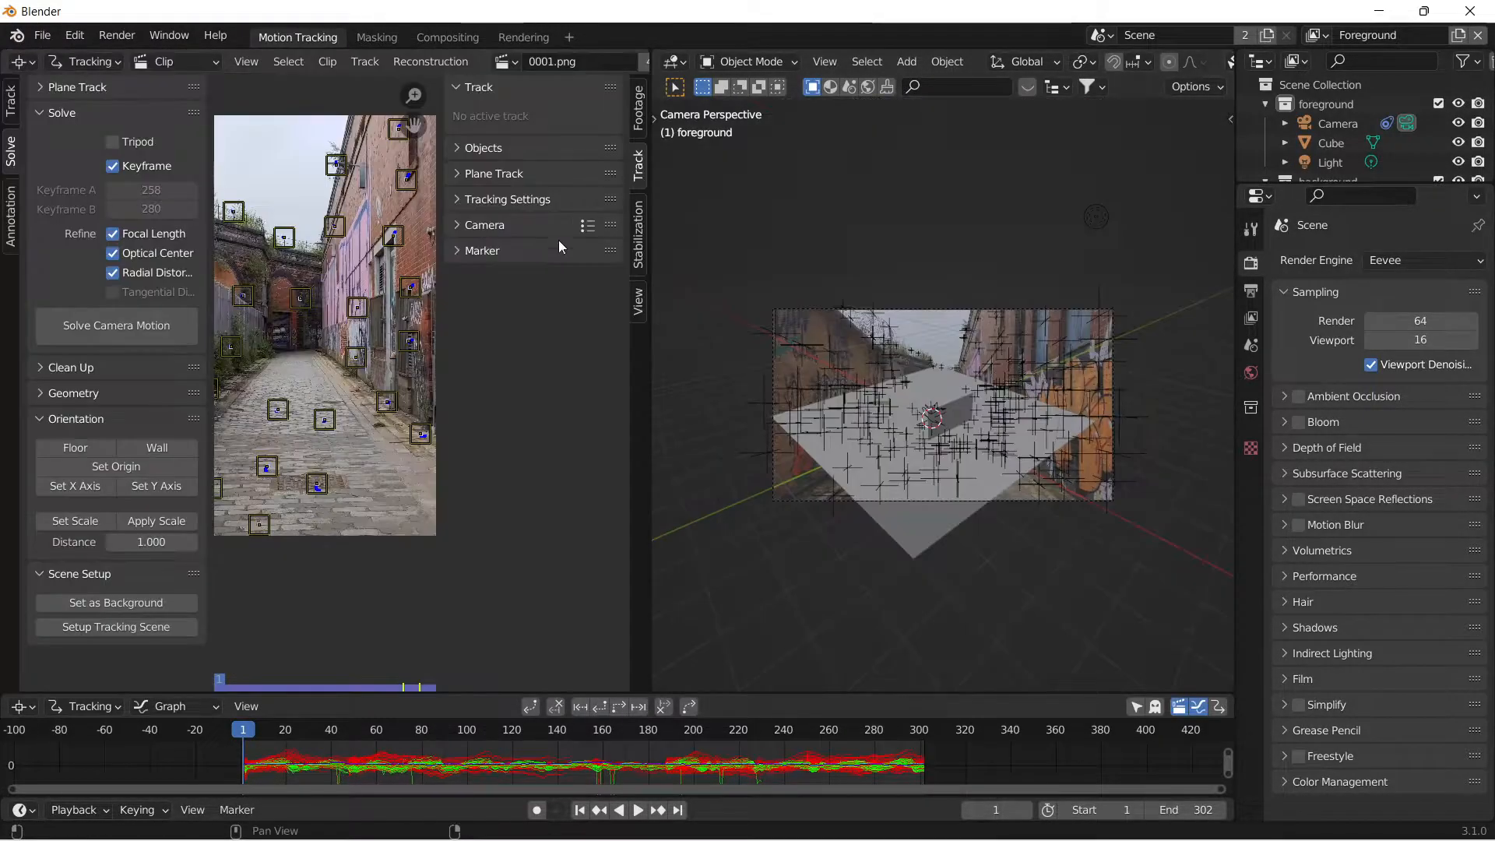
Delete the default cube and light from the foreground collection in the camera view.
scroll(994, 412, up, 4)
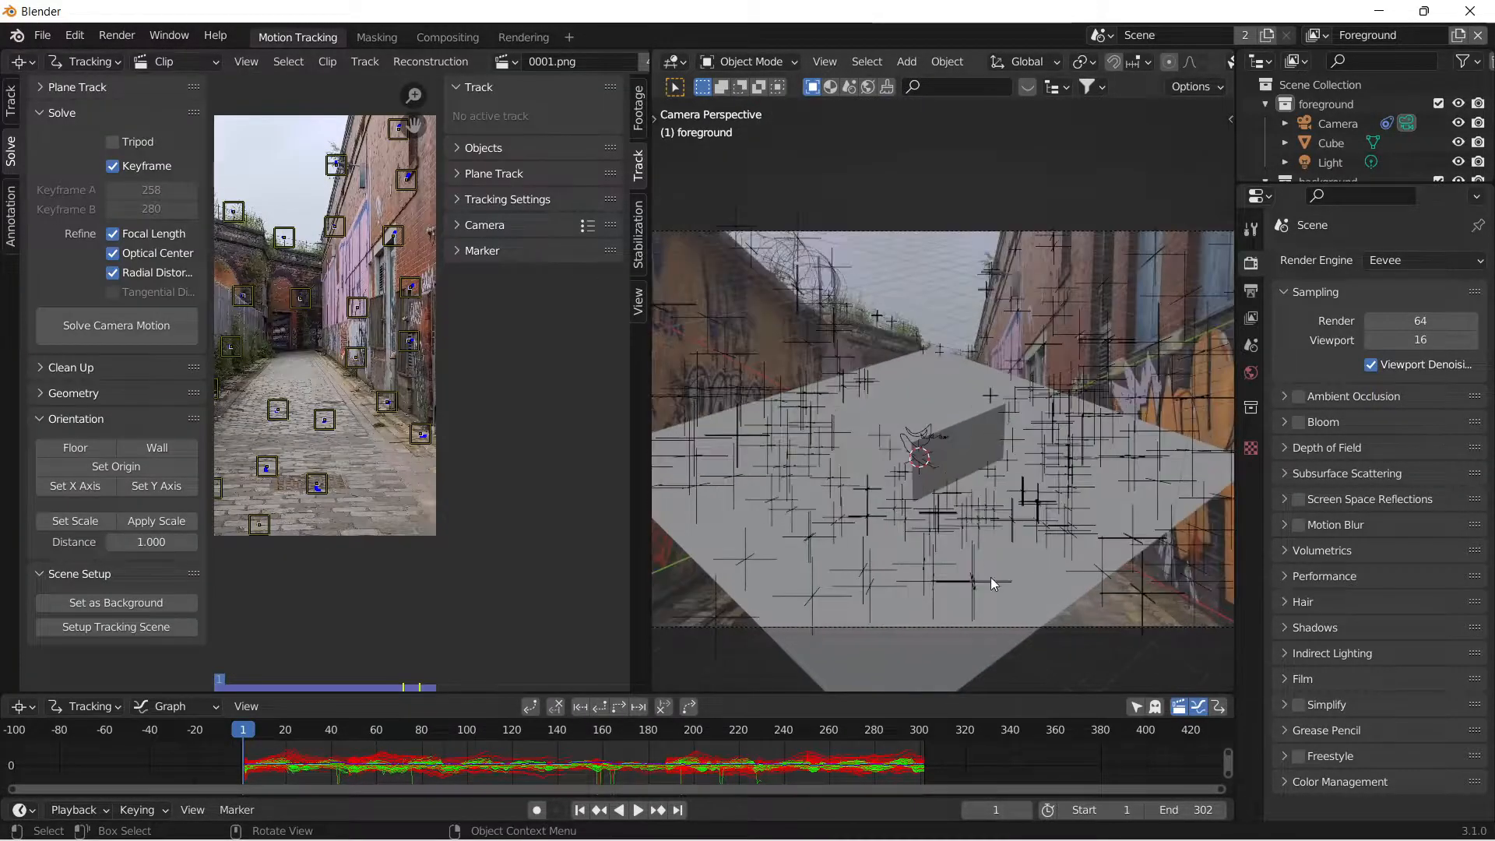
click(941, 427)
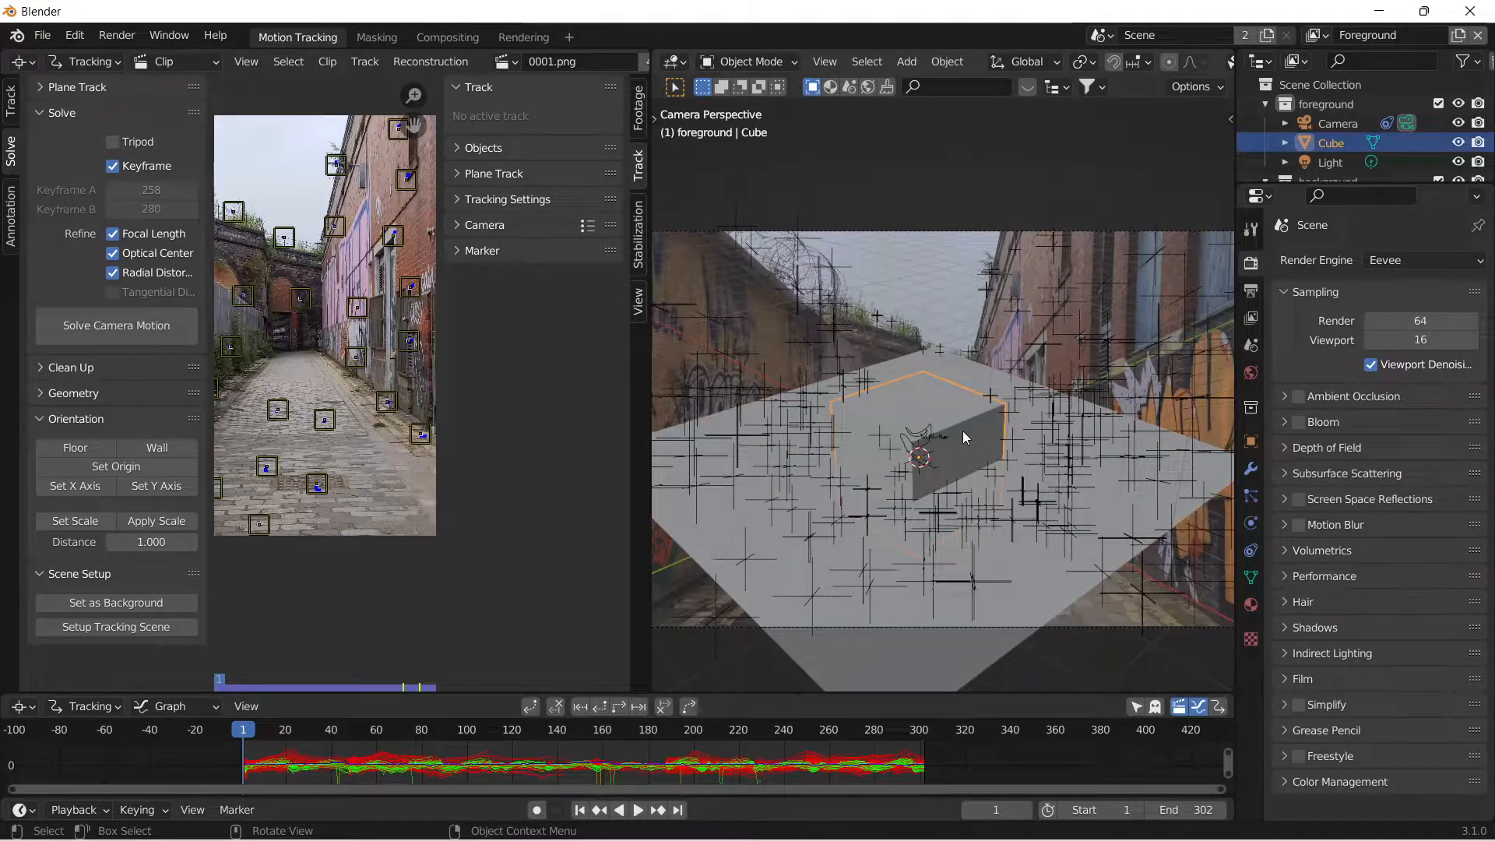
key(Delete)
scroll(955, 428, down, 3)
click(1126, 181)
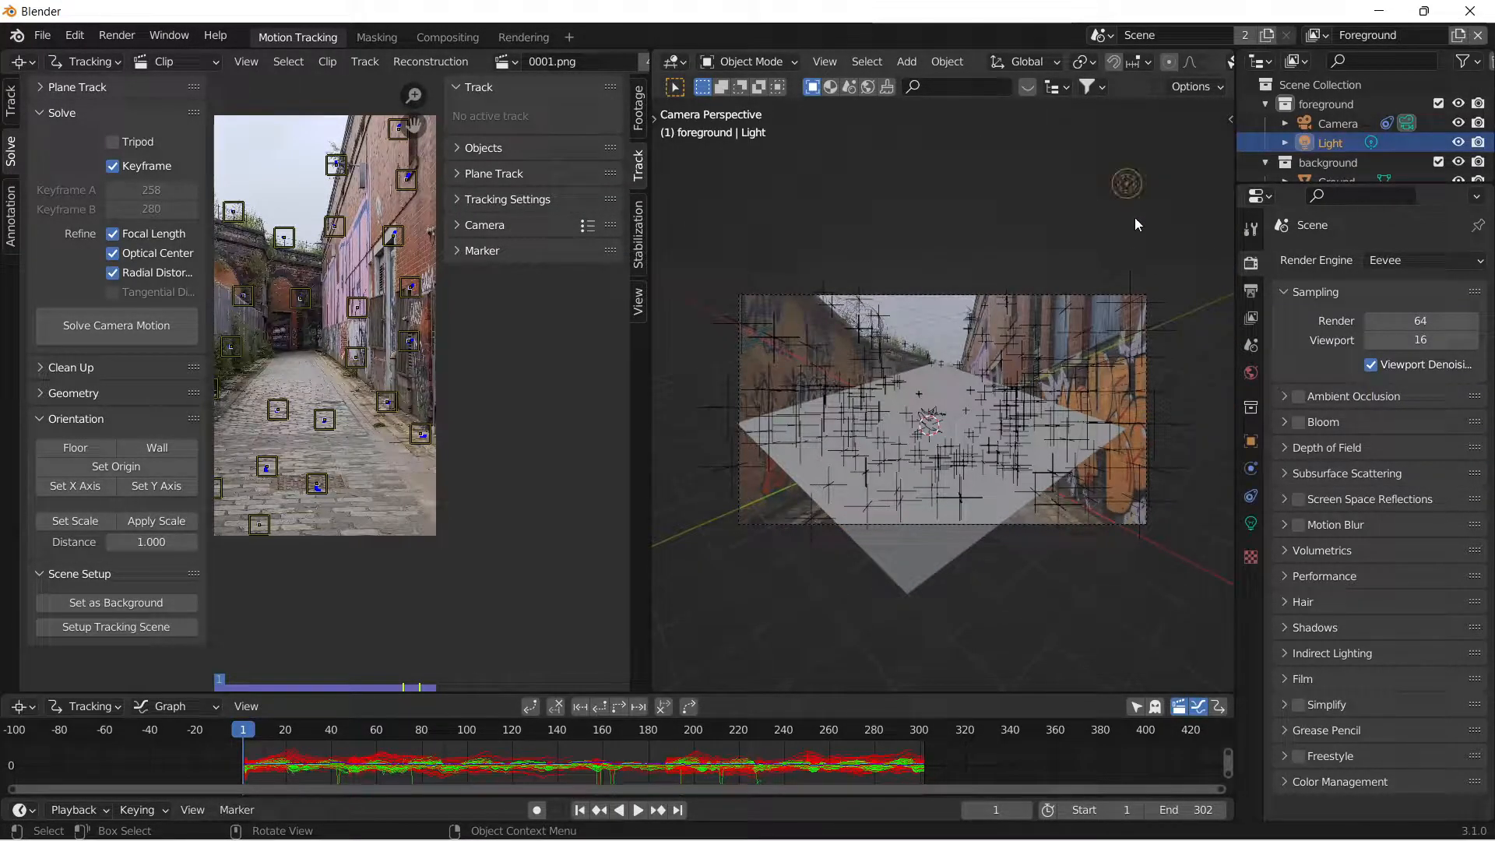
key(x)
click(1134, 193)
scroll(996, 600, up, 3)
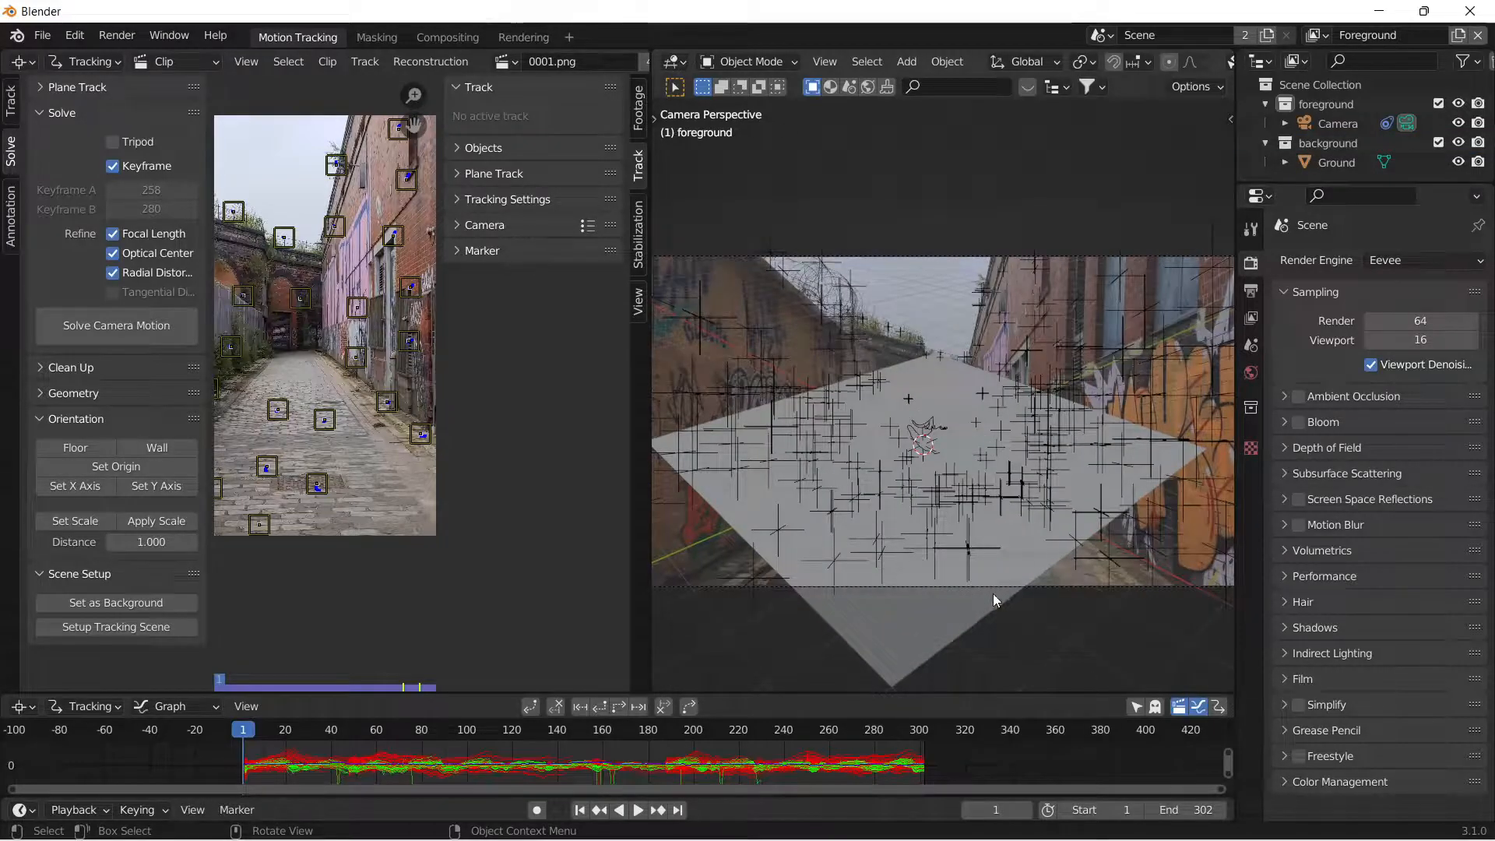
Set the floor track marker on the cobblestones in the middle of the alley as the scene origin.
click(994, 600)
scroll(329, 443, up, 2)
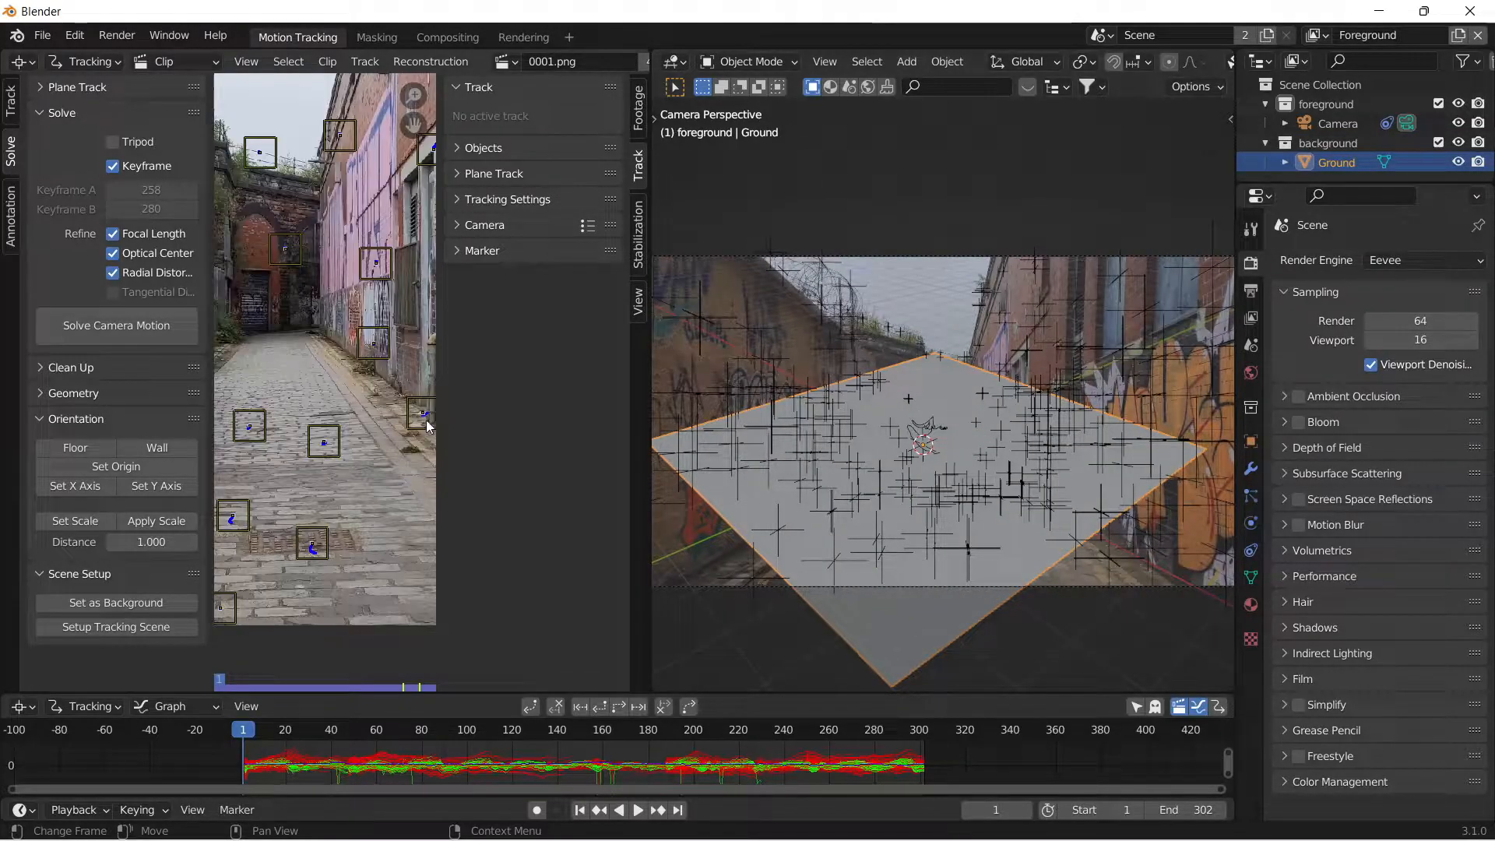
key(n)
scroll(398, 438, up, 3)
click(393, 439)
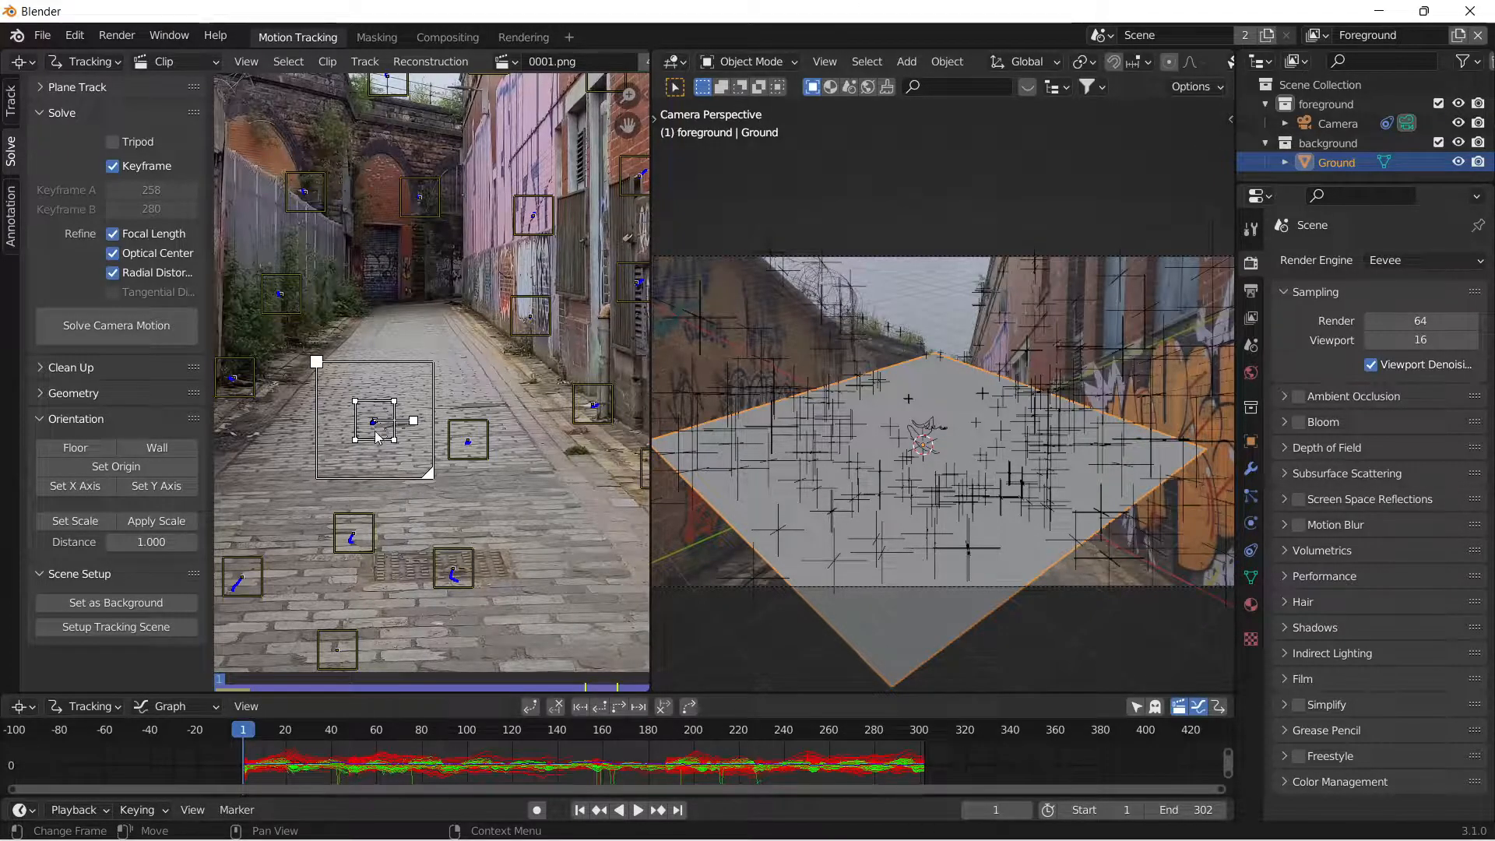
click(138, 466)
Scale the ground plane down to about 0.08, and shrink it slightly more to fit within the alley floor.
key(s)
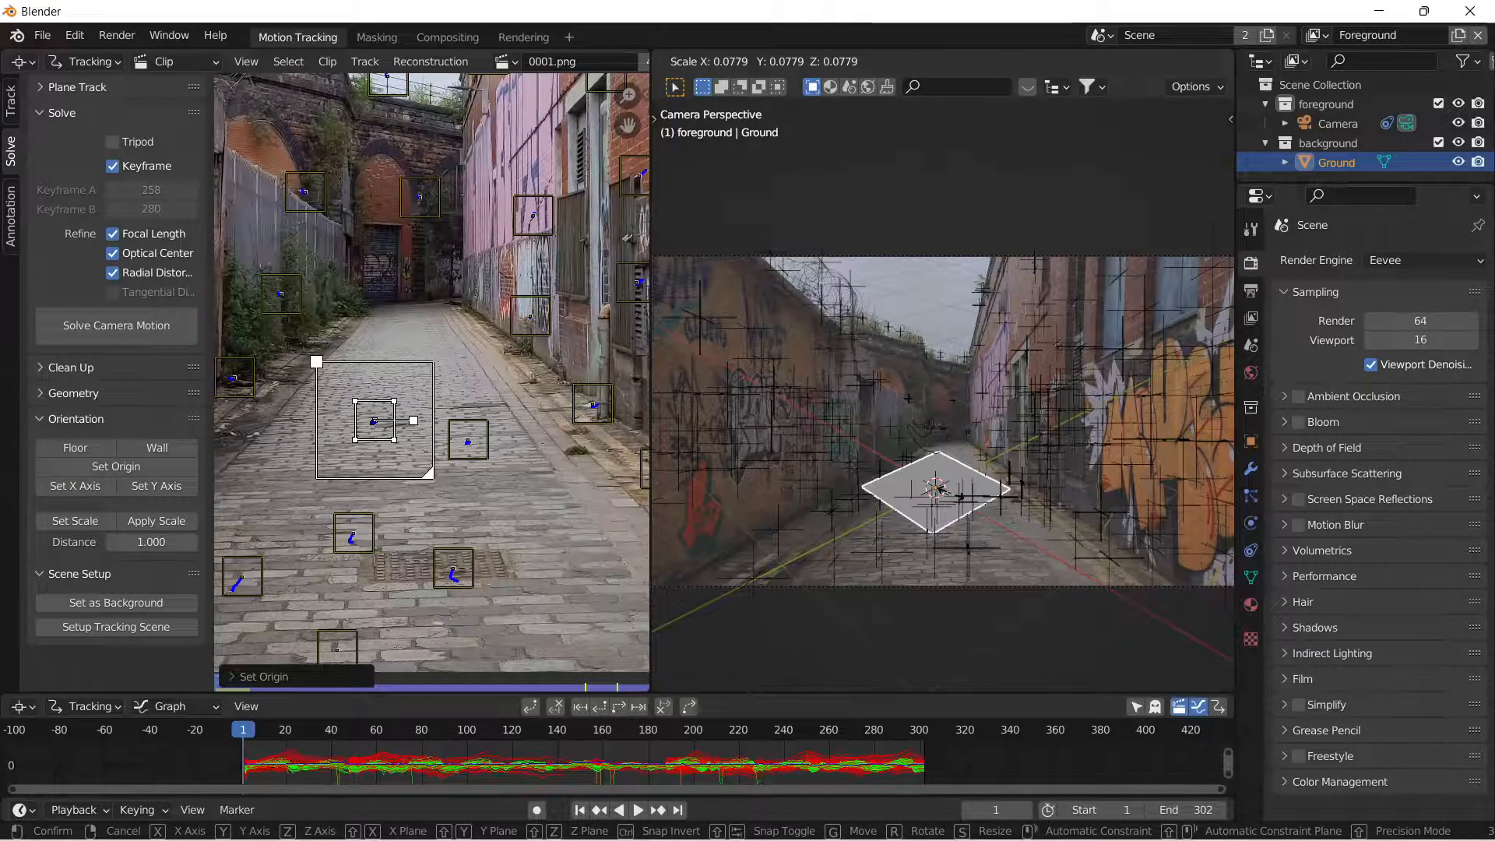
click(939, 488)
scroll(942, 490, down, 1)
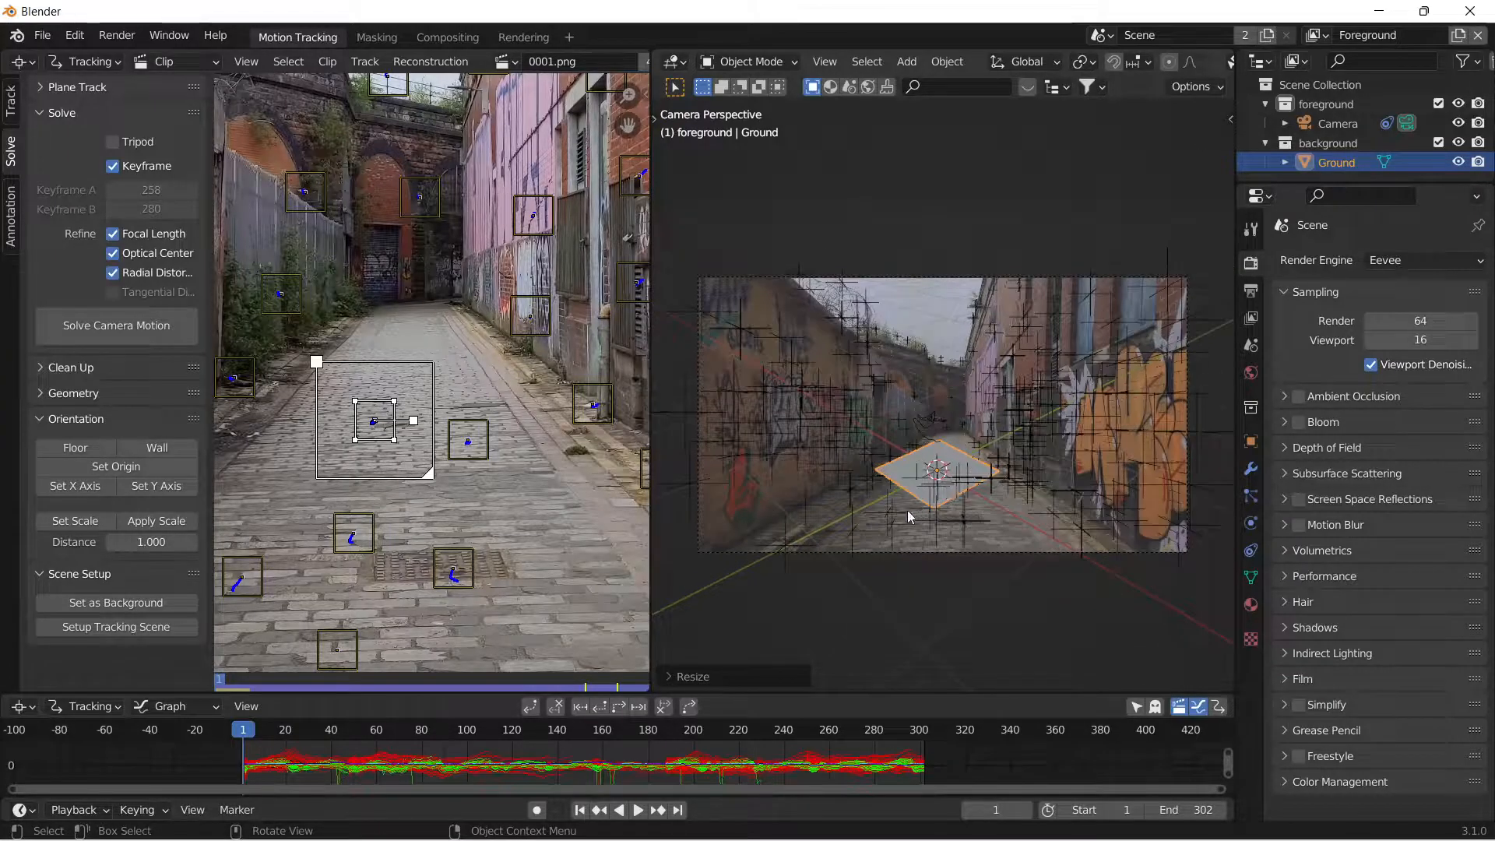
key(s)
click(1008, 468)
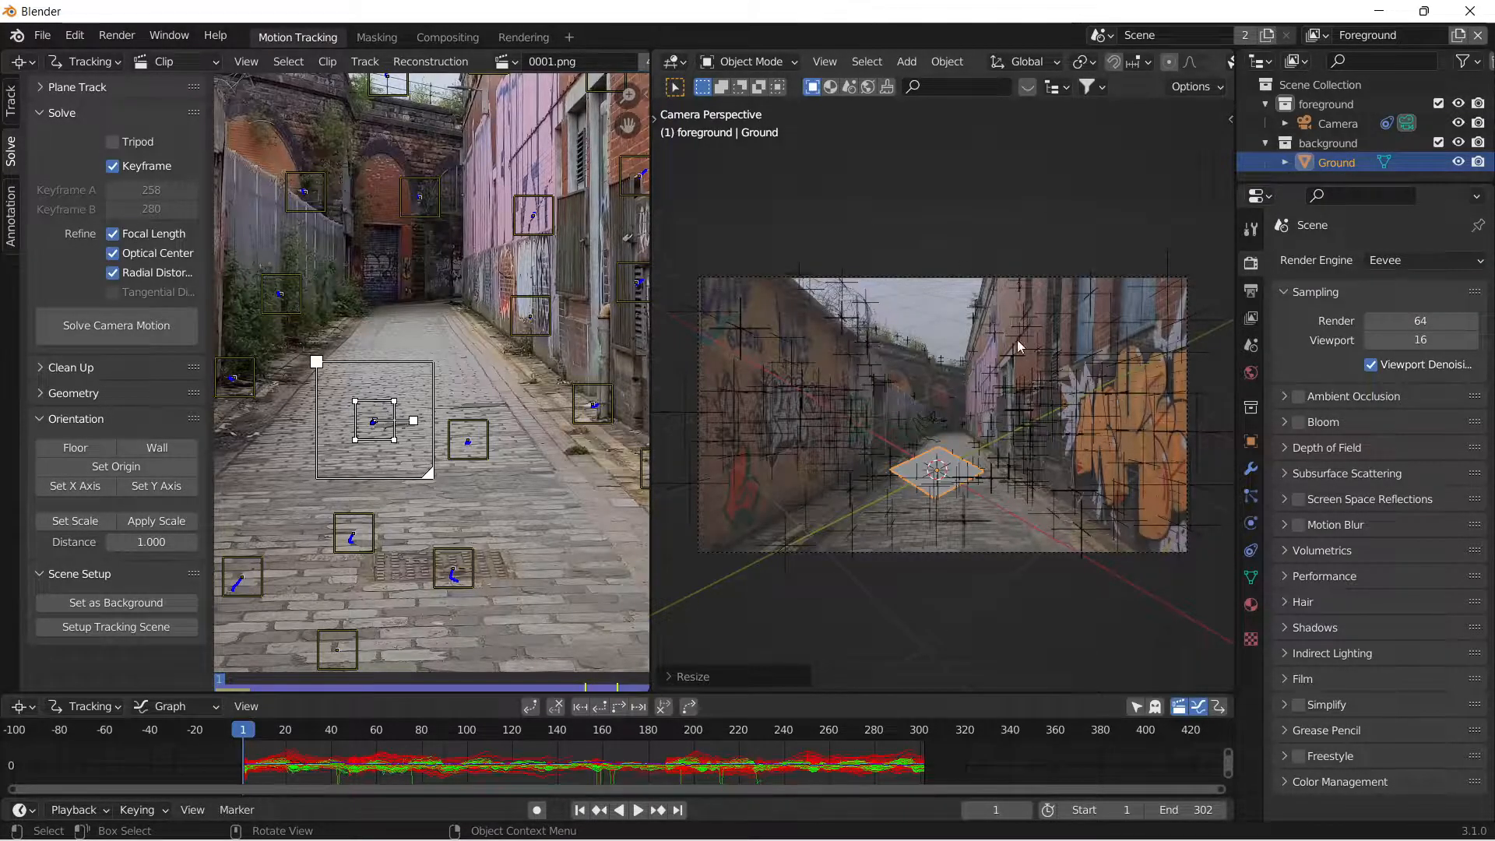
Set the pivot point to 3D Cursor and rotate the camera about -46° around the global Z axis to align the ground with the alley.
click(940, 277)
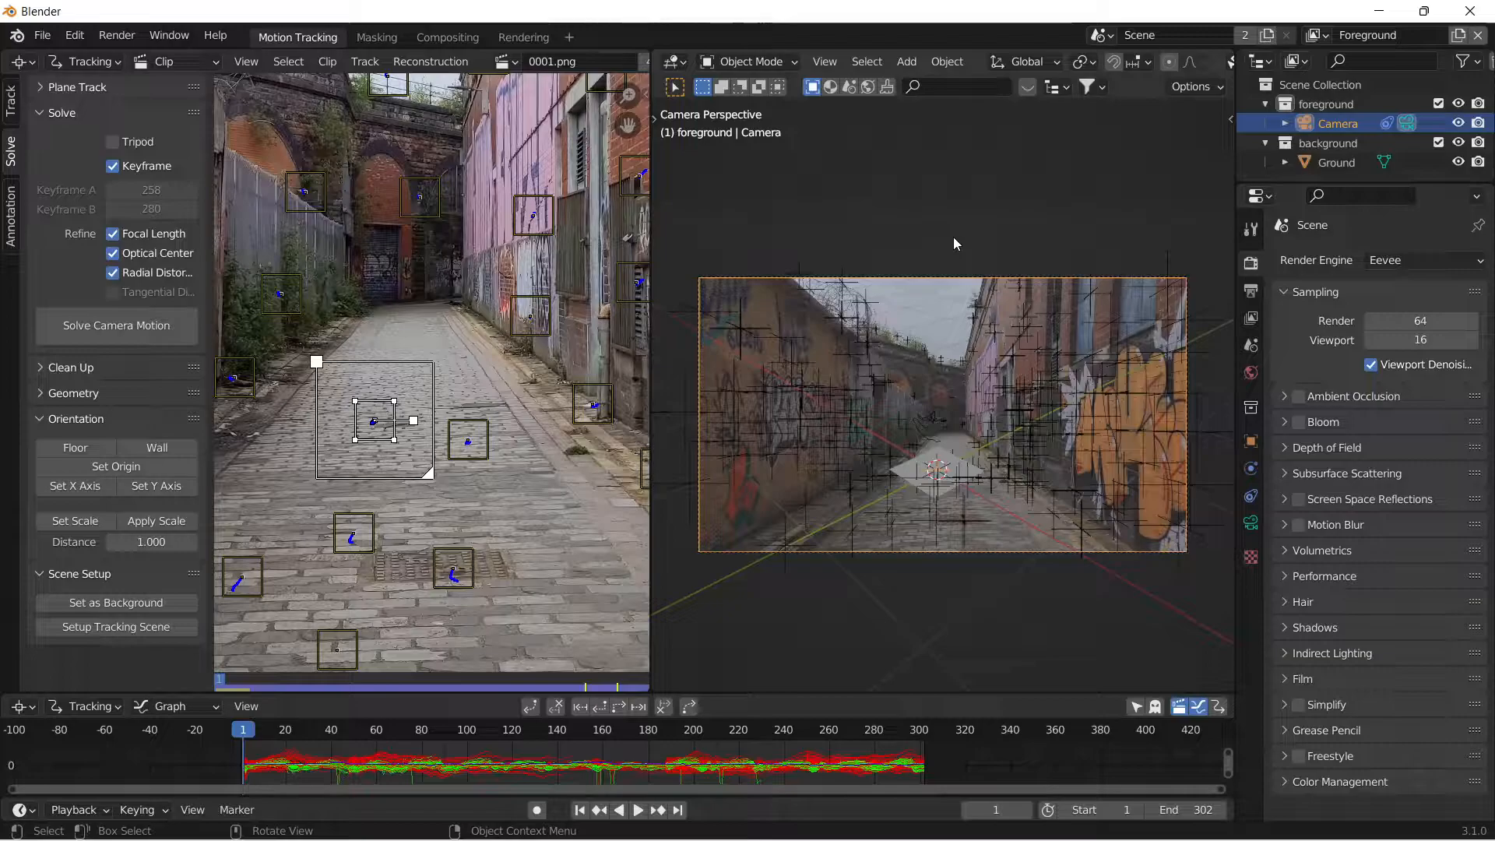
key(period)
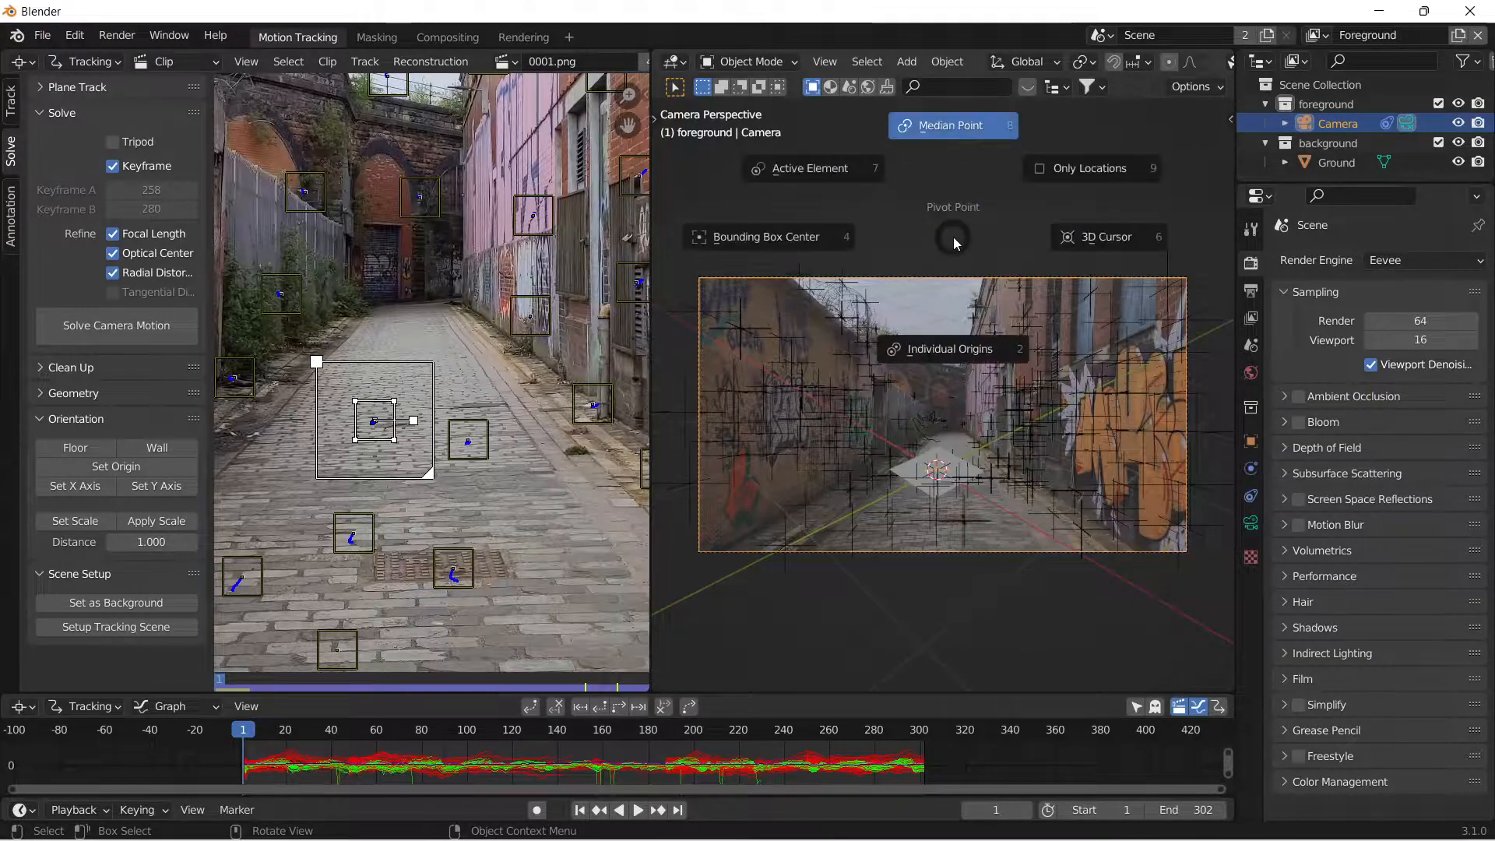
click(1104, 237)
key(r)
key(z)
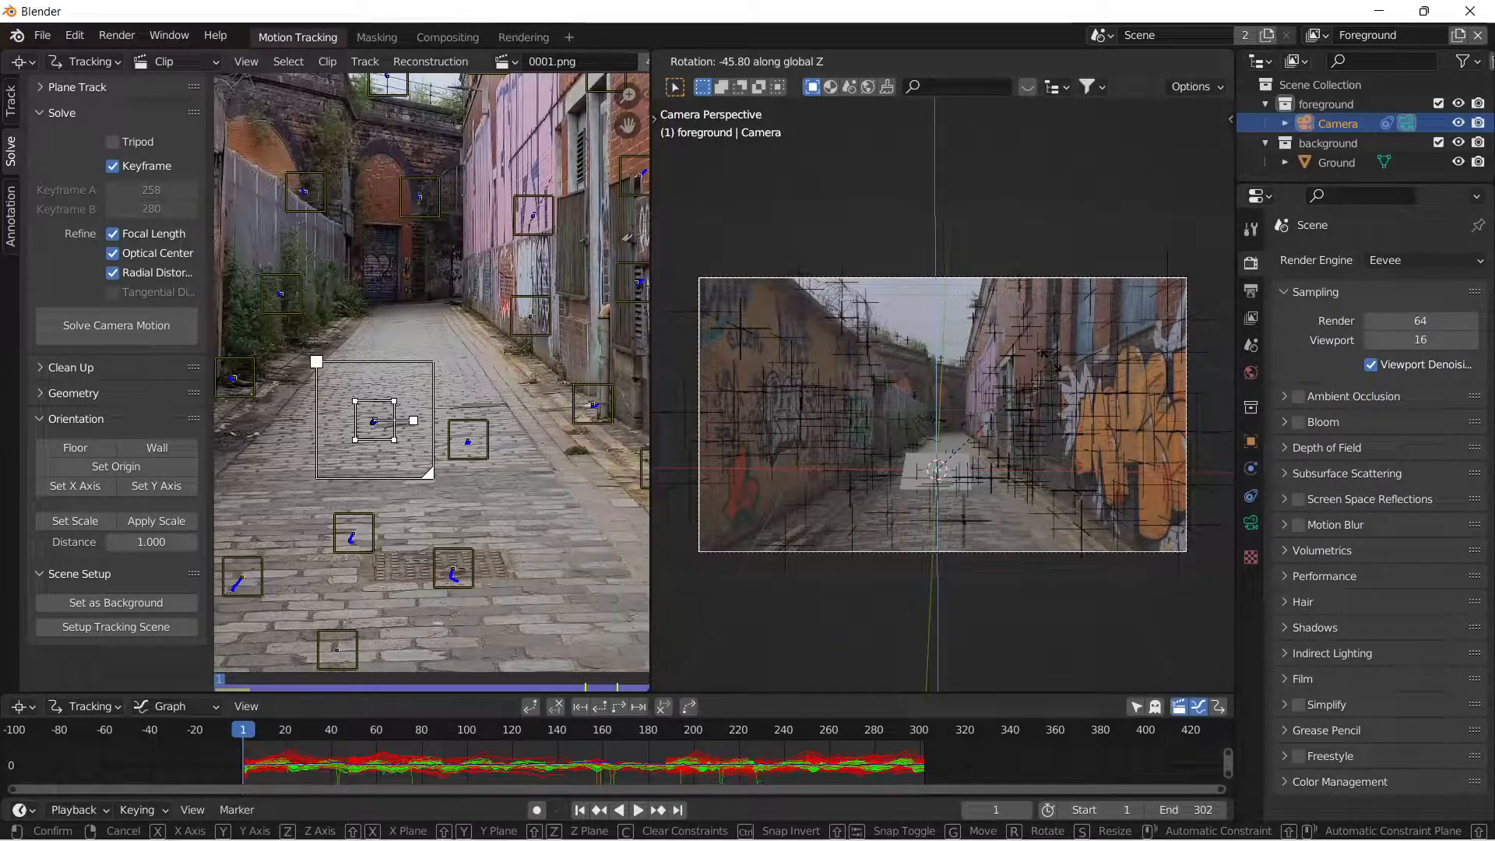
click(1101, 379)
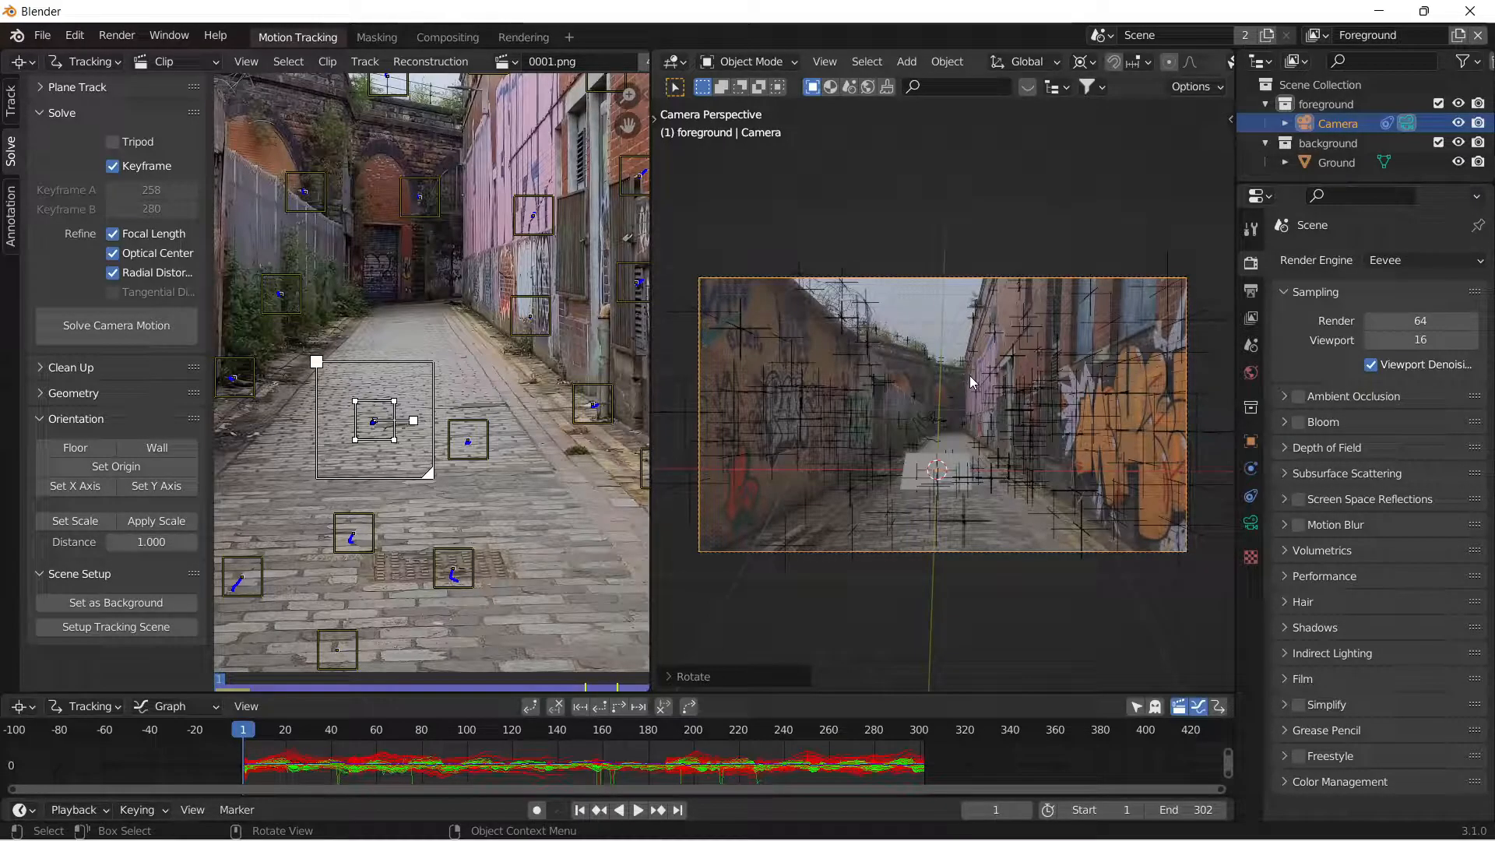
click(961, 468)
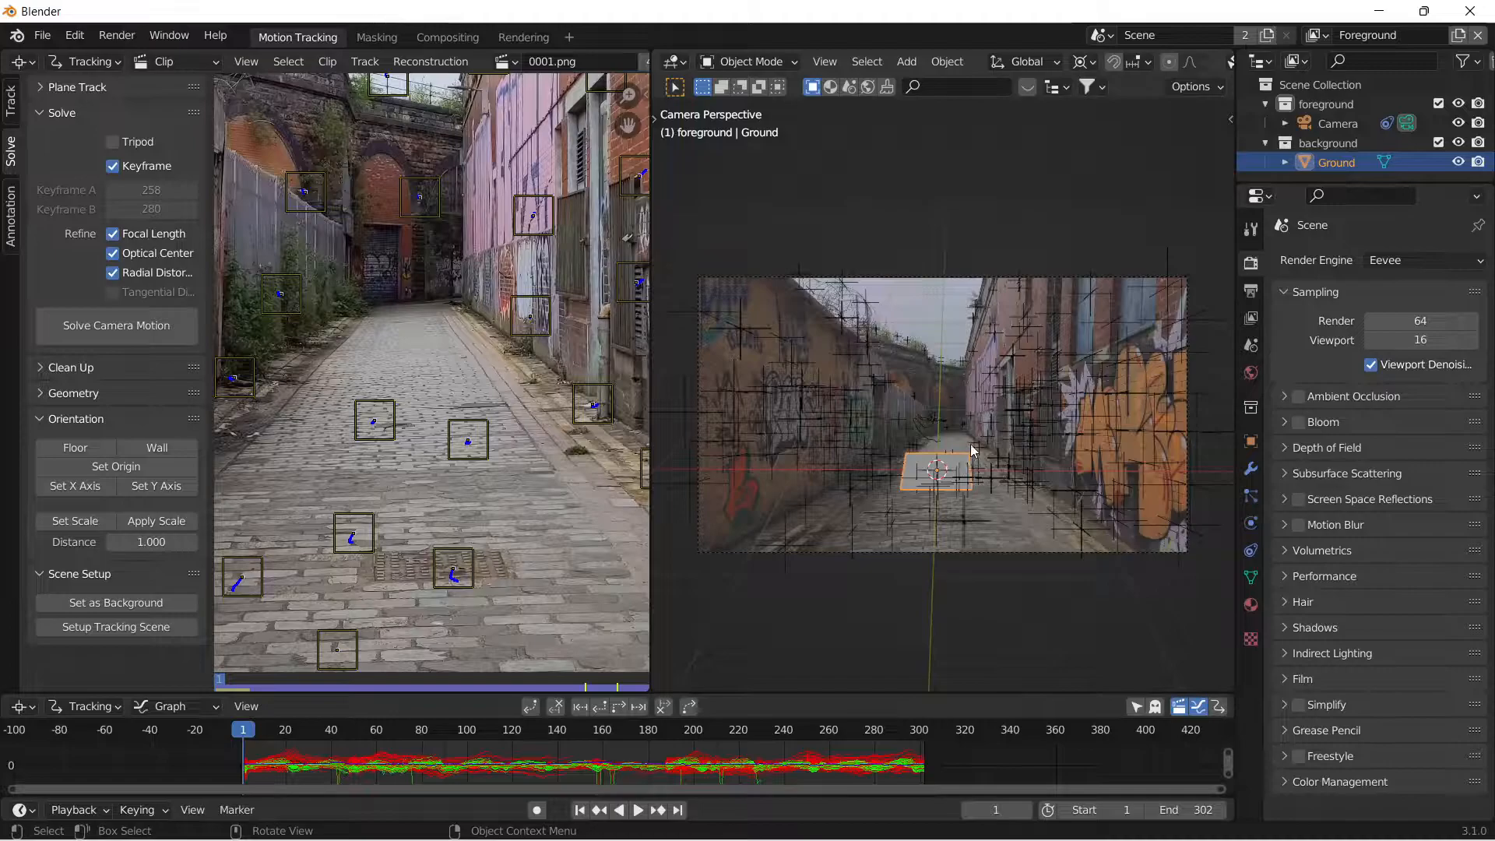
key(s)
key(y)
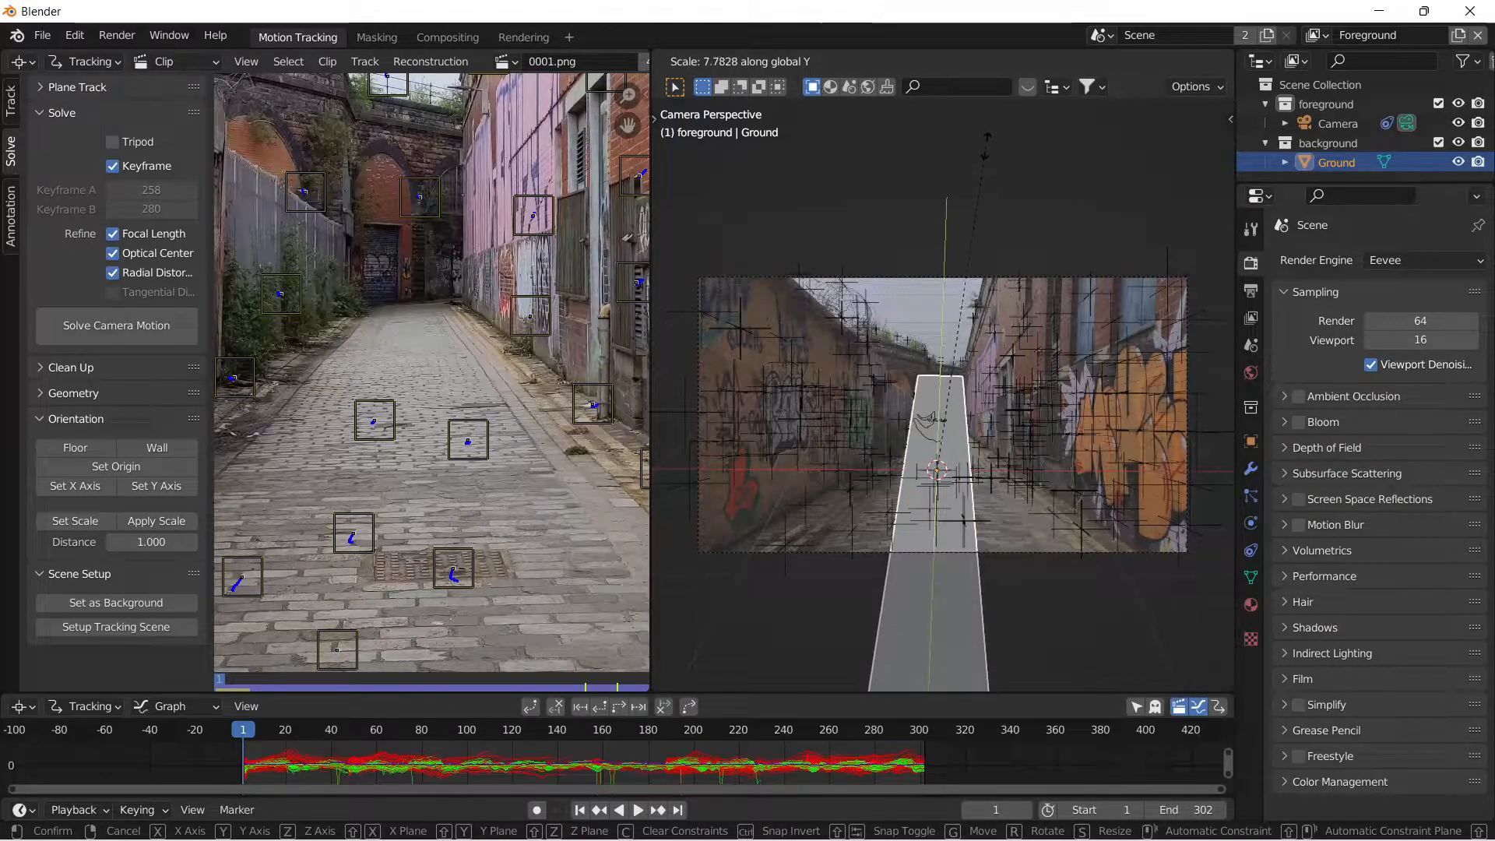
key(Escape)
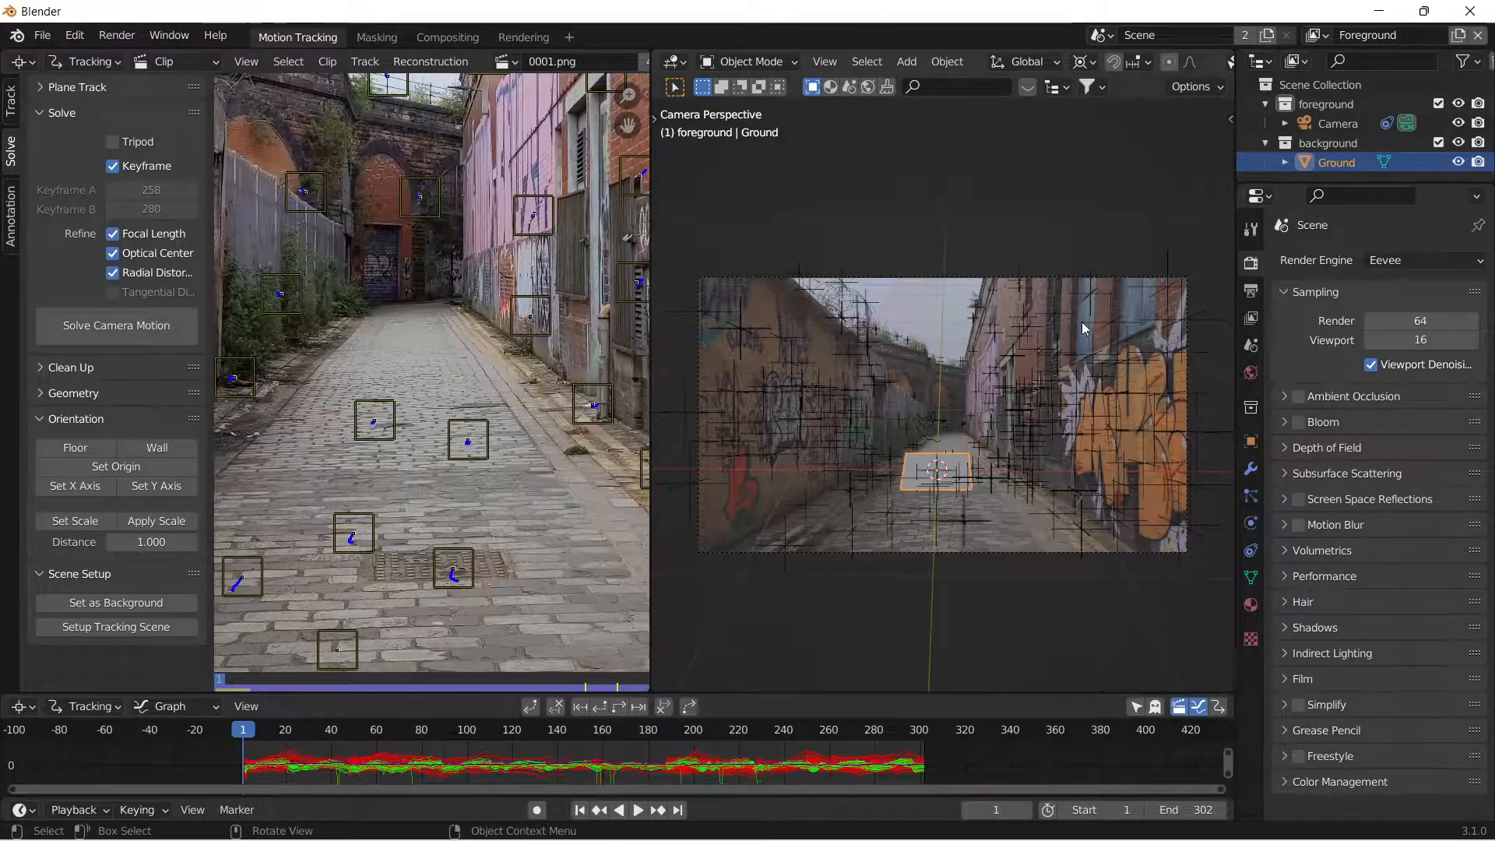
Rotate the camera around the global X axis to level the ground plane with the street surface.
click(973, 269)
key(r)
key(y)
key(x)
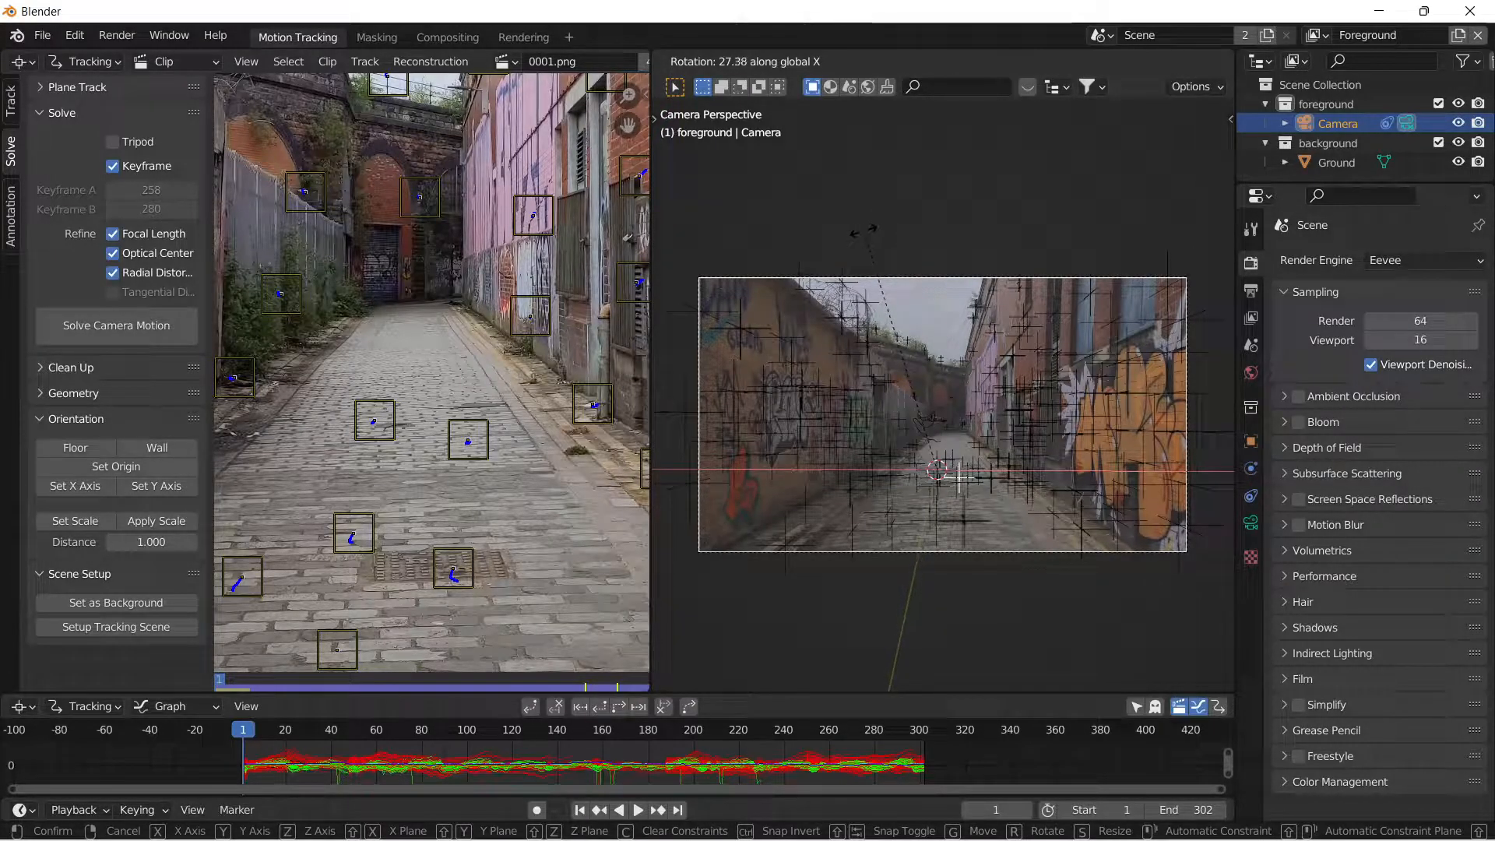
click(960, 477)
scroll(970, 472, up, 3)
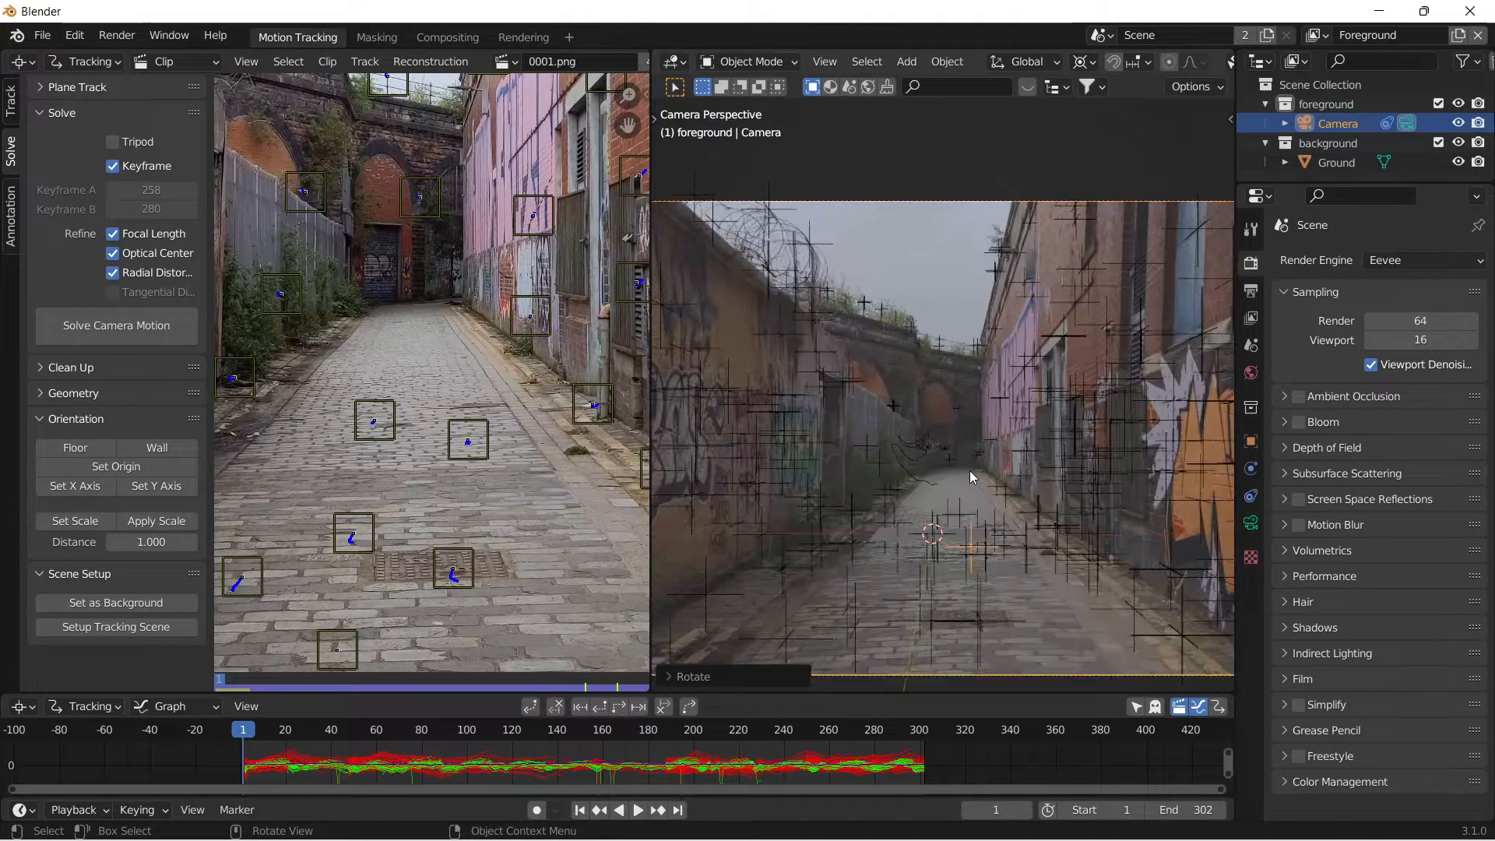
Fine-tune the camera's rotation slightly around the global X axis and the global Y axis.
key(r)
key(x)
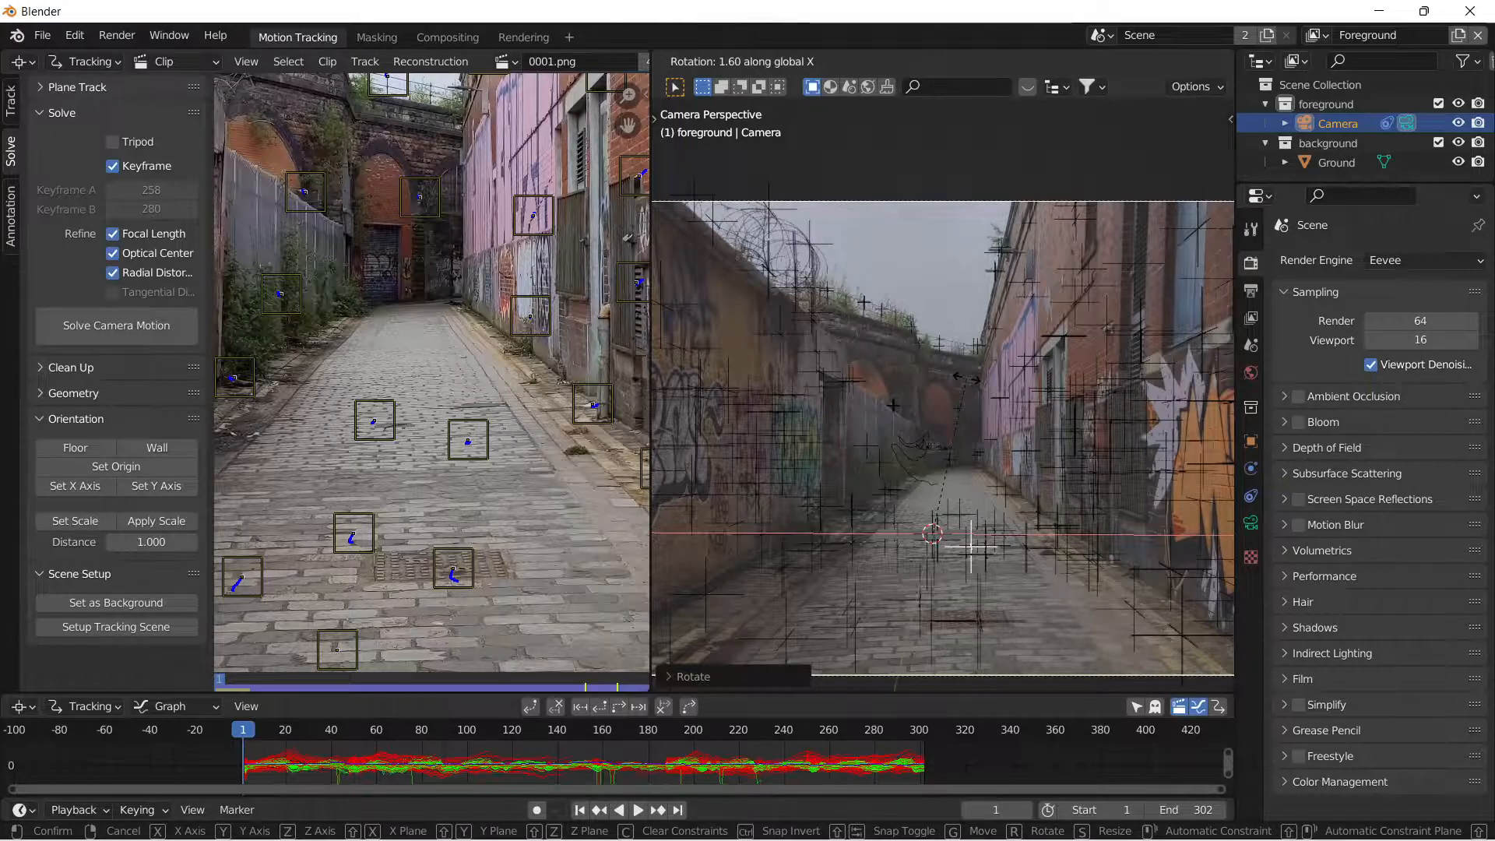
click(968, 387)
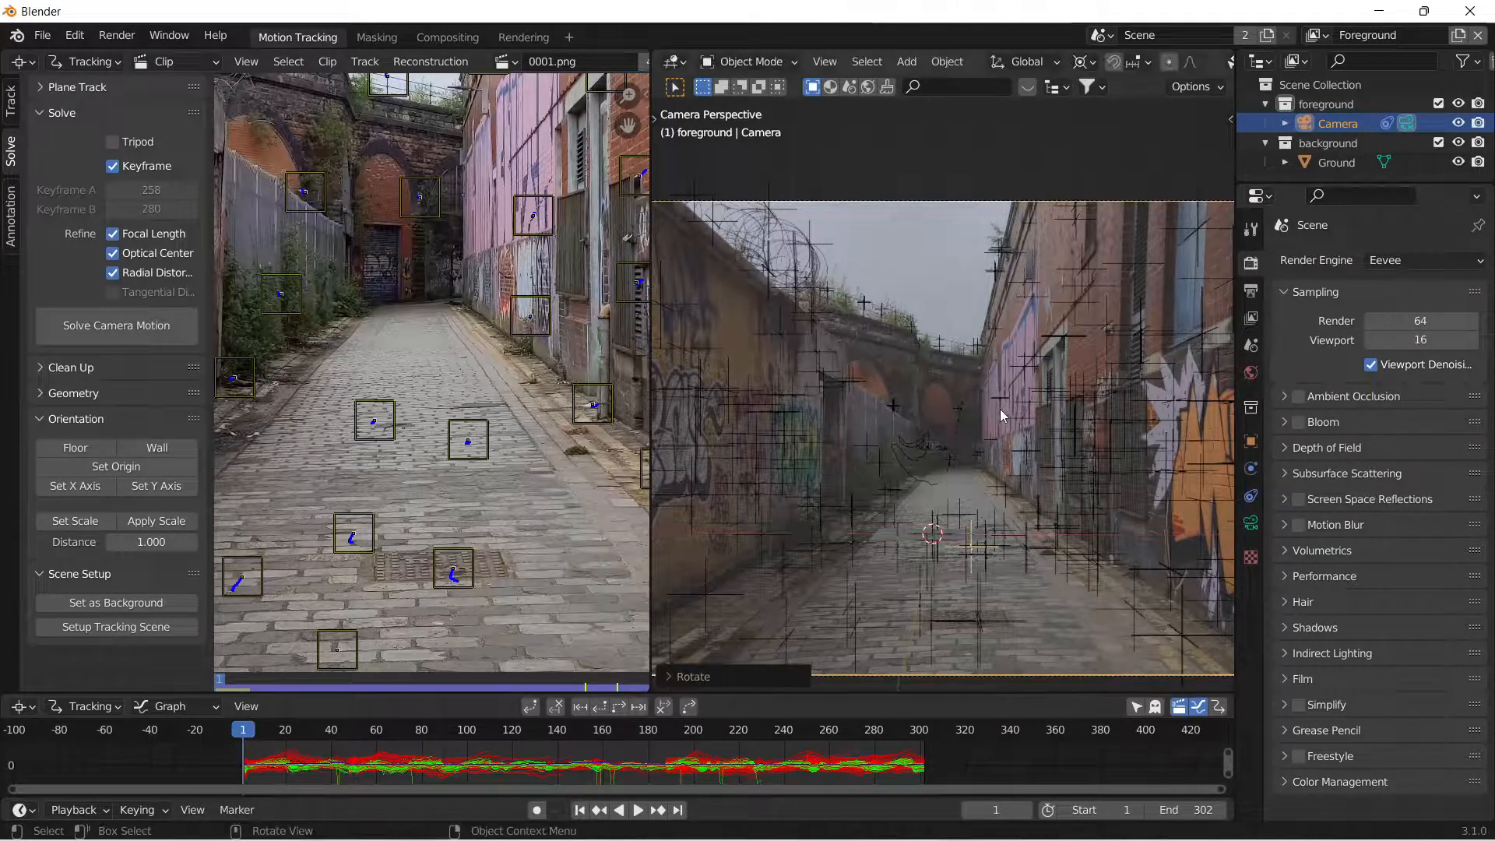
key(r)
key(y)
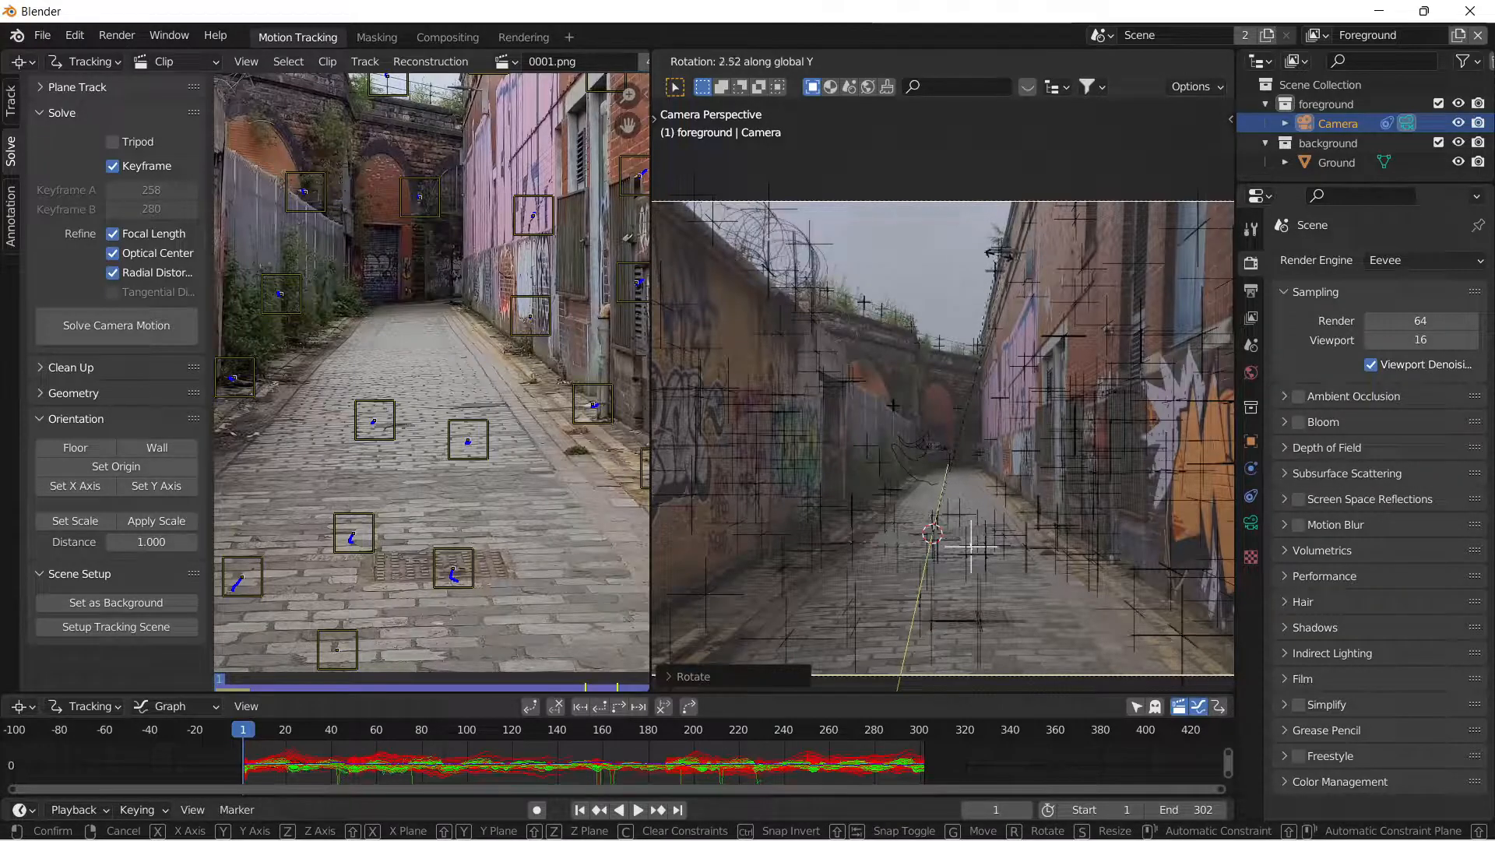
click(973, 413)
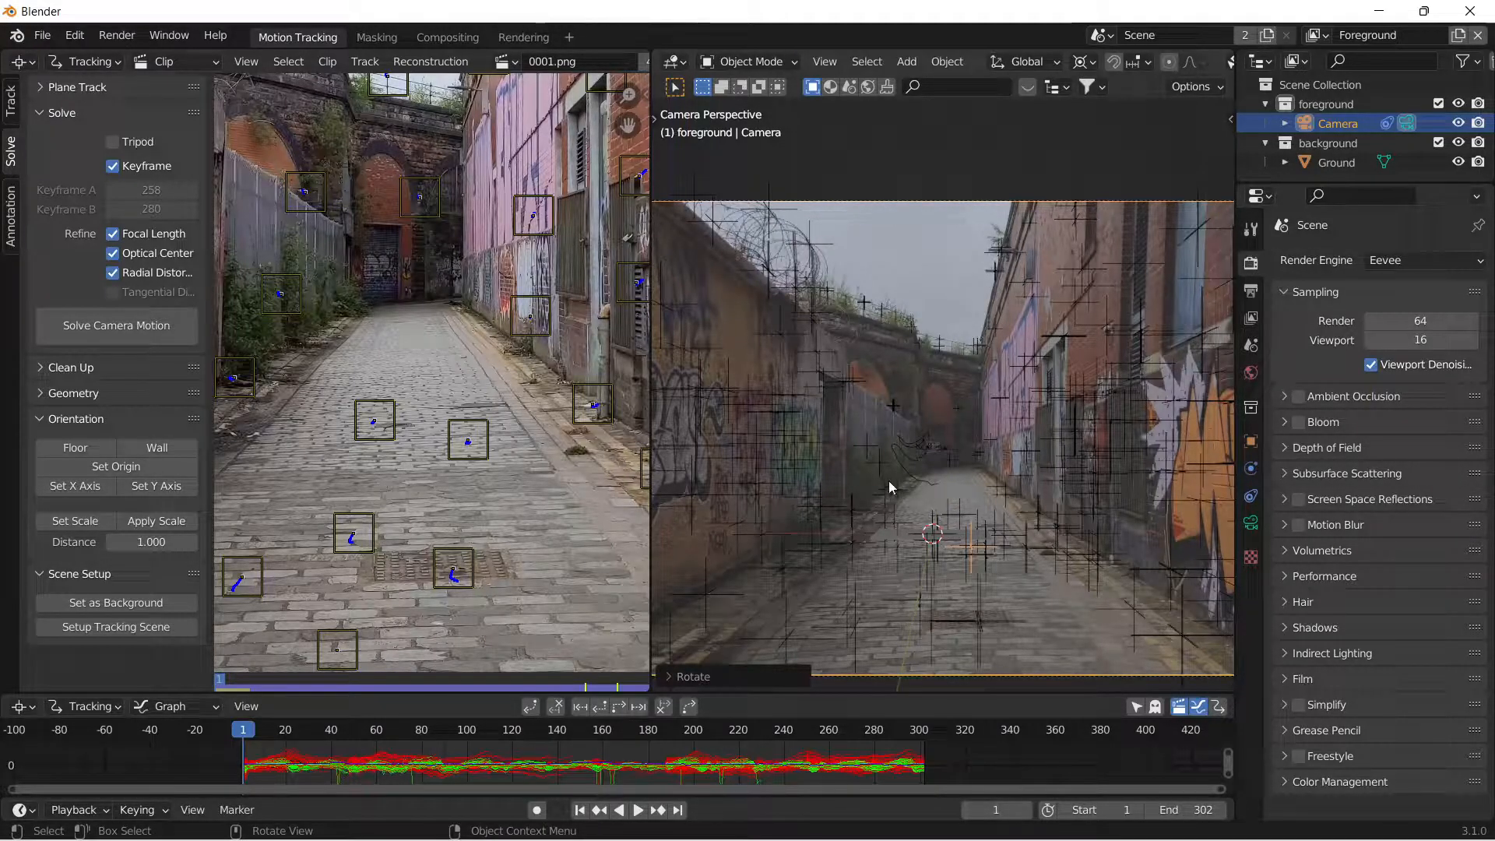
scroll(905, 441, down, 3)
scroll(928, 425, up, 3)
click(958, 539)
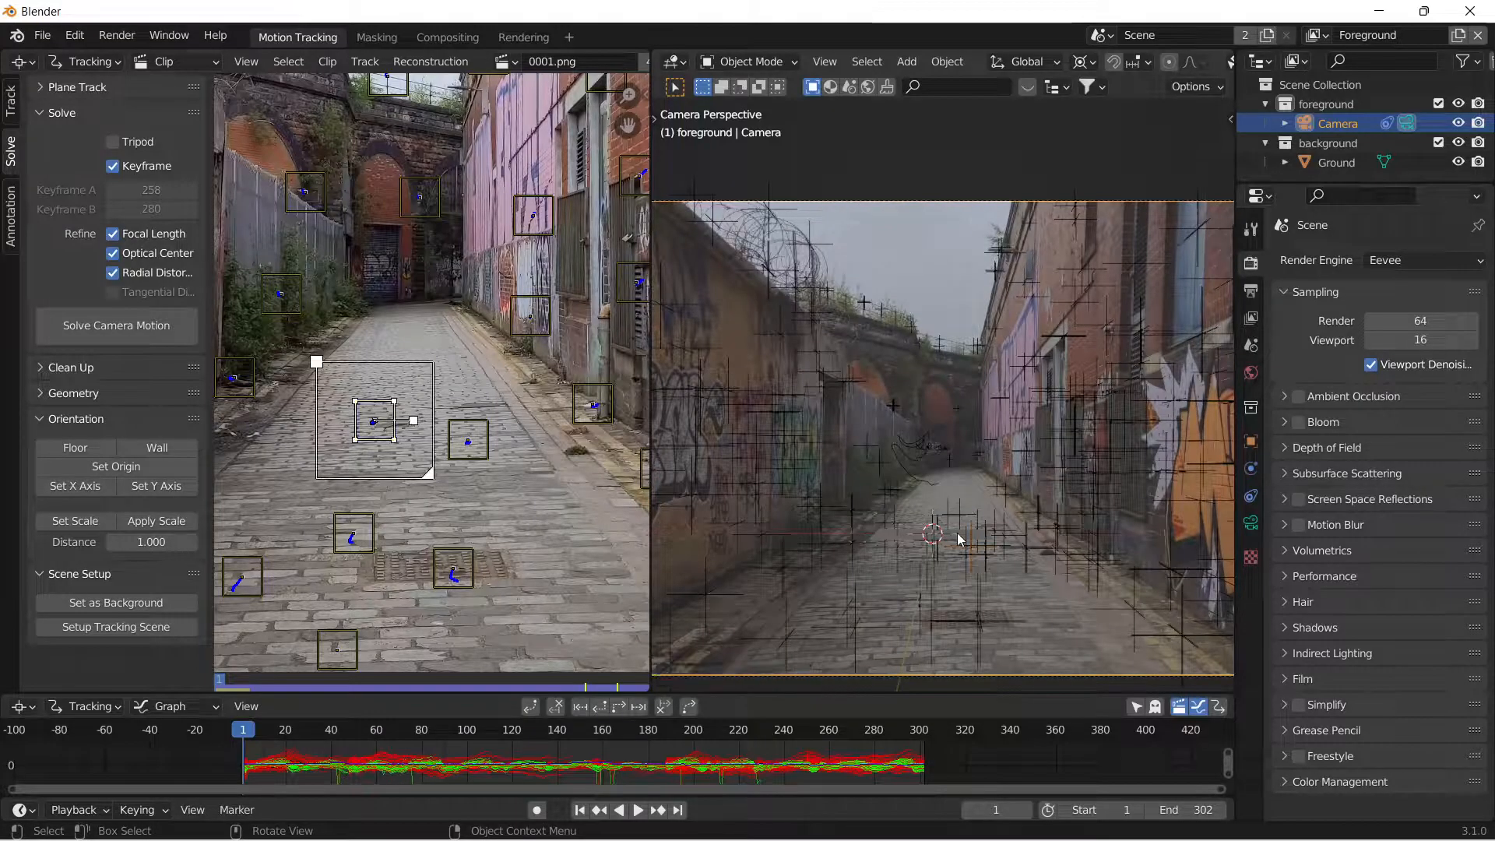
click(958, 538)
key(s)
key(y)
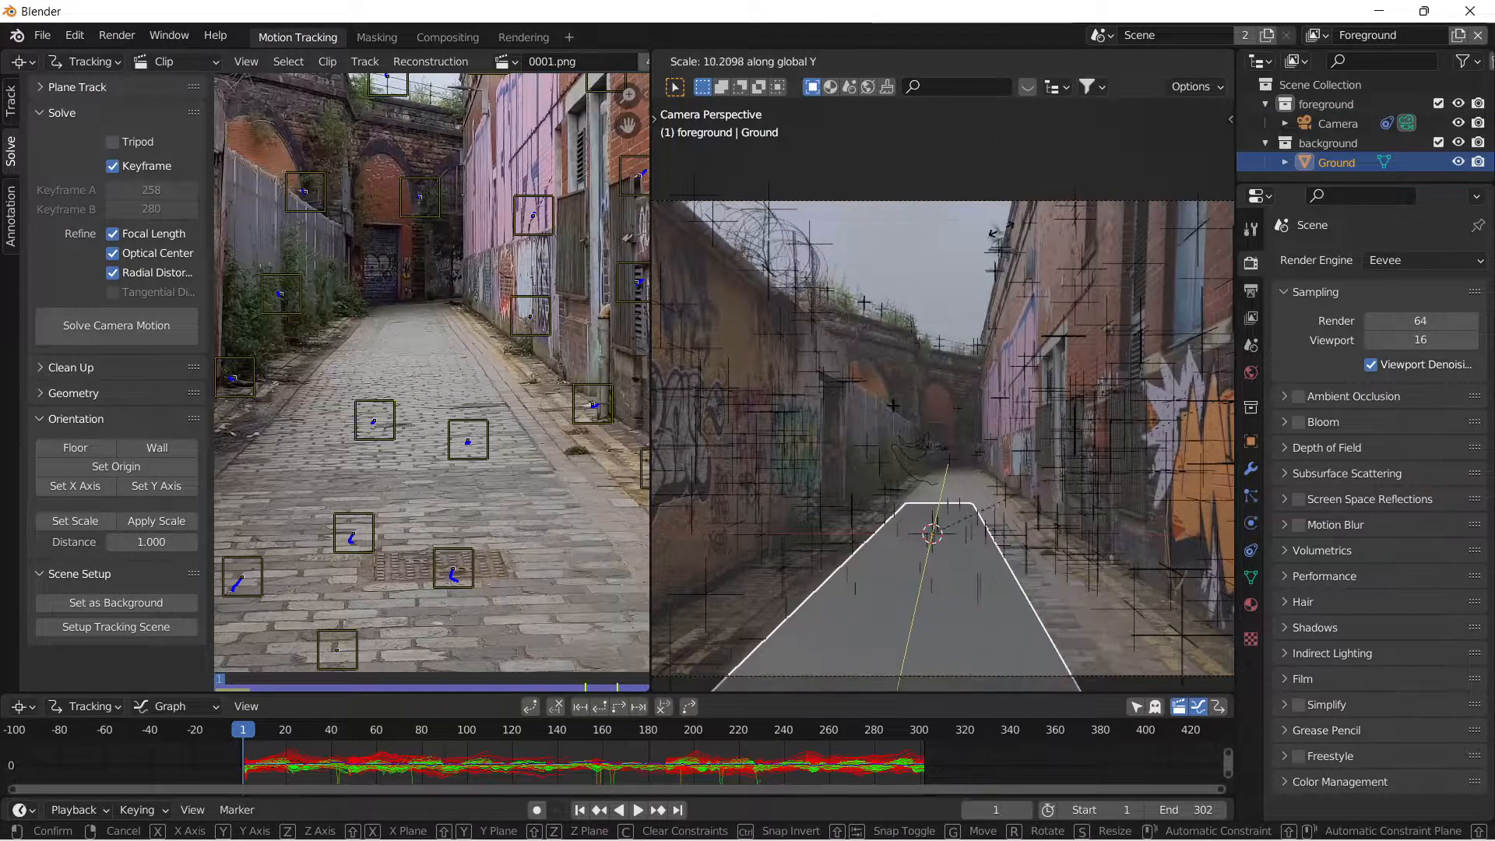
right_click(957, 462)
Enter edit mode on the ground plane, hide the 3D viewport's tool settings bar and return to the camera view.
scroll(950, 539, up, 1)
key(Tab)
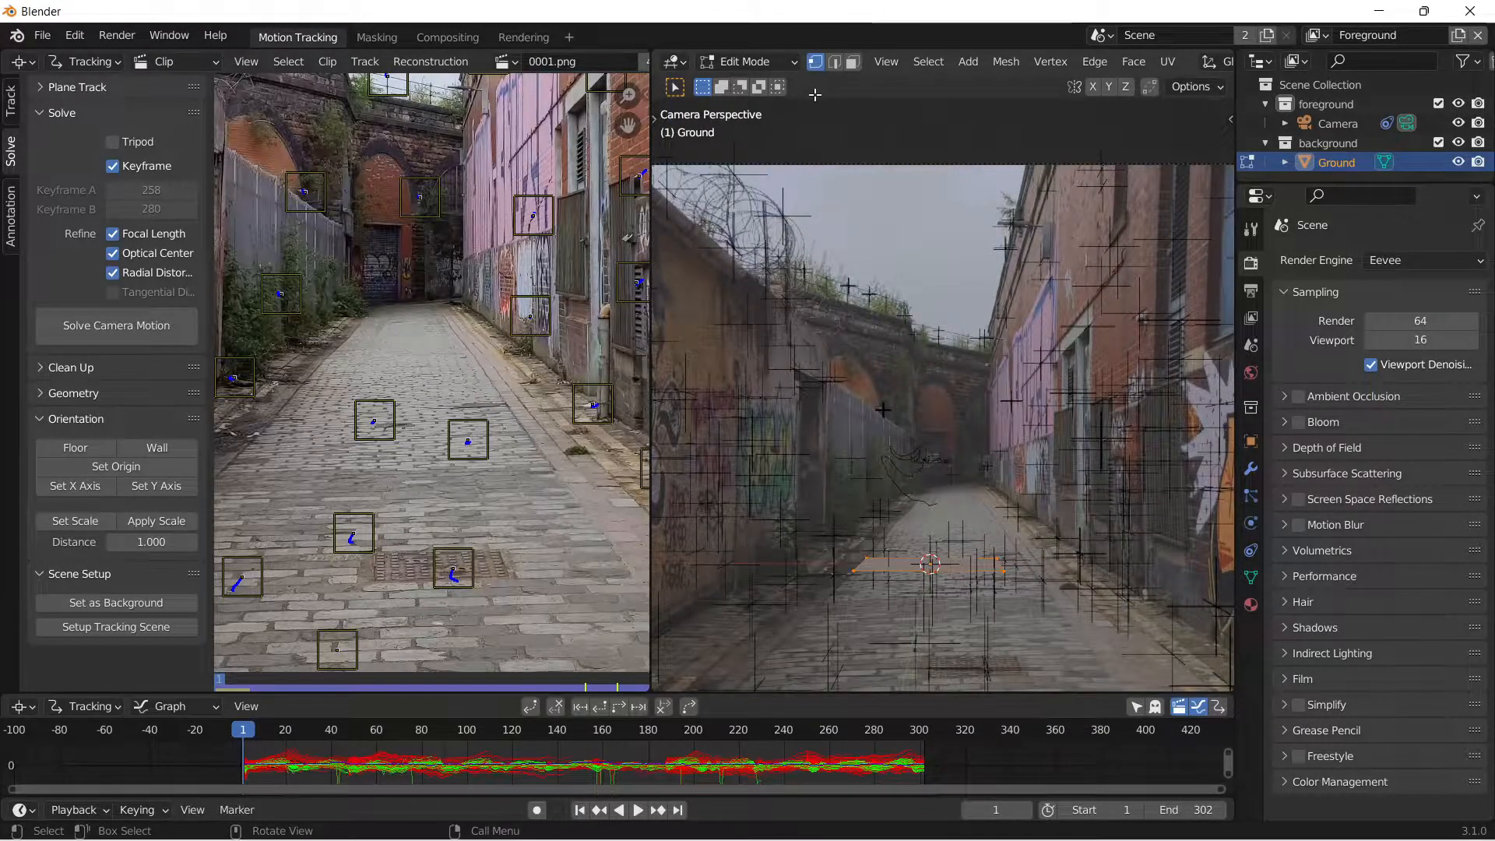
middle_drag(815, 95, 818, 165)
drag(692, 60, 704, 60)
drag(1234, 55, 663, 59)
click(683, 62)
click(730, 115)
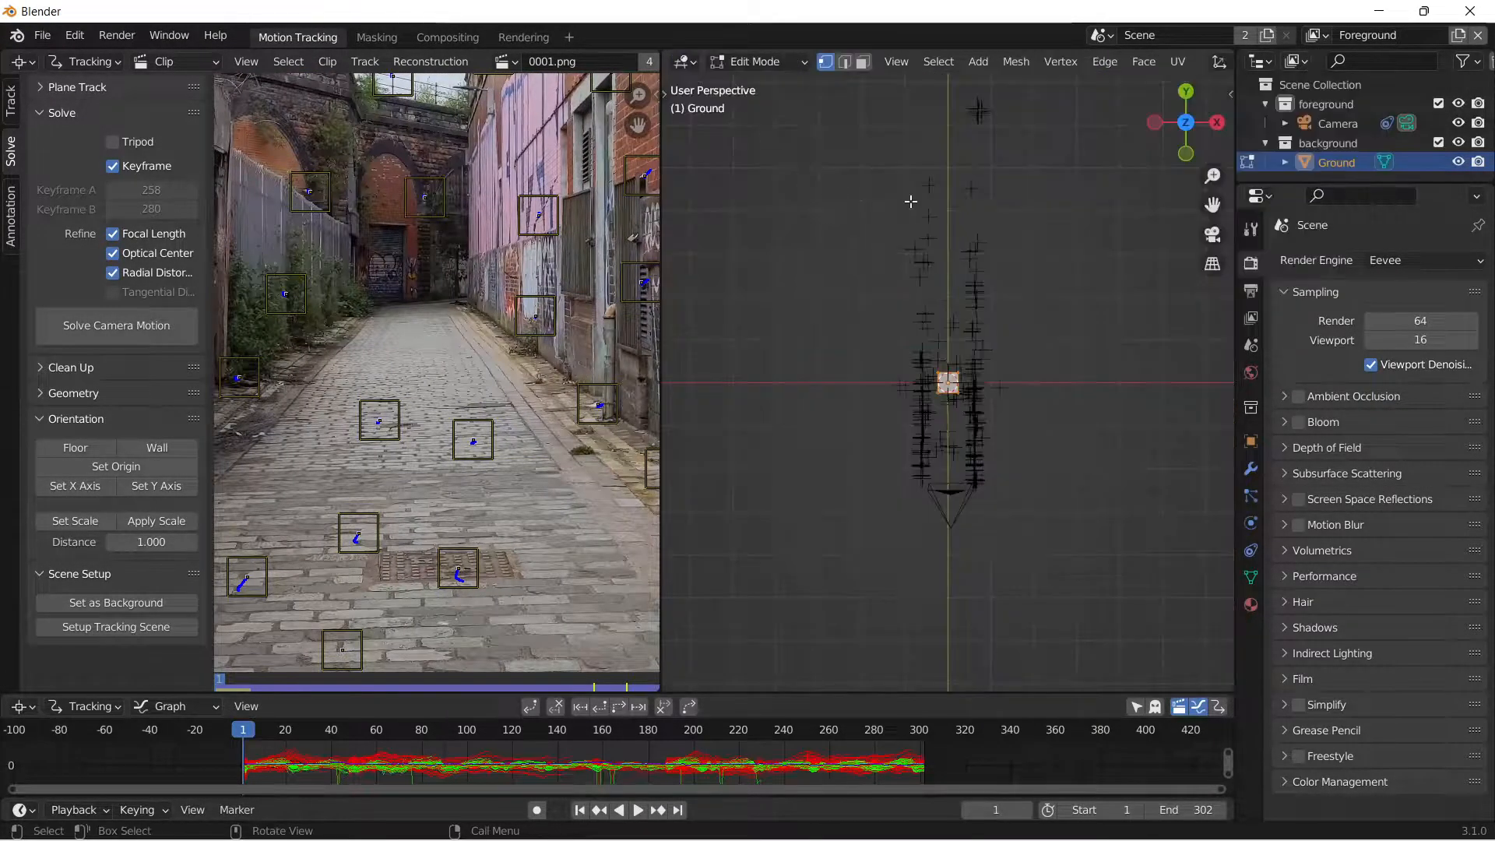
click(1212, 234)
scroll(1018, 371, up, 5)
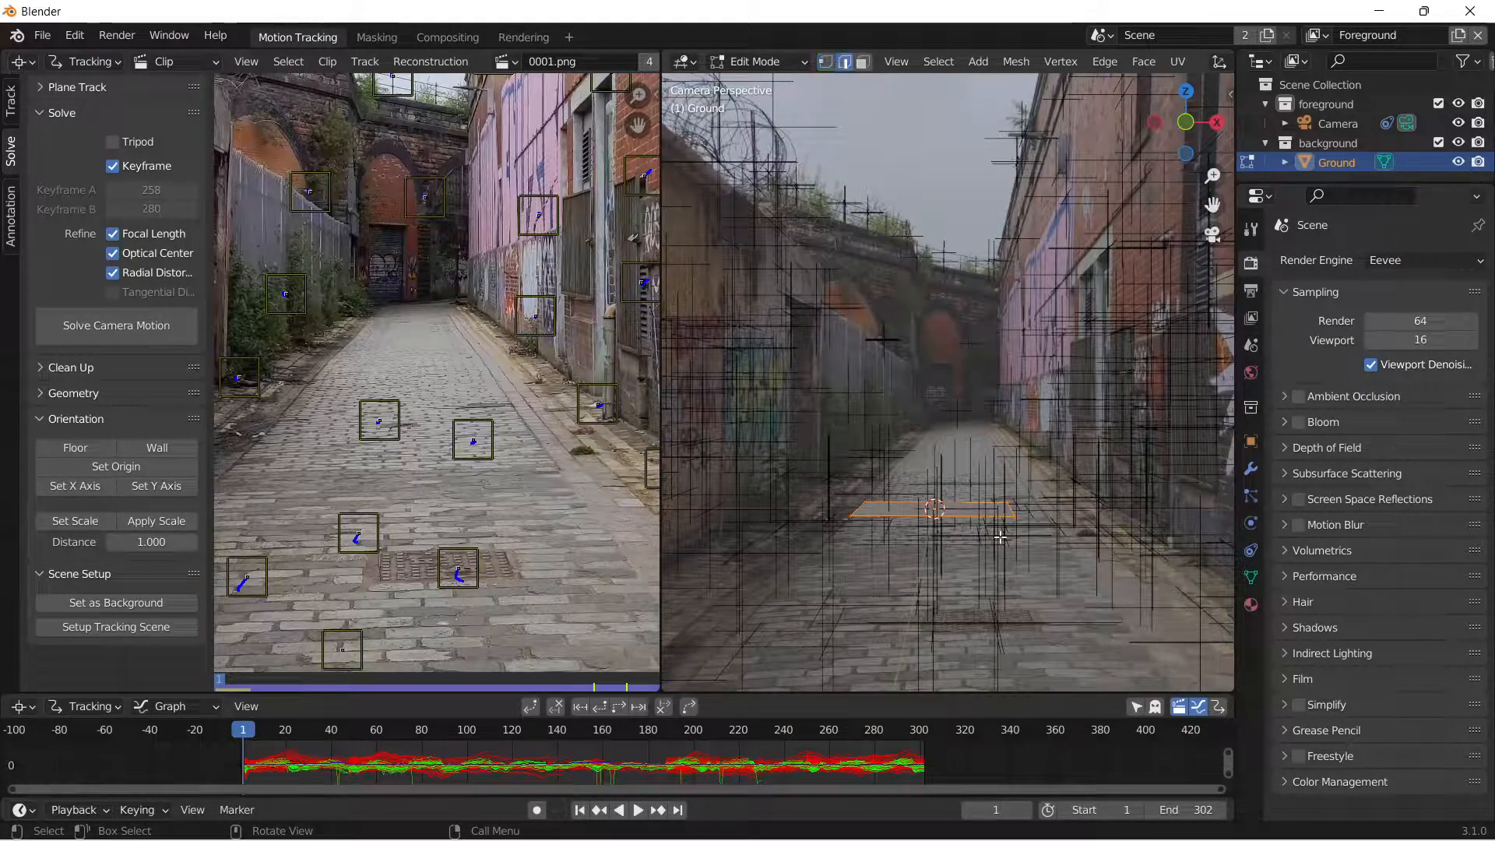
Extend the ground plane along global Y by moving its far edge down the alley and its near edge past the camera frame.
click(987, 502)
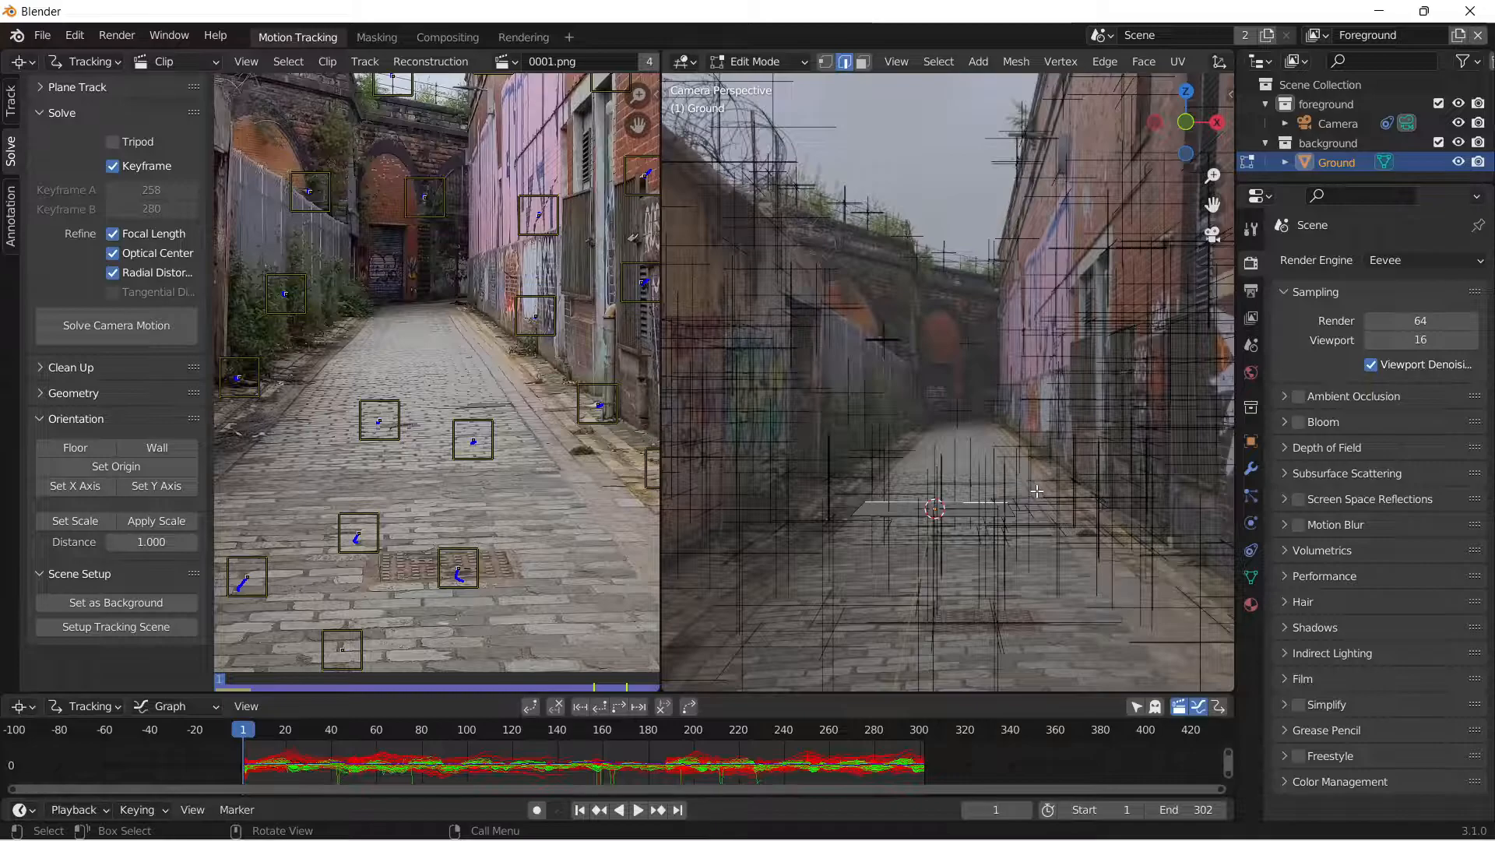
key(g)
key(y)
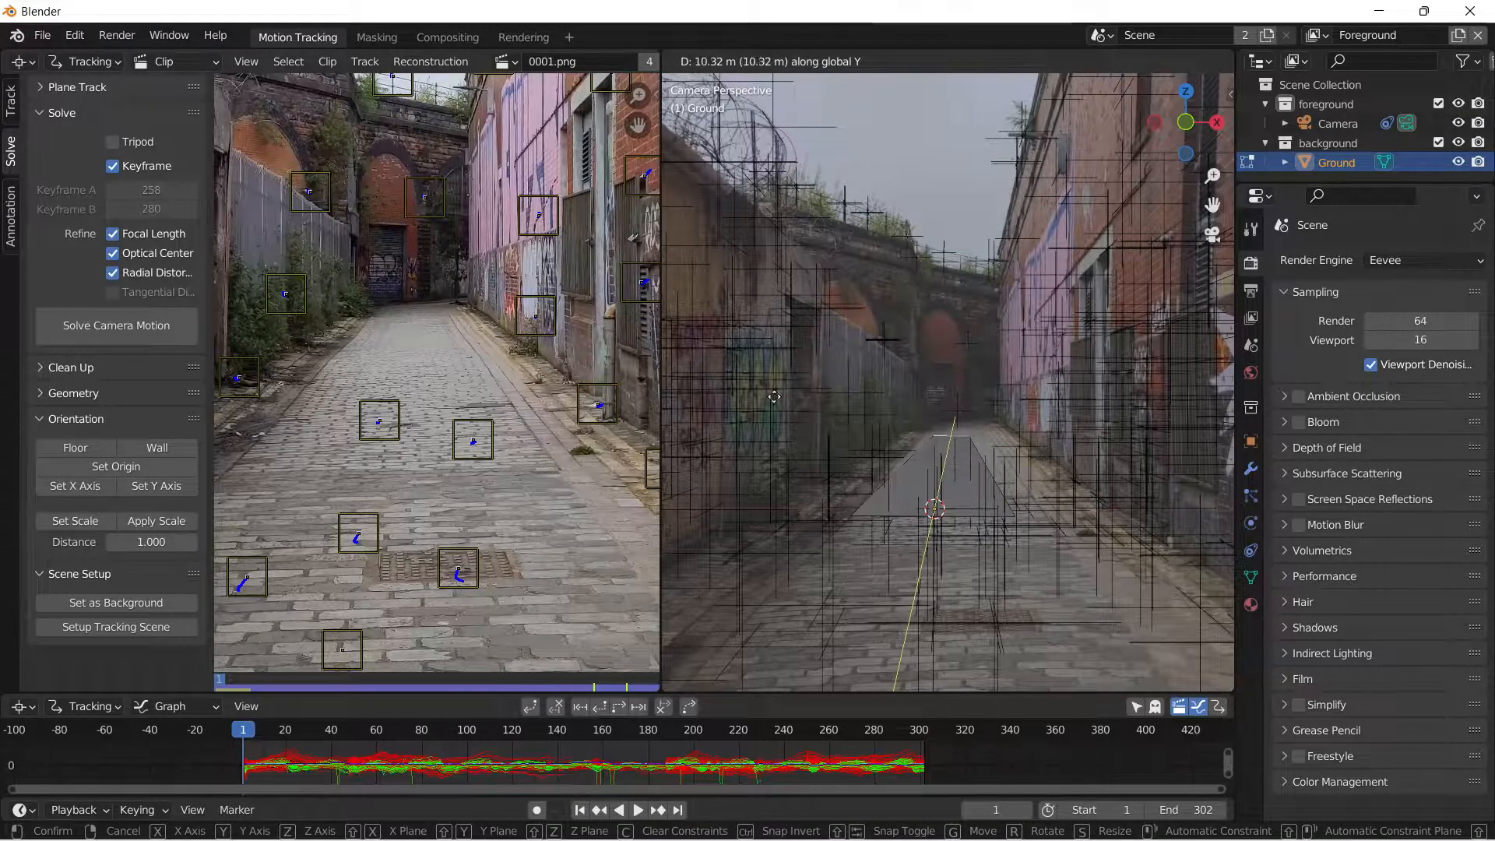
click(1026, 494)
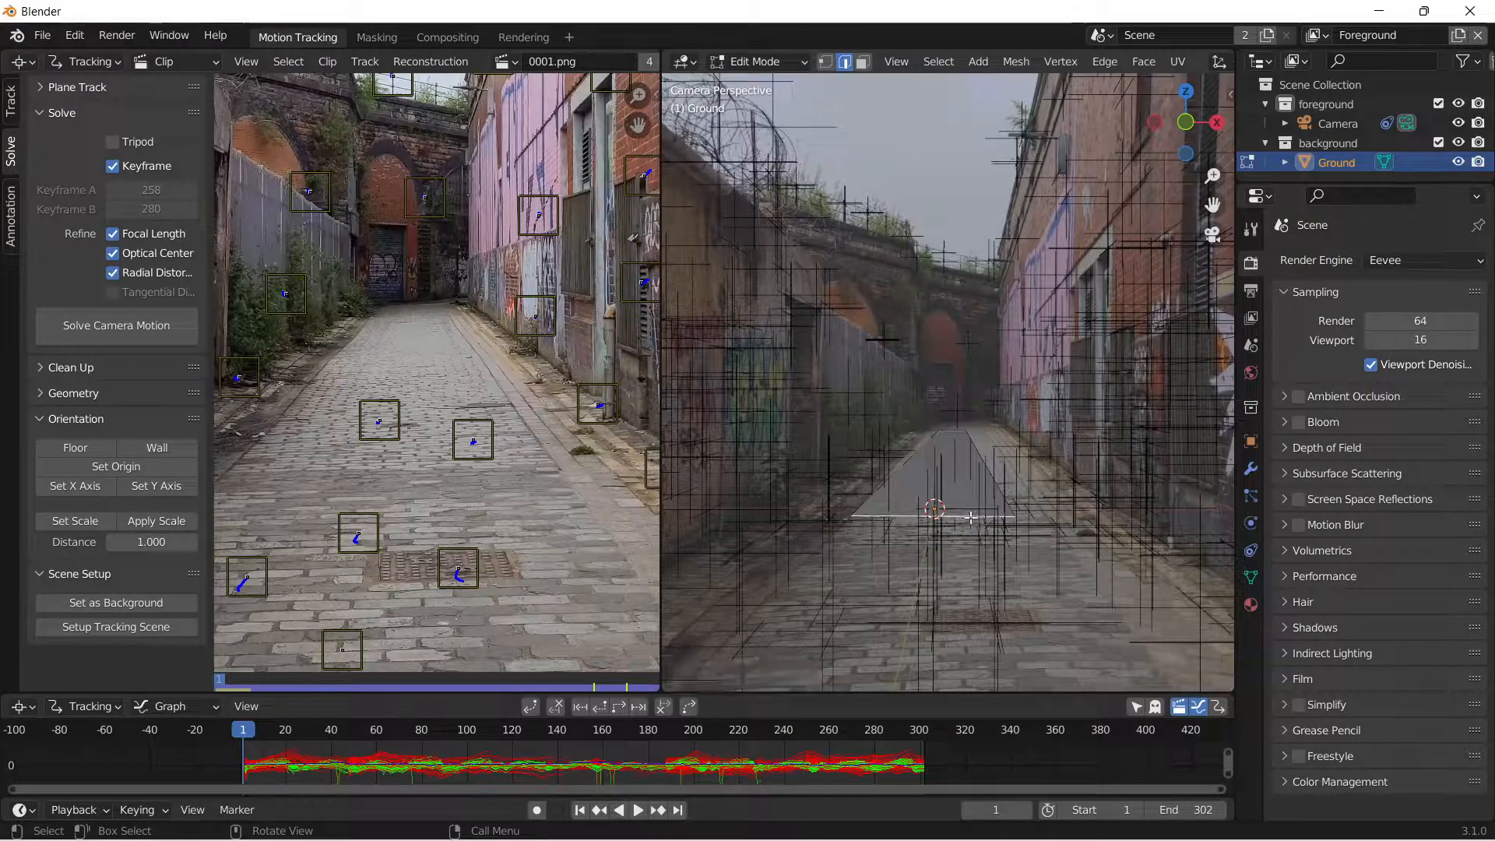
key(g)
key(y)
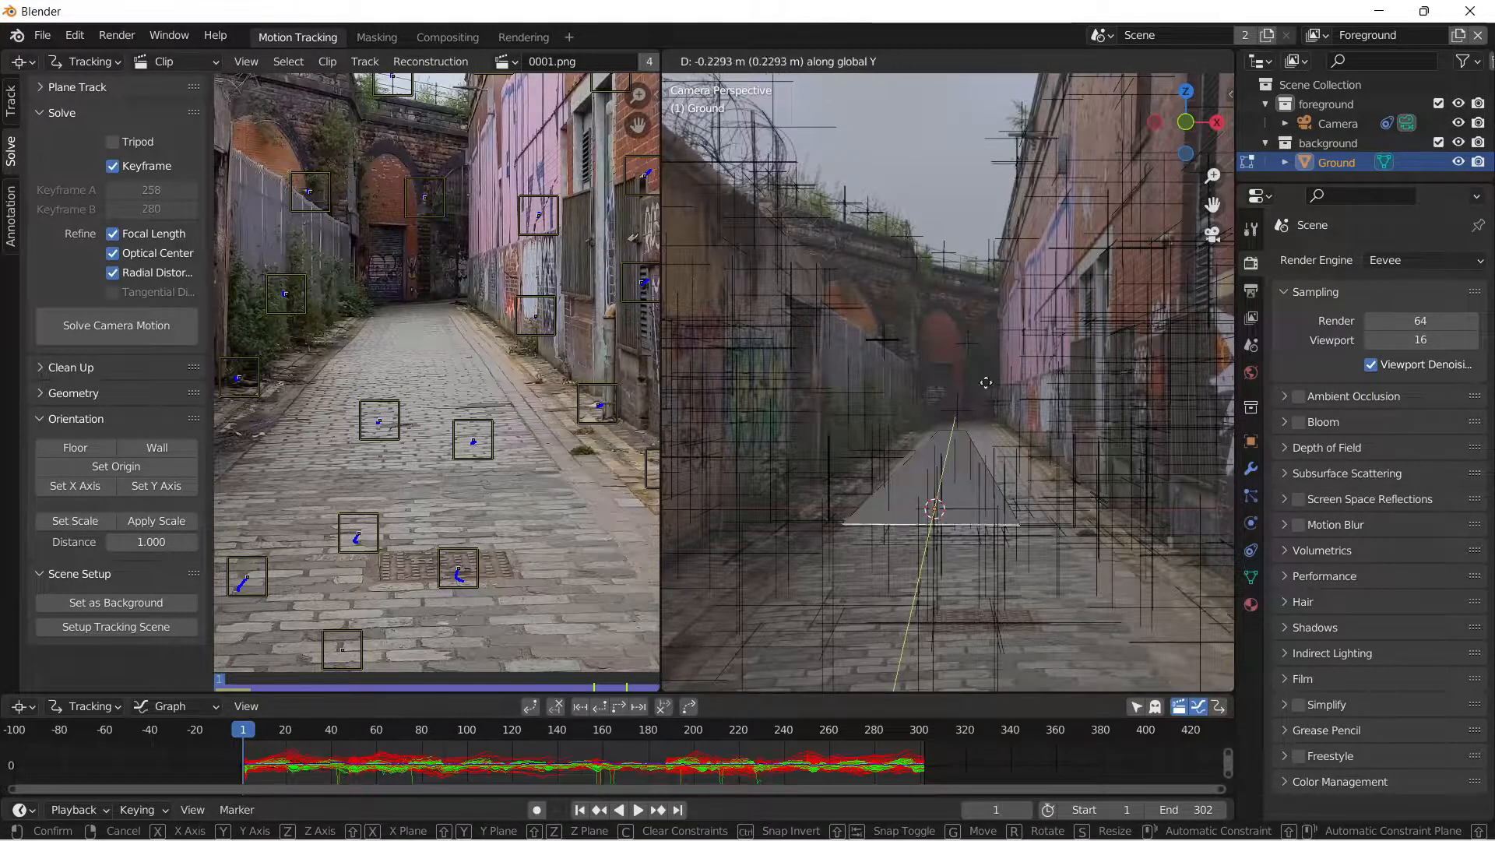
click(927, 246)
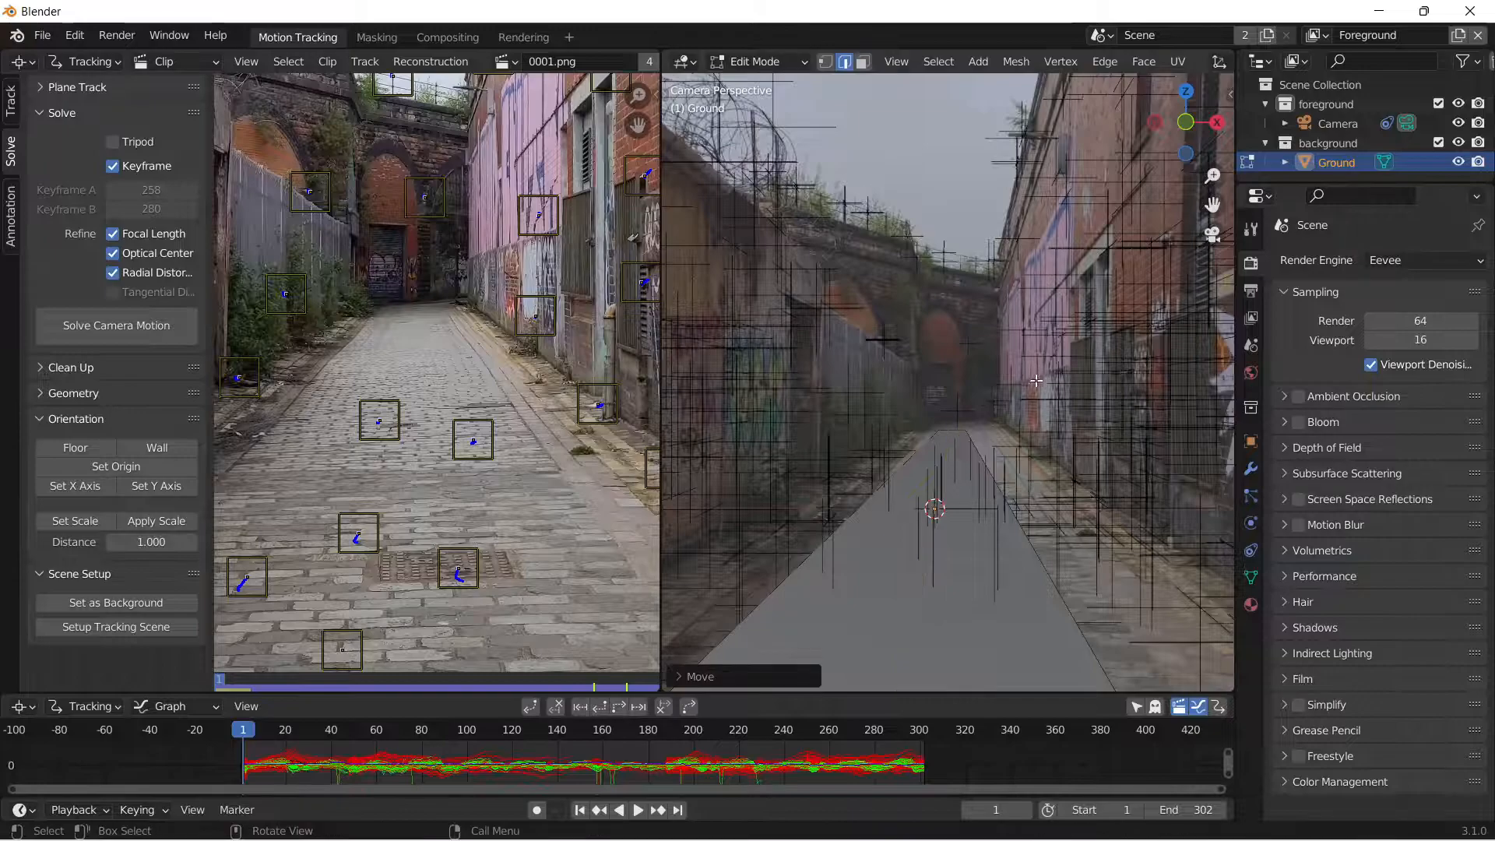
Move the ground plane's right edge about 0.31 m outward along global X towards the foot of the right wall.
scroll(1039, 385, down, 2)
click(1012, 514)
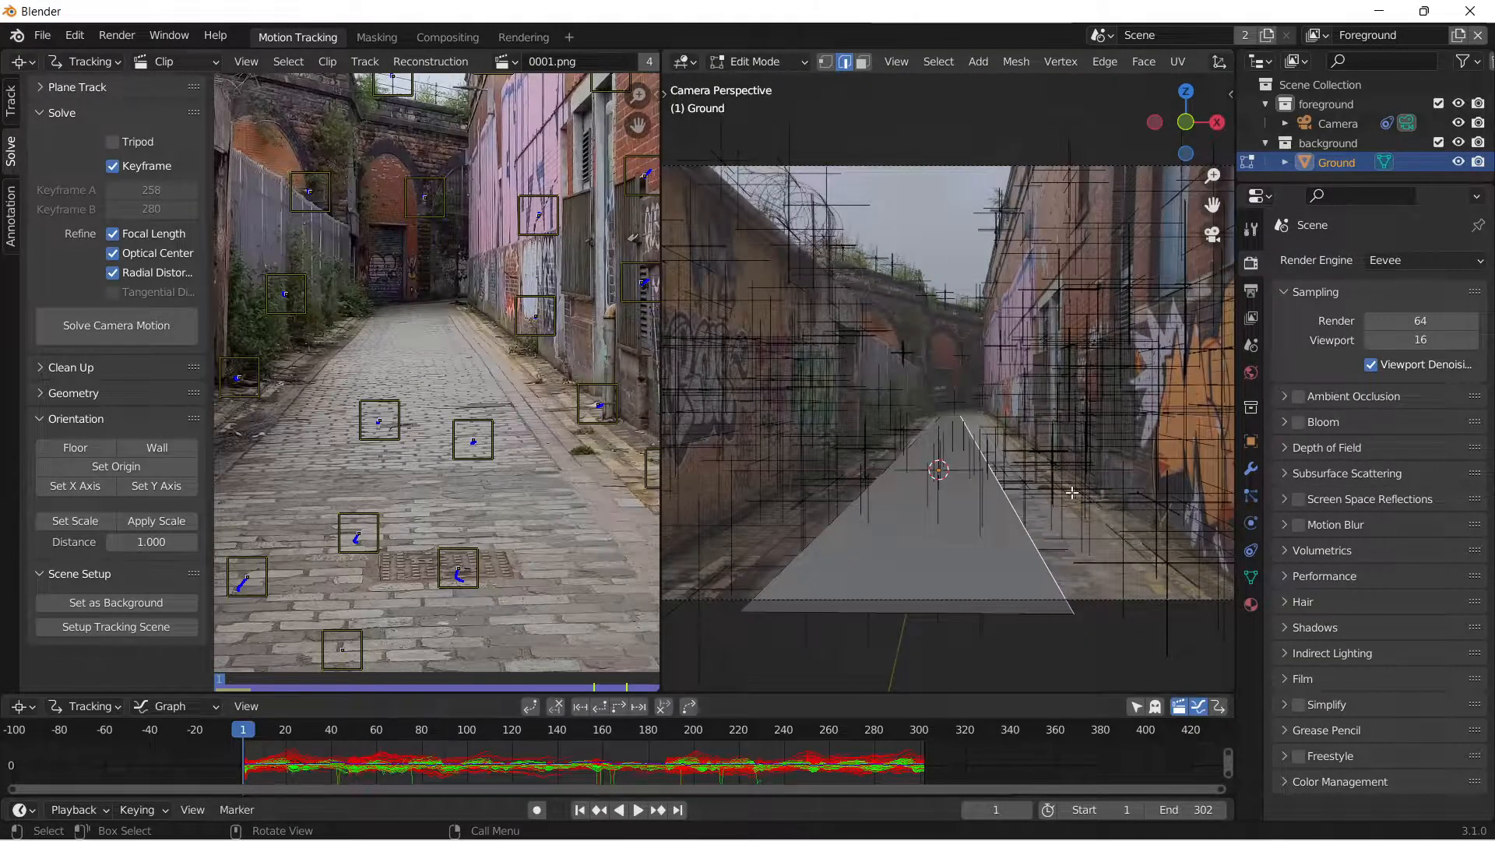
key(g)
key(x)
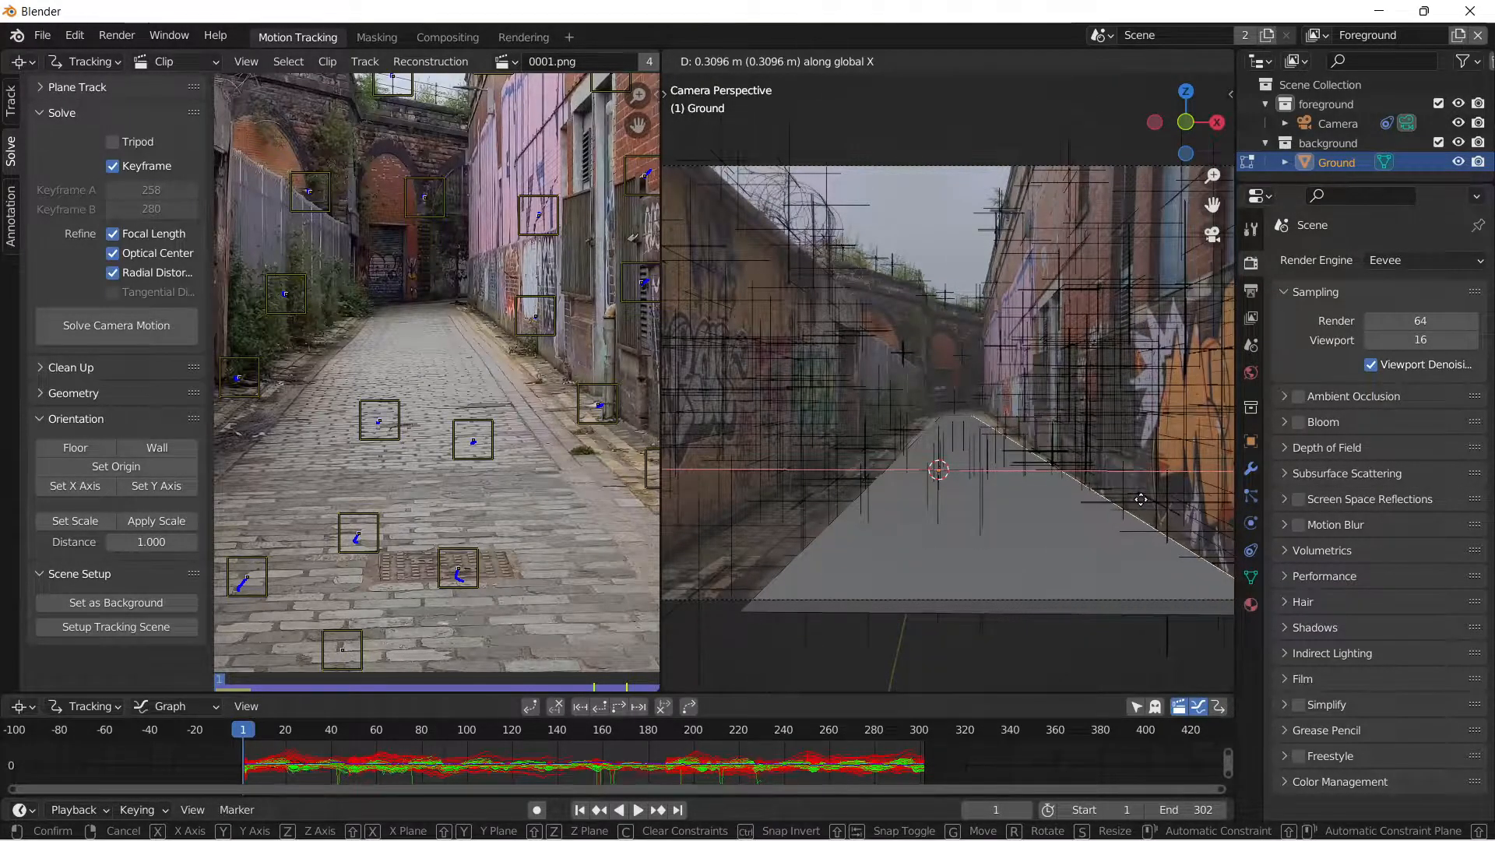
click(1144, 498)
Move the ground plane's left edge outward along global X to the foot of the left wall, then deselect it.
click(824, 532)
key(g)
key(x)
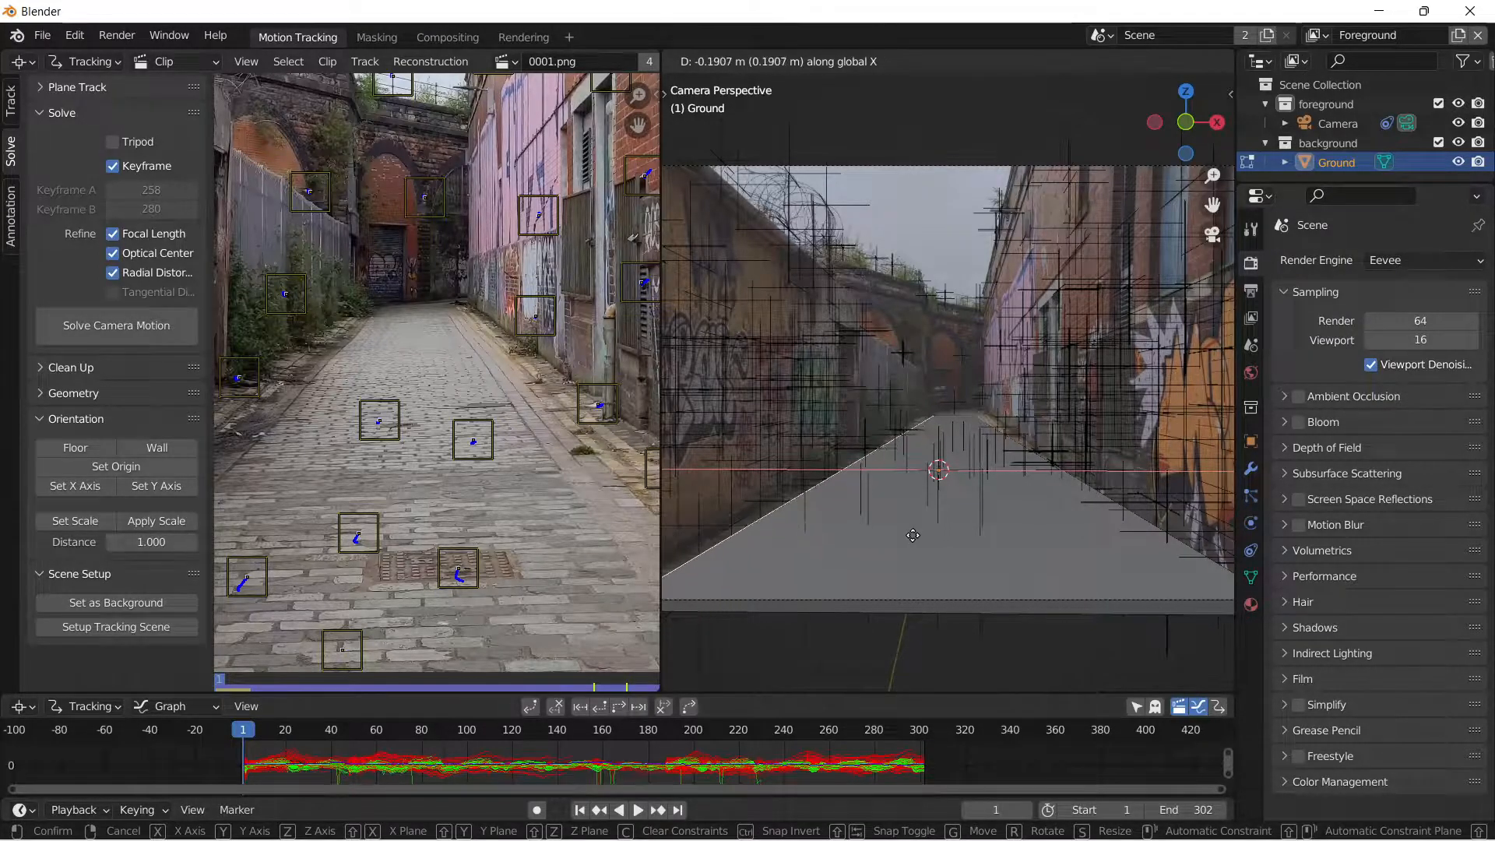
click(898, 539)
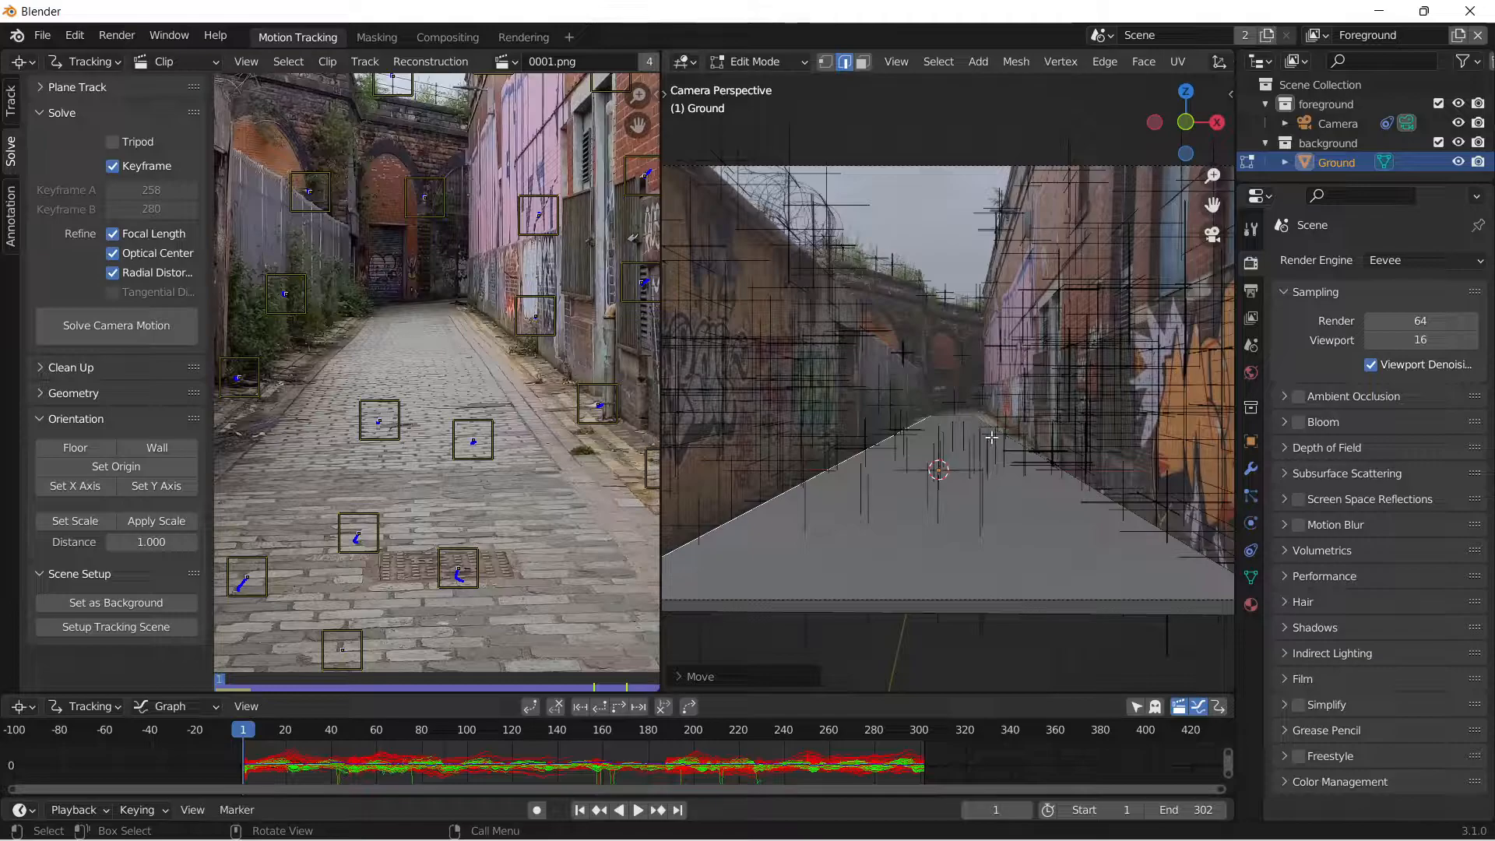
click(994, 426)
scroll(960, 346, down, 4)
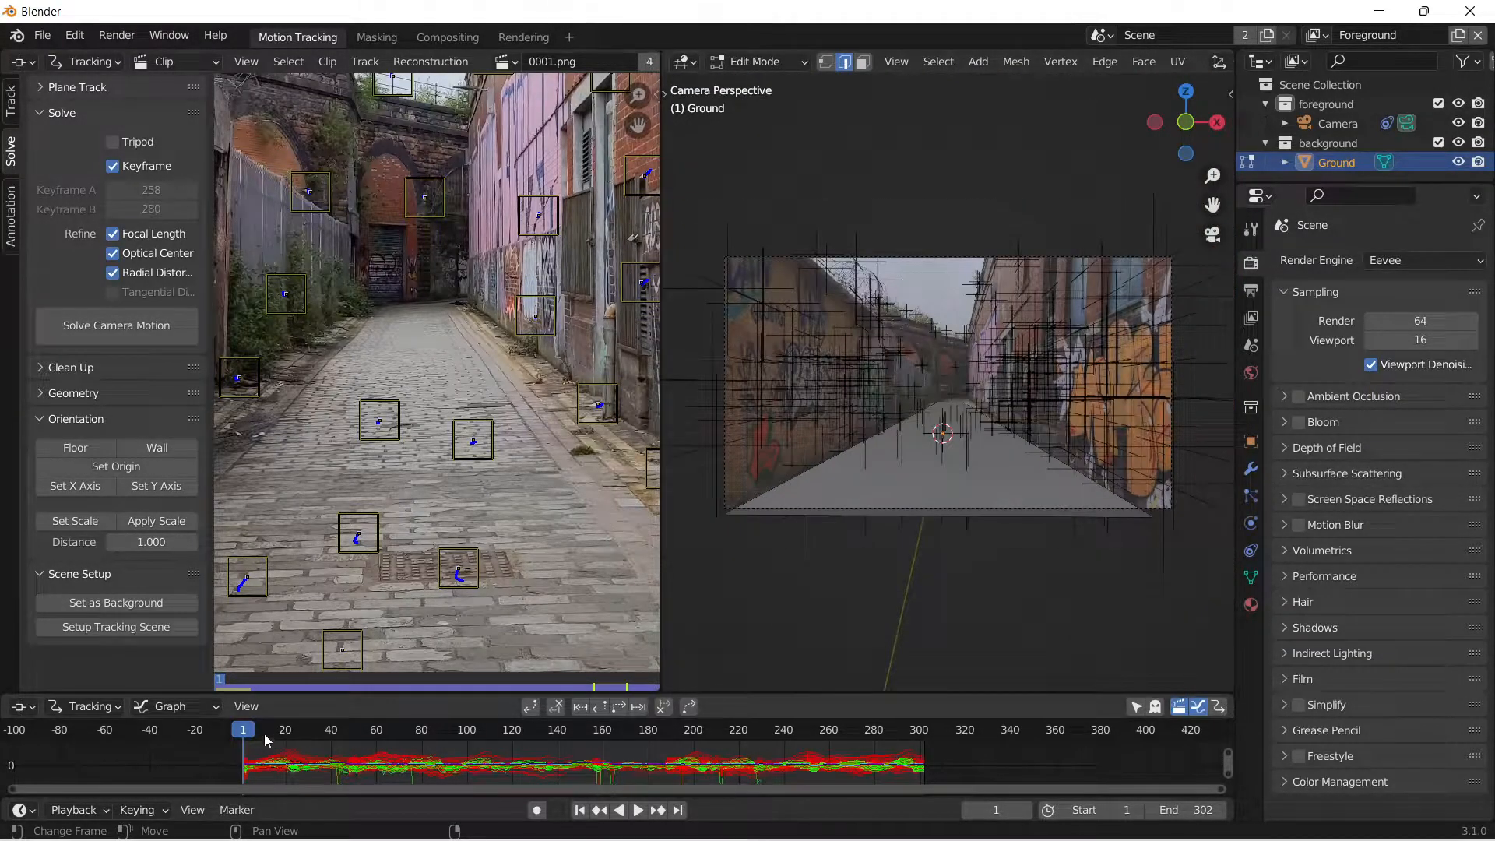
At frame 256, shift the ground plane's far right corner vertex along global X to the street edge and leave edit mode.
drag(264, 740, 819, 712)
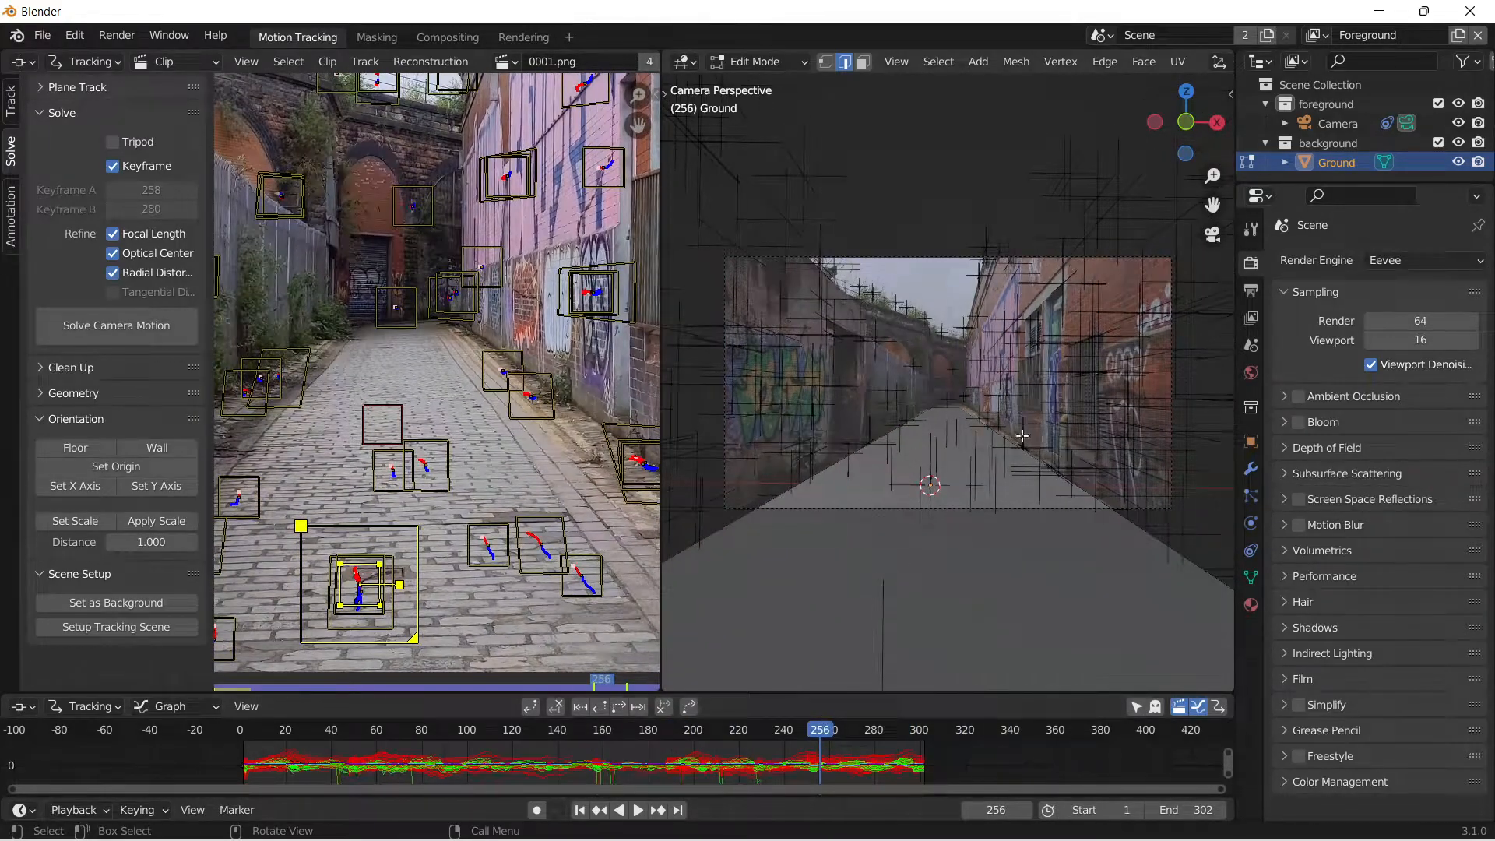
click(986, 404)
click(825, 62)
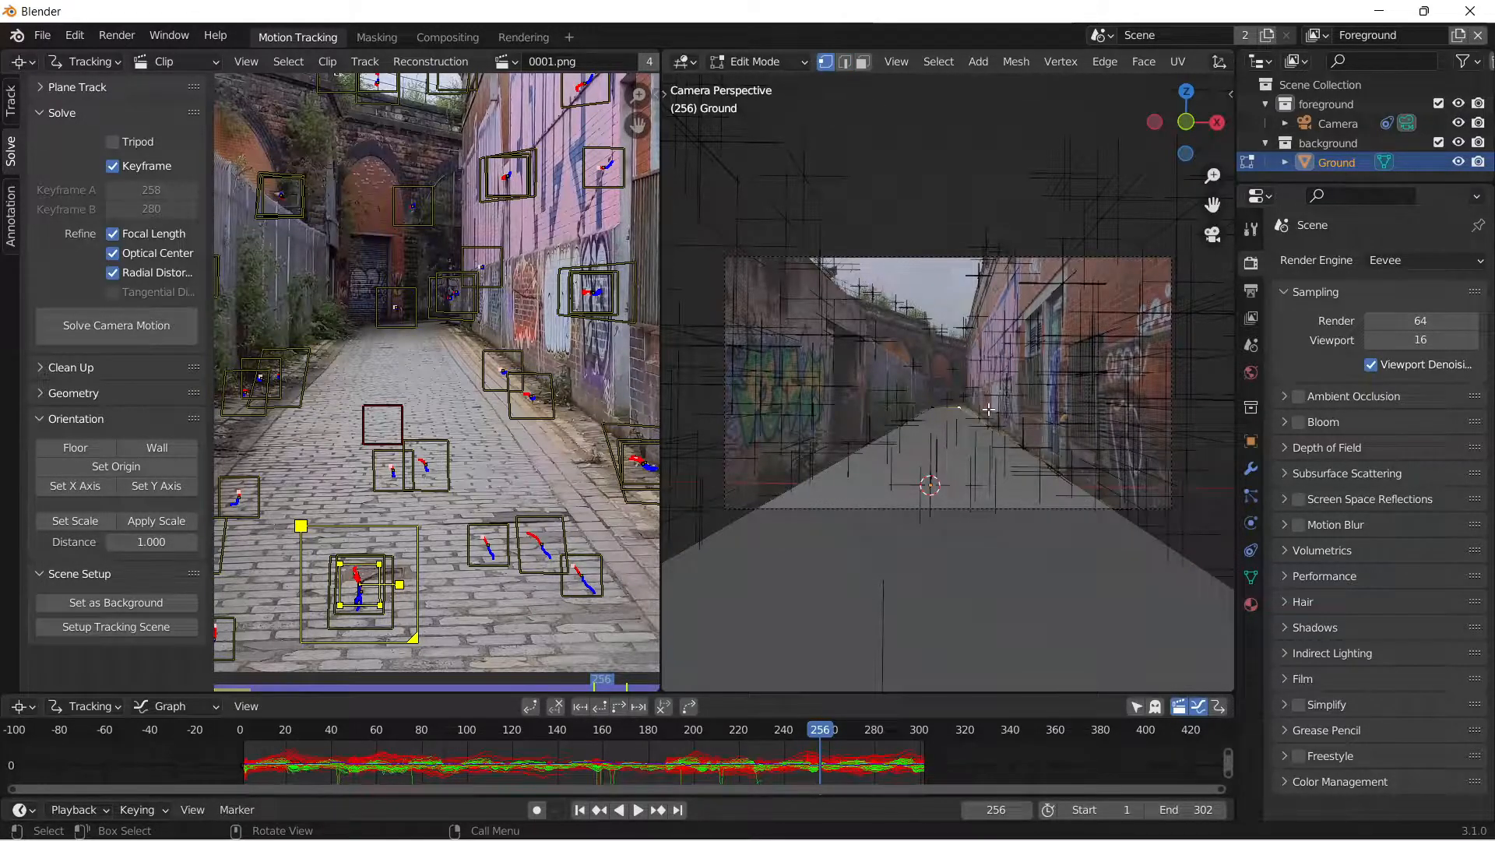
key(g)
key(x)
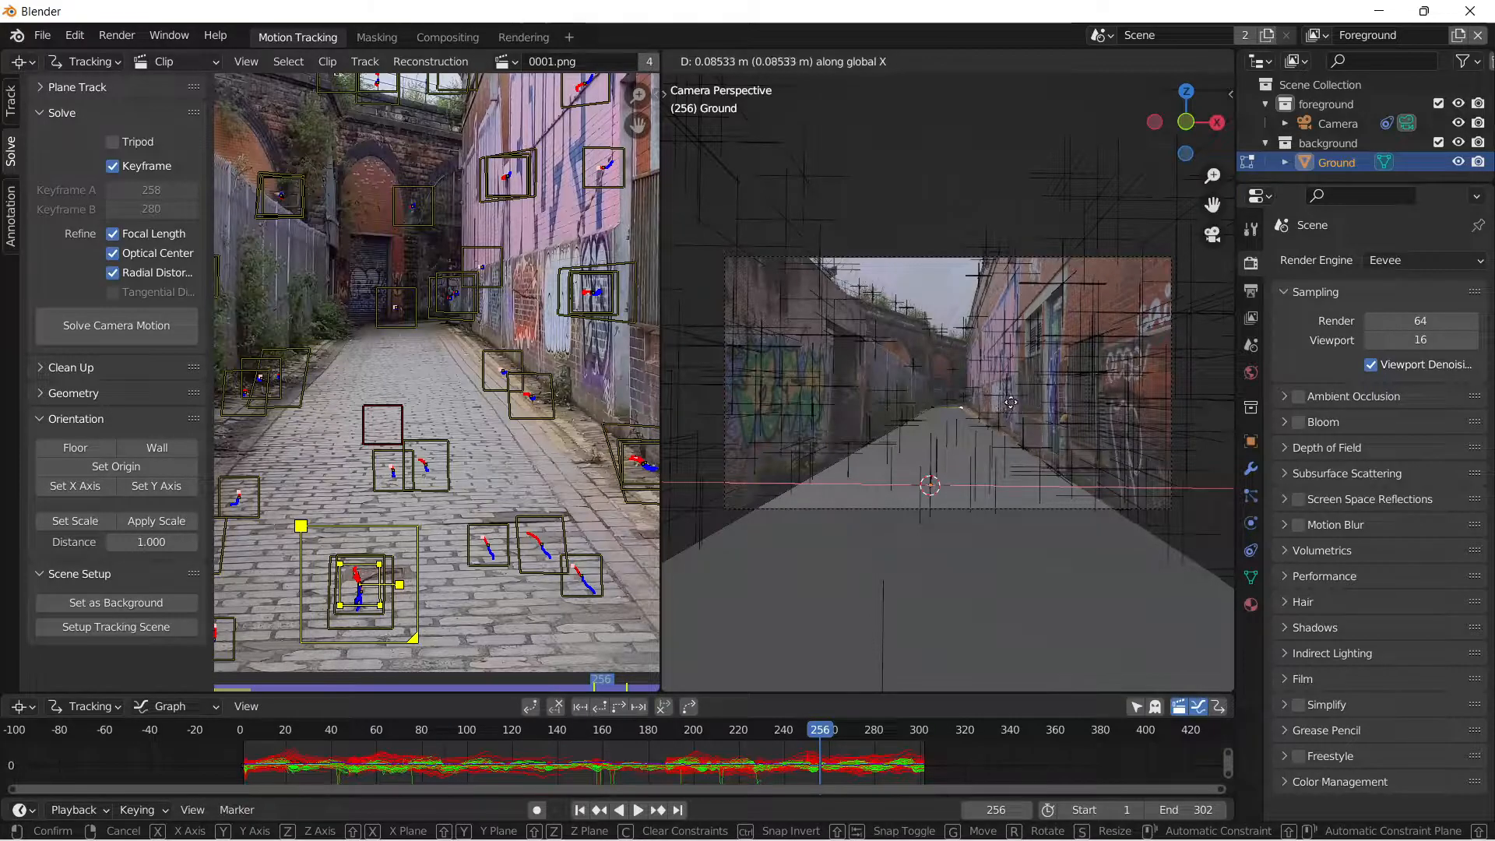
click(1083, 378)
key(Tab)
click(918, 210)
Check the ground plane's fit back at frame 19 and bring the whole footage frame into view in the clip editor.
drag(833, 730, 285, 762)
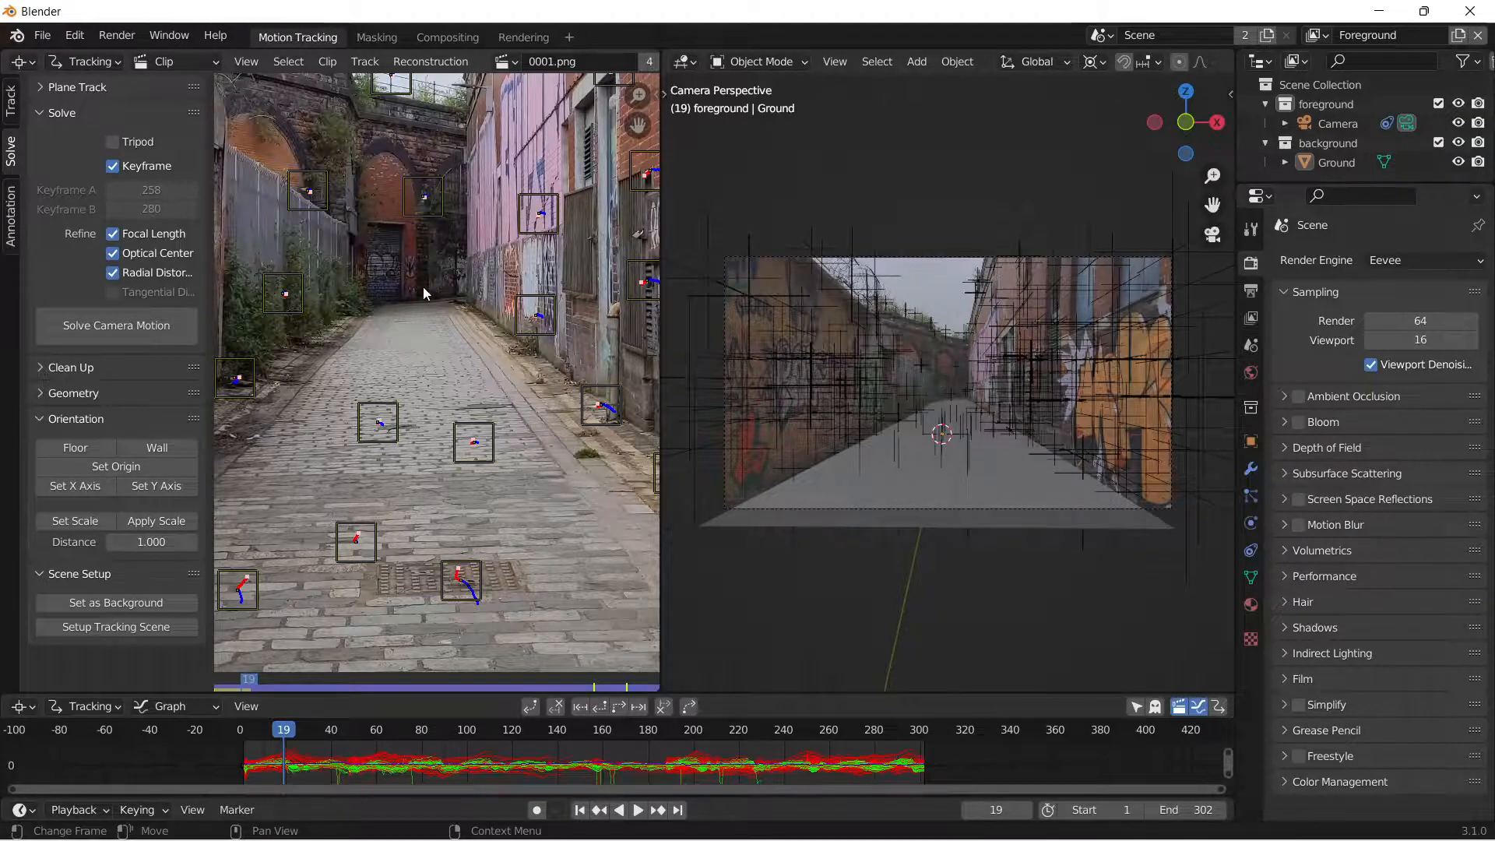
scroll(422, 288, down, 5)
scroll(293, 306, up, 2)
middle_drag(241, 335, 290, 323)
scroll(307, 322, down, 1)
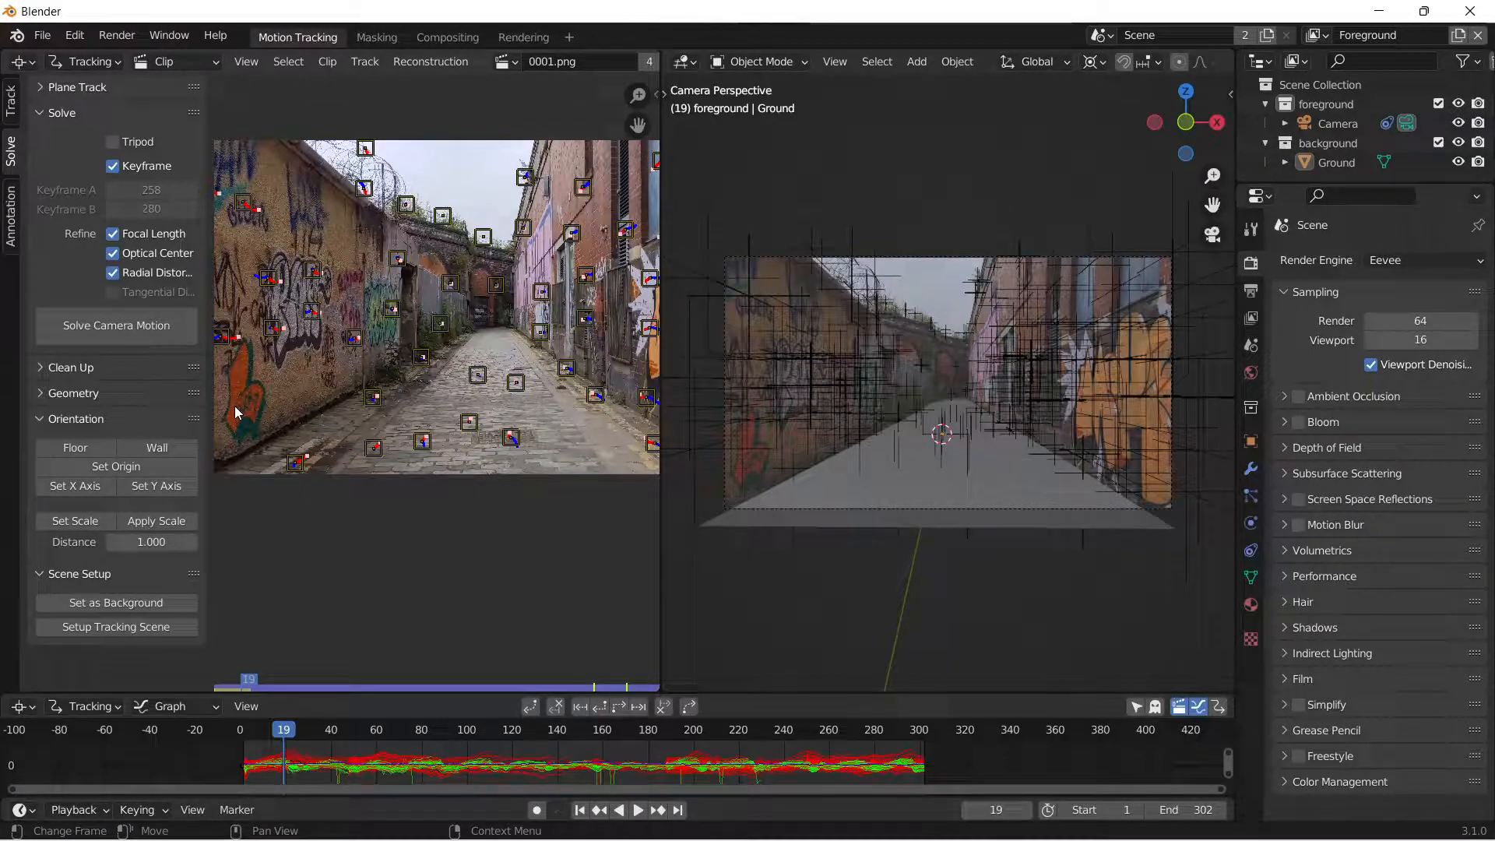
Switch the render engine to Cycles with GPU Compute as the device.
click(1401, 262)
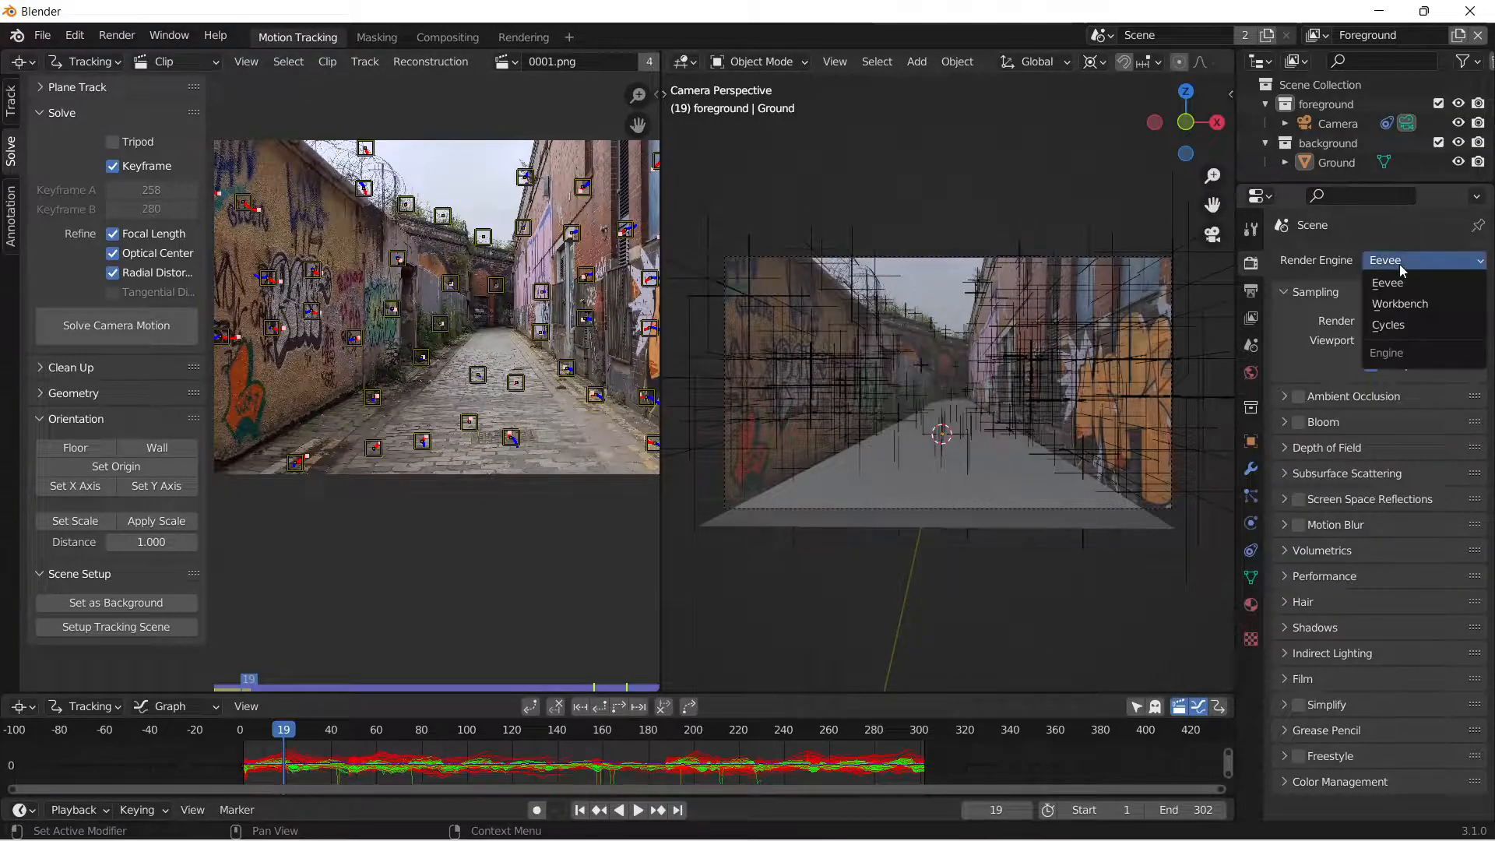
click(1388, 325)
click(1424, 308)
click(1378, 352)
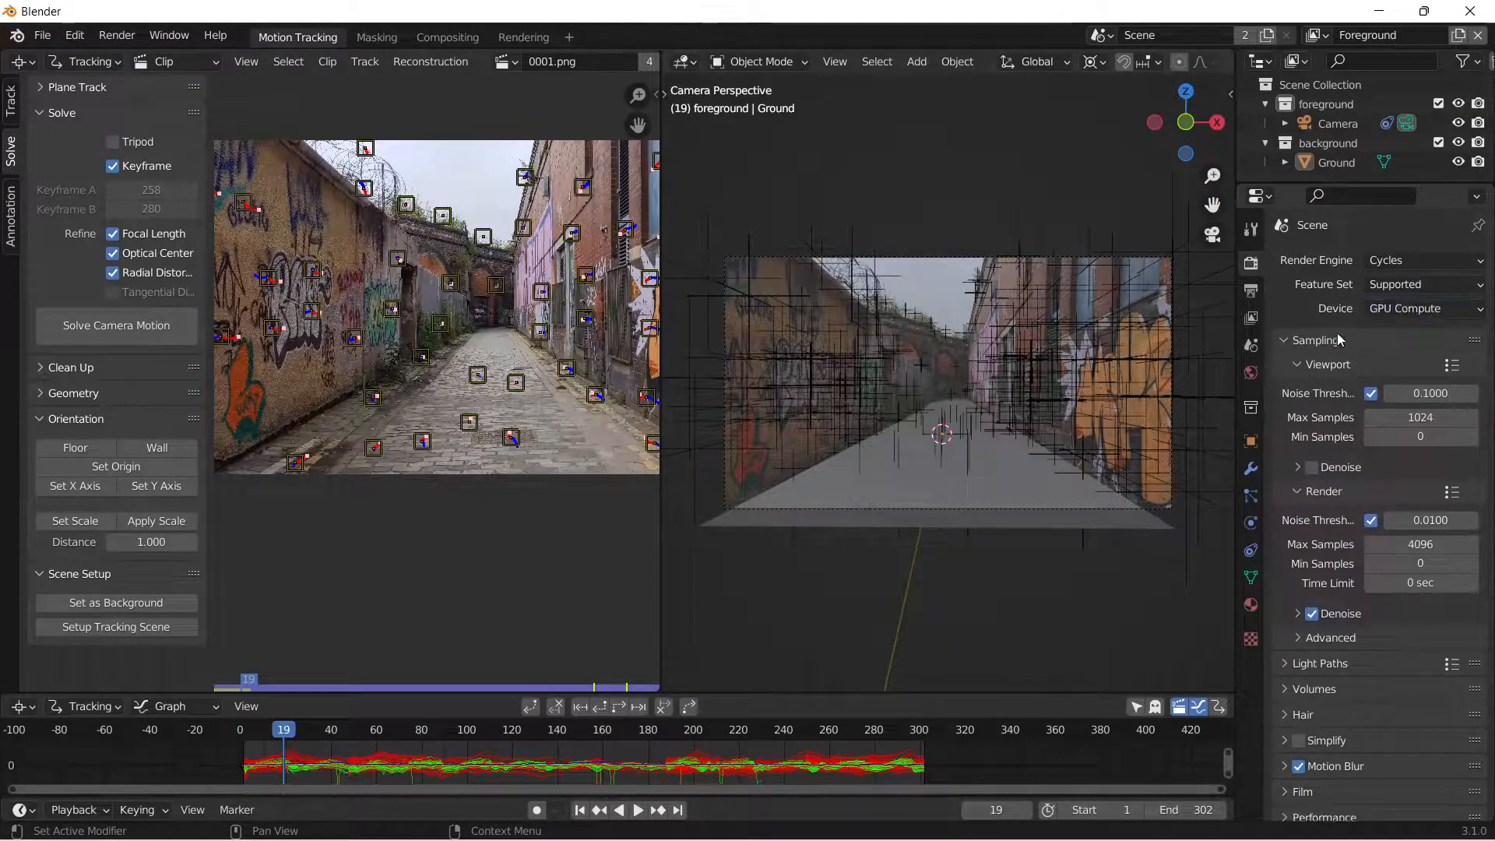
Set the viewport max samples to 200.
click(1410, 419)
text(20)
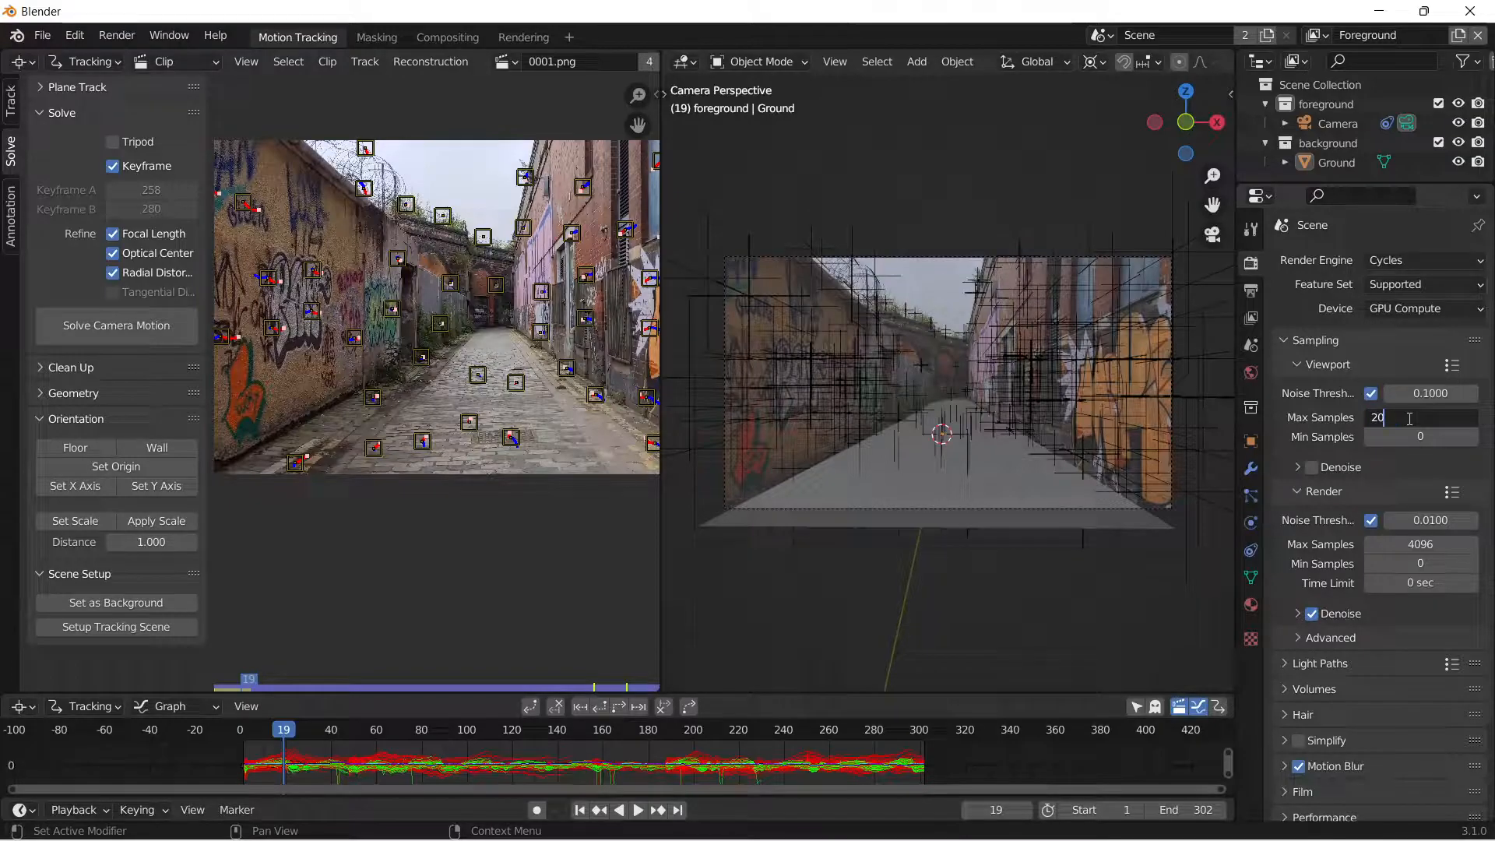
key(BackSpace)
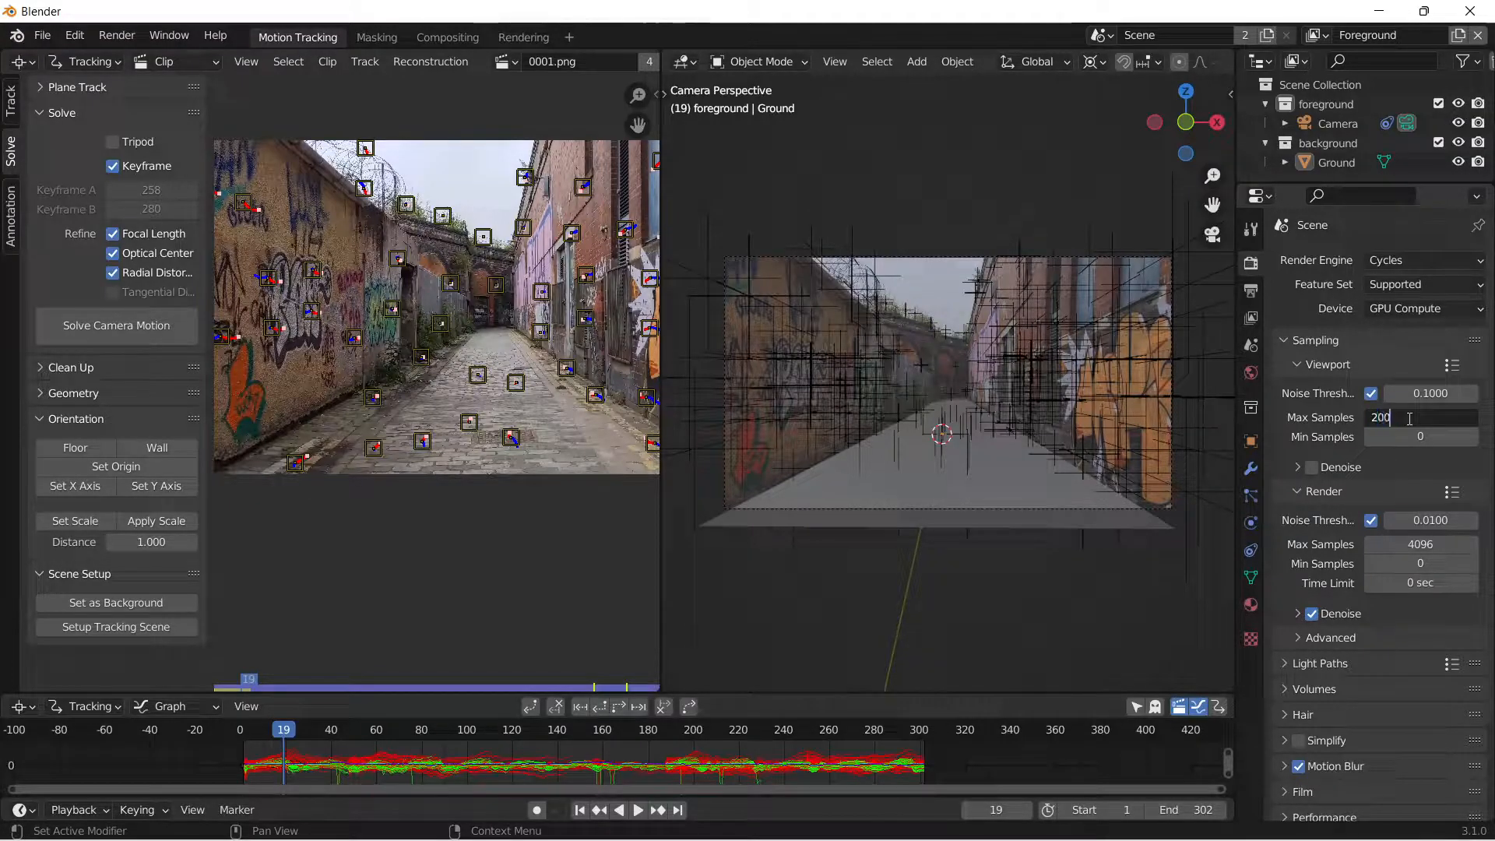
text(200)
key(Return)
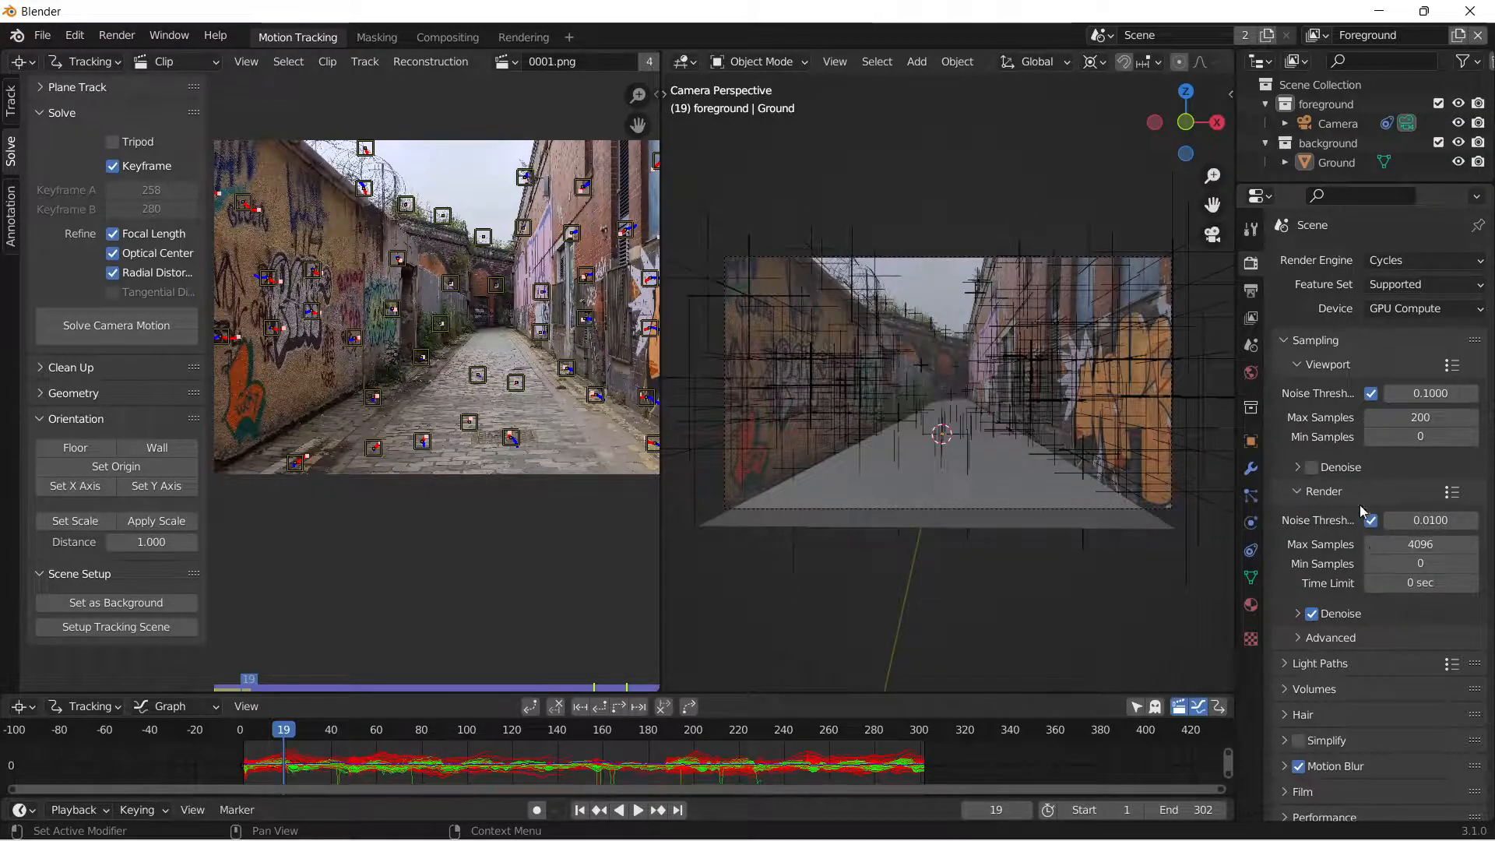
Set the viewport max samples to 4096.
click(1446, 421)
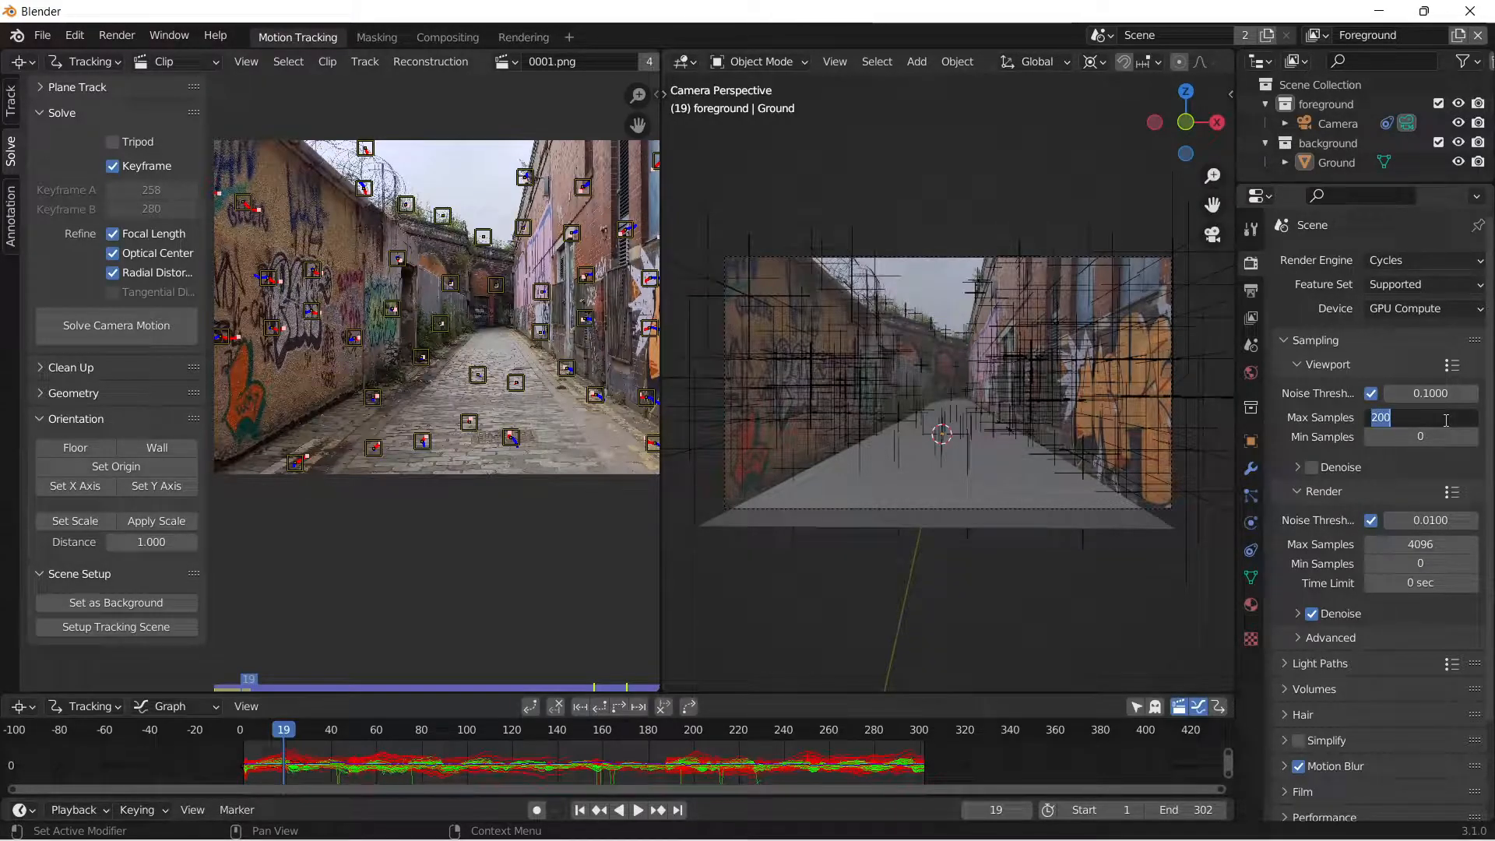
text(409)
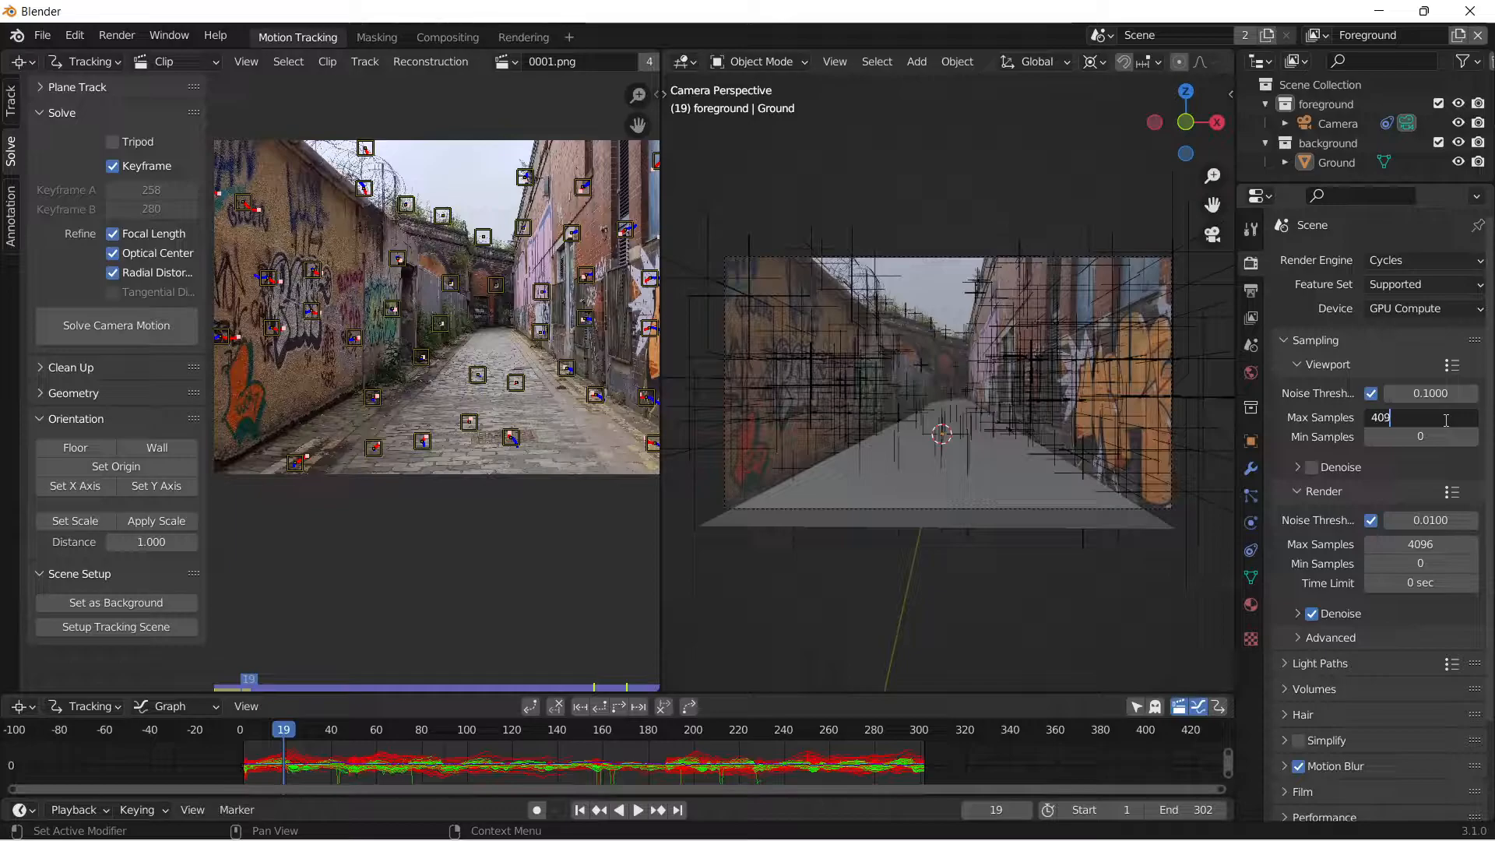
text(6)
key(Return)
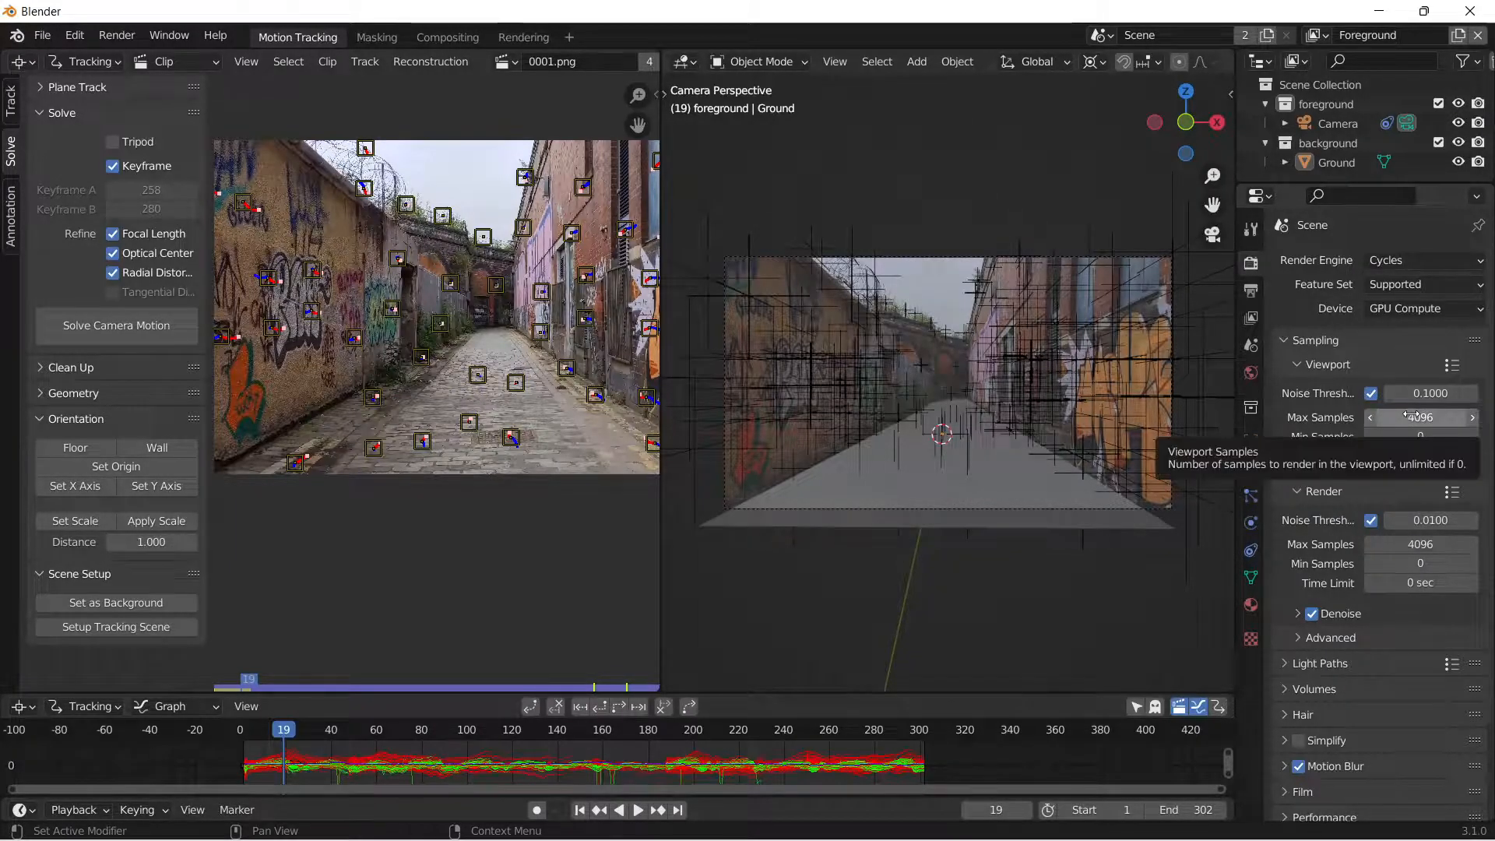
Turn the ground plane into a shadow catcher in its object visibility settings.
scroll(956, 421, up, 2)
scroll(944, 335, down, 1)
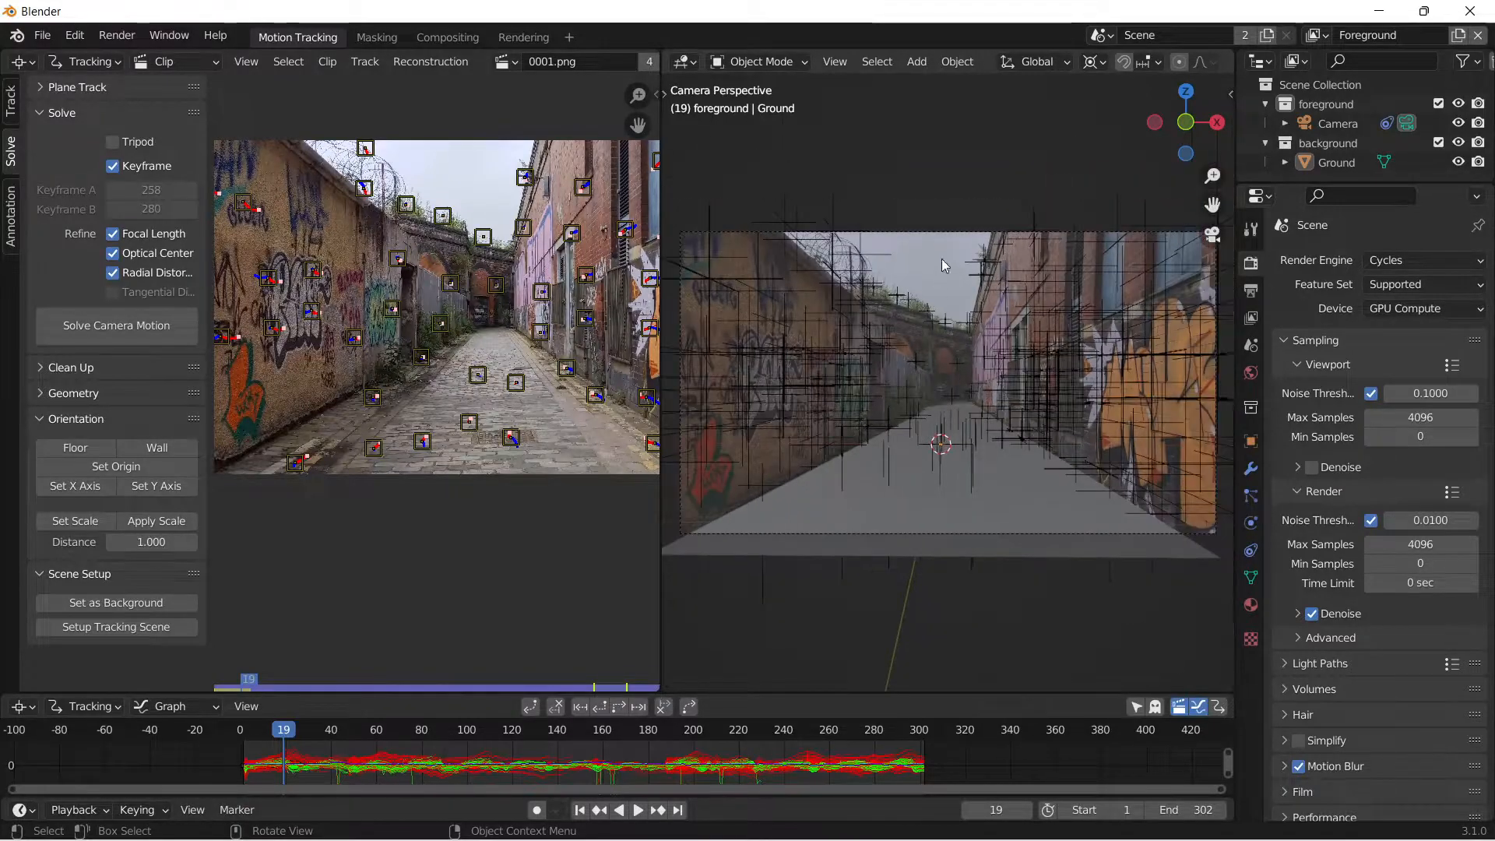
scroll(975, 484, up, 2)
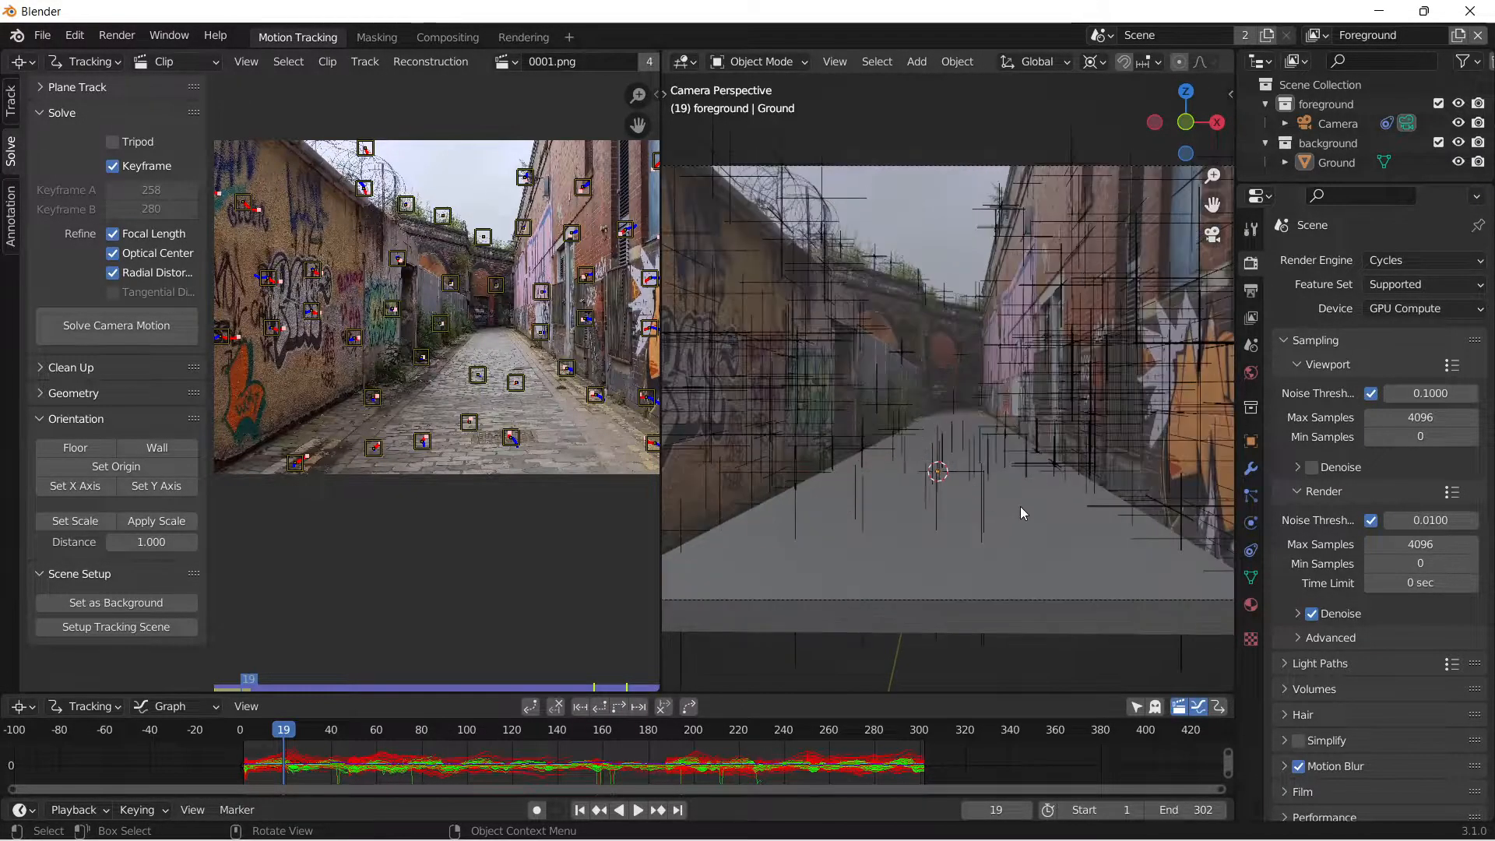
click(1019, 507)
click(1251, 441)
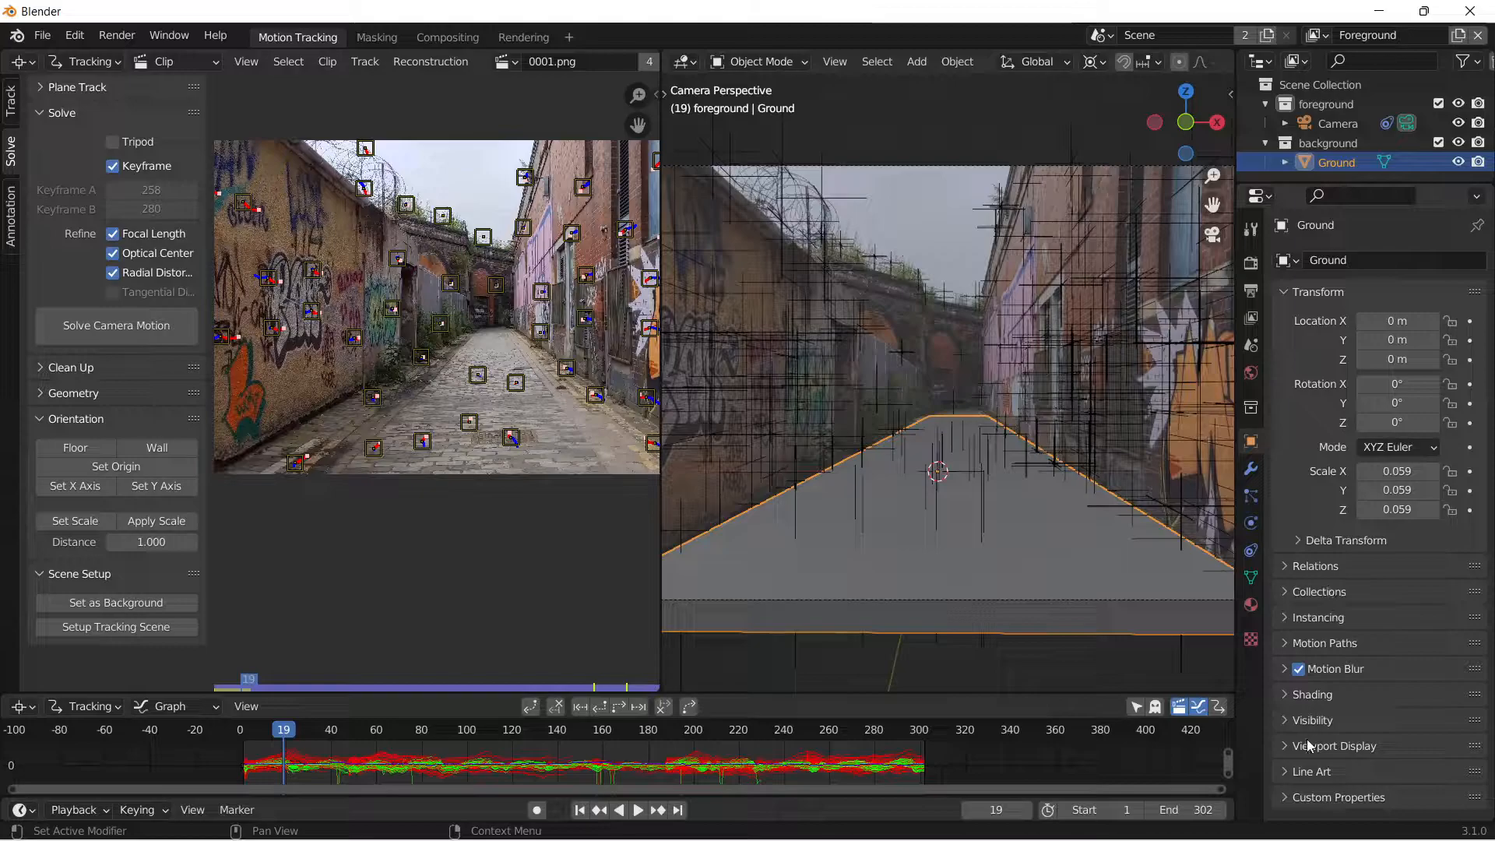
click(1311, 720)
scroll(1386, 713, down, 4)
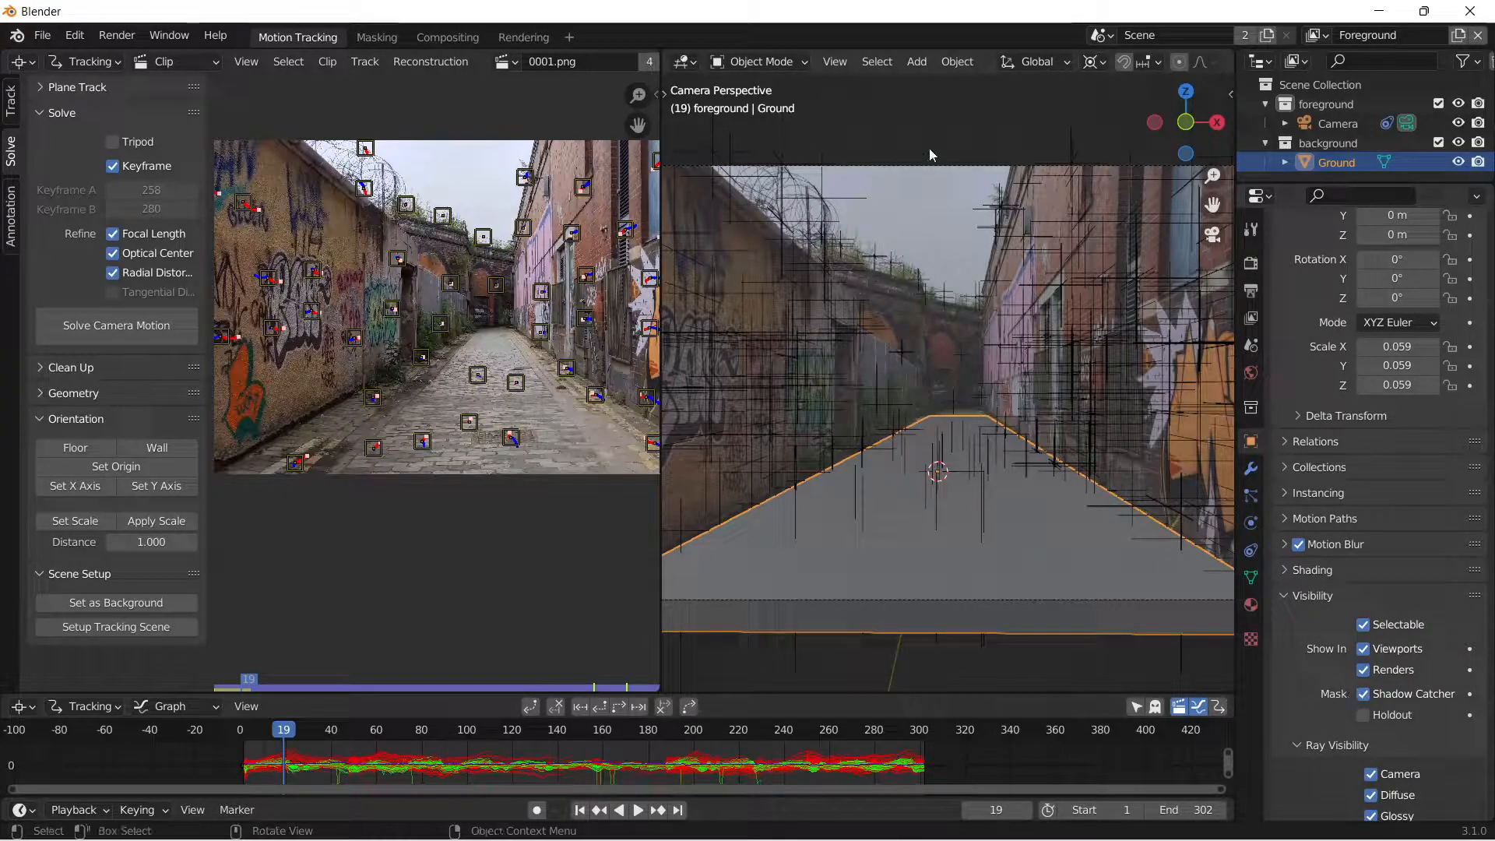
Snap the 3D cursor to a selected tracking point on the alley's left wall.
click(919, 352)
click(775, 285)
middle_drag(785, 366, 873, 295)
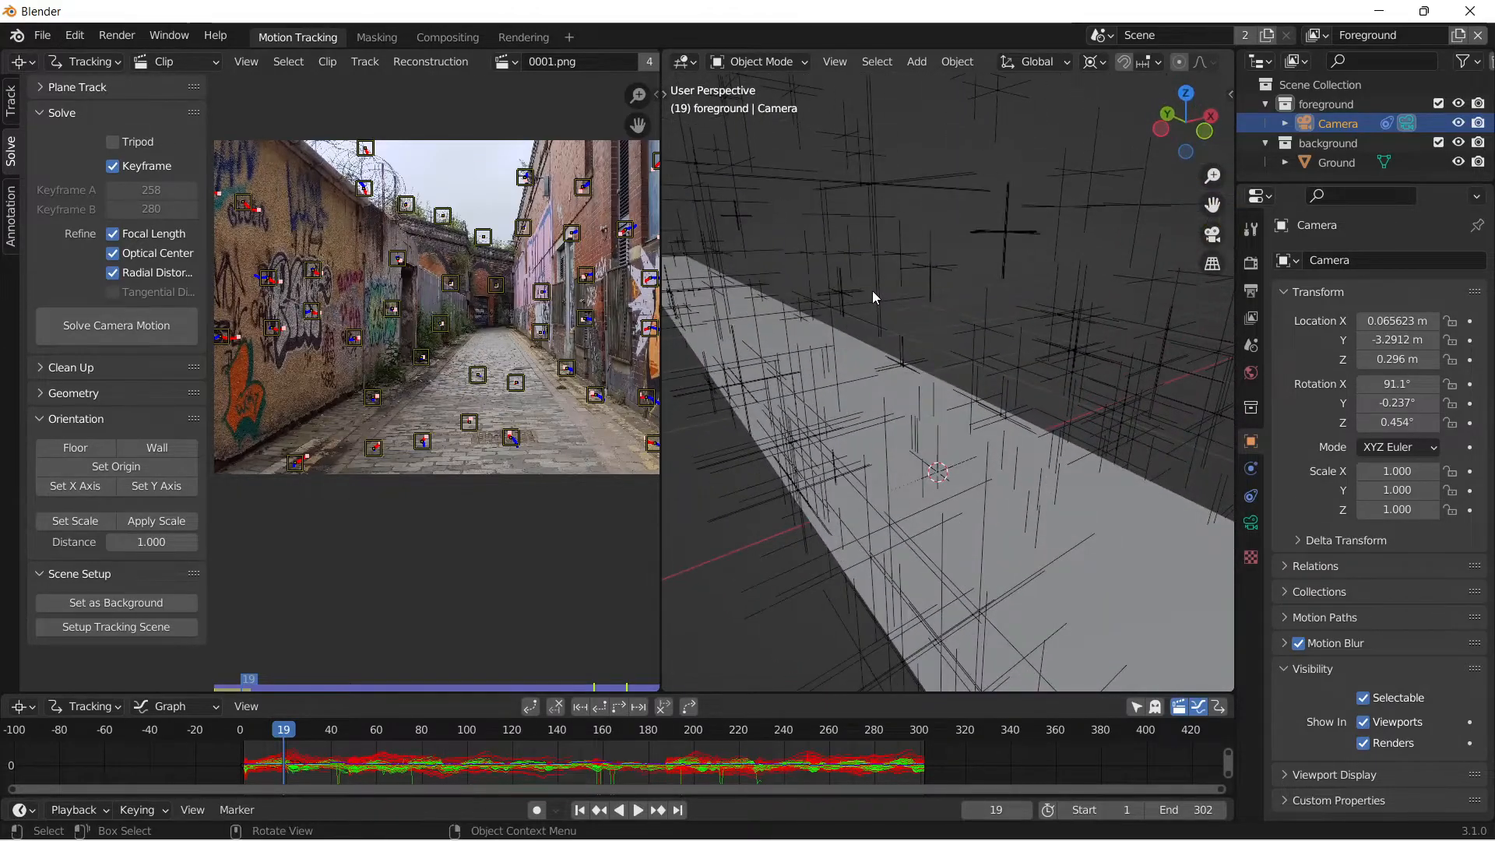
middle_drag(878, 357, 907, 472)
middle_drag(769, 470, 933, 465)
key(shift+s)
middle_drag(963, 530, 728, 503)
shift+middle_drag(1046, 223, 857, 398)
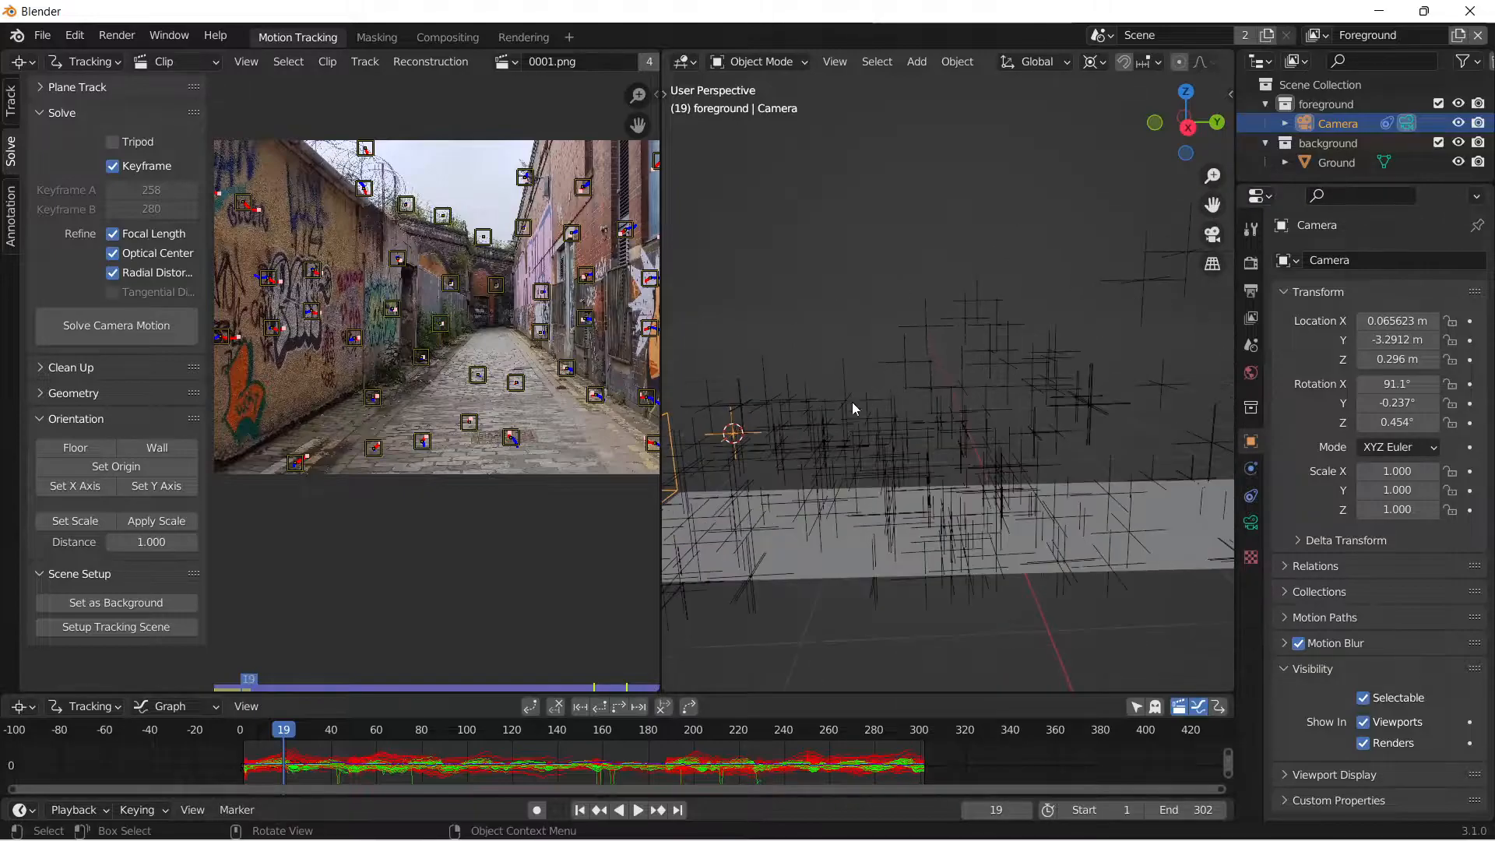
Add a plane at the 3D cursor and rotate it 90° around global Y so it stands upright as the left wall.
key(shift+a)
mouse_move(849, 413)
click(931, 414)
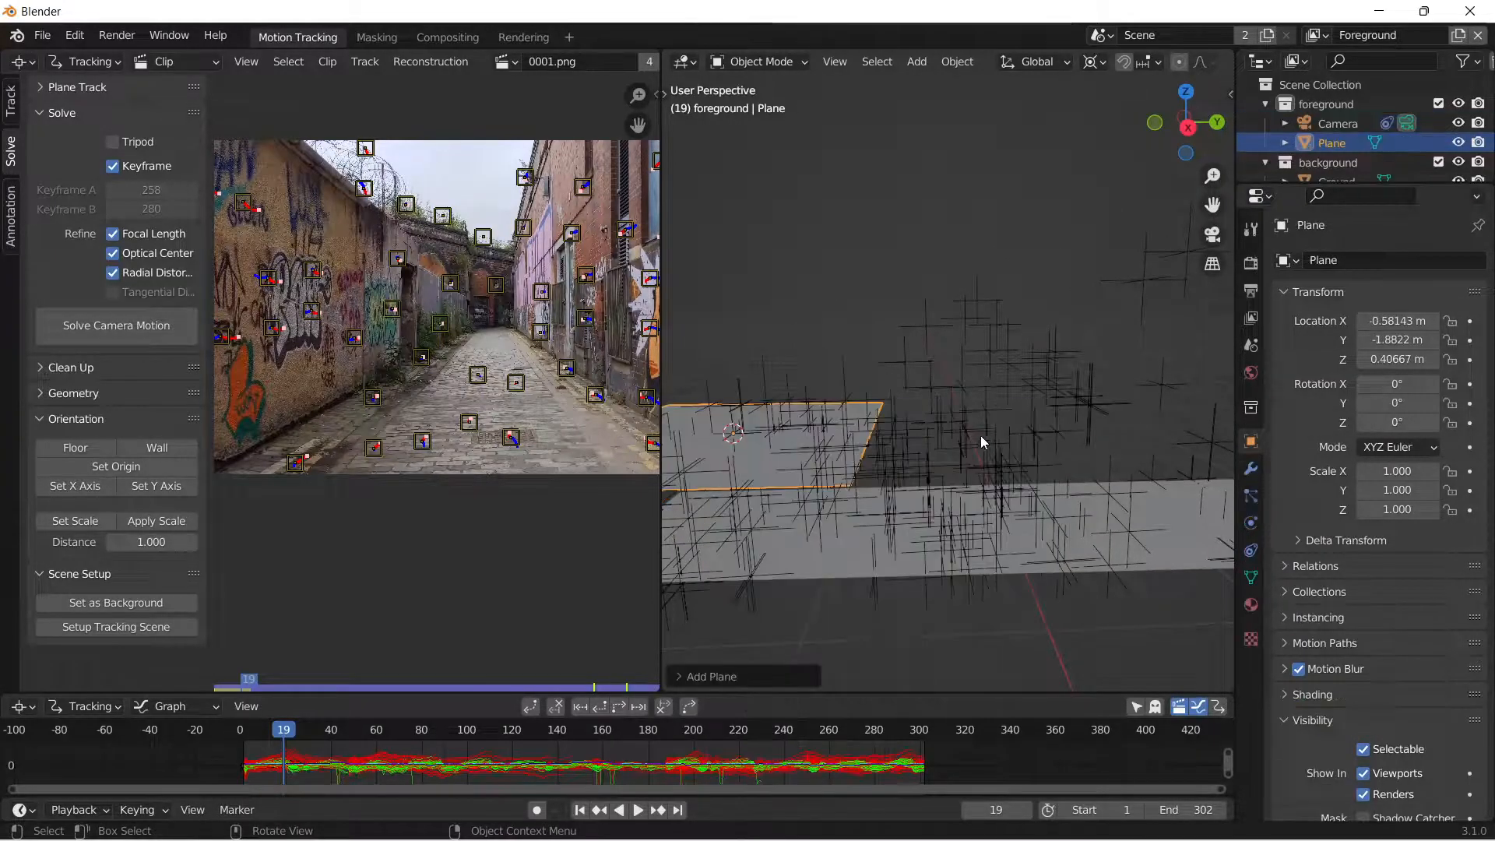
text(rx90)
key(Escape)
text(ry90)
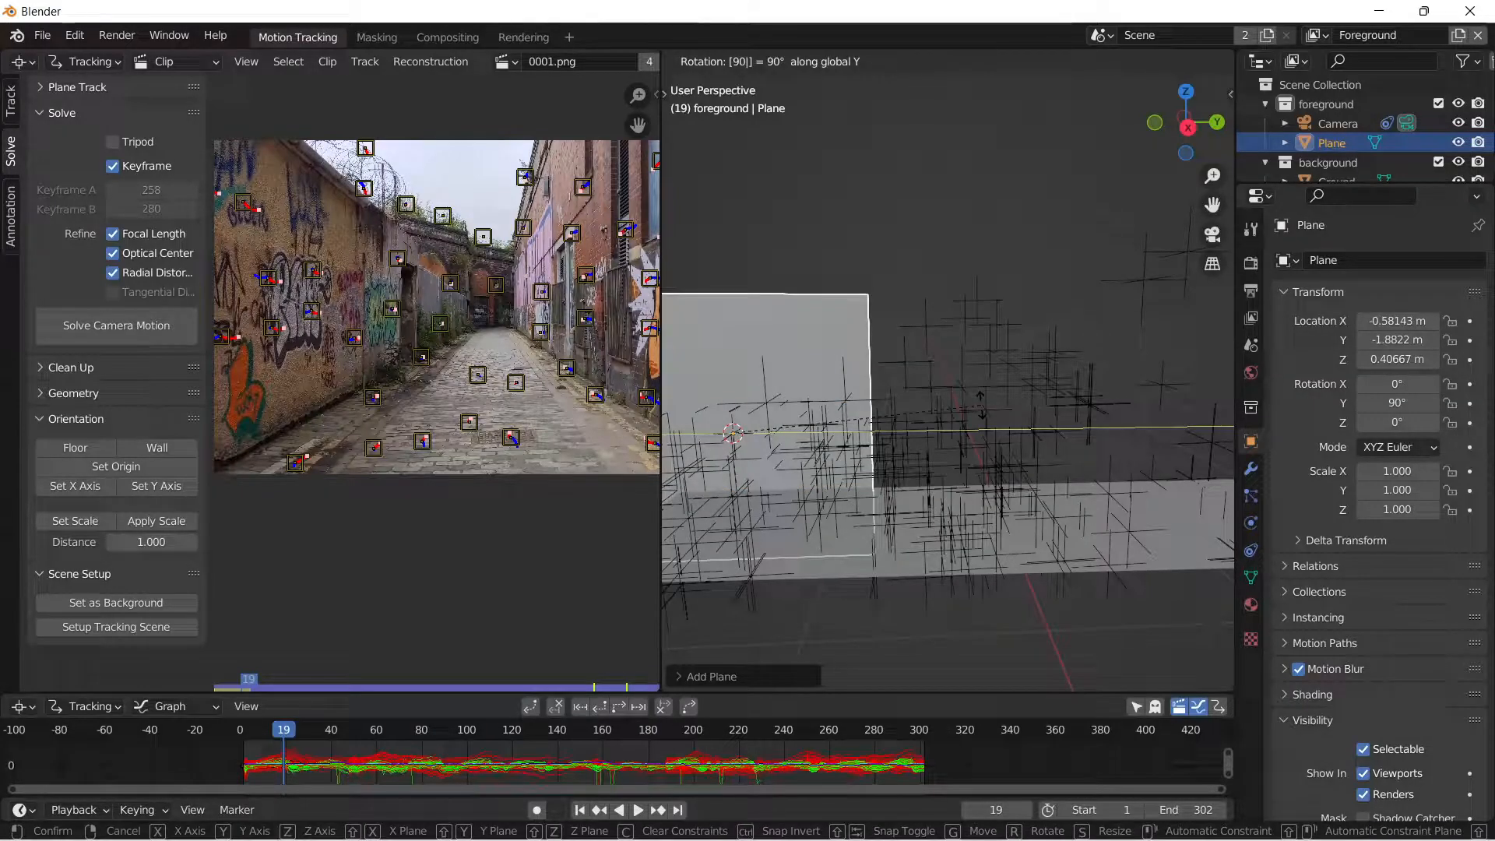
key(Return)
In the camera view, move the wall plane about 0.93 m along global Y and scale it to about 0.46 along global Z.
click(1213, 233)
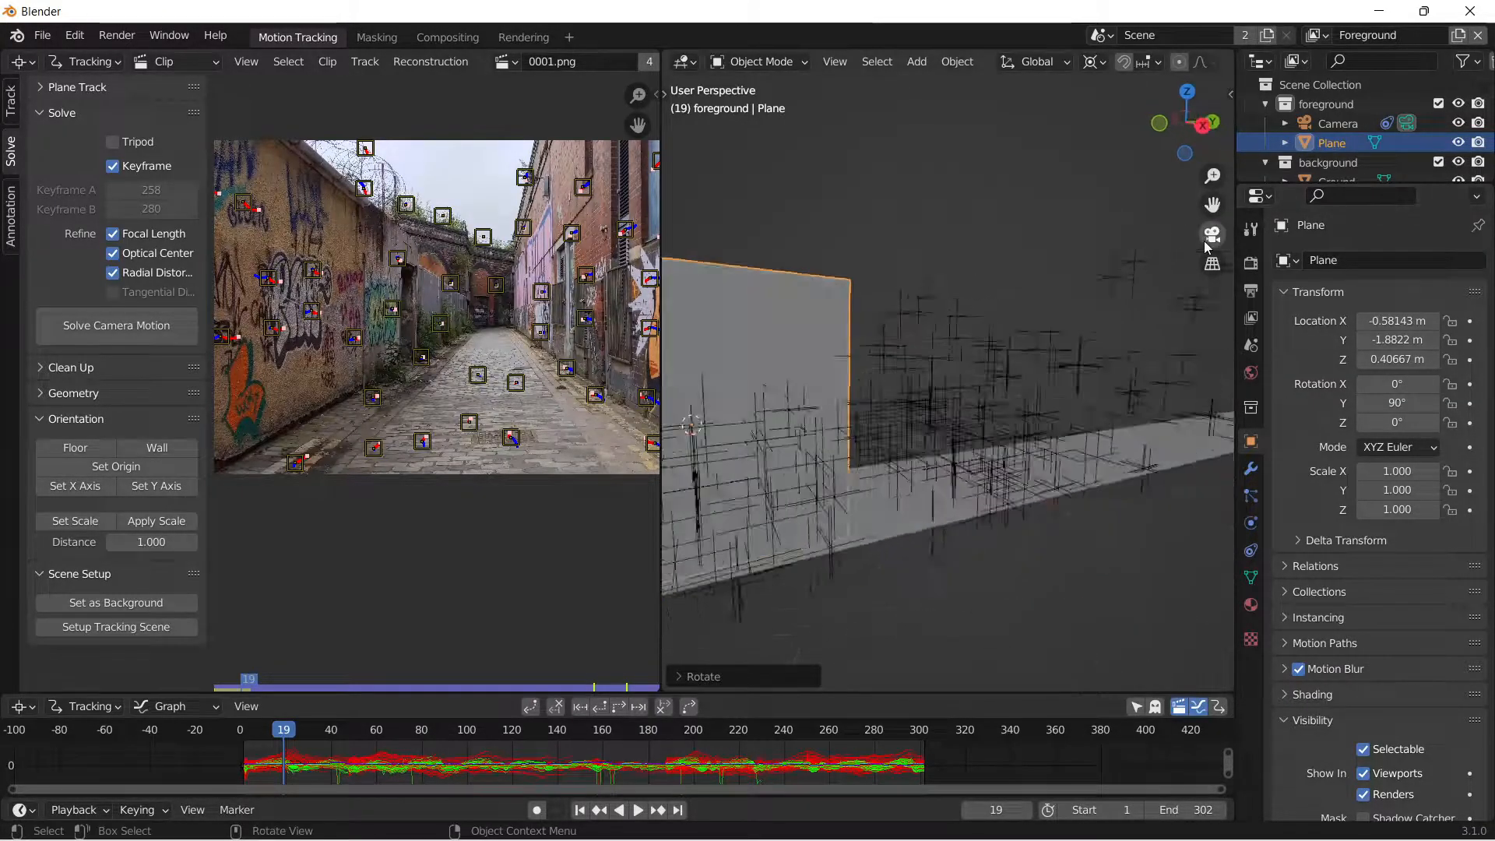
scroll(874, 413, down, 3)
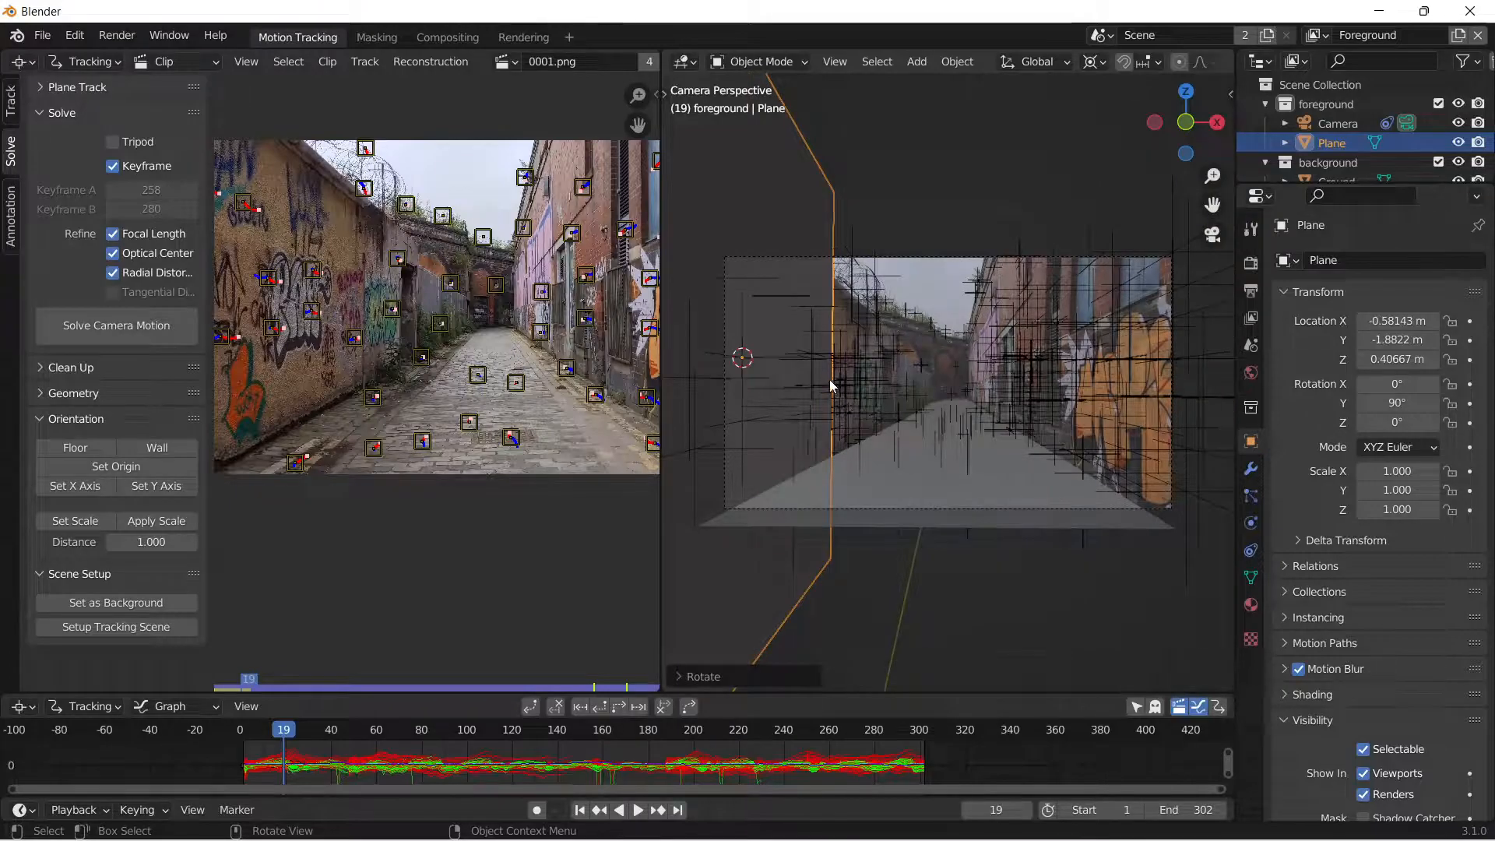
key(g)
key(y)
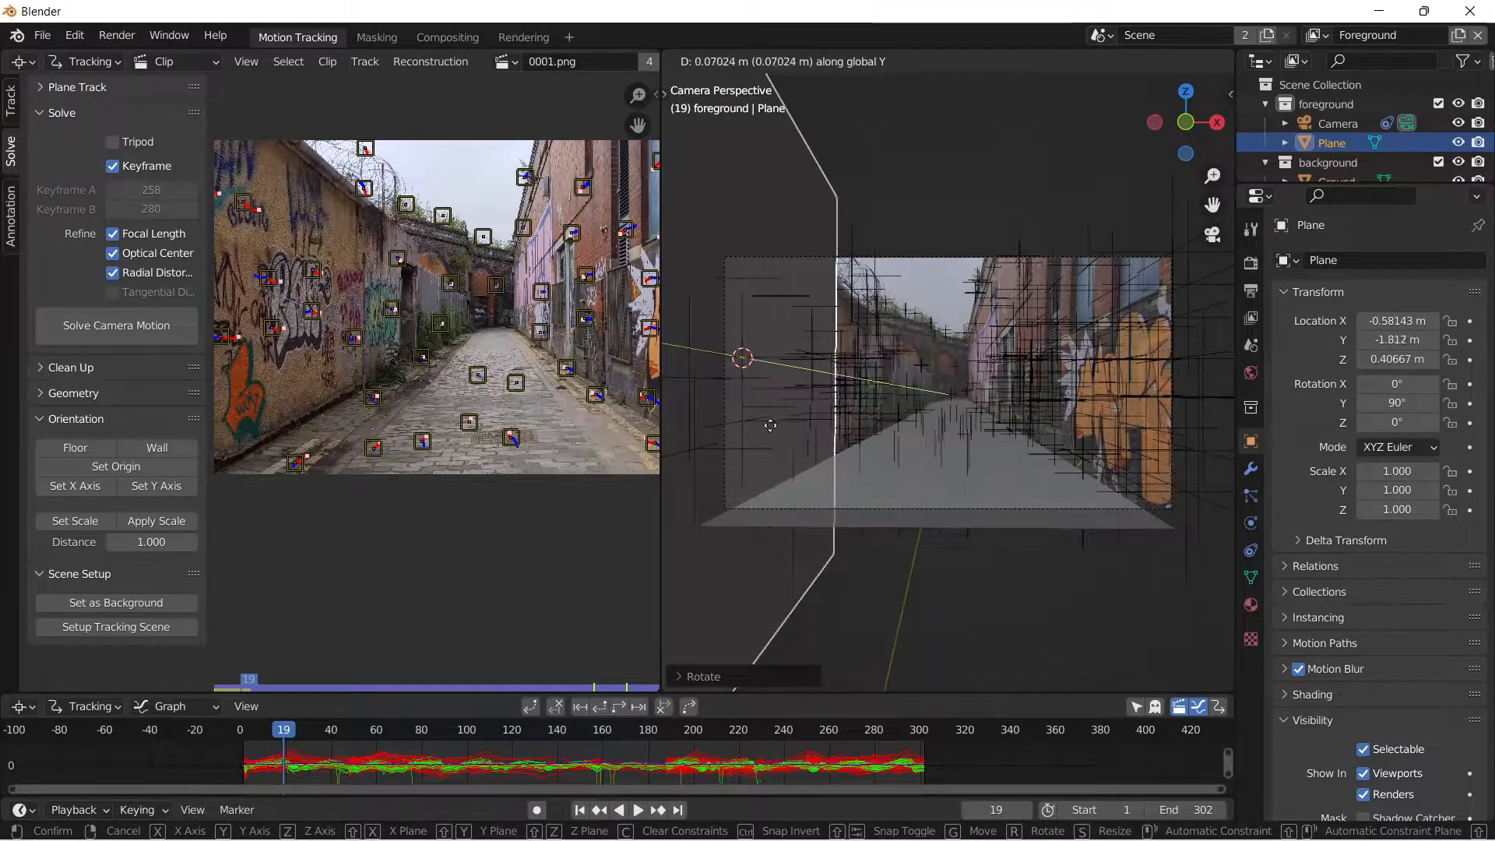
click(1063, 511)
key(s)
key(z)
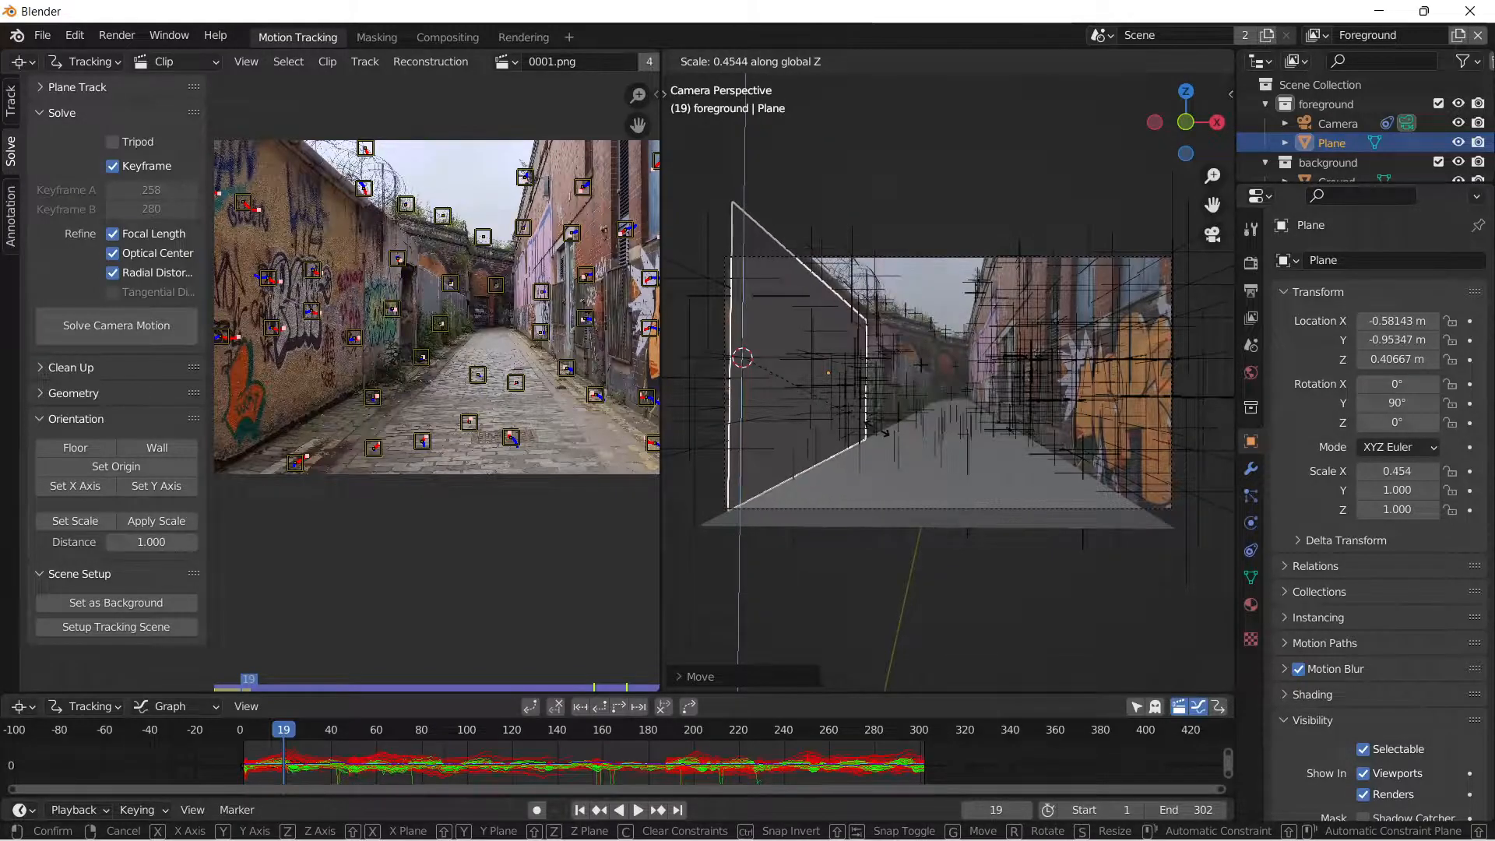
click(883, 433)
Extend the wall plane down the alley by moving its far vertical edge along global Y, and leave edit mode.
key(Tab)
scroll(880, 432, up, 2)
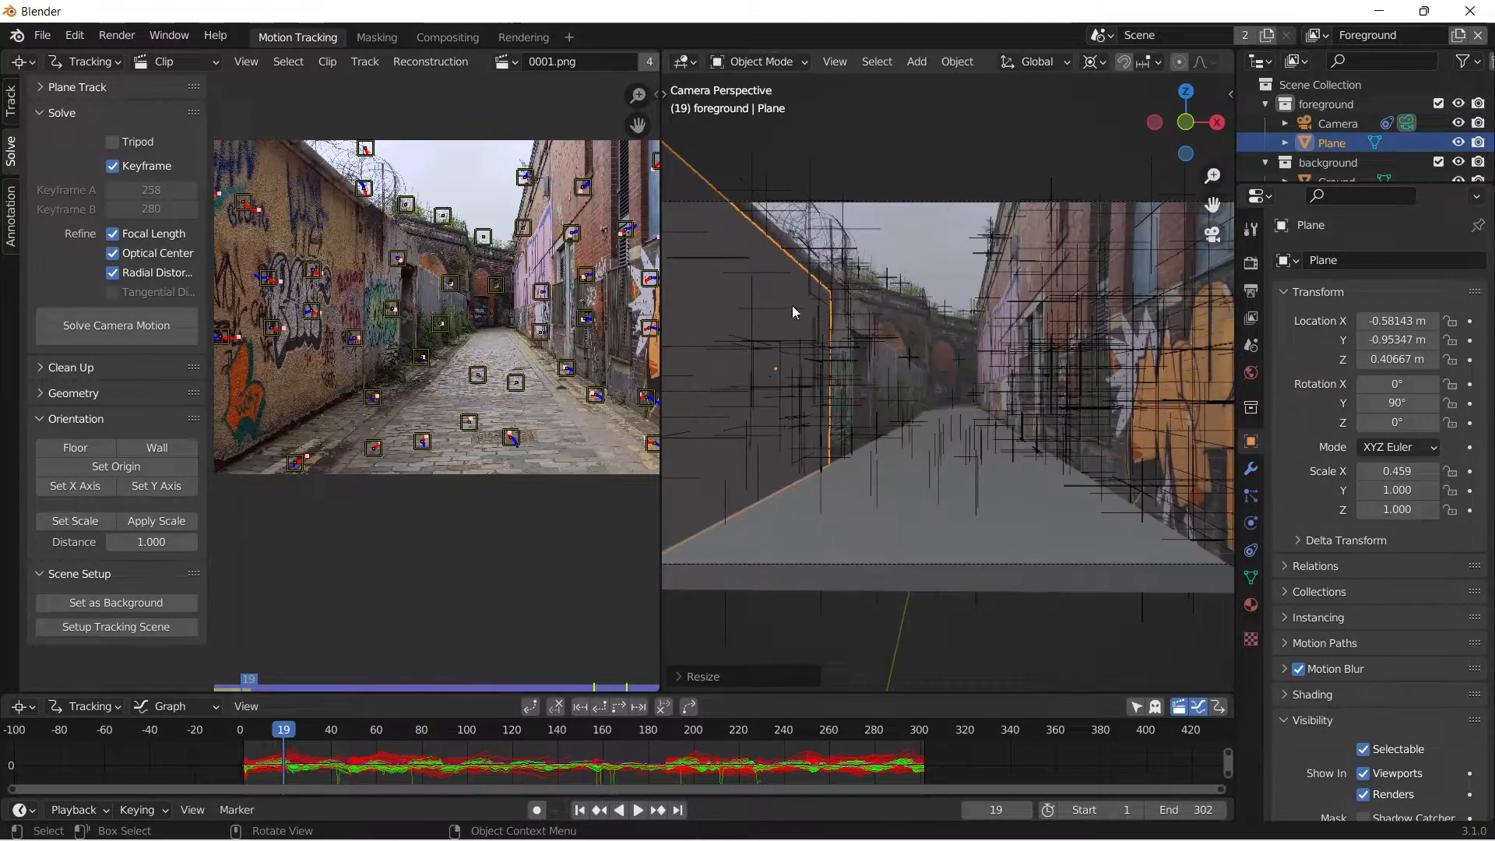
click(831, 357)
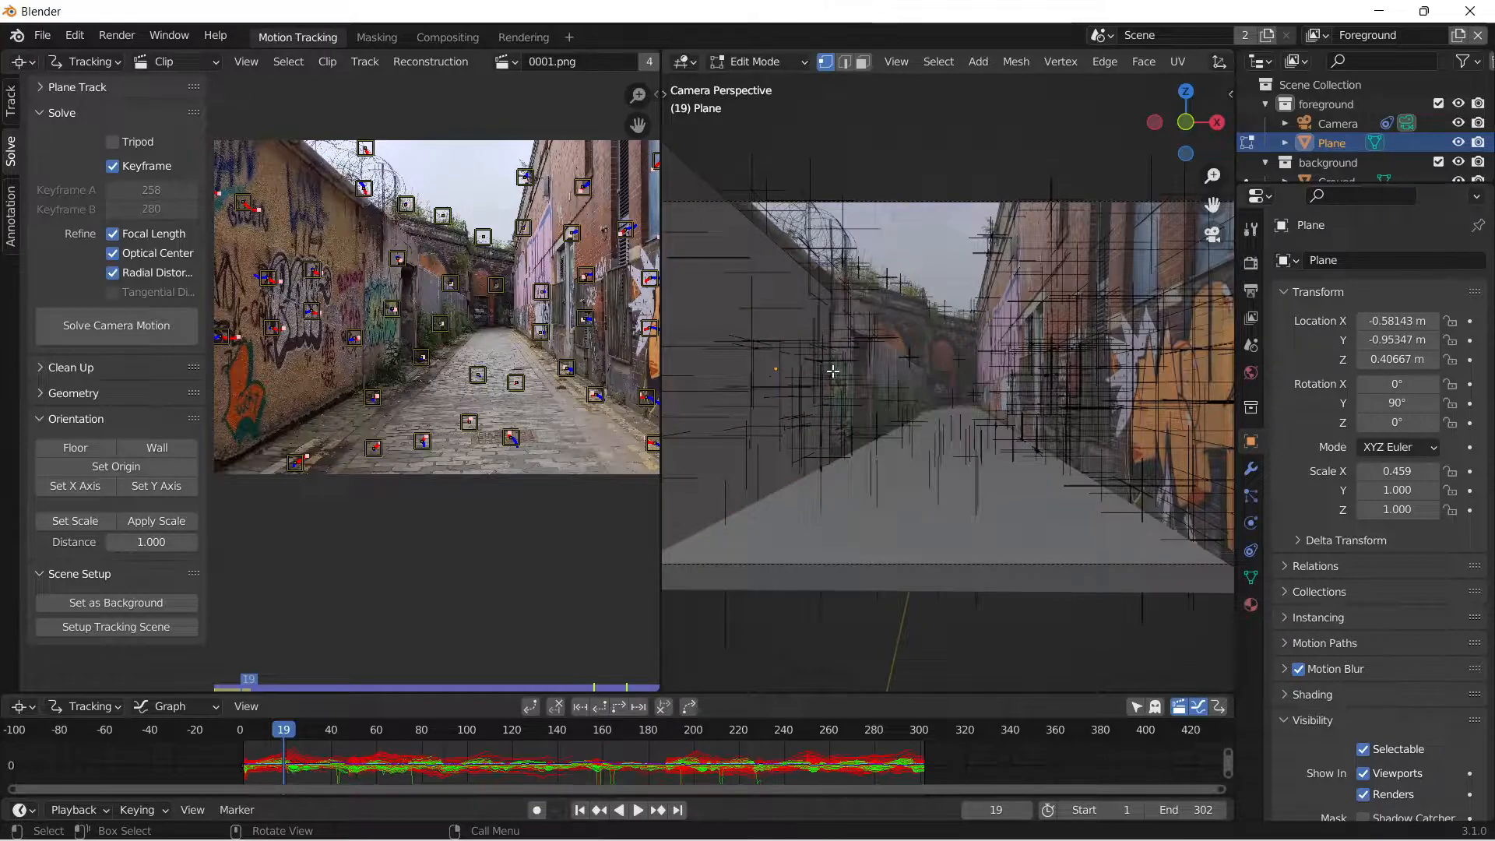
click(846, 63)
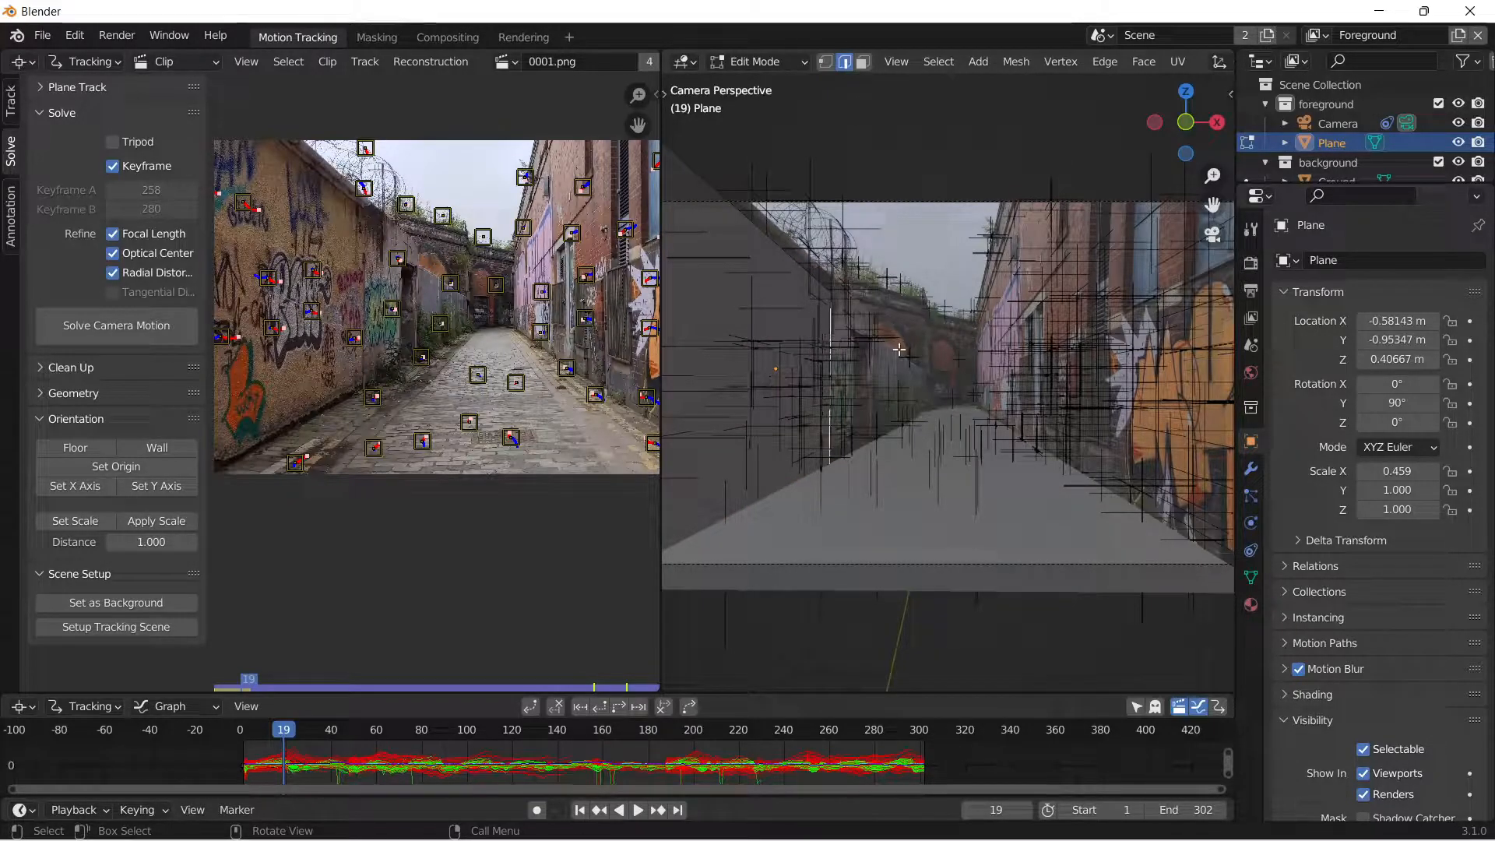
key(g)
key(y)
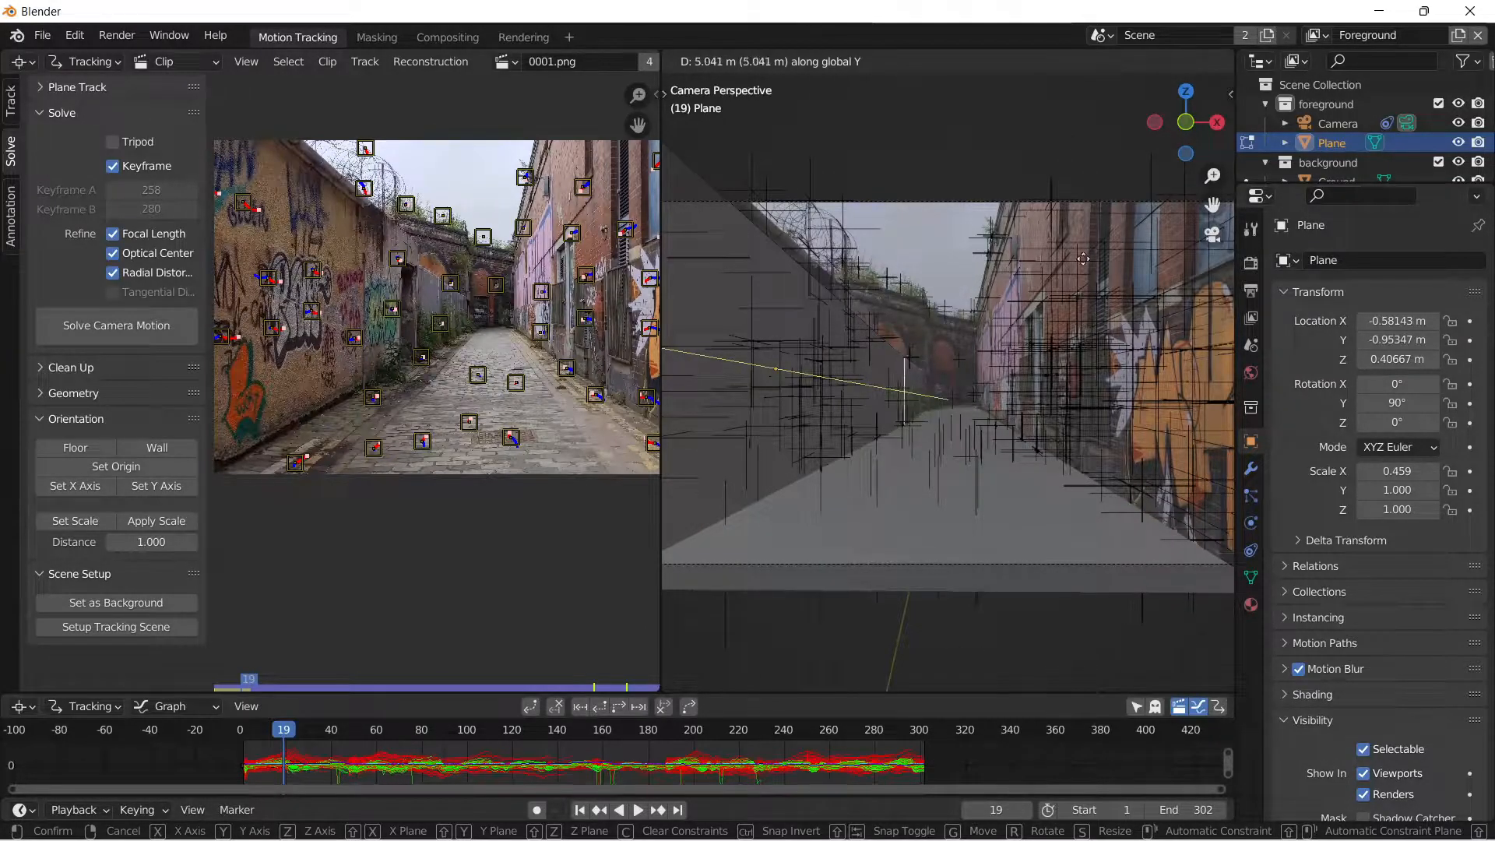
click(1042, 406)
key(Tab)
click(1017, 333)
scroll(815, 293, down, 2)
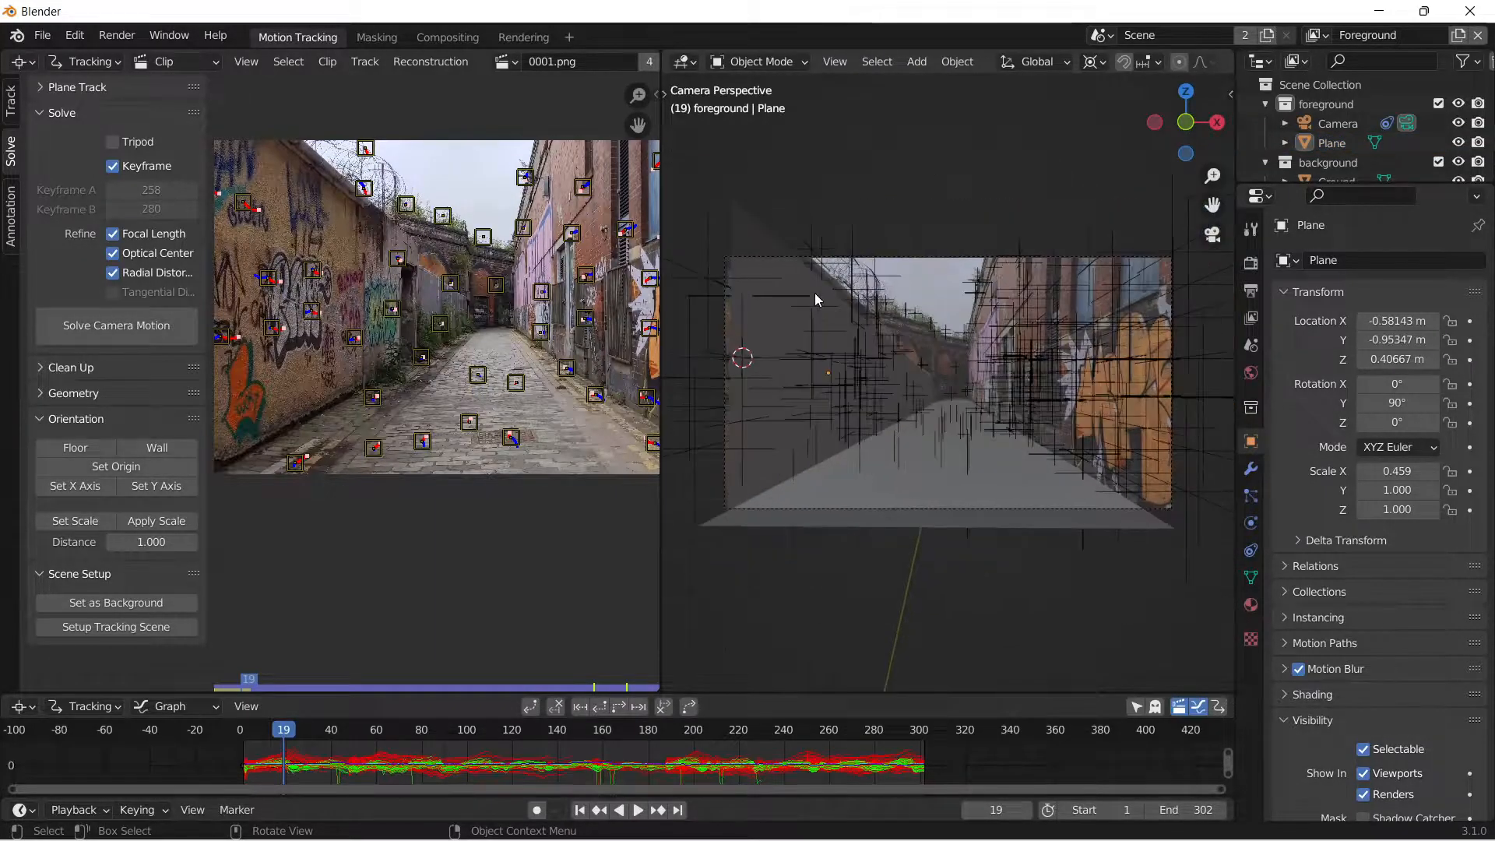
Move the wall plane's top edge along global Z to follow the top of the left wall, and leave edit mode.
scroll(815, 293, up, 1)
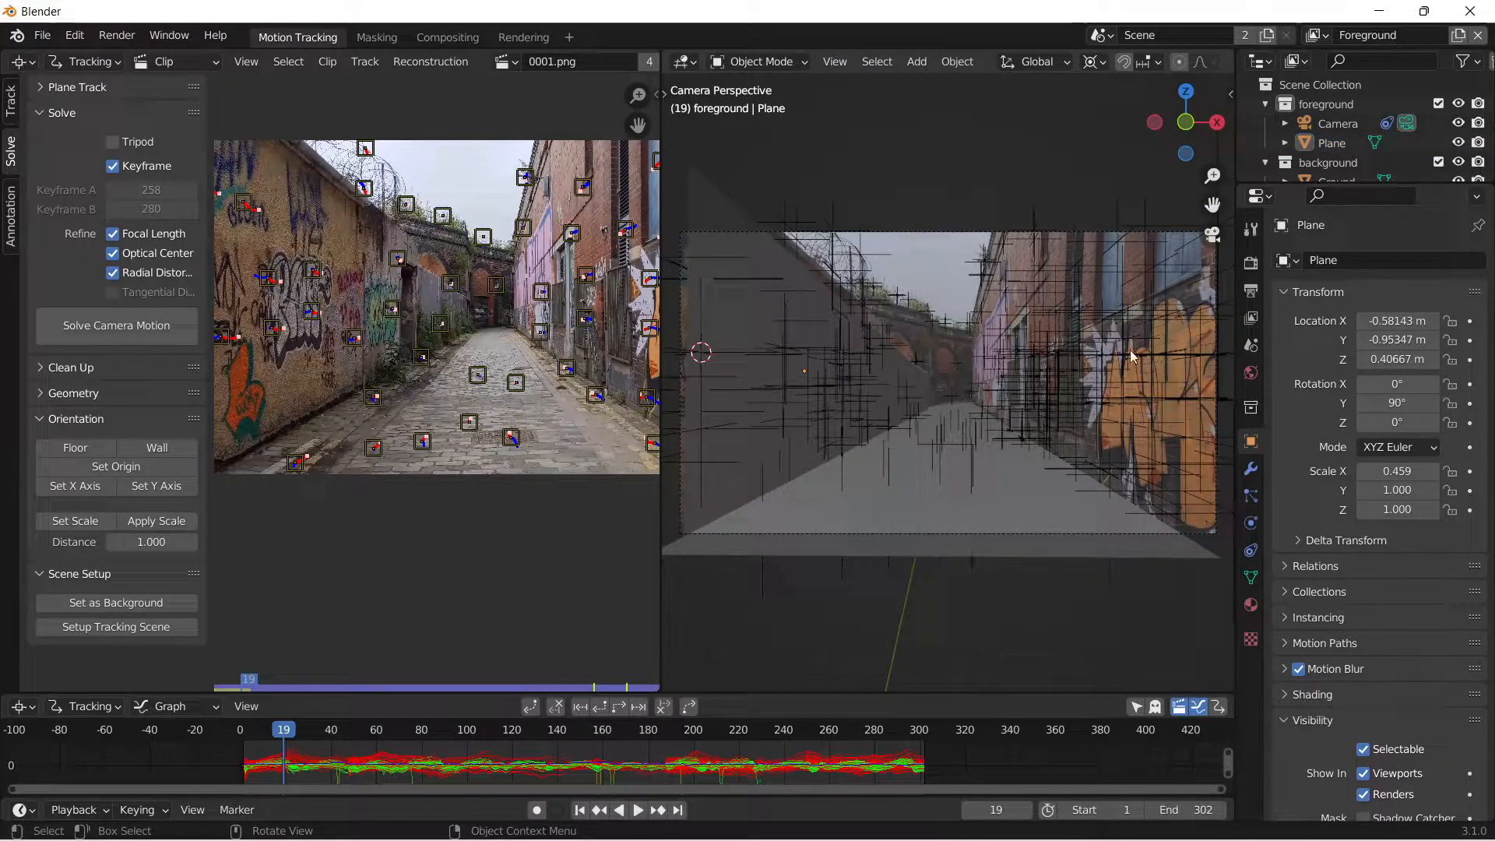
click(1063, 350)
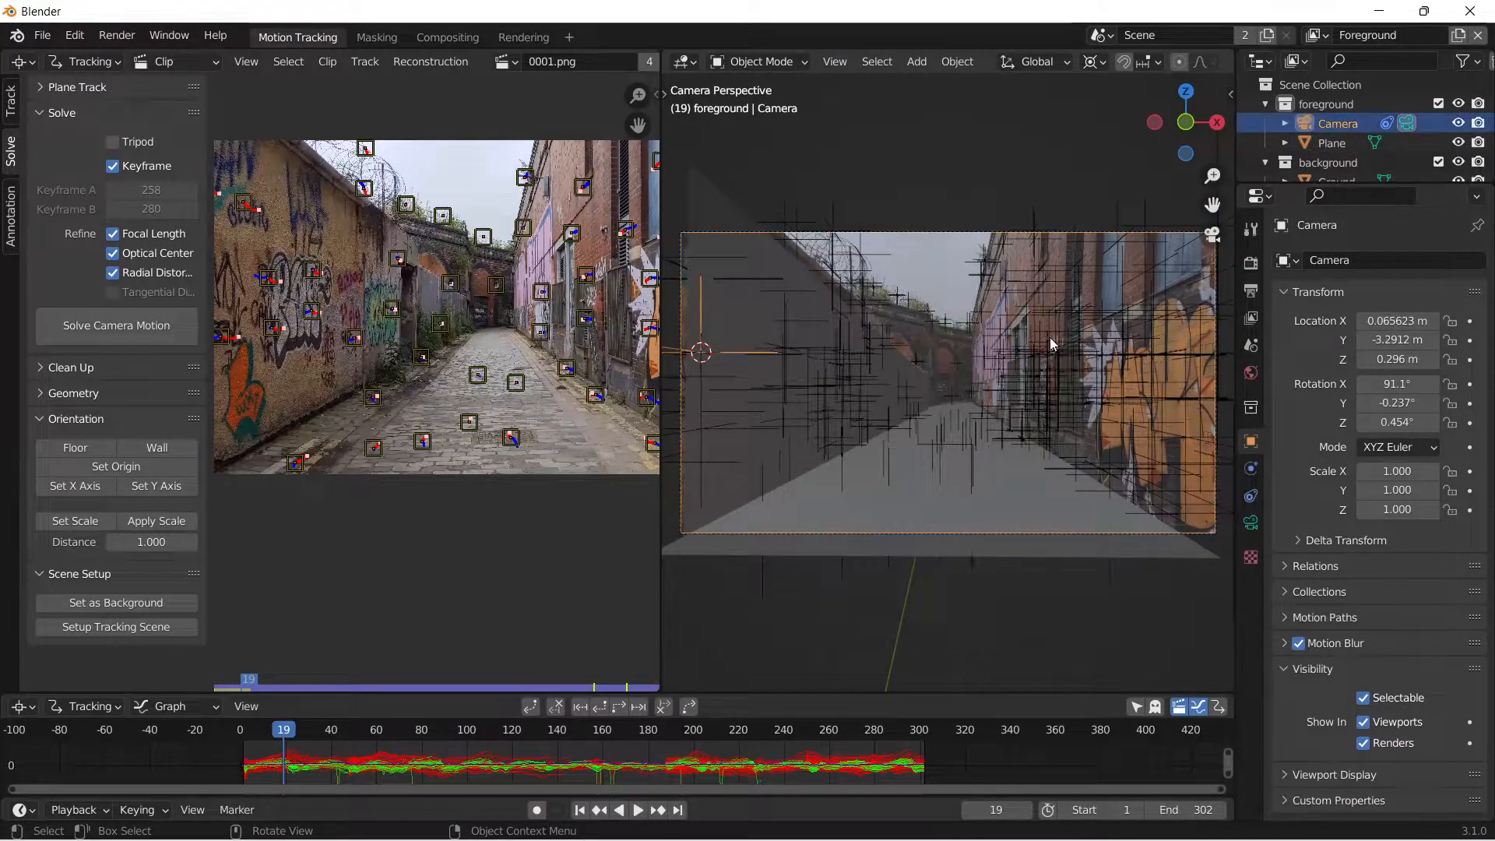
click(754, 179)
click(815, 278)
key(Tab)
key(g)
key(z)
click(834, 248)
key(Tab)
click(886, 193)
scroll(982, 336, up, 2)
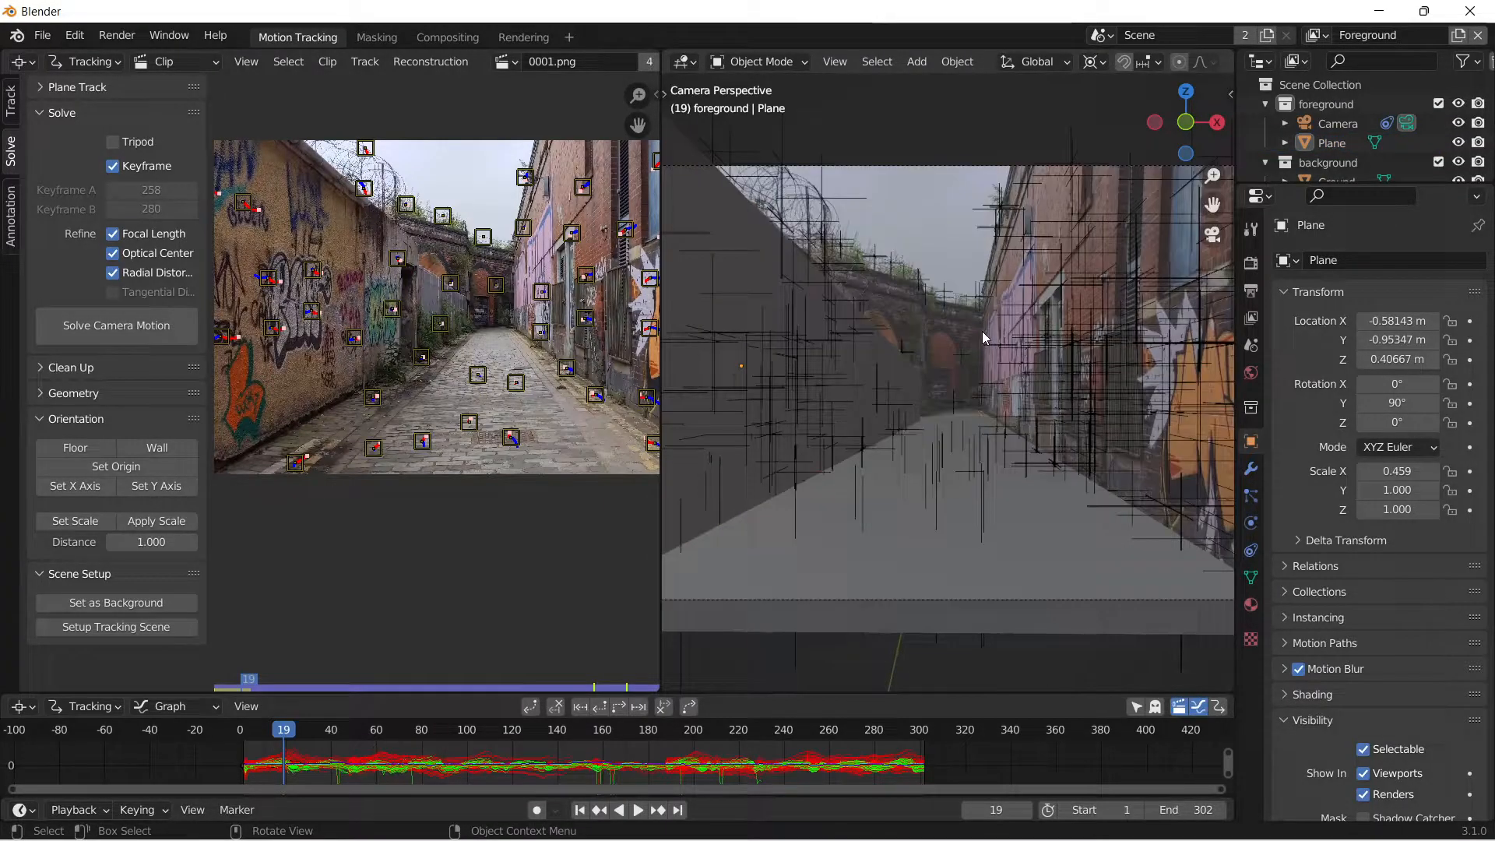
scroll(983, 336, up, 1)
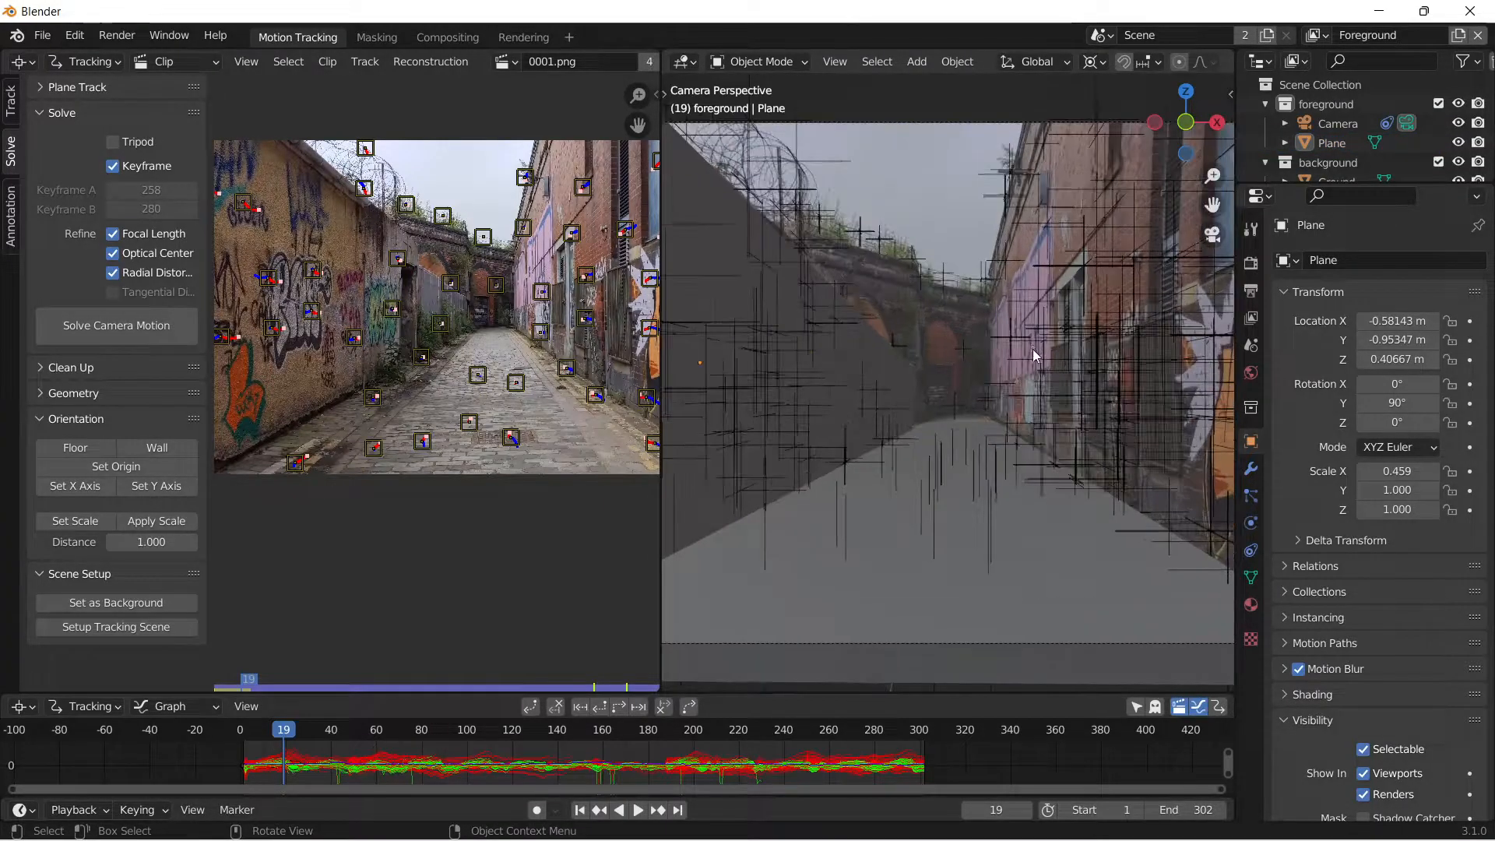
Snap the 3D cursor to a tracking point on the right wall of the alley.
middle_drag(946, 297, 1045, 283)
middle_drag(1163, 317, 1129, 378)
click(1129, 378)
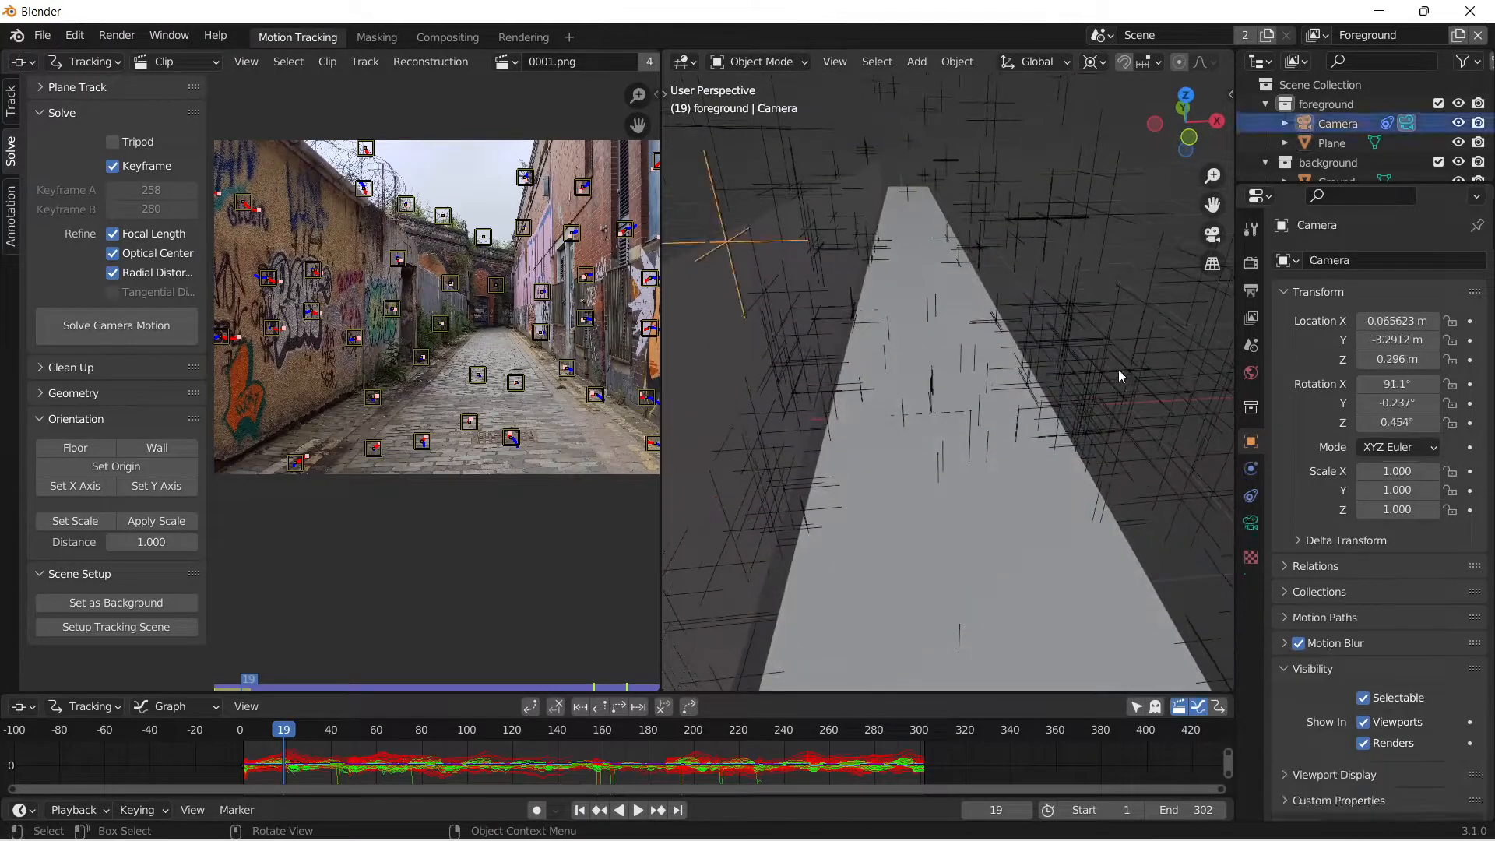
key(shift+s)
click(1120, 469)
middle_drag(1111, 413, 1057, 385)
Add a plane at the 3D cursor and rotate it 90° around global Y as the right wall, viewed through the camera.
key(shift+a)
mouse_move(1006, 387)
click(1089, 387)
text(ry)
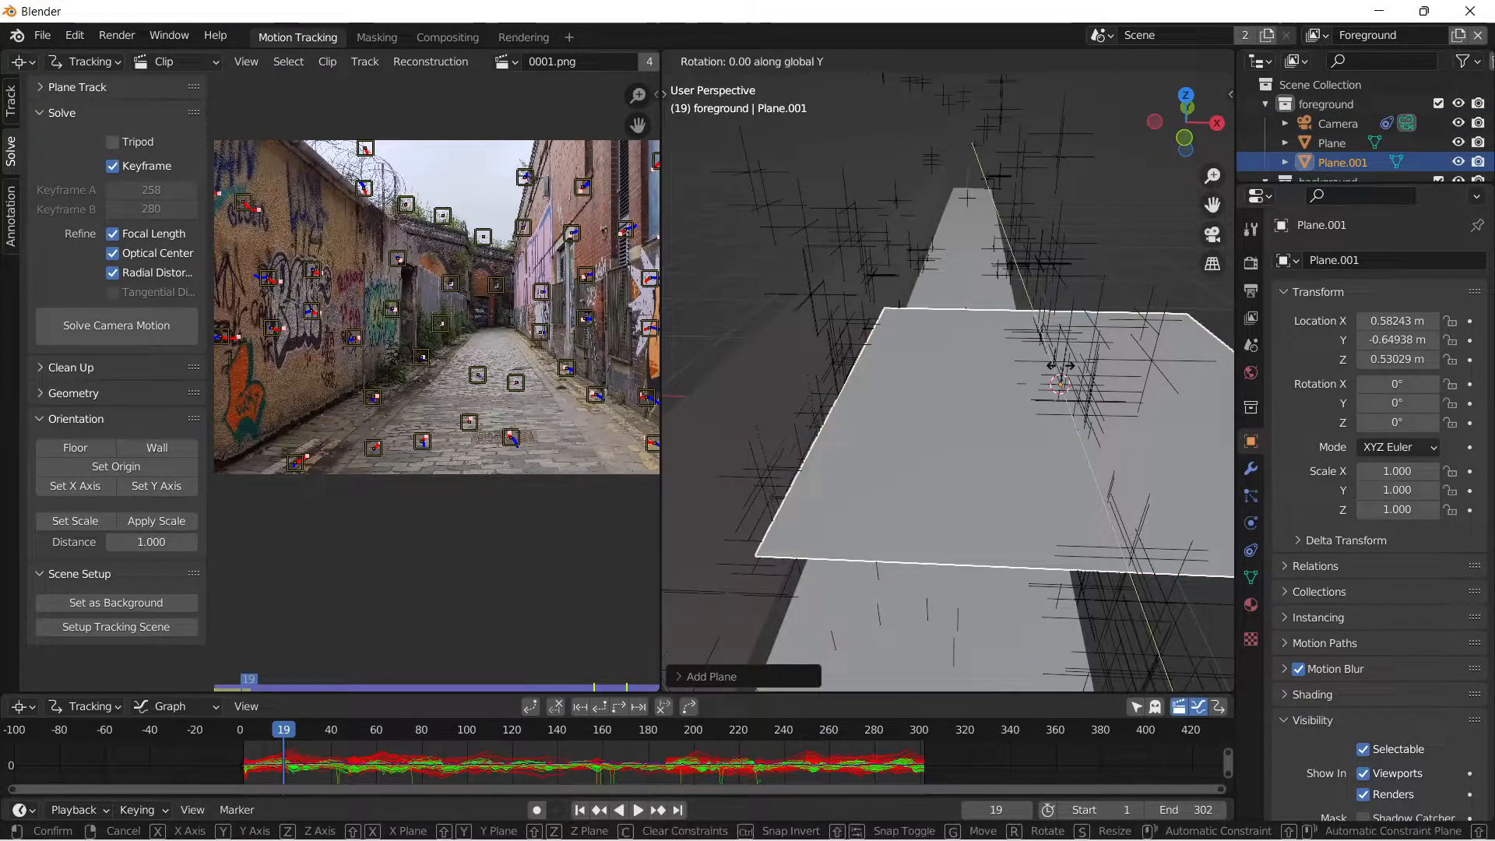
text(90)
key(Return)
click(1212, 234)
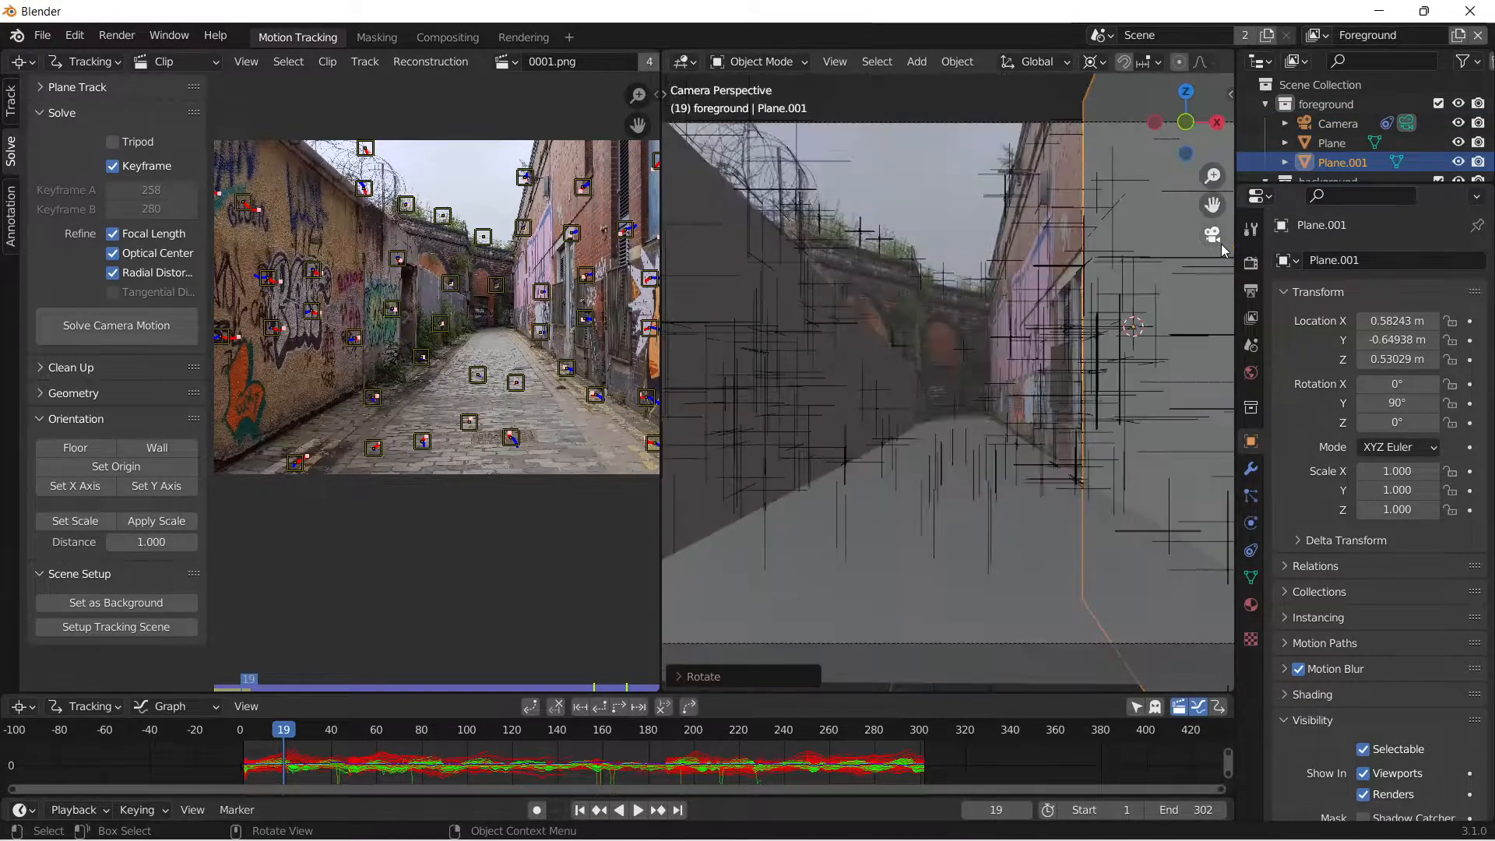
In edit mode, move the right wall plane's near vertical edge along global Y toward the camera, past the edge of the frame.
middle_drag(1123, 391, 1222, 313)
click(1213, 233)
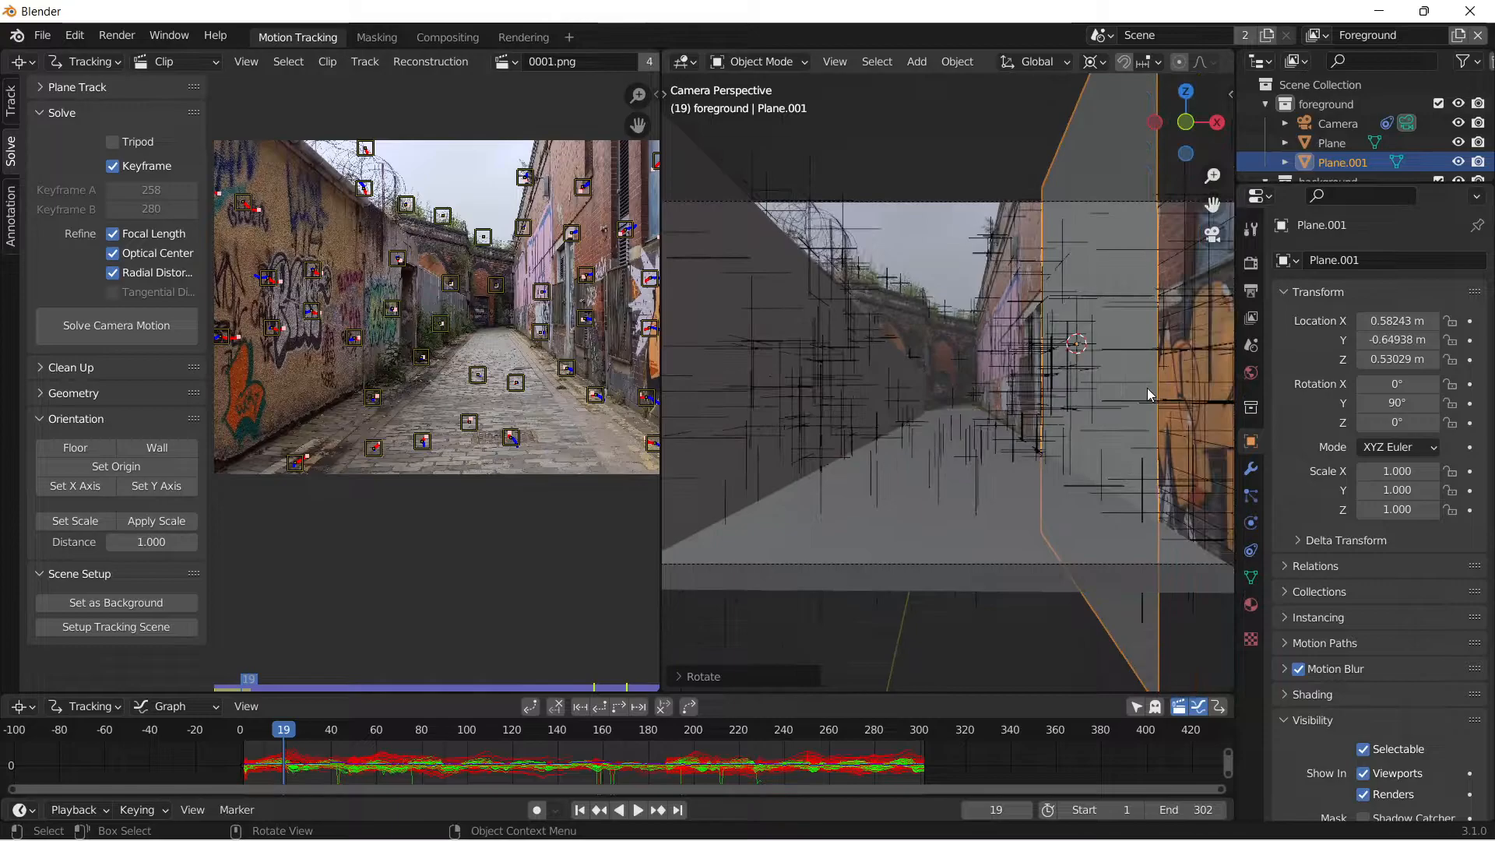
key(Tab)
key(g)
key(y)
click(725, 293)
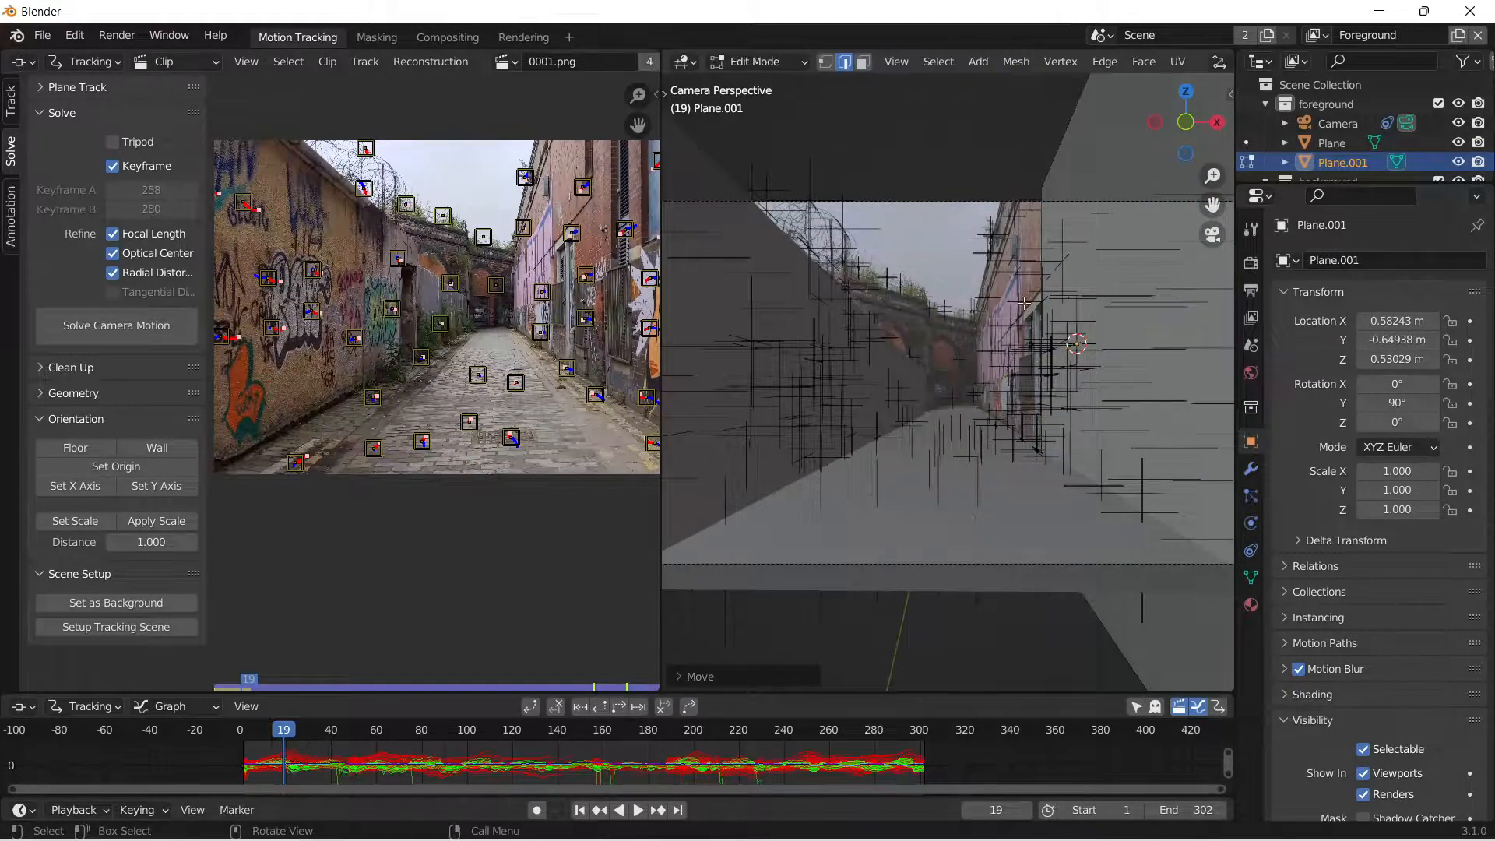
Move the right wall plane's far vertical edge along global Y to the far end of the alley.
click(1045, 285)
scroll(1033, 248, up, 2)
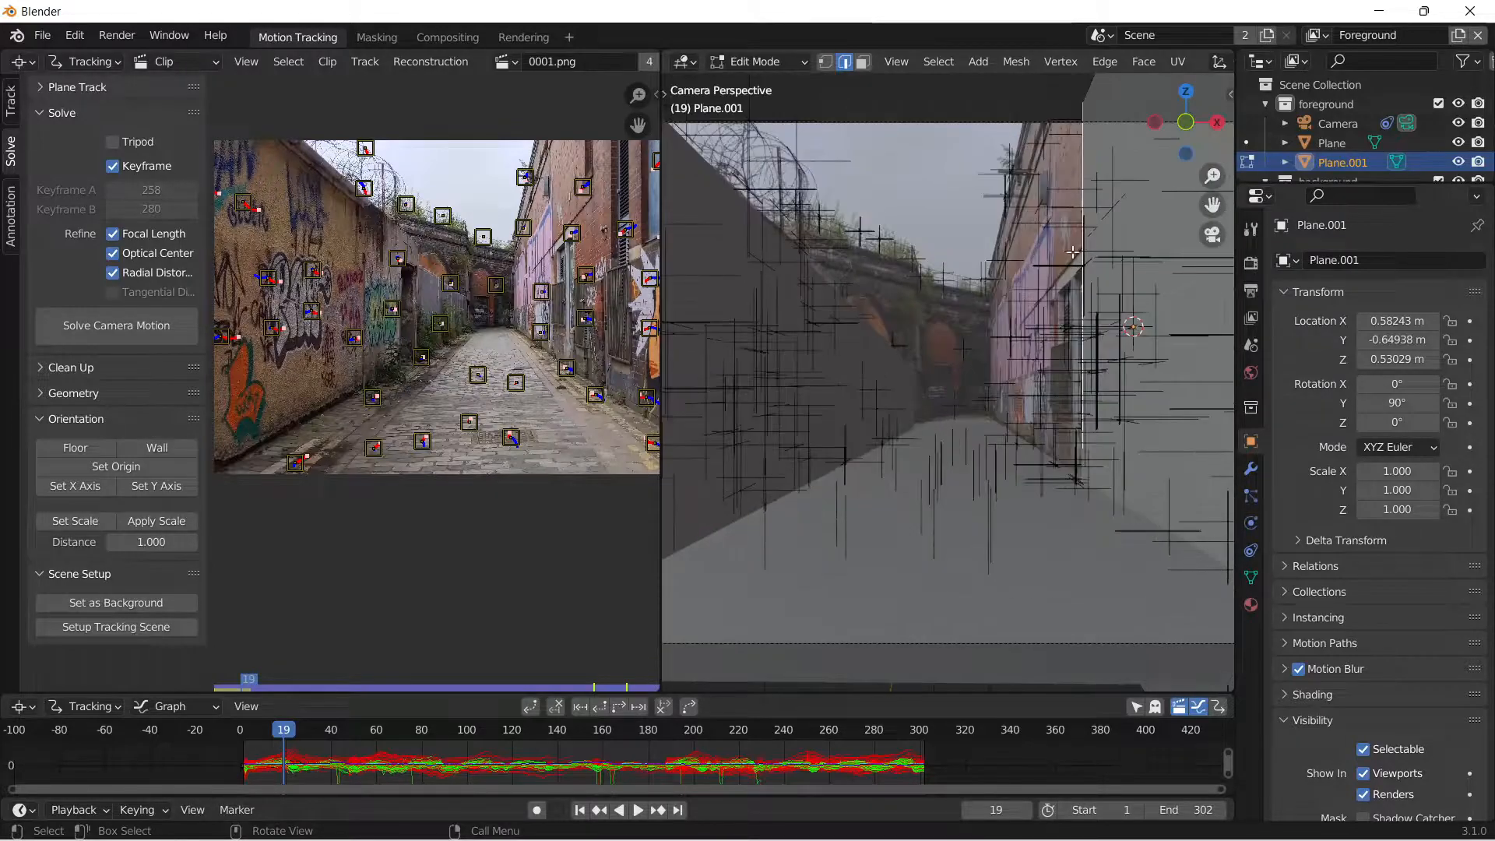
key(g)
key(y)
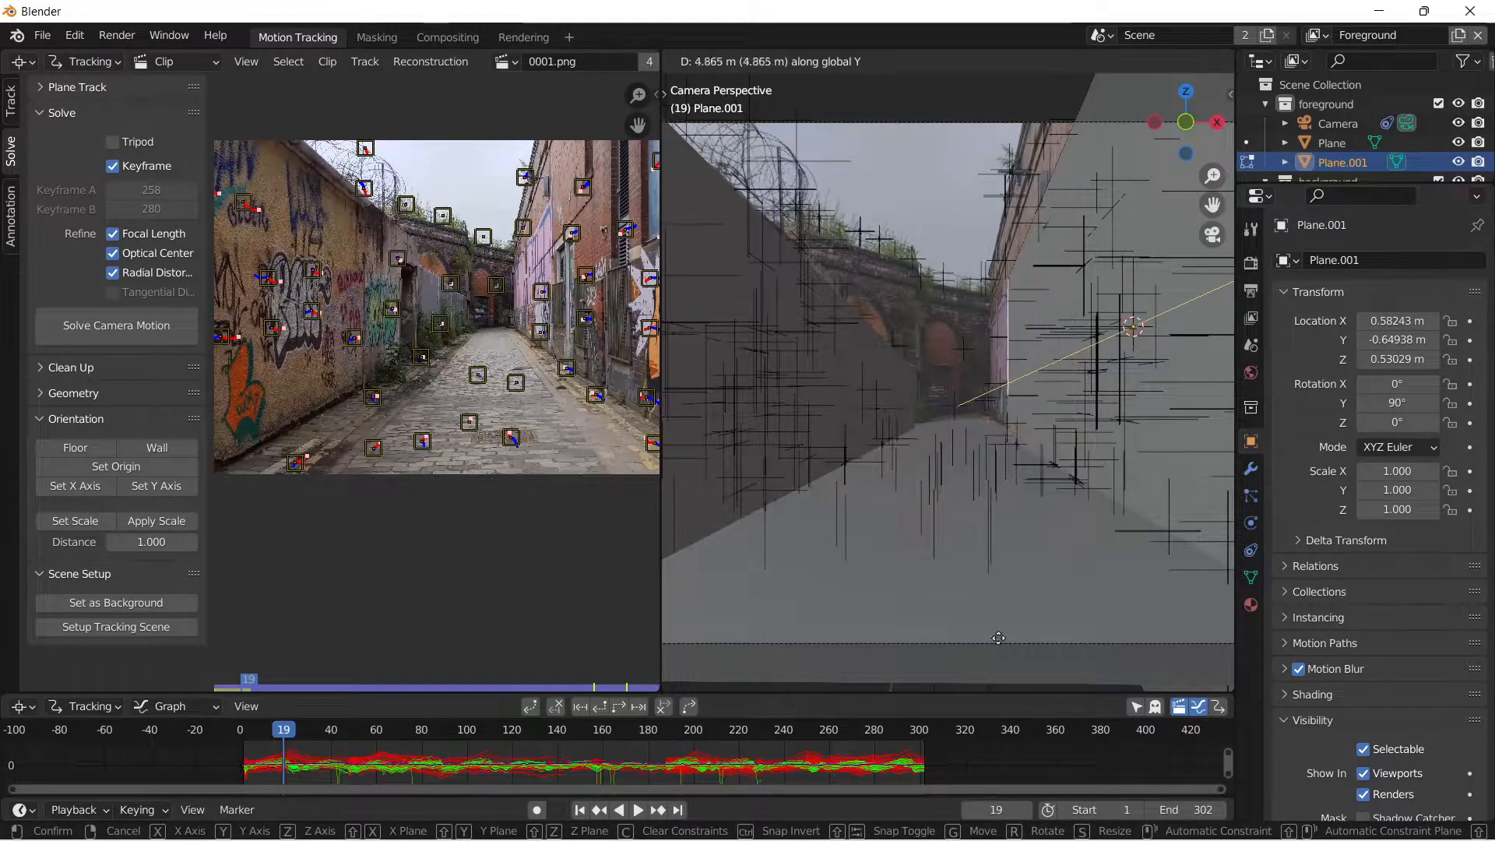
click(1231, 208)
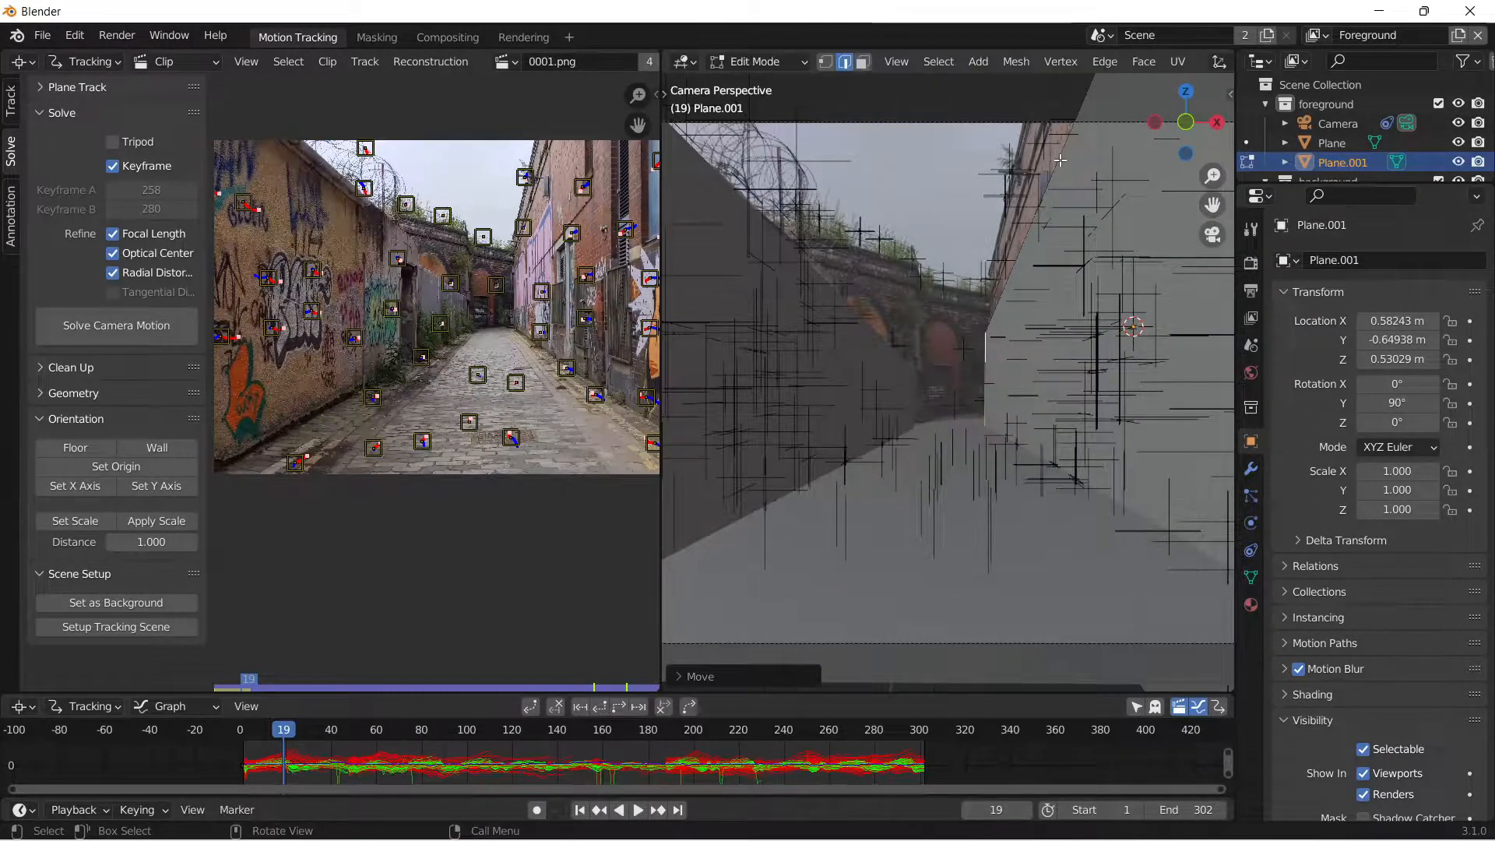
Raise the right wall plane's top edge along global Z to cover the brick wall, leave edit mode and deselect the plane.
key(g)
key(z)
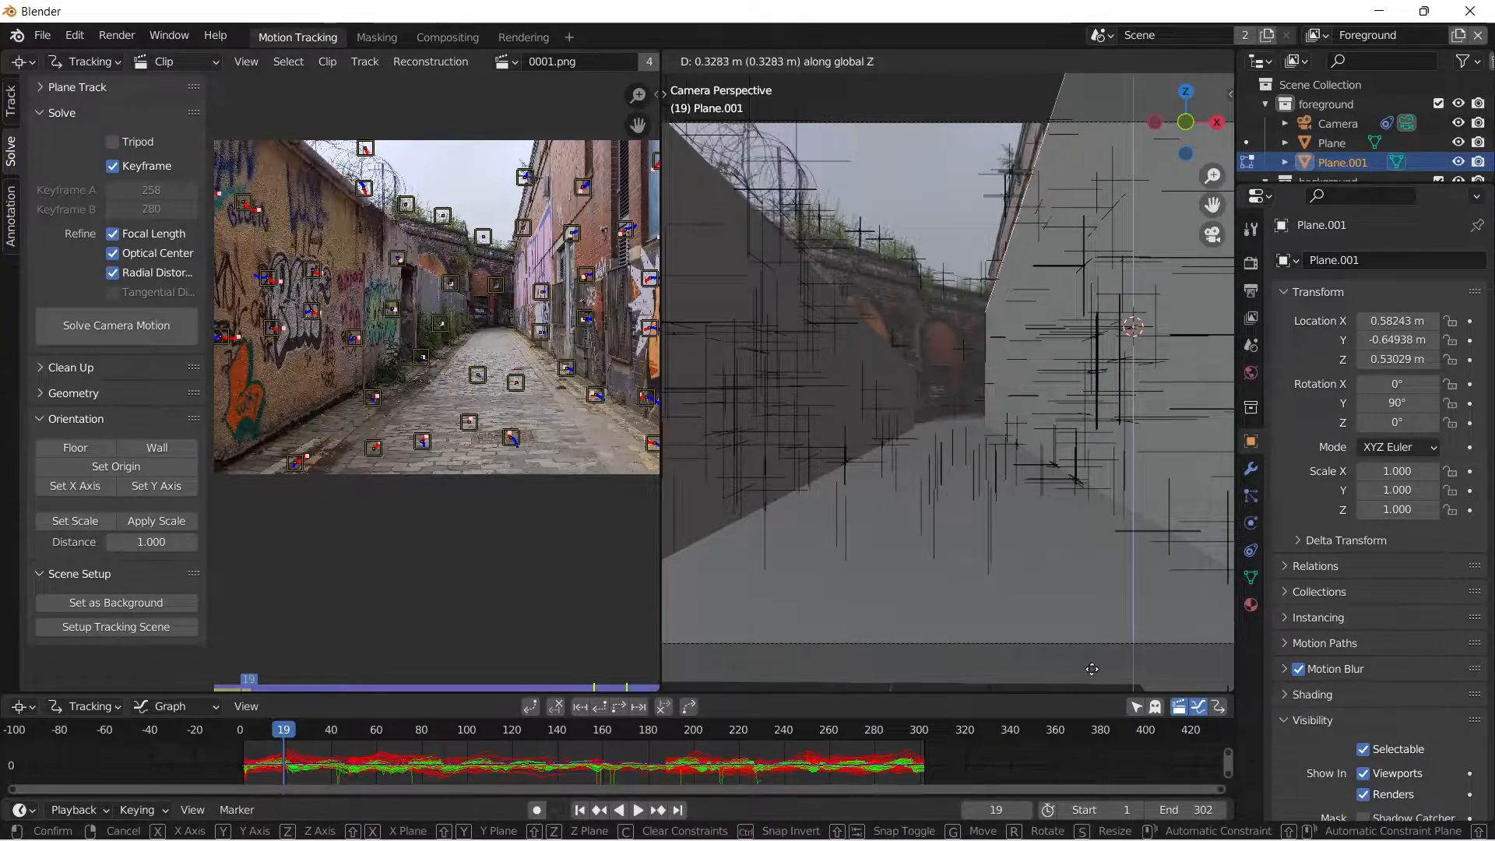
click(1064, 451)
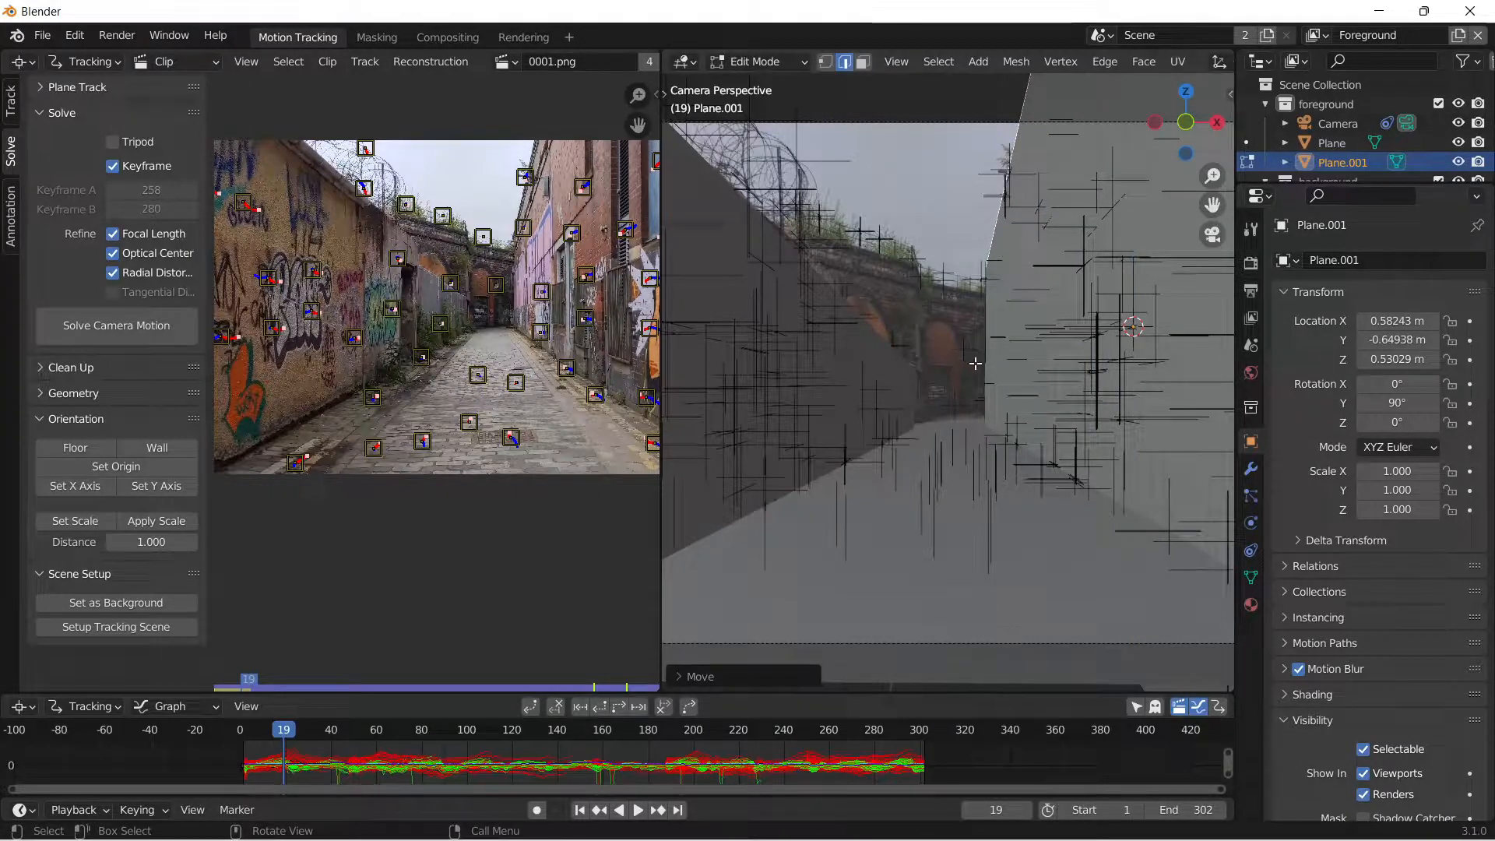
key(Tab)
click(933, 190)
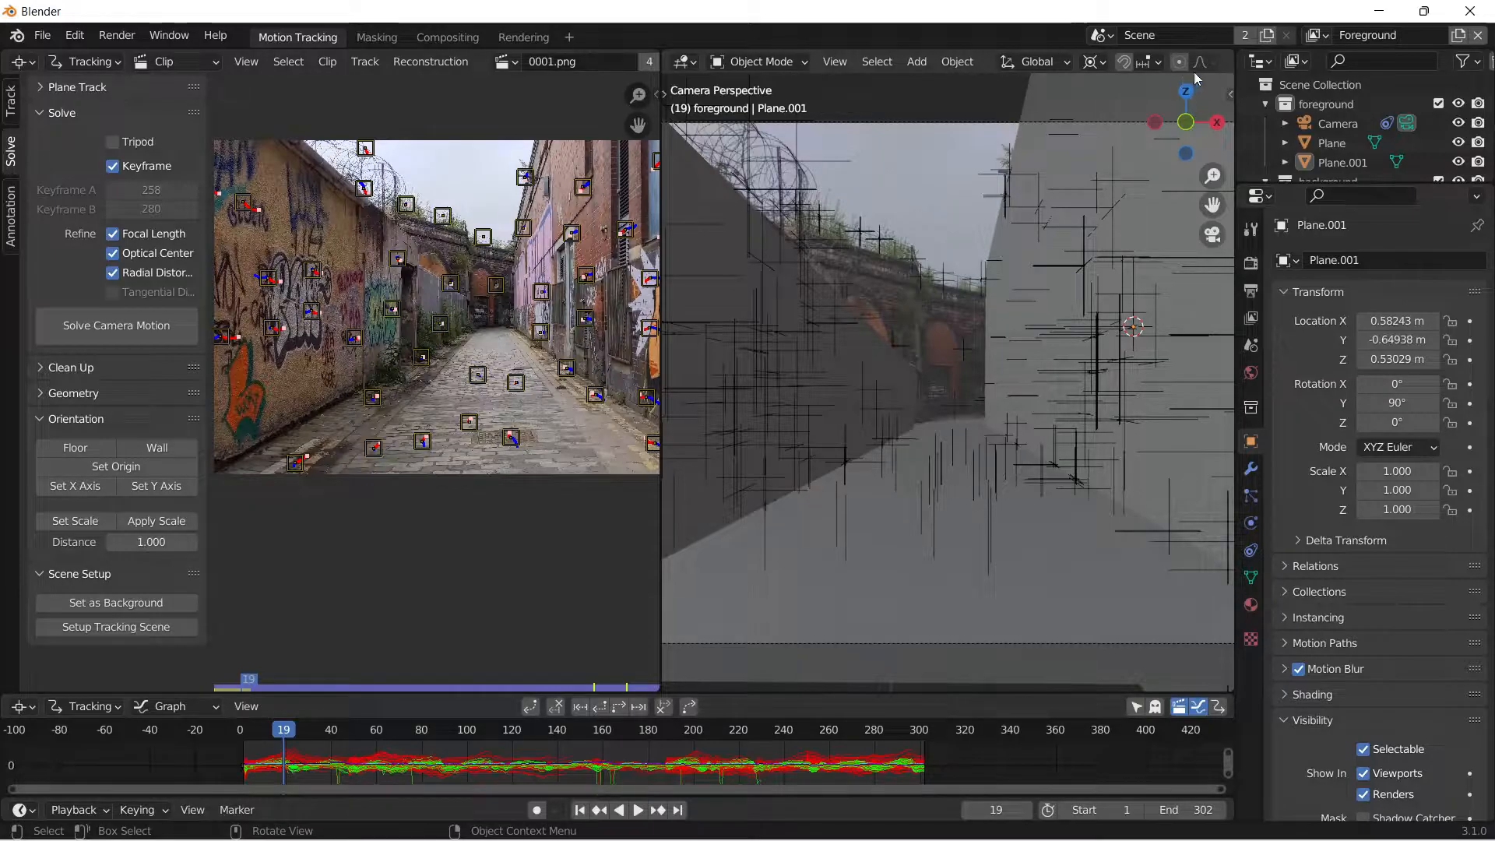
Set the viewport's solid shading to random object colours.
scroll(1219, 67, down, 5)
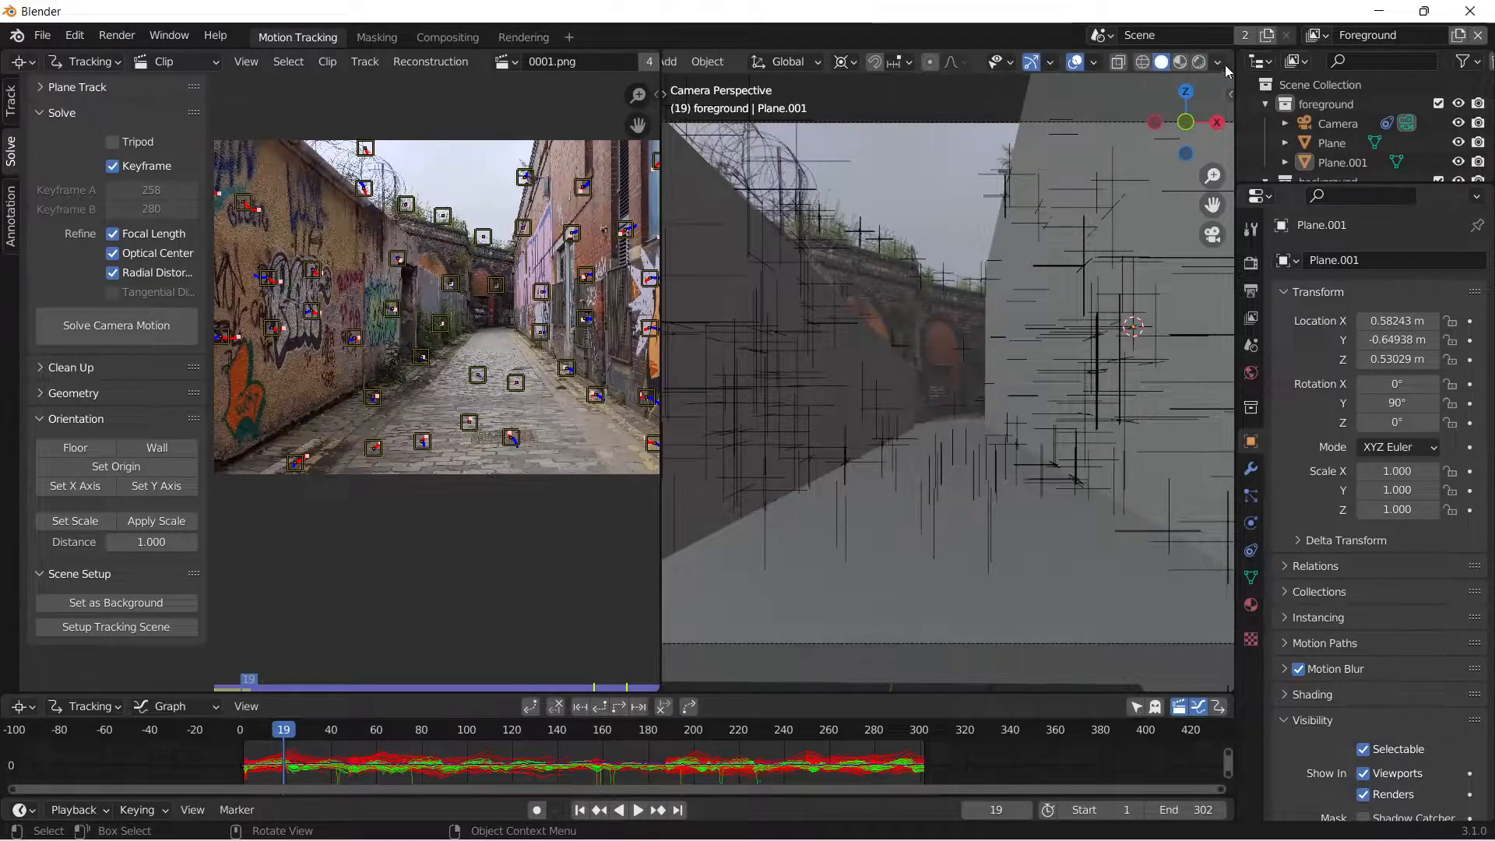
click(1220, 64)
click(1231, 324)
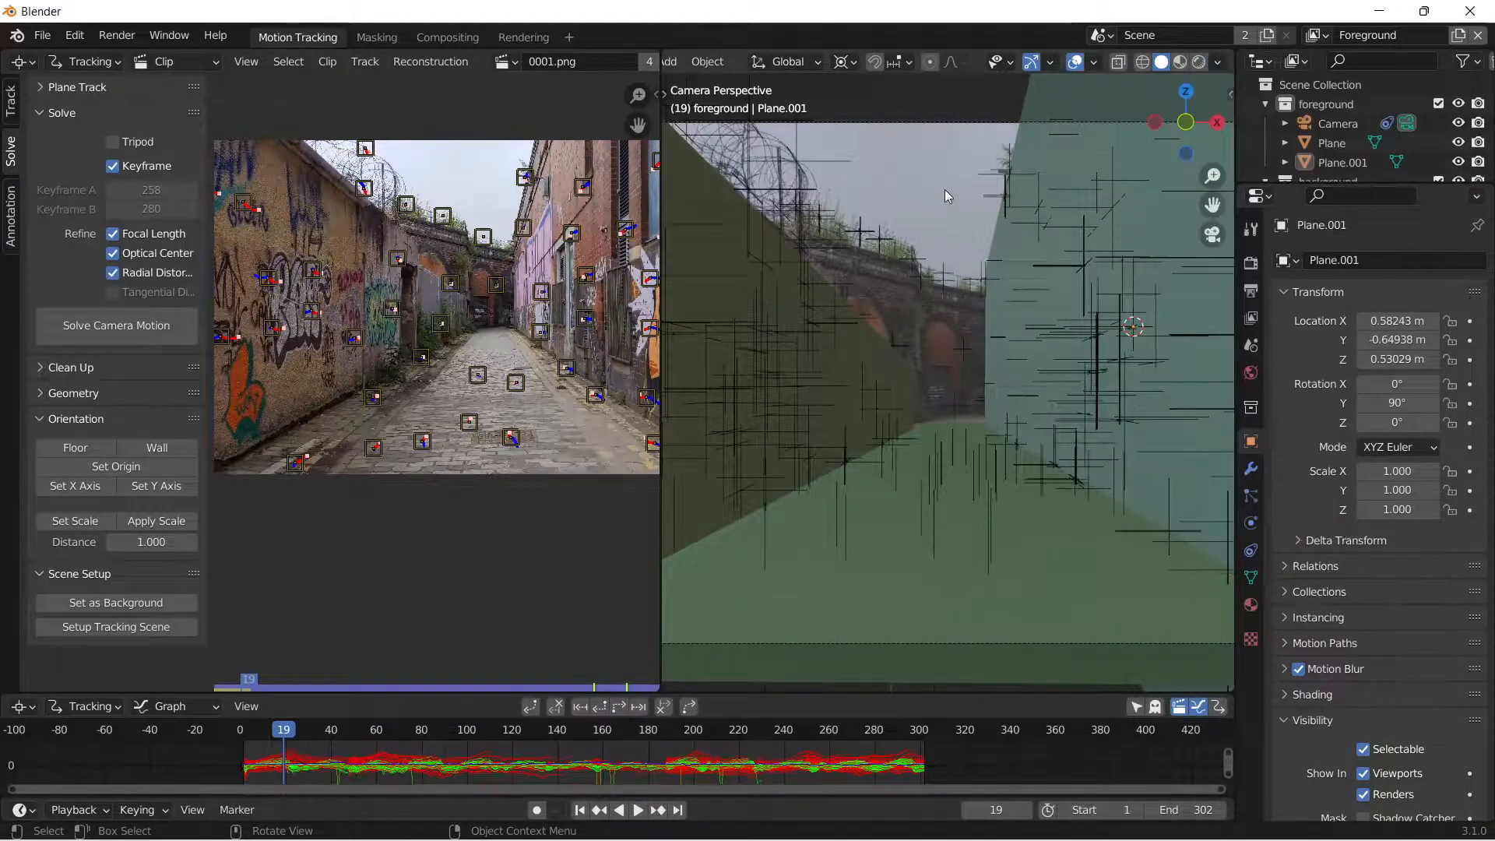
Scrub through the timeline to check how the ground and wall planes line up with the footage.
drag(294, 740, 426, 743)
middle_drag(346, 545, 321, 582)
mouse_move(448, 748)
mouse_down()
mouse_move(518, 732)
mouse_move(791, 740)
mouse_move(458, 740)
mouse_up()
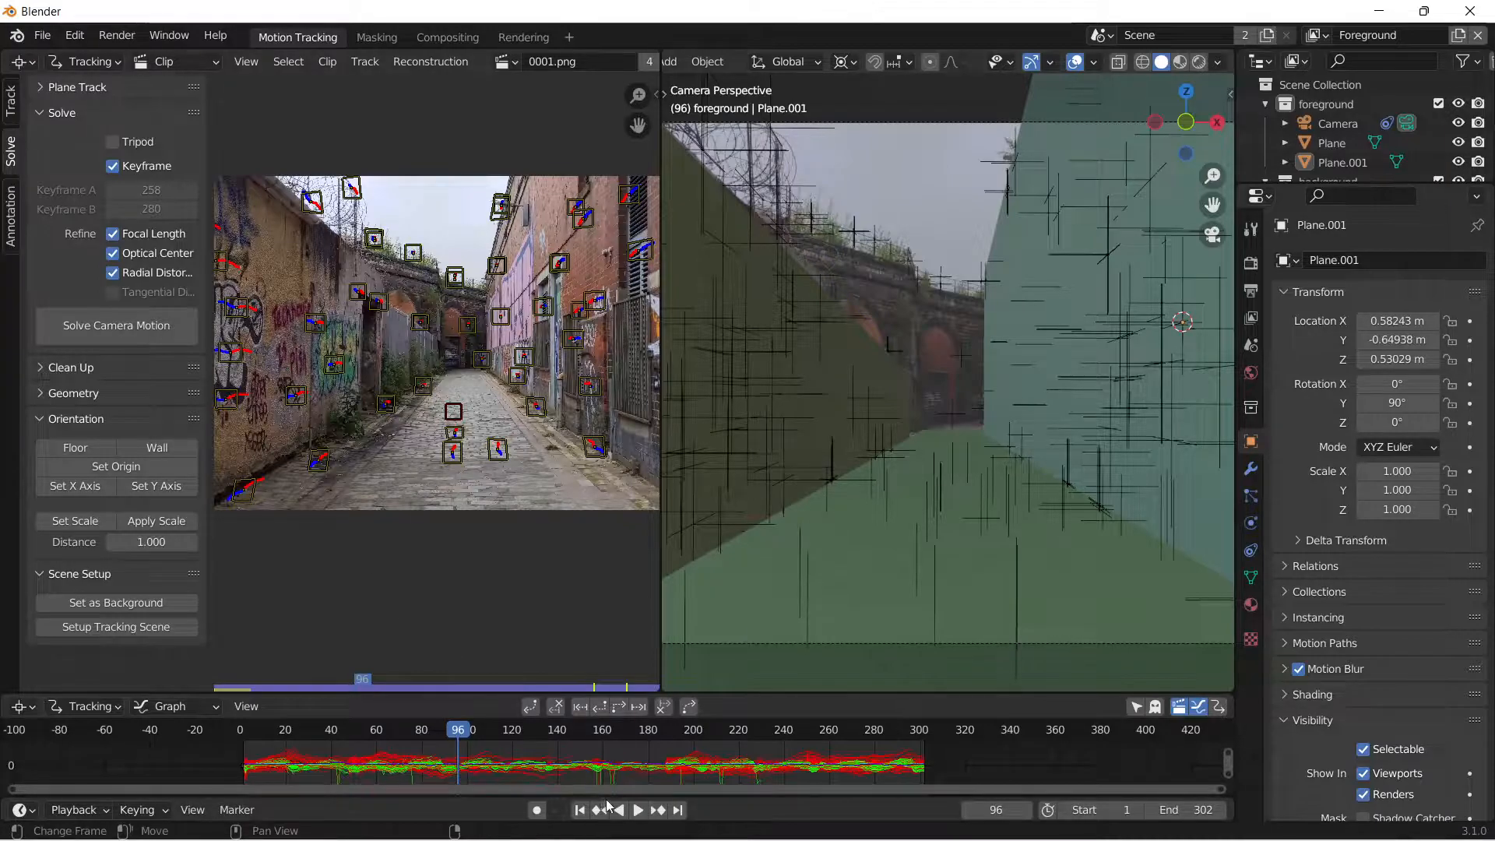
drag(483, 745, 335, 755)
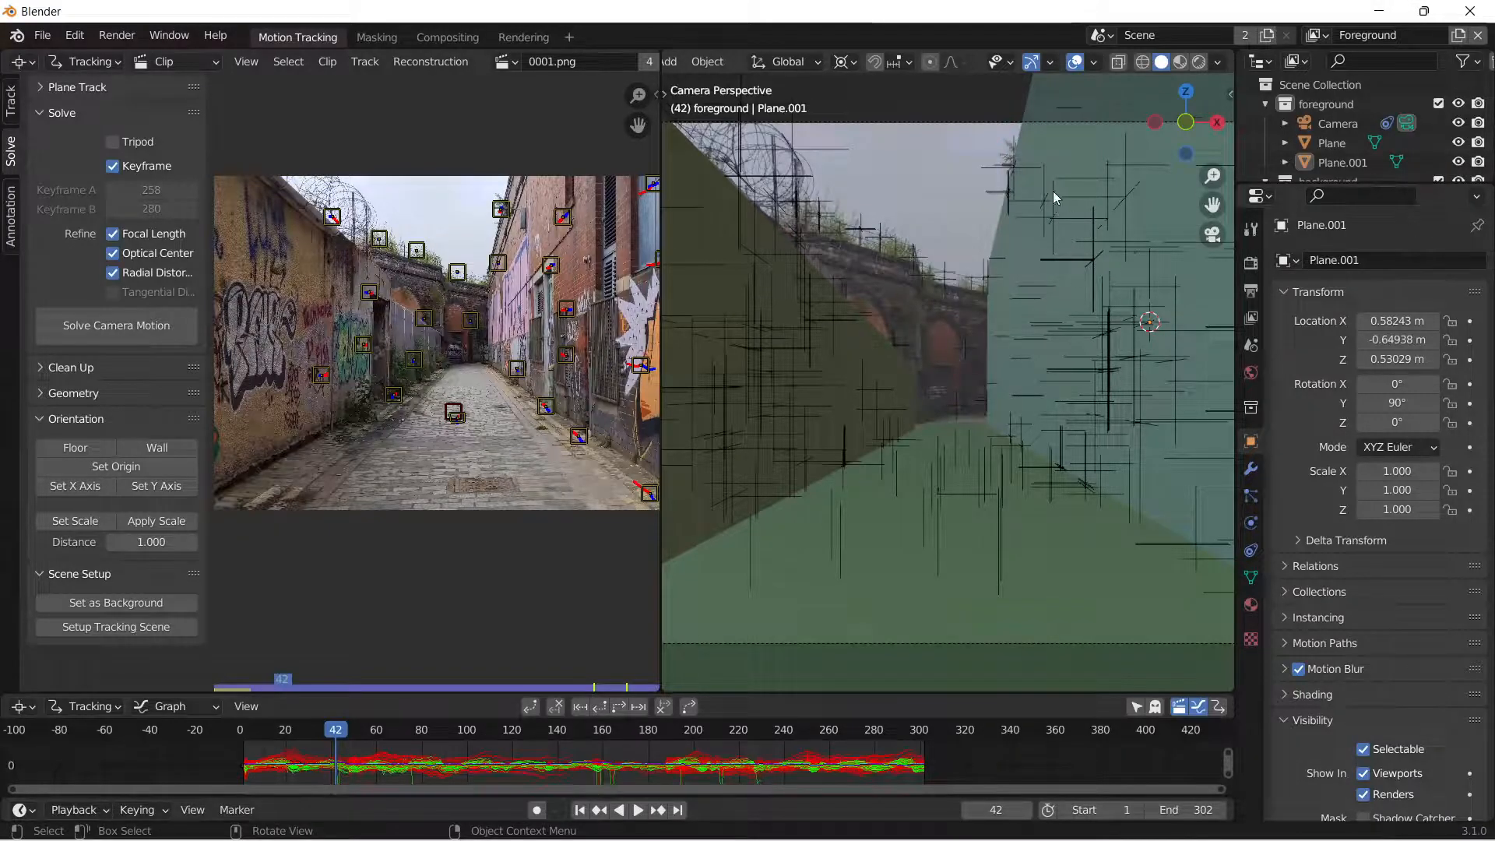
Collapse the foreground collection and add a new collection named IRON MAN.
click(1267, 105)
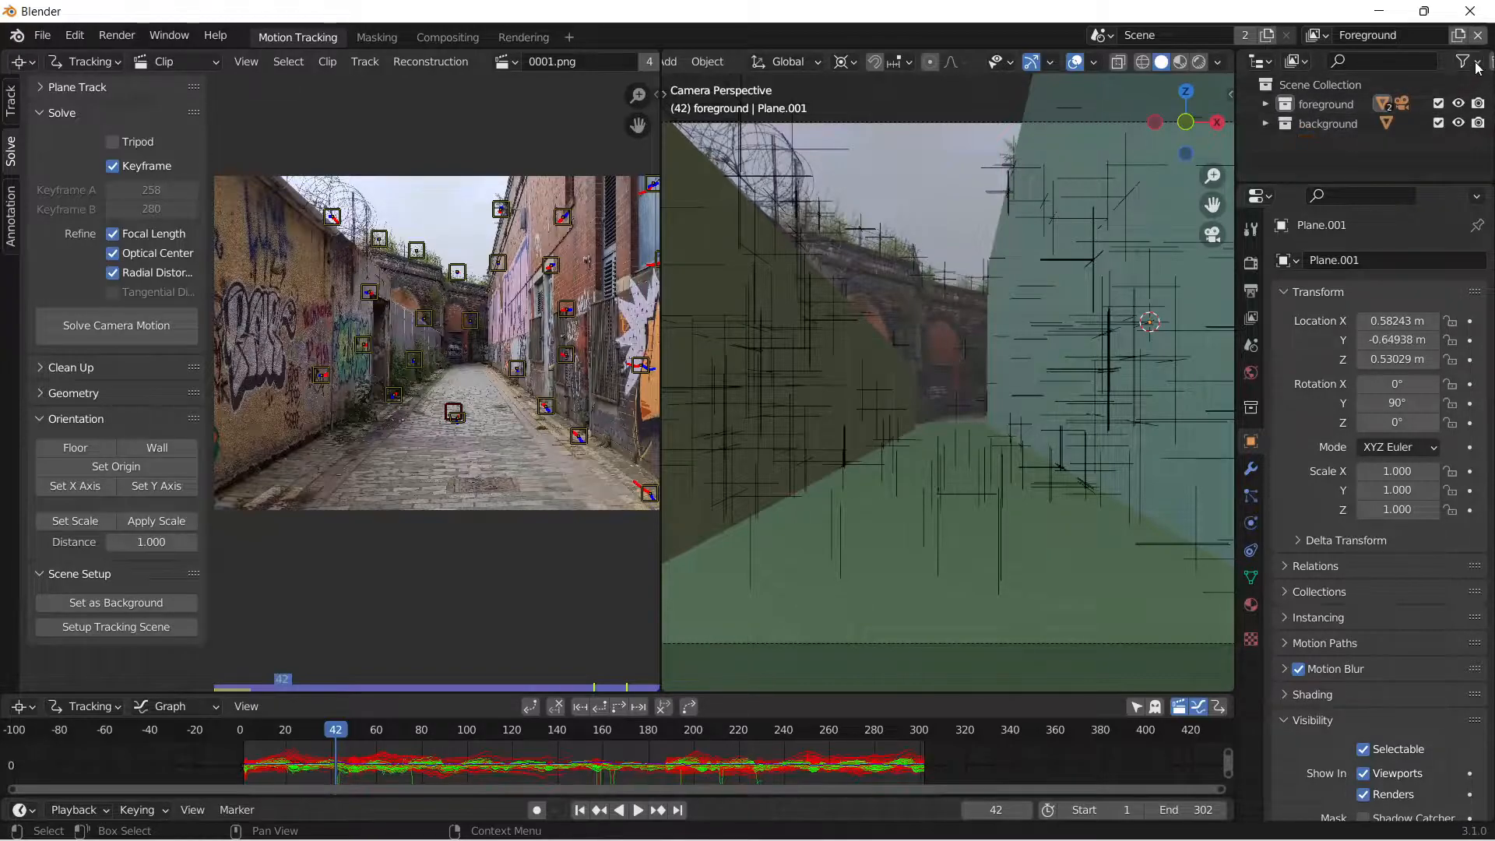
middle_drag(1458, 64, 1423, 63)
click(1479, 62)
double_click(1320, 141)
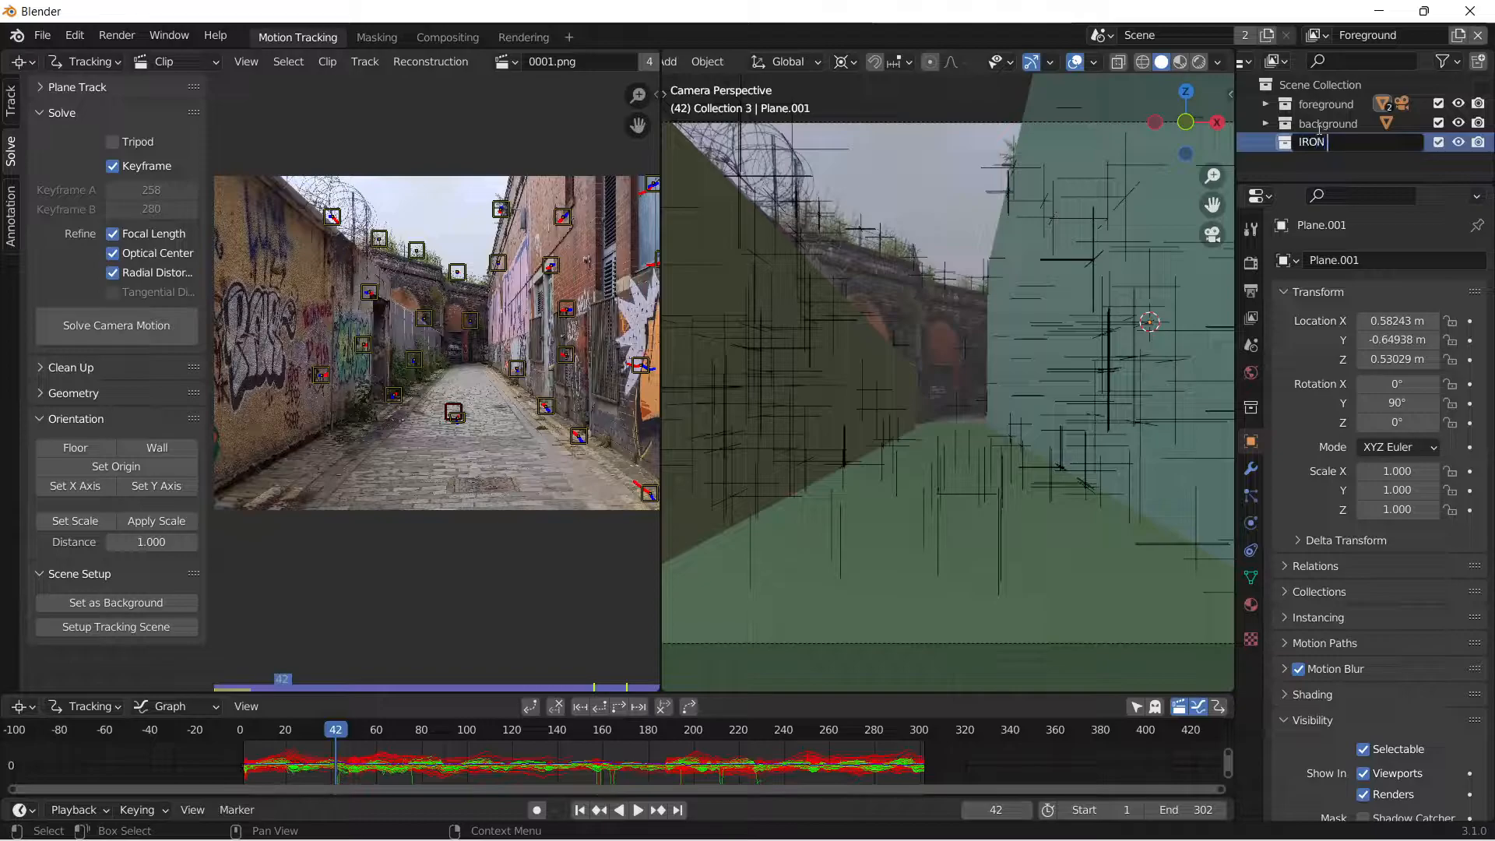
text(IRON MAN)
key(Return)
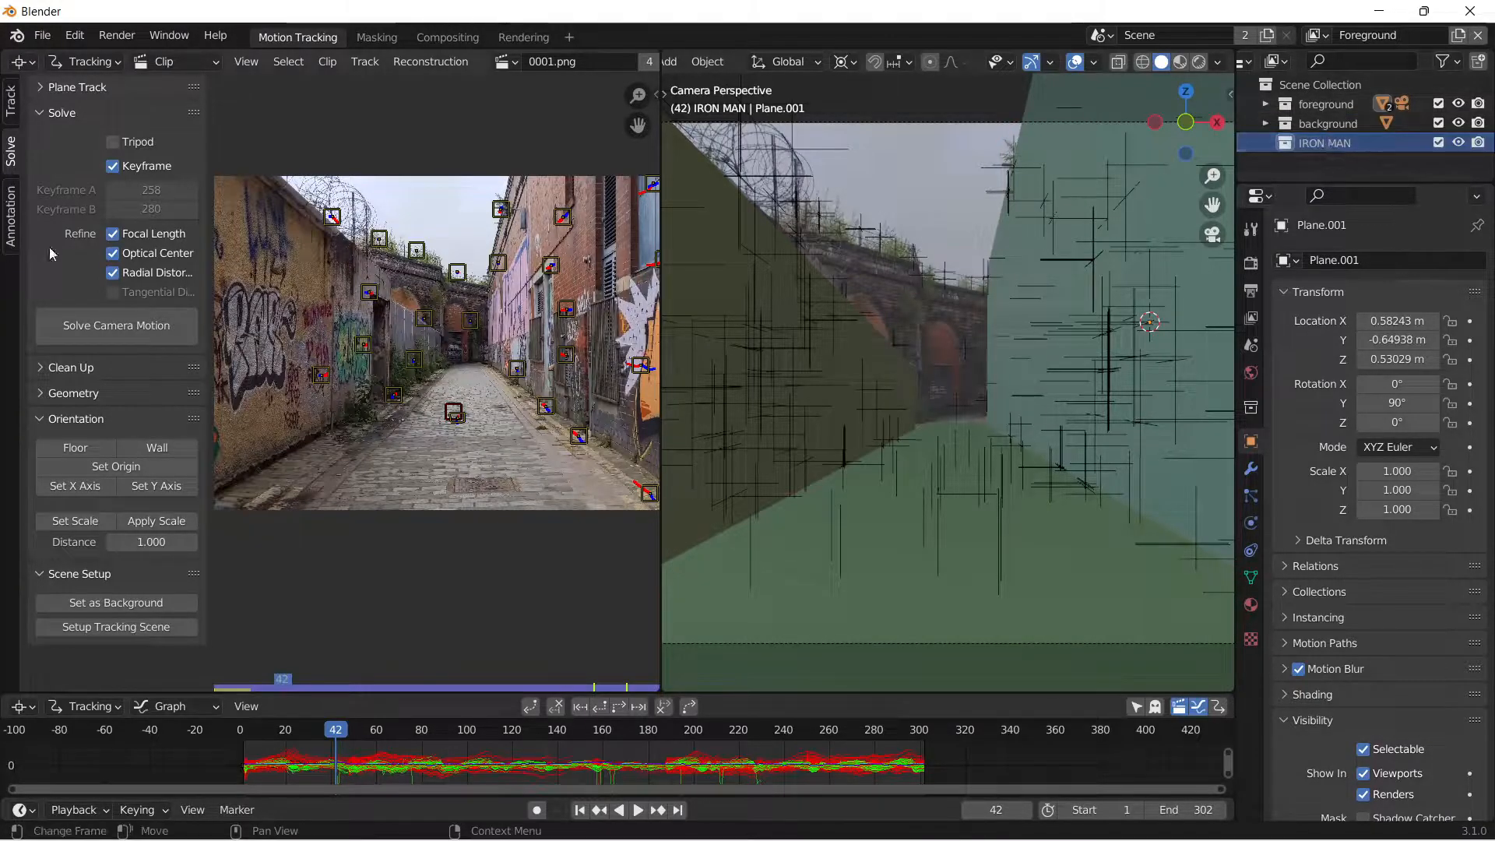
Import the mk17_fbx.FBX model from the mk17_fbx folder into the IRON MAN collection.
click(42, 35)
mouse_move(94, 301)
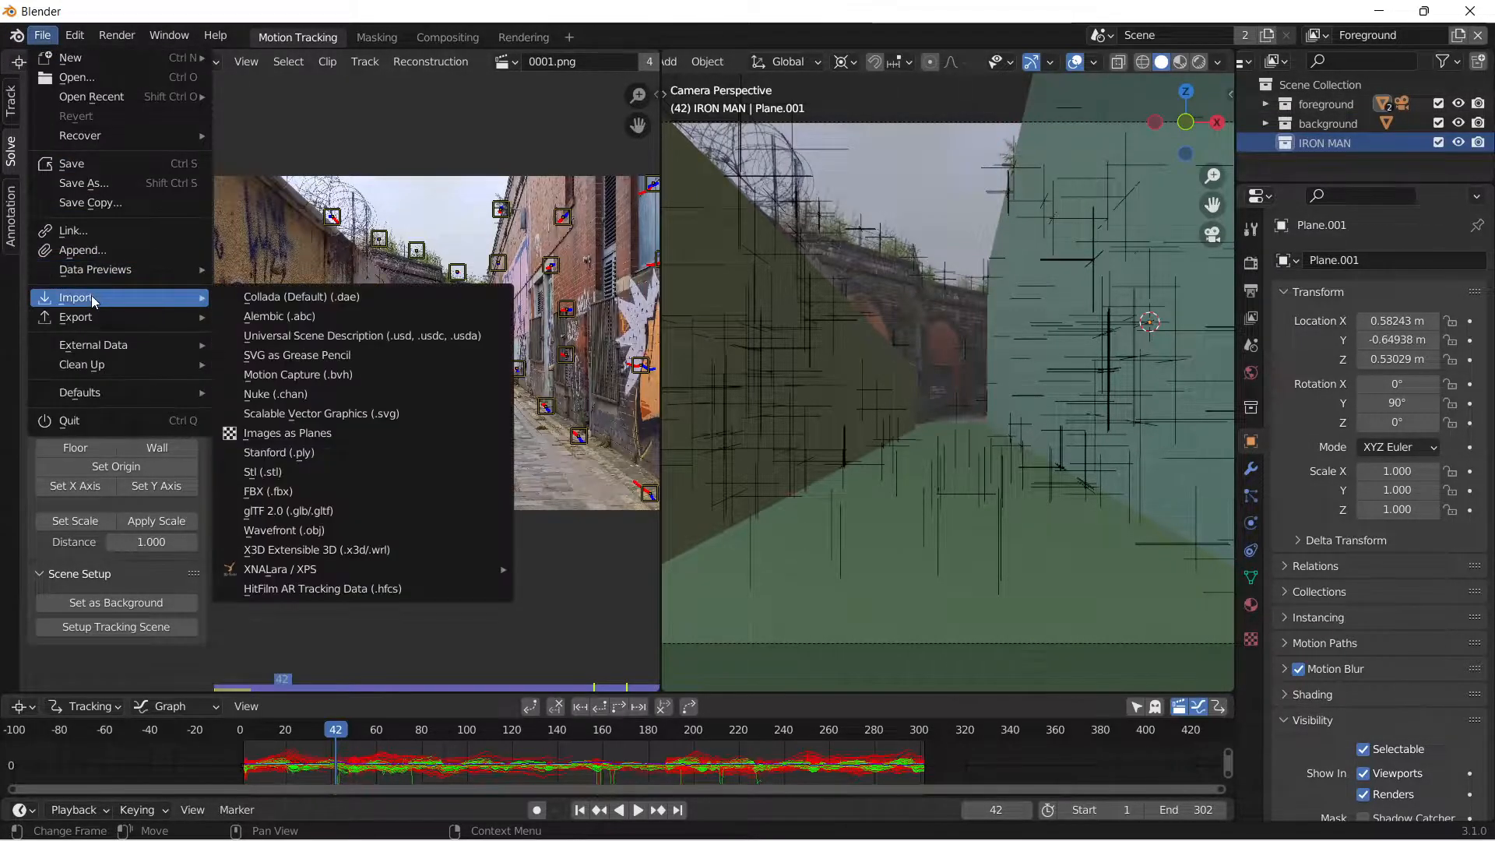
click(311, 491)
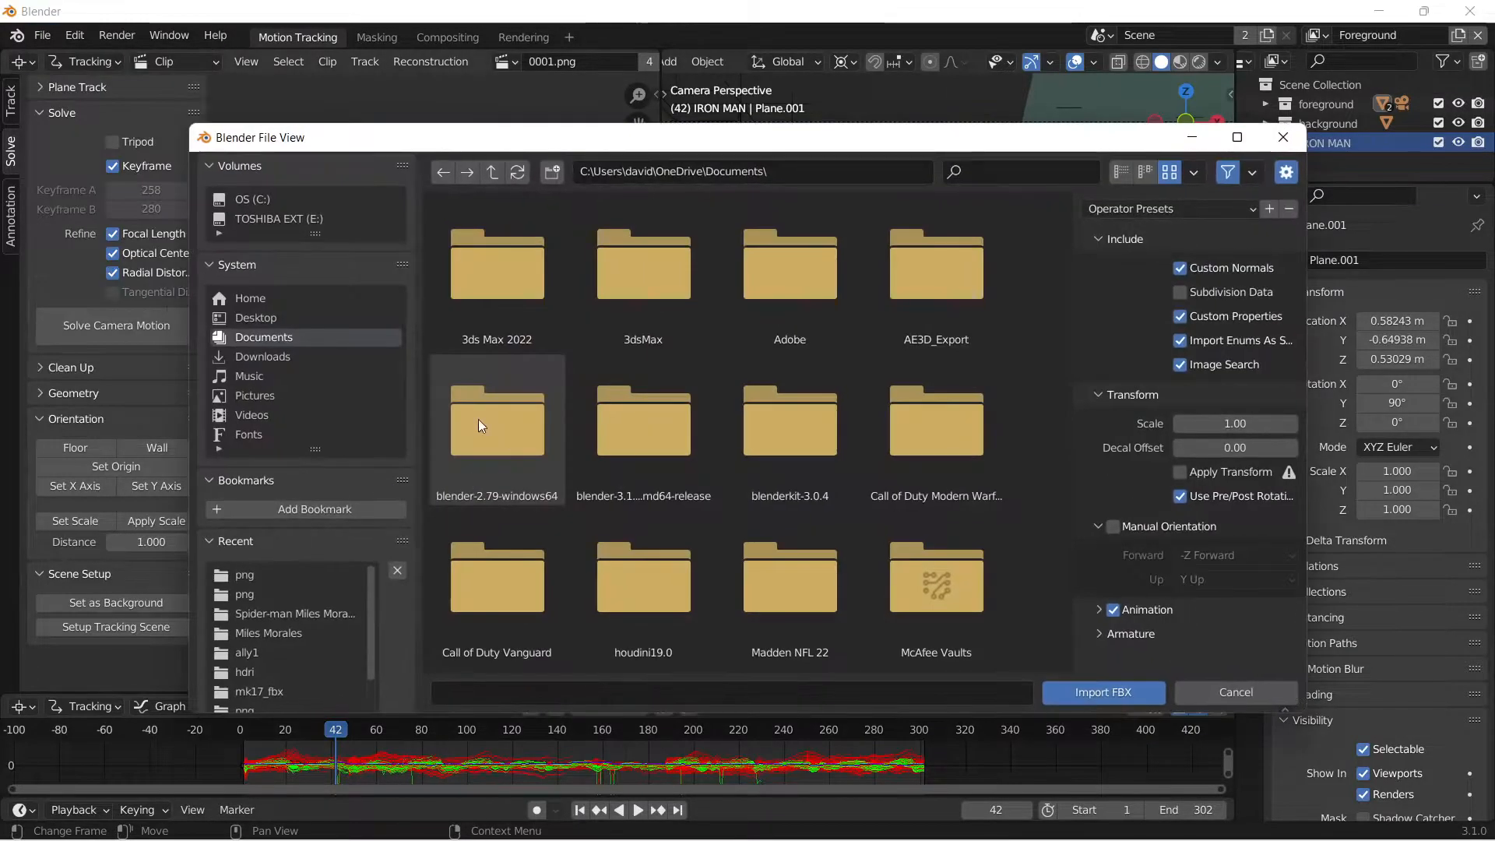
scroll(273, 653, down, 1)
click(273, 655)
click(496, 273)
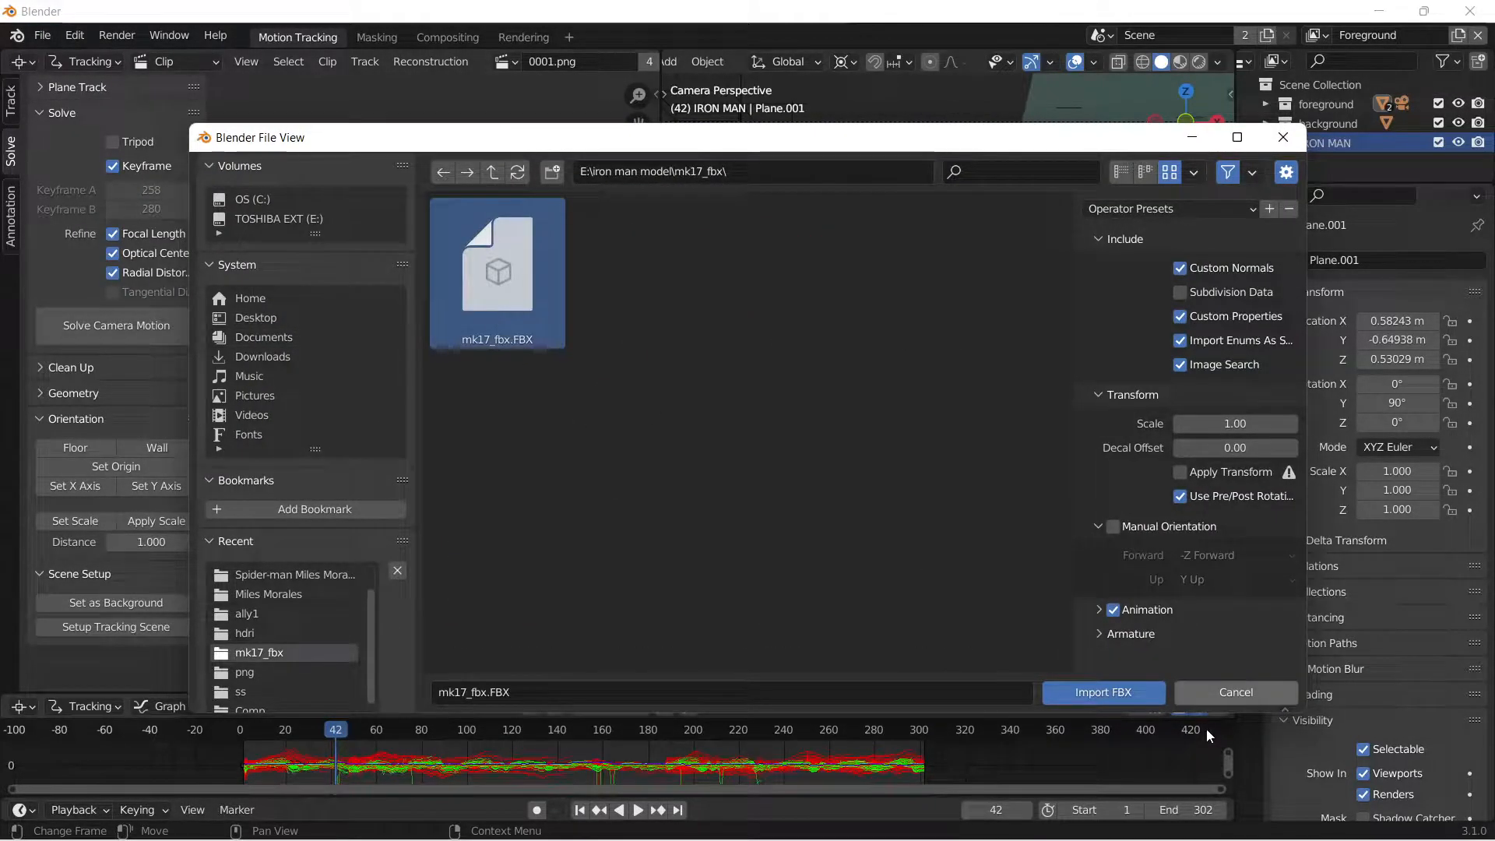
click(1111, 693)
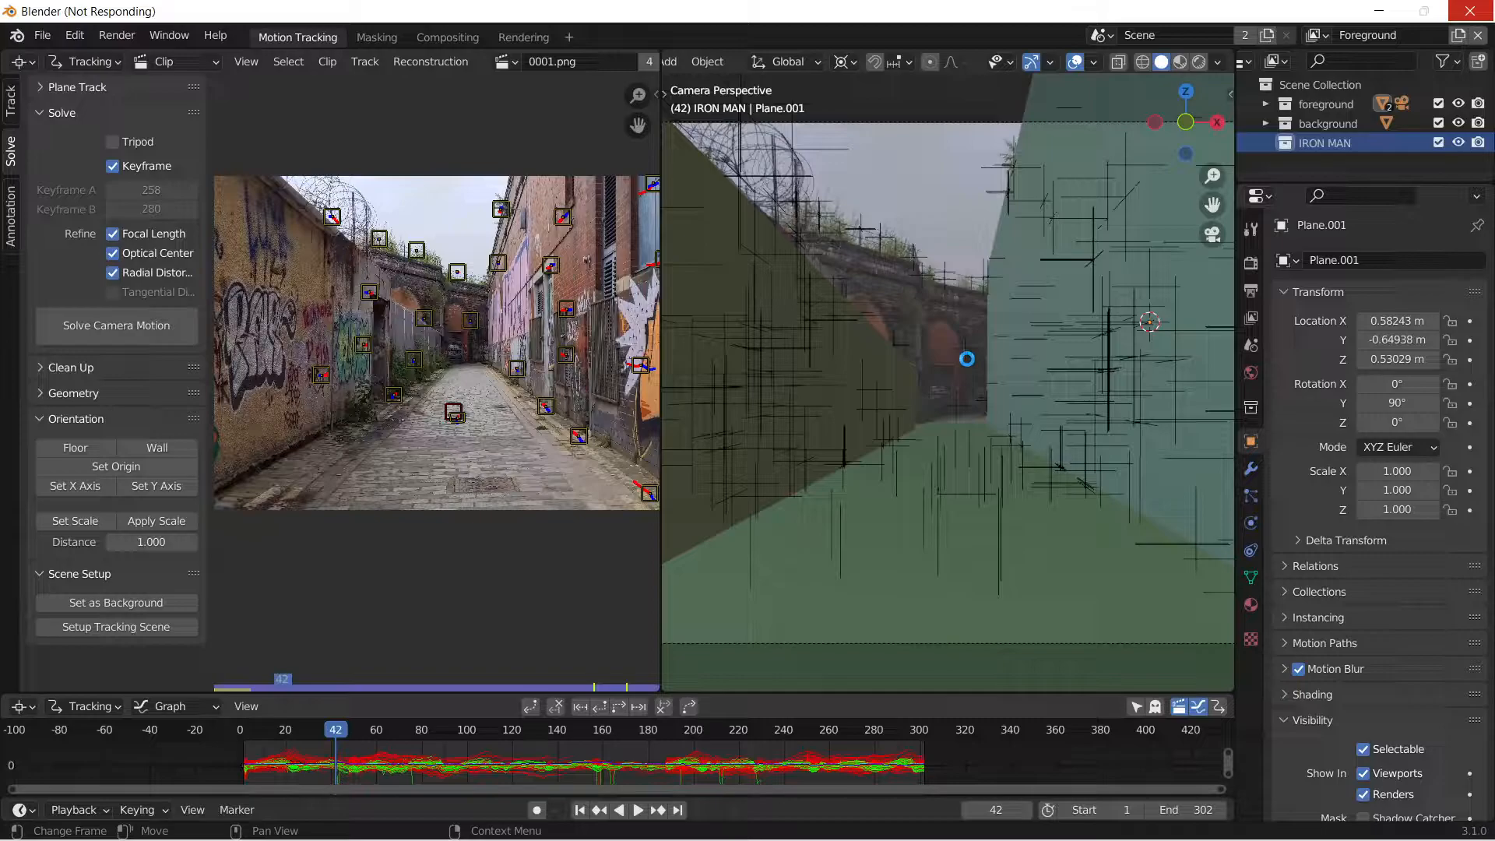
Snap the 3D cursor to the world origin and scale the imported Iron Man model down.
key(s)
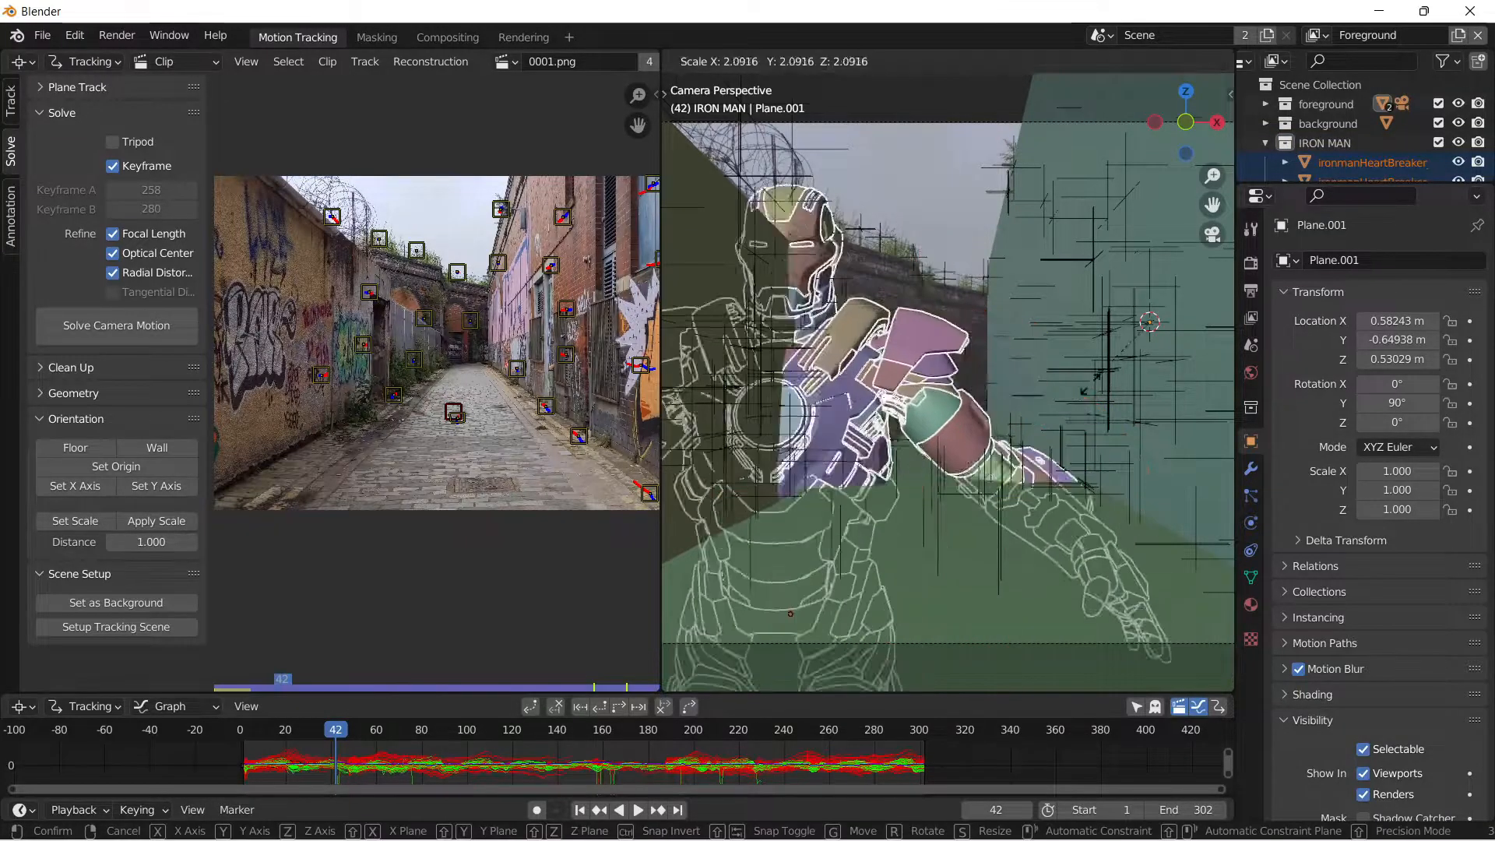
key(Escape)
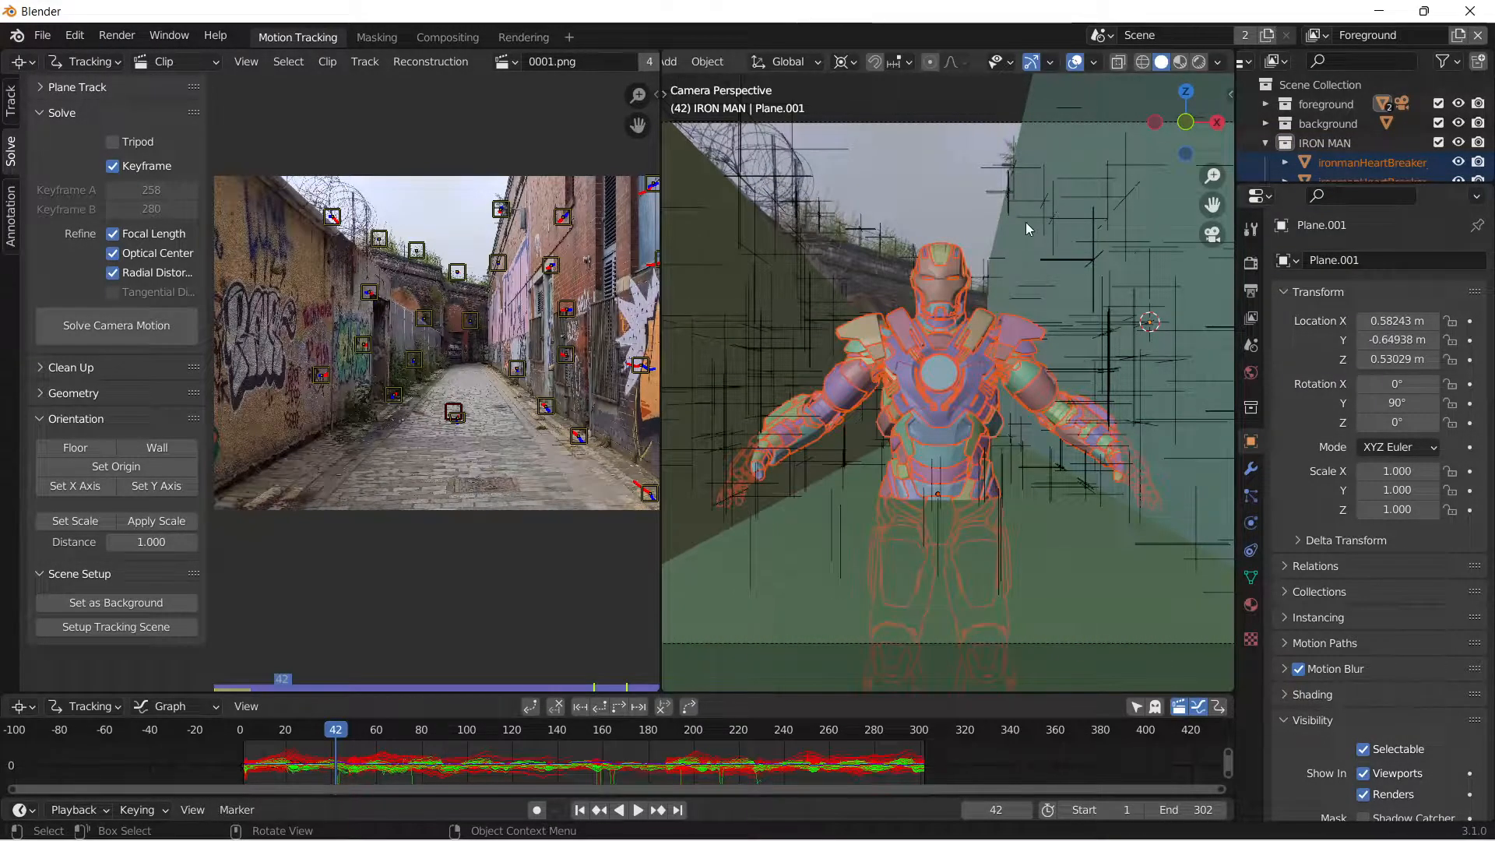
middle_drag(1044, 349, 979, 408)
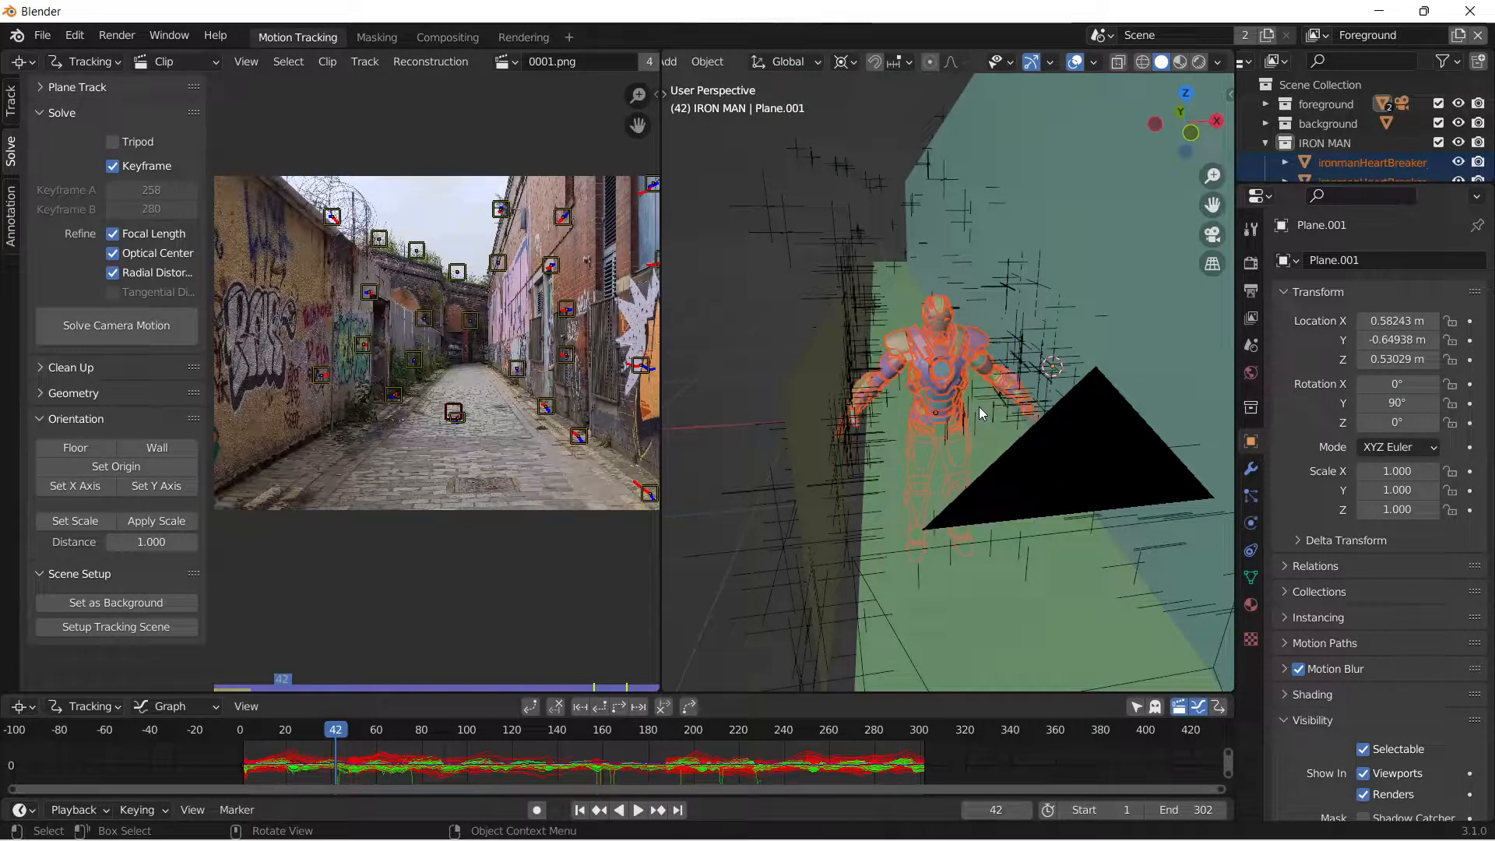
key(shift+s)
click(837, 497)
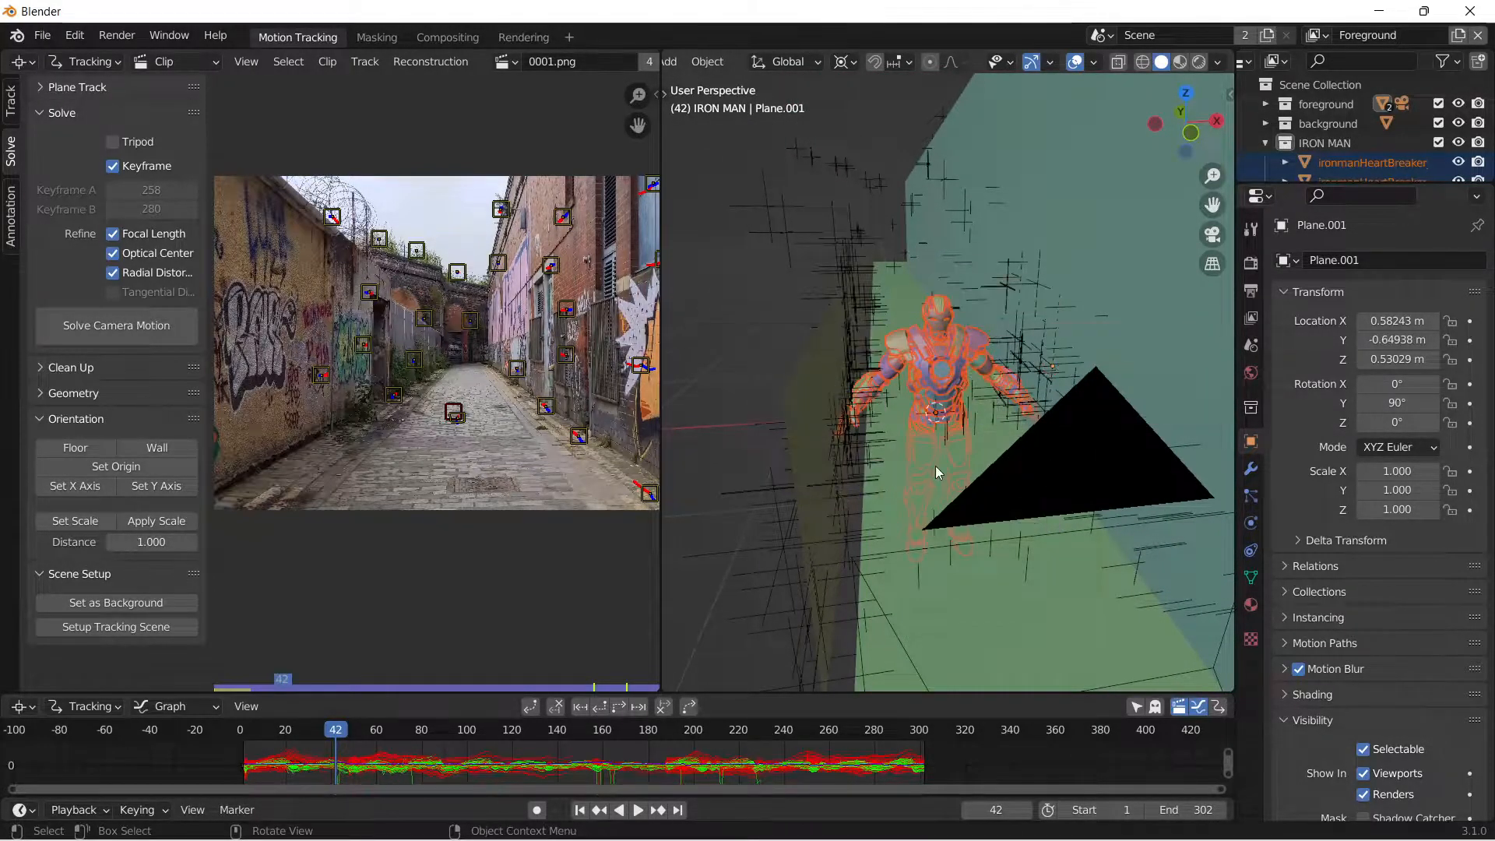
middle_drag(940, 470, 927, 451)
key(s)
click(1018, 437)
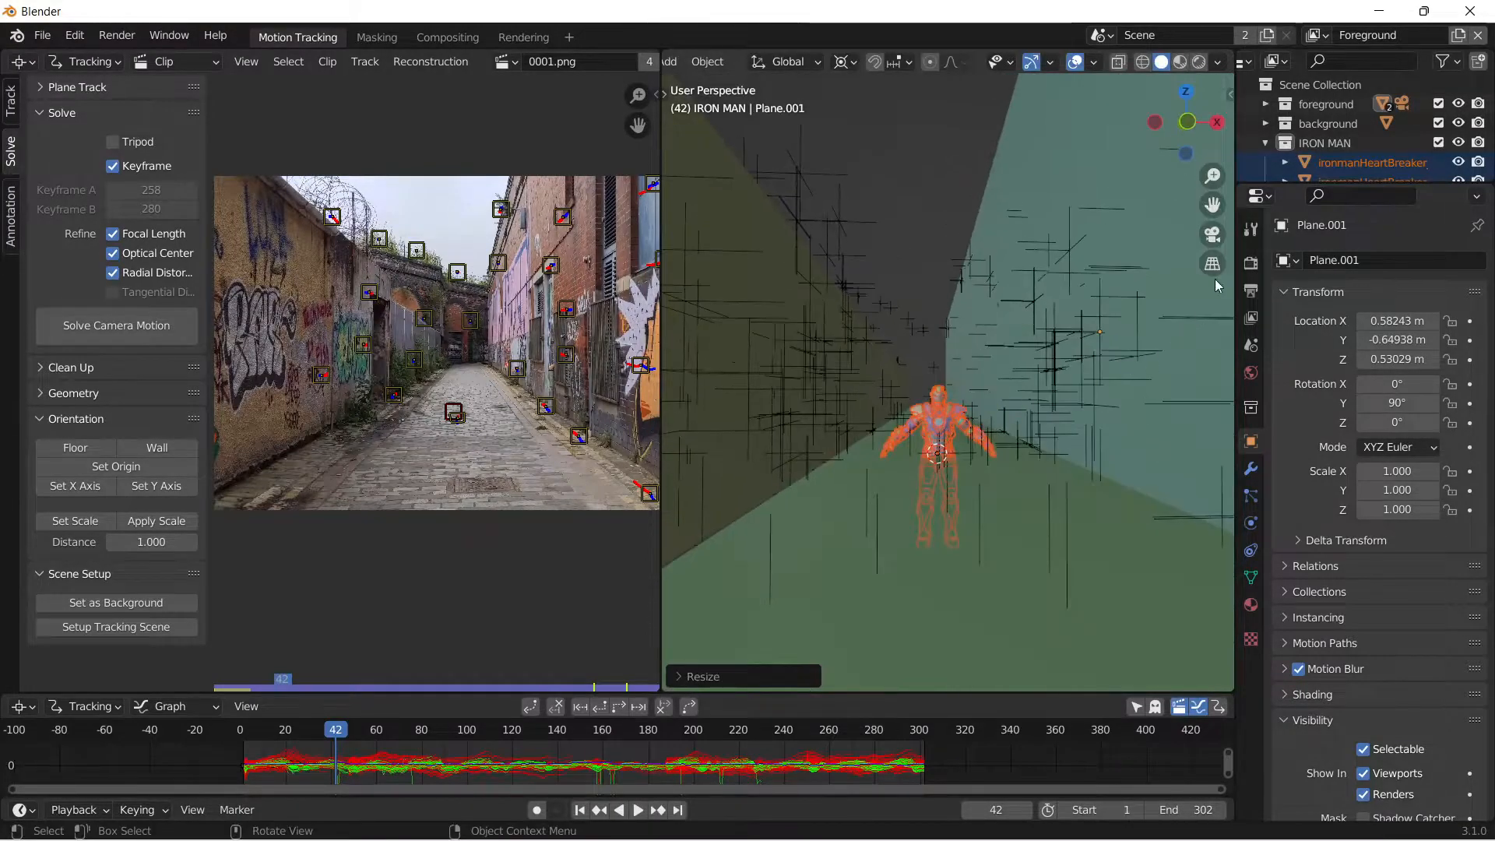
In the camera view, raise the Iron Man model about 0.45 m along global Z to bring its feet up to the ground.
click(1215, 238)
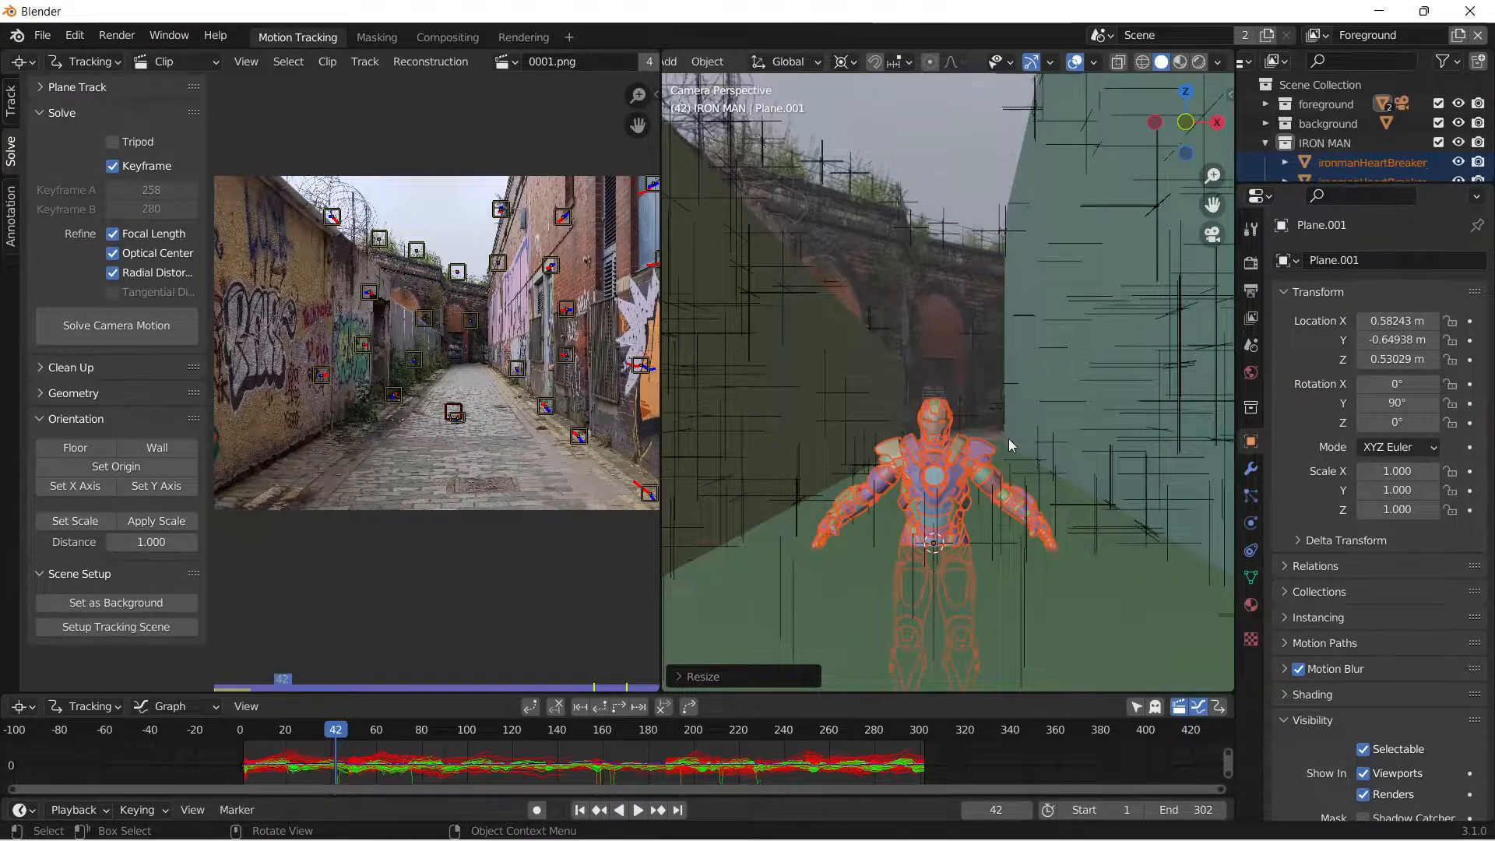
key(g)
key(z)
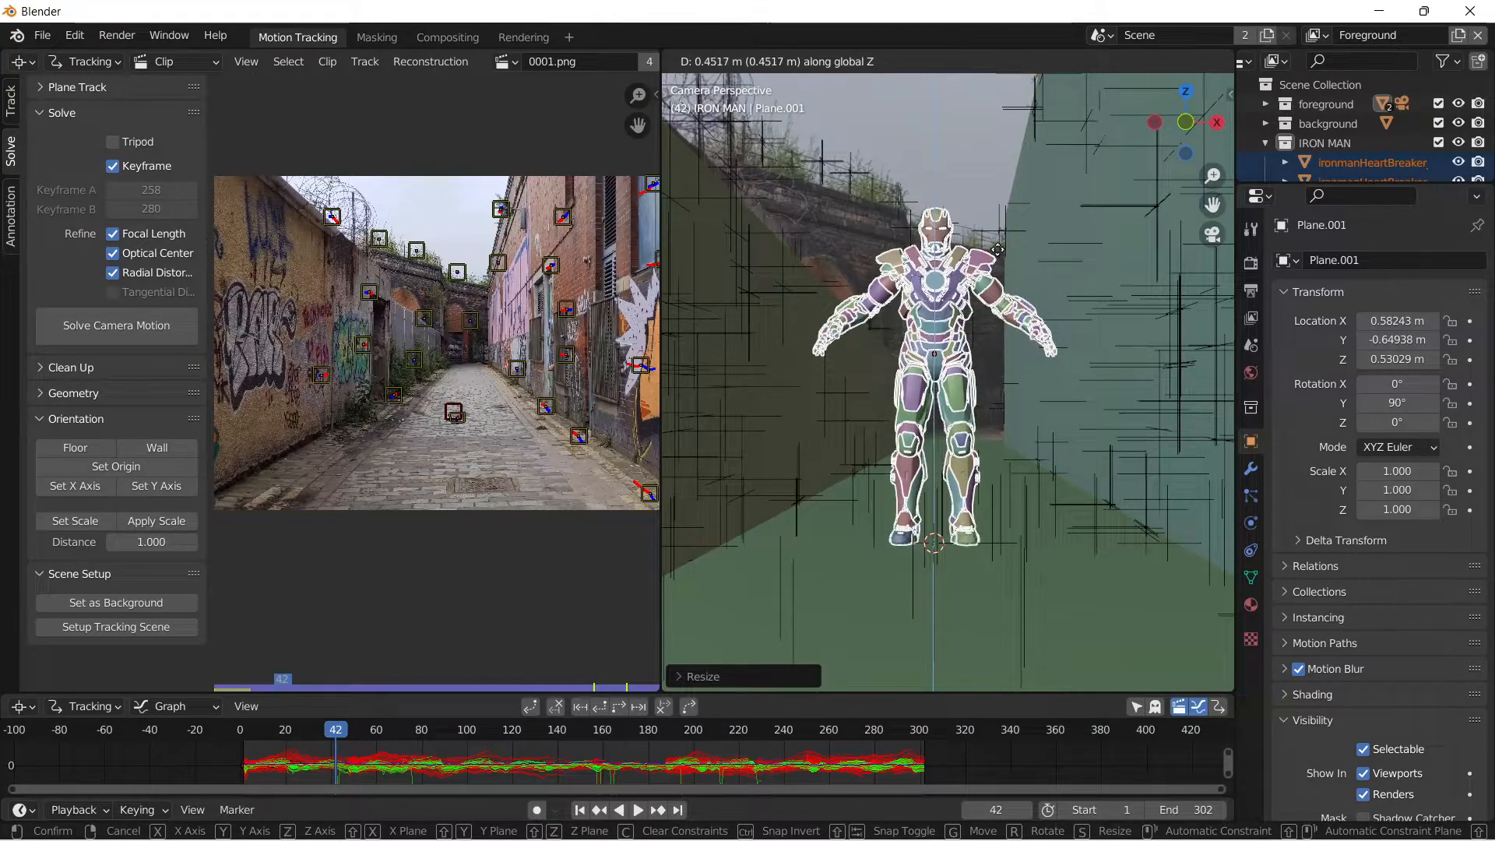
click(1000, 268)
Scale the Iron Man model down further, adjust it along global Z so its feet rest on the ground, and deselect it.
key(s)
click(1078, 432)
key(g)
key(z)
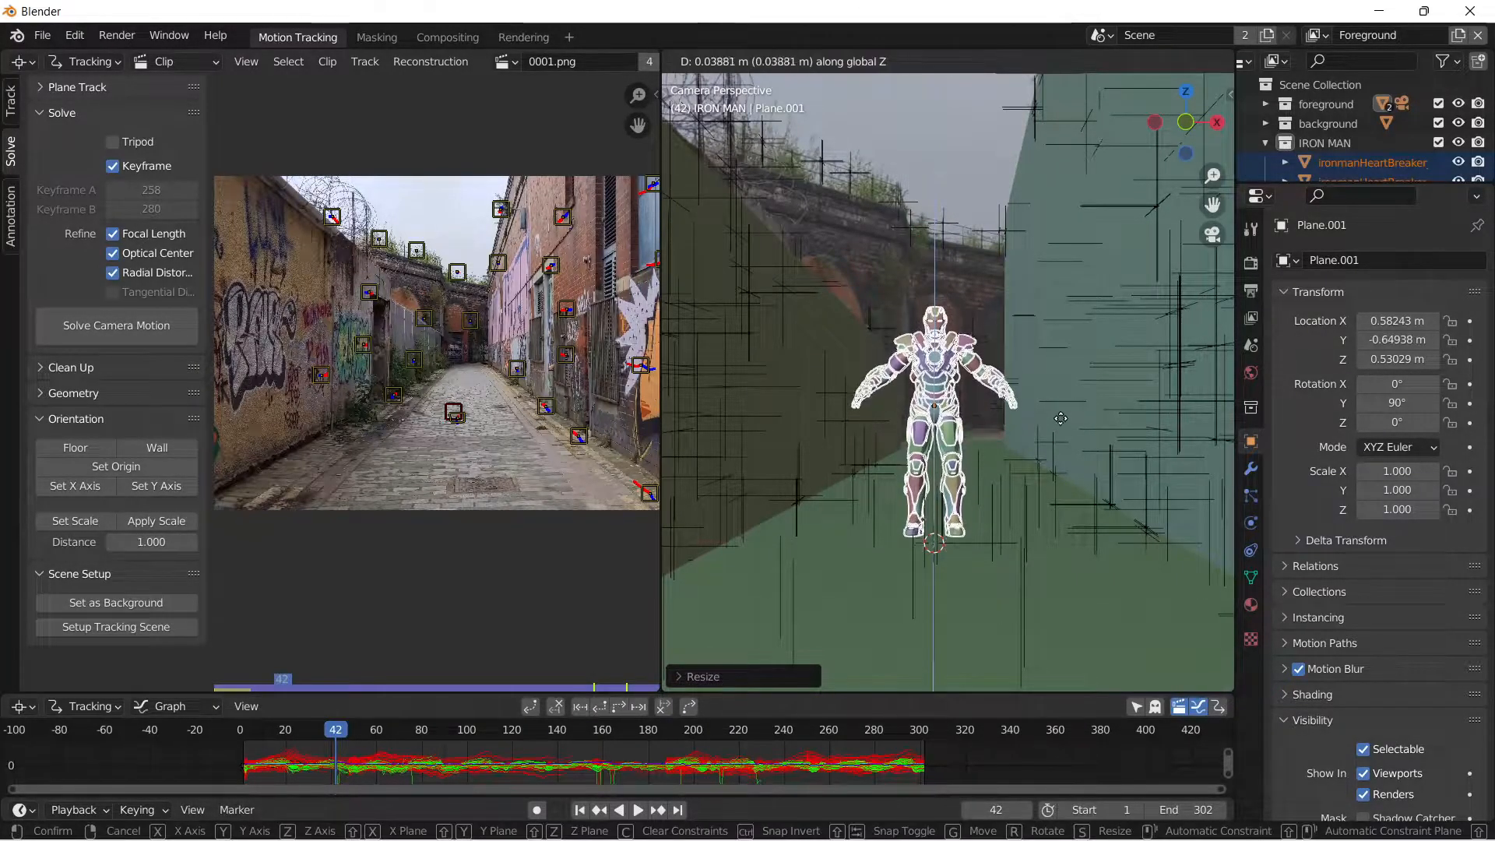
click(1054, 437)
click(930, 171)
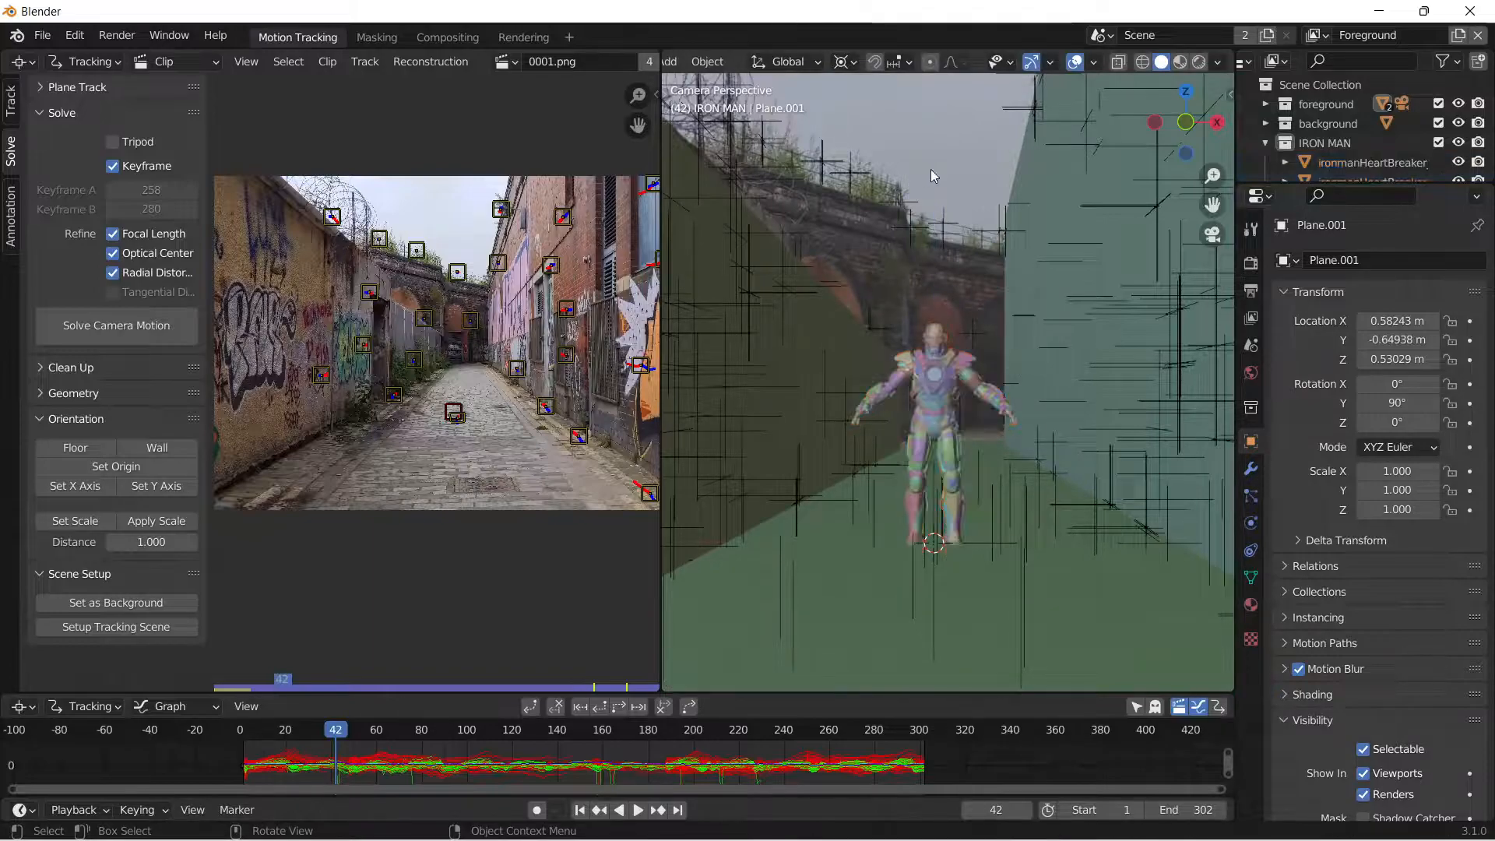
Select both alley wall planes in the camera view and move them into a new collection named holds.
middle_drag(911, 363, 1061, 343)
key(KP_0)
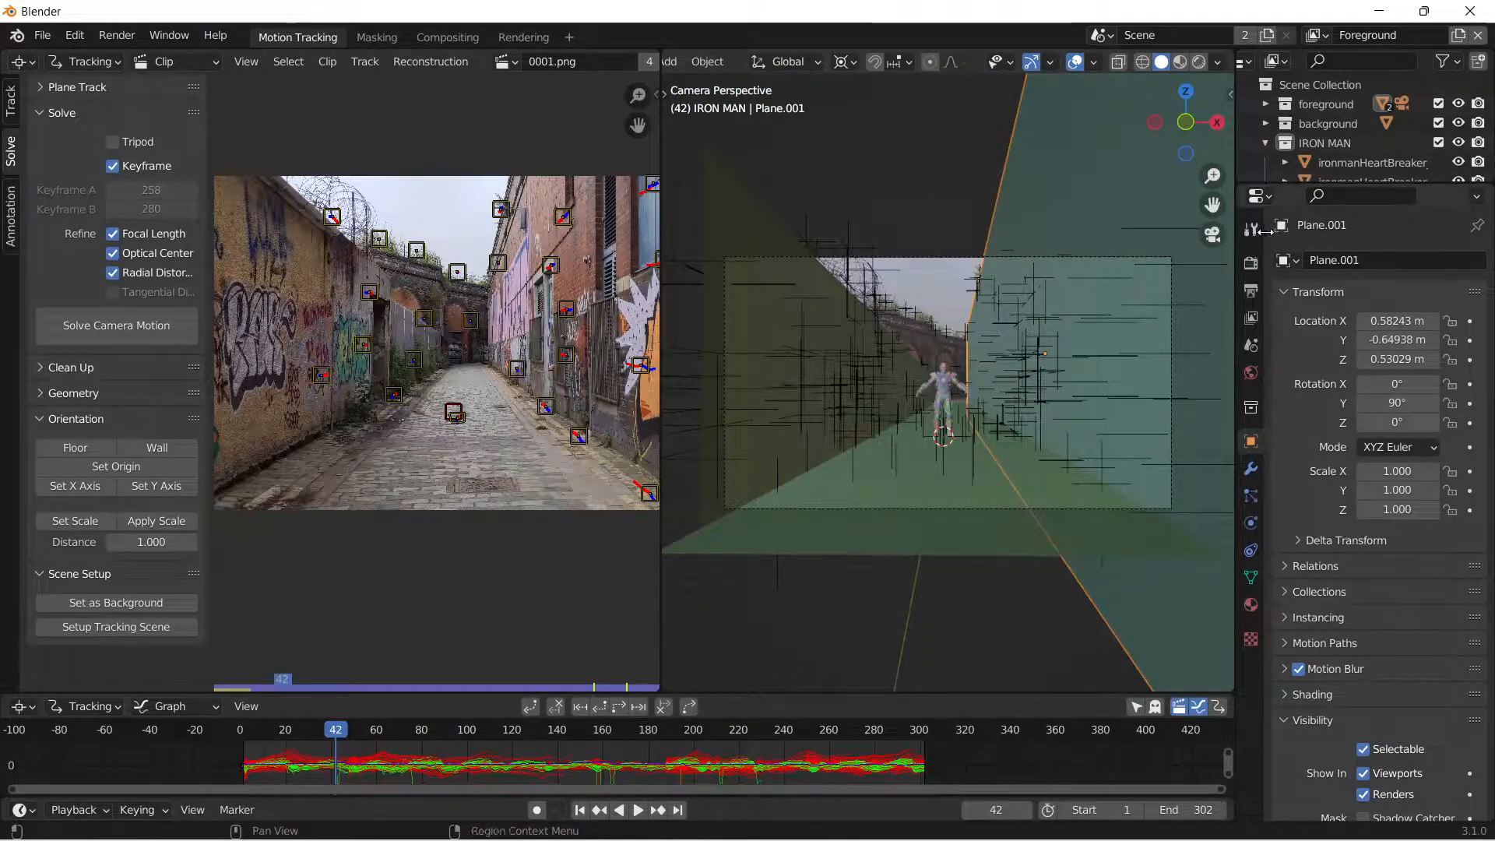
click(1266, 144)
click(787, 297)
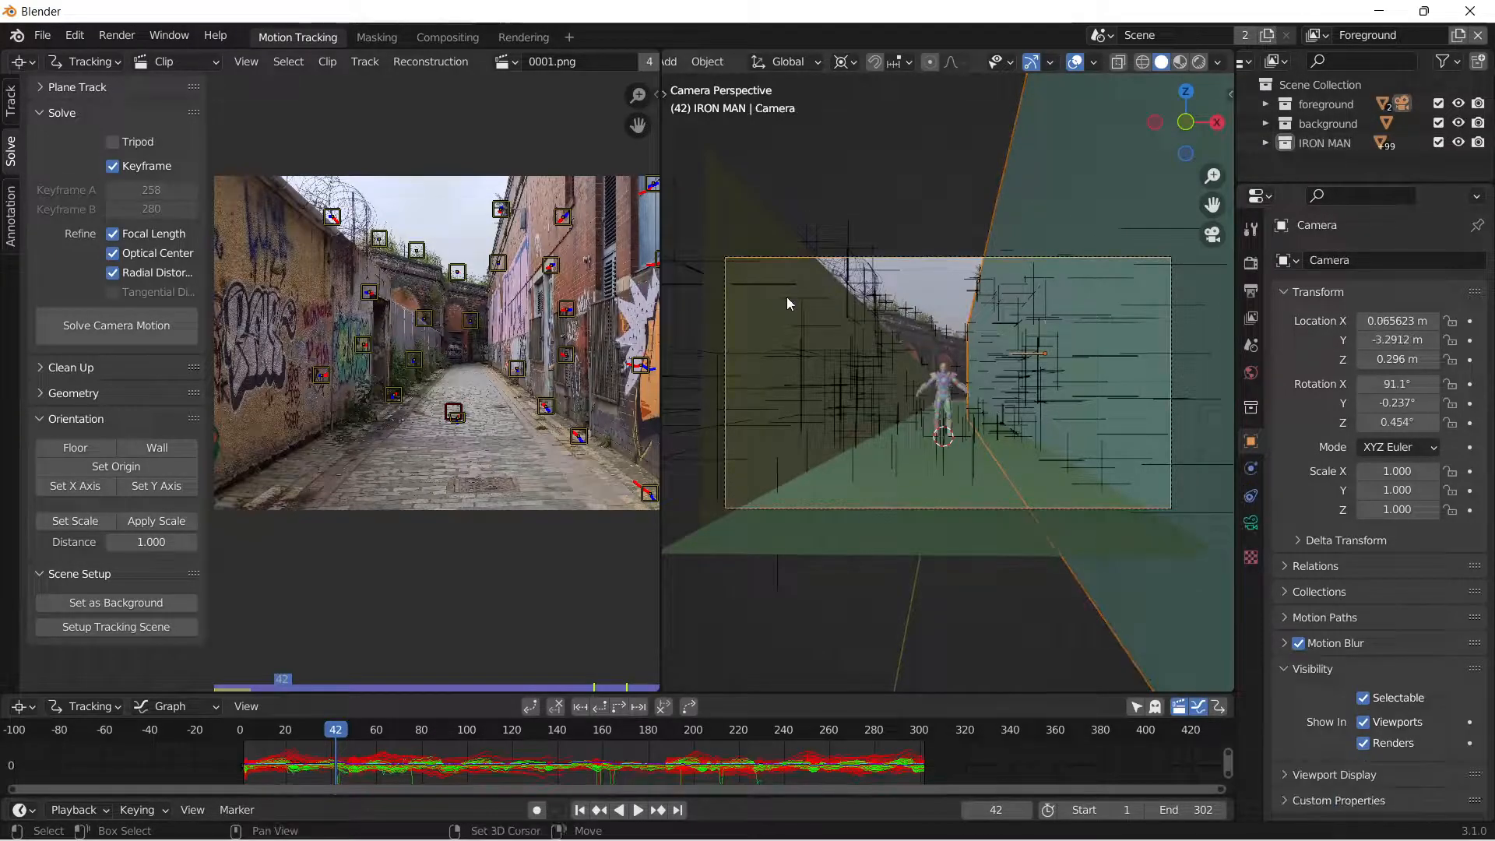
click(764, 224)
click(952, 186)
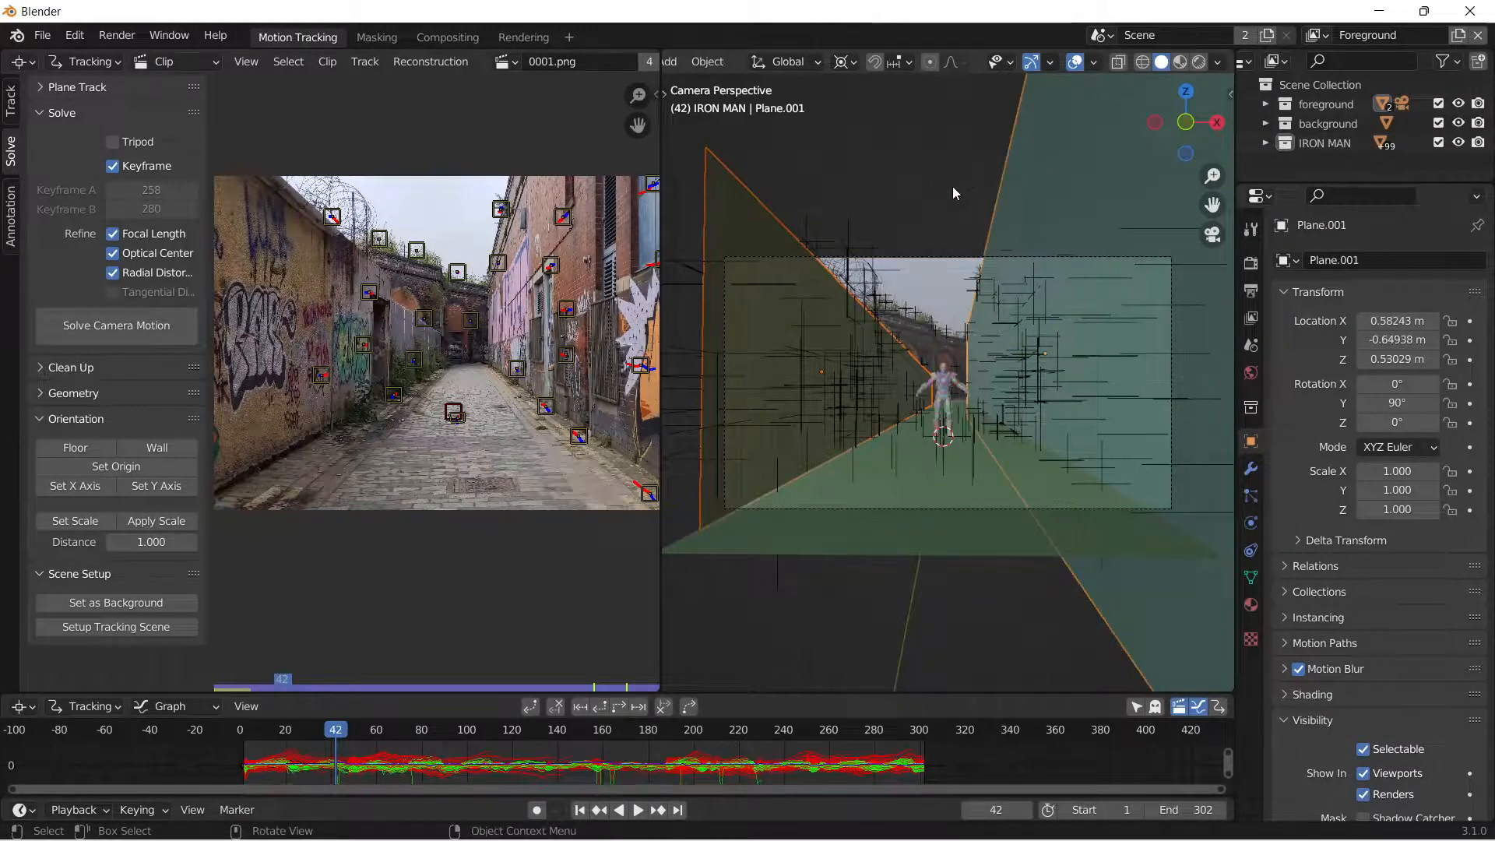
key(m)
click(954, 188)
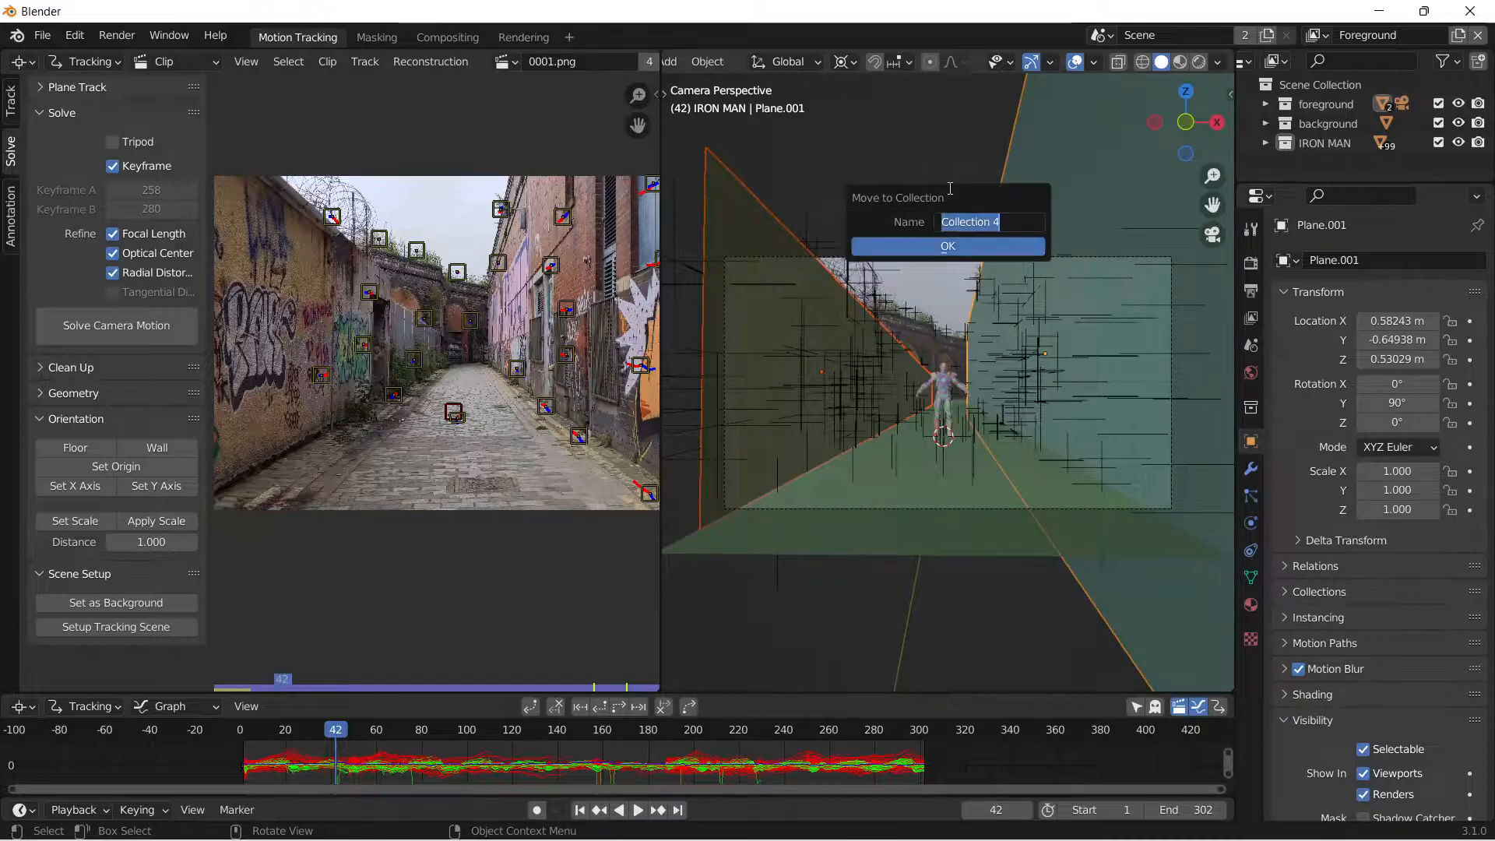
text(holds)
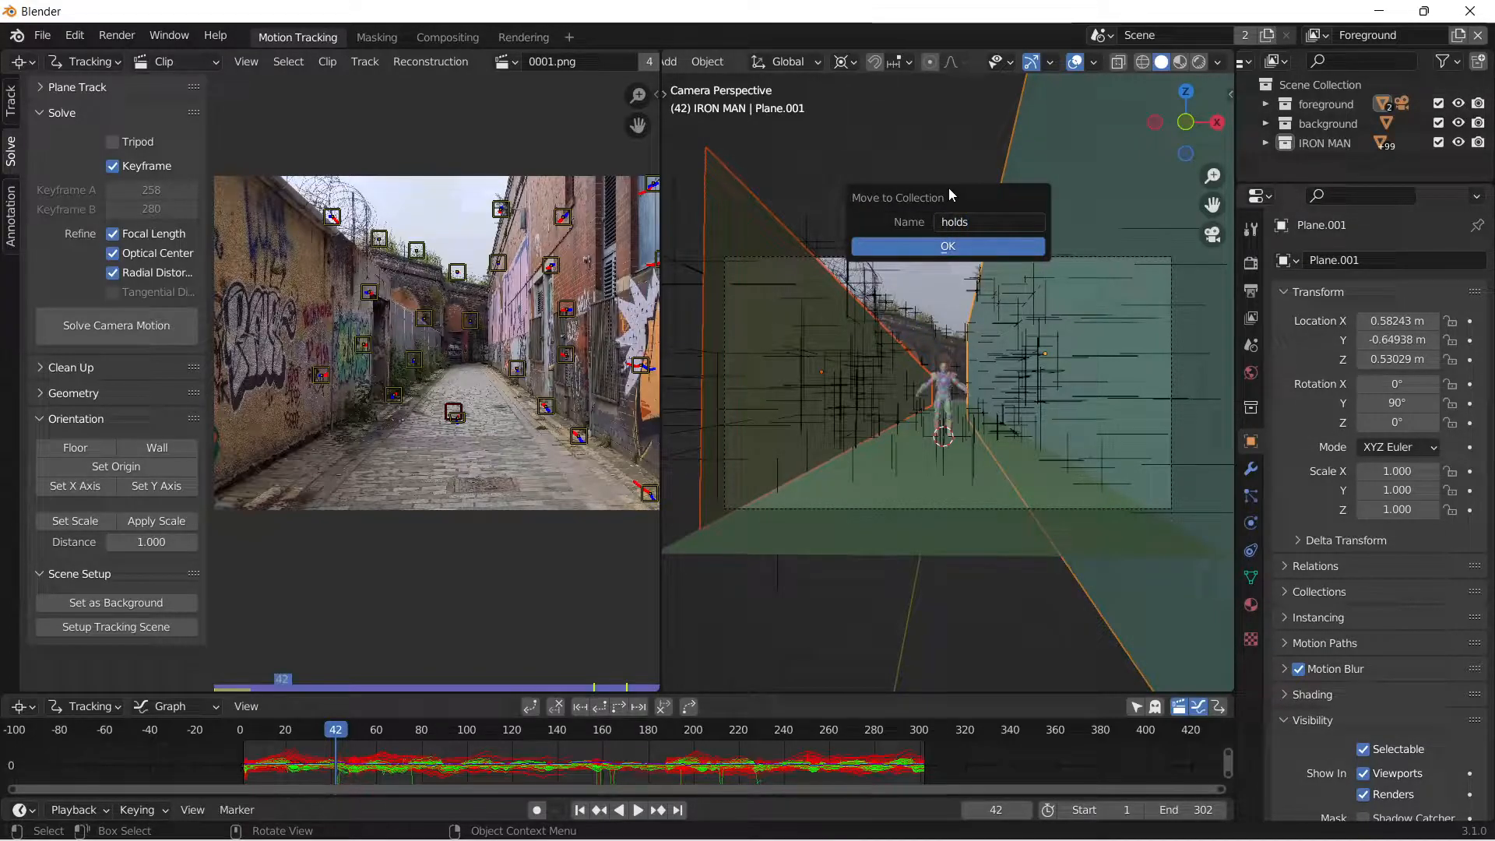
click(905, 241)
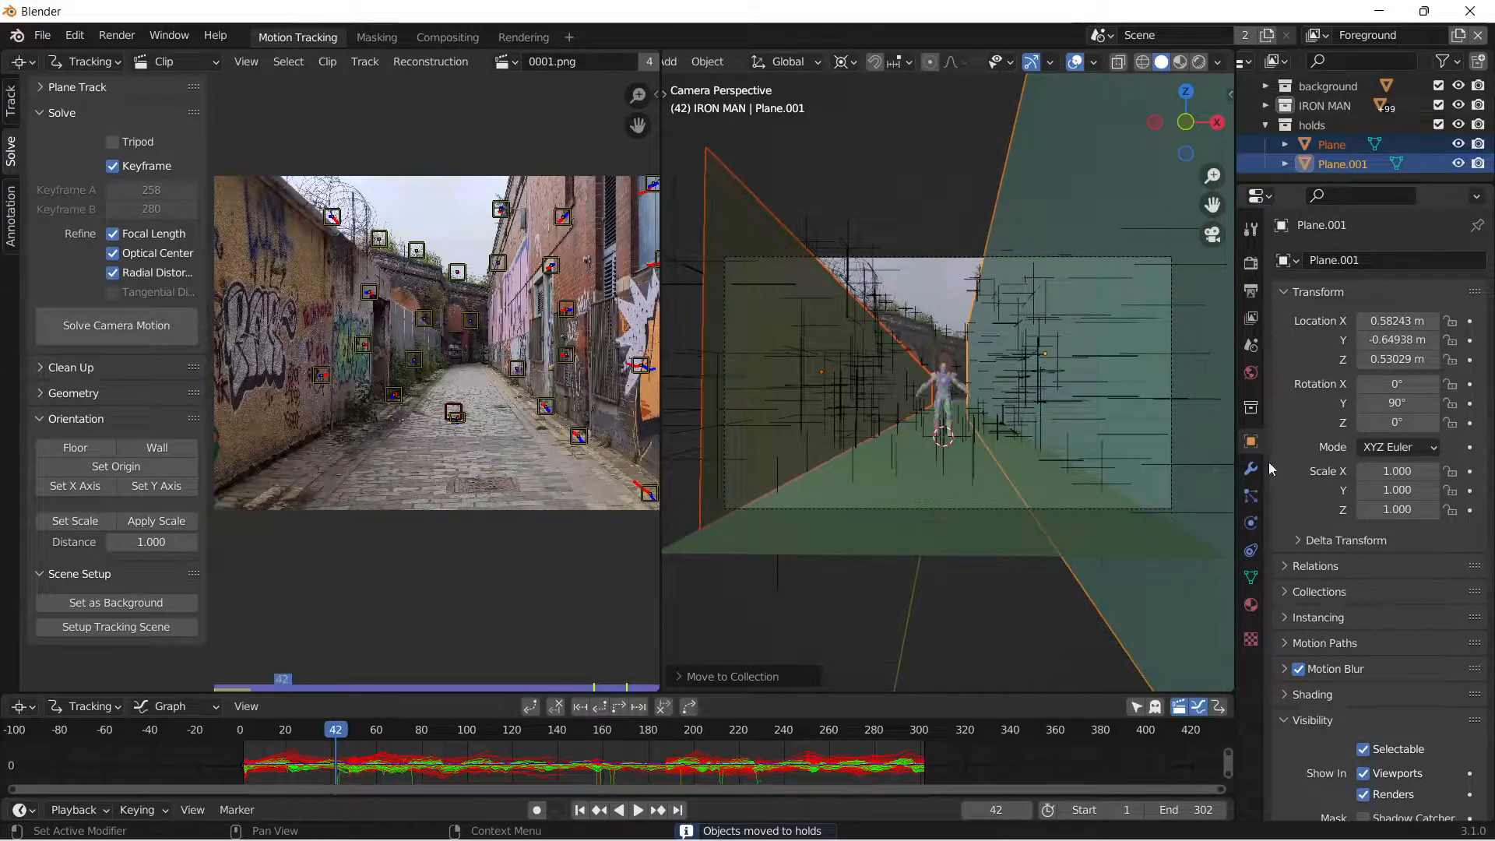
Enable the Holdout mask for the active wall plane Plane.001 and check the planes around the model.
scroll(1324, 560, down, 5)
click(1364, 652)
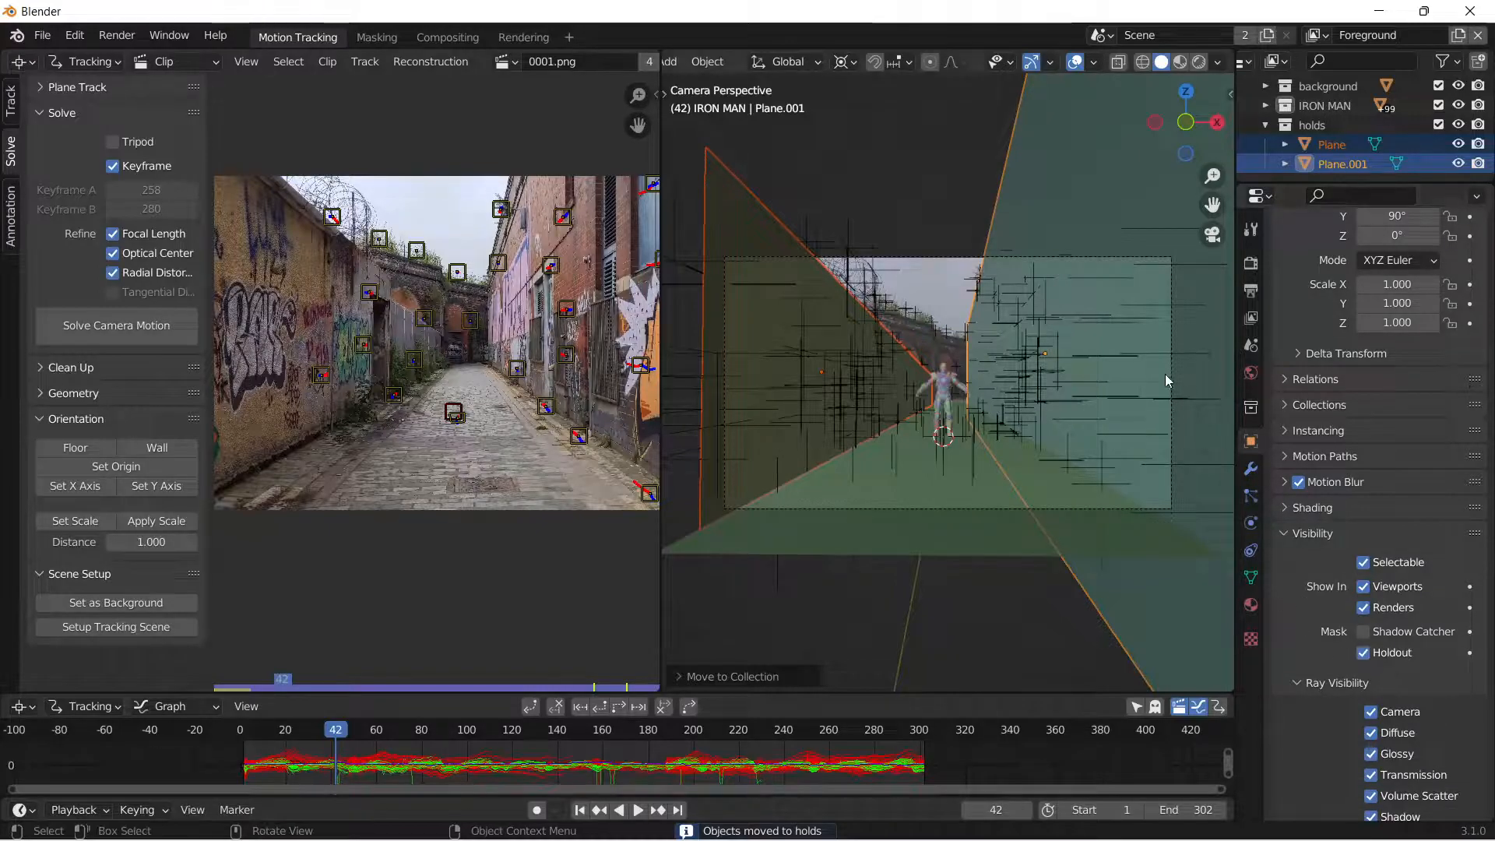
scroll(1053, 317, up, 3)
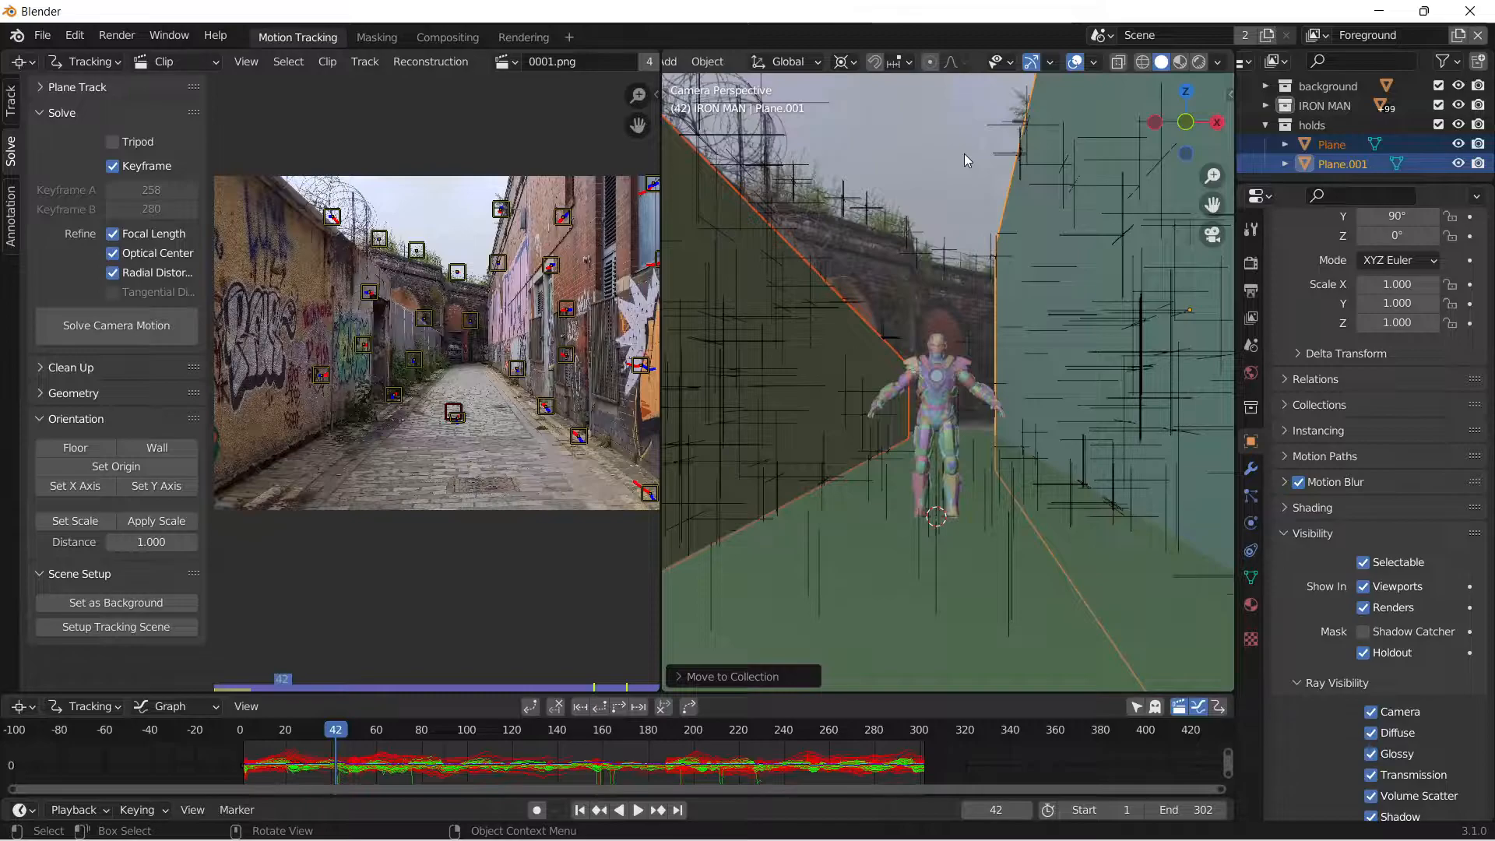
click(974, 184)
middle_drag(973, 183, 1045, 302)
click(1114, 308)
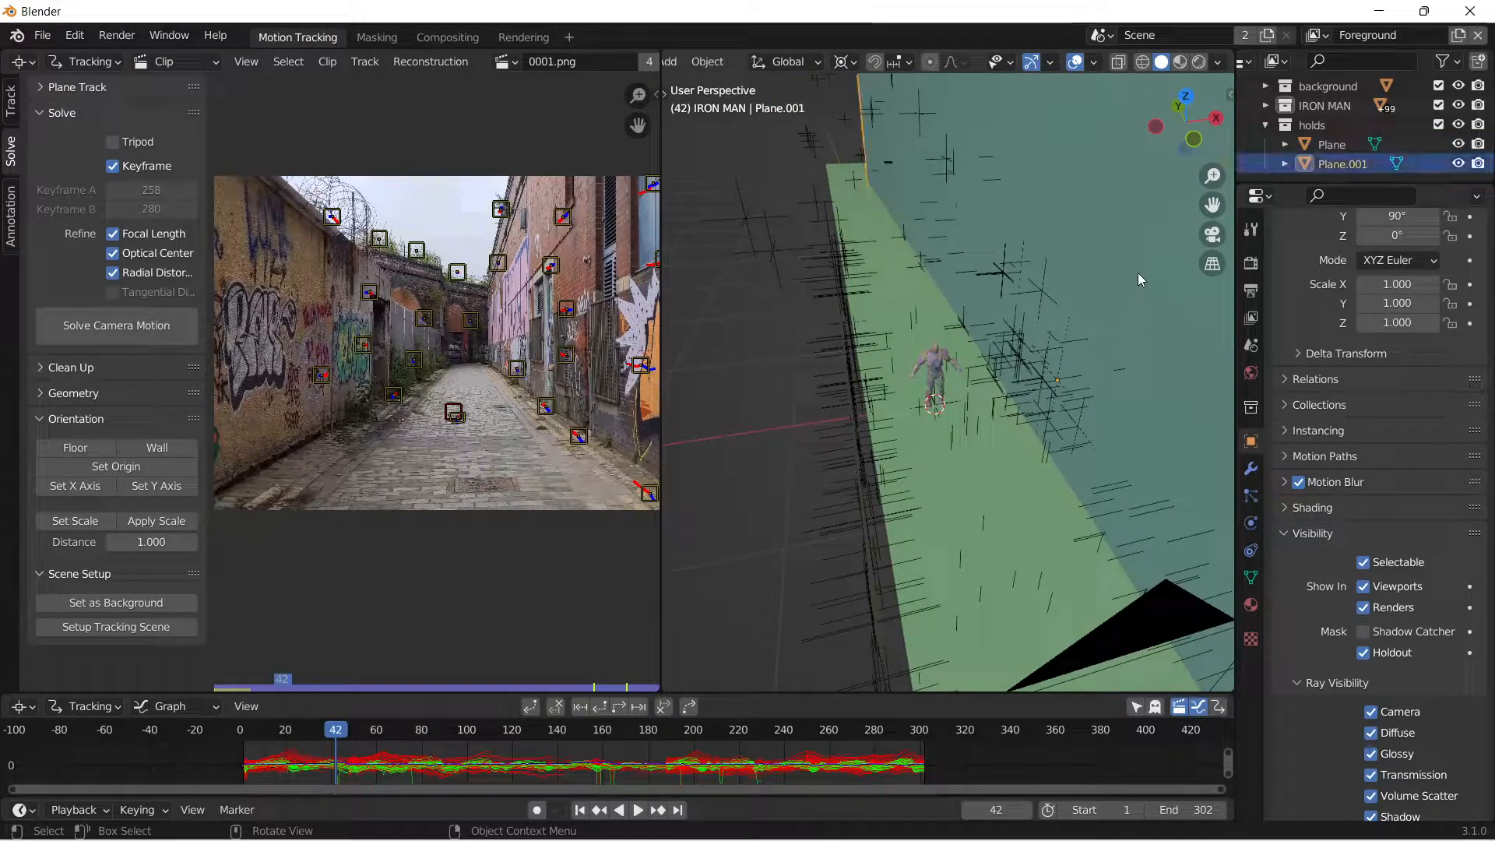
Hide the holds collection in the viewport and return to the camera view.
click(1458, 125)
click(1213, 234)
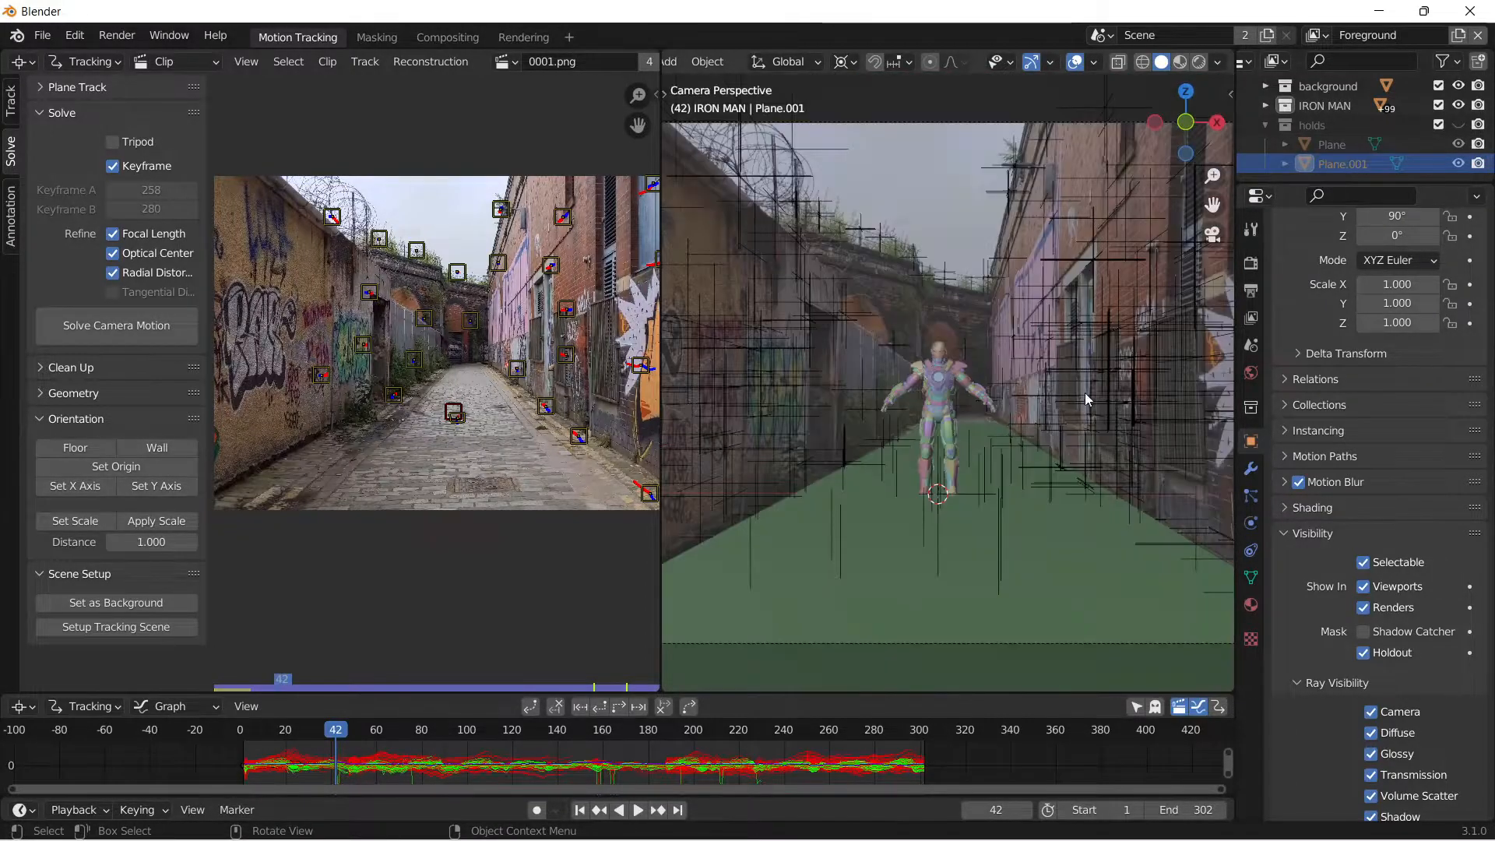
scroll(1045, 416, up, 3)
scroll(1043, 417, down, 2)
Select all objects in the IRON MAN collection and scale the model up slightly.
click(1323, 106)
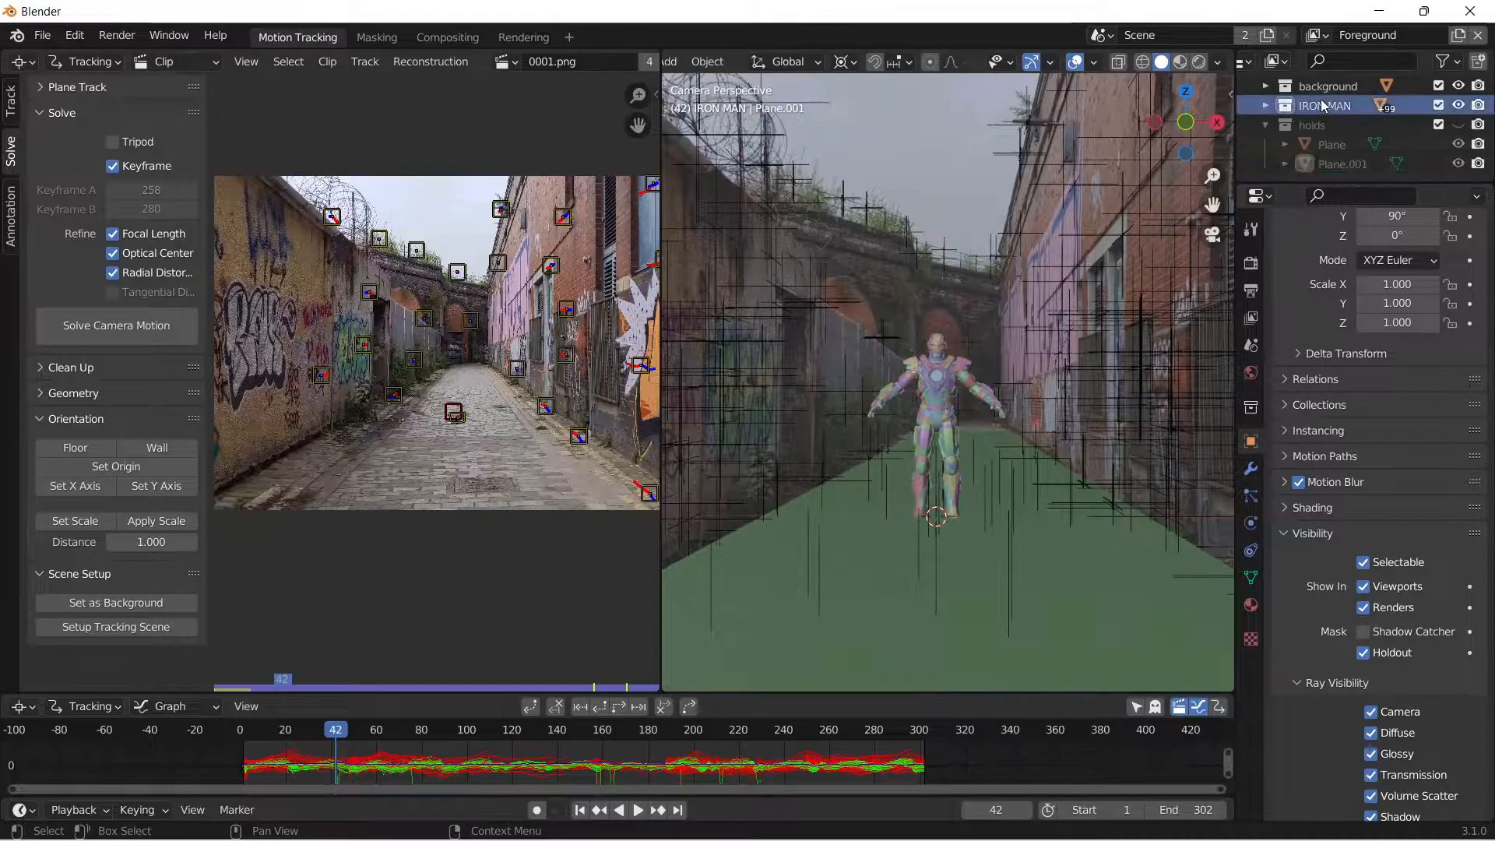
right_click(1324, 105)
click(1229, 240)
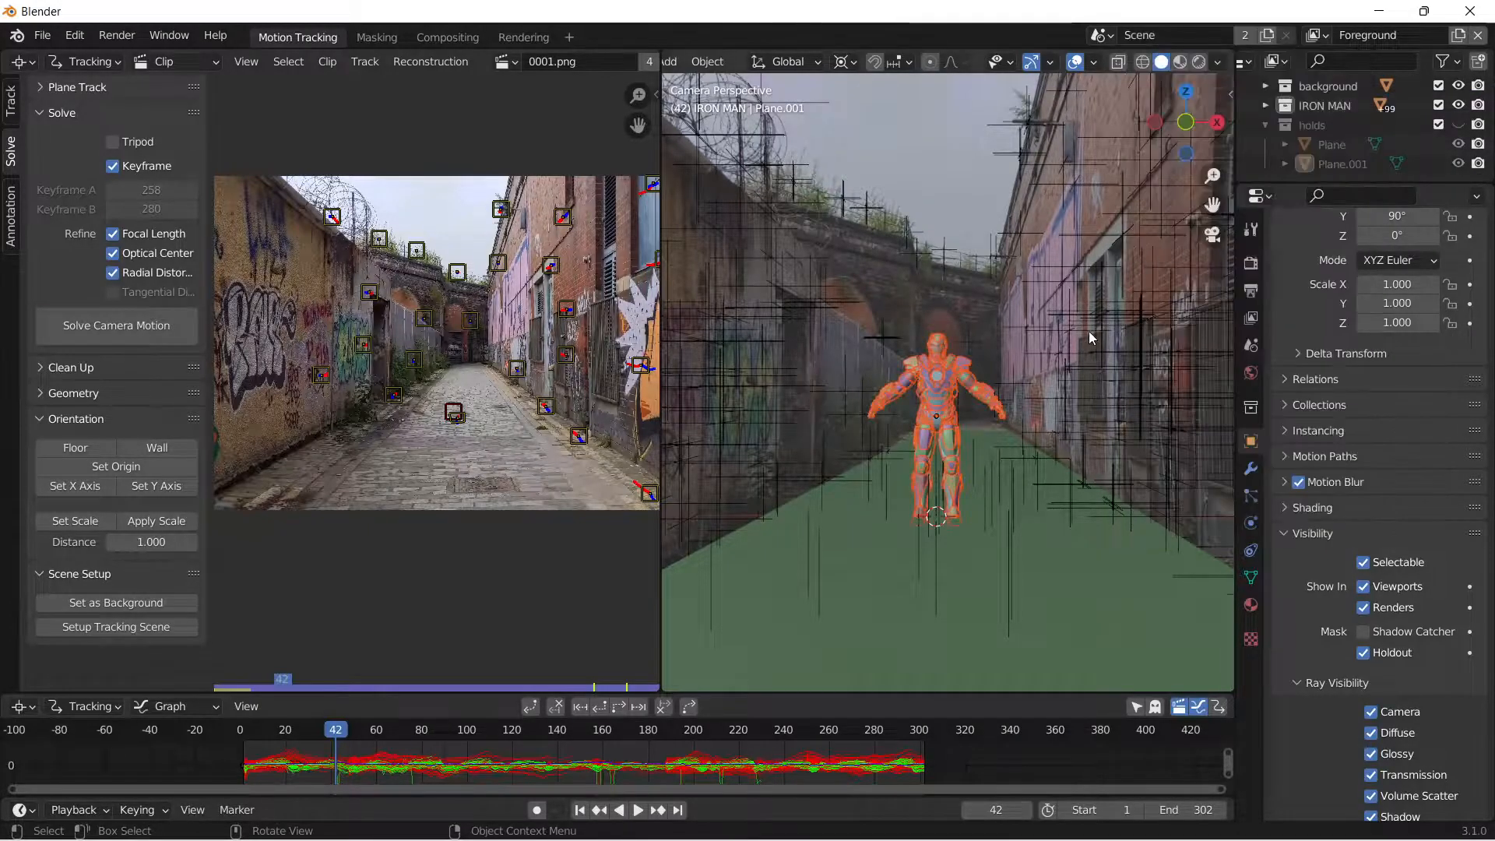
key(s)
click(1119, 338)
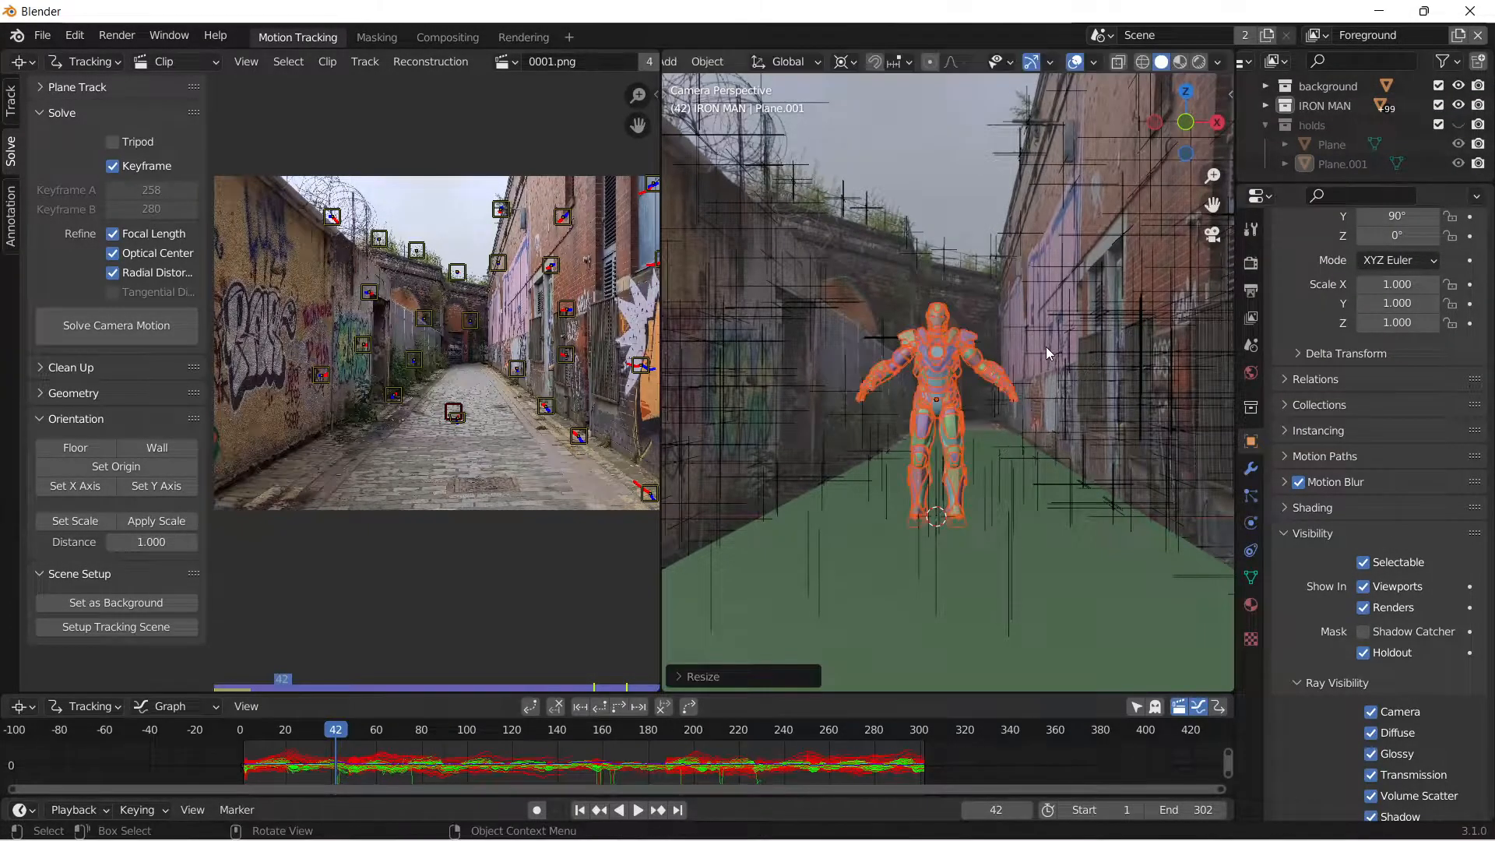
Shift the Iron Man model slightly along global X on the alley ground.
key(g)
key(x)
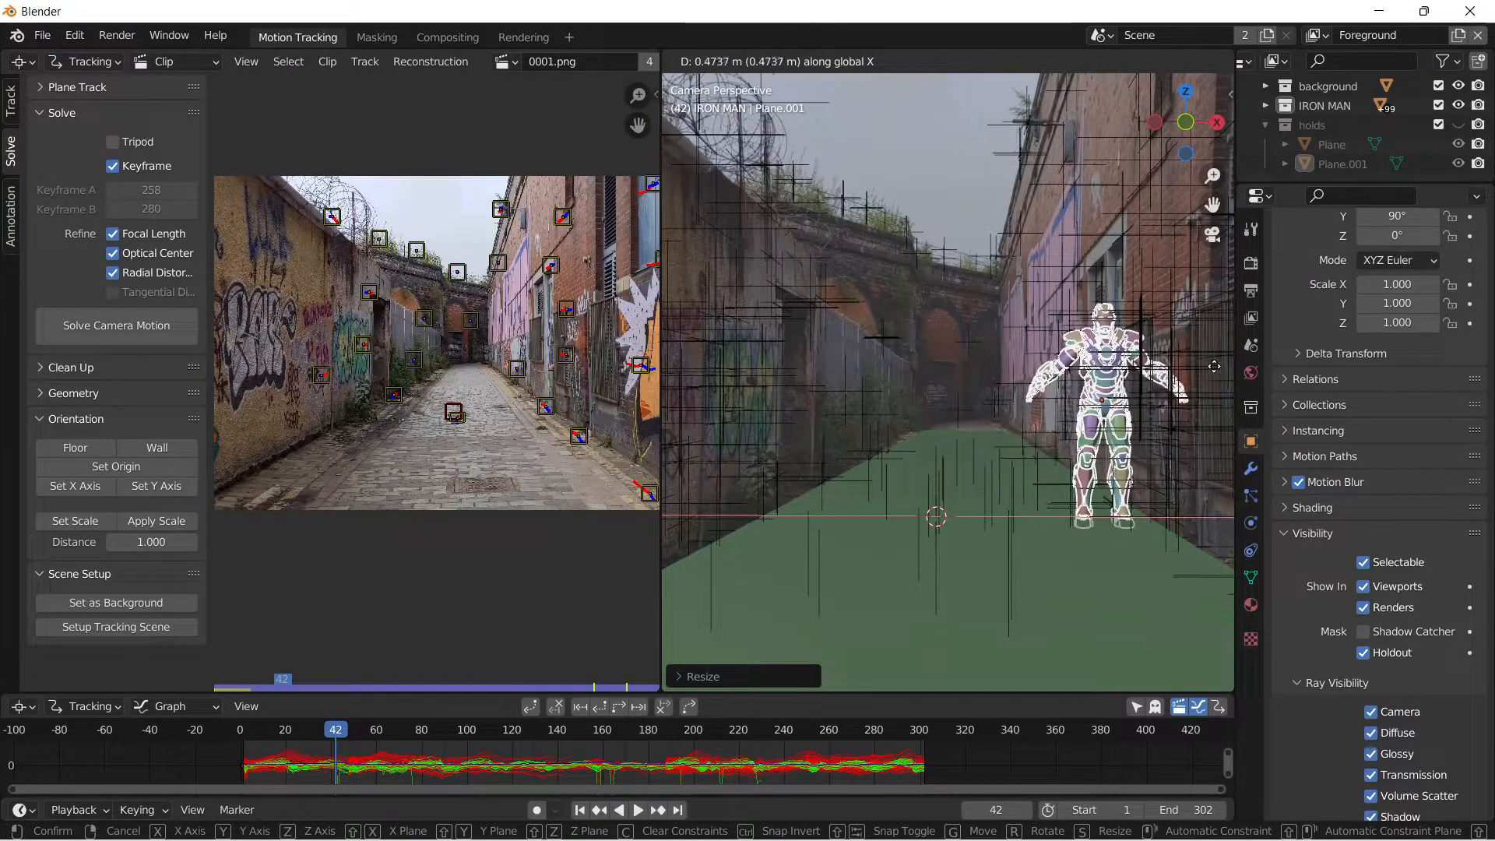
click(1057, 372)
Scale the Iron Man model up a little more and adjust its height along global Z to stand on the ground.
key(s)
click(1127, 387)
key(g)
key(z)
click(1066, 374)
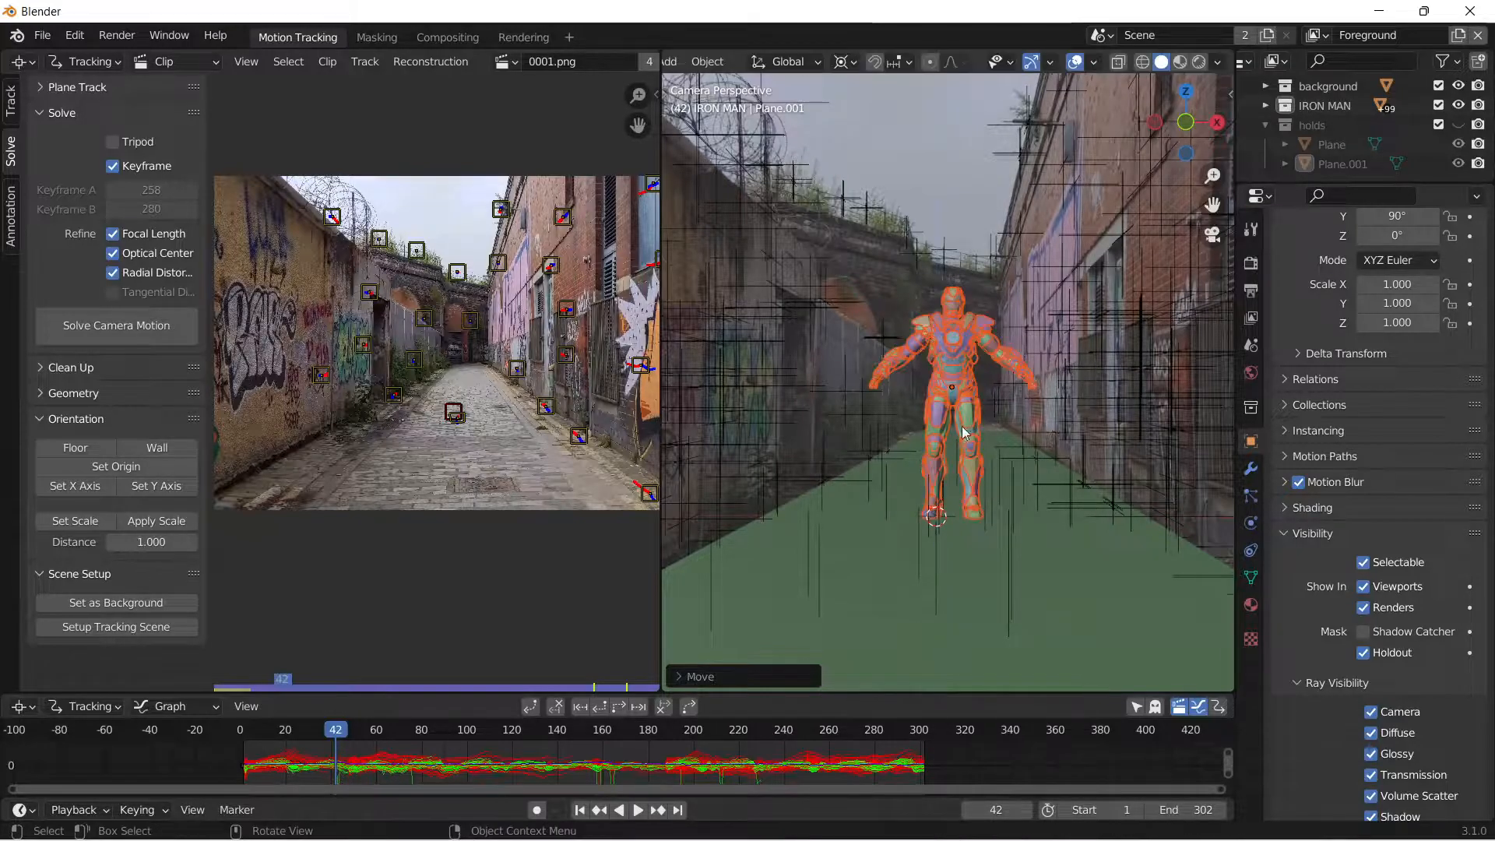
At frame 209, scale the Iron Man model down to about 0.88 and fine-tune its height along global Z.
drag(347, 735, 713, 735)
key(s)
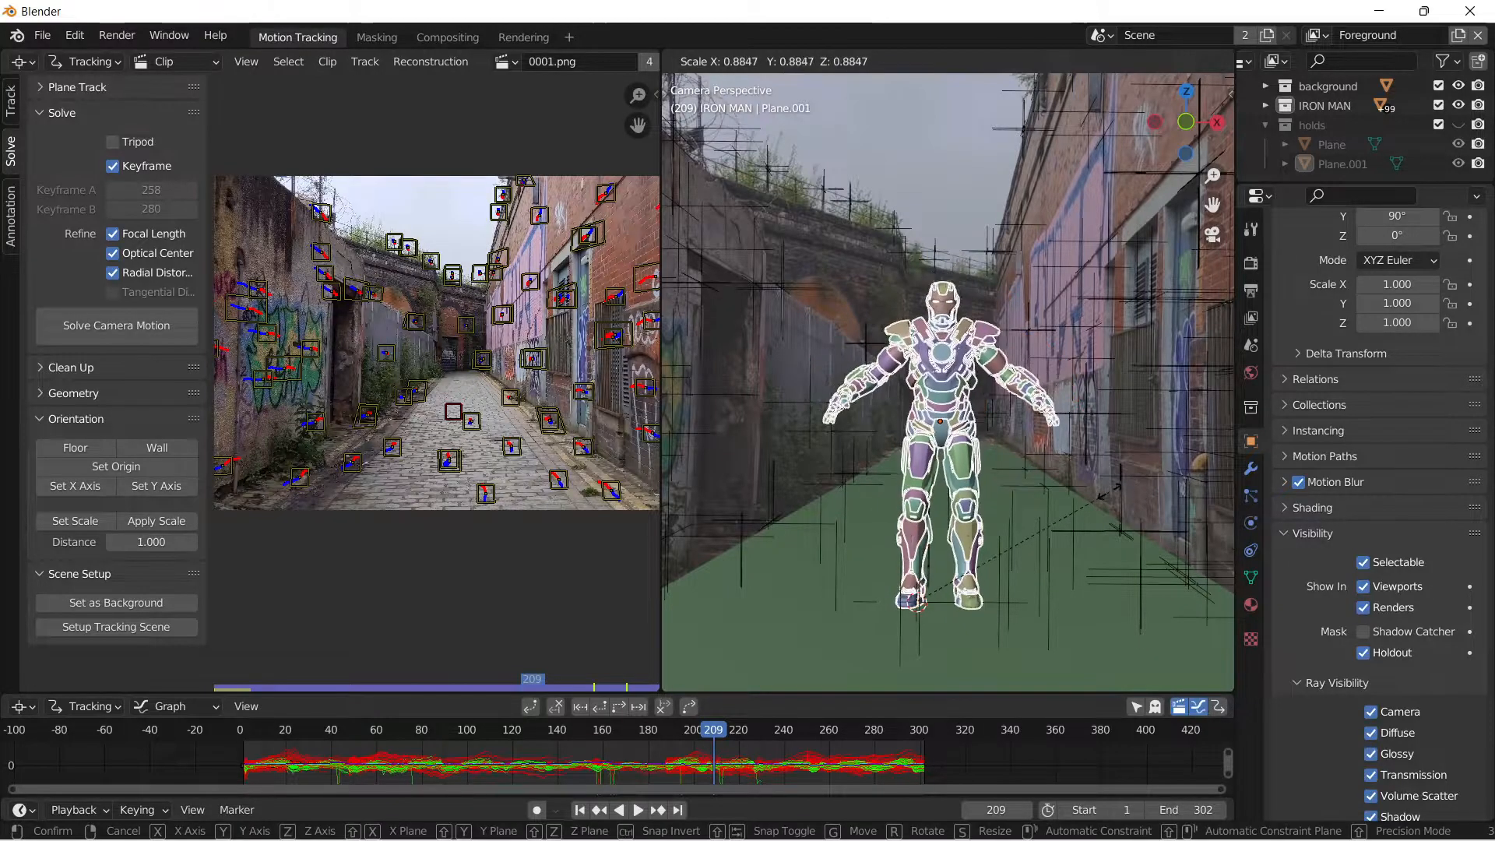
click(1088, 490)
key(s)
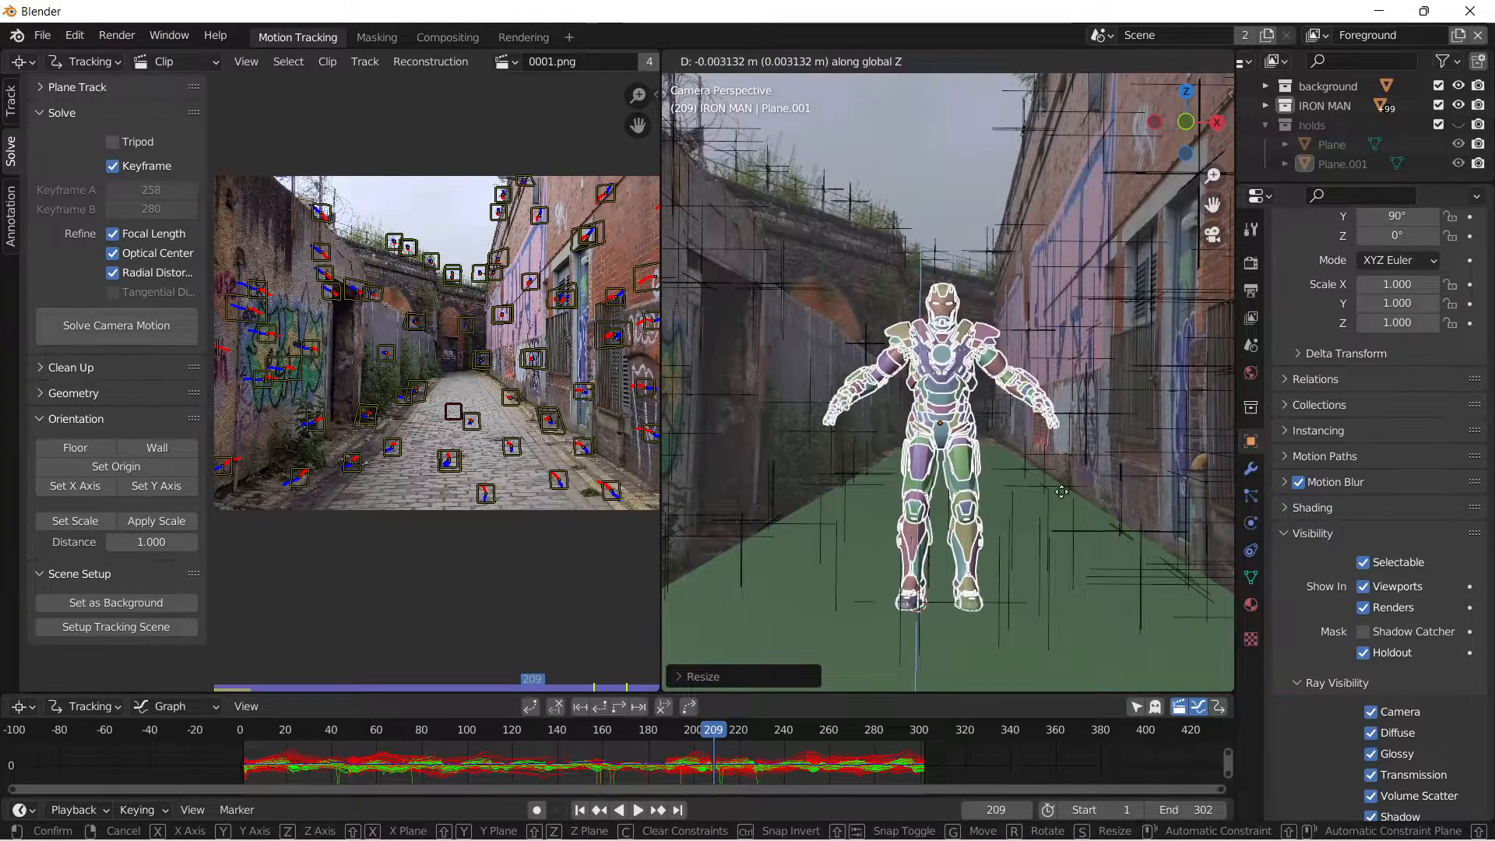
click(1079, 440)
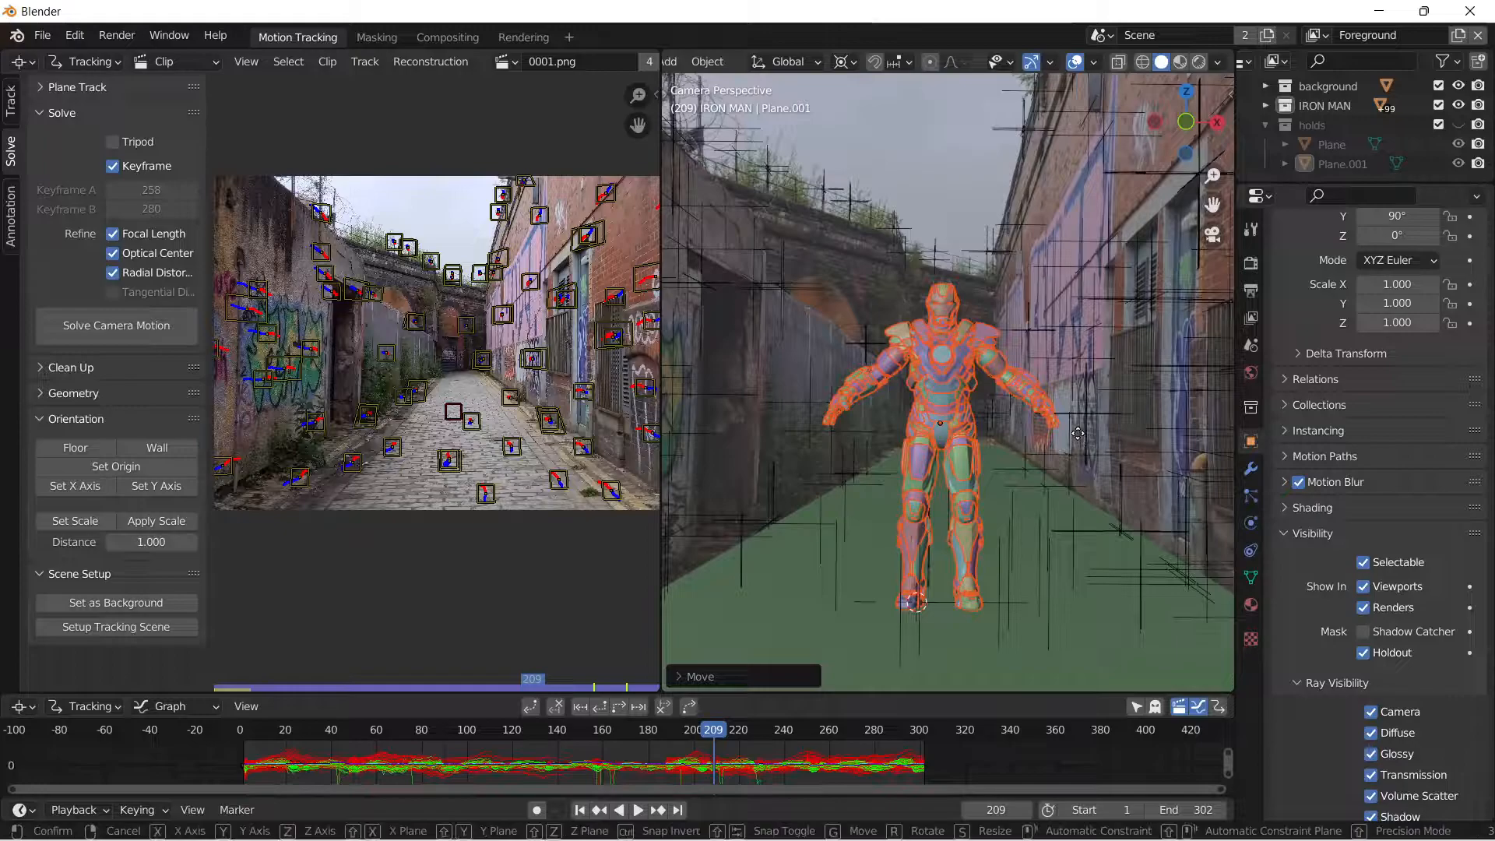
Adjust the Iron Man model's position along global X and deselect it.
key(g)
key(x)
click(1064, 448)
click(763, 359)
At frame 249, select all IRON MAN collection objects and adjust the model's height along global Z.
drag(716, 731, 806, 739)
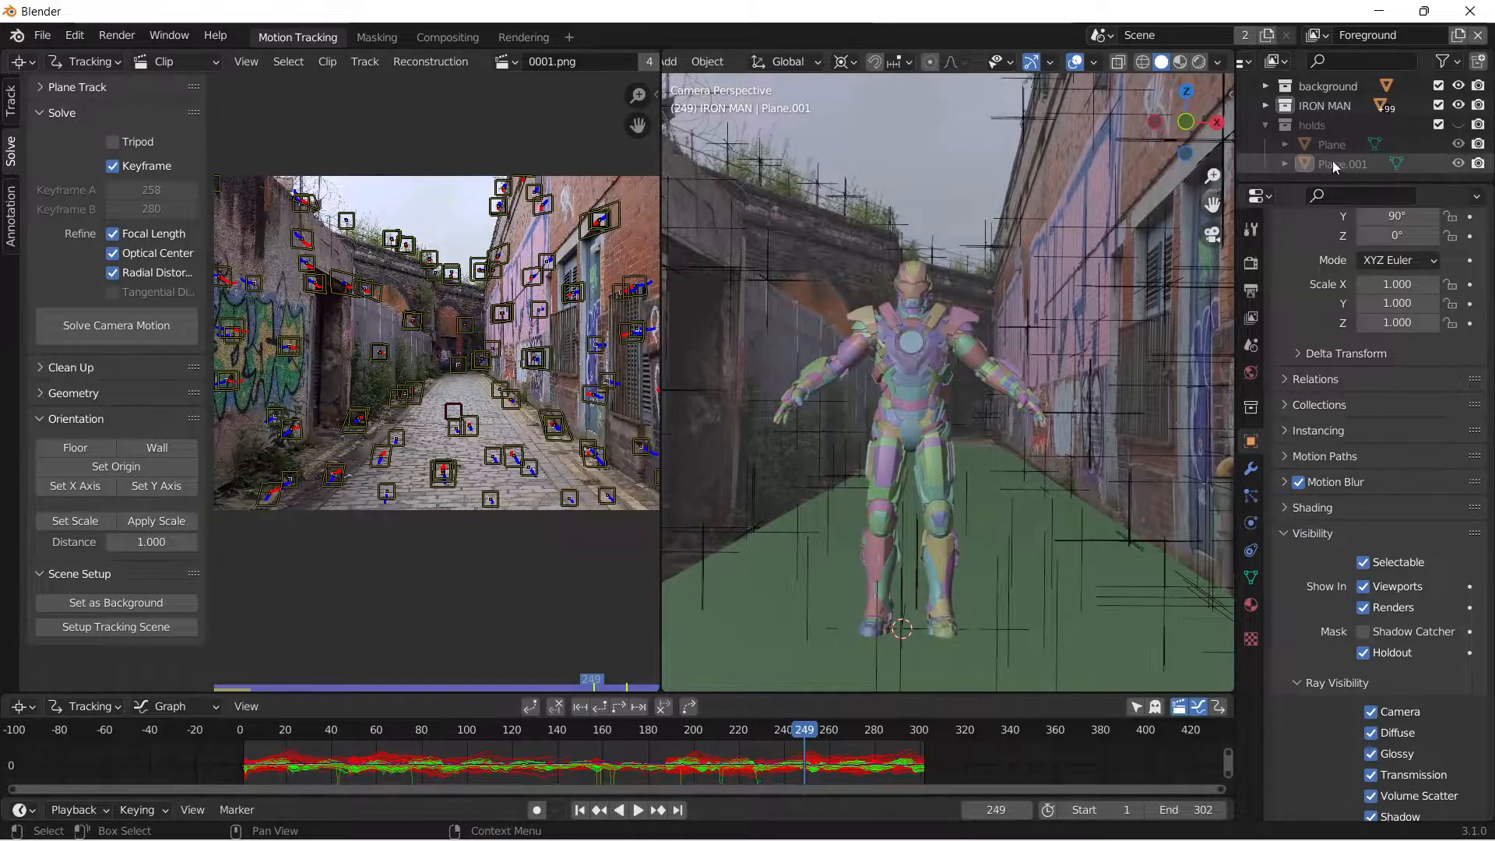
right_click(1335, 106)
click(1246, 228)
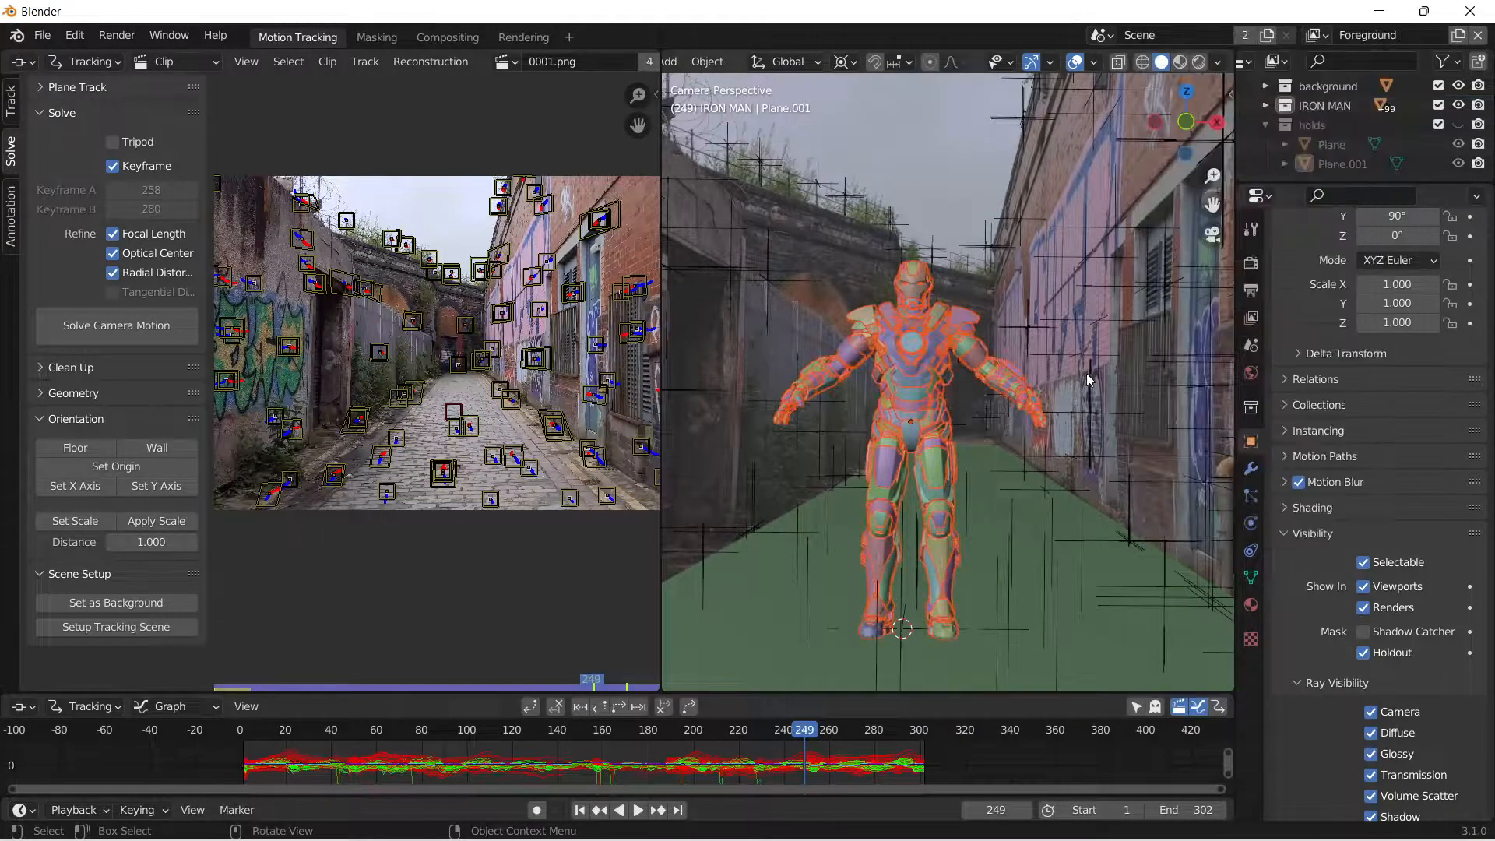
key(g)
key(z)
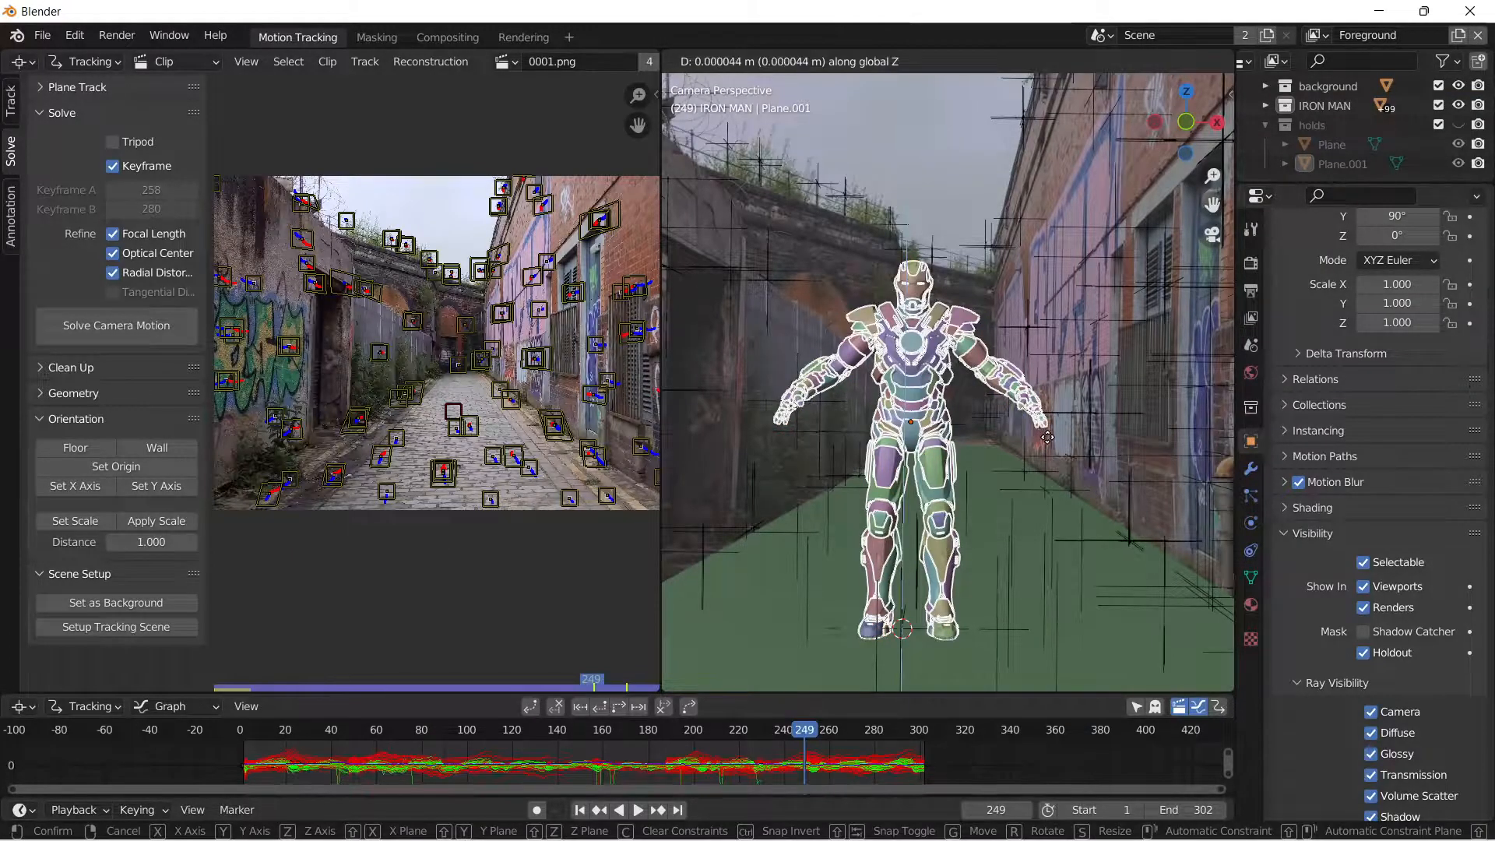
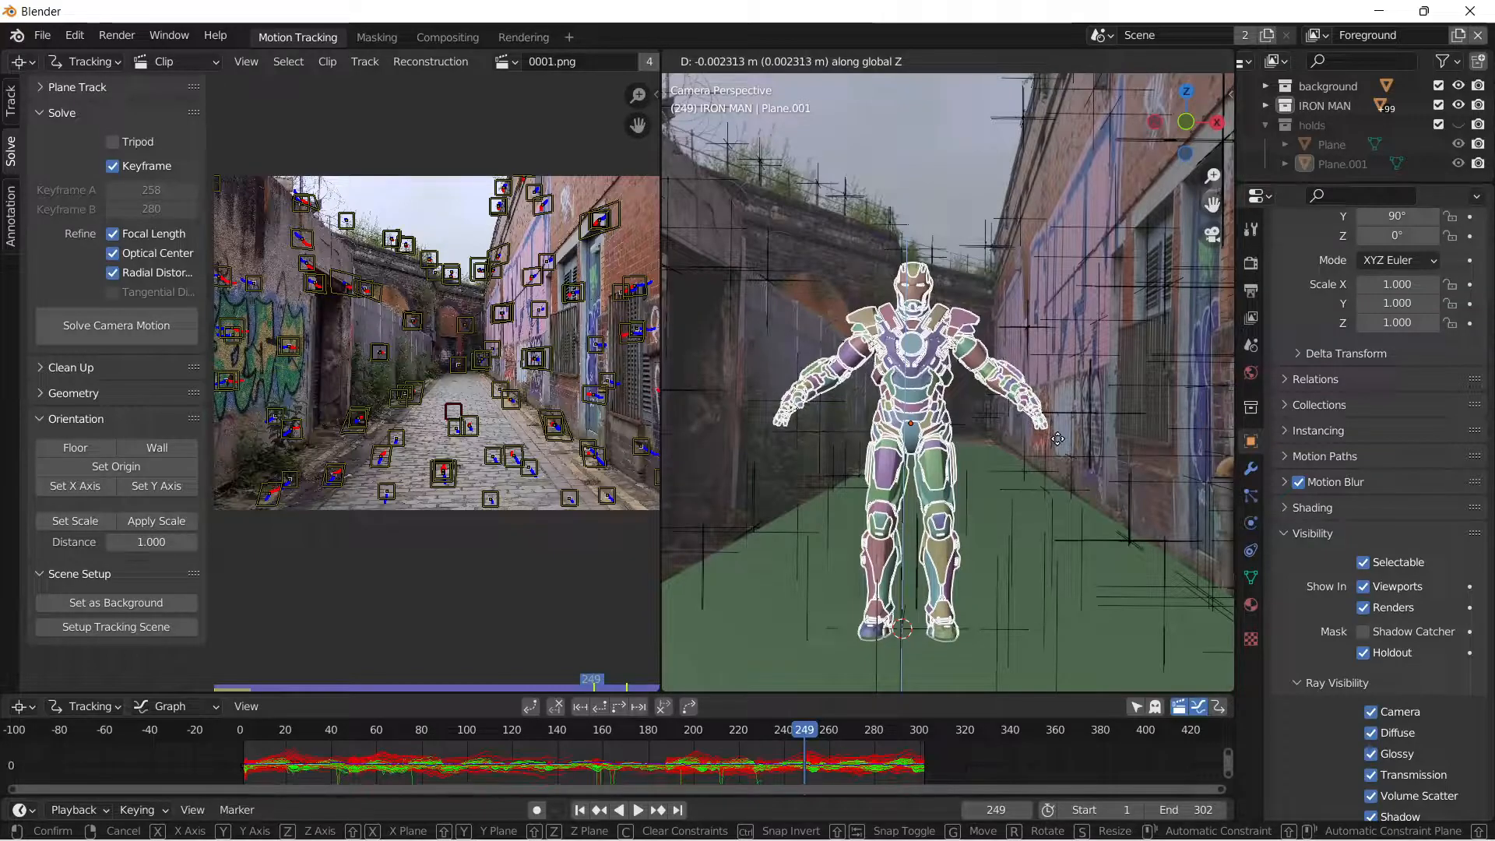
Check the feet from below the ground plane, select all IRON MAN collection objects and raise the model about 0.009 m along global Z.
click(1044, 459)
click(919, 176)
middle_drag(874, 623, 974, 511)
scroll(965, 531, up, 4)
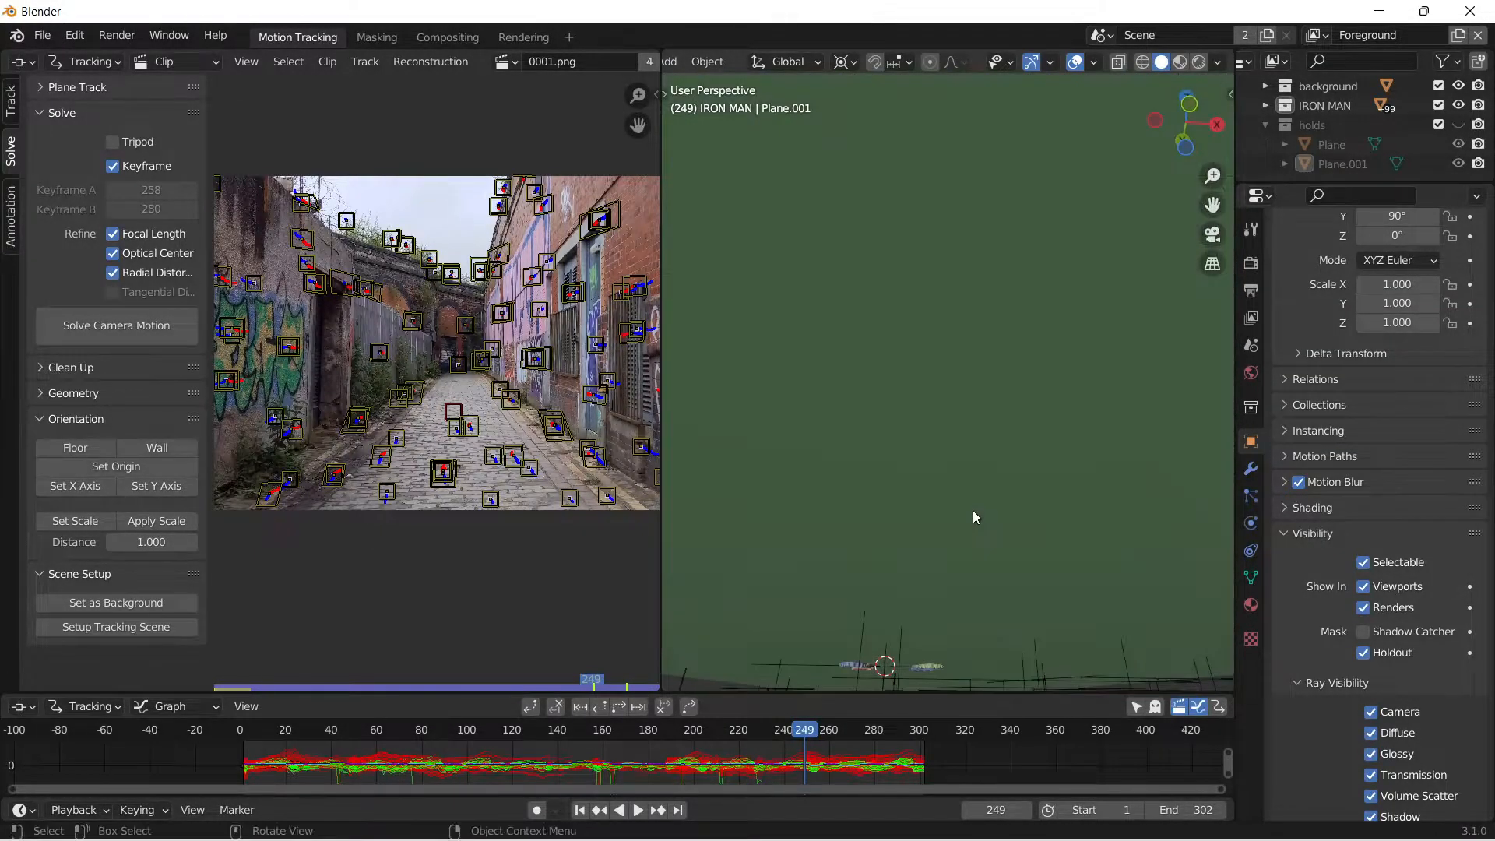
drag(1212, 205, 1212, 207)
click(1332, 109)
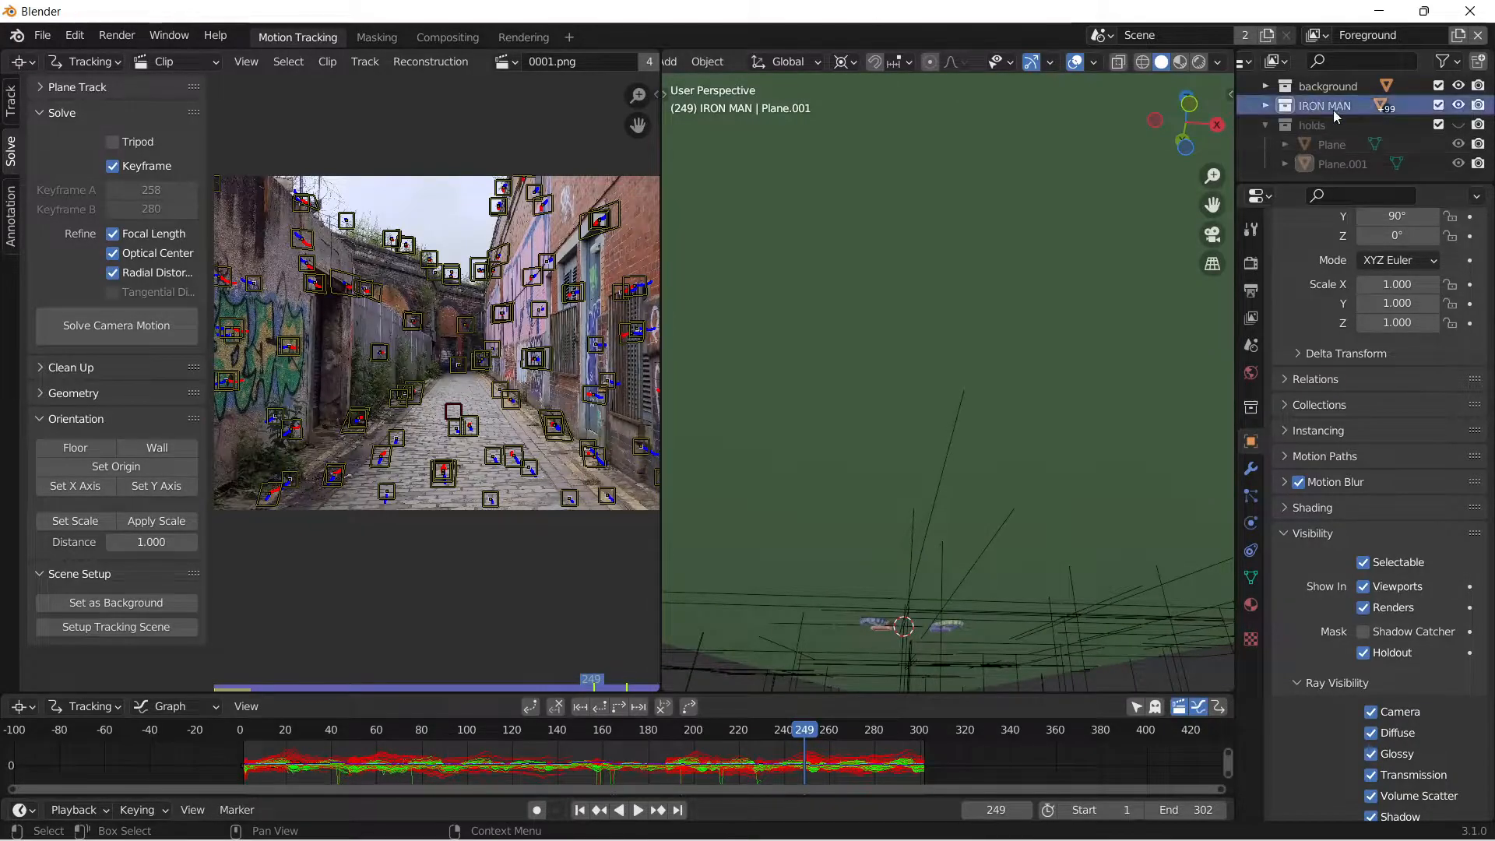
right_click(1332, 109)
click(1238, 227)
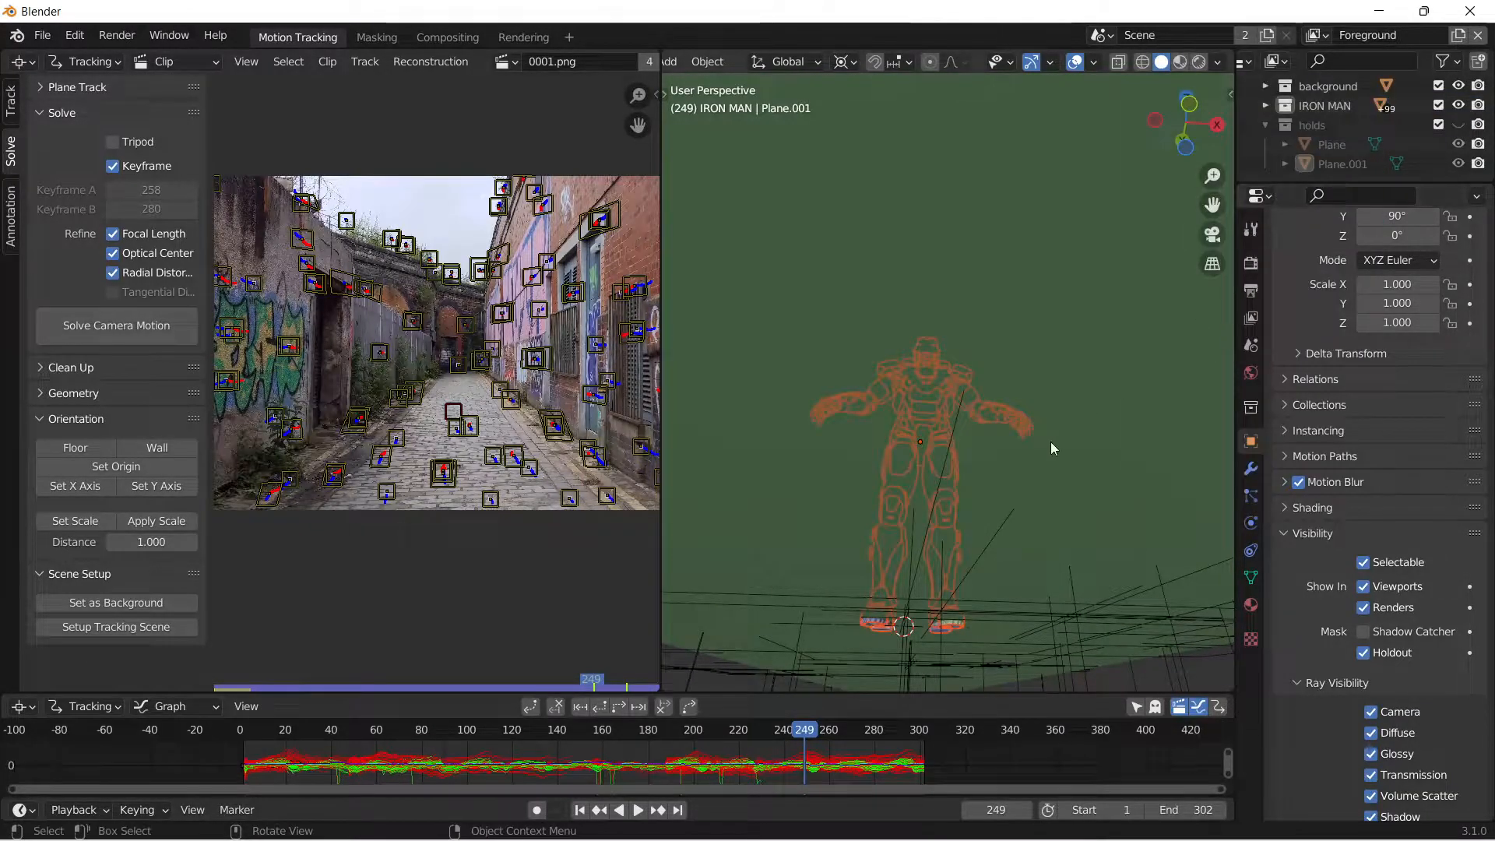
key(g)
key(z)
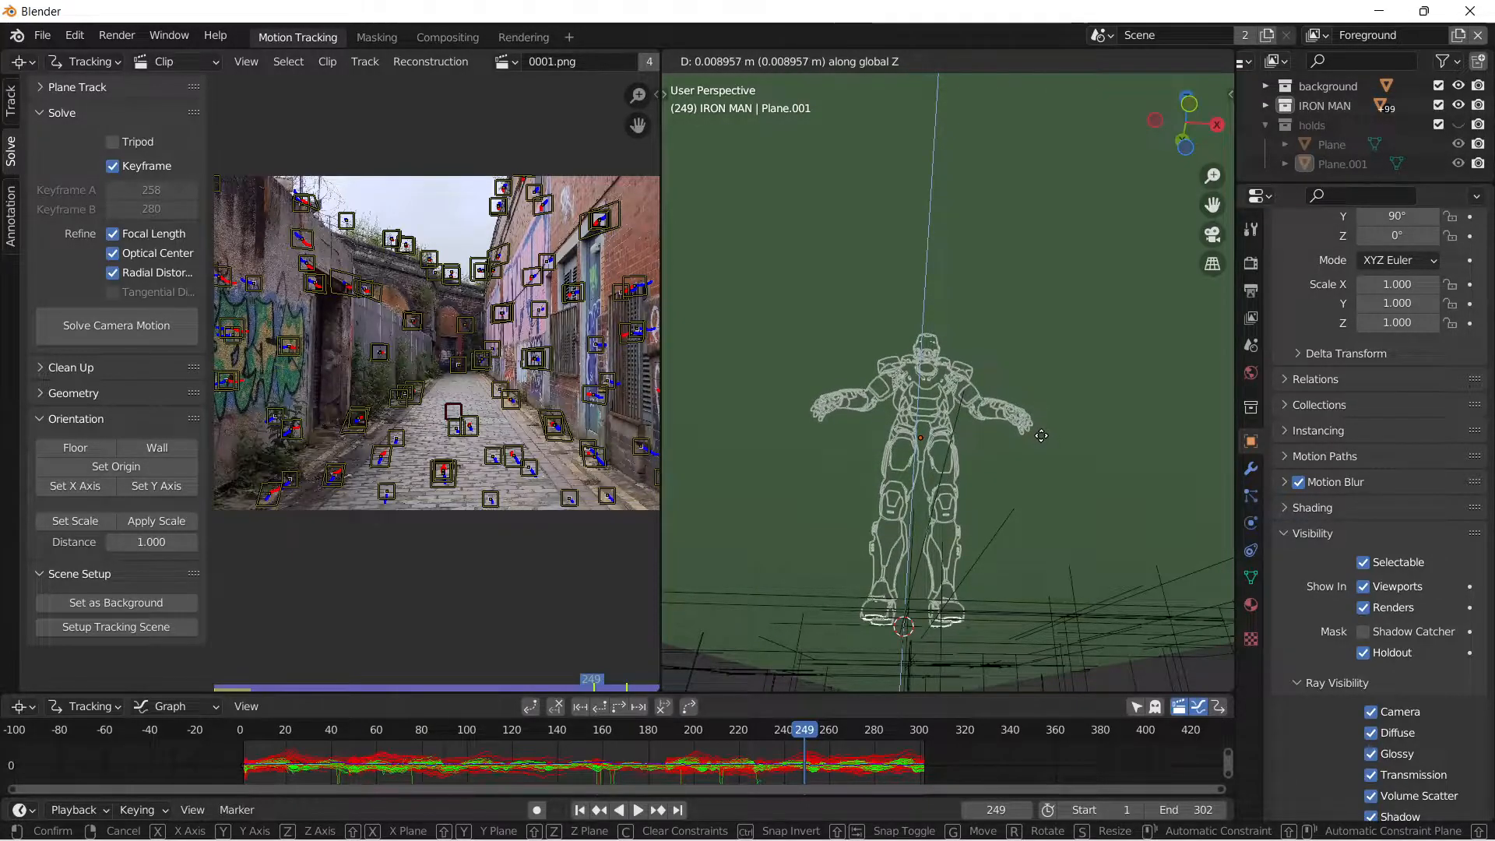
click(1040, 436)
middle_drag(1041, 438, 1028, 515)
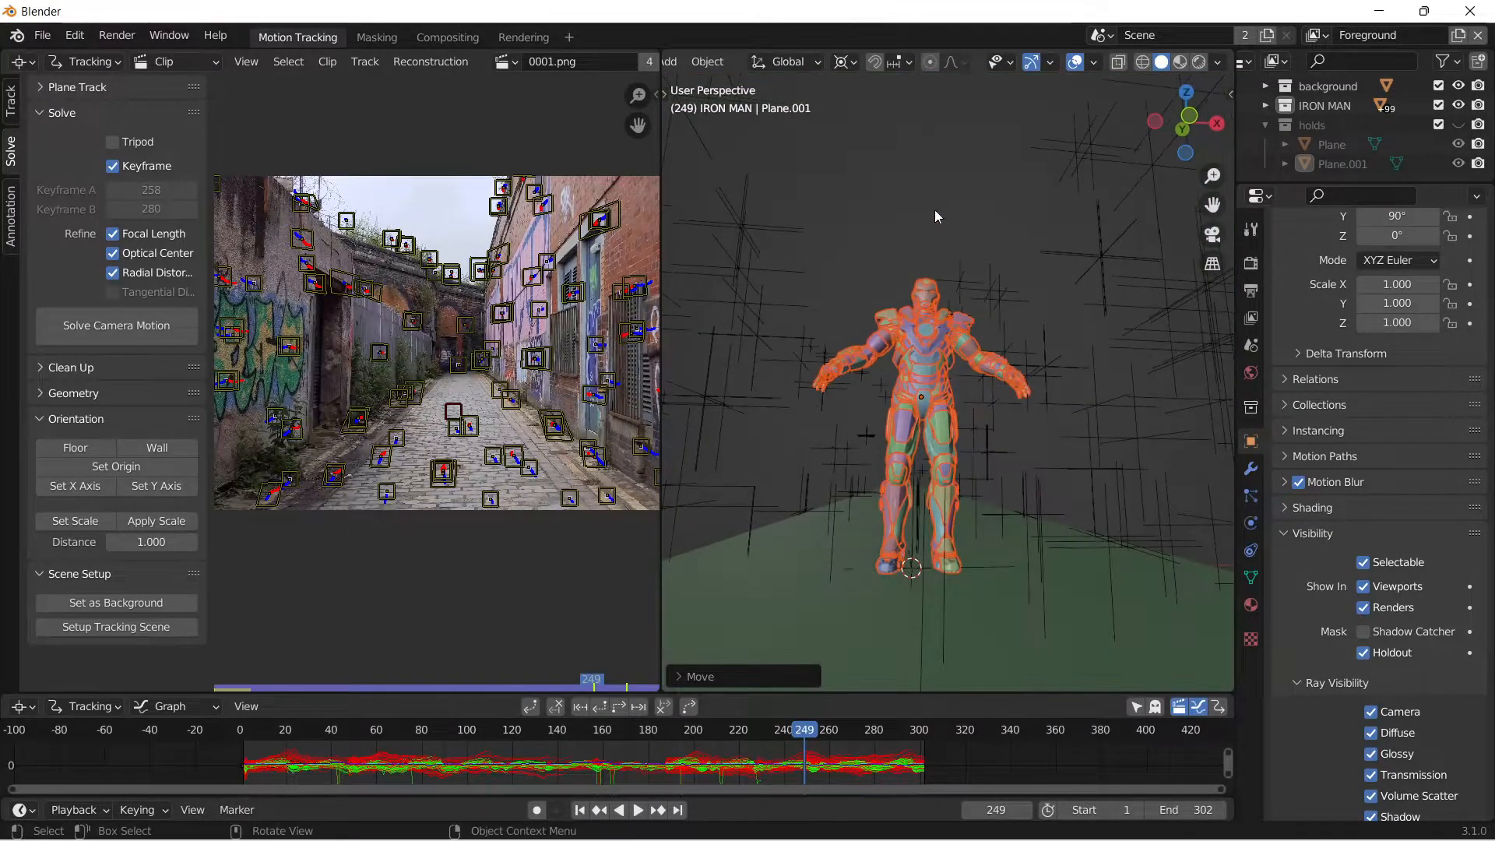
click(934, 209)
Examine the model's ground contact in camera view, advance to frame 285 and inspect its head and torso up close.
click(1212, 234)
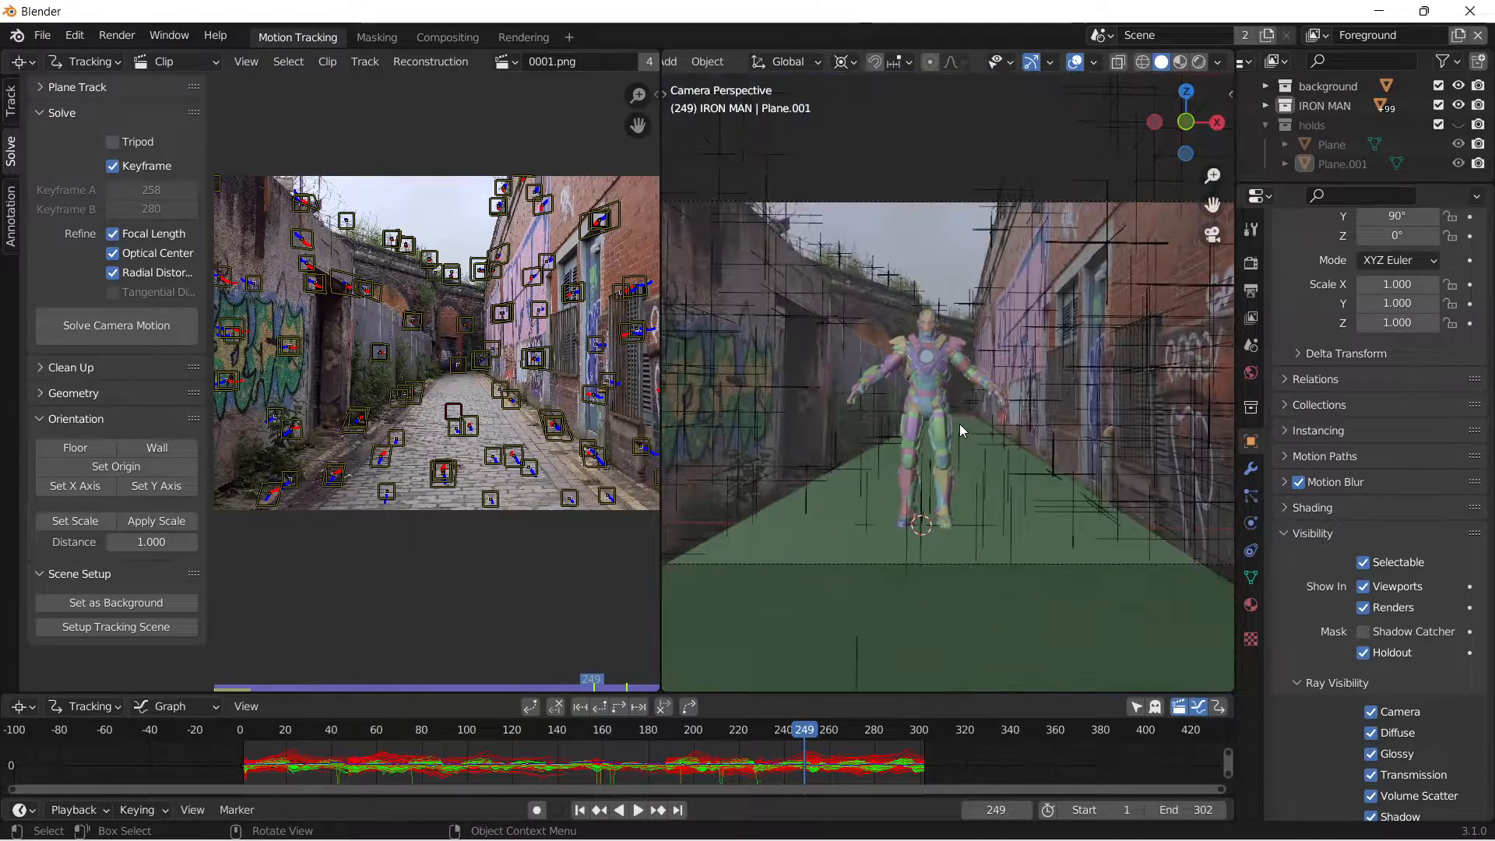
scroll(960, 424, down, 3)
drag(807, 736, 885, 771)
middle_drag(873, 475, 884, 348)
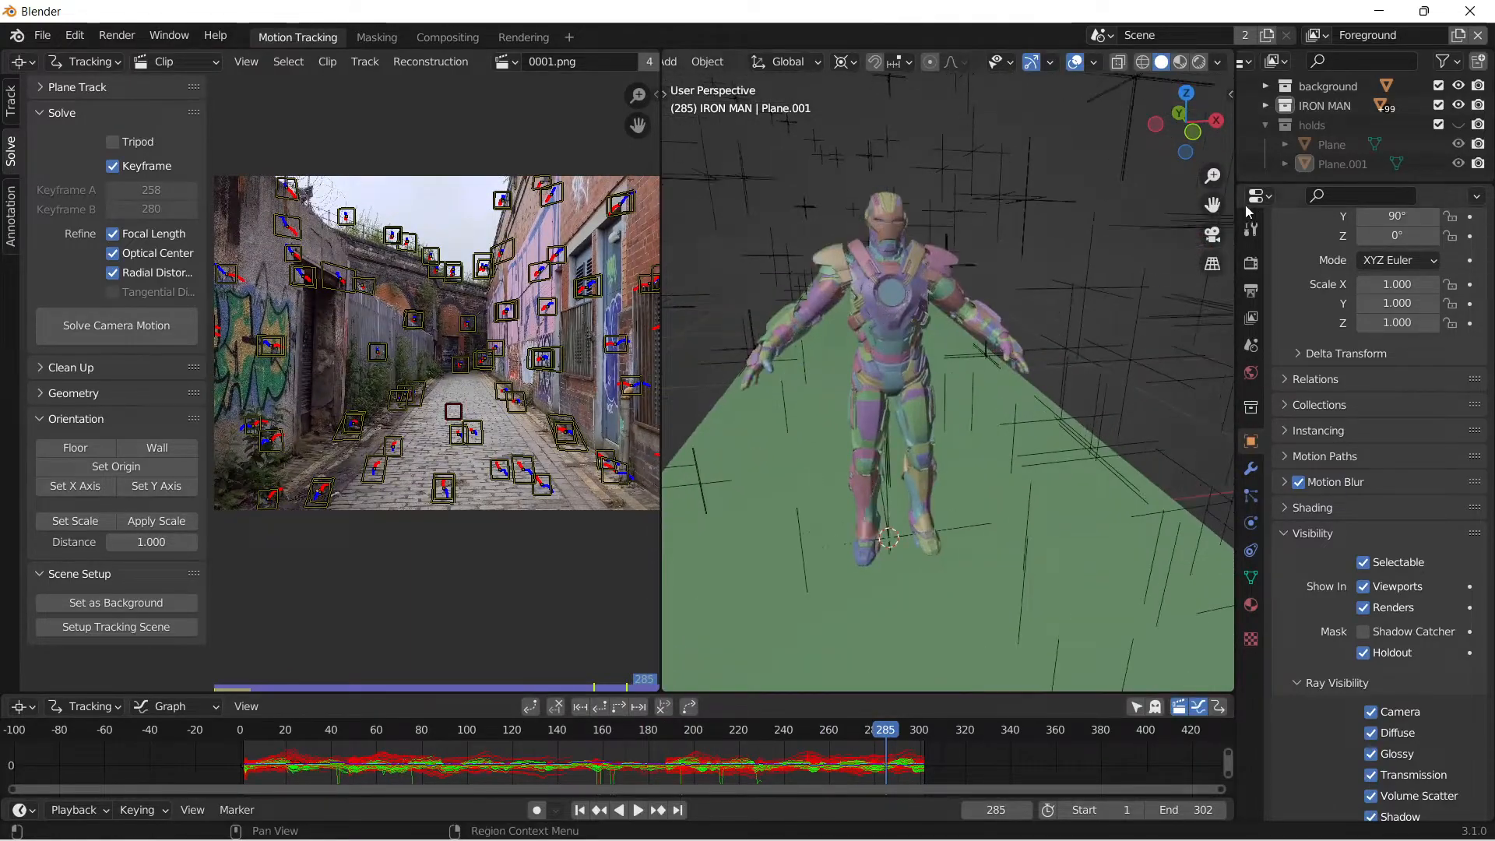
middle_drag(1004, 257, 989, 261)
shift+middle_drag(825, 172, 911, 268)
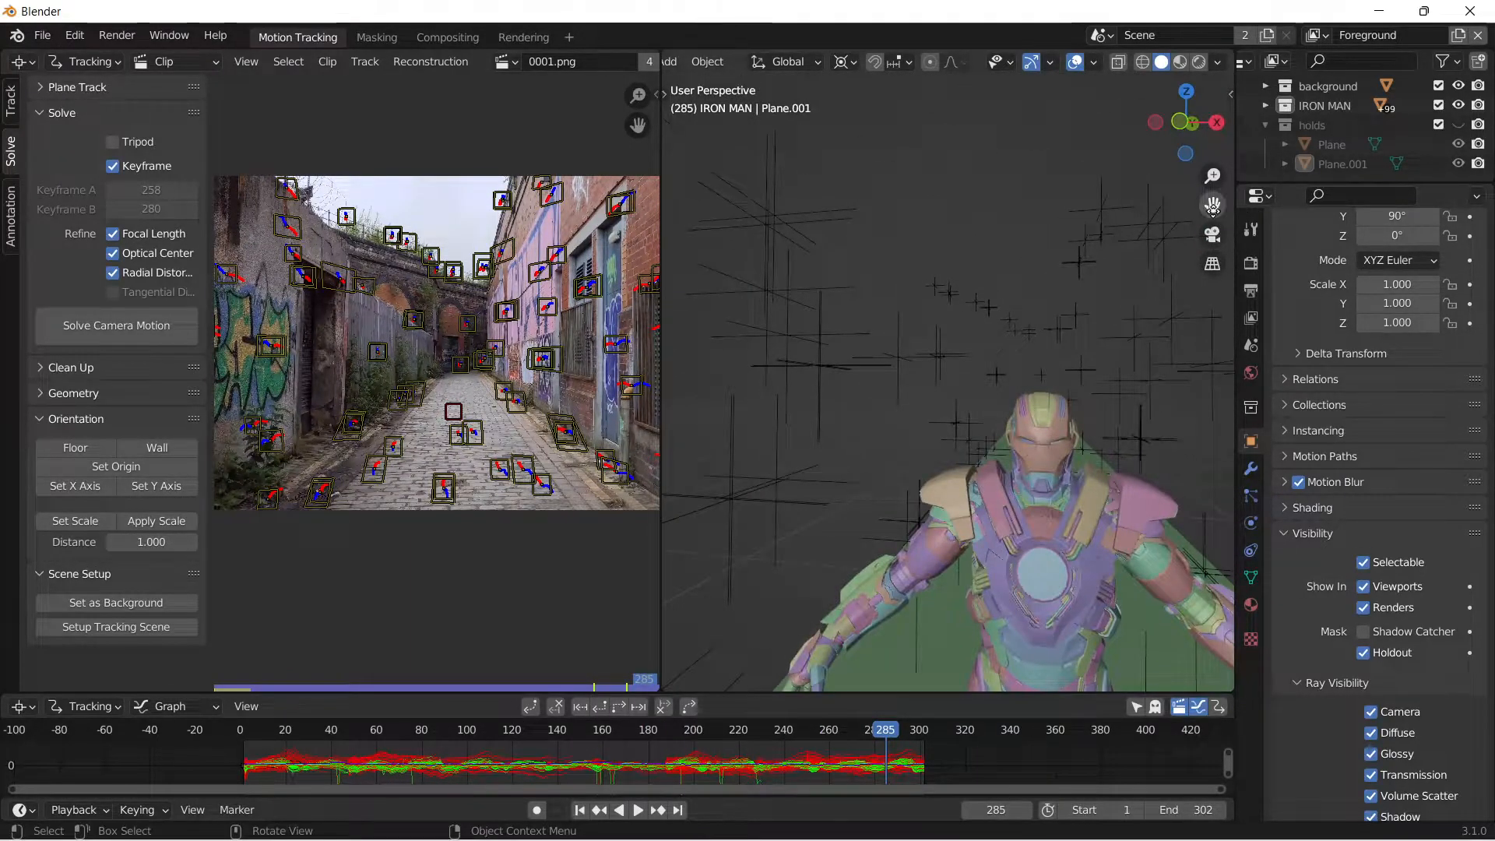
drag(1212, 207, 1114, 35)
middle_drag(1114, 269, 1179, 327)
scroll(1091, 296, up, 3)
middle_drag(888, 210, 837, 177)
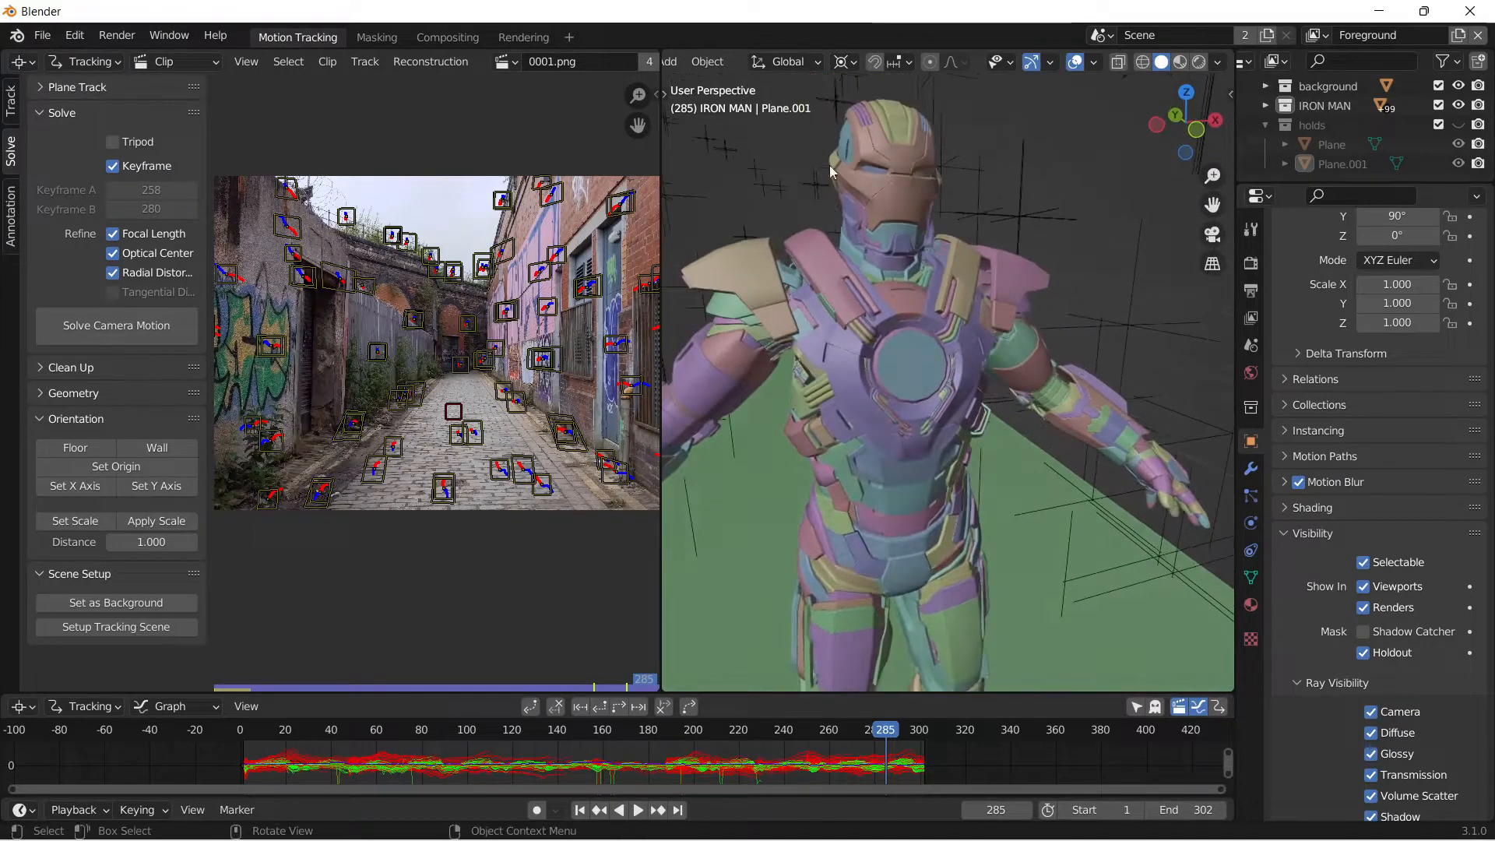
Save the project and open the Append file browser.
click(40, 36)
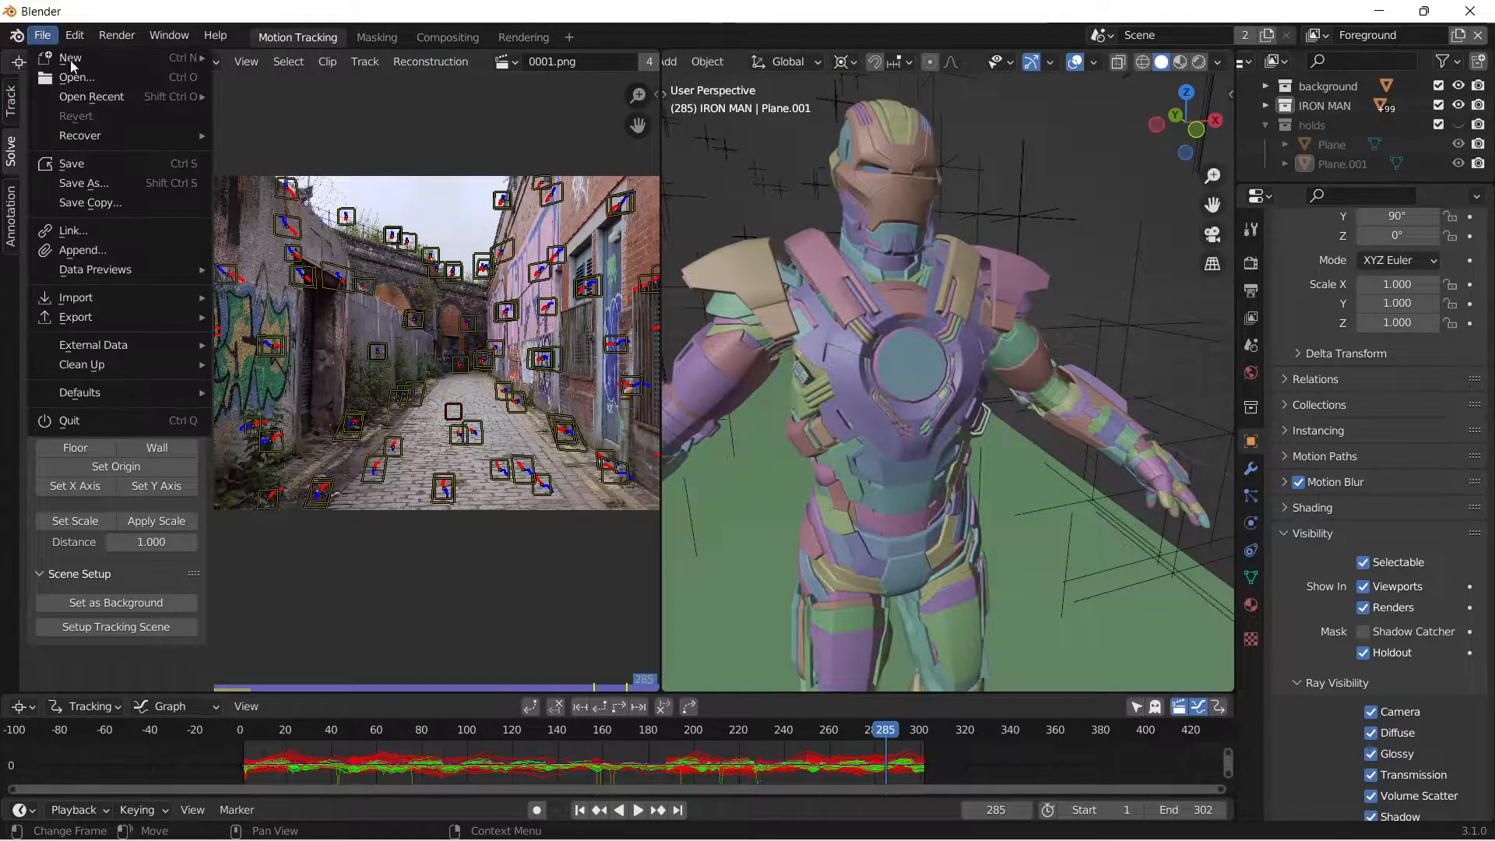
click(85, 164)
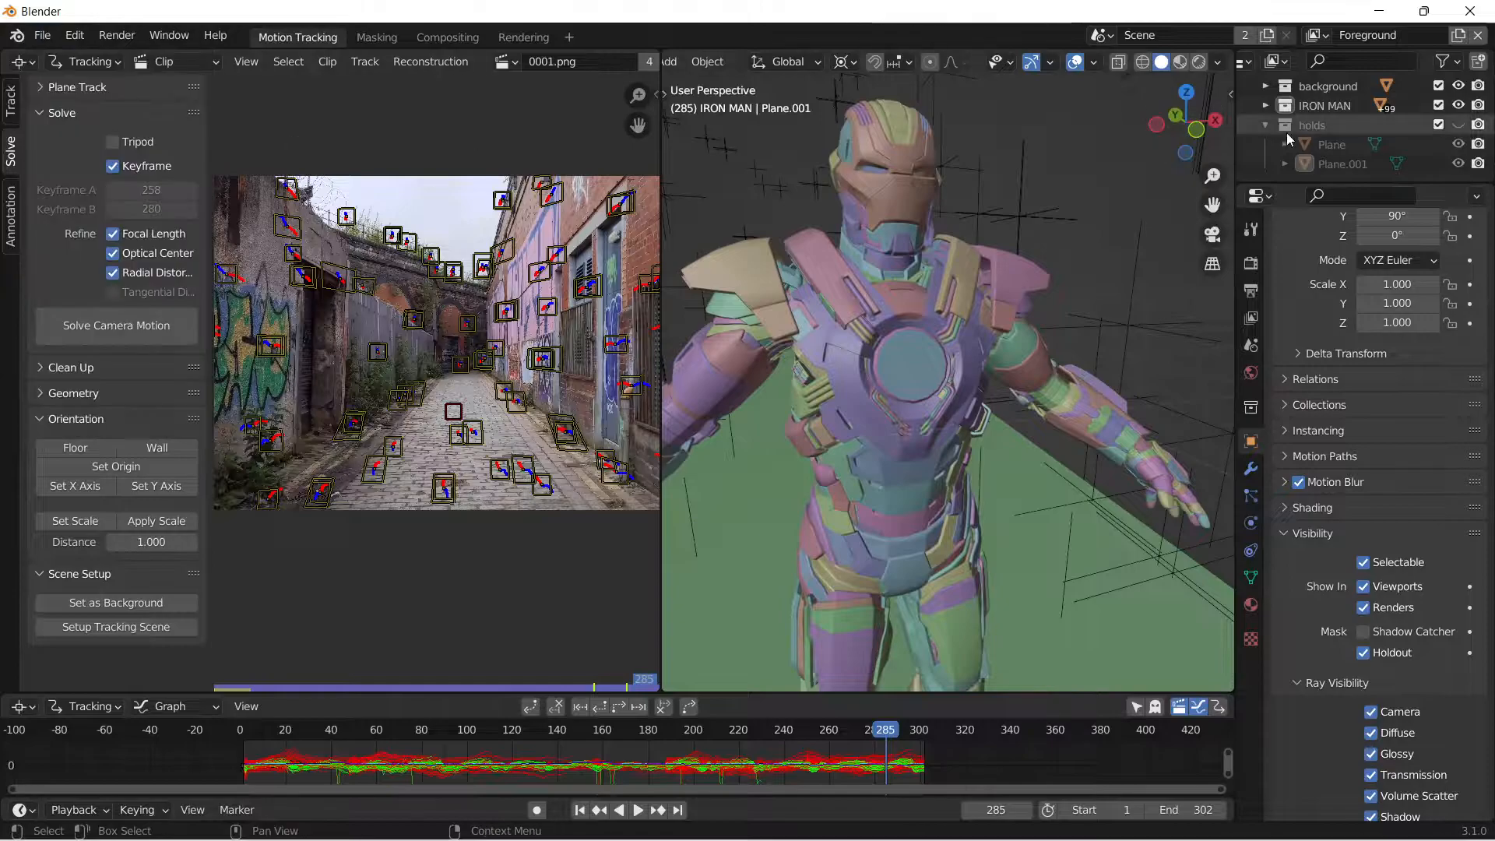
click(37, 42)
click(97, 245)
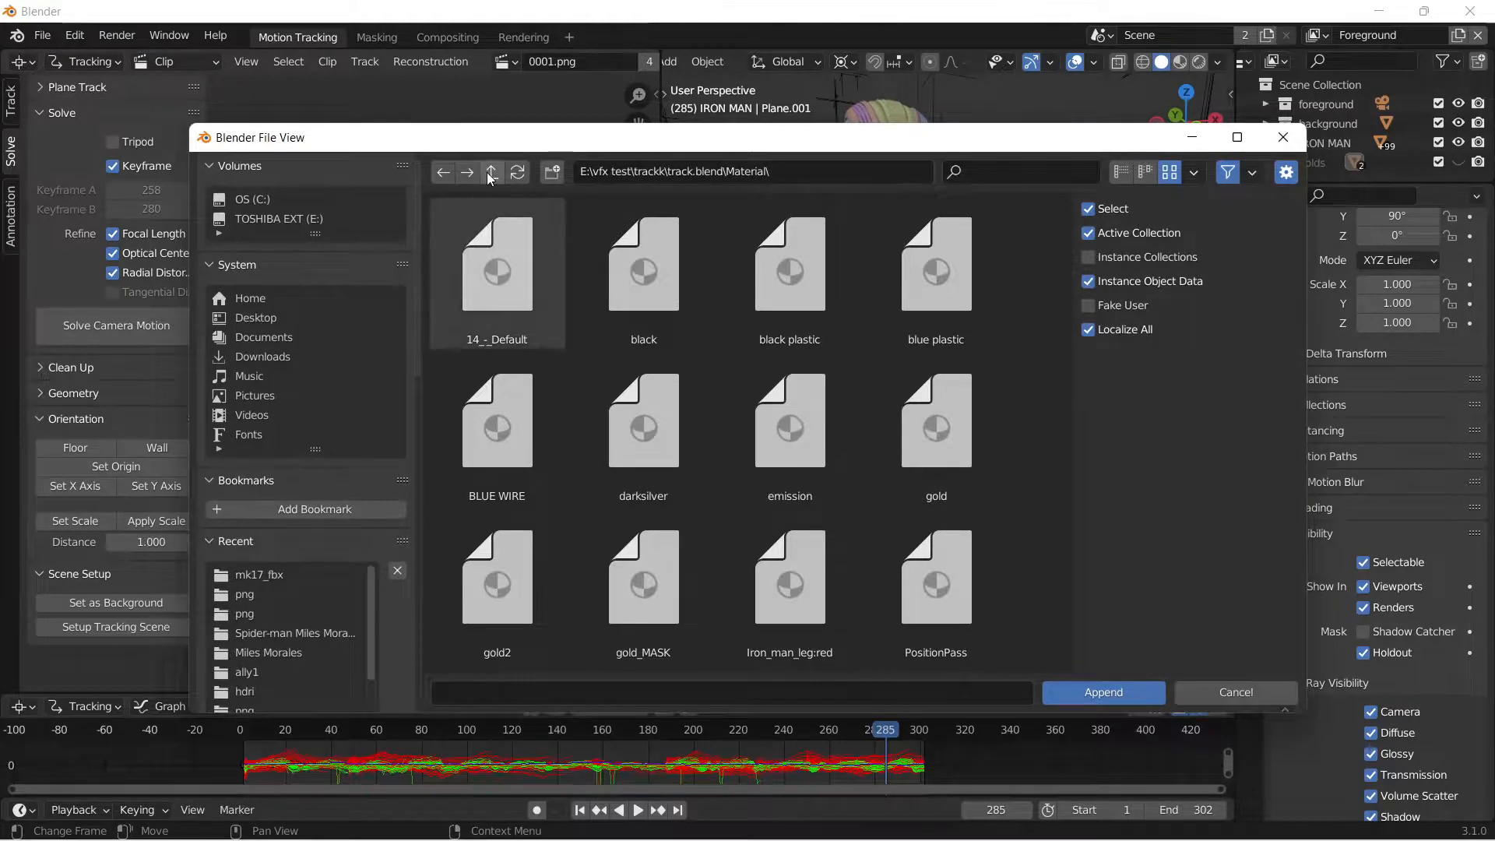
Browse to E:\vfx test\trackk\track.blend and open its Material folder.
click(242, 218)
scroll(620, 473, down, 10)
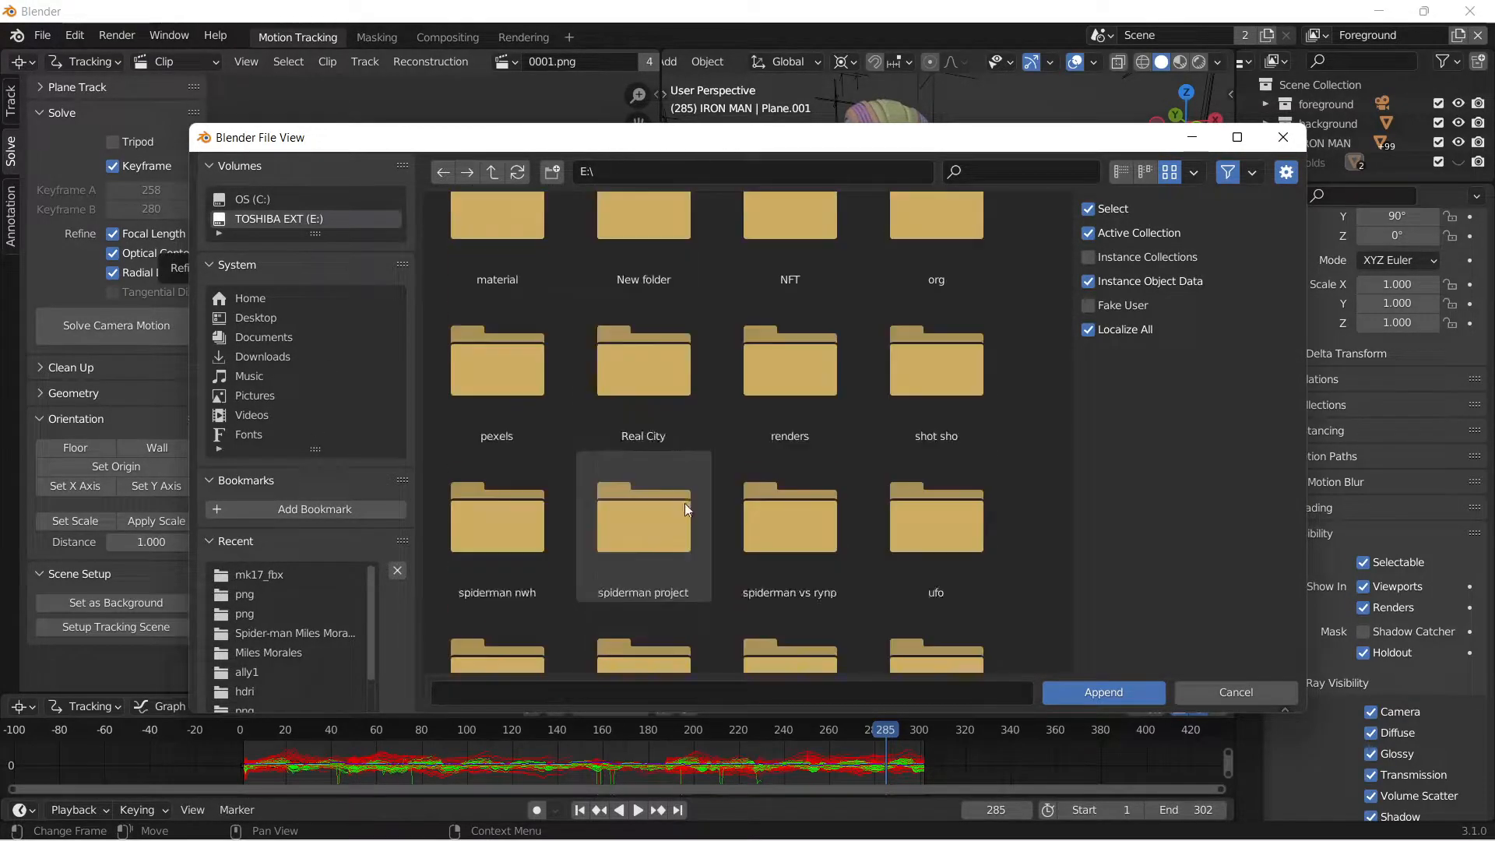
scroll(686, 504, down, 3)
click(664, 477)
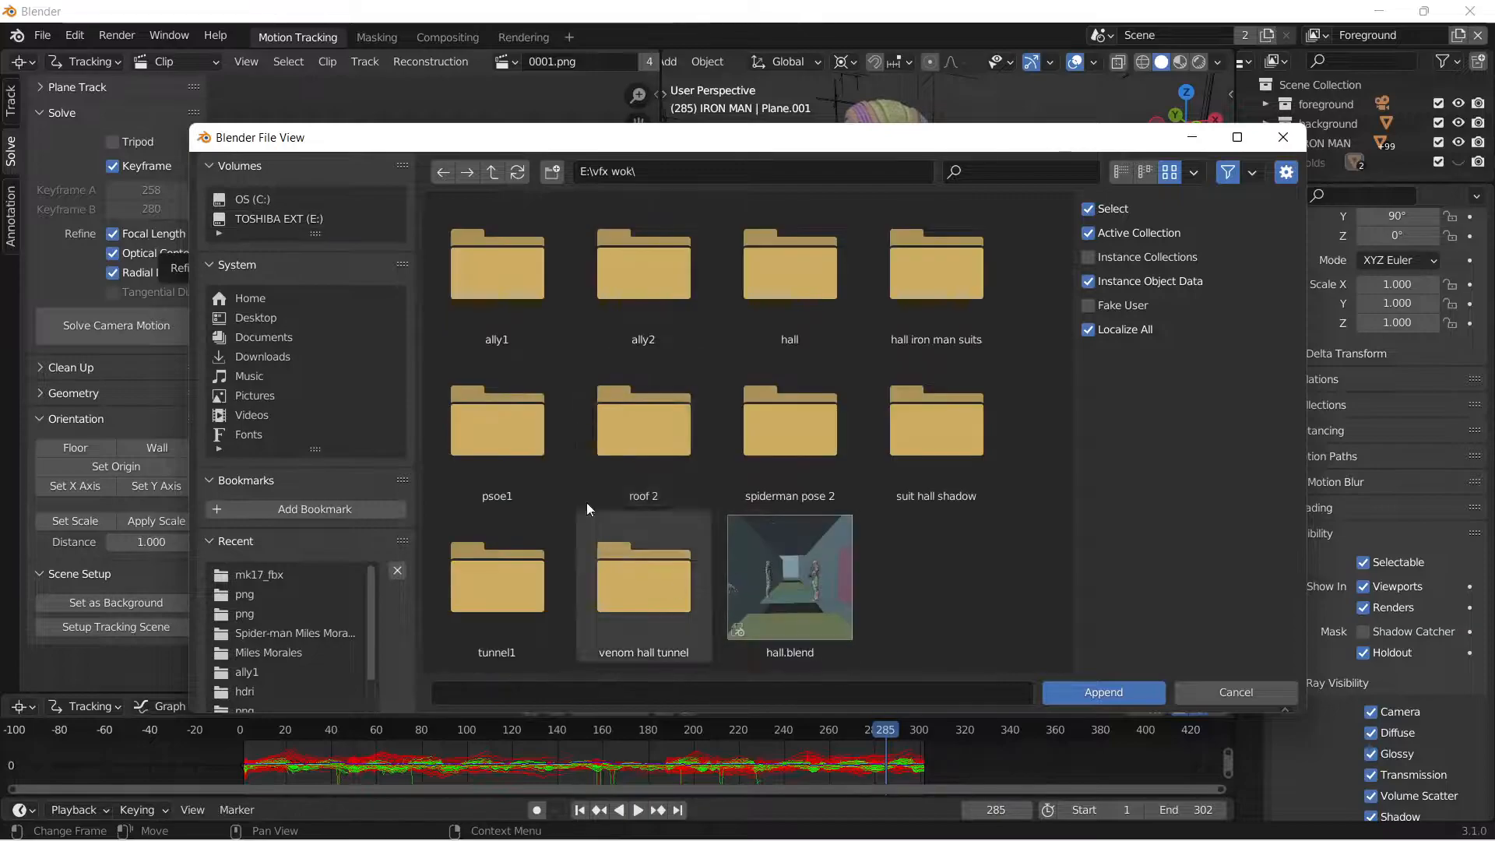
click(497, 173)
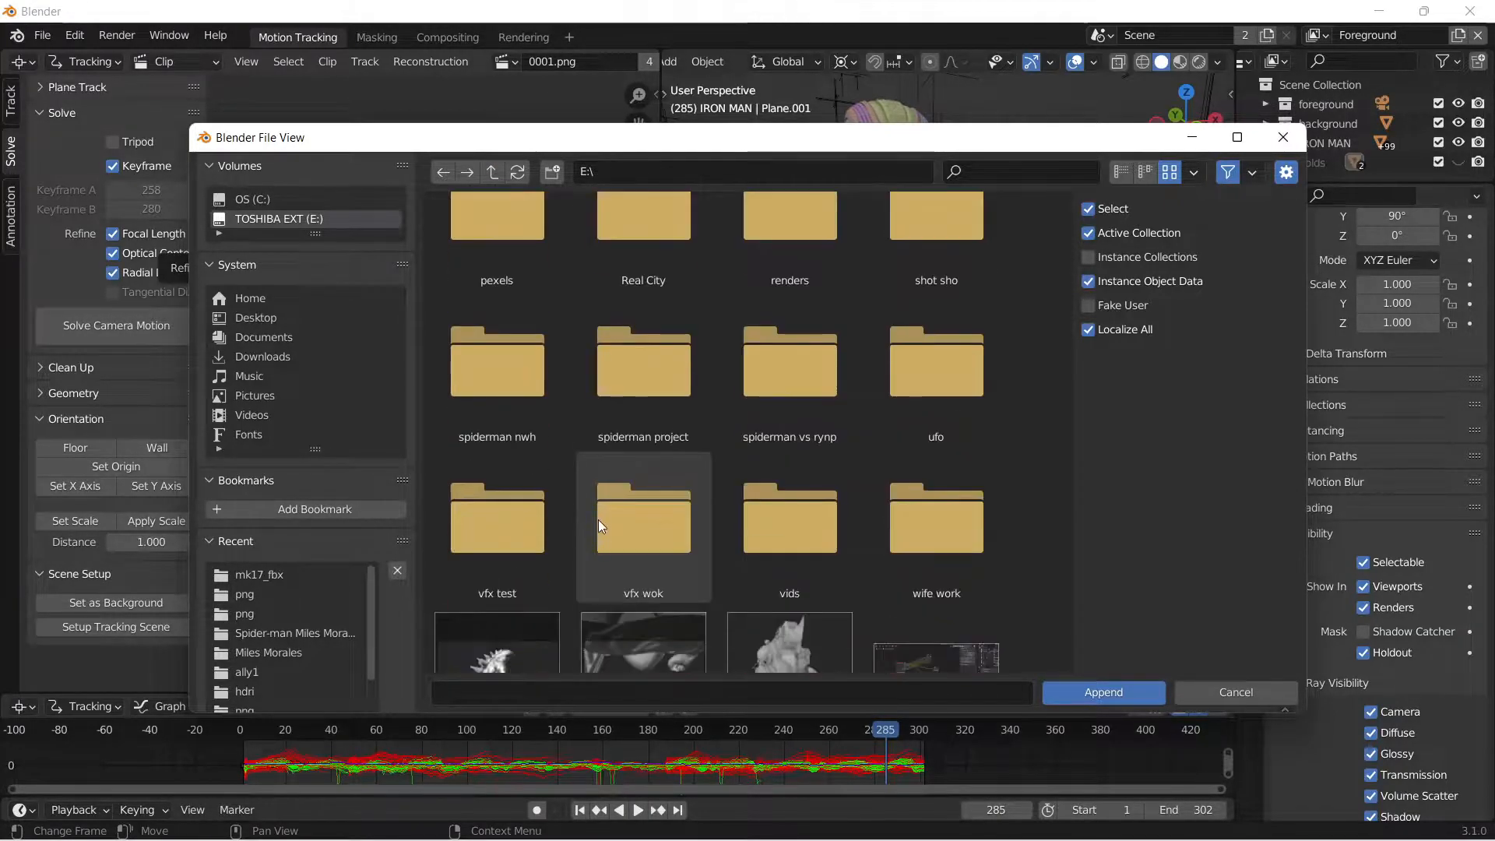
double_click(518, 452)
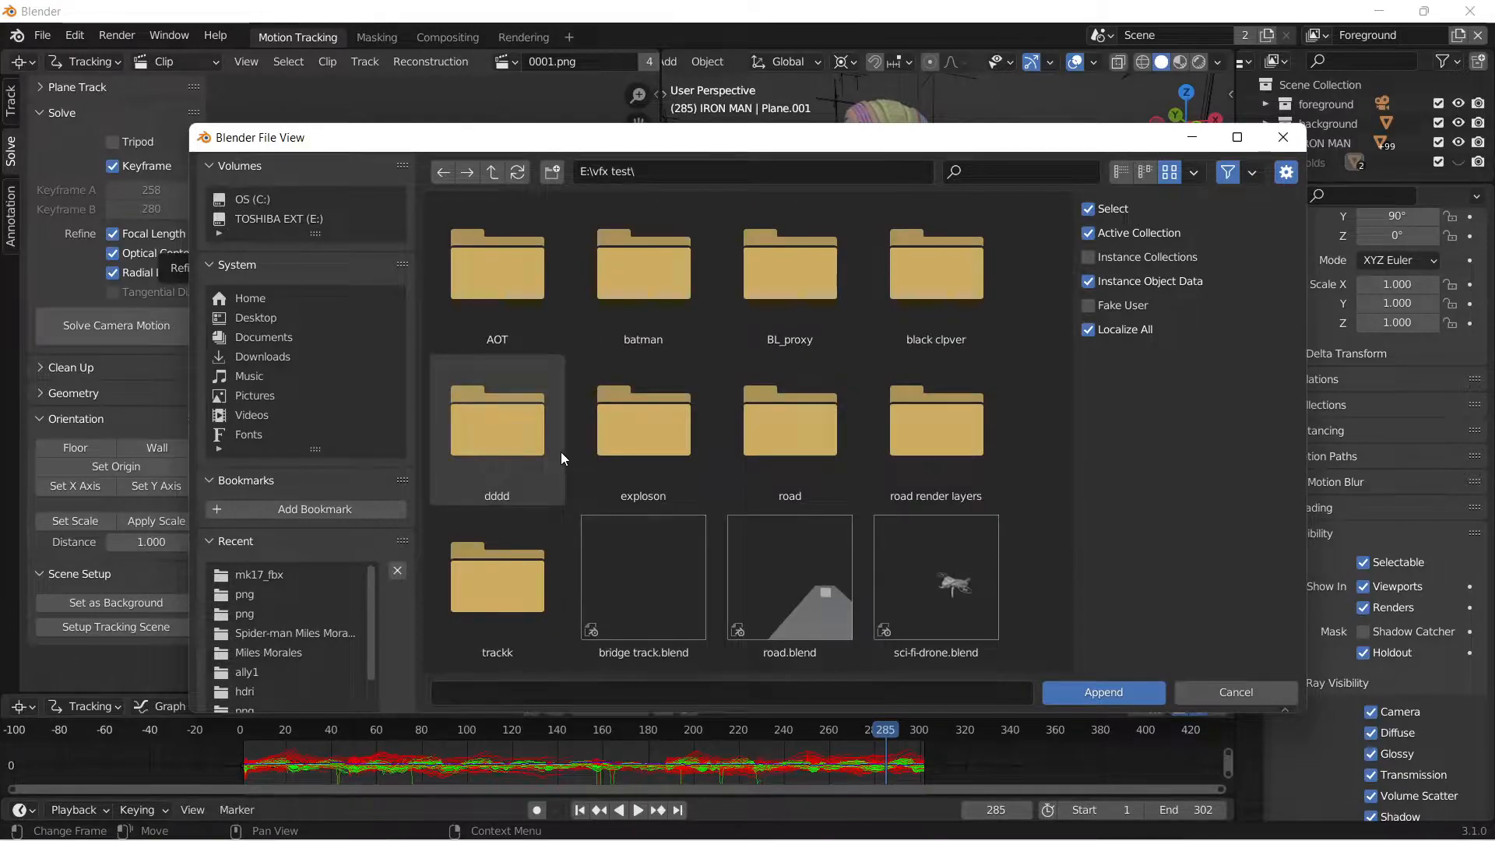
double_click(520, 569)
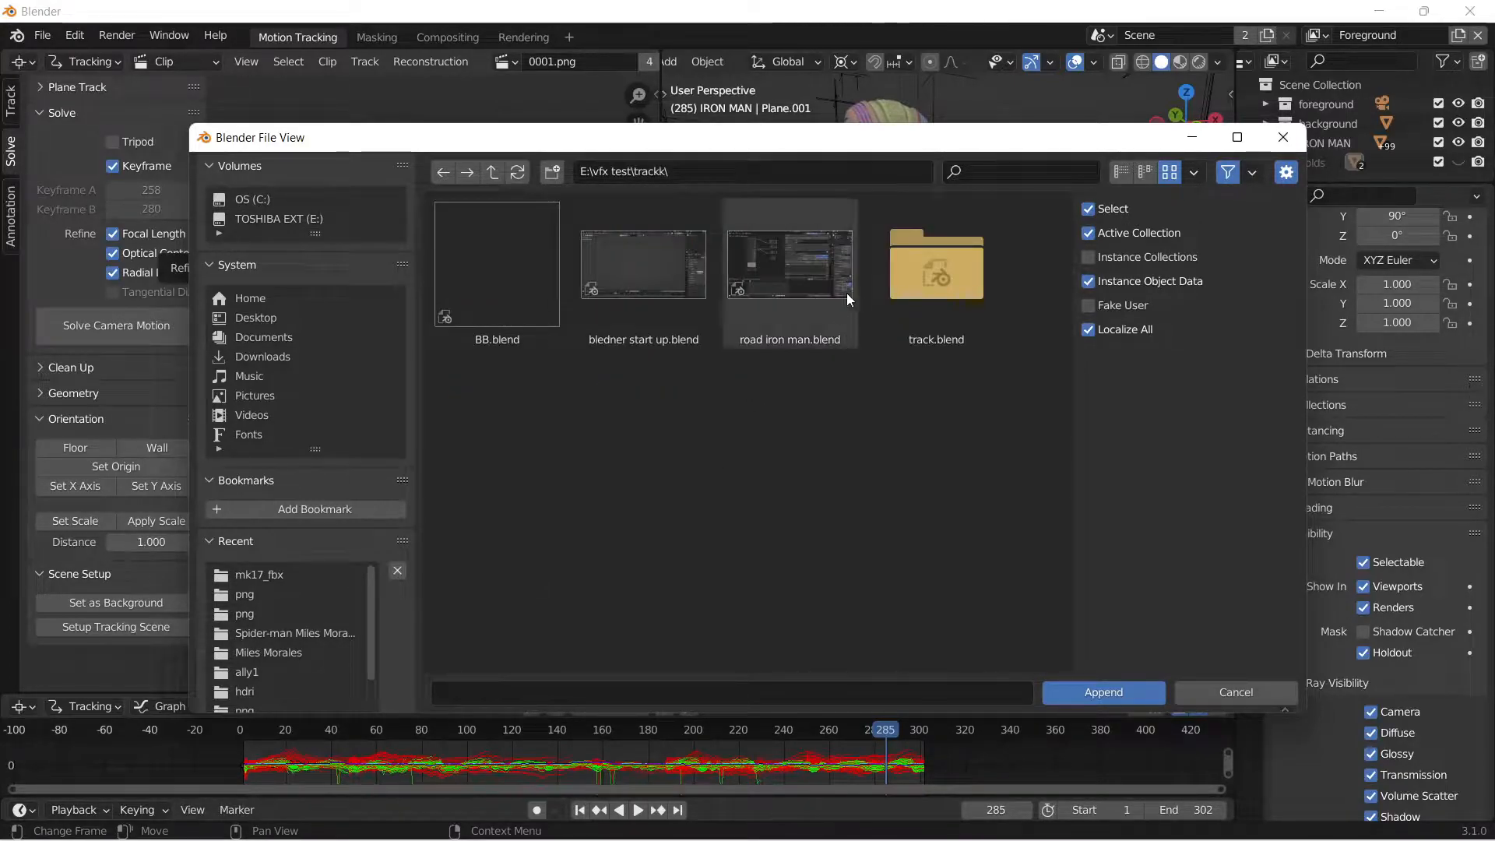
double_click(910, 273)
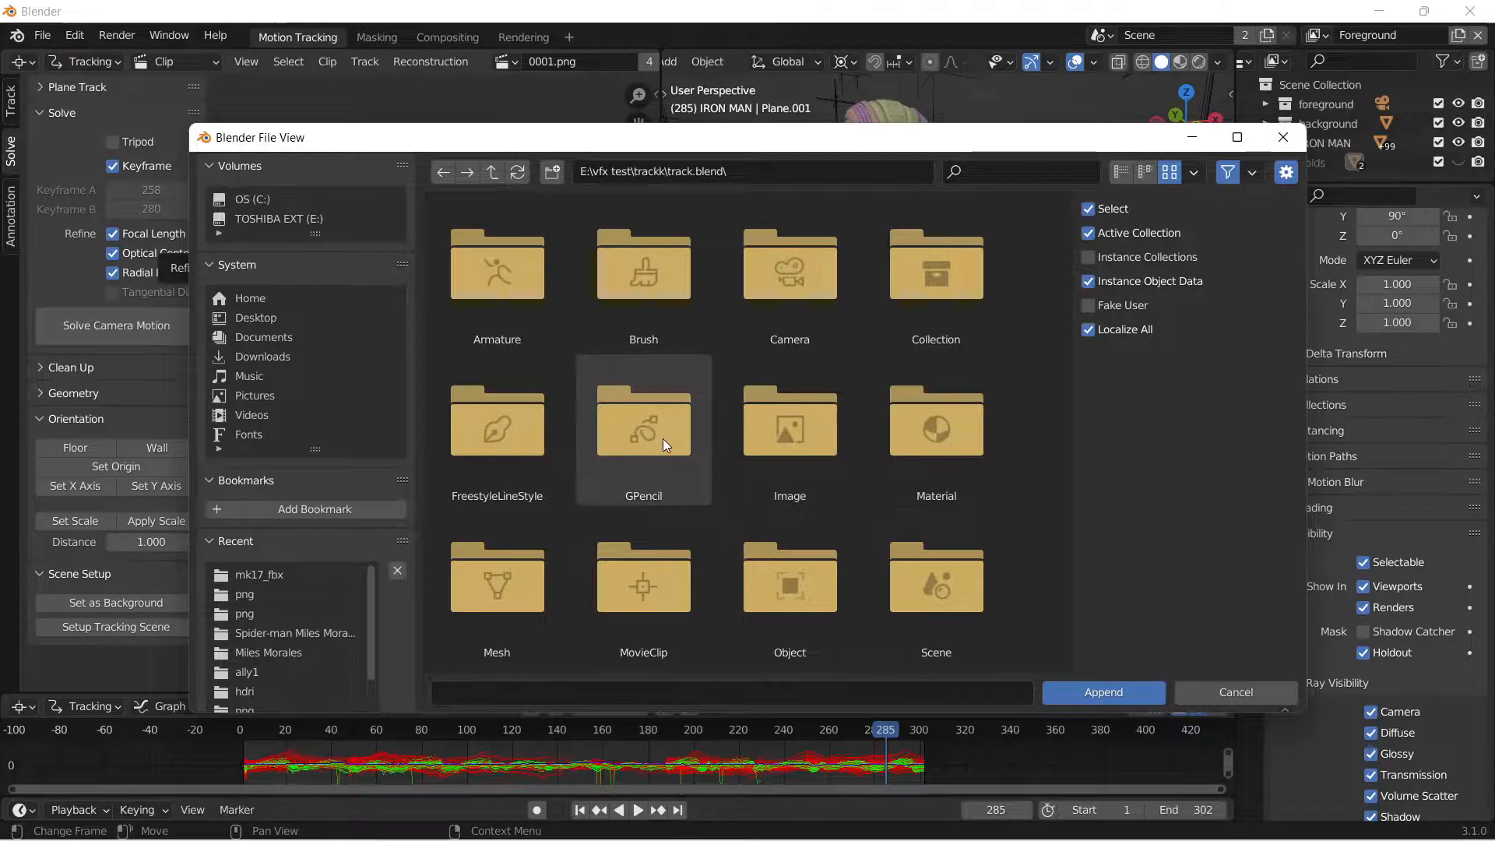
double_click(782, 575)
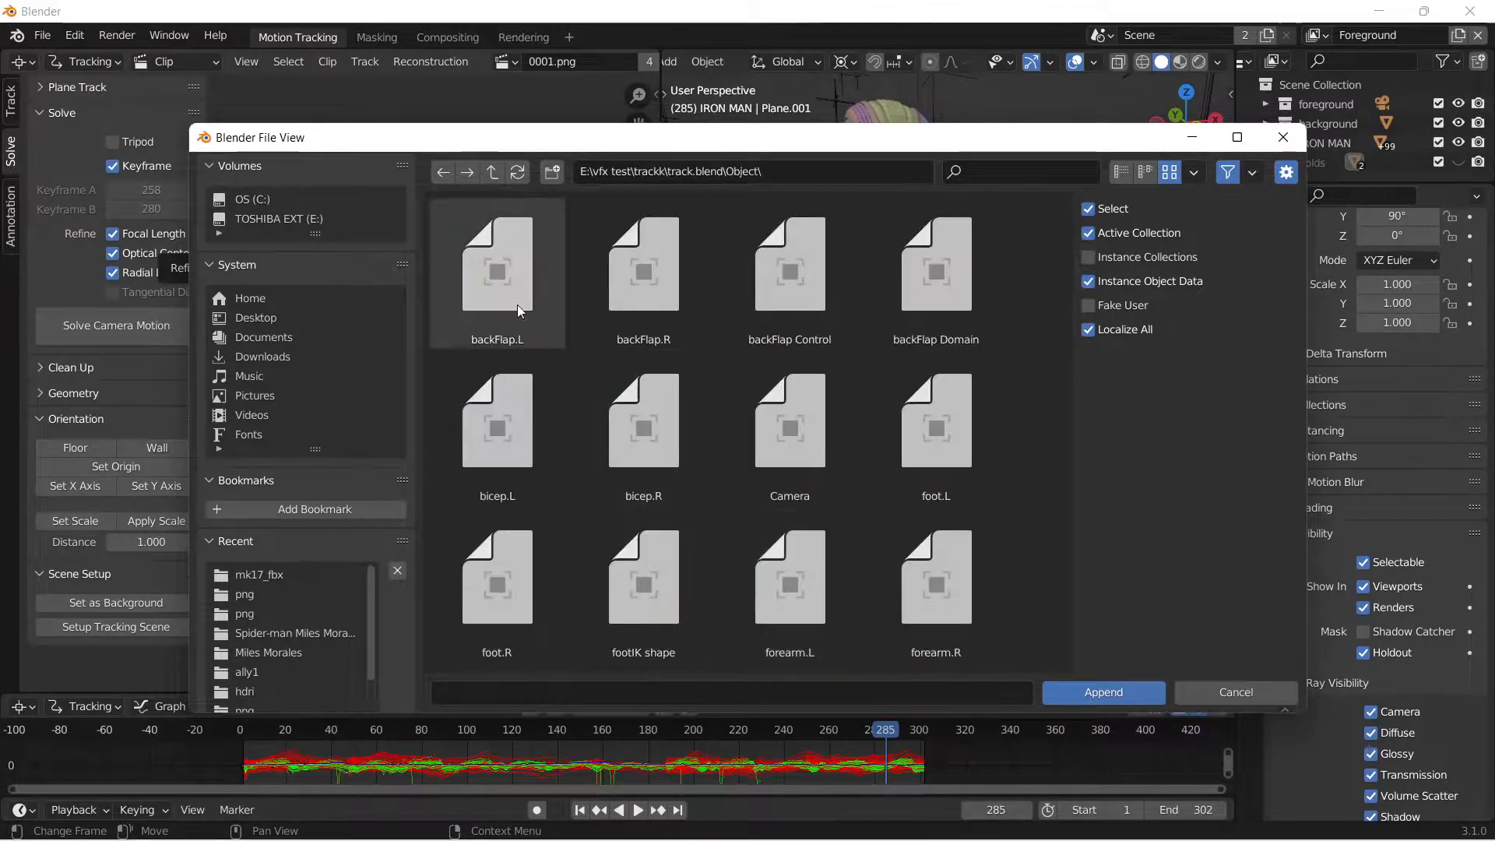
click(502, 183)
double_click(951, 429)
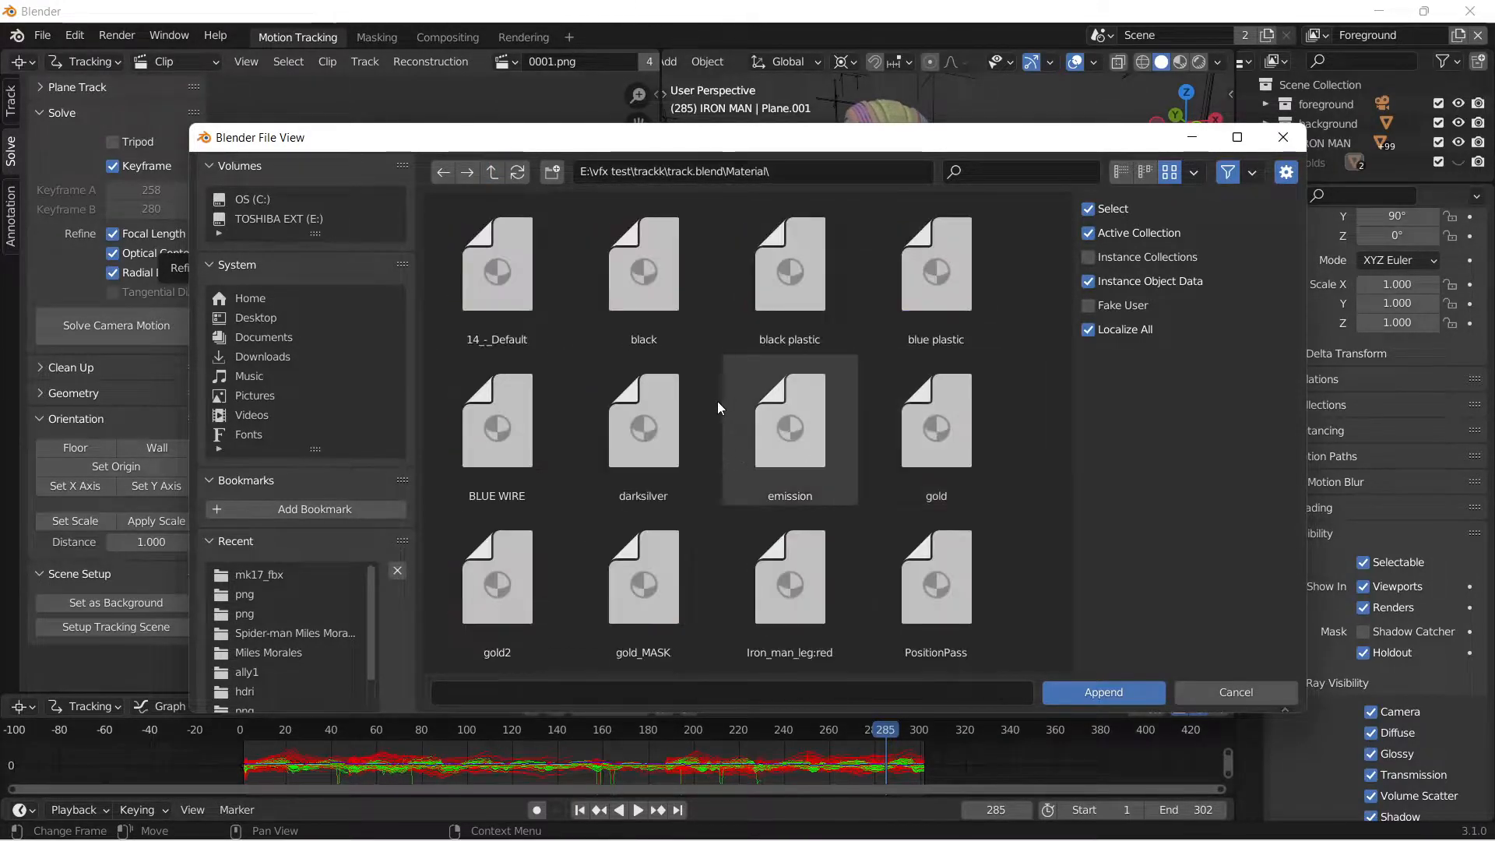
Append the gold_MASK, red weathered and silver materials from track.blend.
scroll(694, 423, down, 2)
scroll(694, 422, down, 1)
click(678, 429)
scroll(701, 468, down, 2)
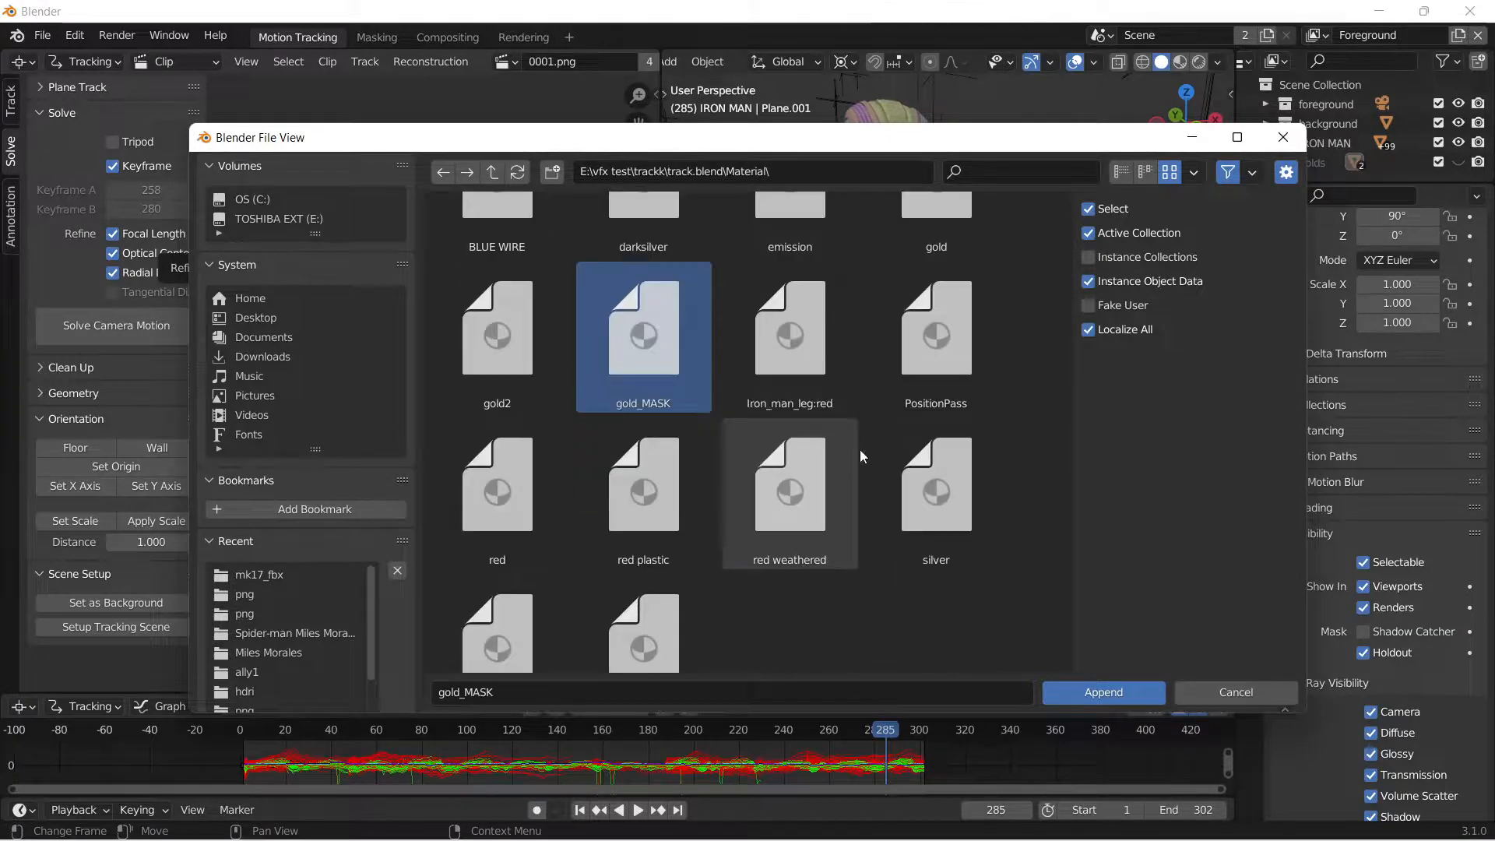
scroll(701, 514, down, 2)
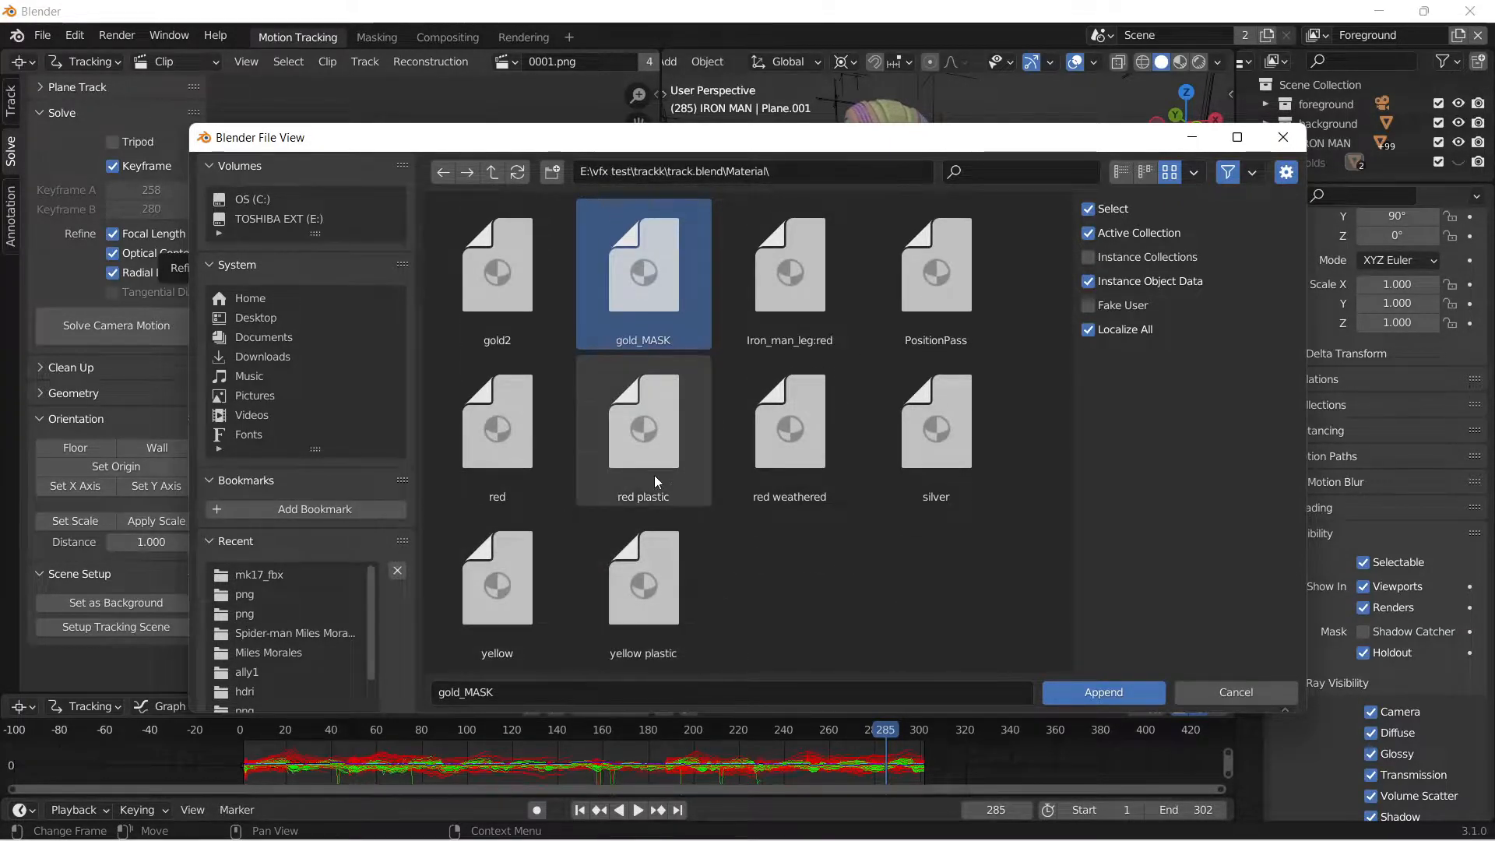
ctrl+click(818, 466)
ctrl+click(950, 444)
click(1112, 689)
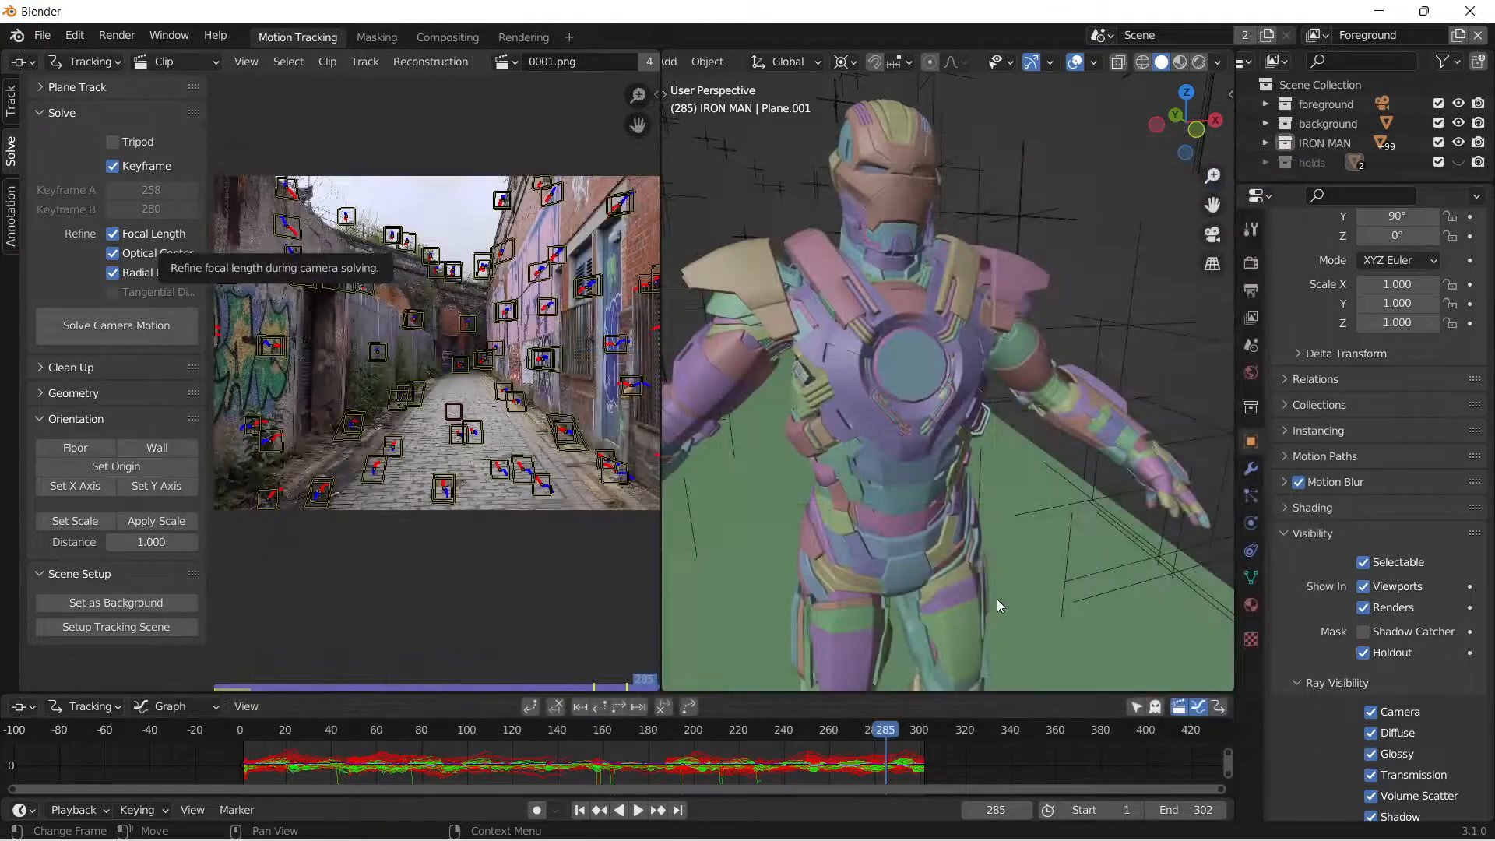
Add a Layout workspace to the project.
mouse_move(947, 271)
middle_down()
mouse_move(922, 302)
mouse_move(927, 282)
middle_up()
click(890, 246)
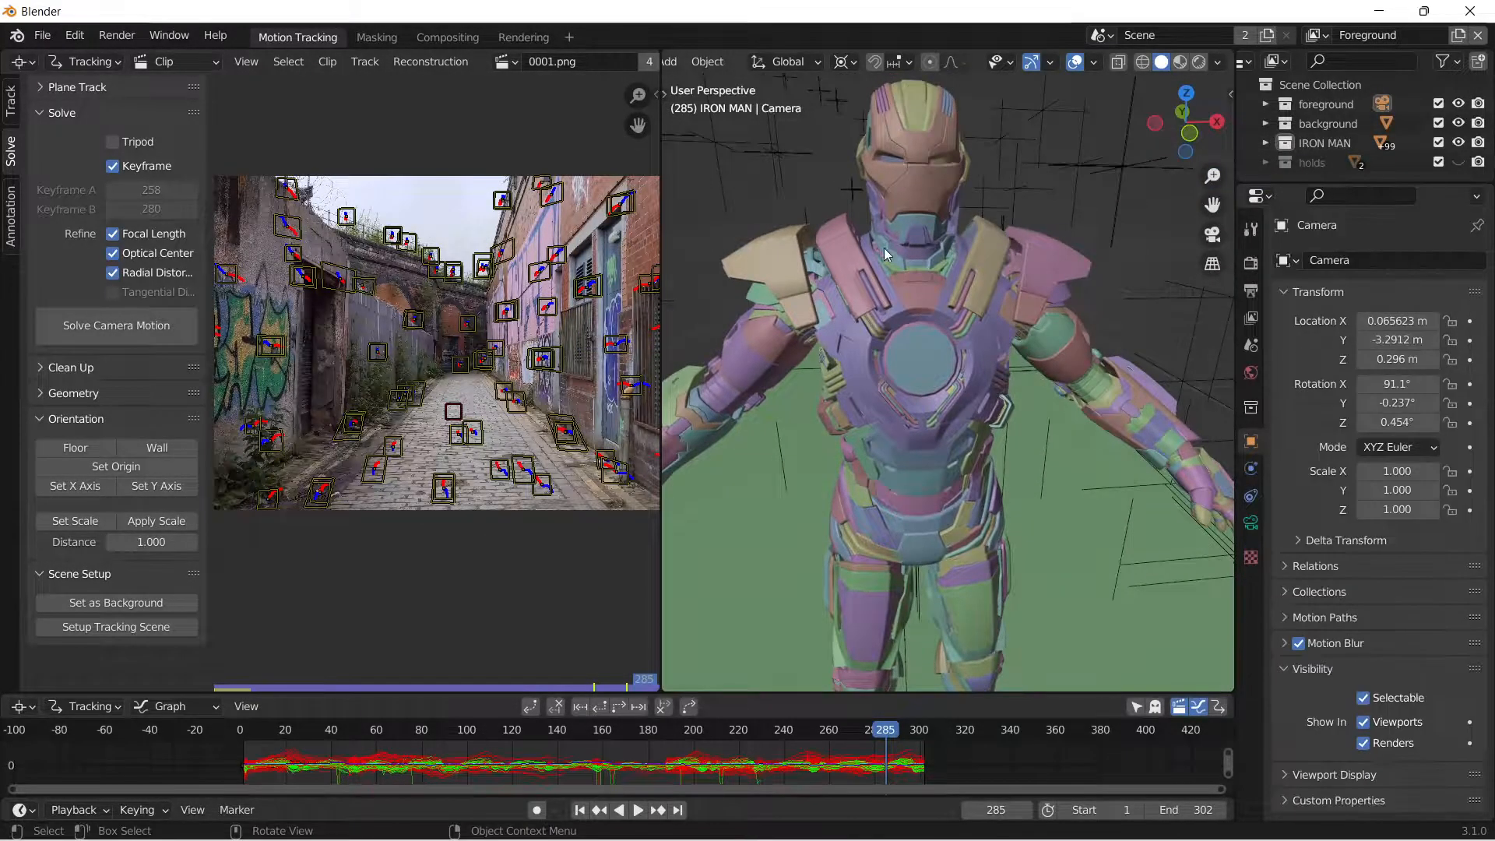
click(569, 37)
mouse_move(499, 67)
click(647, 131)
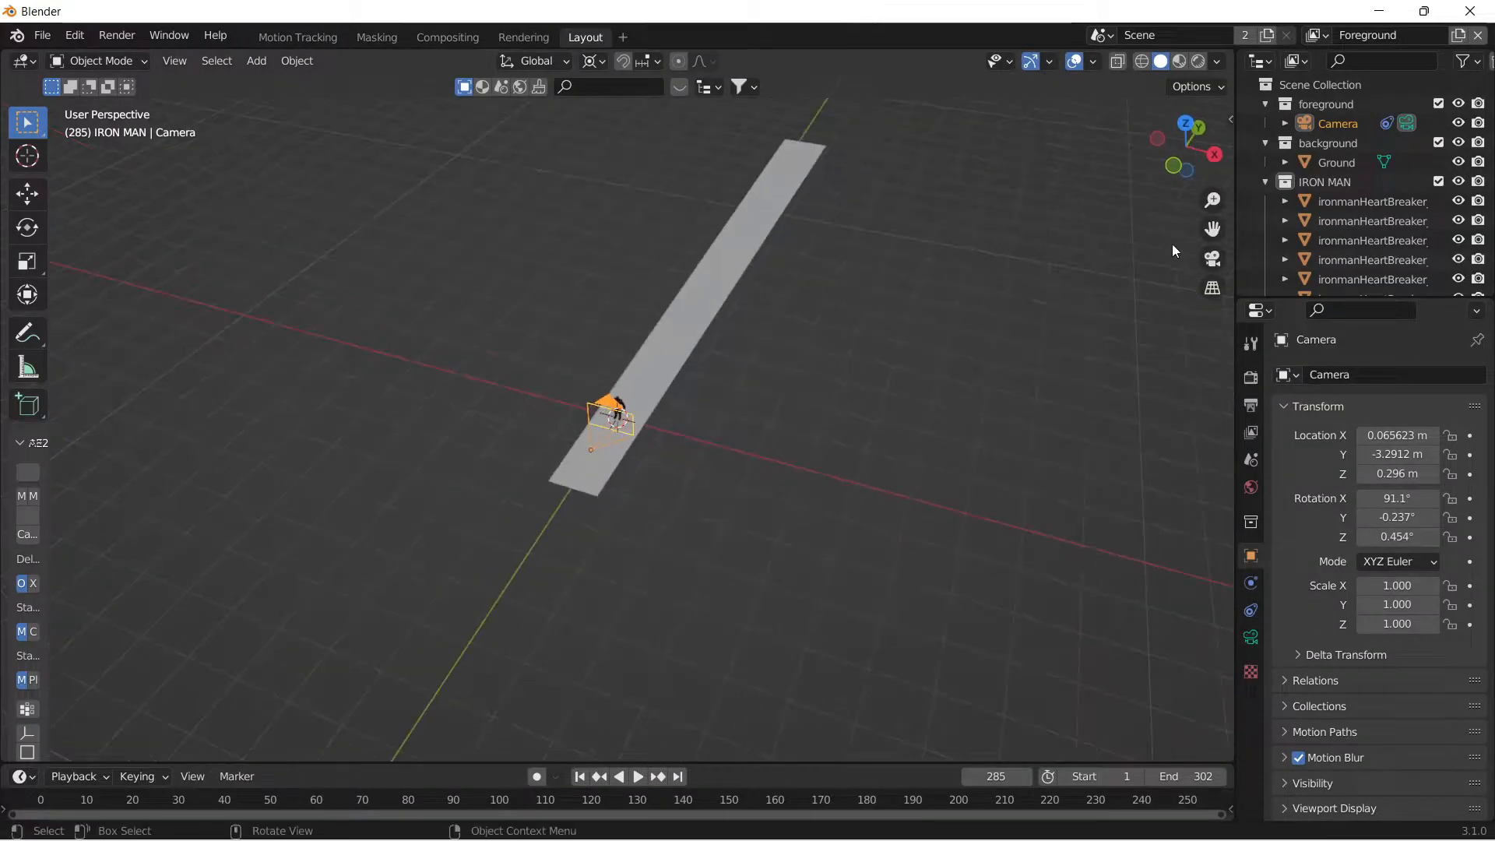
Frame the Iron Man model's upper body and select its upper chest plate.
click(1213, 259)
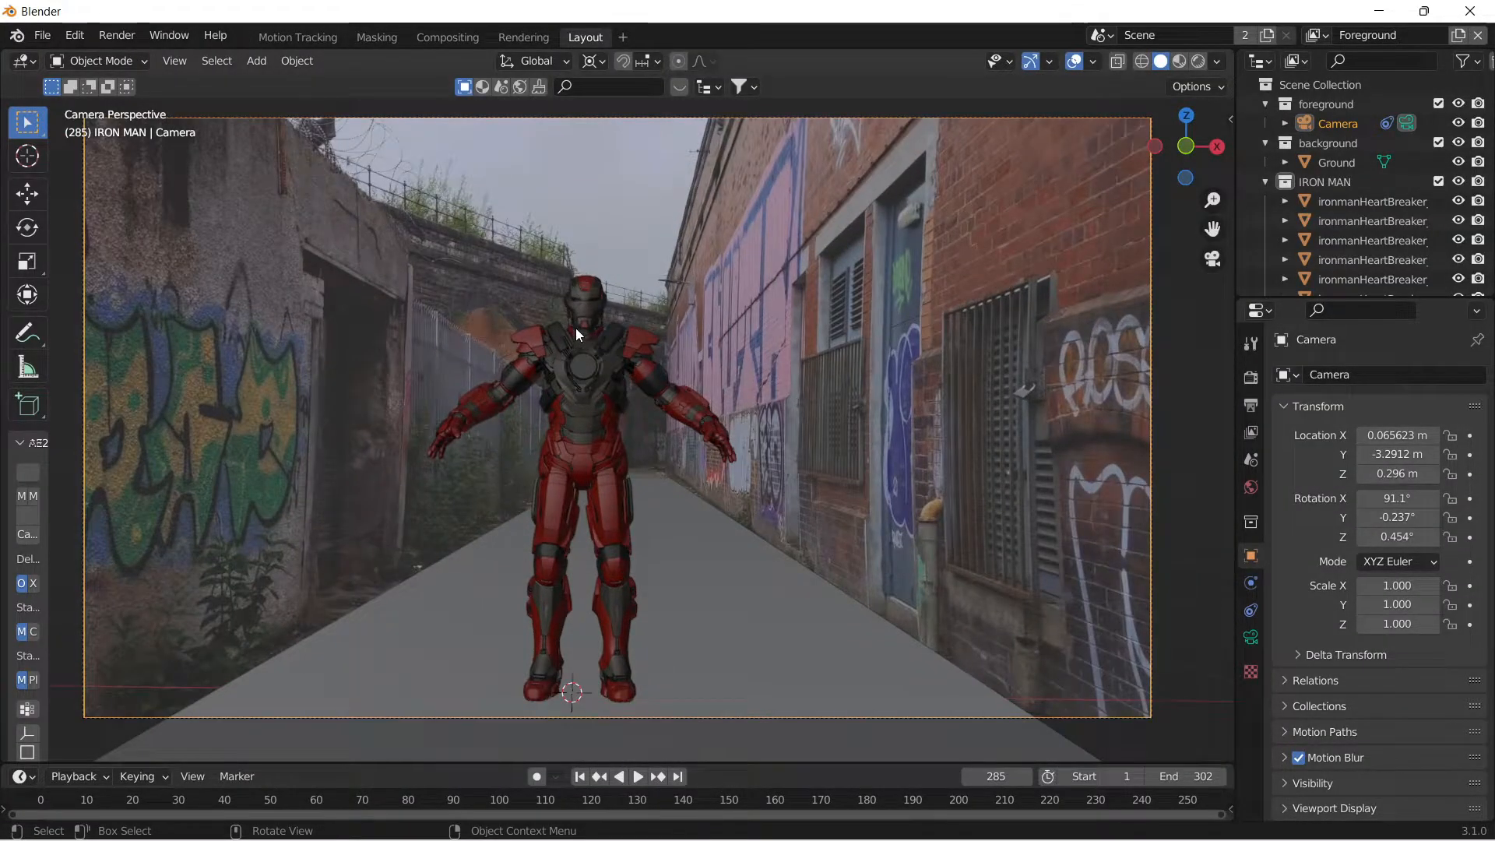
middle_drag(576, 328, 659, 311)
scroll(664, 326, up, 4)
drag(1213, 226, 1203, 397)
middle_drag(950, 331, 708, 365)
click(596, 427)
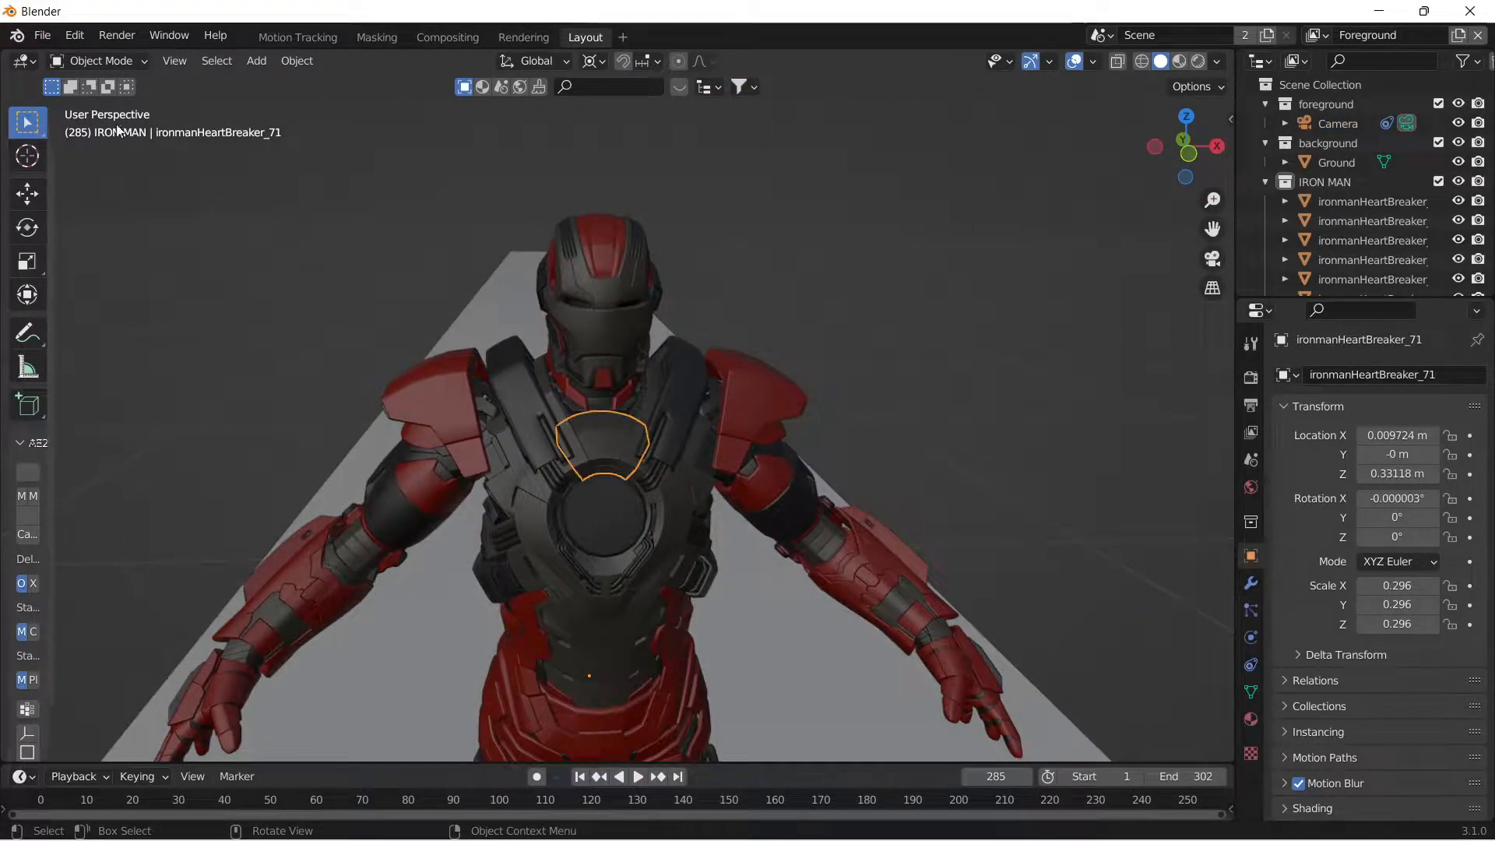
Split the 3D viewport and make the new area a Shader Editor framing the chest plate's metal_gold nodes.
drag(3, 56, 568, 234)
click(23, 60)
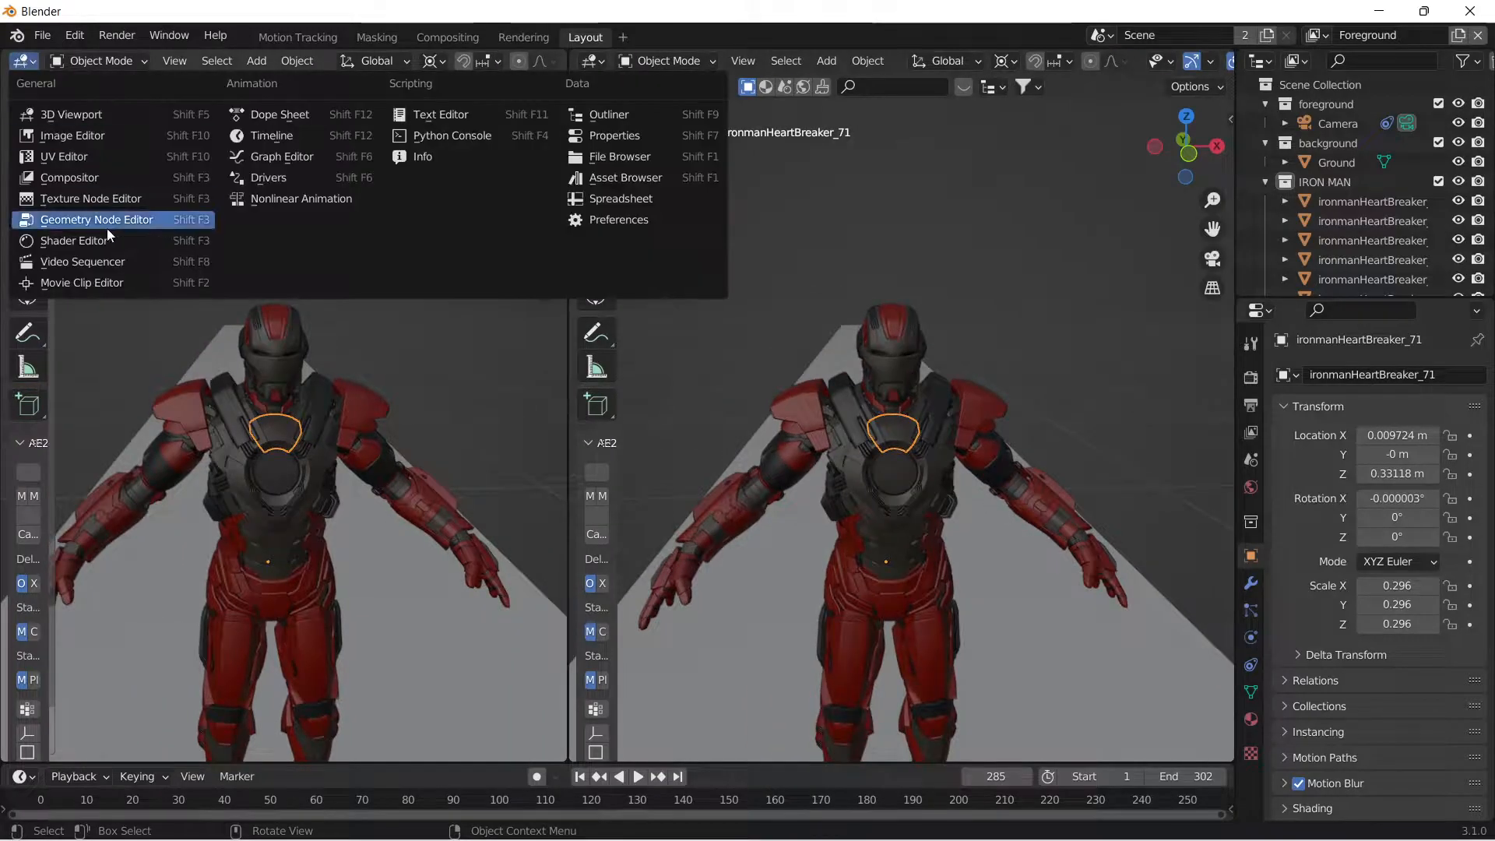
click(92, 242)
middle_drag(248, 308, 335, 217)
key(n)
scroll(381, 281, up, 4)
key(Home)
scroll(909, 371, up, 6)
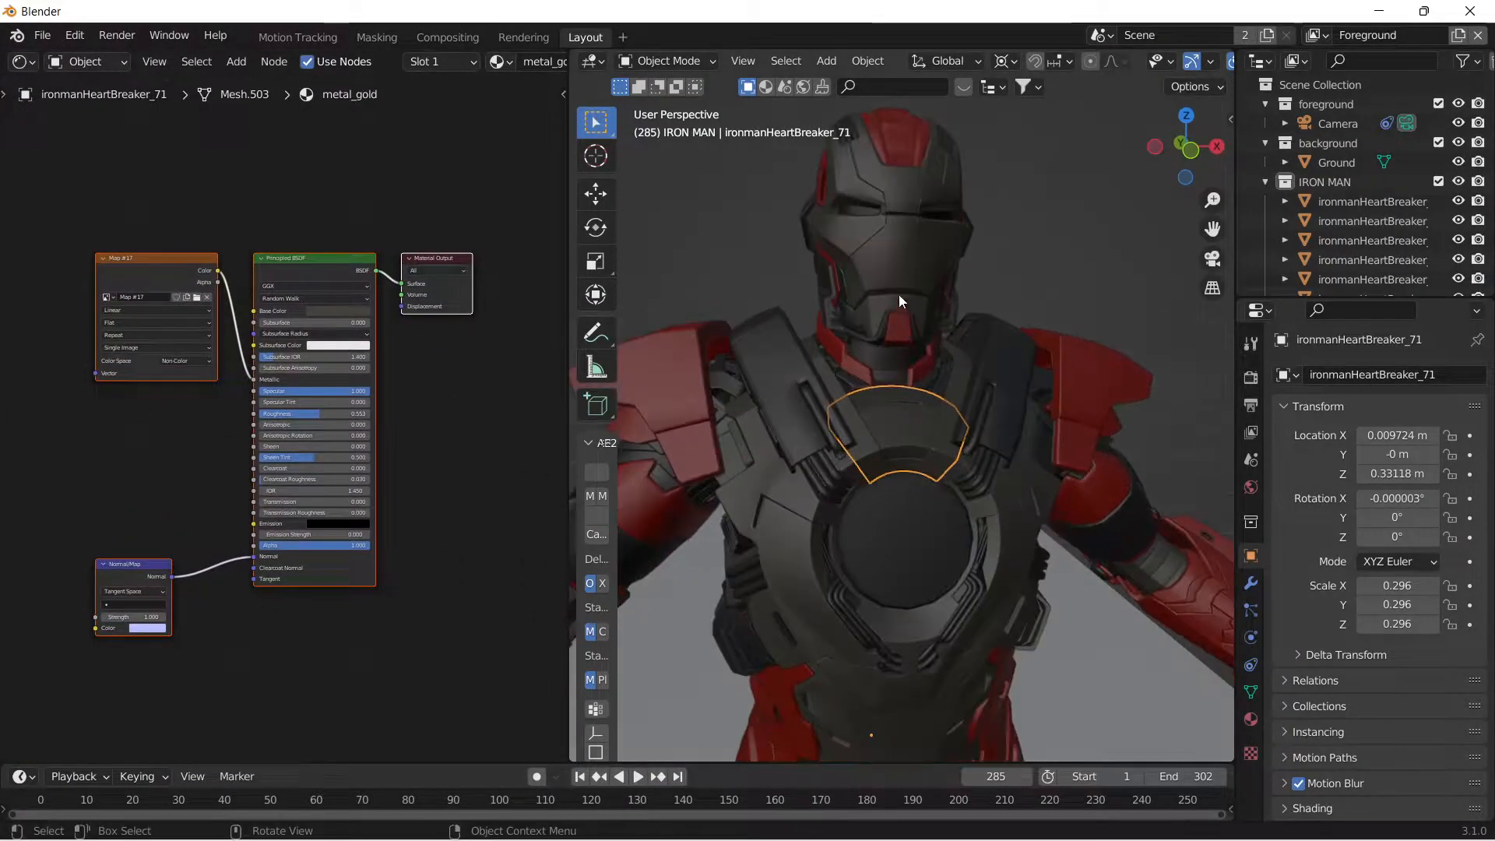
Assign the gold_MASK material to the helmet's faceplate.
click(899, 300)
click(1251, 719)
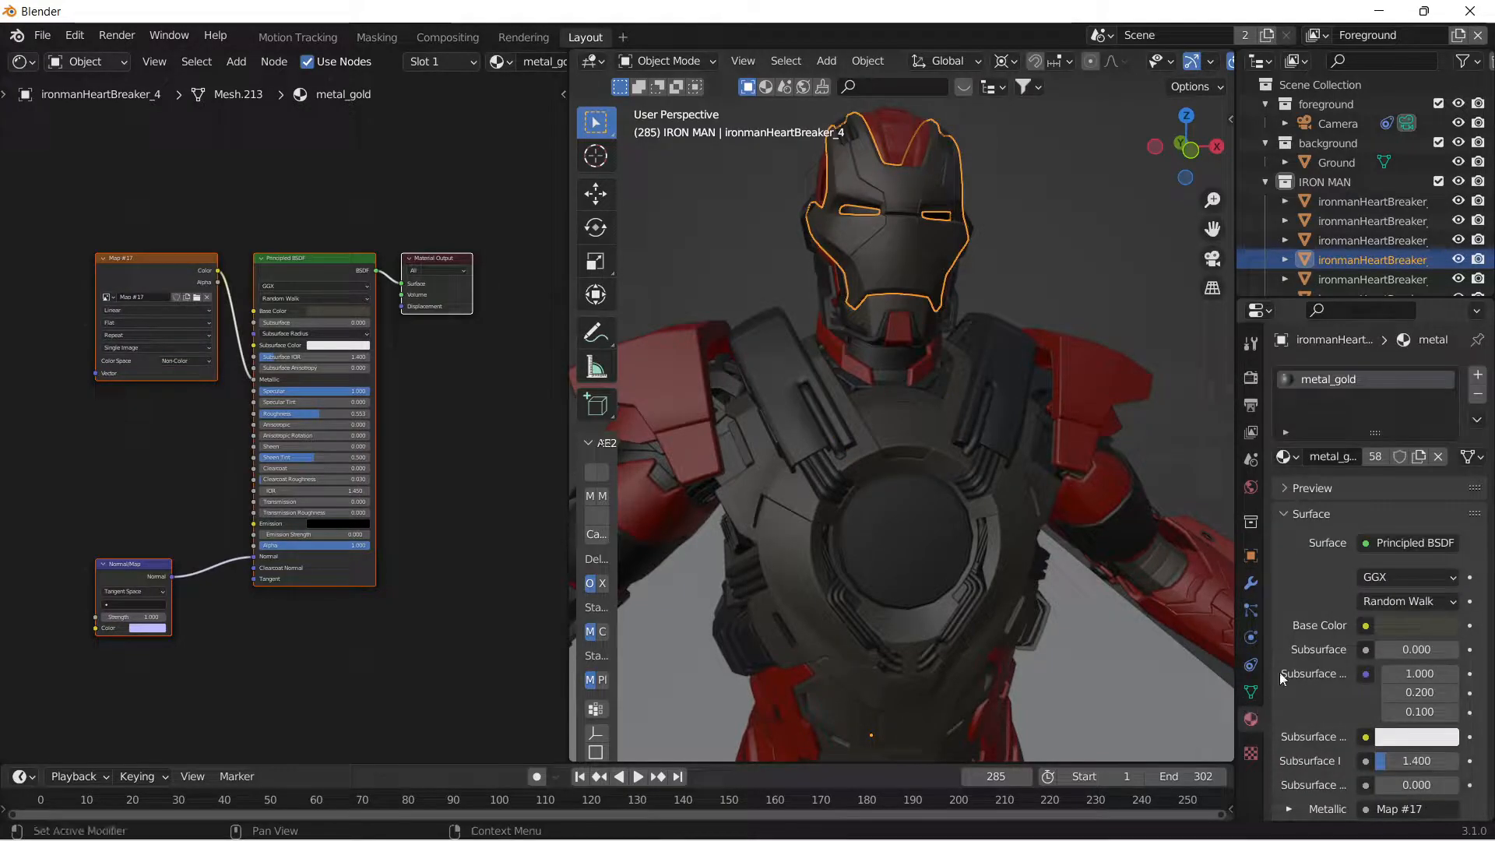
click(1281, 457)
click(1121, 487)
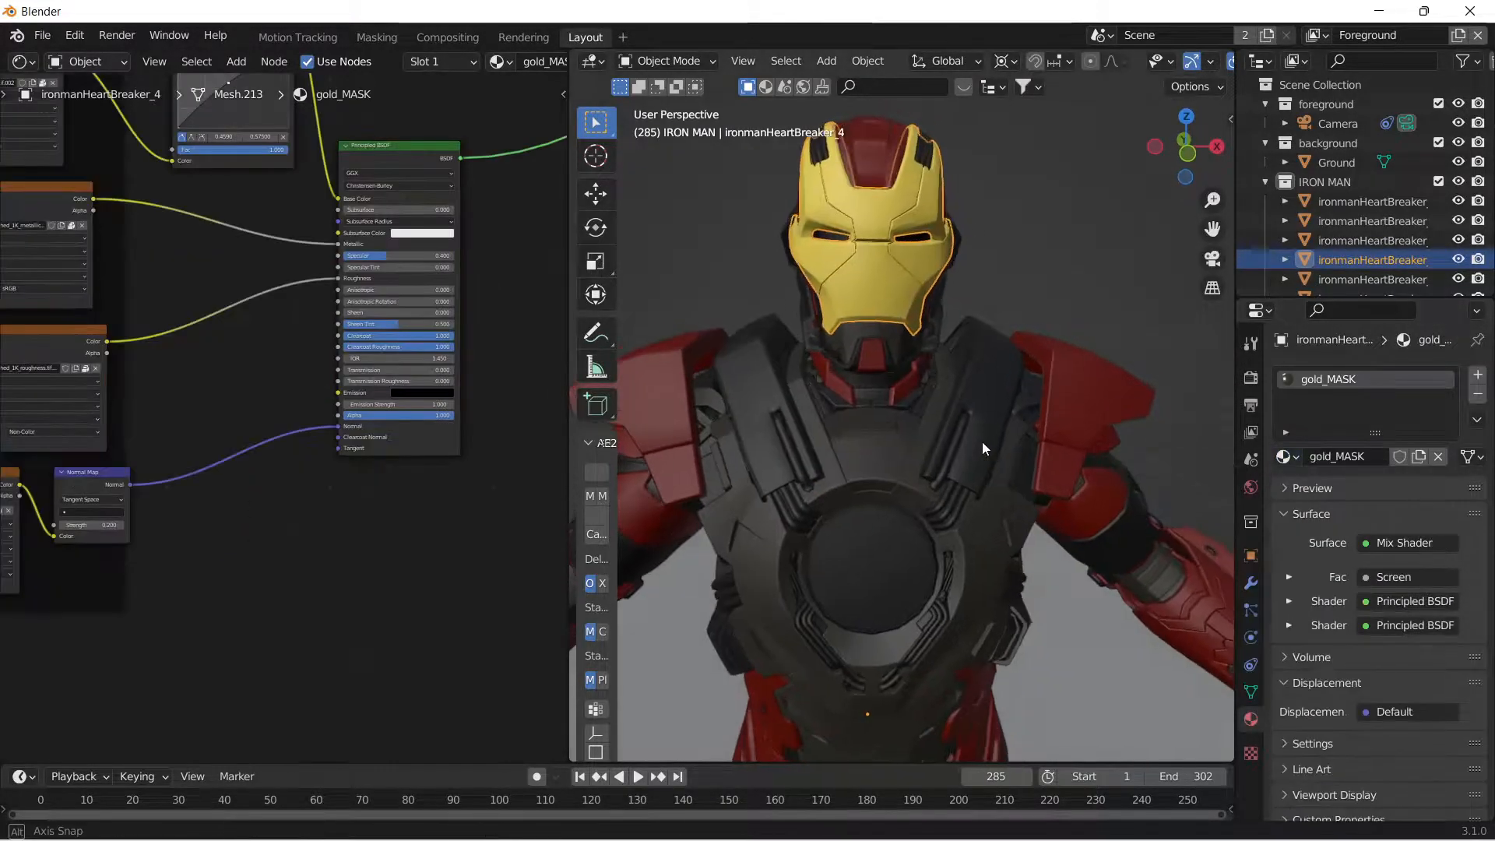
Examine the gold_MASK node network, including its texture maps, color ramps, bump and normal map nodes and shader mix.
scroll(327, 311, down, 5)
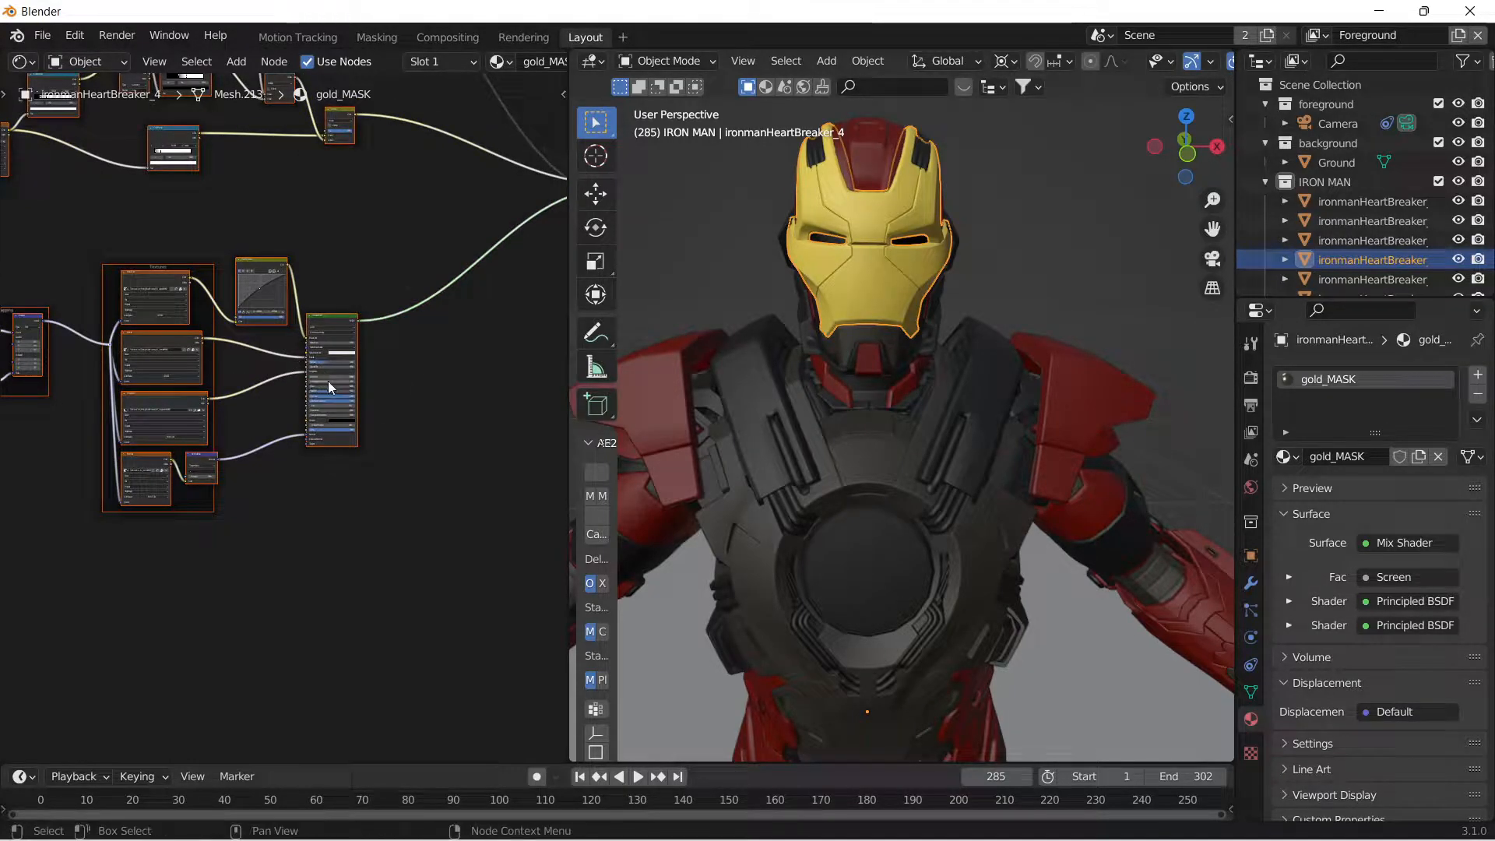
scroll(147, 203, down, 1)
middle_drag(148, 203, 273, 460)
scroll(276, 457, down, 3)
middle_drag(294, 407, 208, 454)
click(408, 273)
middle_drag(347, 277, 261, 287)
middle_drag(168, 340, 250, 321)
scroll(249, 321, up, 3)
middle_drag(23, 226, 329, 343)
scroll(146, 438, up, 4)
scroll(145, 438, up, 6)
scroll(352, 331, up, 3)
scroll(404, 394, down, 3)
middle_drag(491, 467, 218, 245)
scroll(218, 246, down, 1)
middle_drag(323, 343, 236, 223)
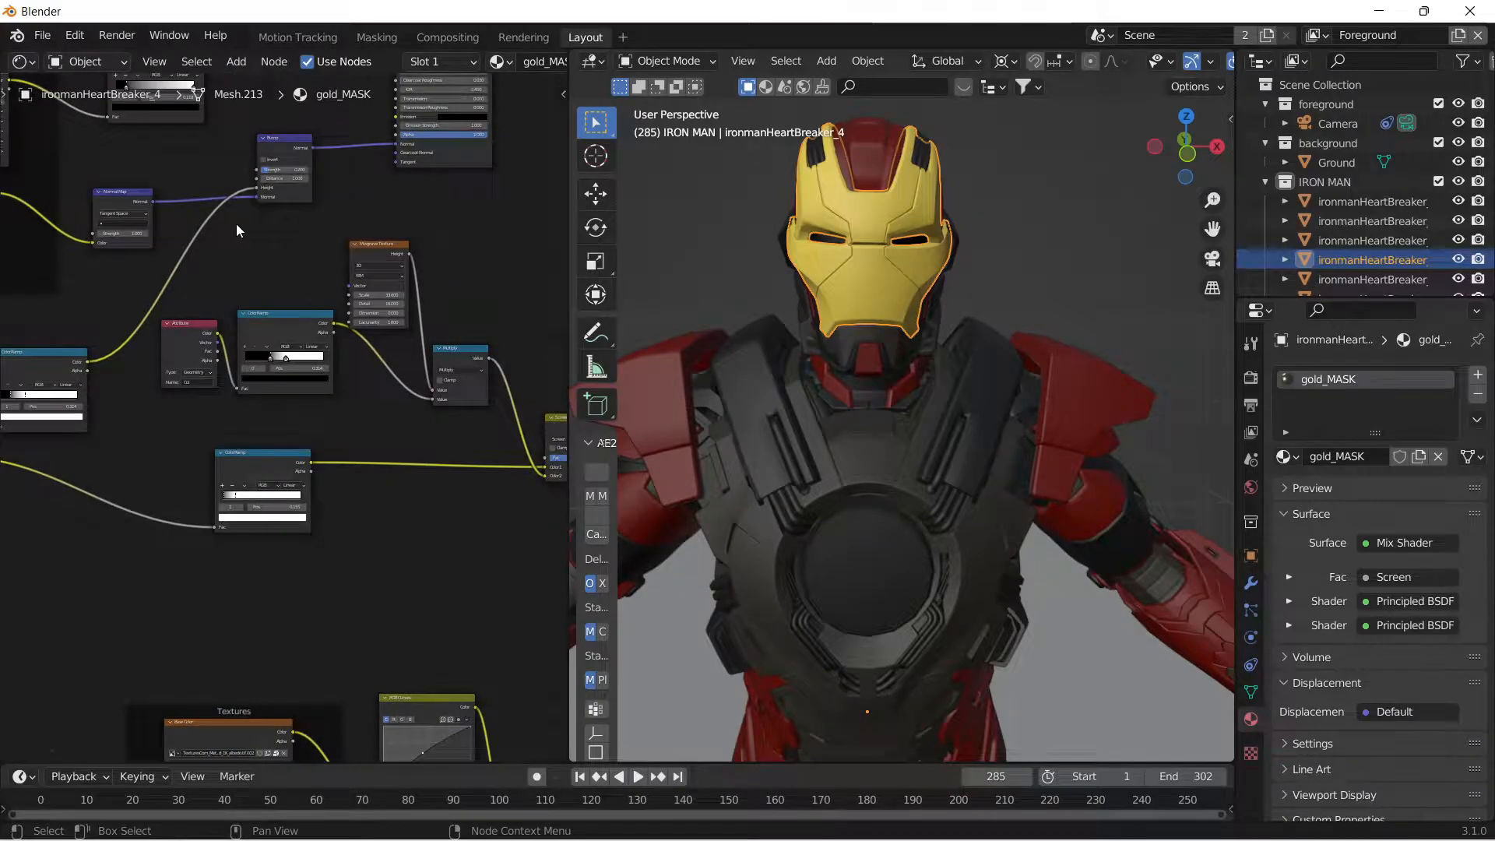
scroll(189, 333, down, 5)
middle_drag(375, 400, 221, 239)
scroll(320, 363, down, 1)
middle_drag(317, 370, 221, 276)
scroll(845, 310, down, 3)
Replace all nodes of the upper chest plate's metal_gold material with a copy of the gold_MASK node network.
middle_drag(850, 311, 951, 353)
click(866, 432)
key(a)
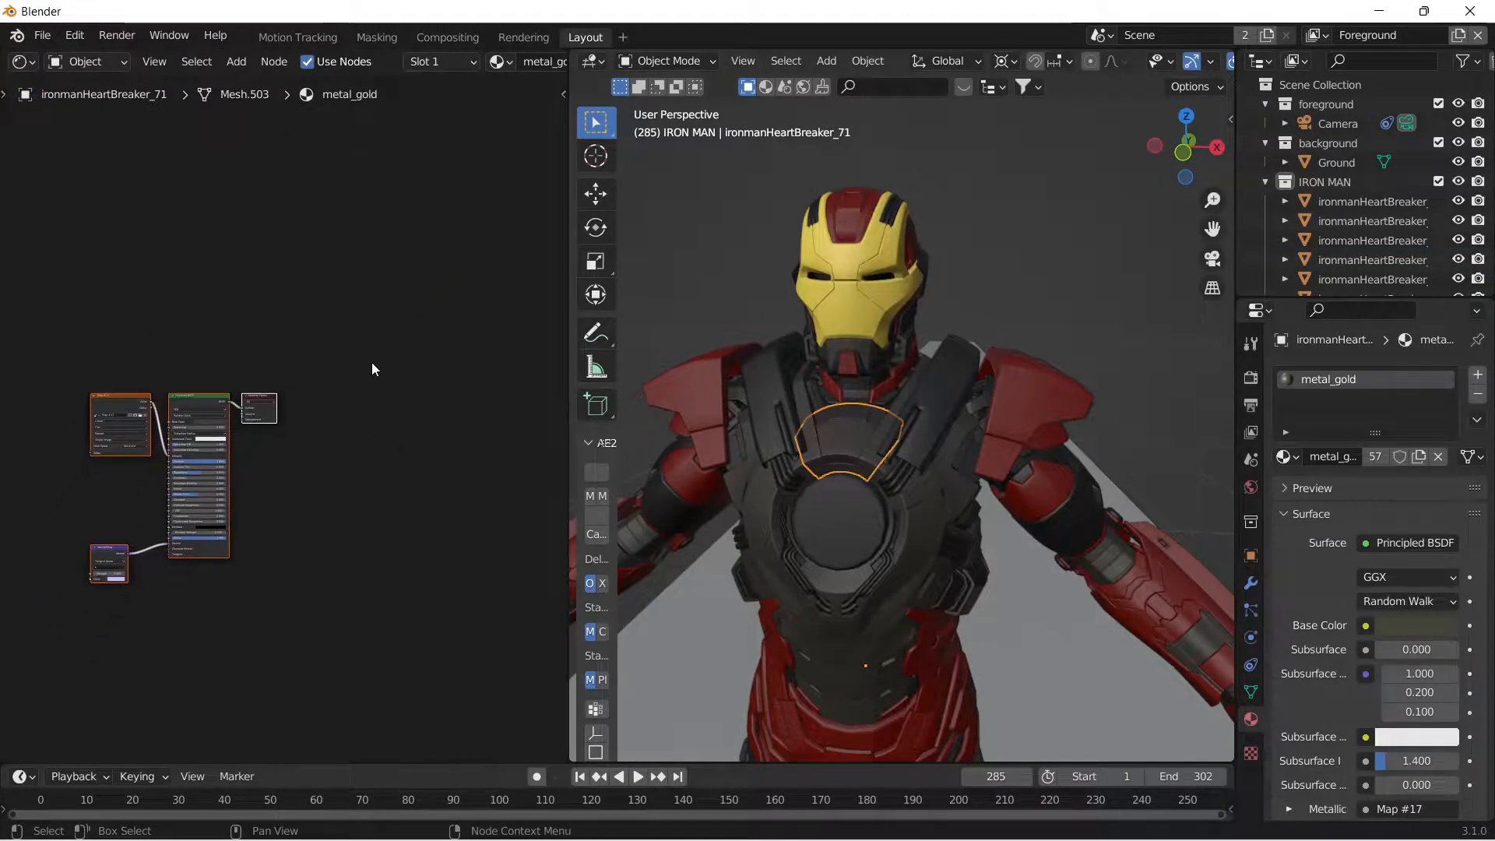
key(x)
key(ctrl+z)
middle_drag(331, 354, 324, 401)
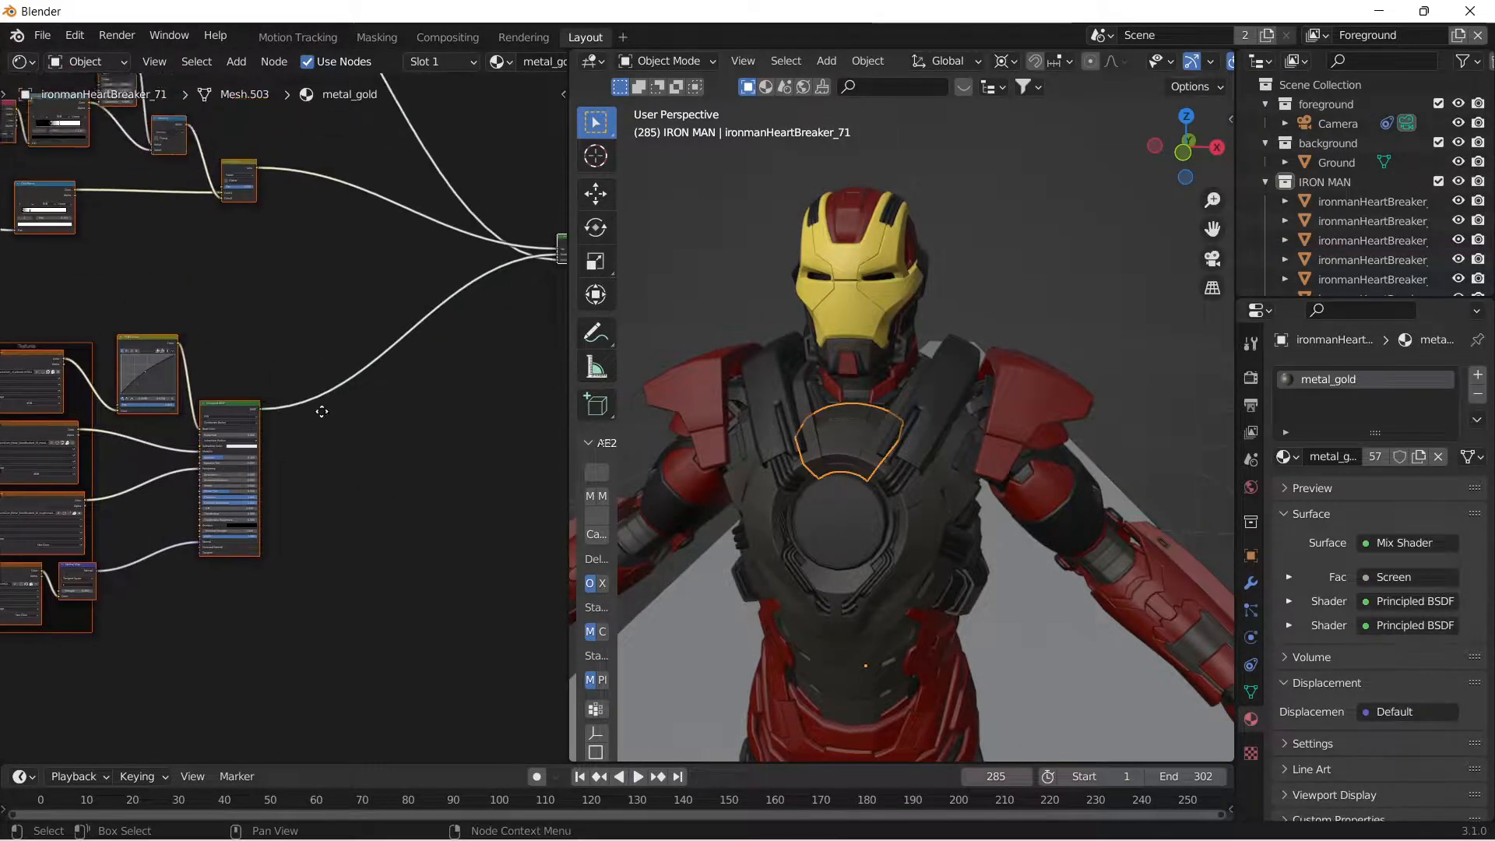
middle_drag(991, 331, 1025, 353)
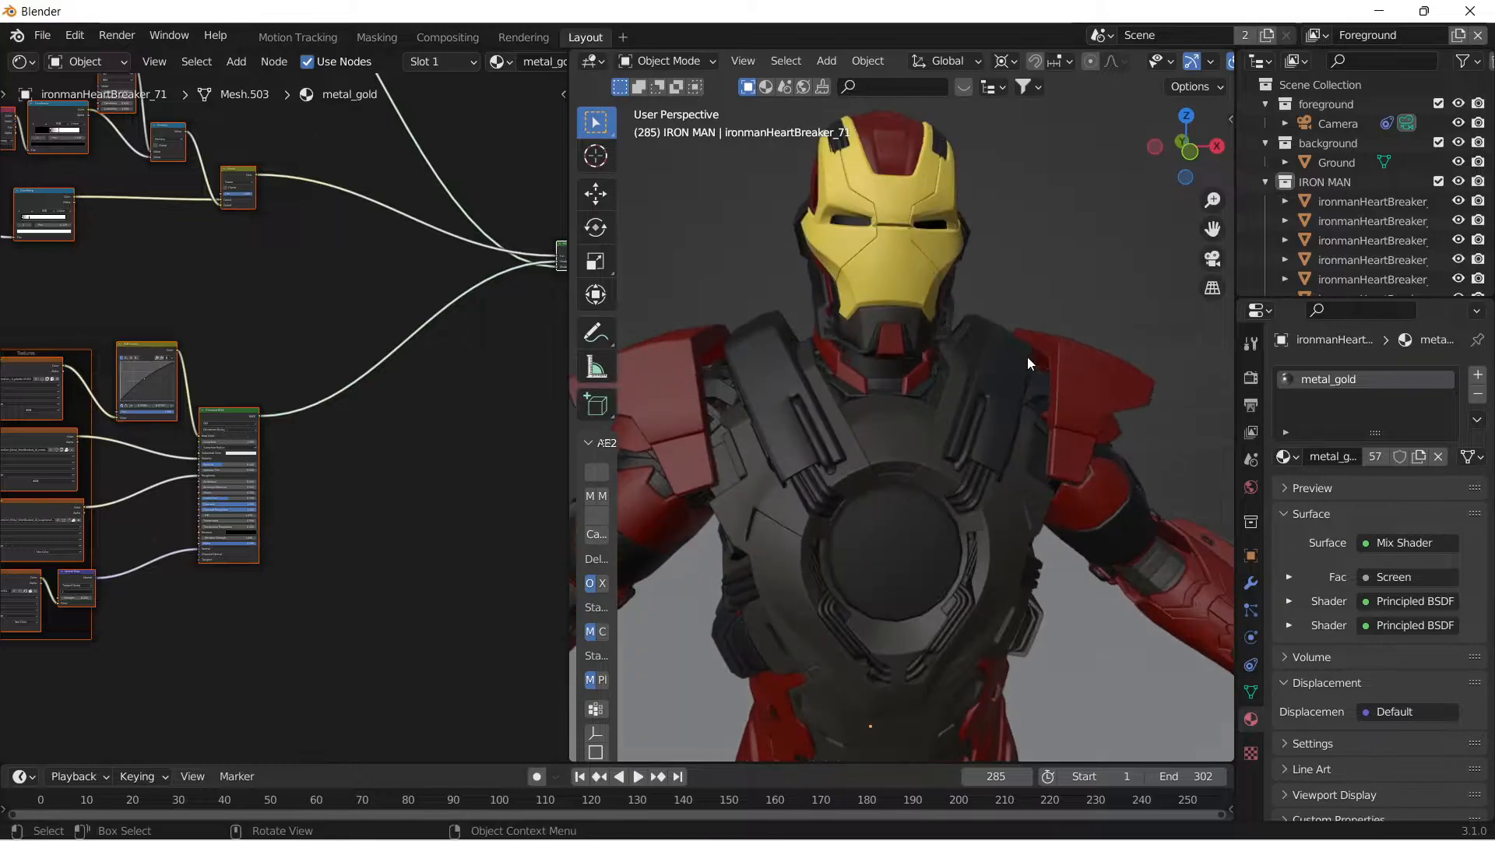
Assign the silver material to the dark strap plate between the neck and the model's left shoulder.
click(1022, 371)
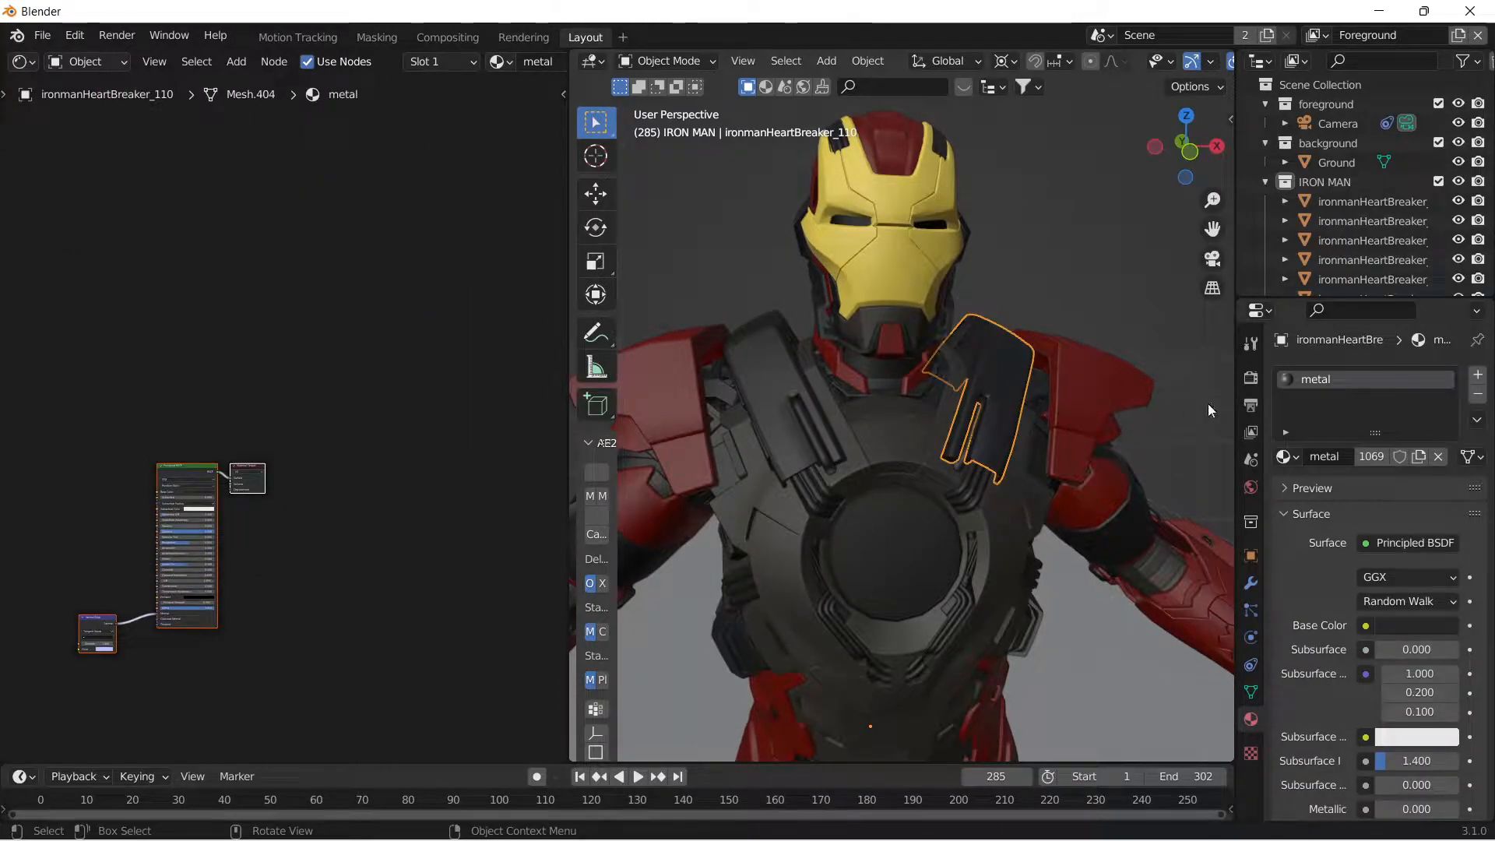
click(1285, 457)
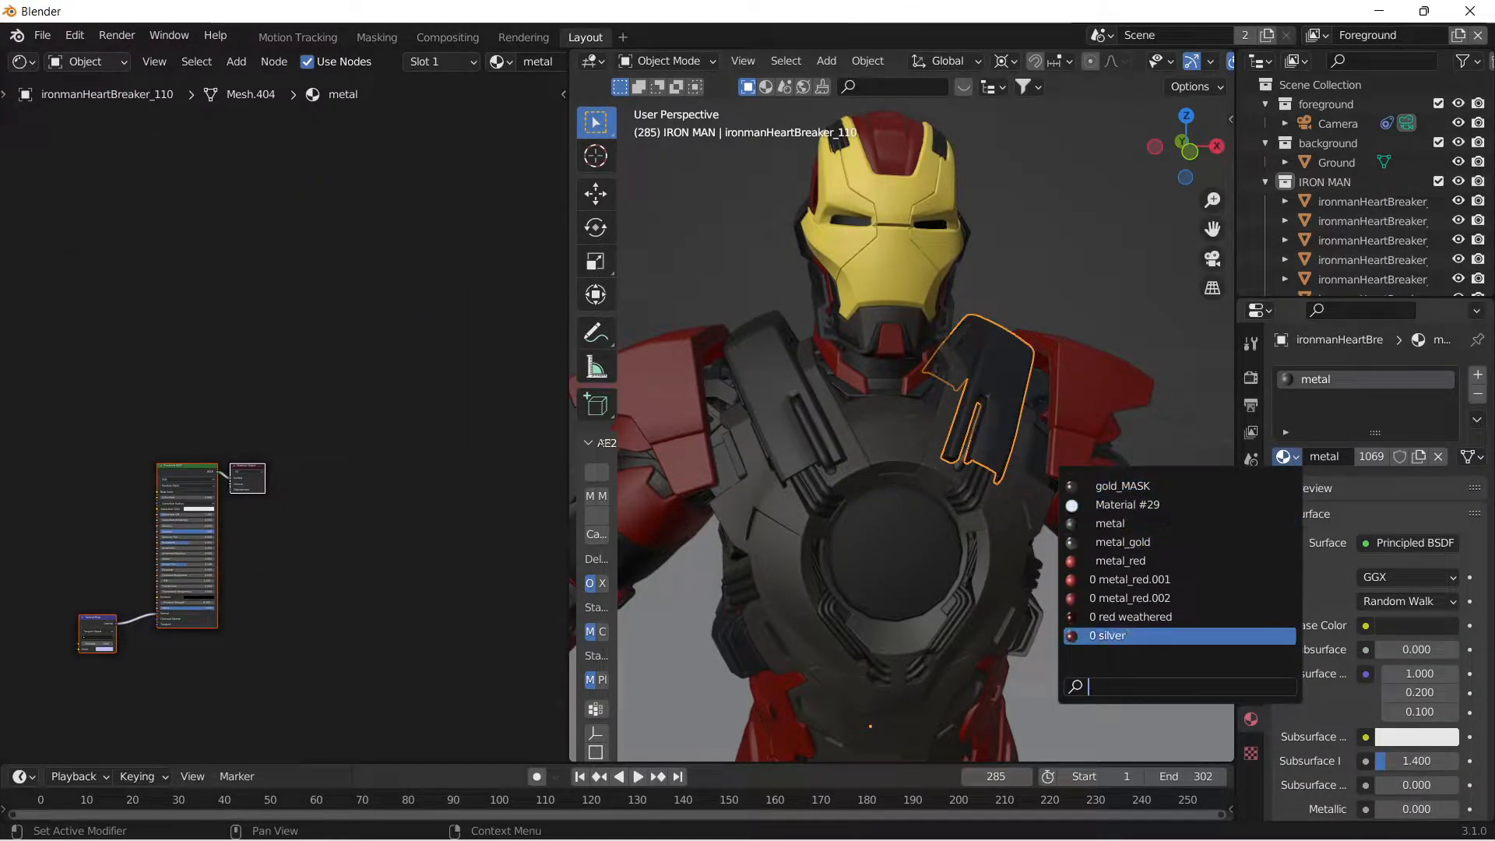
click(1106, 635)
middle_drag(236, 444, 349, 315)
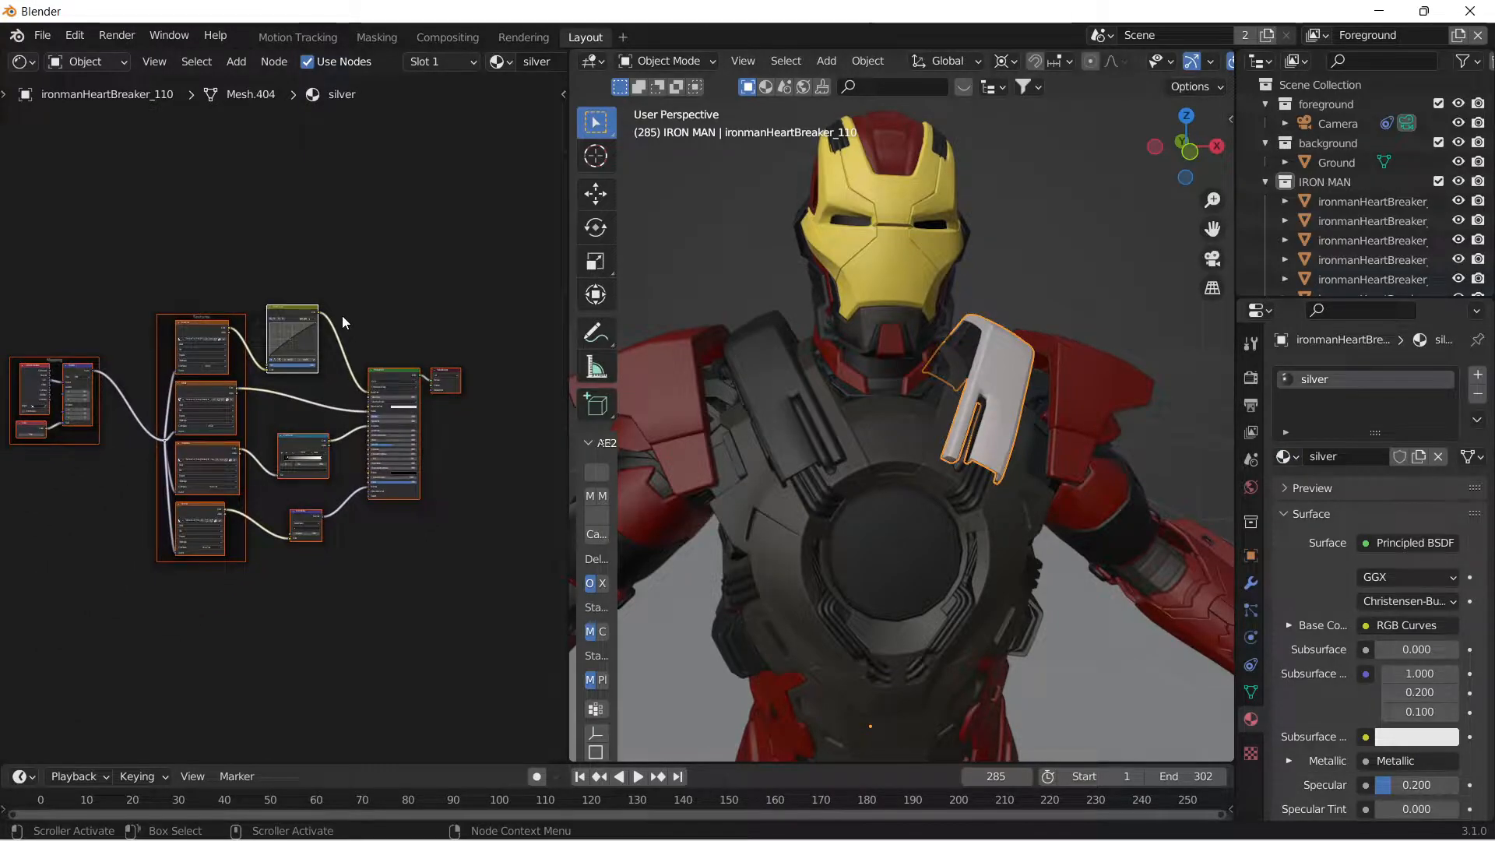
Replace the metal material's nodes on the matching strap plate at the model's right shoulder with a copy of the silver node network.
click(740, 380)
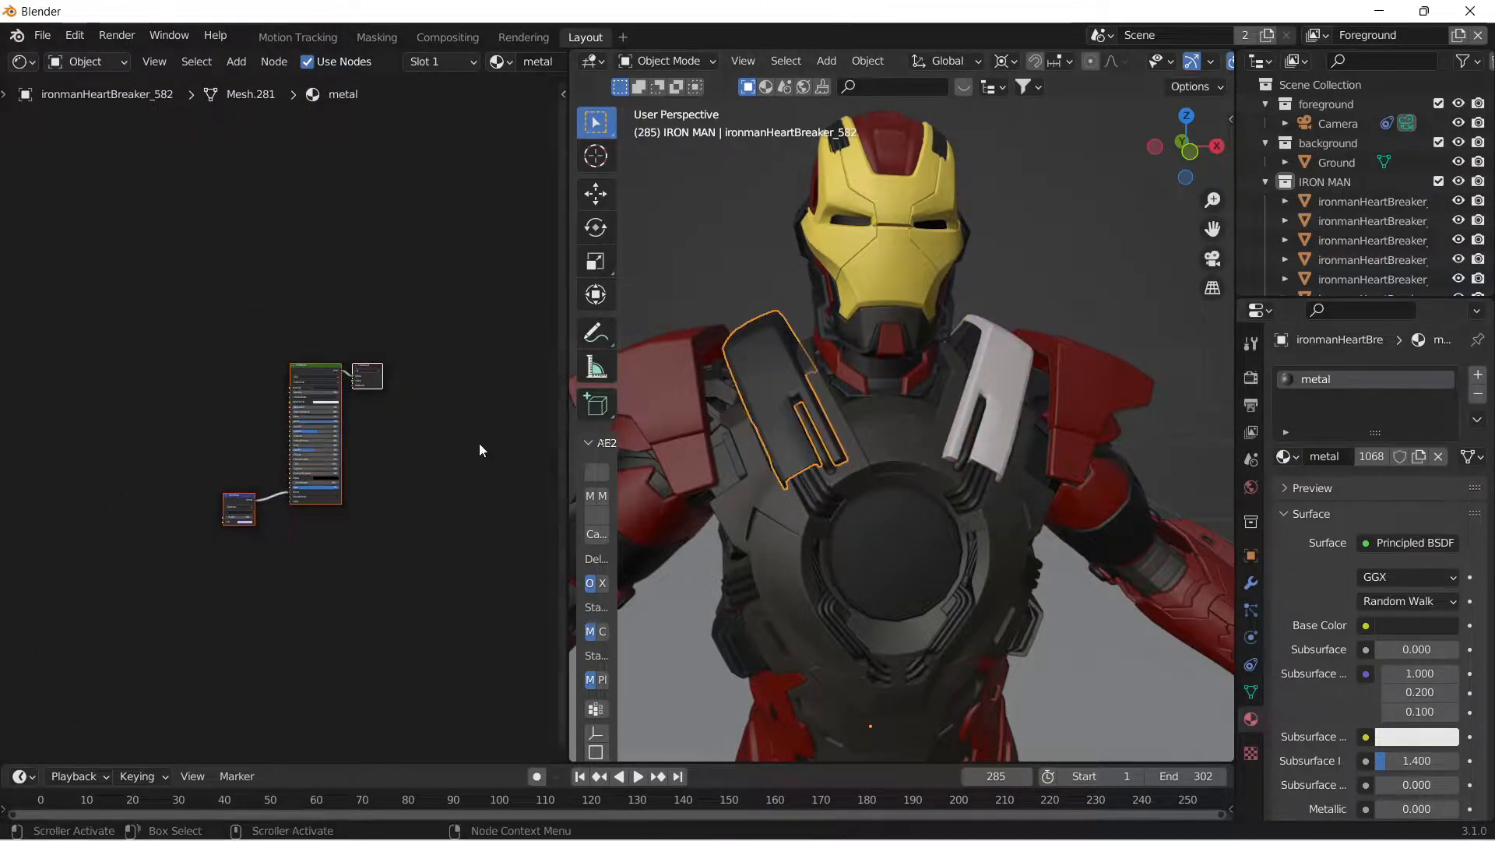
key(x)
key(ctrl+v)
middle_drag(467, 424, 333, 385)
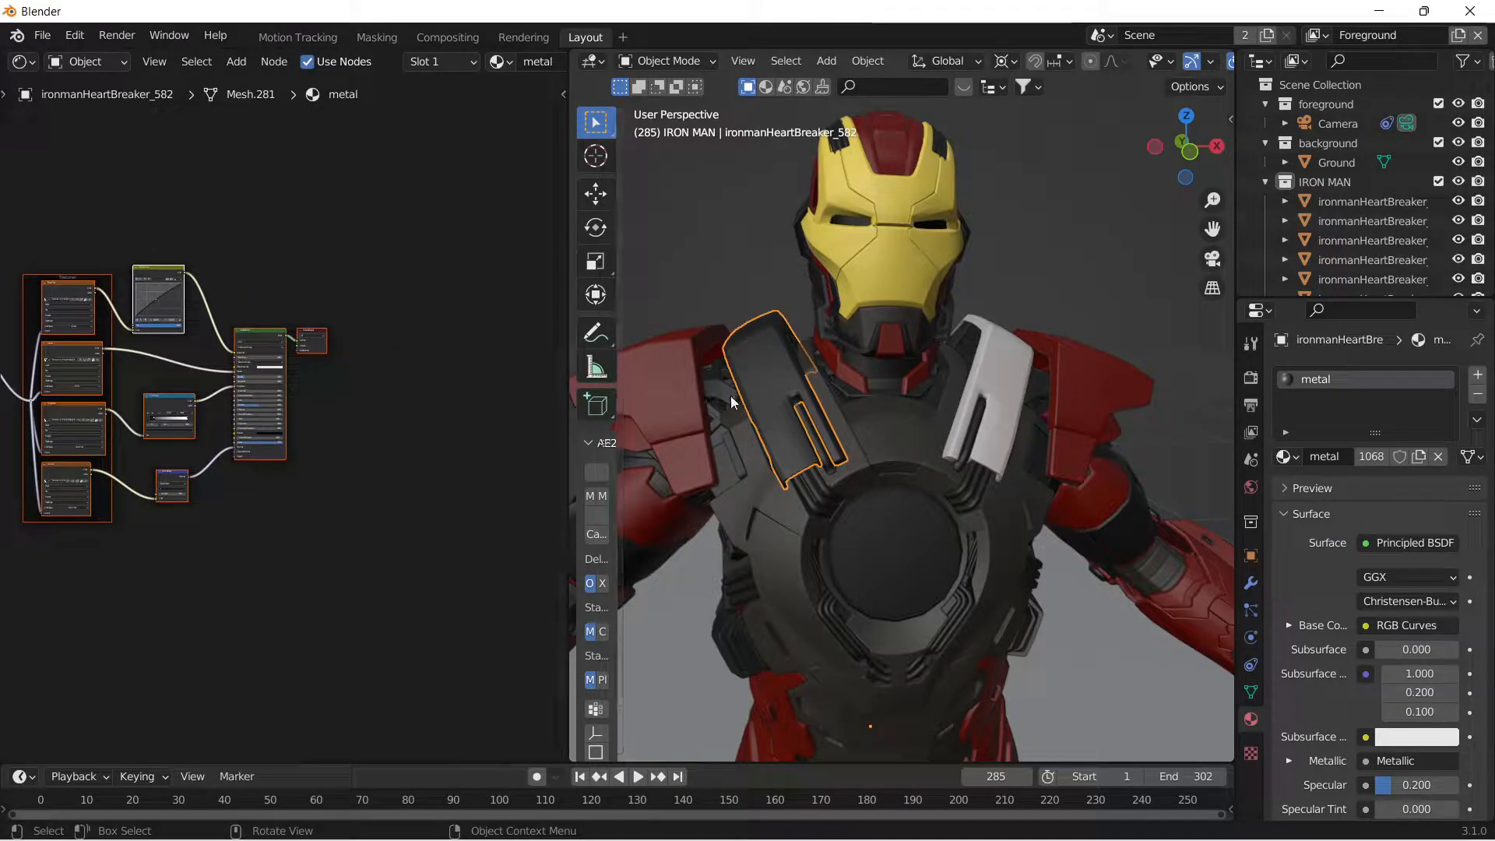
Assign the red weathered material to the model's left shoulder pad and select its entire node network.
click(1100, 386)
click(1287, 460)
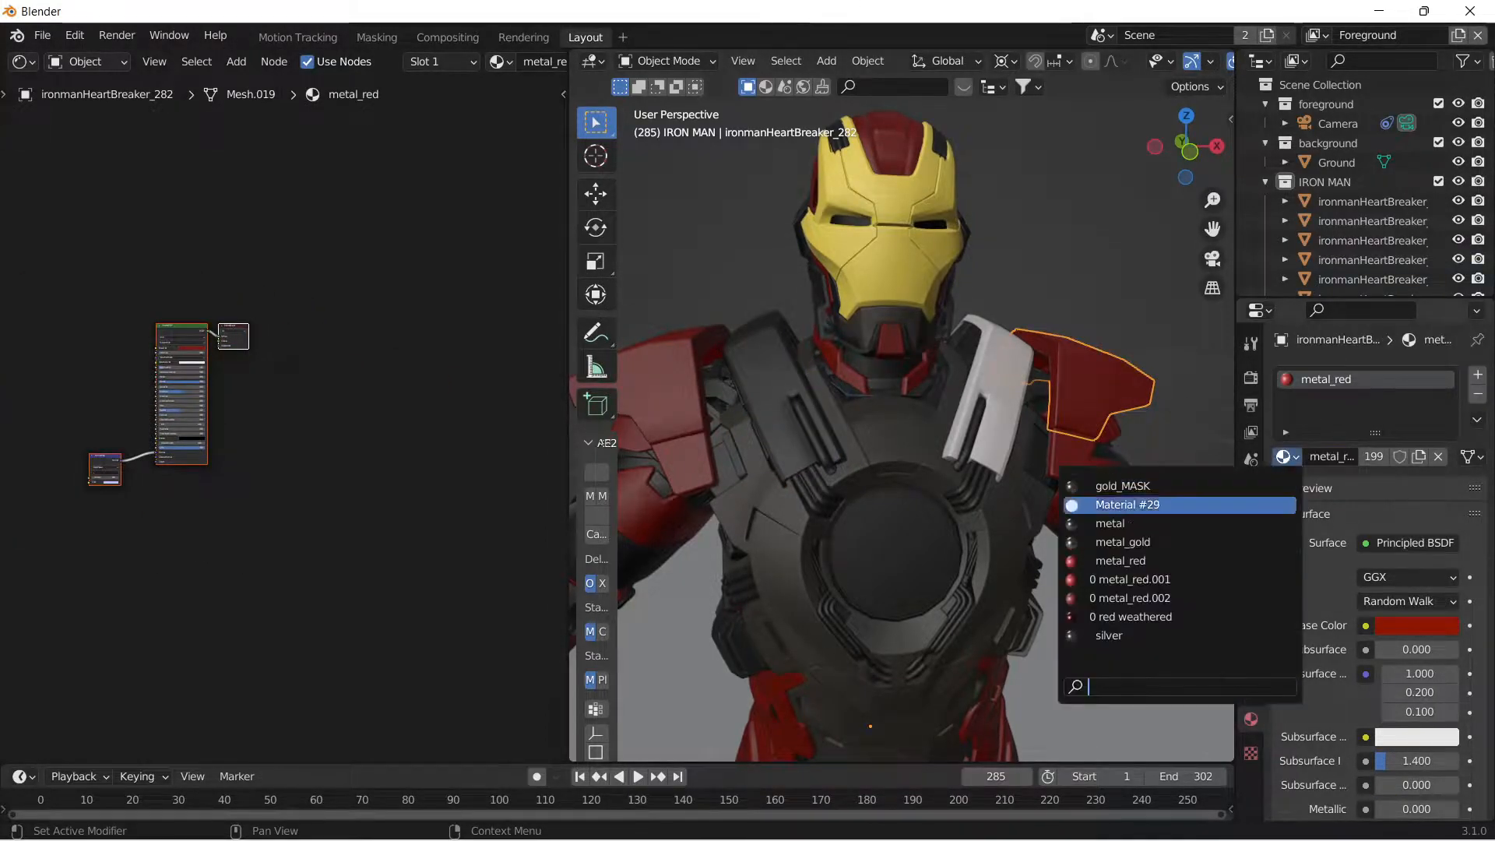
click(1129, 614)
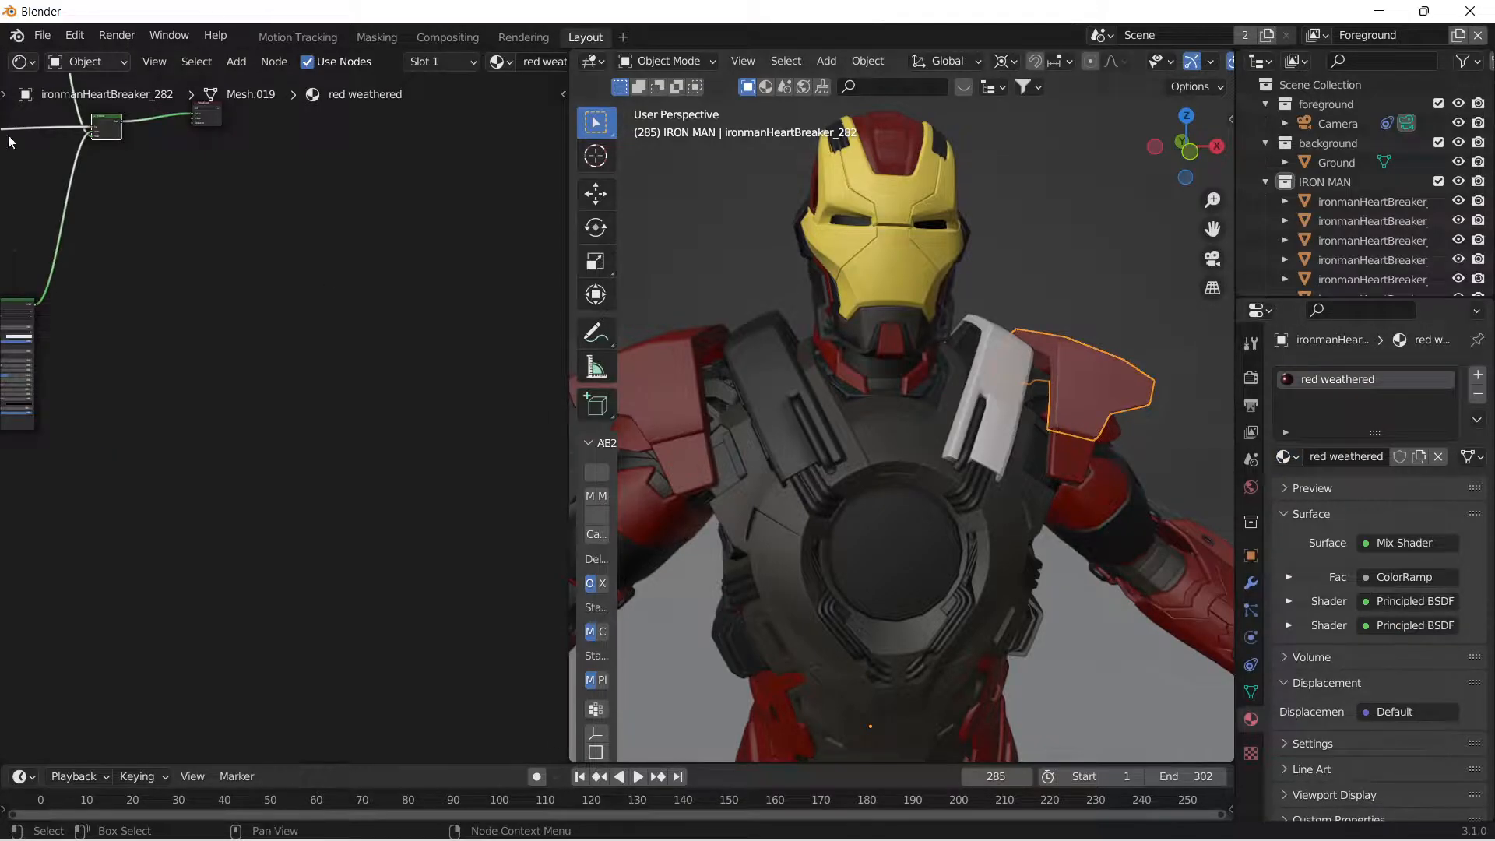
key(Home)
key(a)
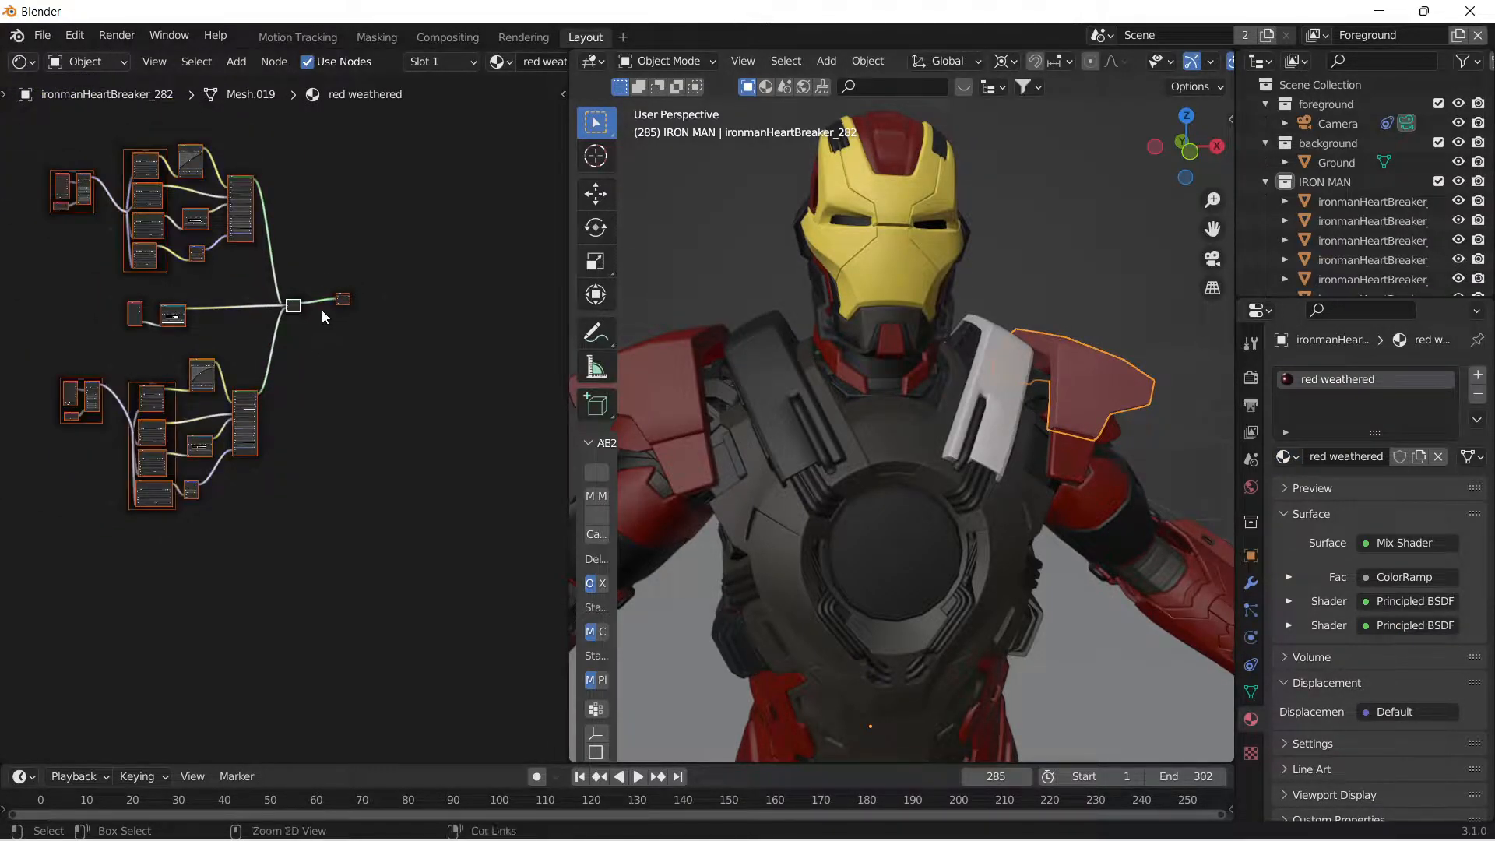
Replace the metal_red nodes on the model's right shoulder pad with a copy of the red weathered node network.
click(676, 396)
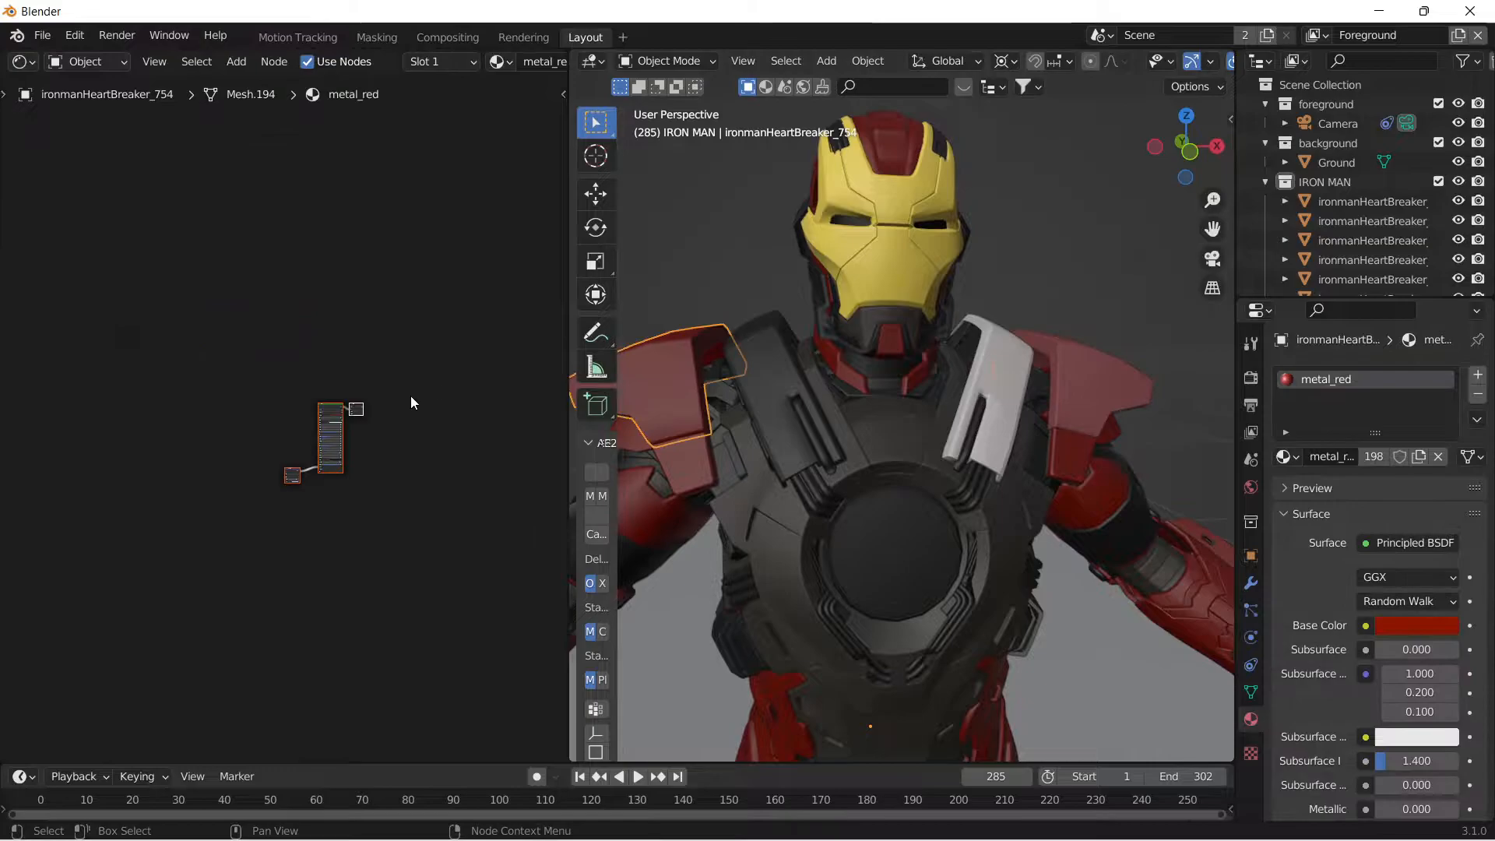
key(x)
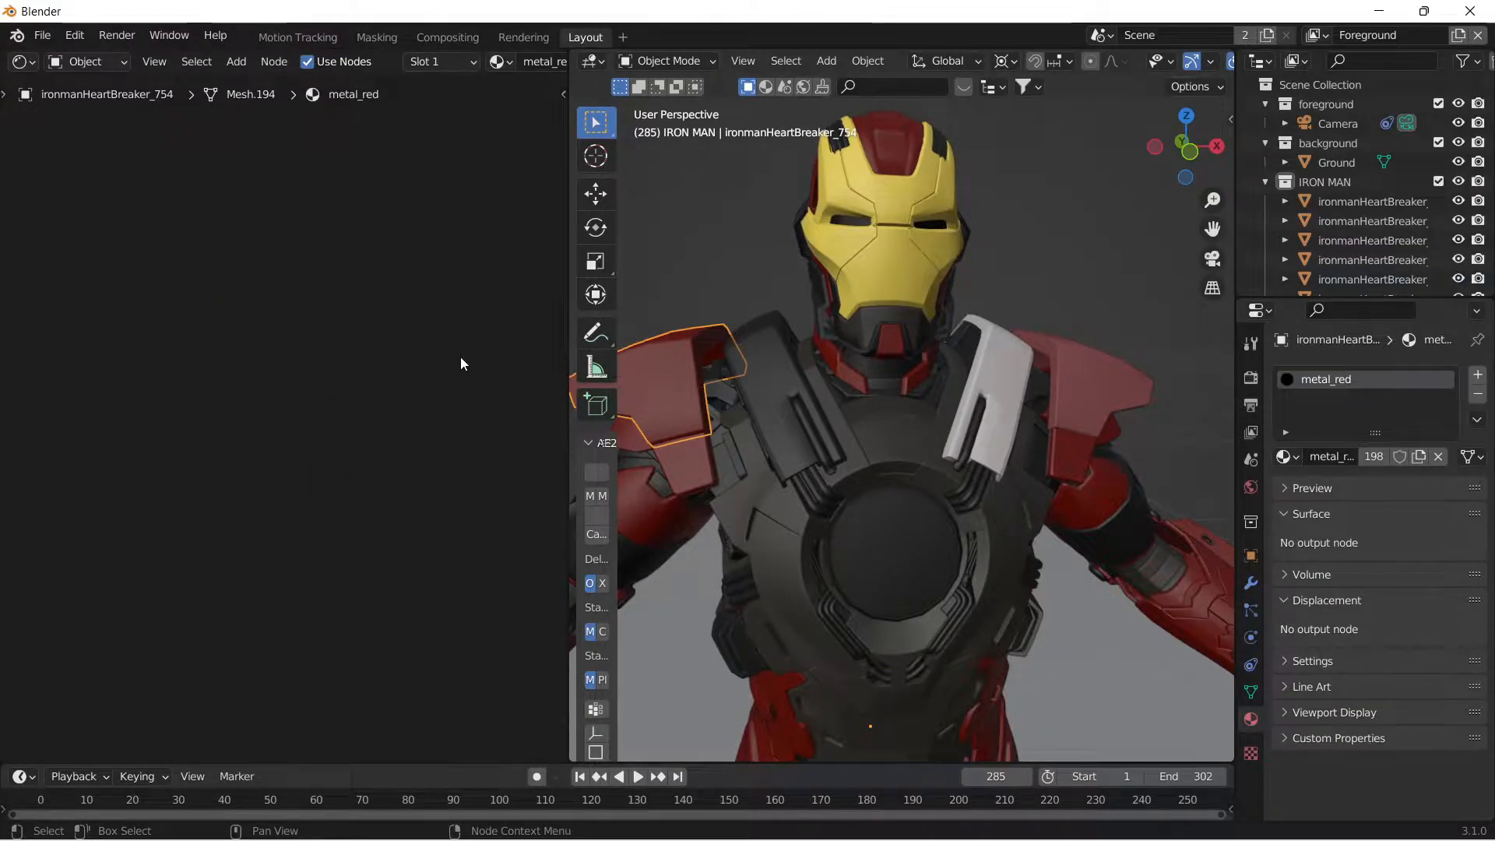
key(ctrl+v)
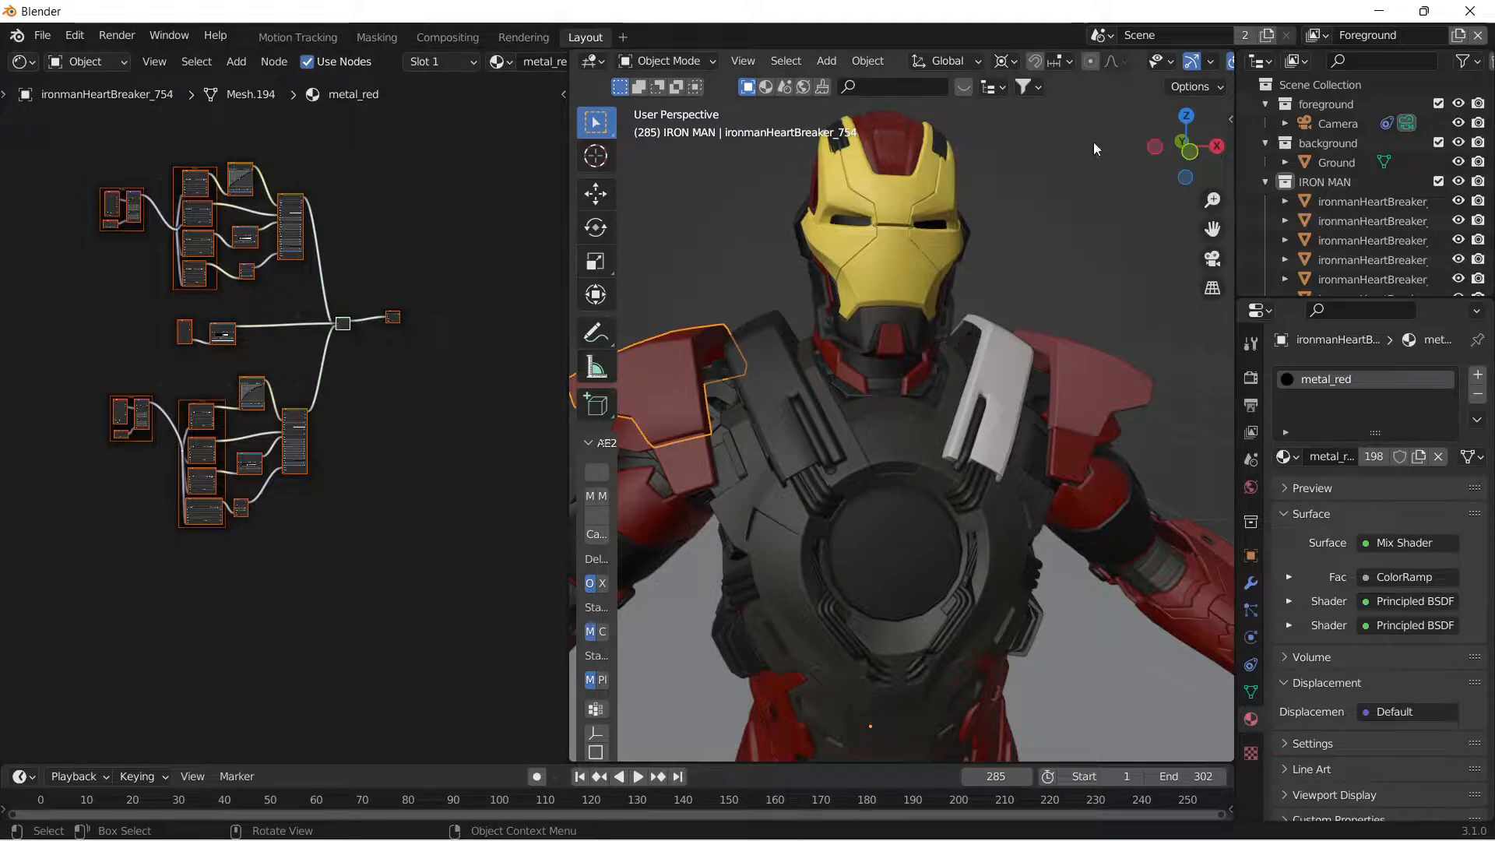
Preview the suit's materials in rendered shading and look through the scene camera.
scroll(1161, 66, down, 4)
click(1198, 61)
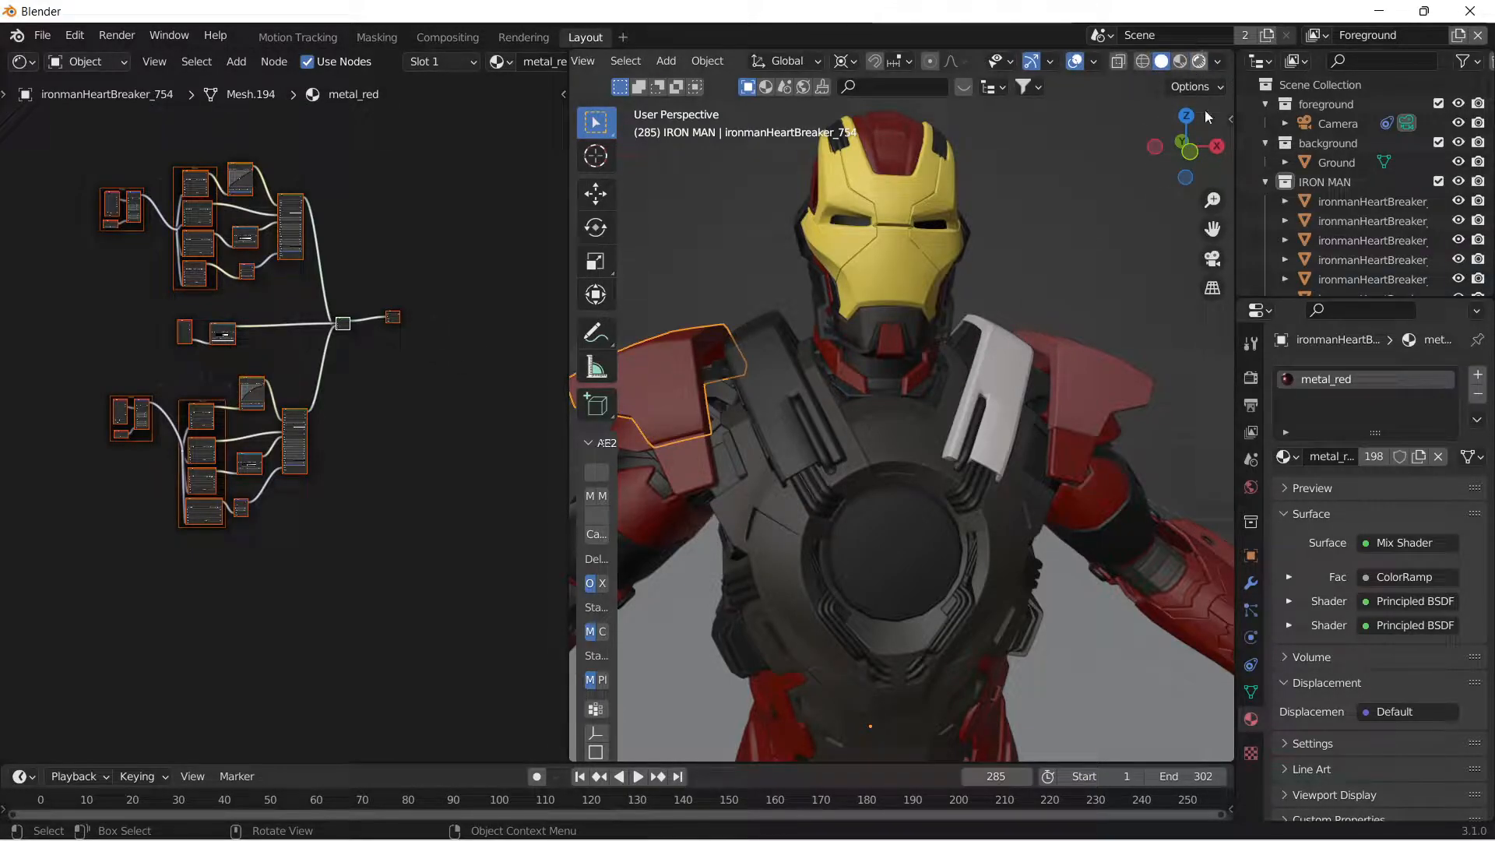
middle_drag(1068, 282, 1034, 291)
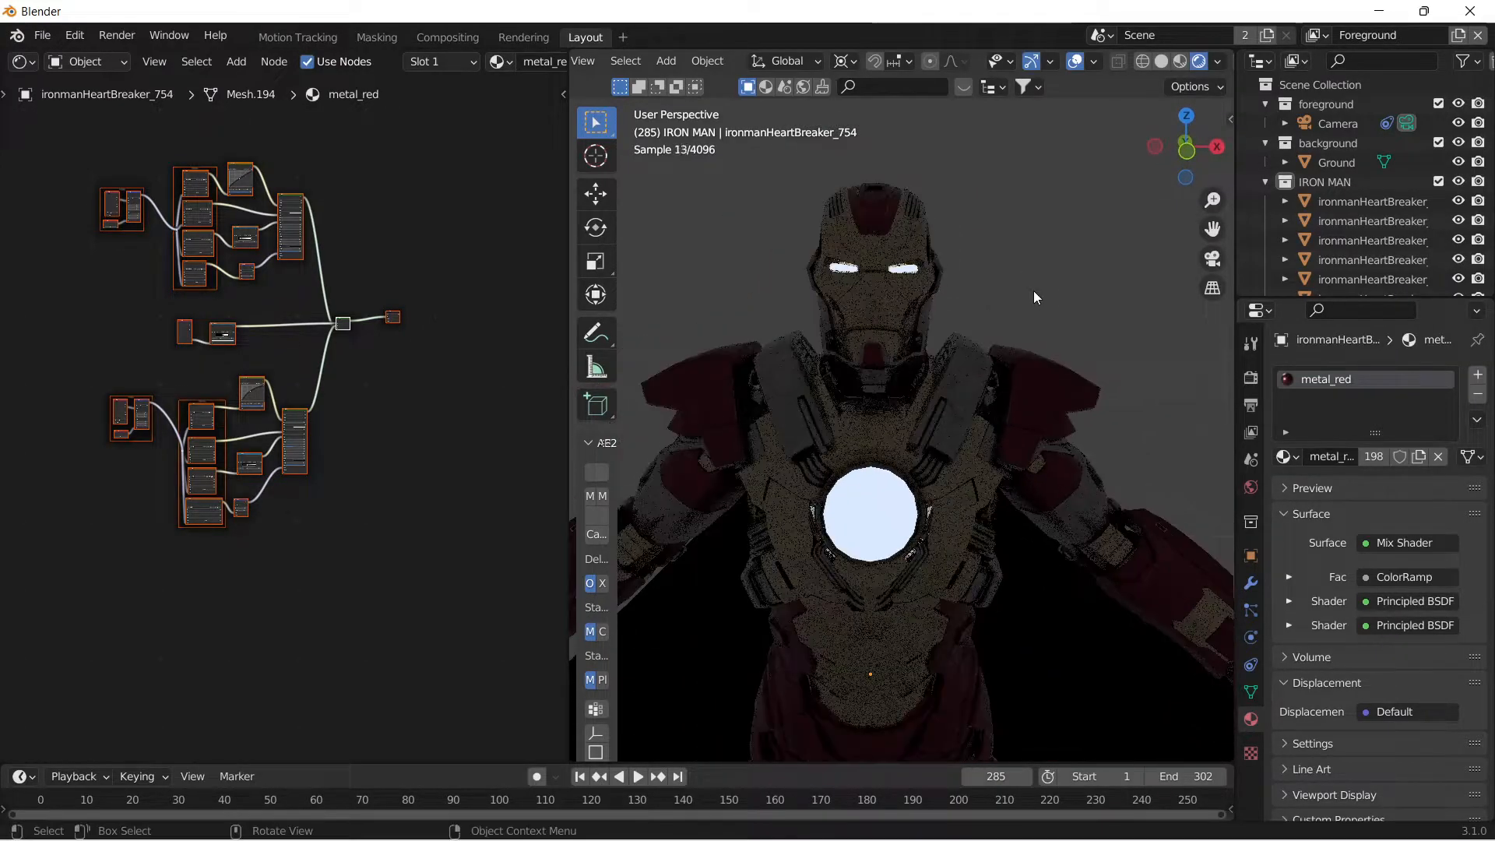
click(1212, 259)
scroll(1083, 342, up, 1)
Return to solid shading and set the opacity of the camera's 0001.png background clip to 1.000.
click(1145, 341)
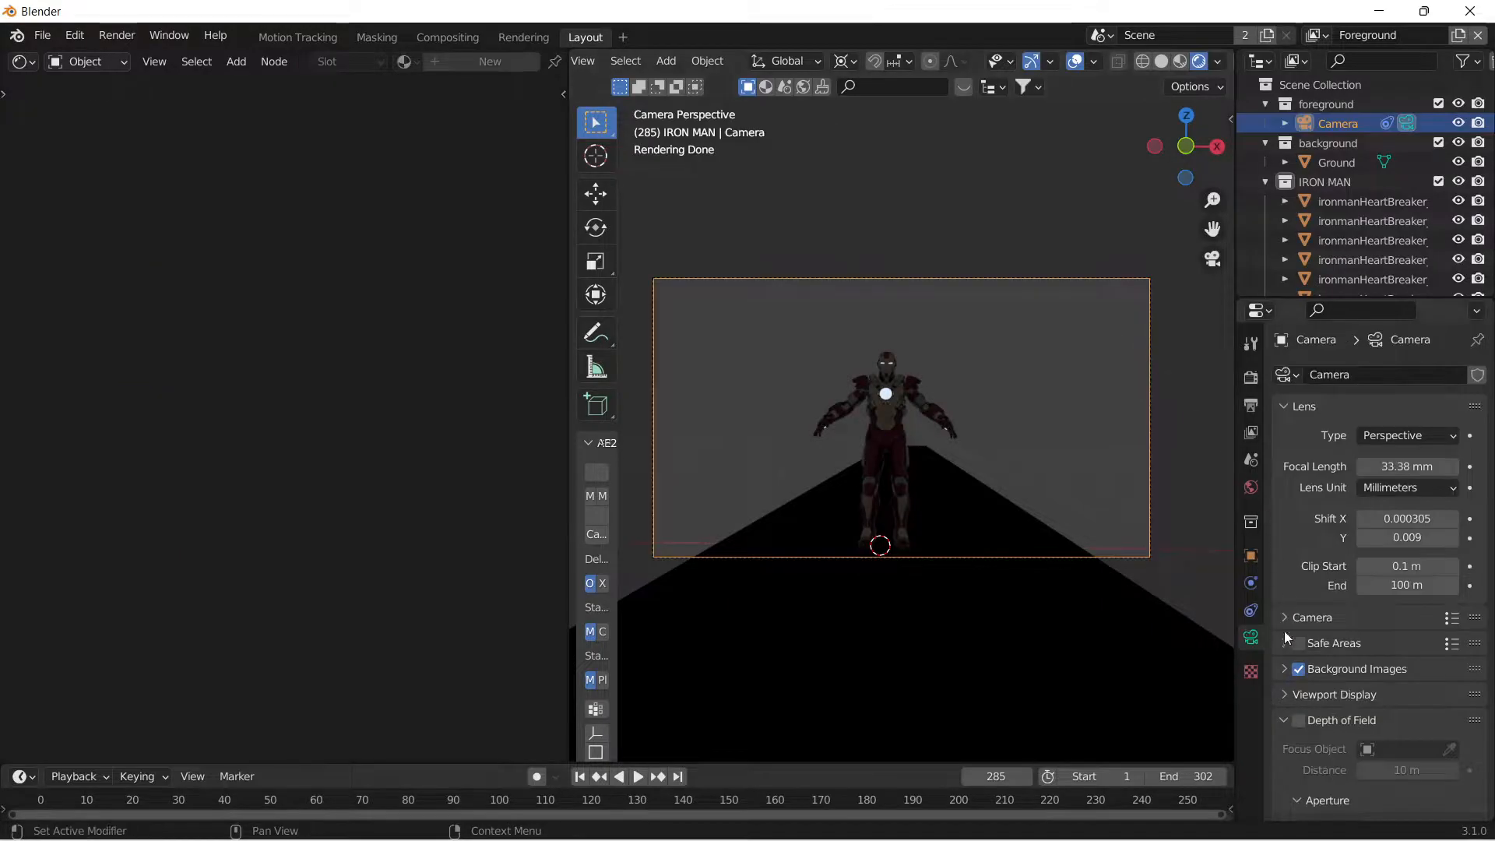
click(1284, 669)
scroll(1393, 784, down, 9)
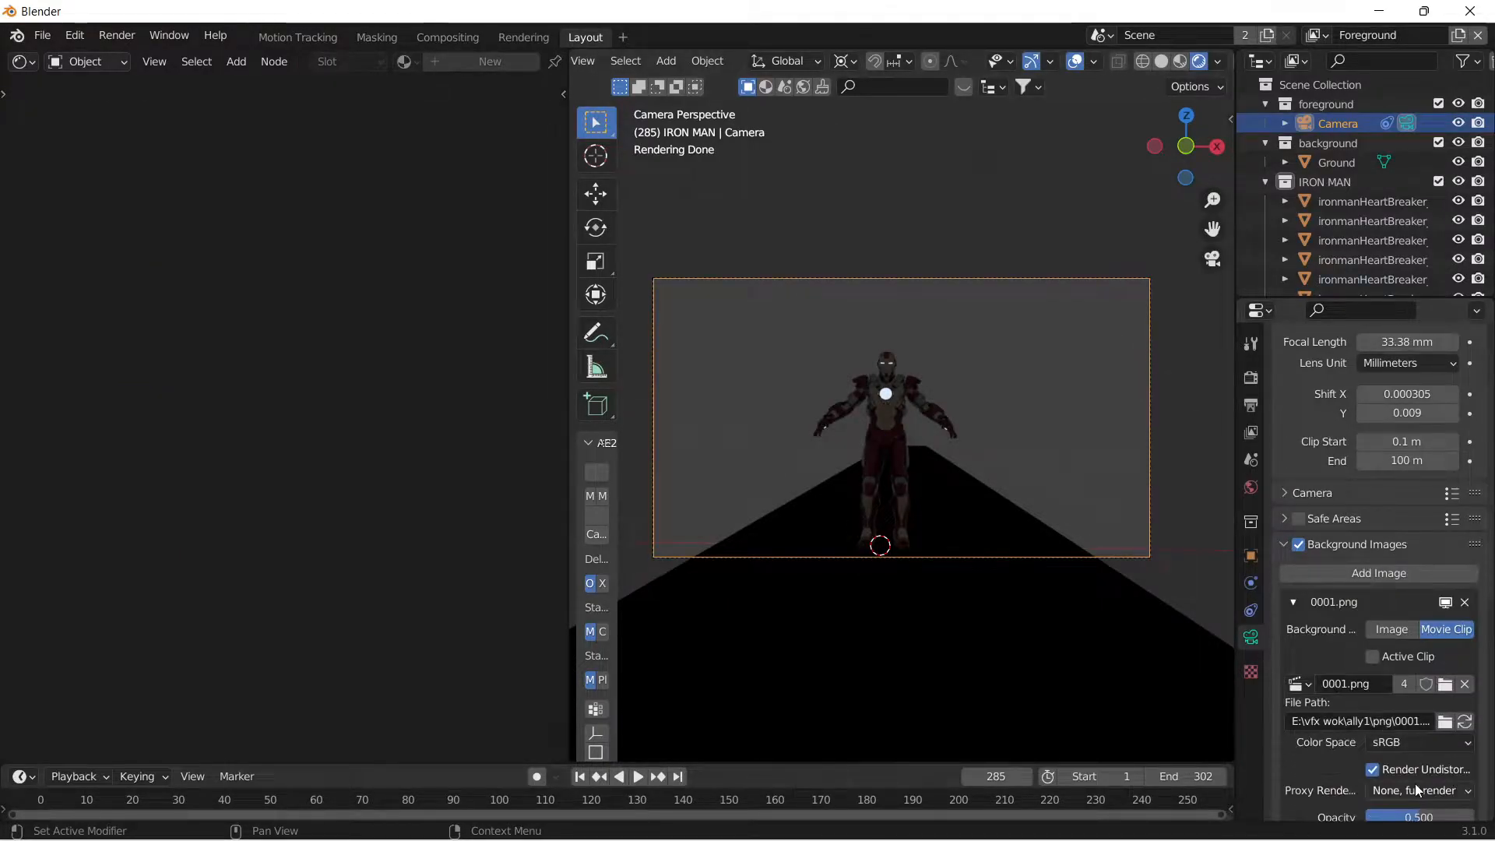
scroll(1393, 785, down, 3)
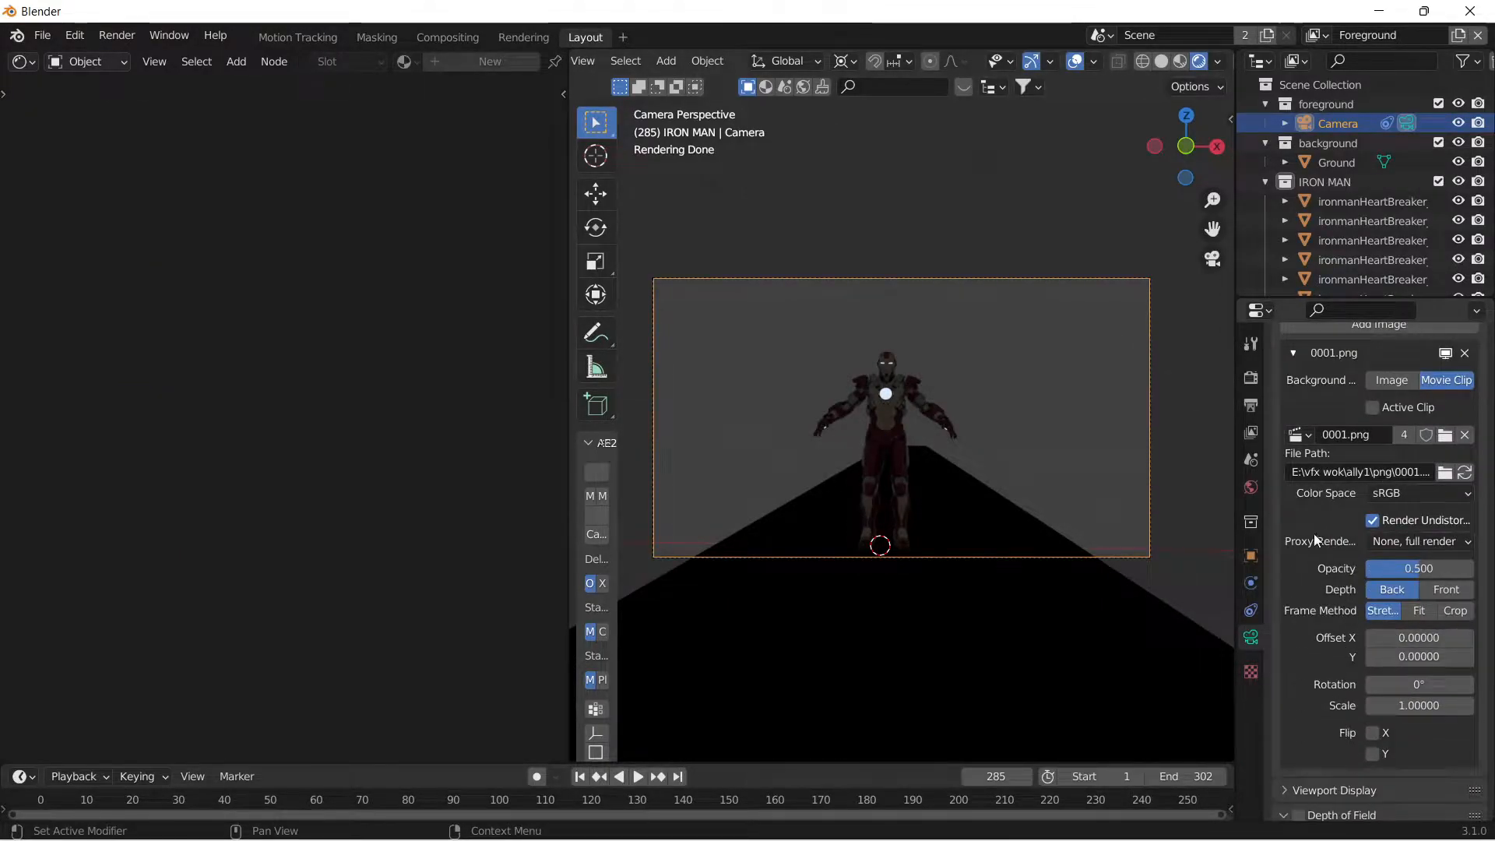
scroll(1327, 549, up, 2)
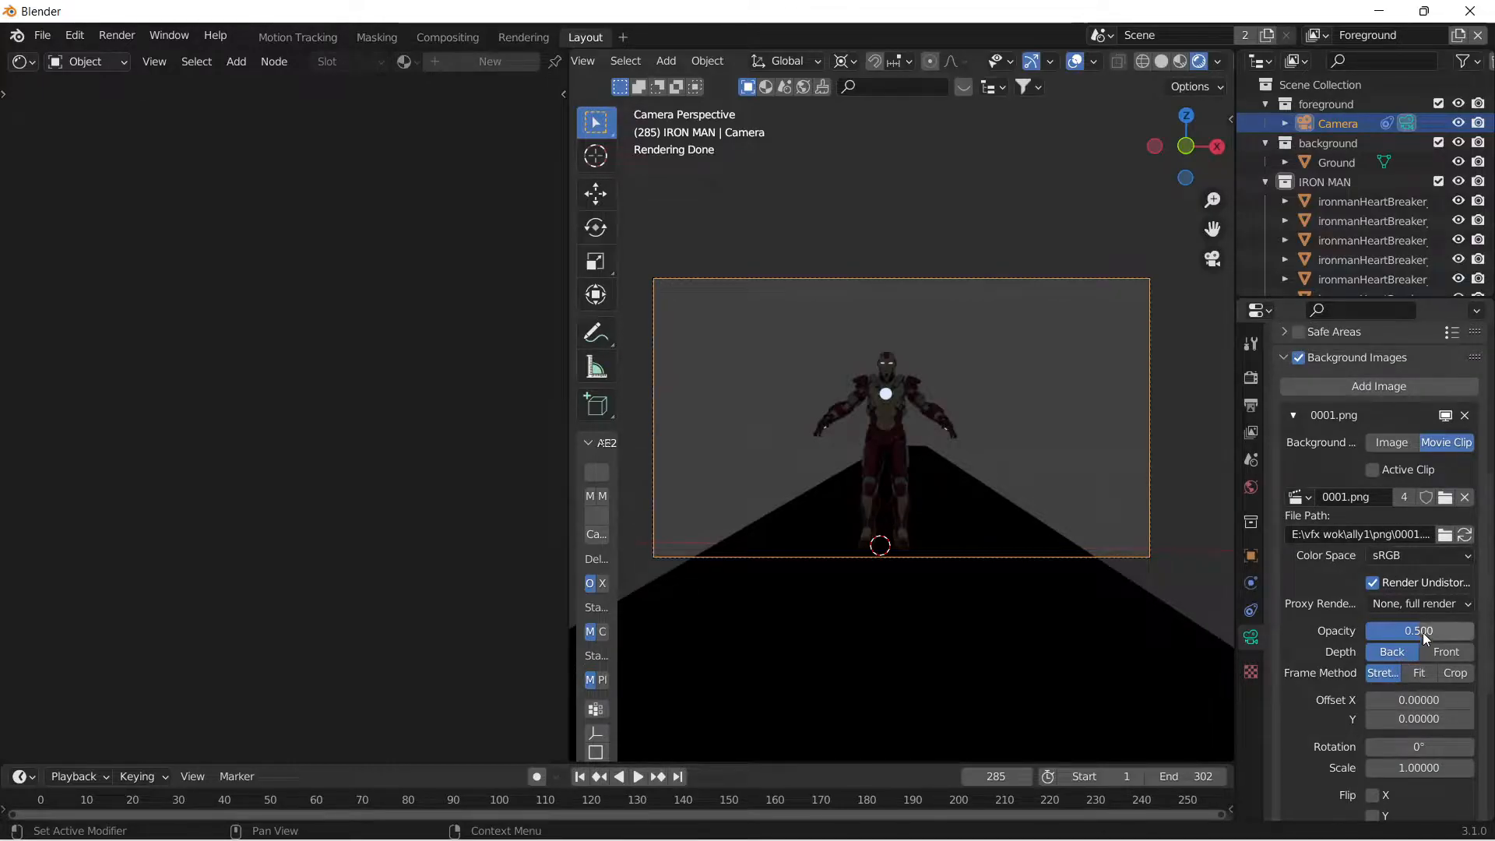
click(1160, 63)
scroll(956, 437, up, 3)
scroll(945, 427, down, 2)
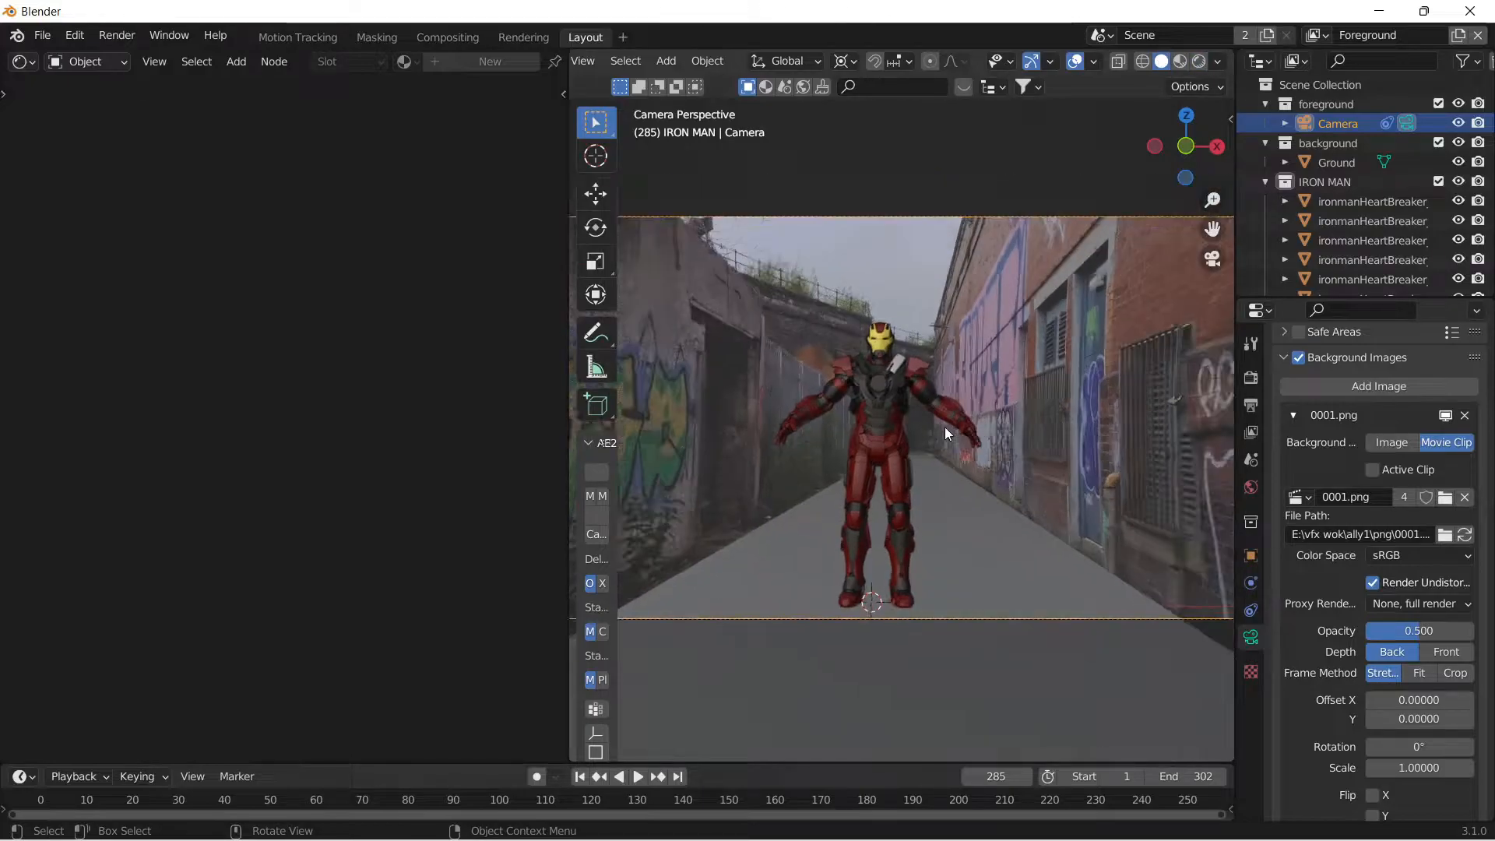
scroll(1112, 276, up, 2)
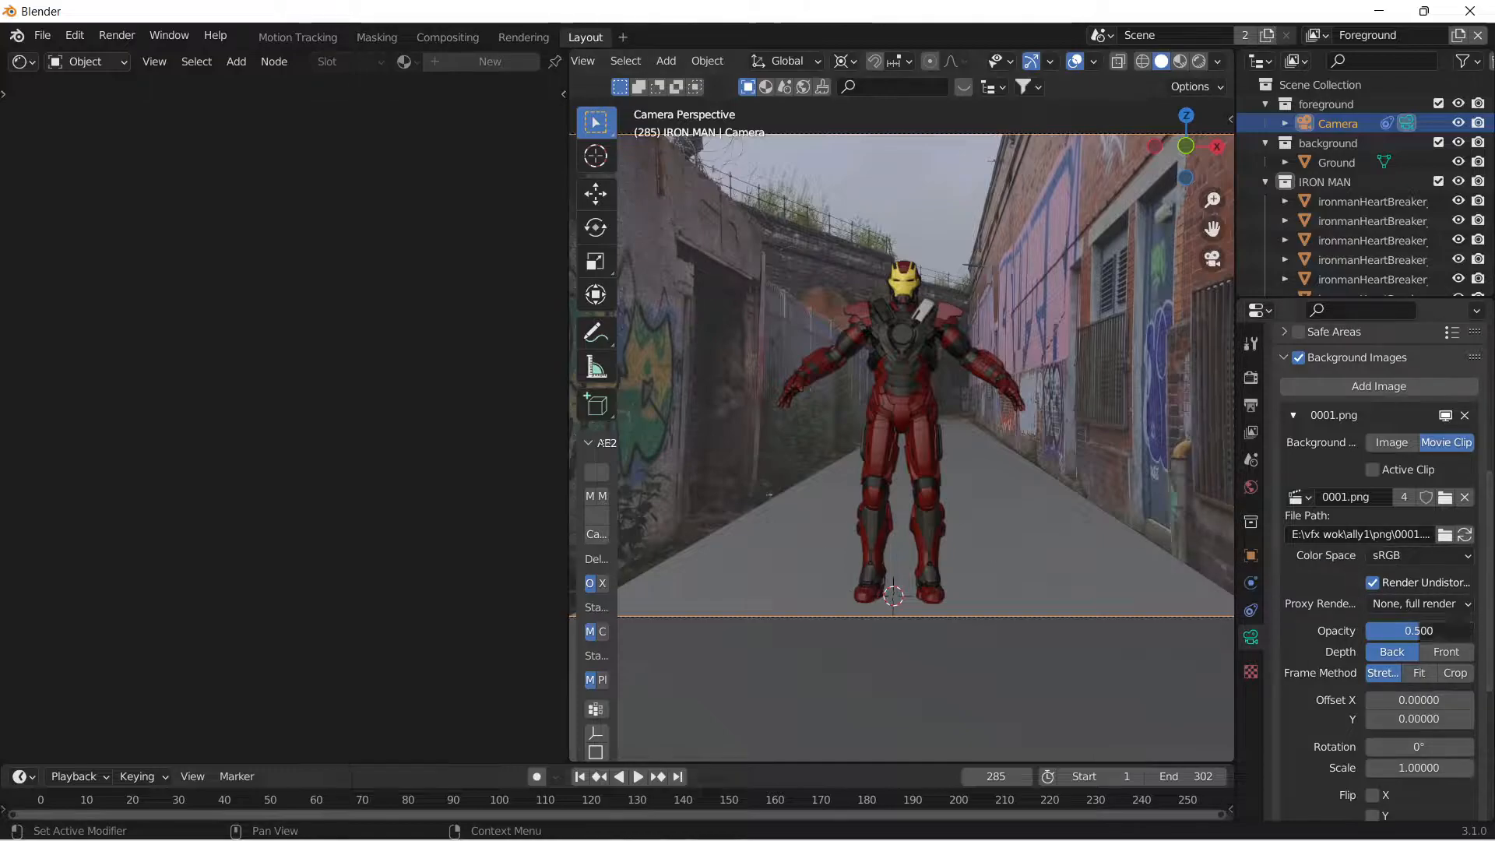
drag(1421, 632, 1480, 631)
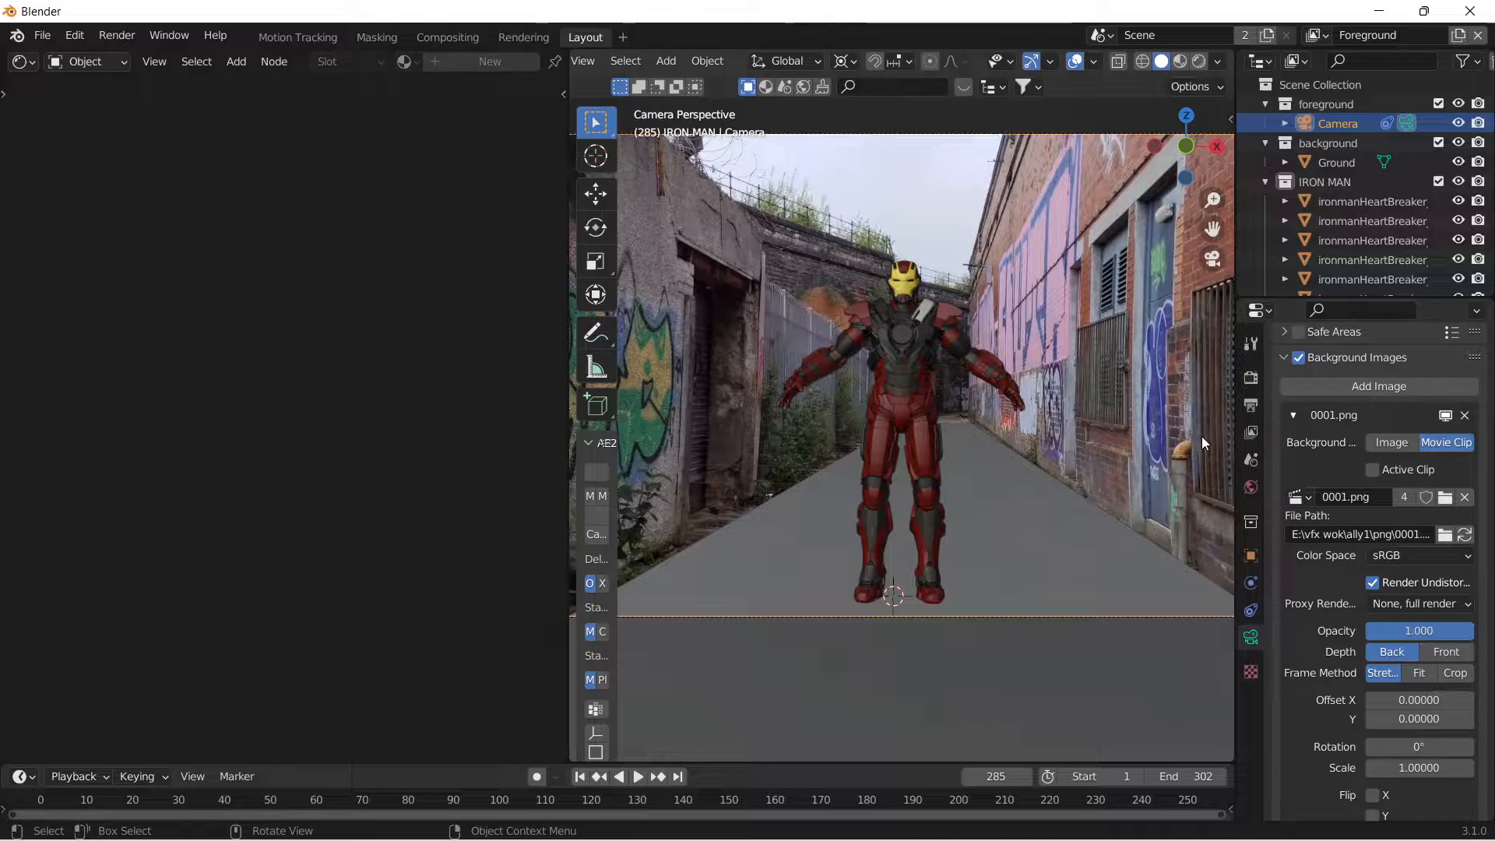
Light the world with an environment texture using cloudy_cliffside_road_1k.hdr from the hdri folder, and show it in rendered shading.
click(1251, 487)
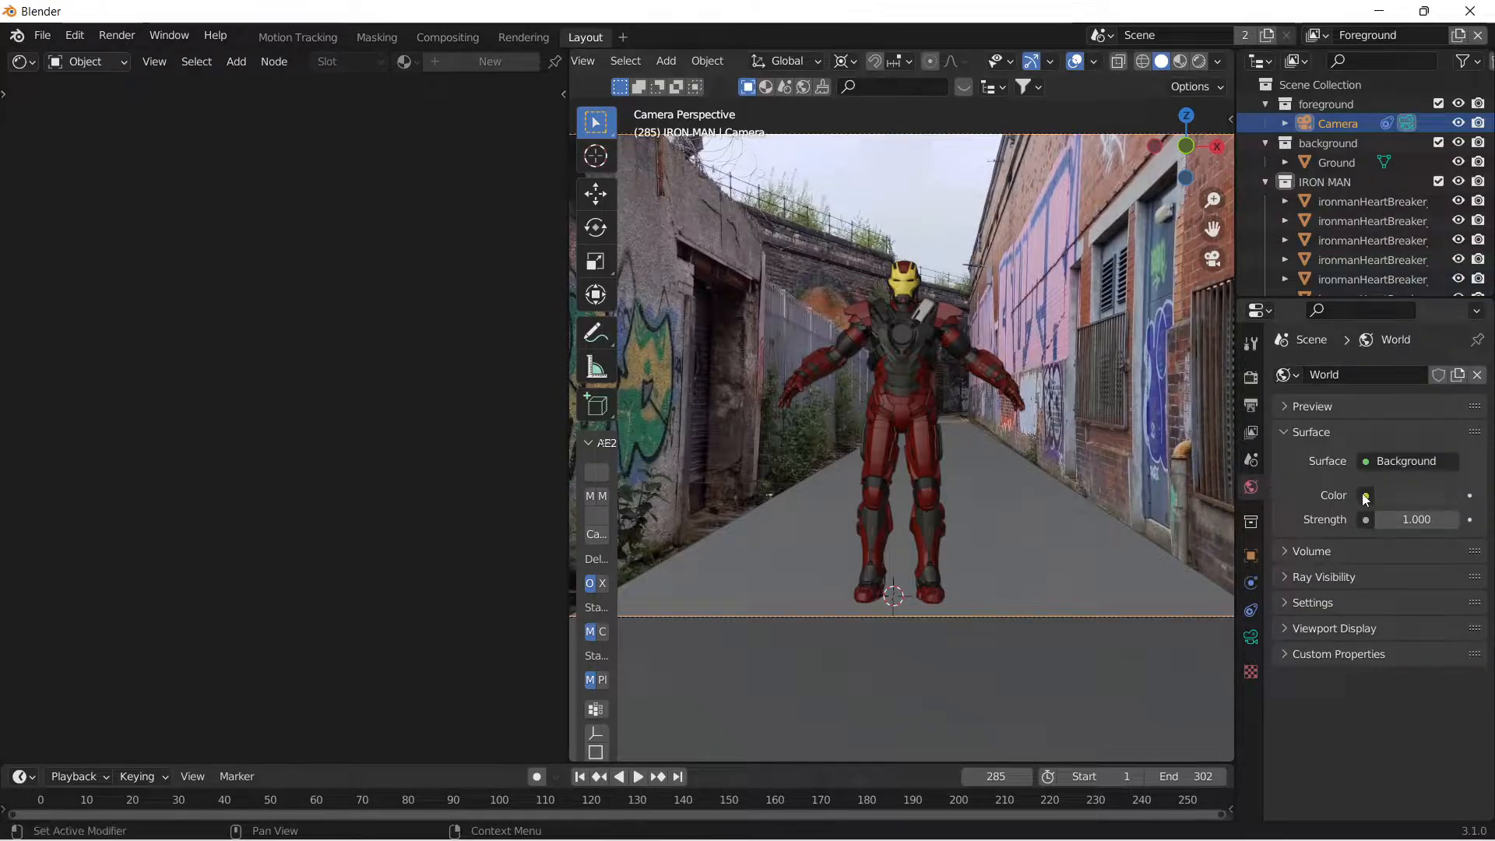
click(1366, 497)
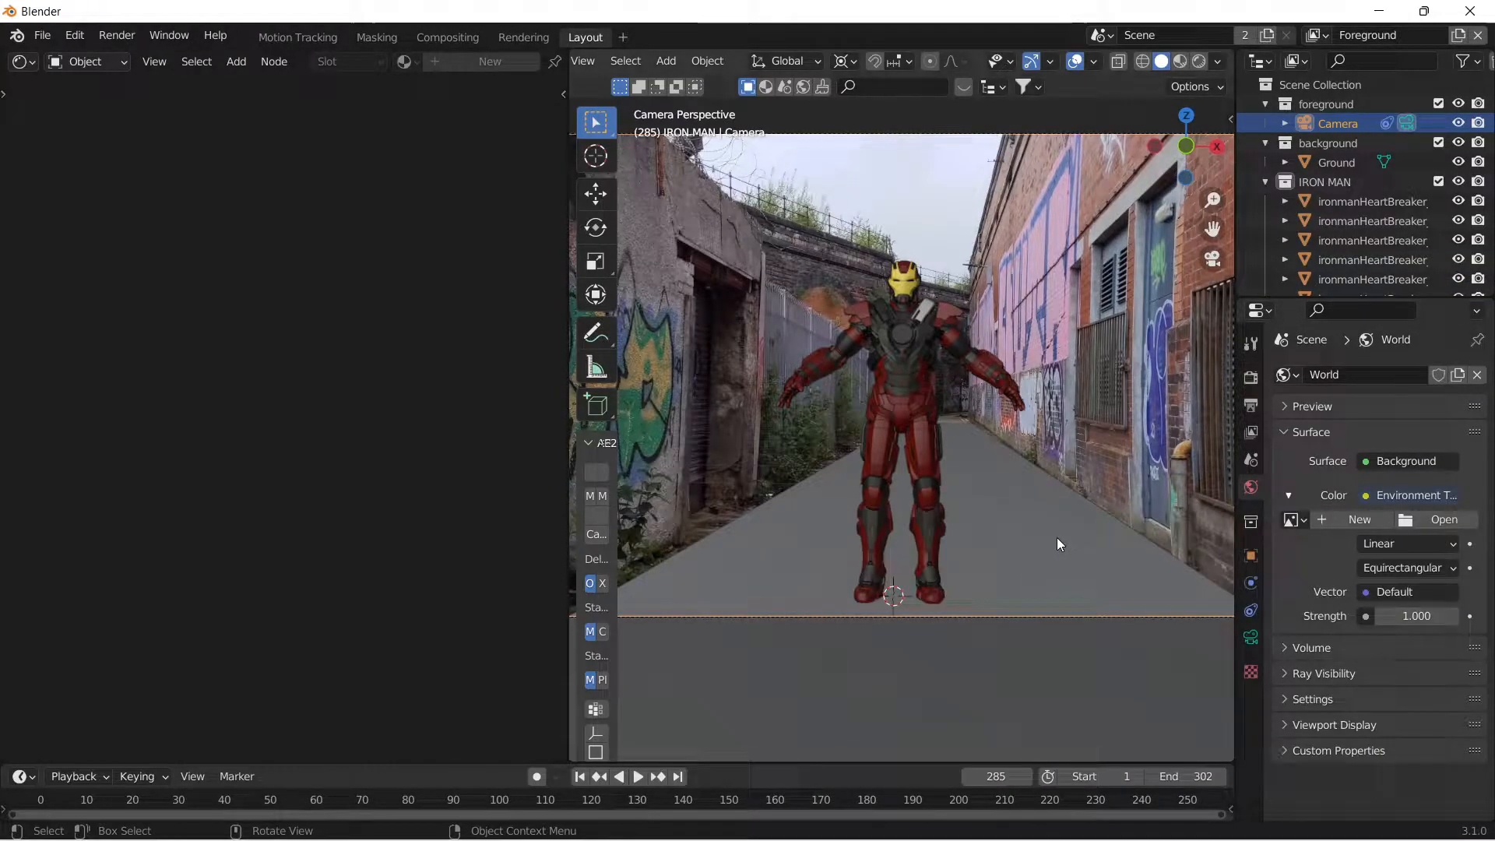
click(1432, 521)
scroll(363, 634, down, 2)
click(285, 650)
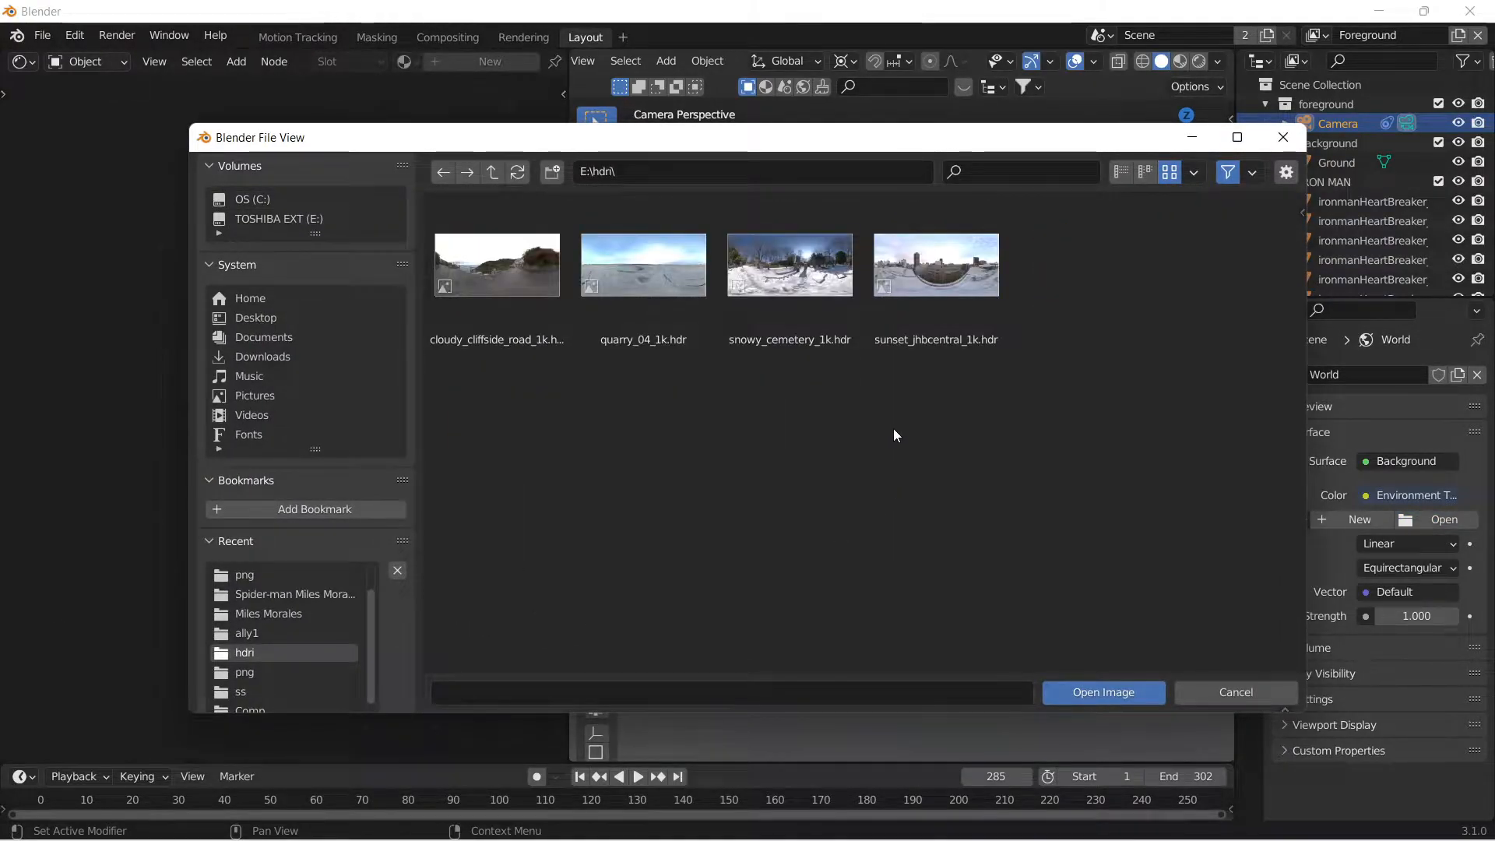
click(537, 280)
click(1119, 689)
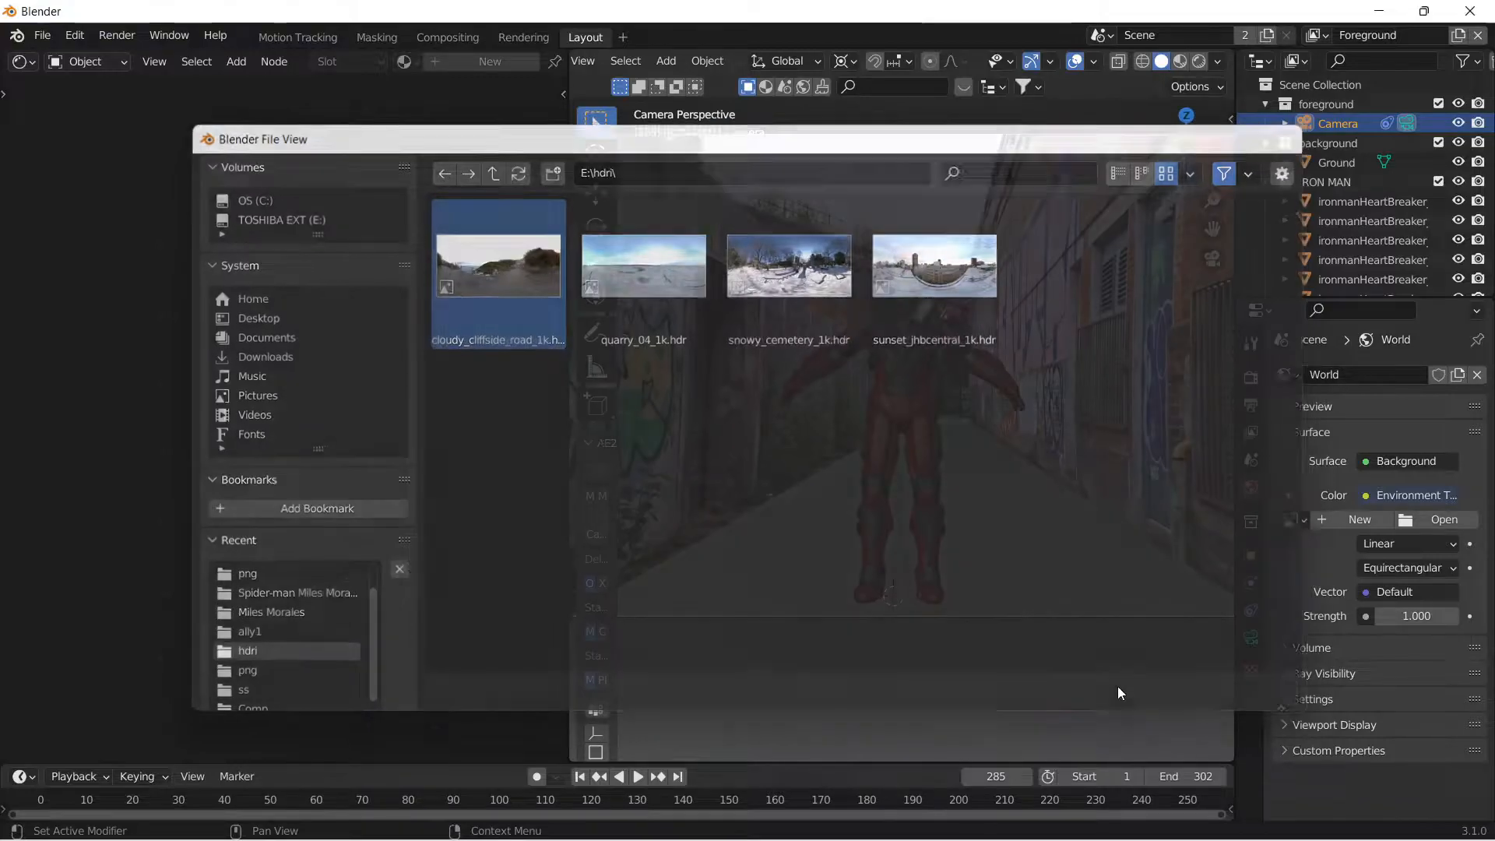
click(1202, 64)
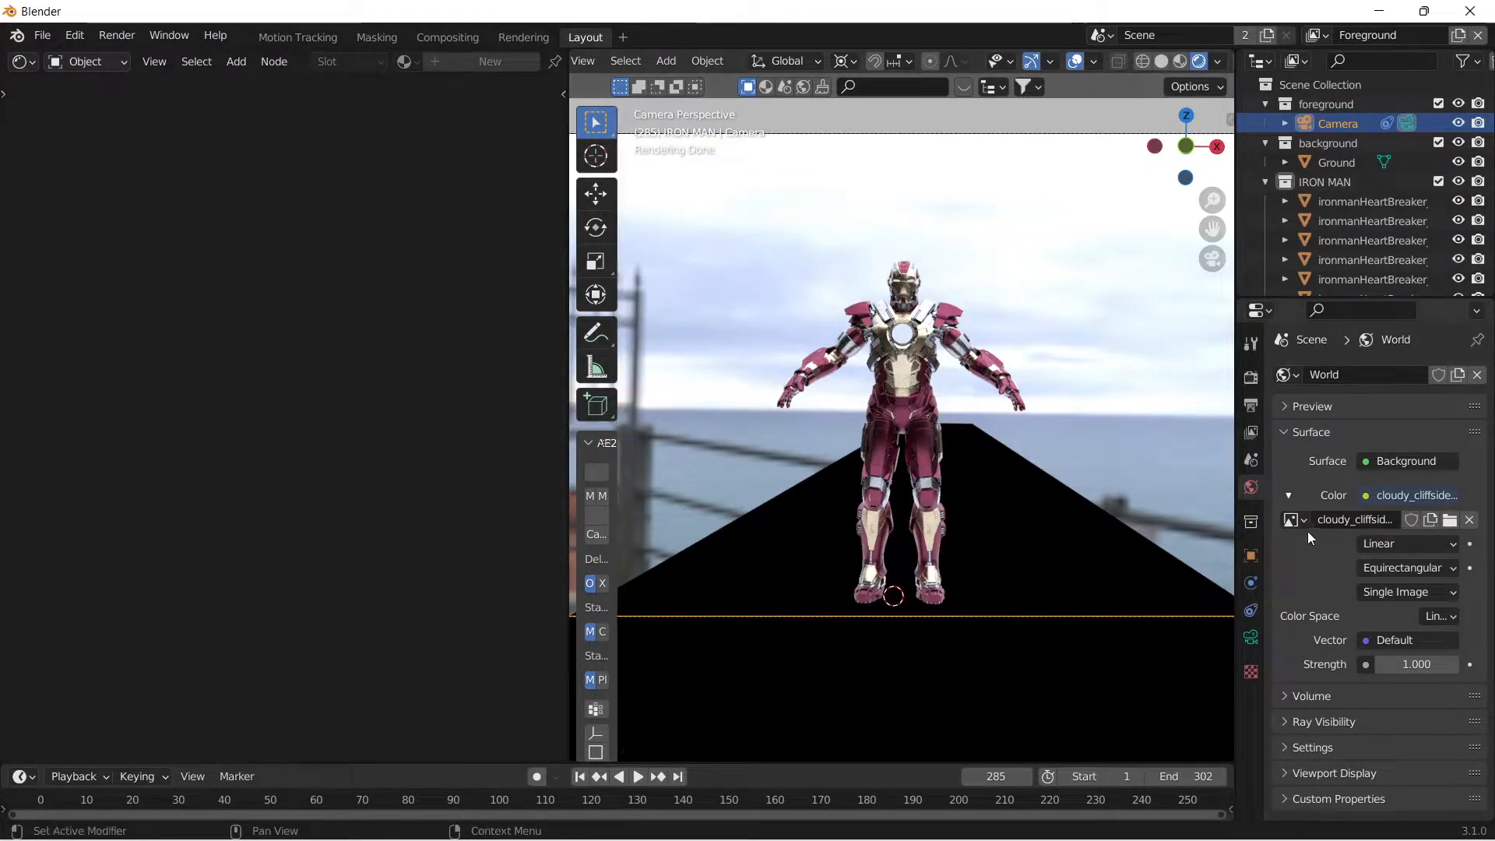
Enable the Transparent film option in the render settings.
click(1251, 379)
scroll(1352, 597, down, 10)
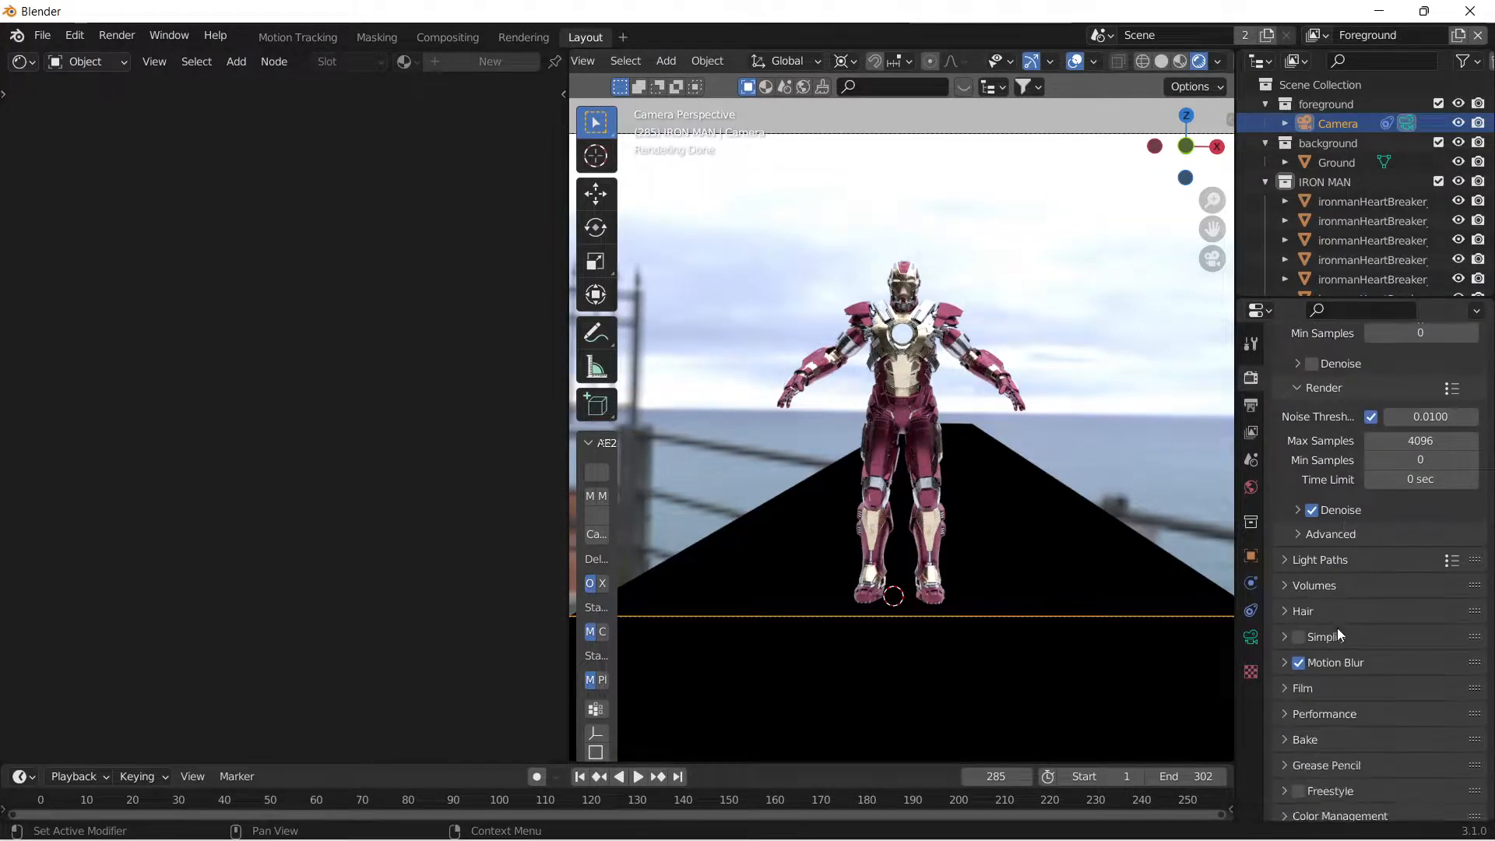
click(1330, 676)
scroll(1331, 678, down, 3)
scroll(1330, 678, down, 1)
click(1313, 695)
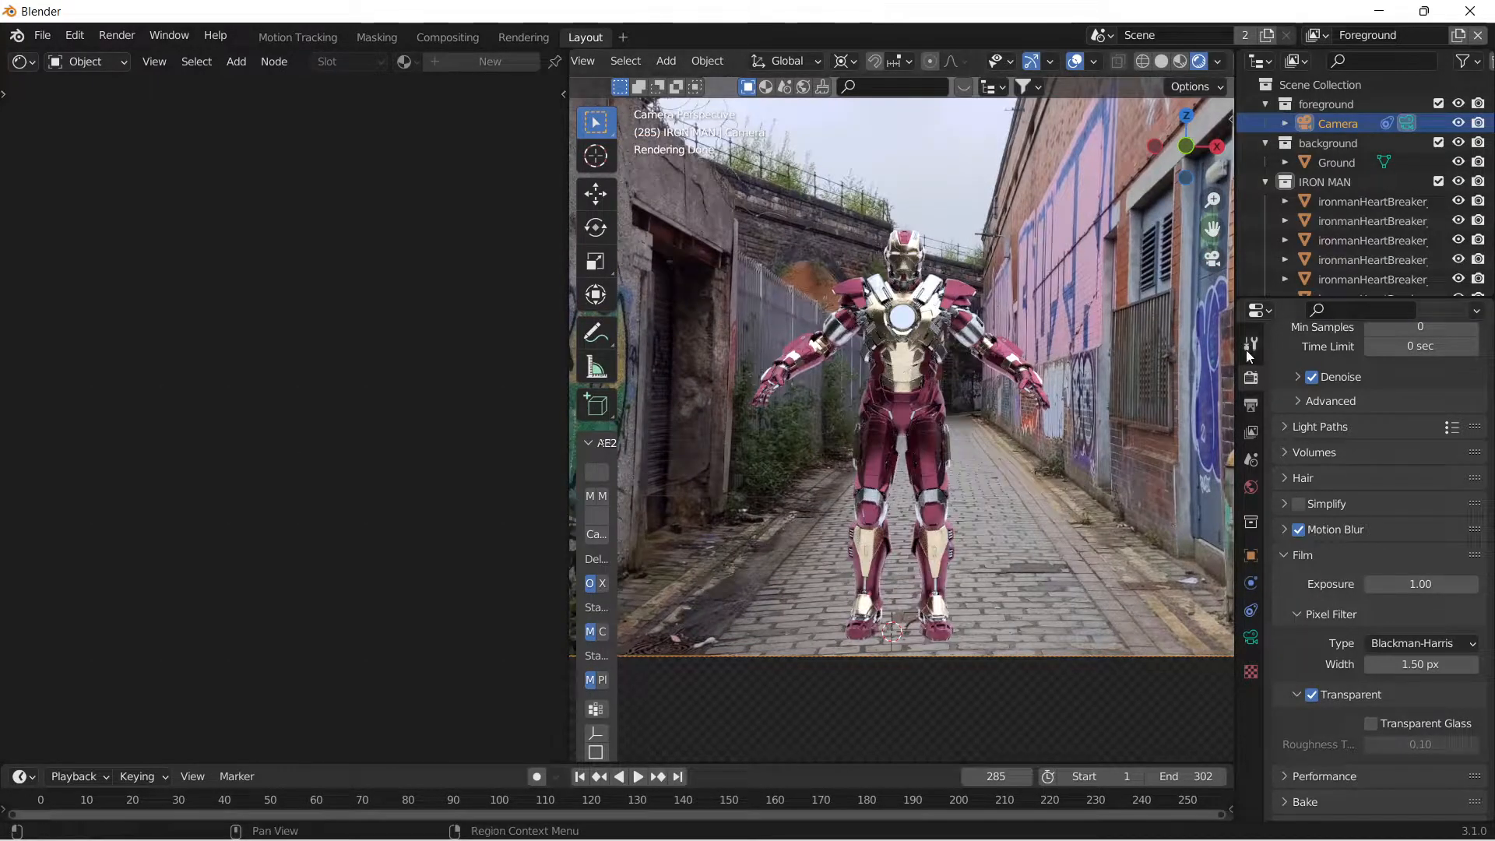
Try world background strengths of 0.6 and 0.5, and settle on 0.3.
click(1252, 488)
click(1414, 664)
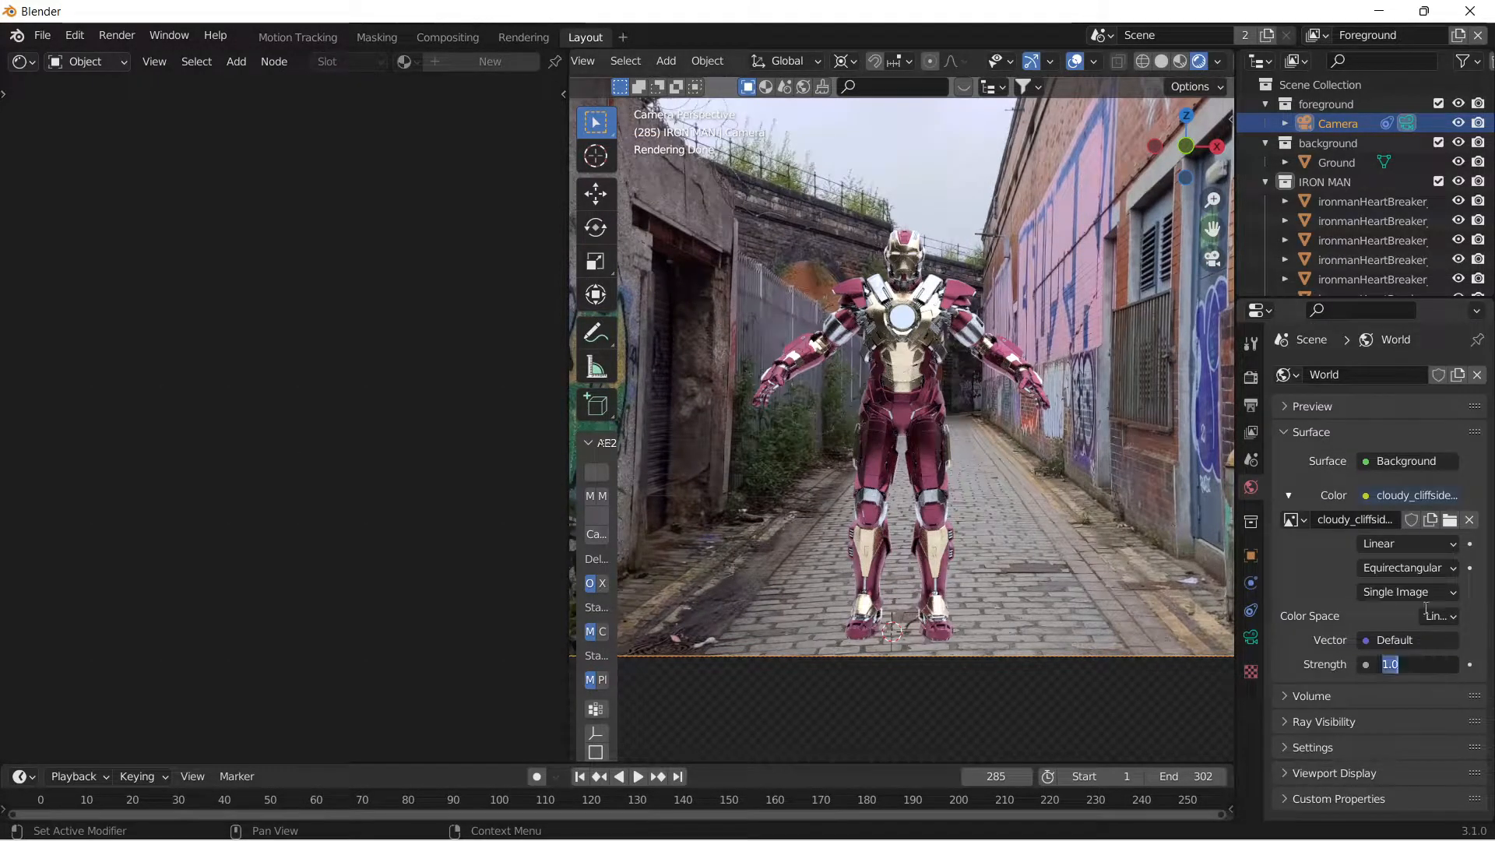
key(Return)
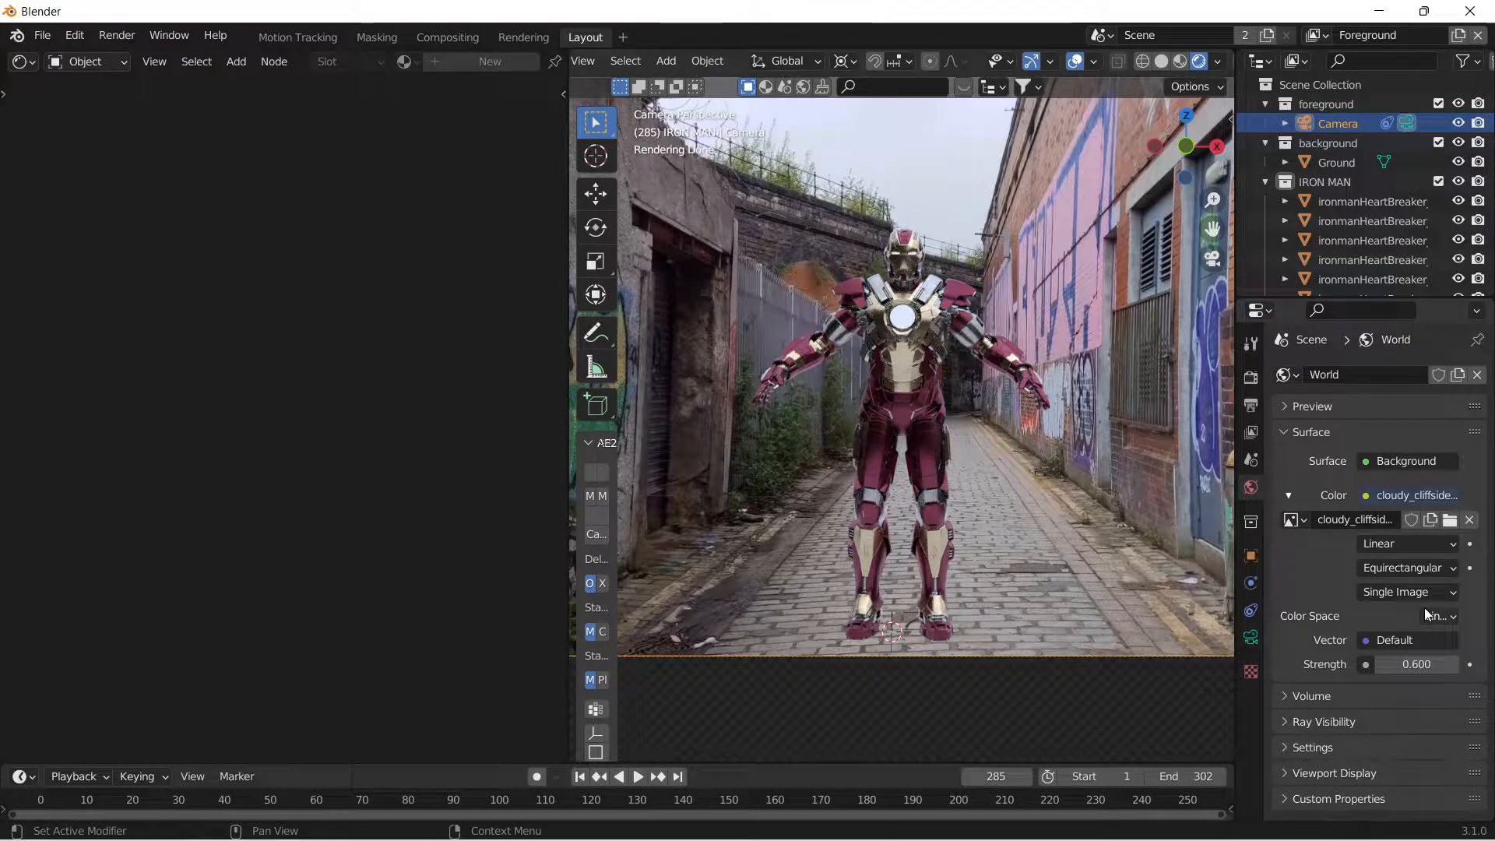
click(1424, 666)
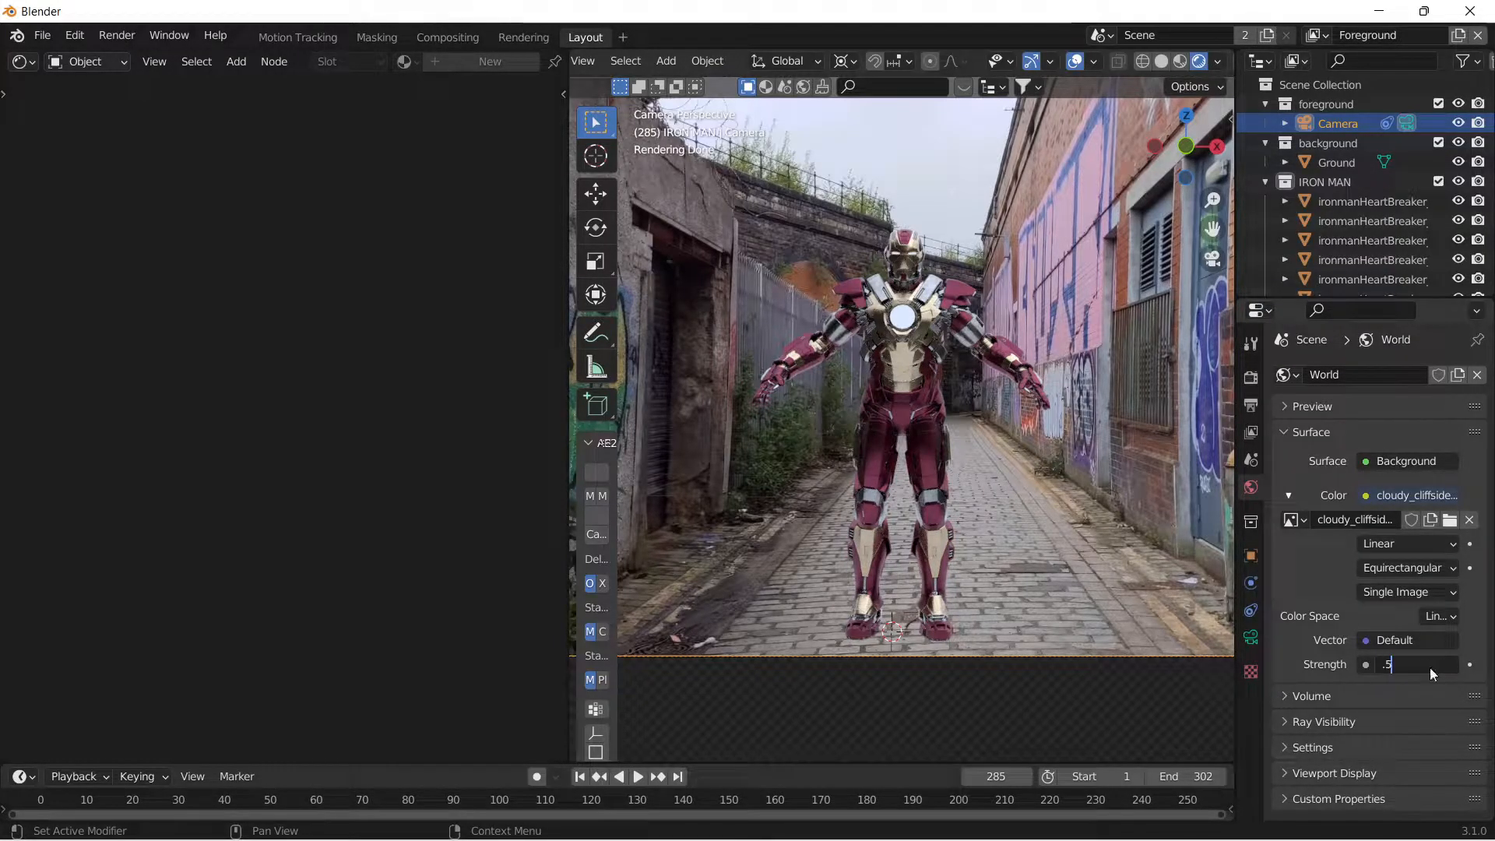
key(Return)
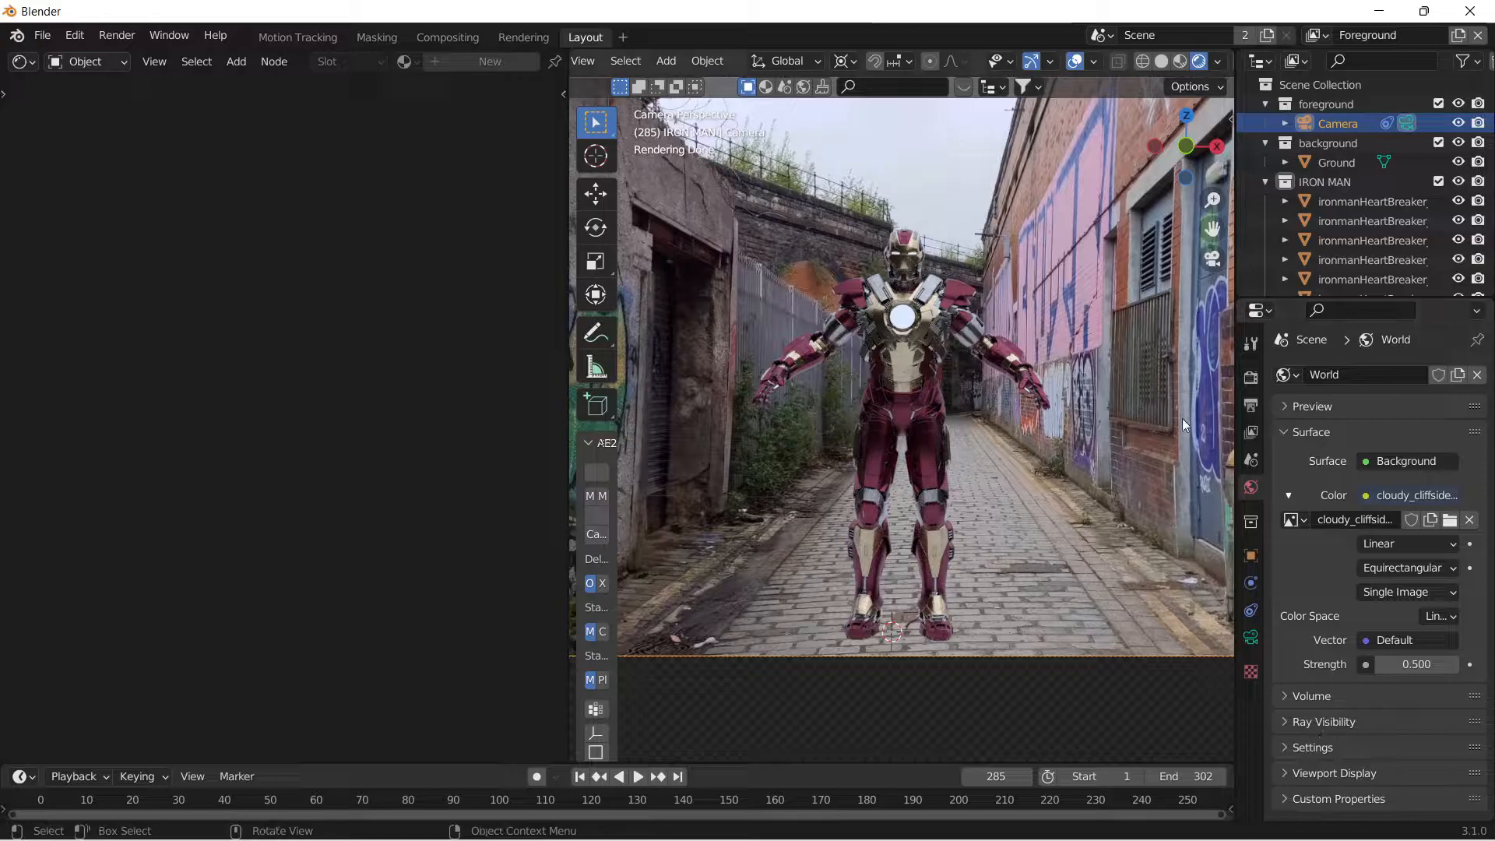
scroll(863, 302, down, 2)
scroll(863, 302, up, 2)
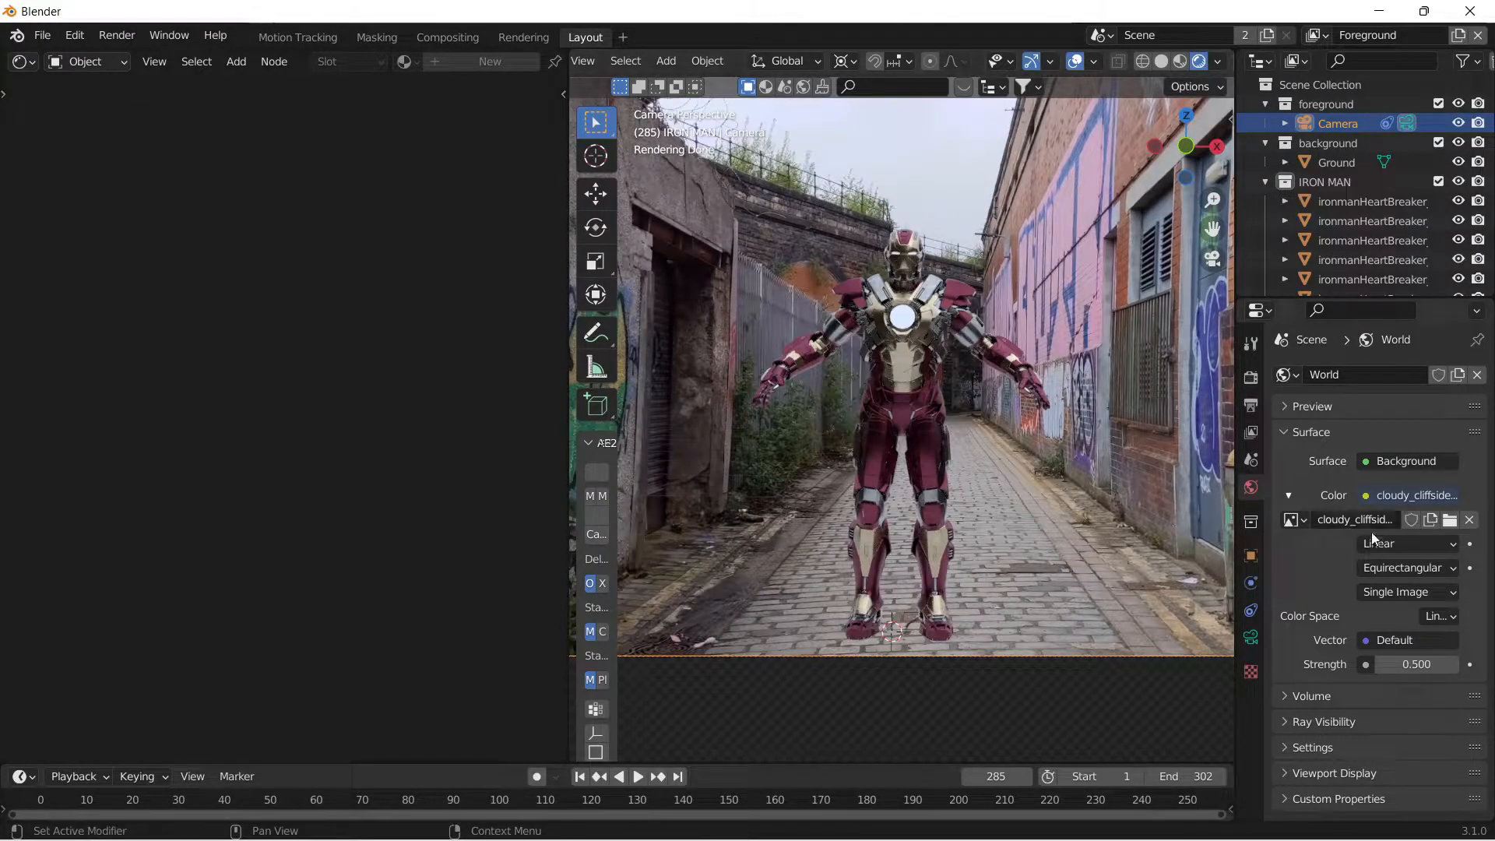
click(1396, 662)
key(Return)
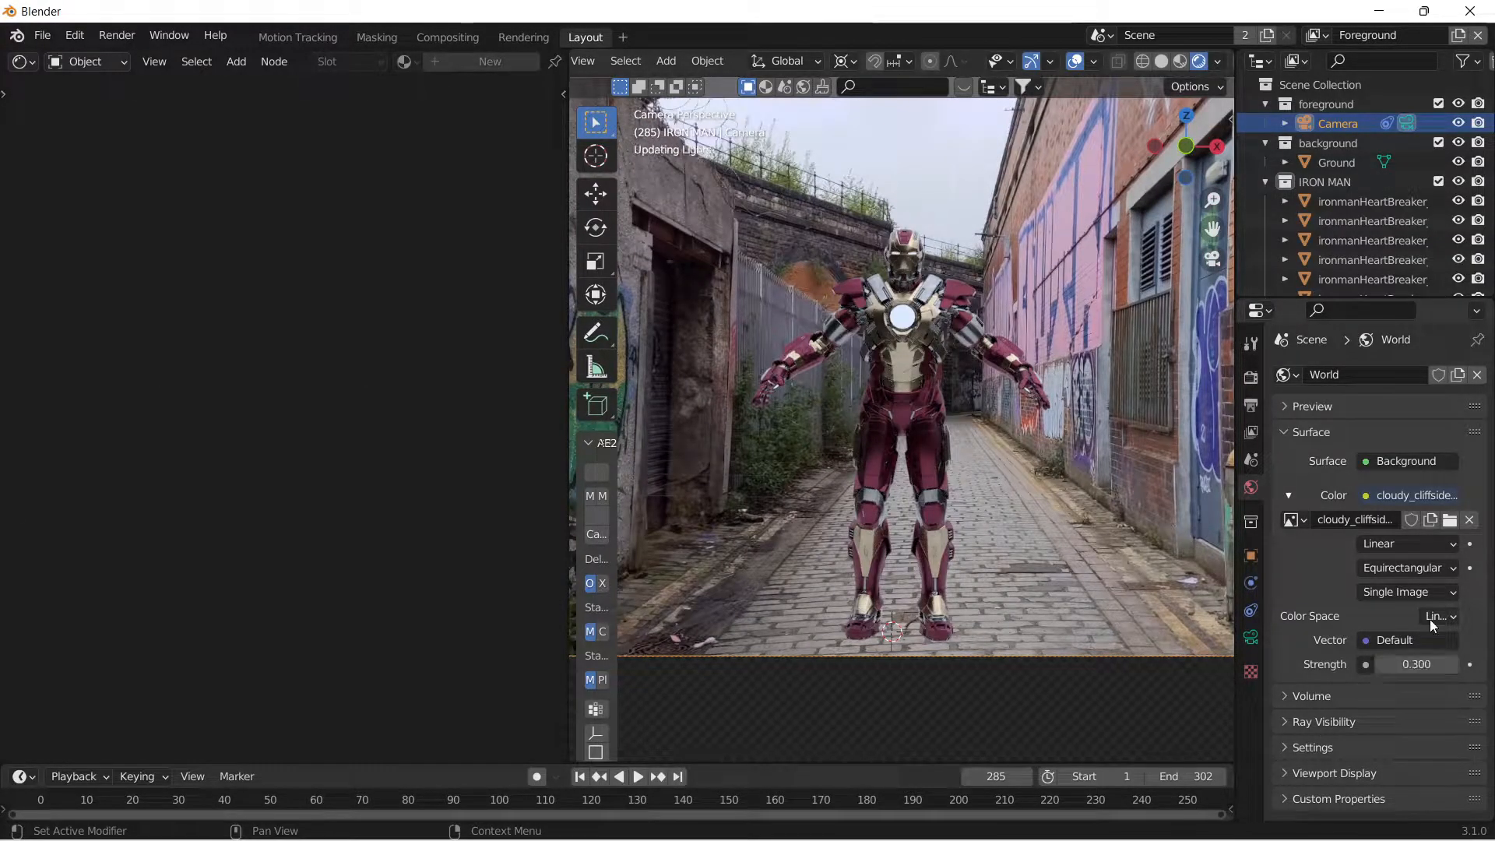
Replace the world's environment image with quarry_04_1k.hdr.
click(1449, 520)
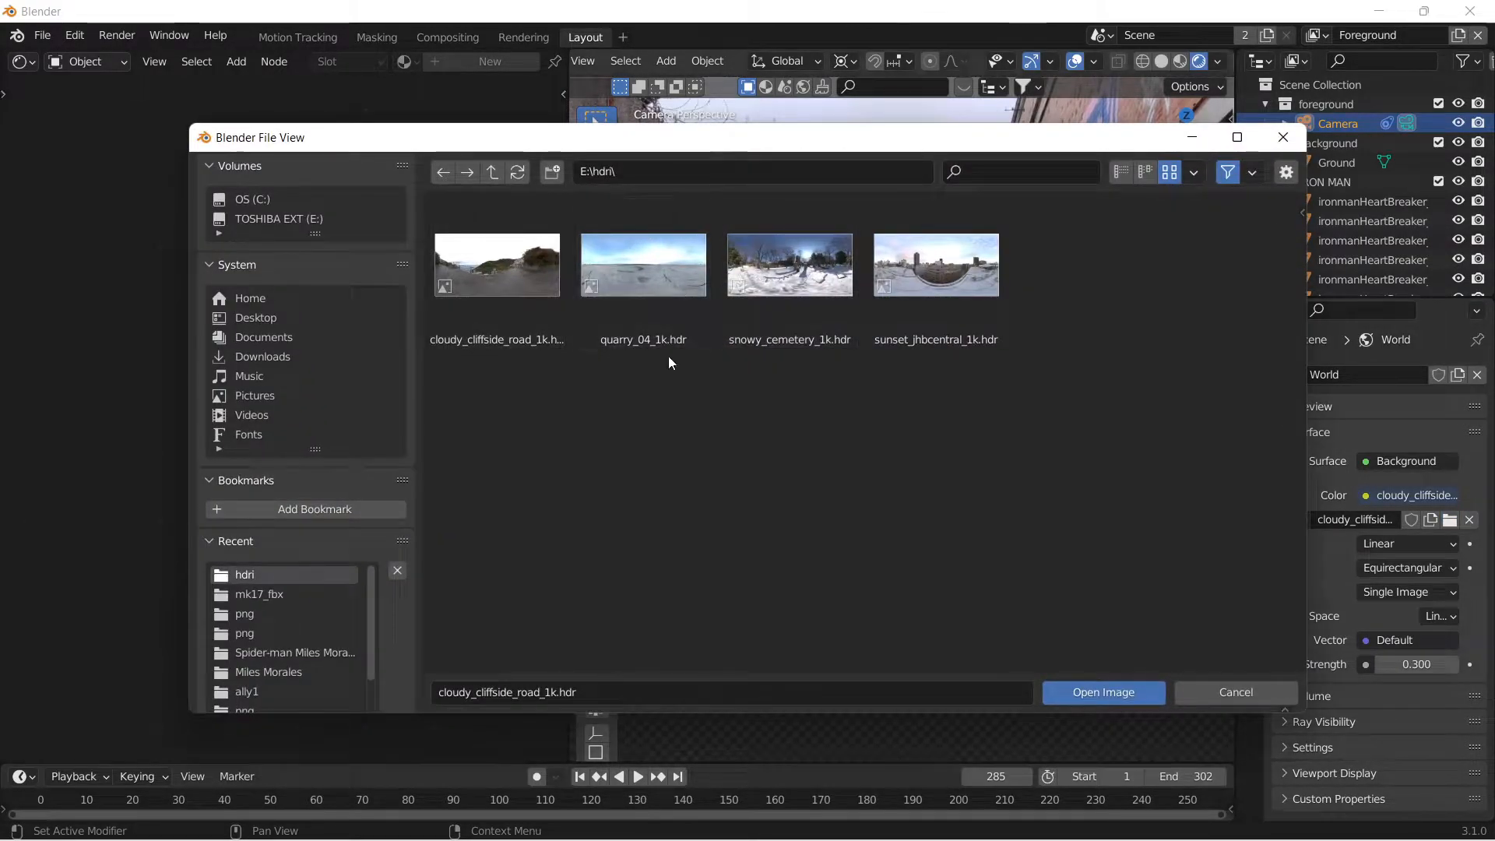
click(679, 276)
click(1123, 698)
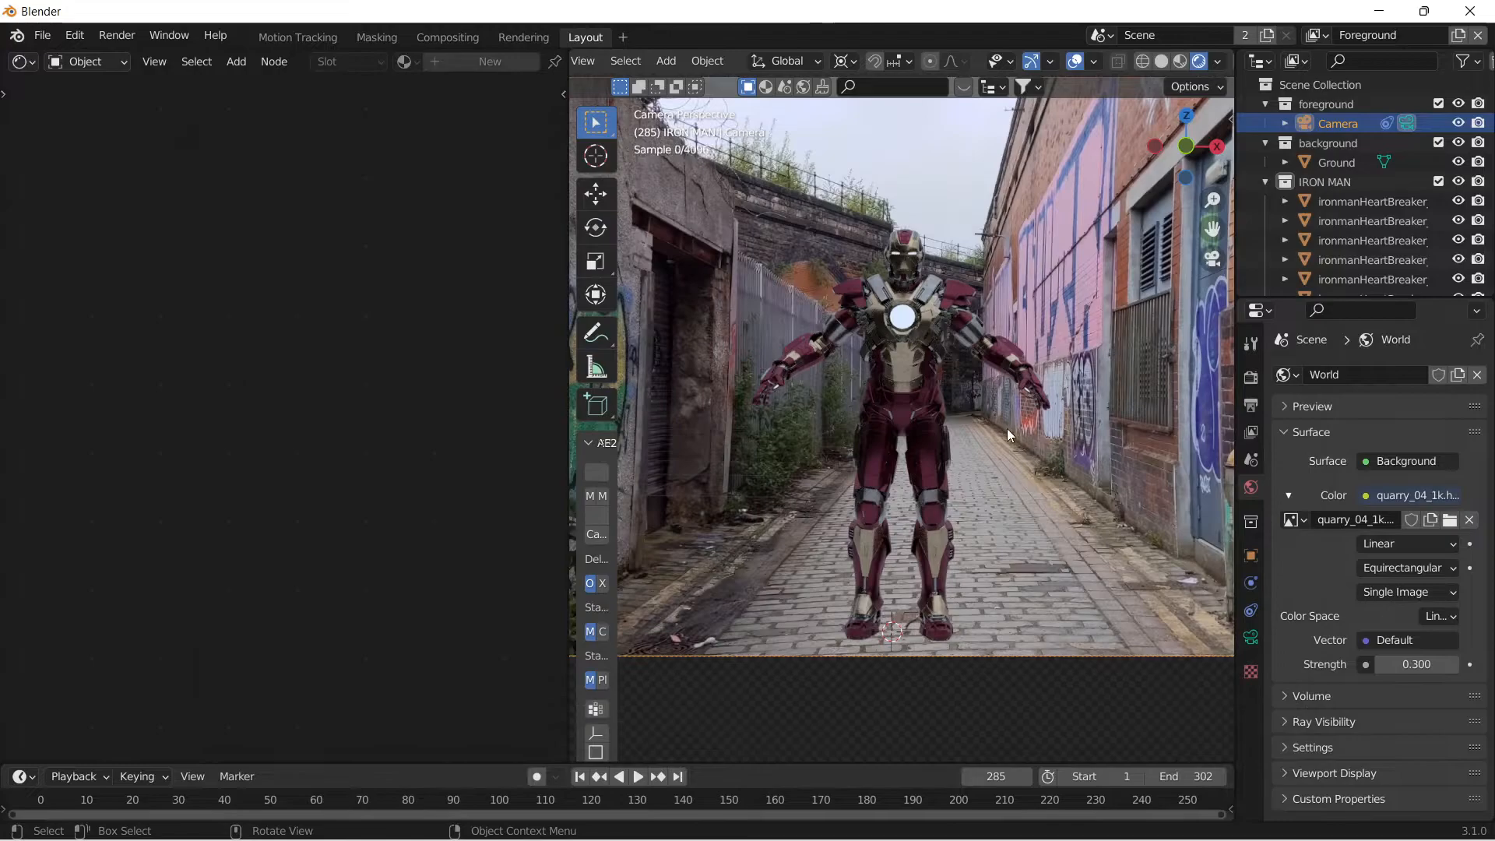
Replace the world's environment image with cloudy_cliffside_road_1k.hdr from the hdri folder.
click(1448, 519)
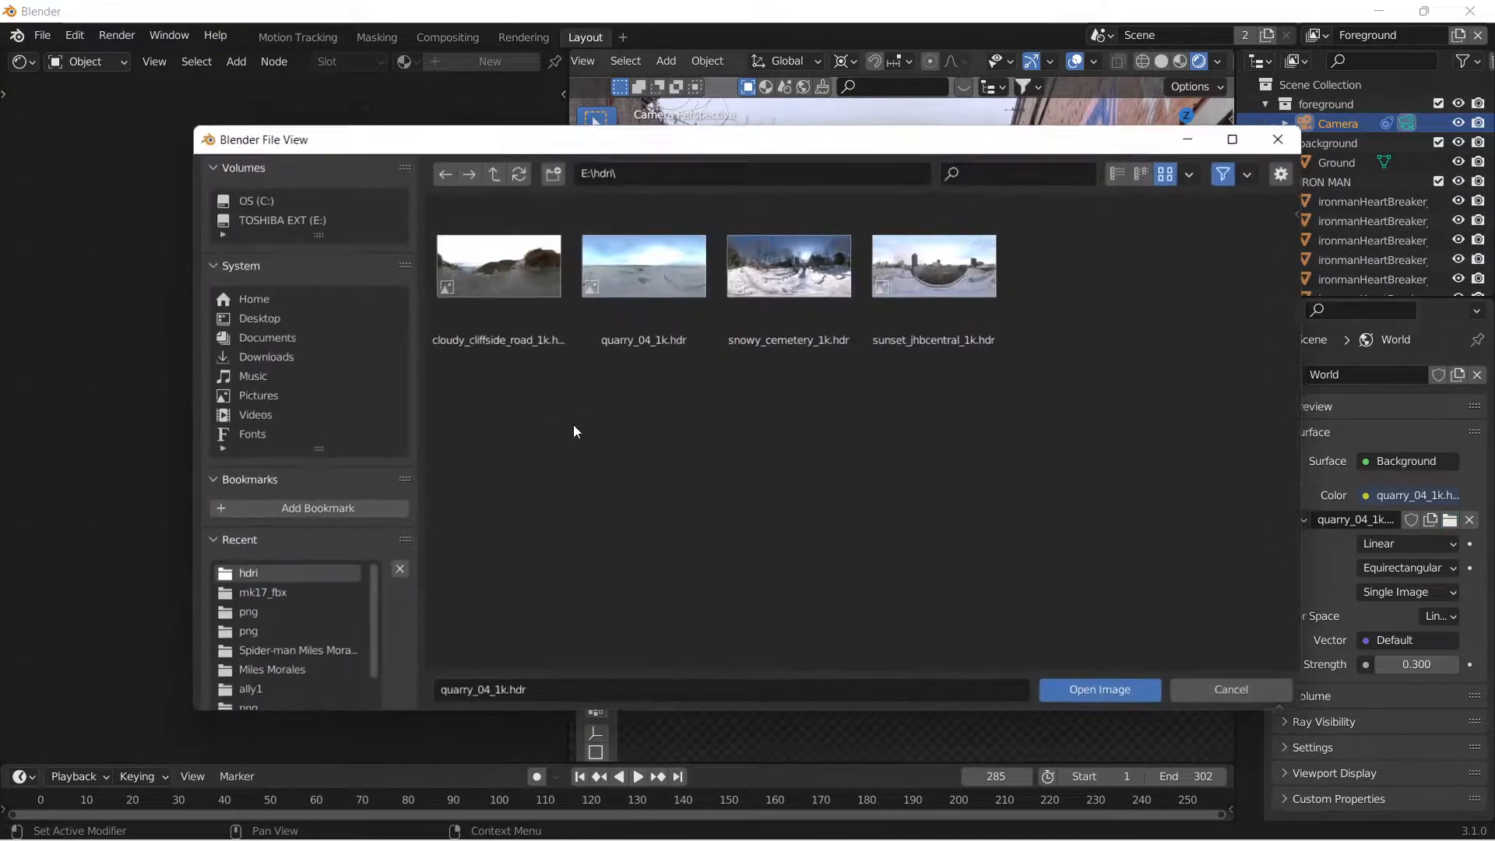
click(501, 267)
click(1126, 691)
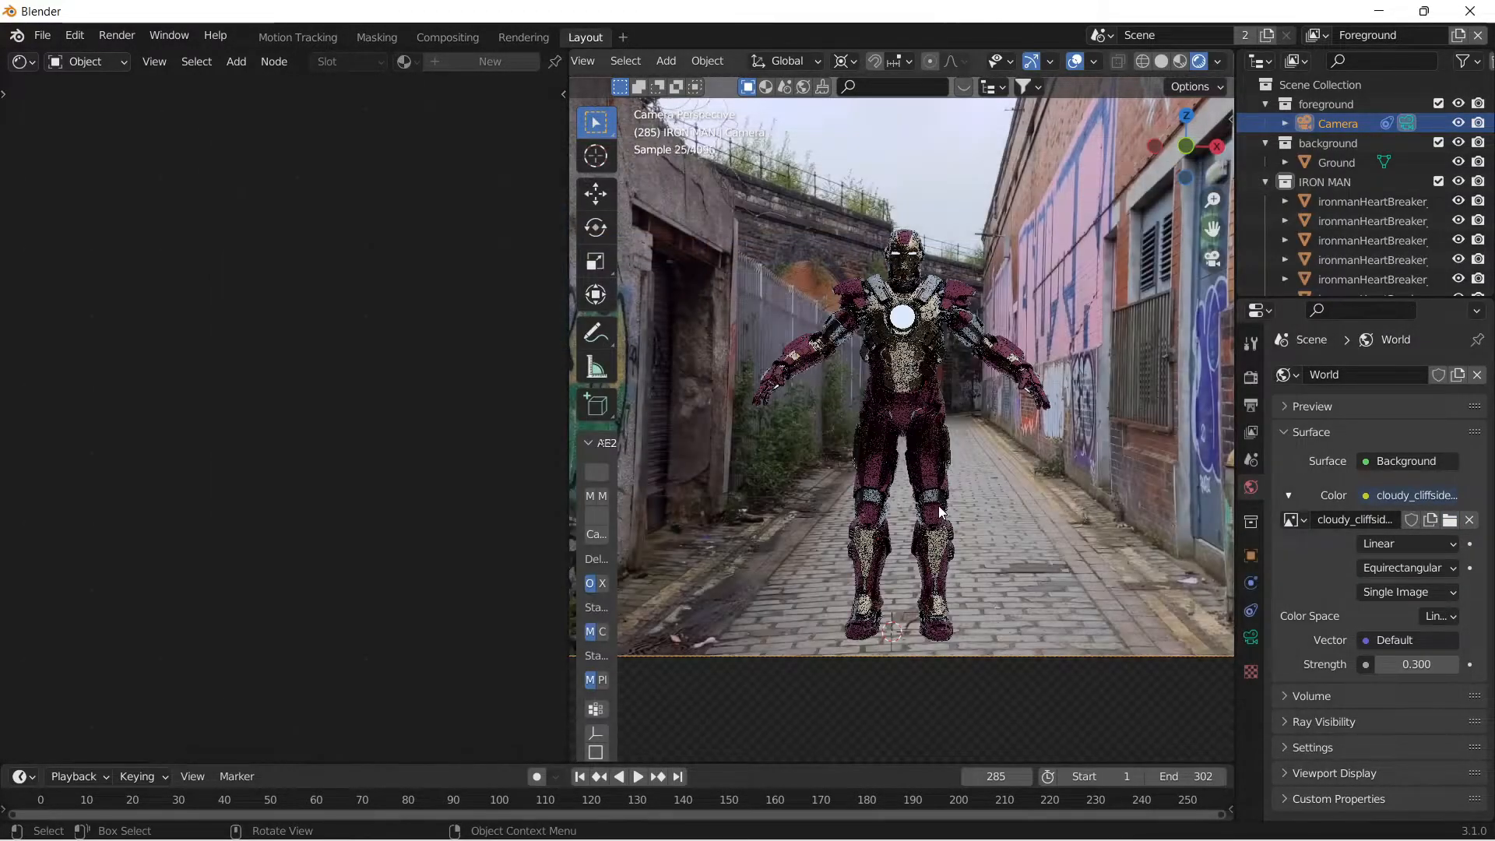
scroll(900, 231, down, 1)
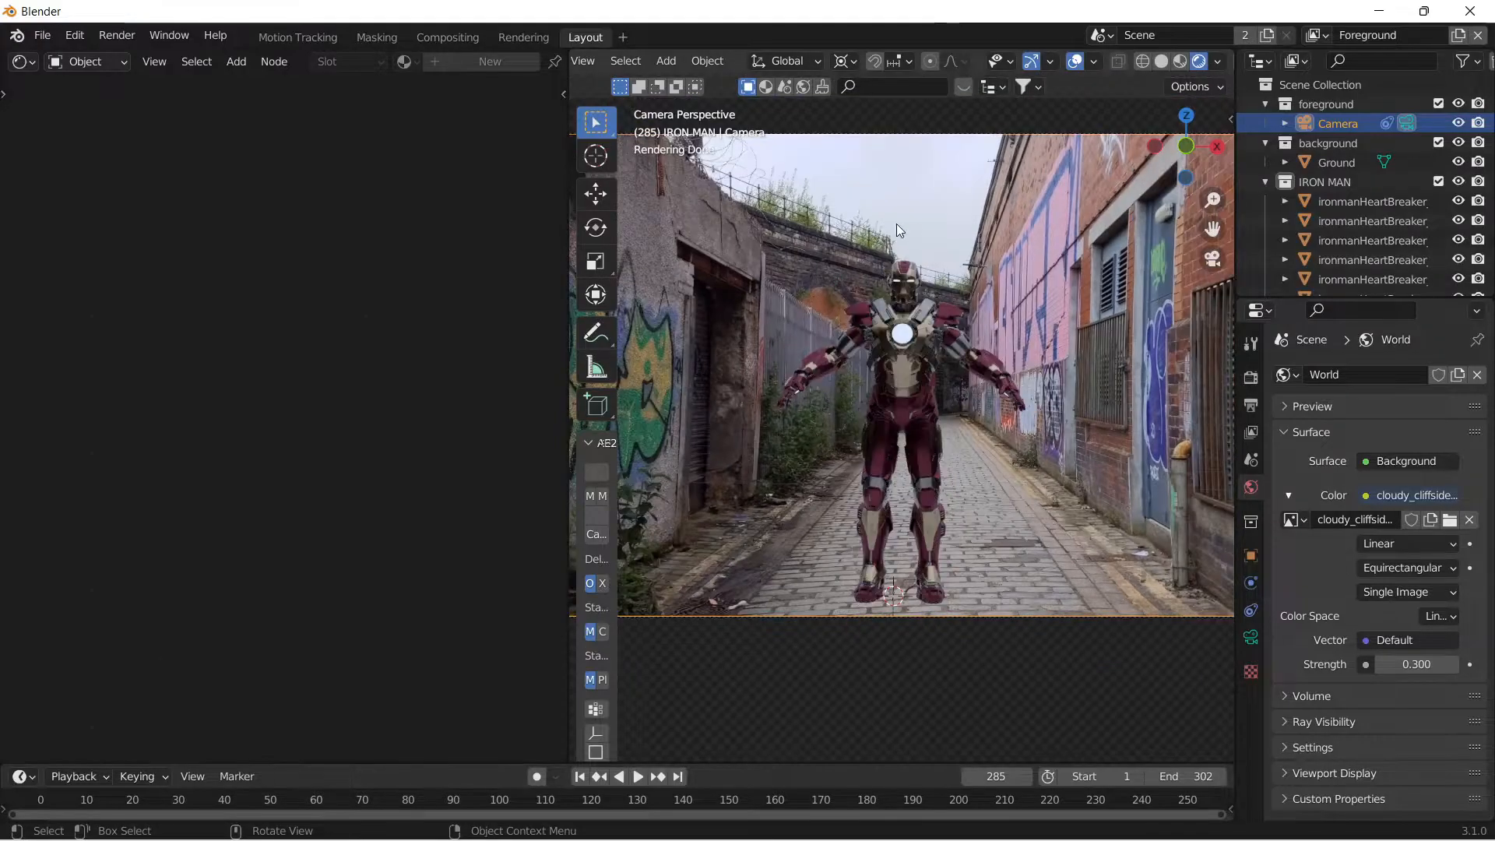
scroll(891, 230, down, 2)
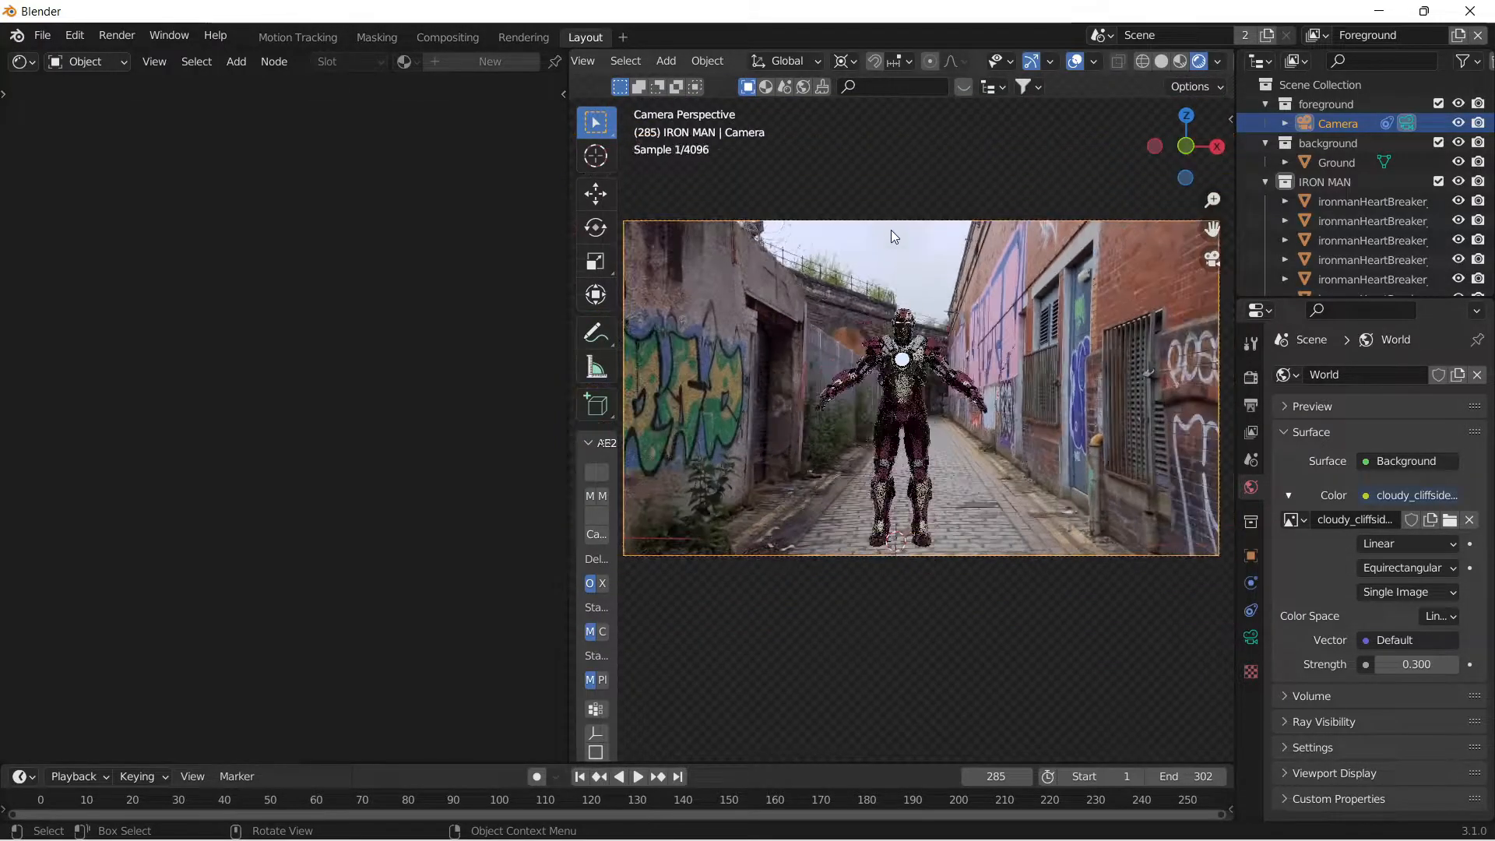
scroll(877, 285, up, 1)
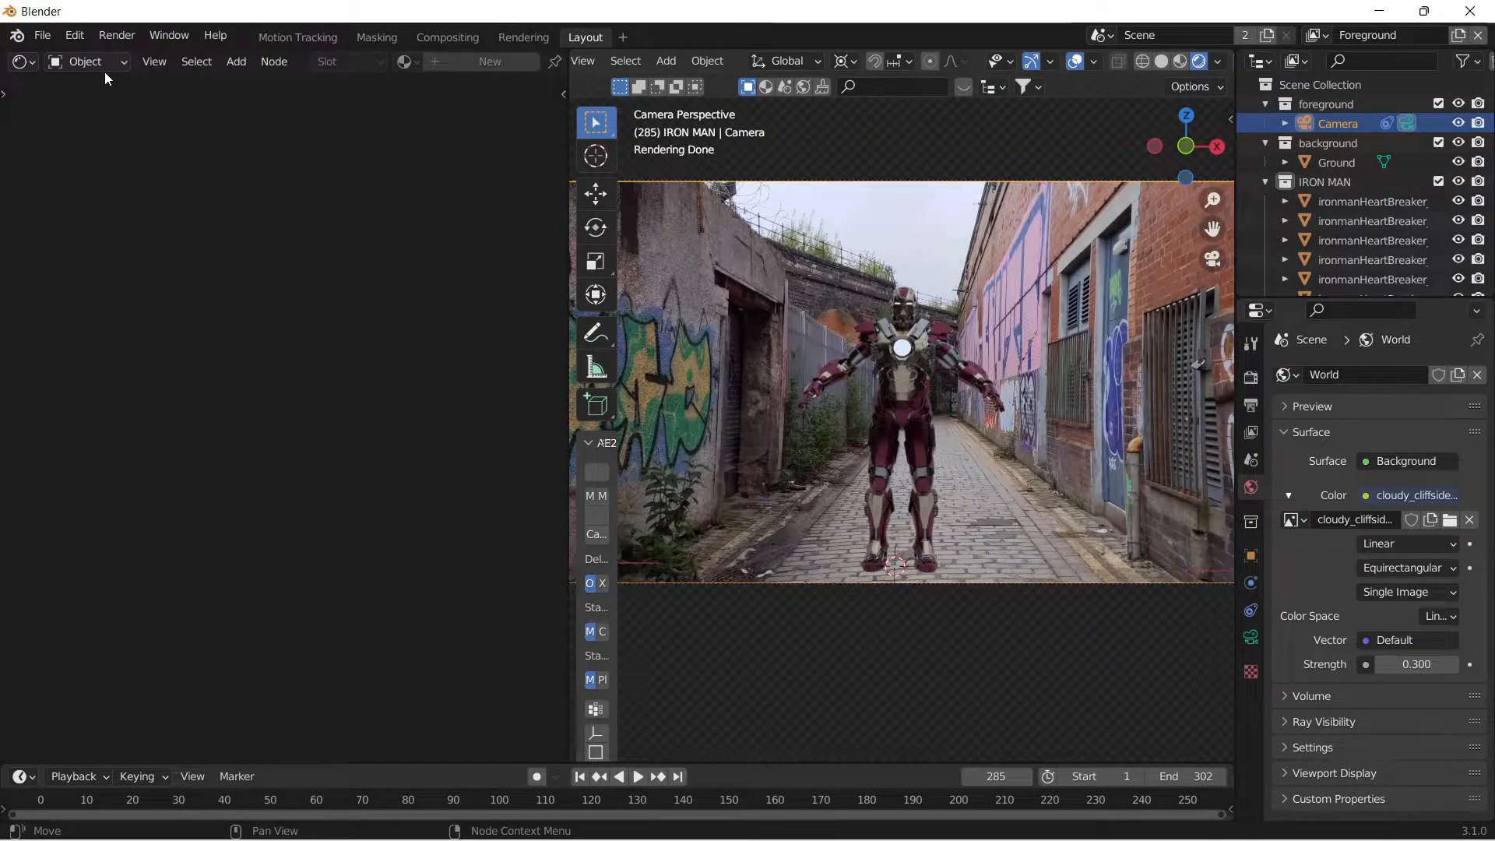
Show the World shader nodes in the Shader Editor.
click(101, 64)
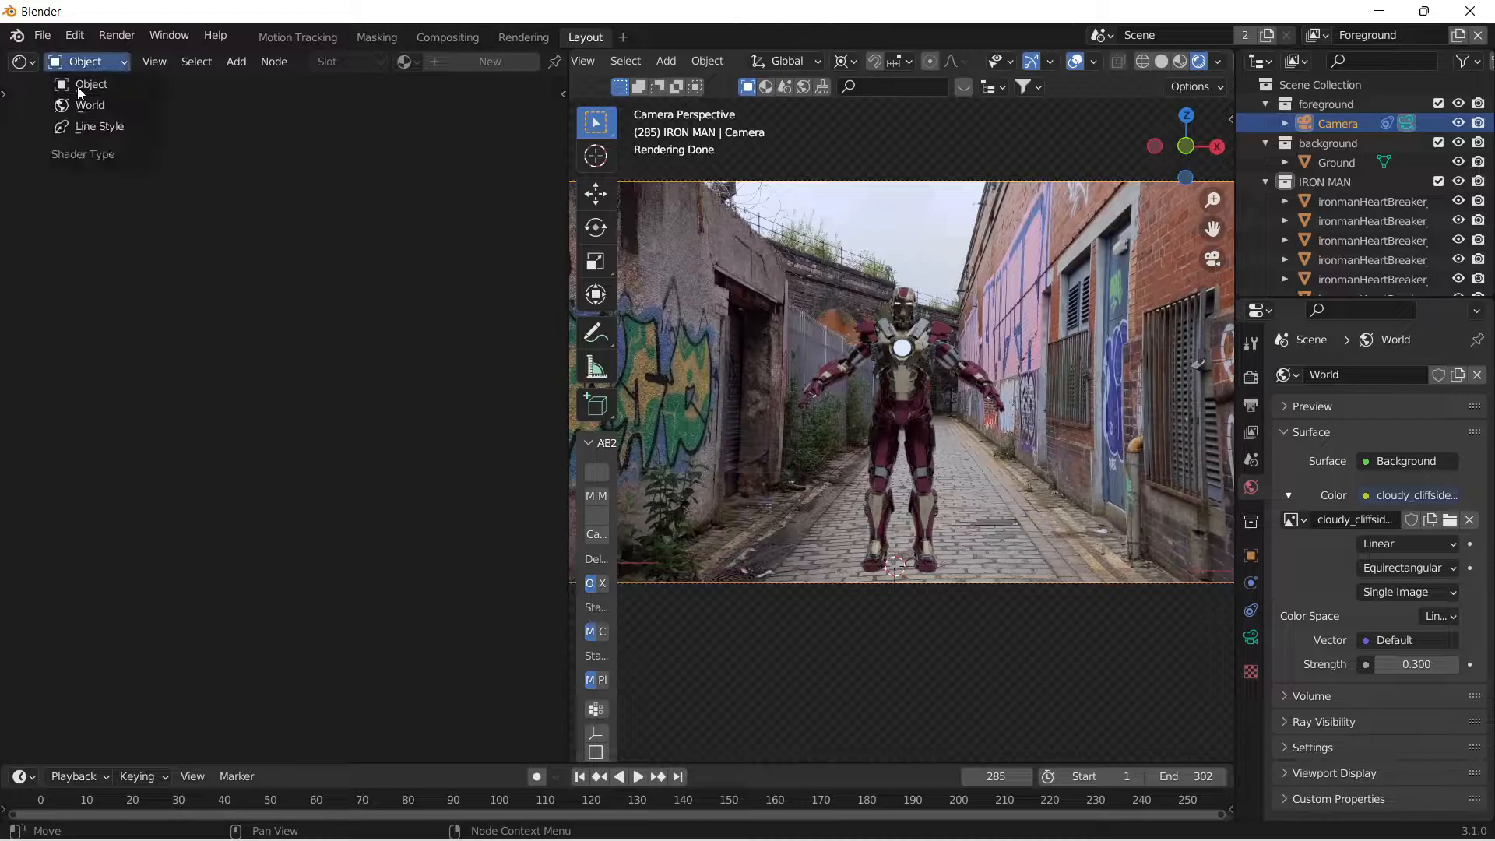
click(22, 61)
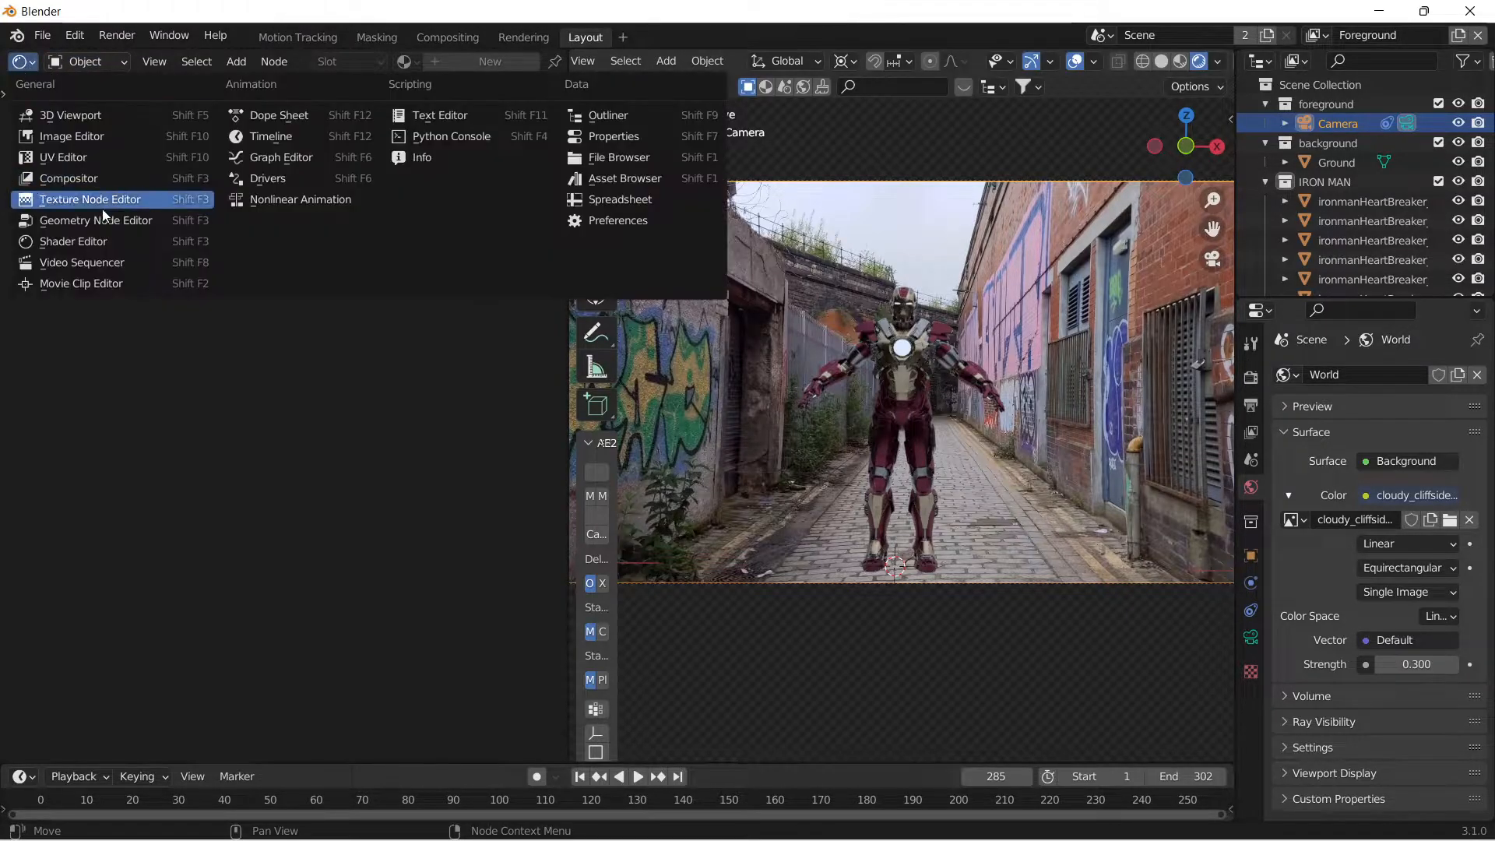
click(22, 61)
click(91, 251)
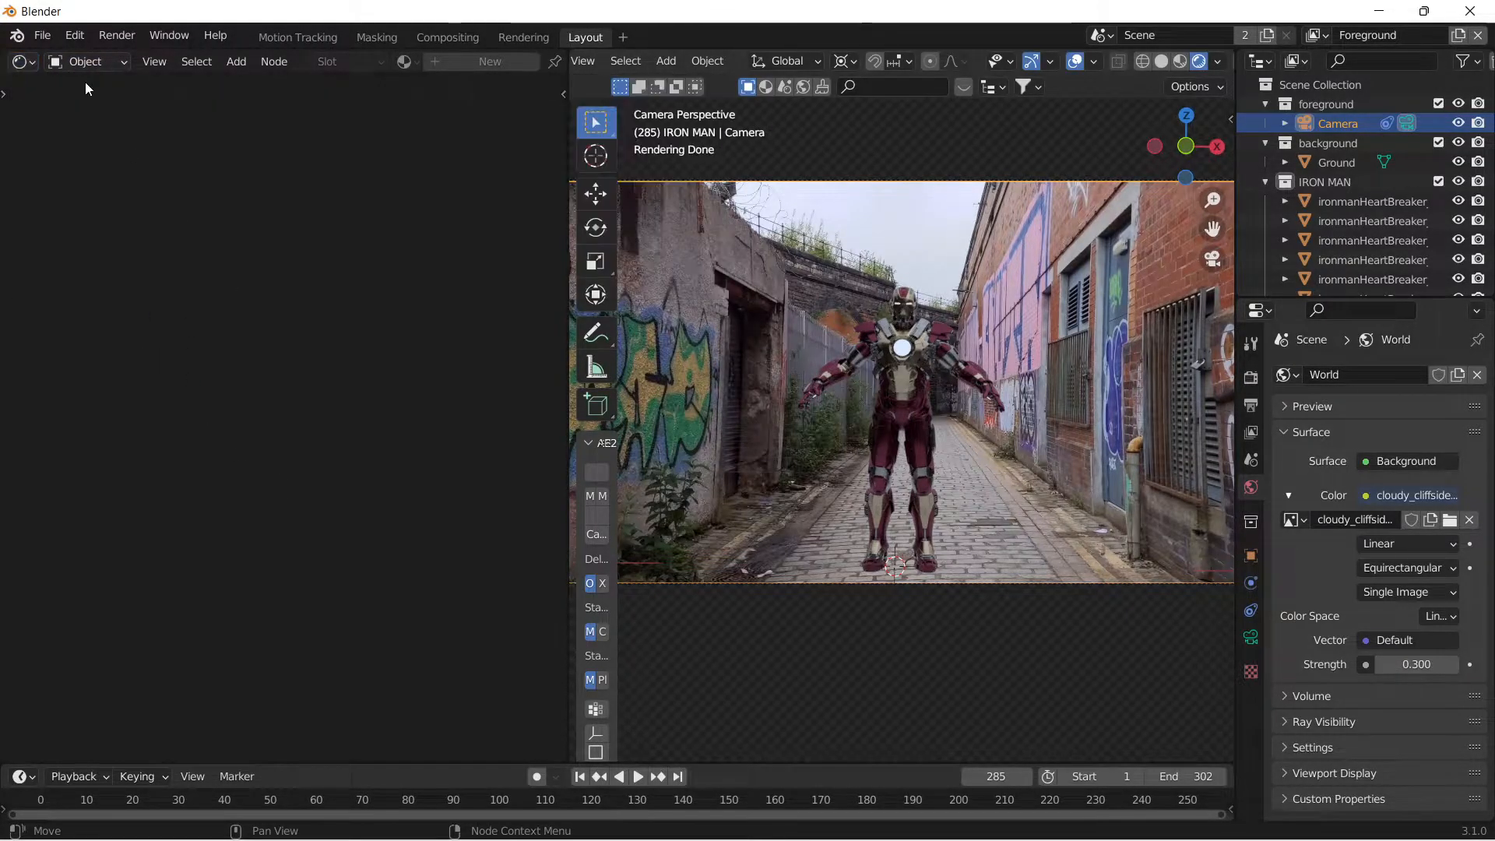
click(85, 61)
click(98, 106)
scroll(391, 358, up, 6)
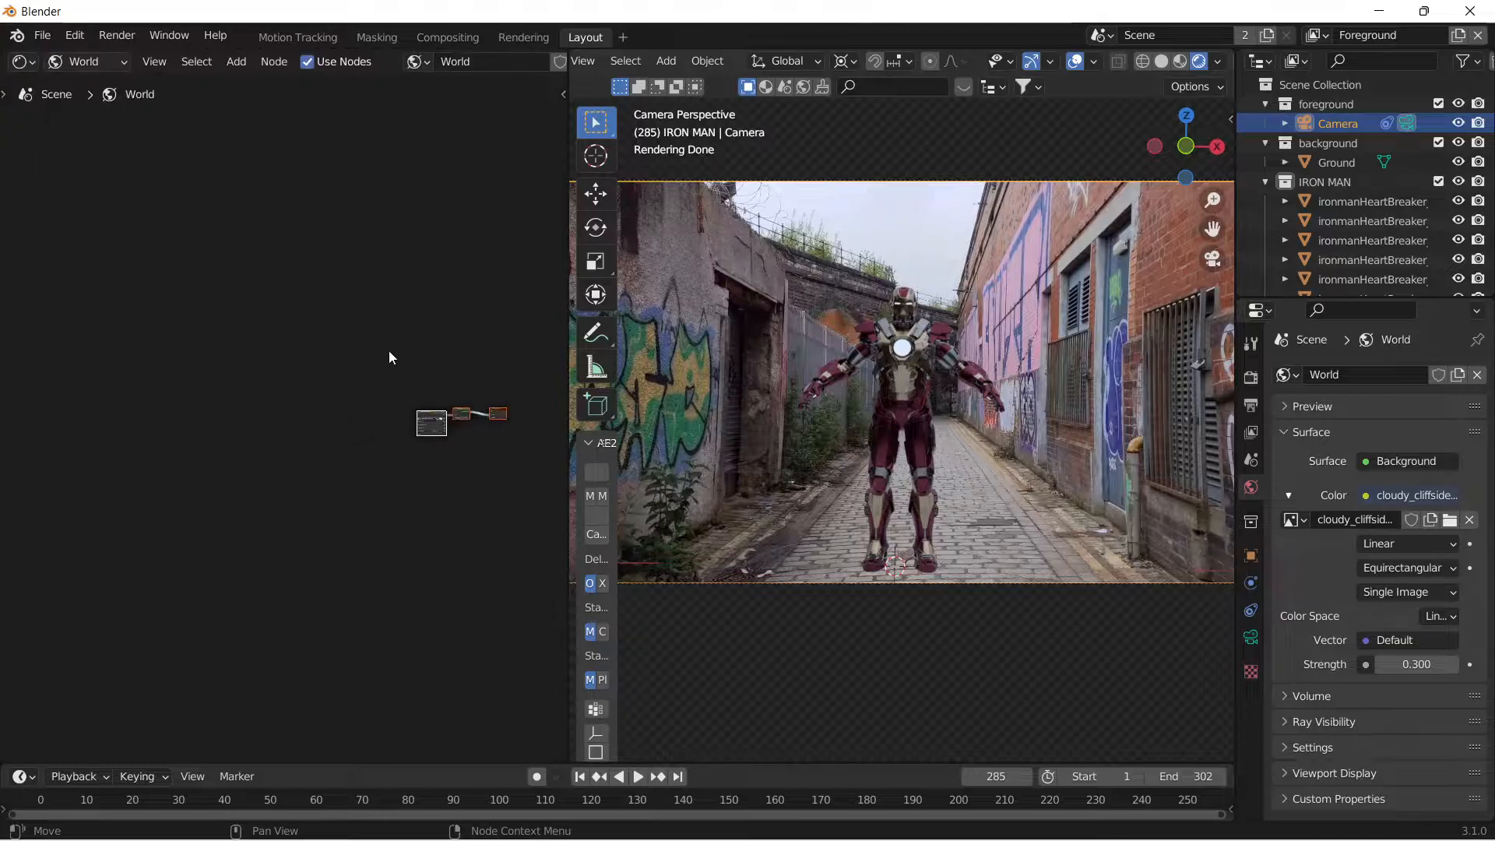
scroll(246, 377, up, 3)
Add a Node Wrangler texture setup to the cloudy_cliffside_road_1k.hdr environment node and set the Mapping Z rotation to 161°.
click(277, 397)
key(shift+w)
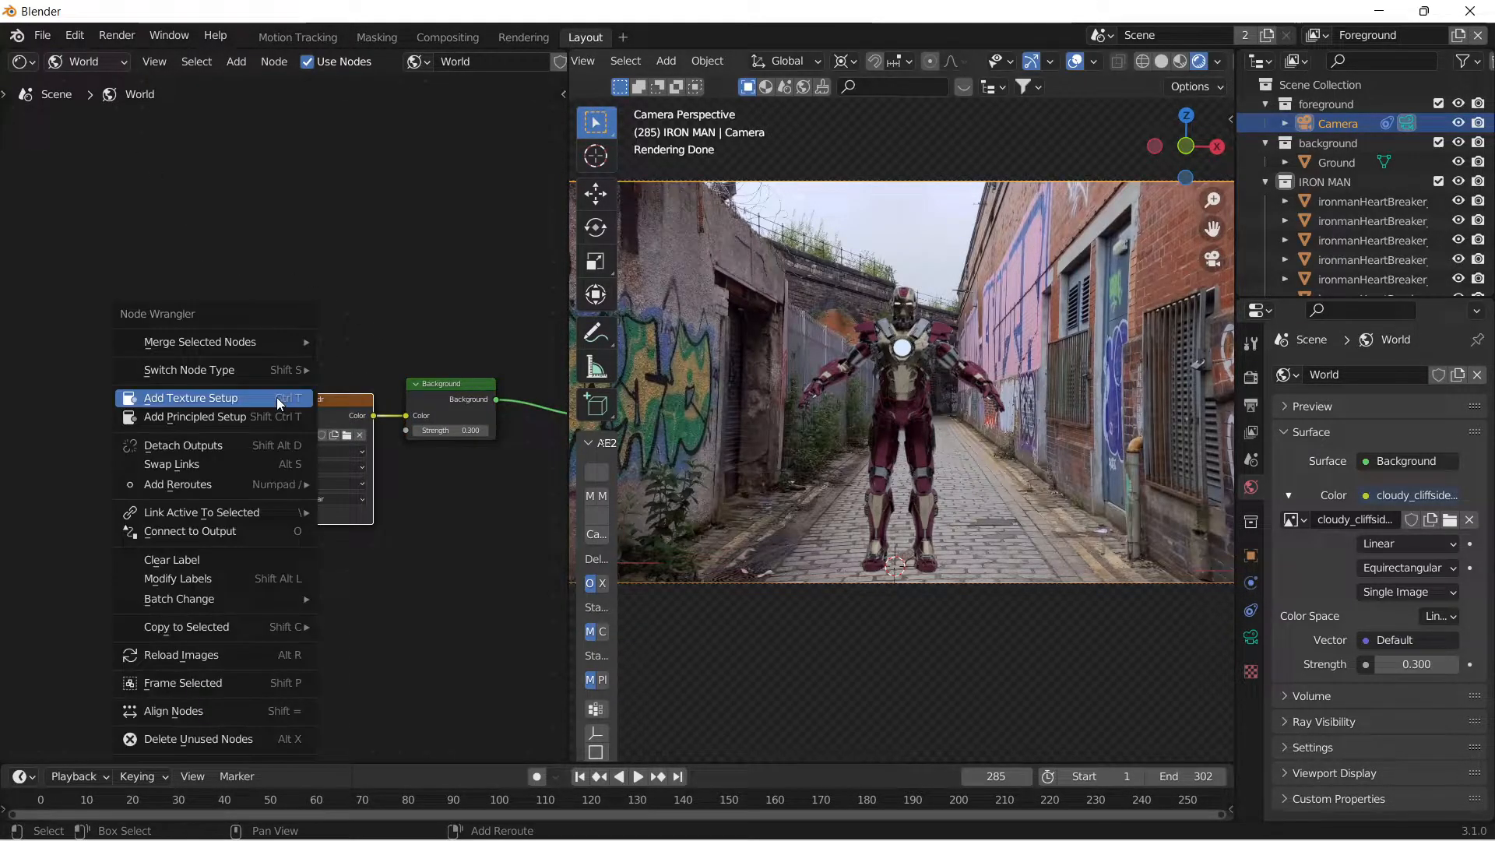
click(209, 400)
scroll(188, 444, up, 3)
drag(188, 444, 252, 444)
drag(439, 444, 815, 443)
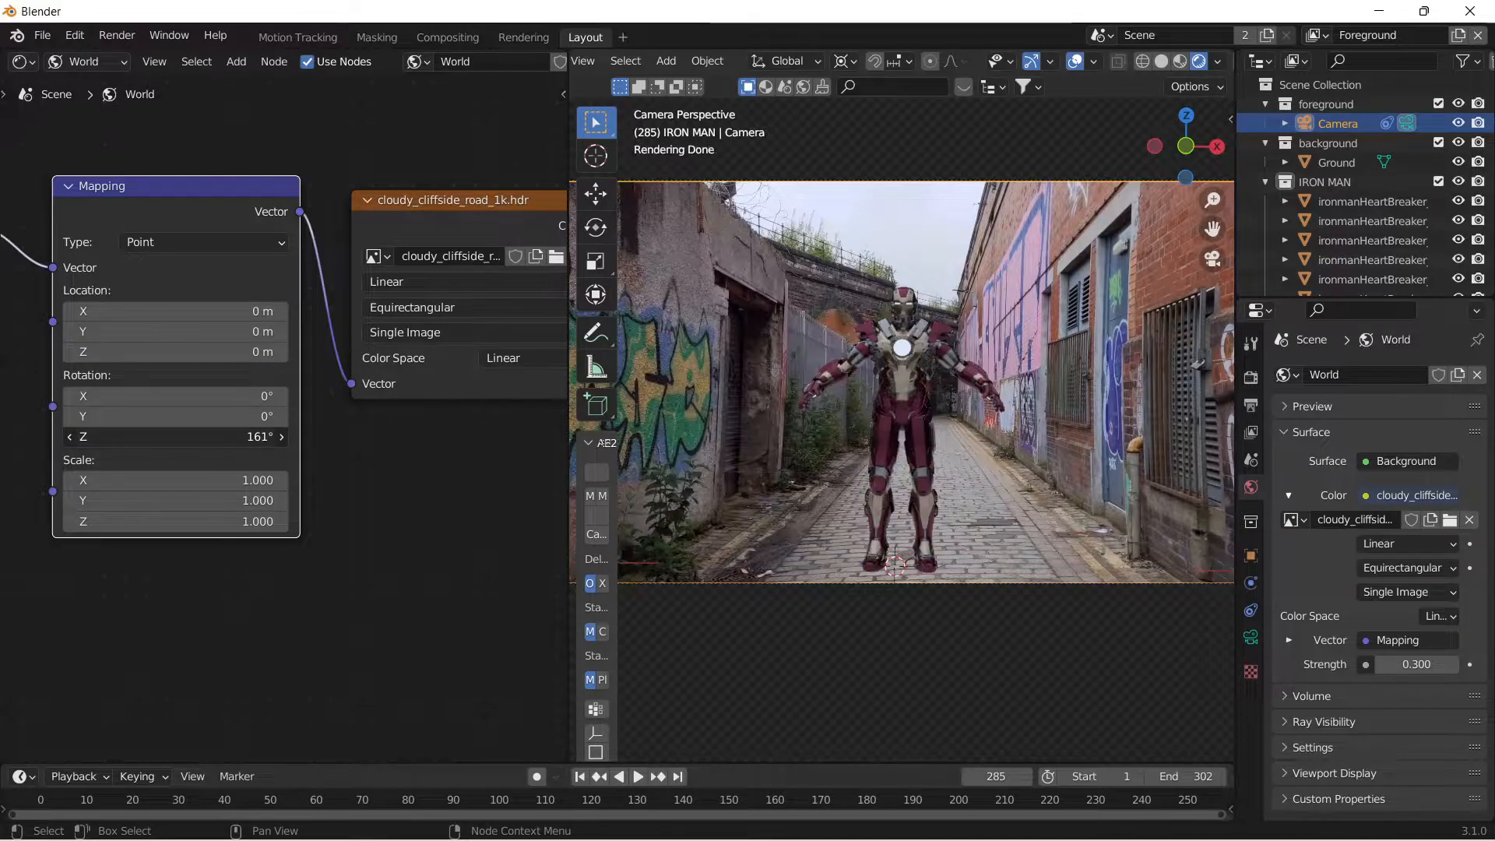
scroll(985, 308, up, 2)
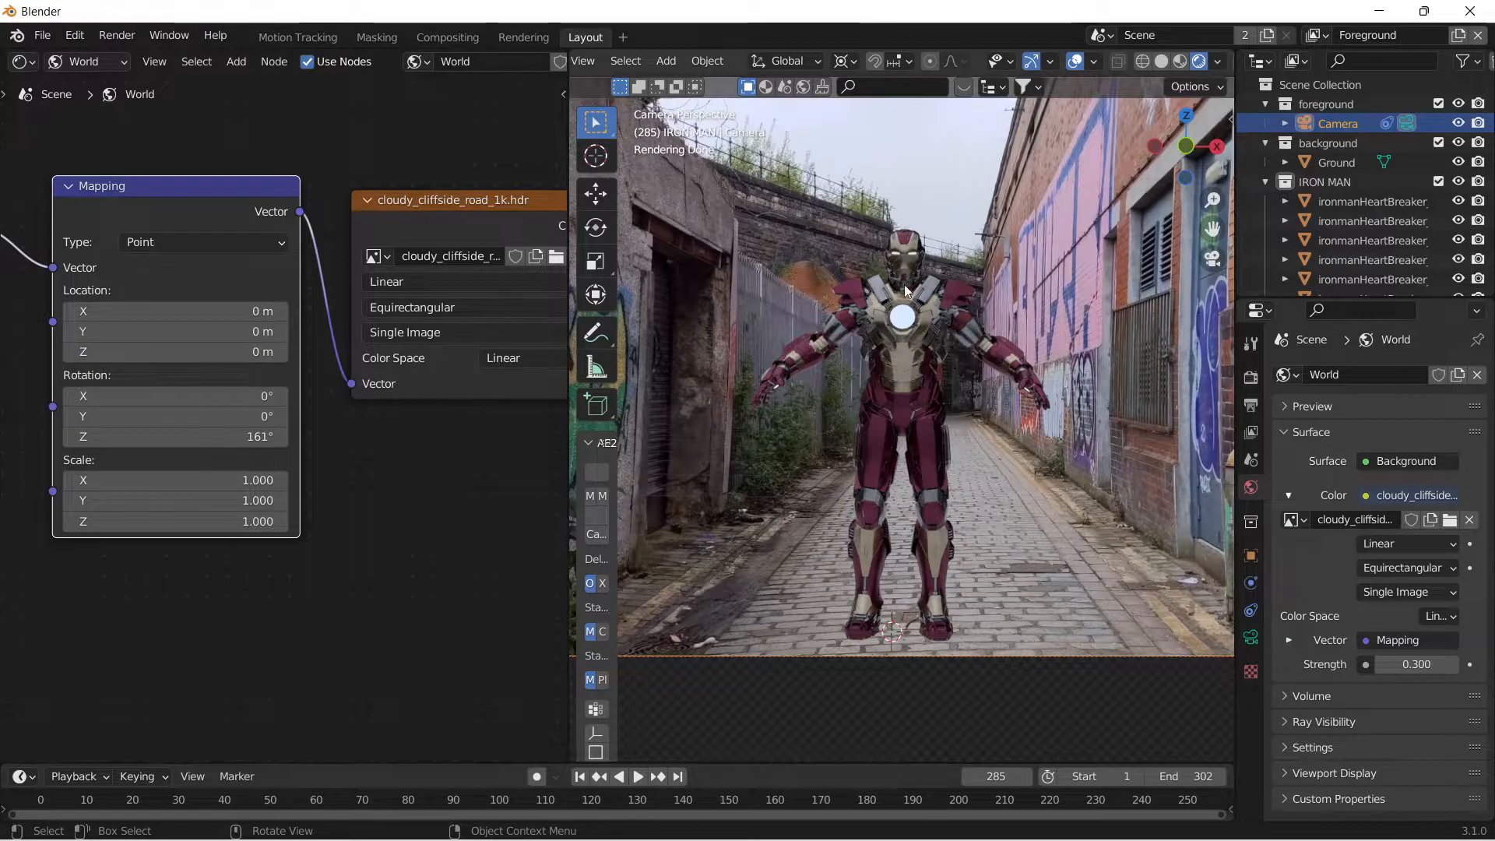
Try a world background strength of 0.4, and return it to 0.3.
click(1434, 667)
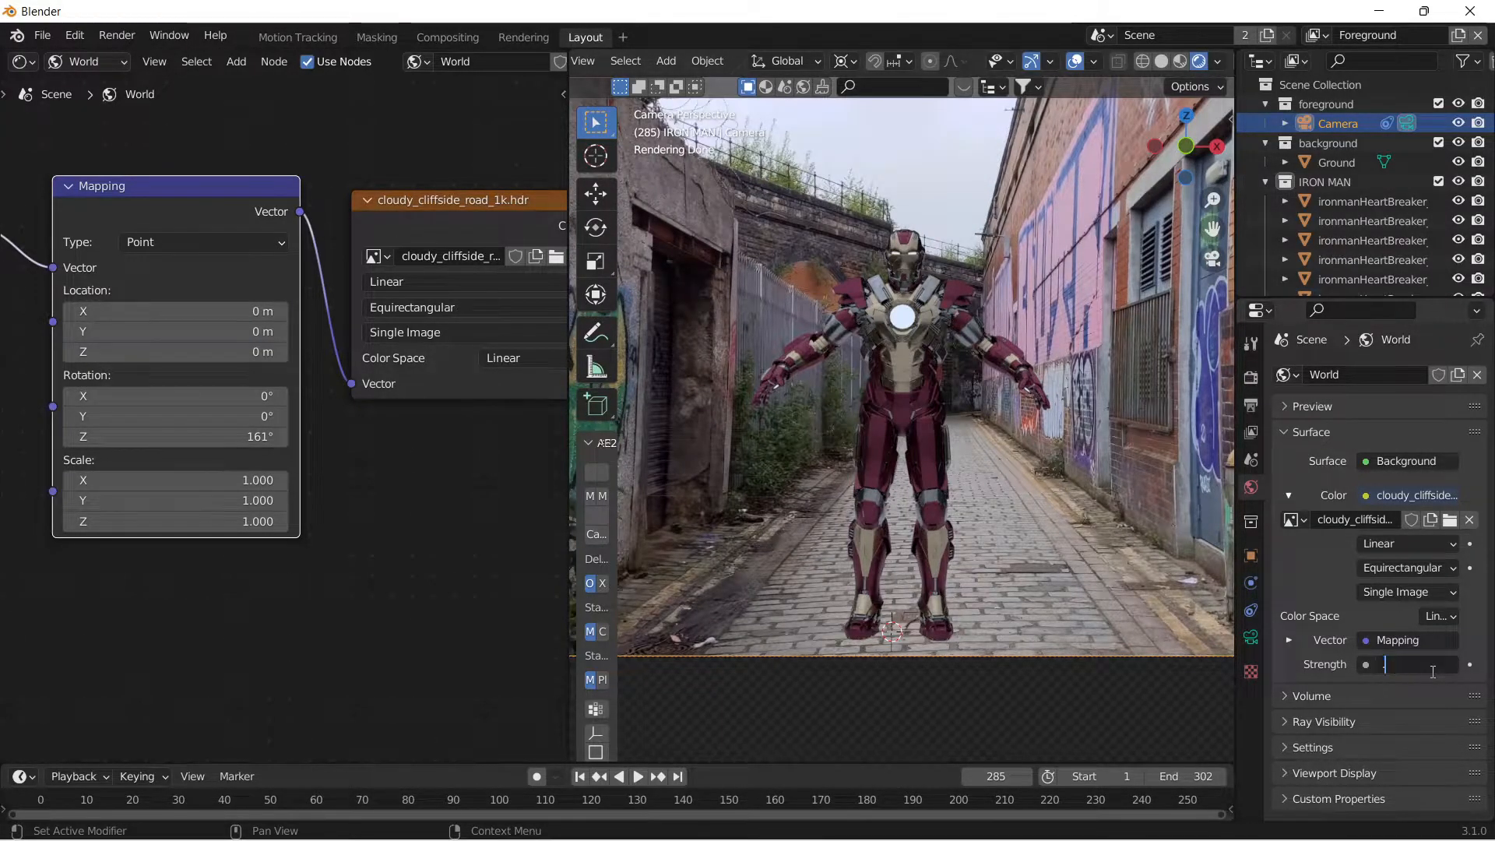
text(0.5)
key(Return)
mouse_move(1432, 670)
mouse_down()
mouse_move(1416, 670)
mouse_move(1431, 669)
mouse_up()
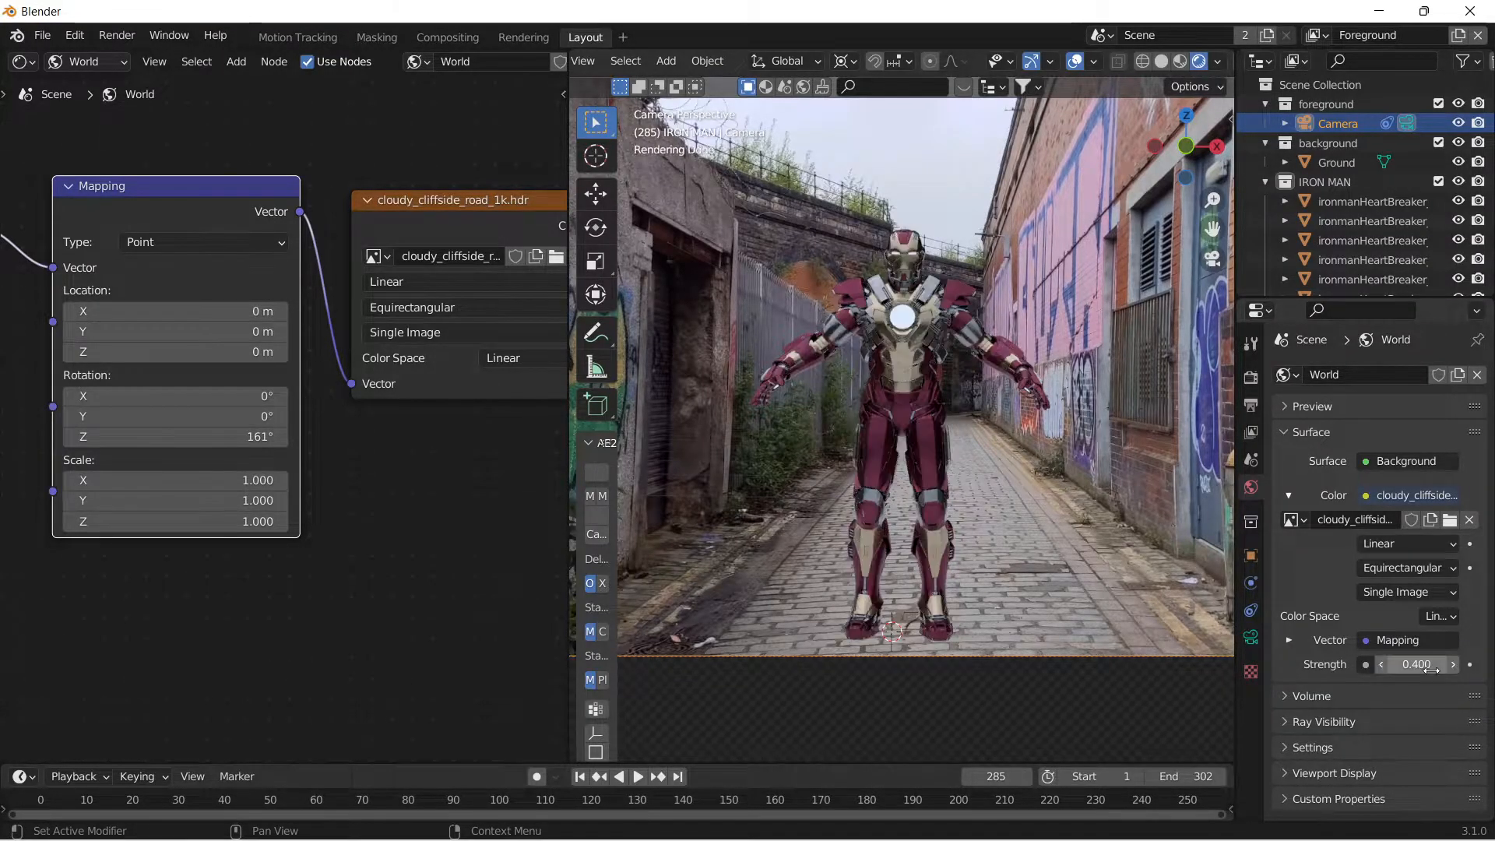
scroll(1044, 662, down, 1)
click(909, 639)
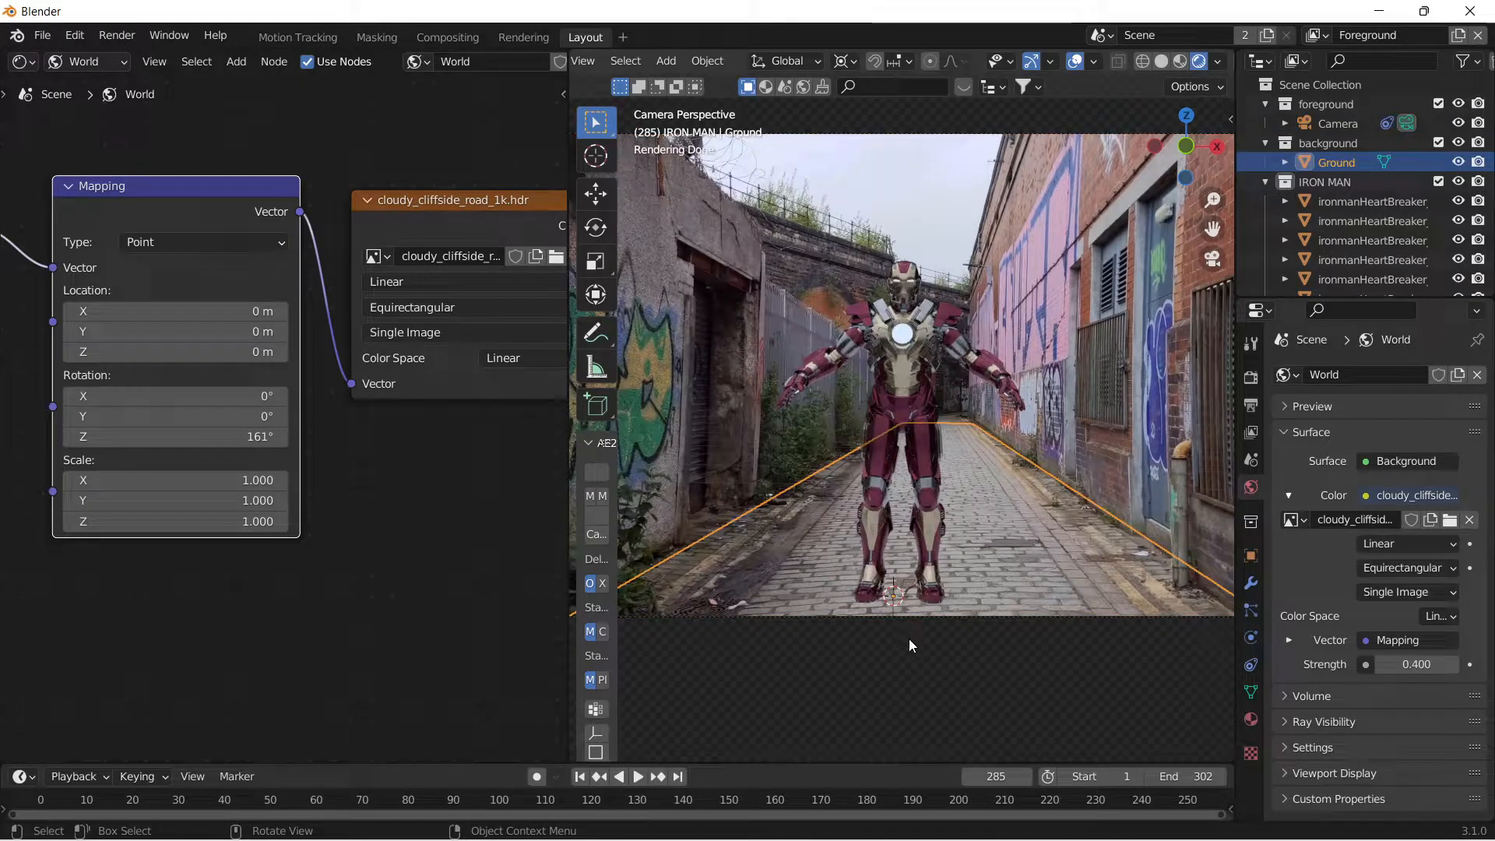
click(918, 133)
scroll(918, 134, down, 1)
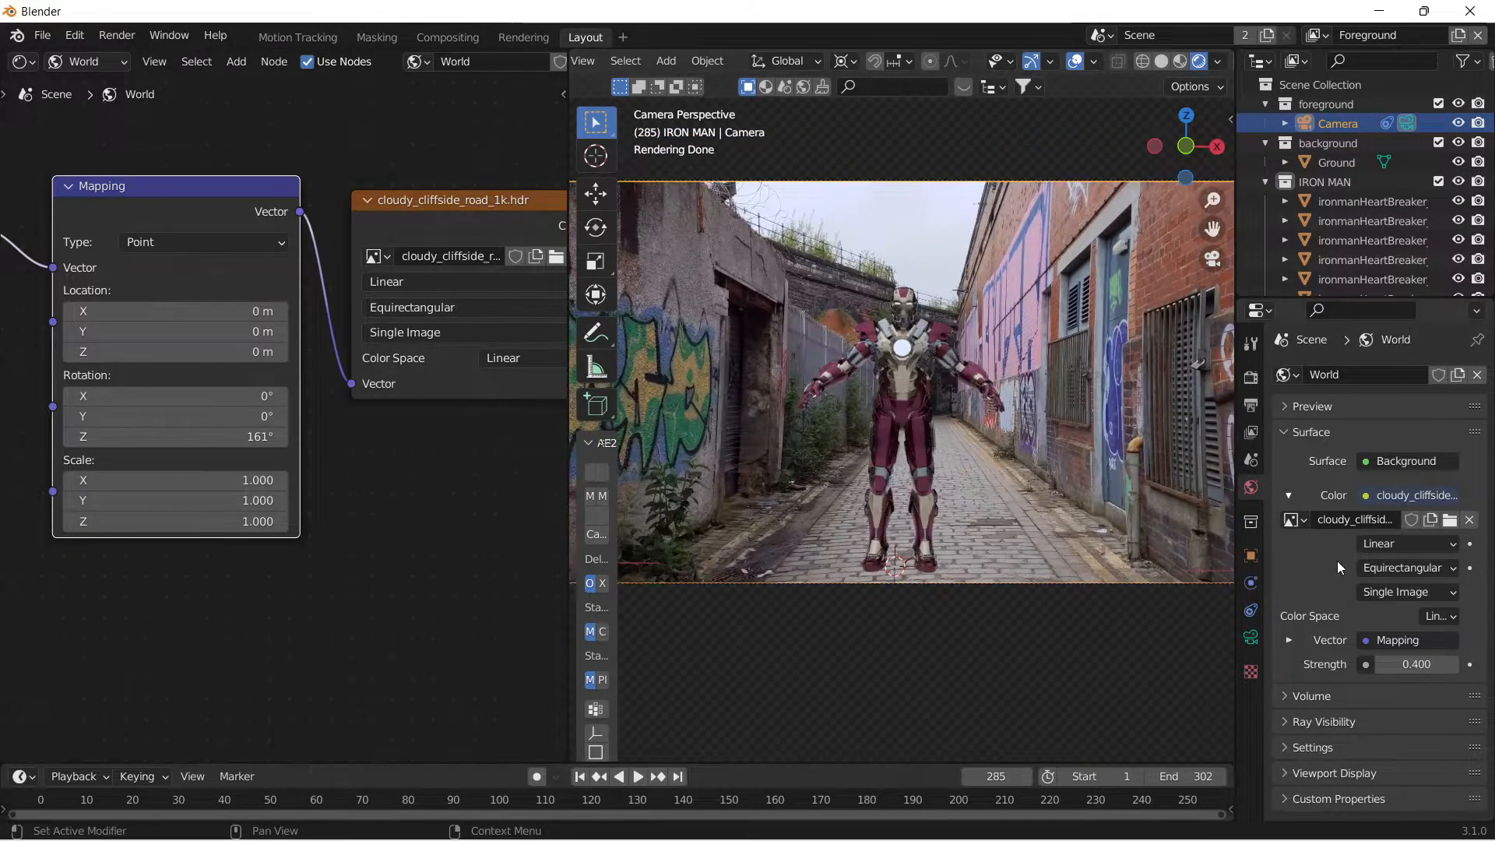
click(1422, 664)
text(0.3)
key(Return)
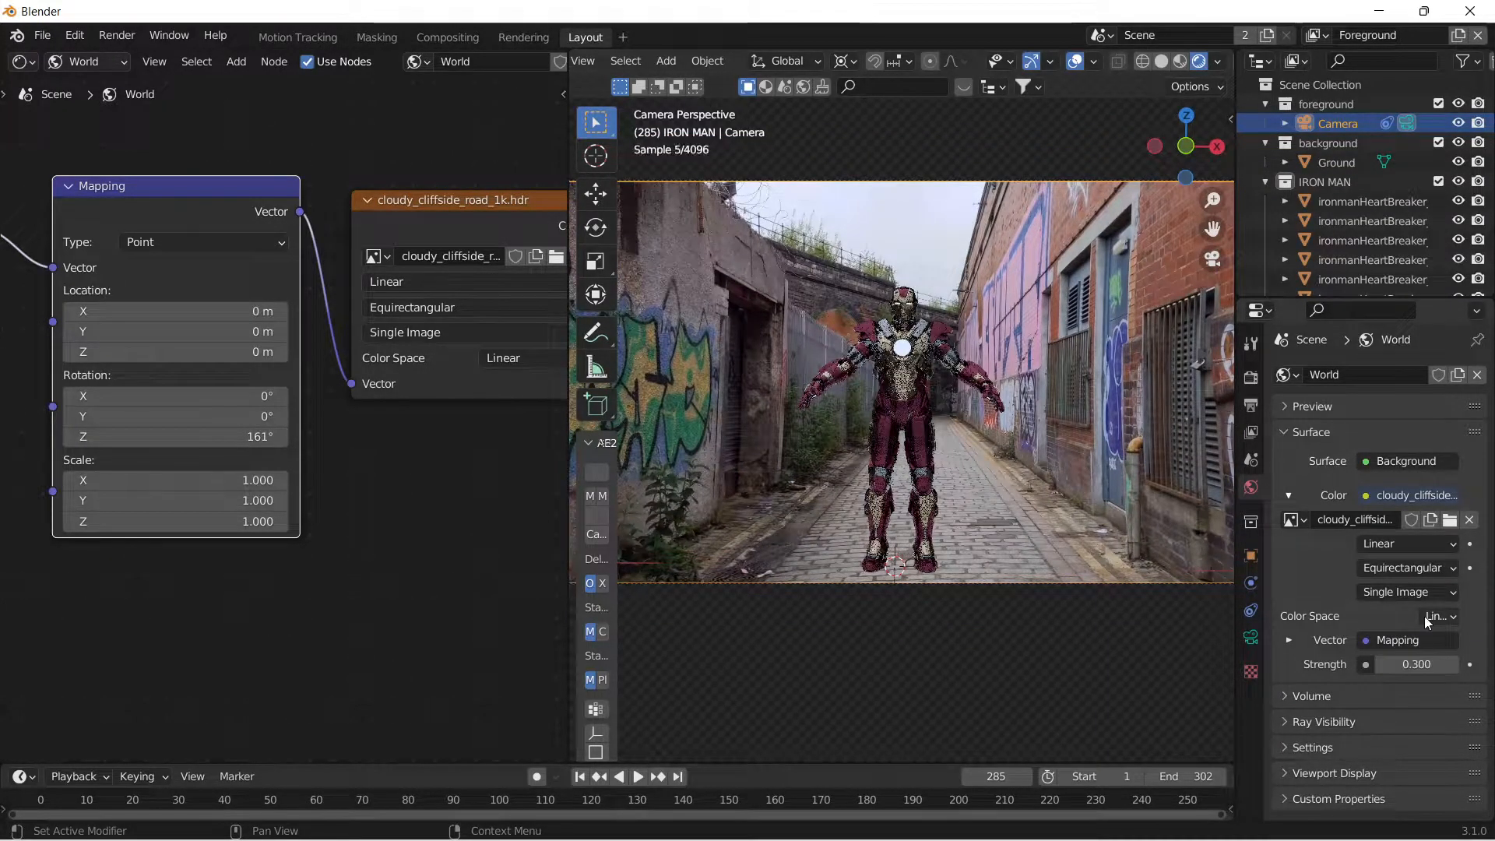
Rotate the environment to 199° on the Mapping node's Z axis and set the world background strength to 0.4.
scroll(1068, 457, up, 1)
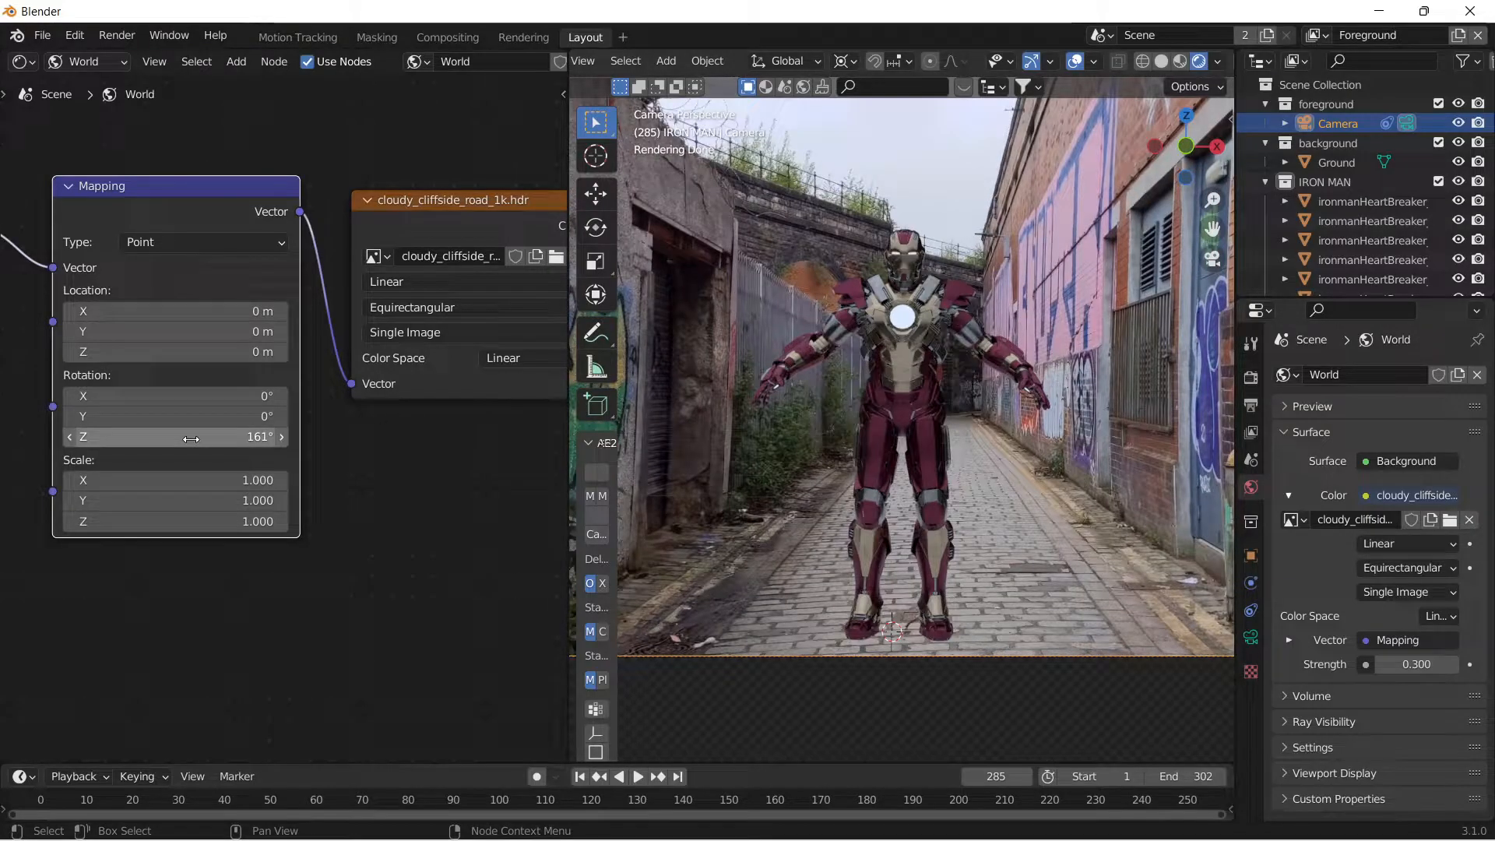
mouse_move(191, 439)
mouse_down()
mouse_move(247, 437)
mouse_move(189, 436)
mouse_up()
click(1411, 663)
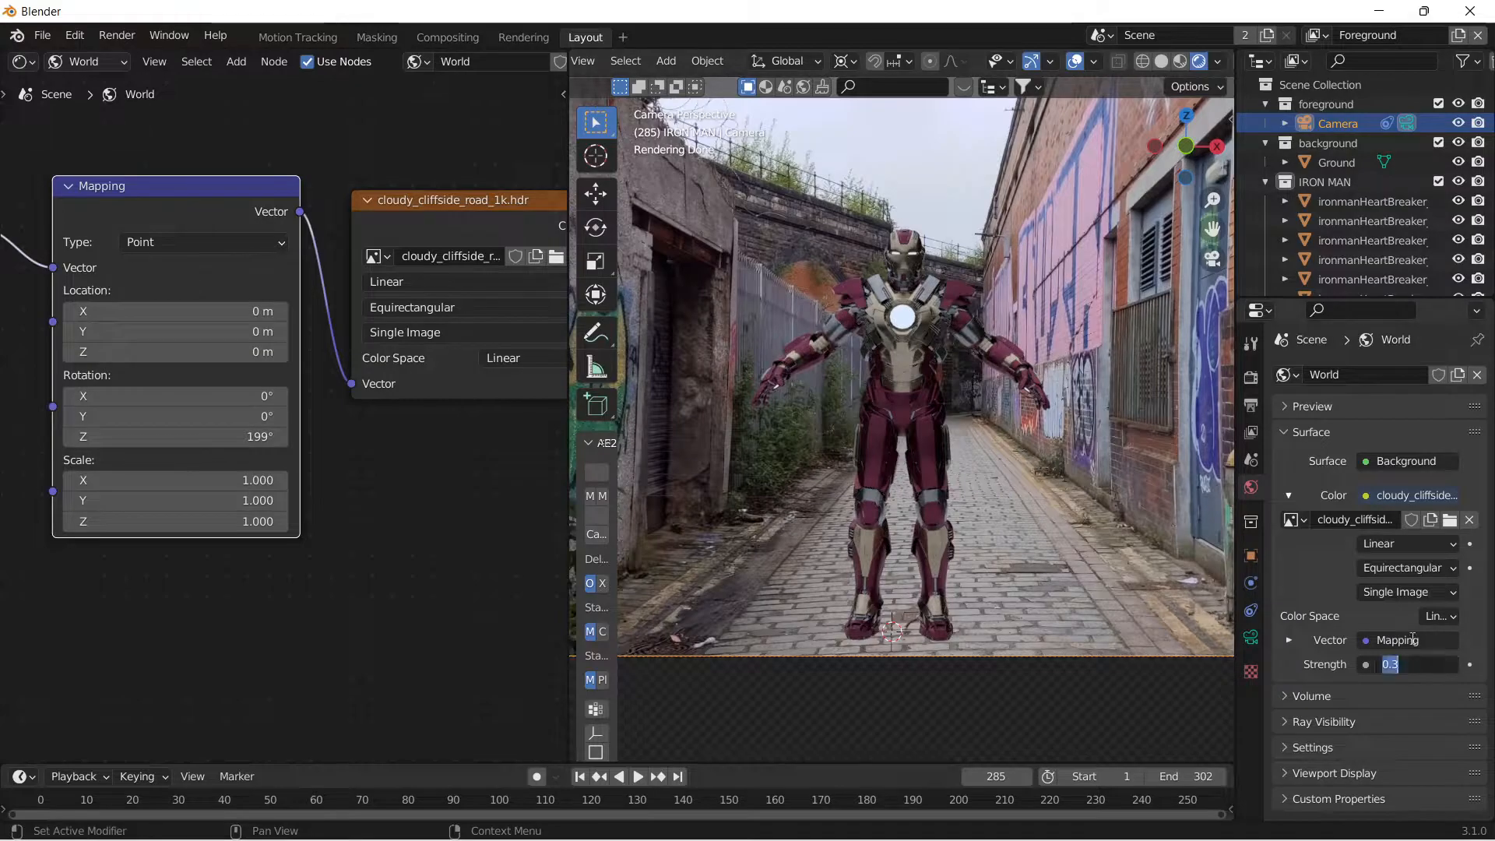
text(0.4)
key(Return)
click(1001, 728)
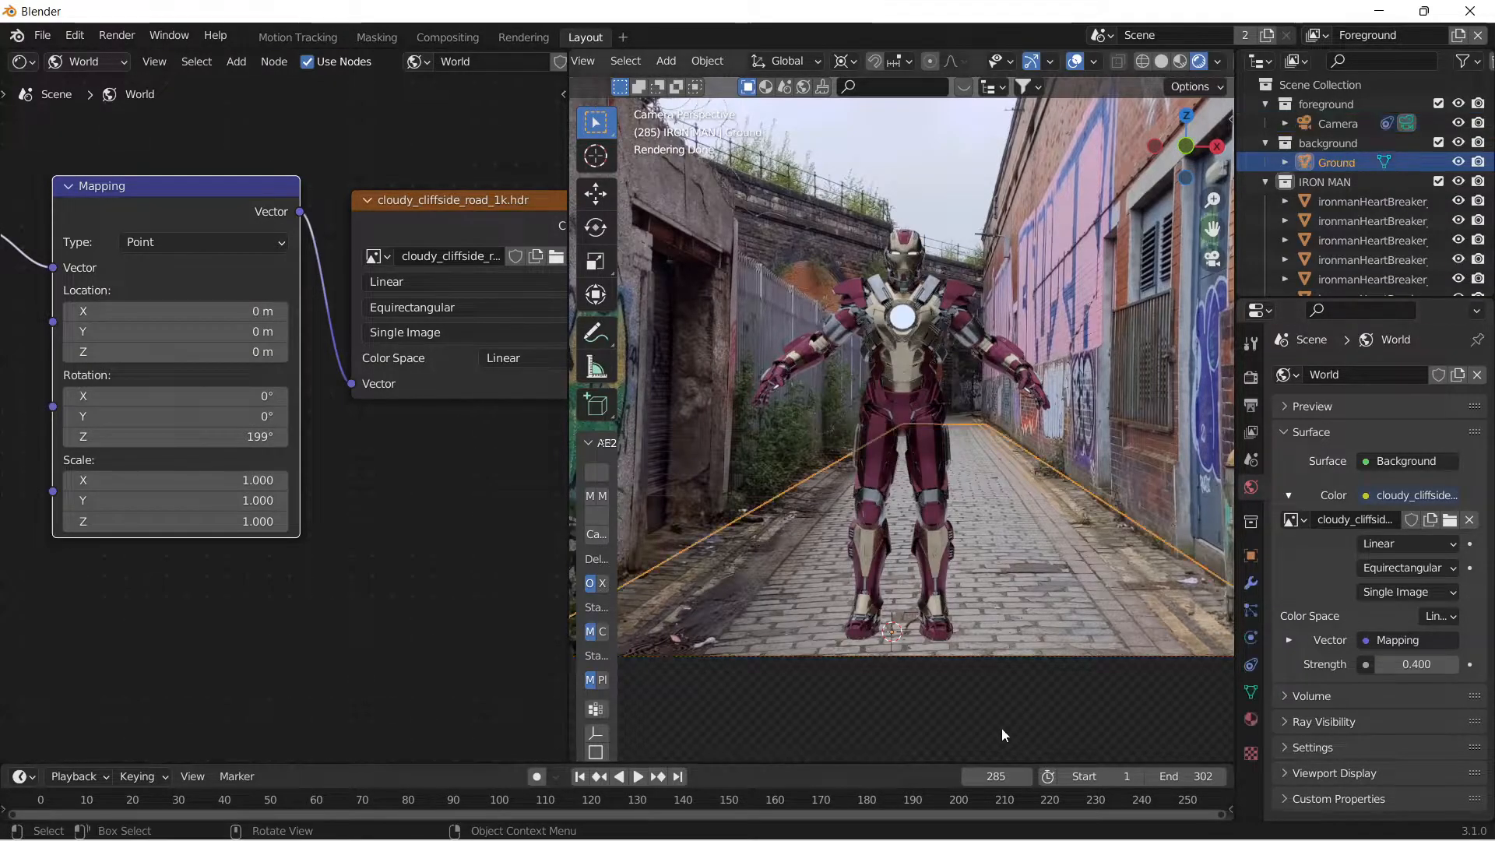
scroll(935, 205, down, 2)
click(924, 170)
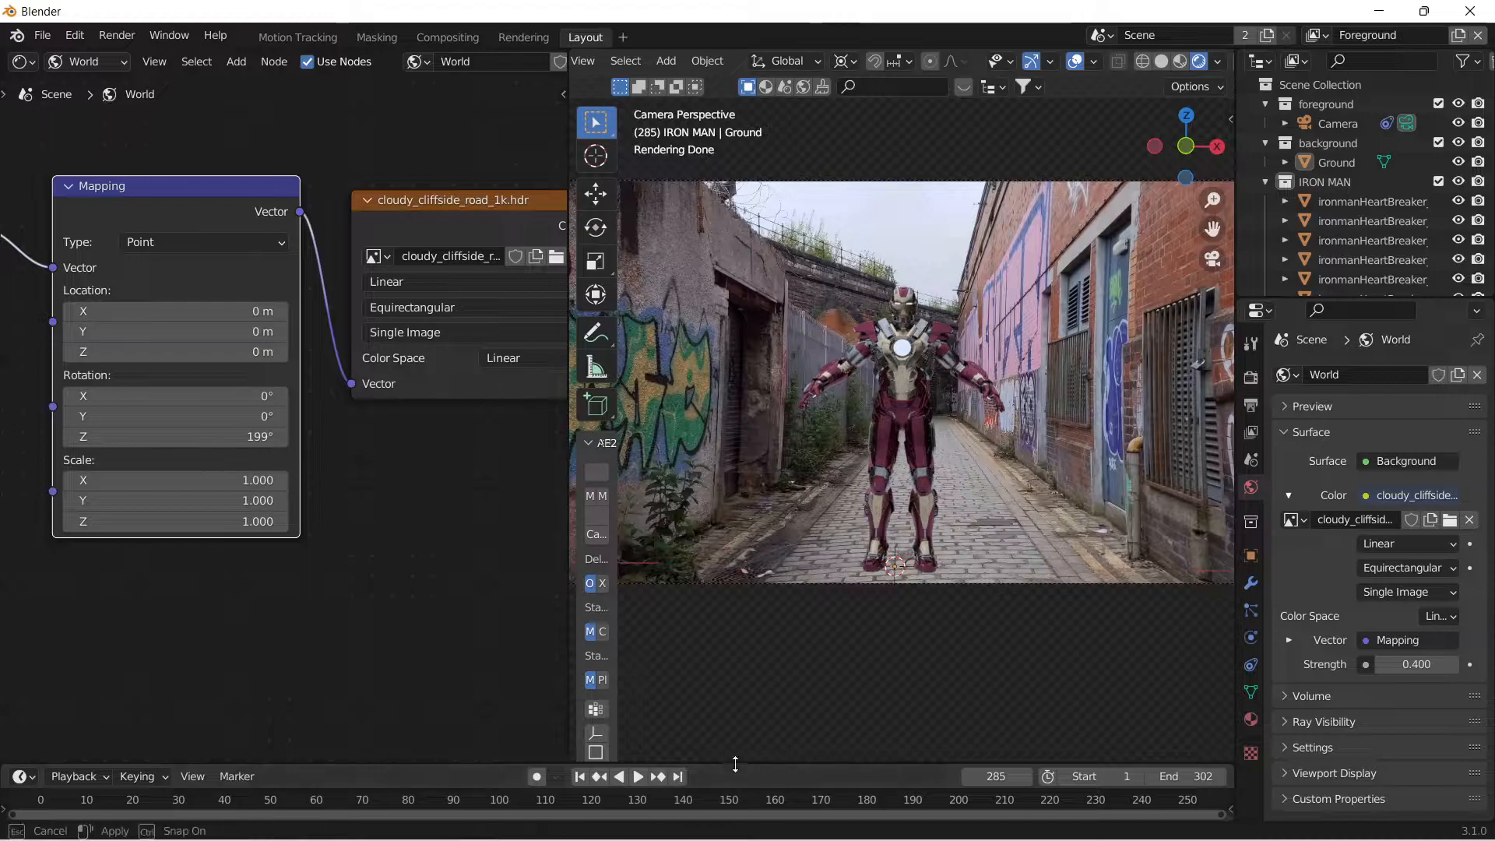
Enlarge the timeline area and move the playhead to frame 295.
drag(732, 766, 857, 634)
scroll(932, 676, down, 5)
middle_drag(966, 705, 846, 705)
drag(989, 675, 1021, 698)
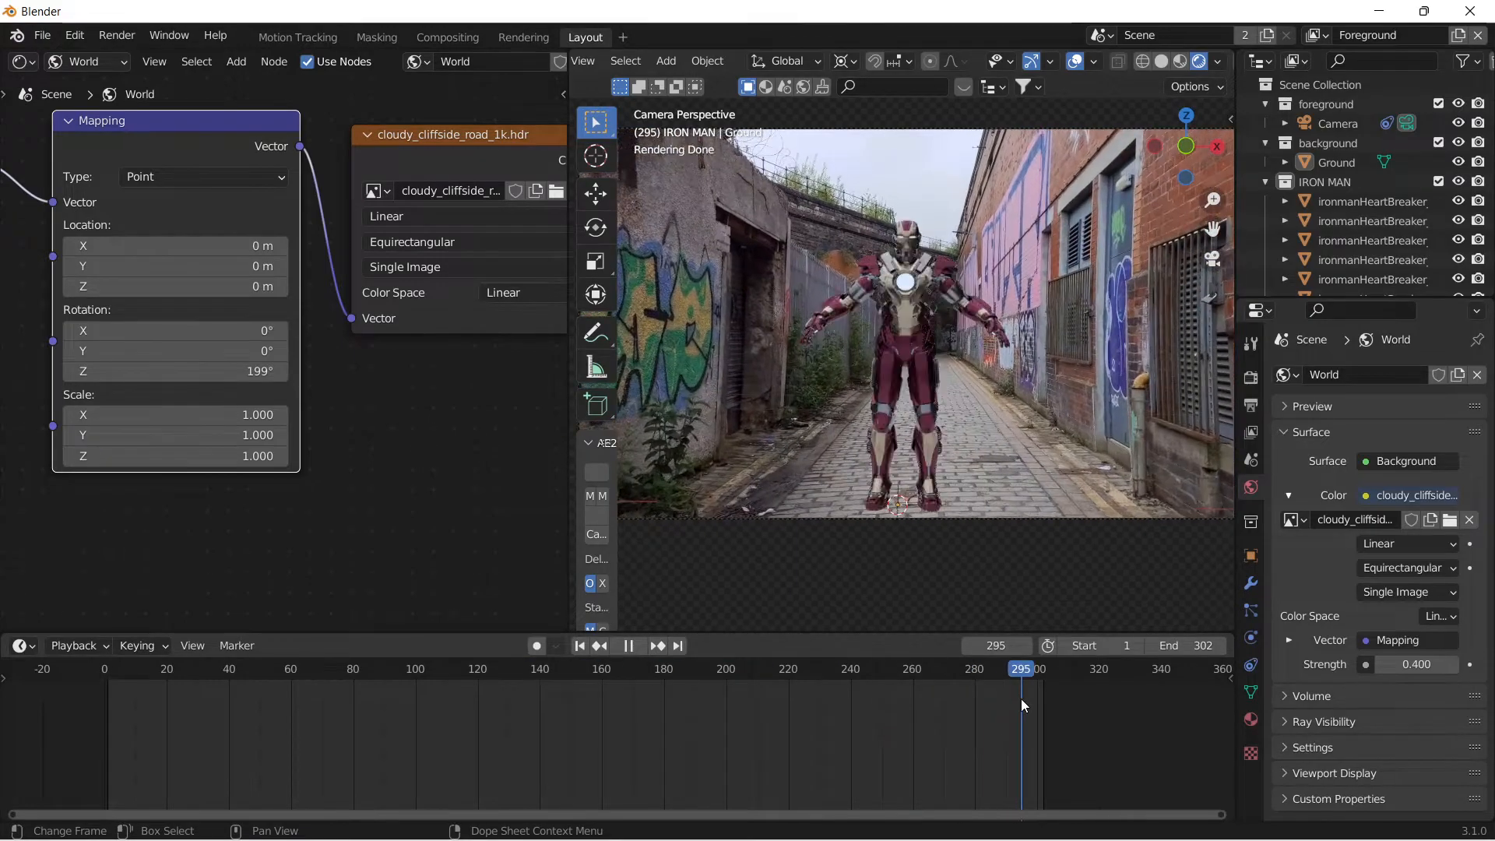
Examine how the rendered Iron Man sits on the alley ground in camera view at frames 295 and 287.
scroll(880, 375, up, 3)
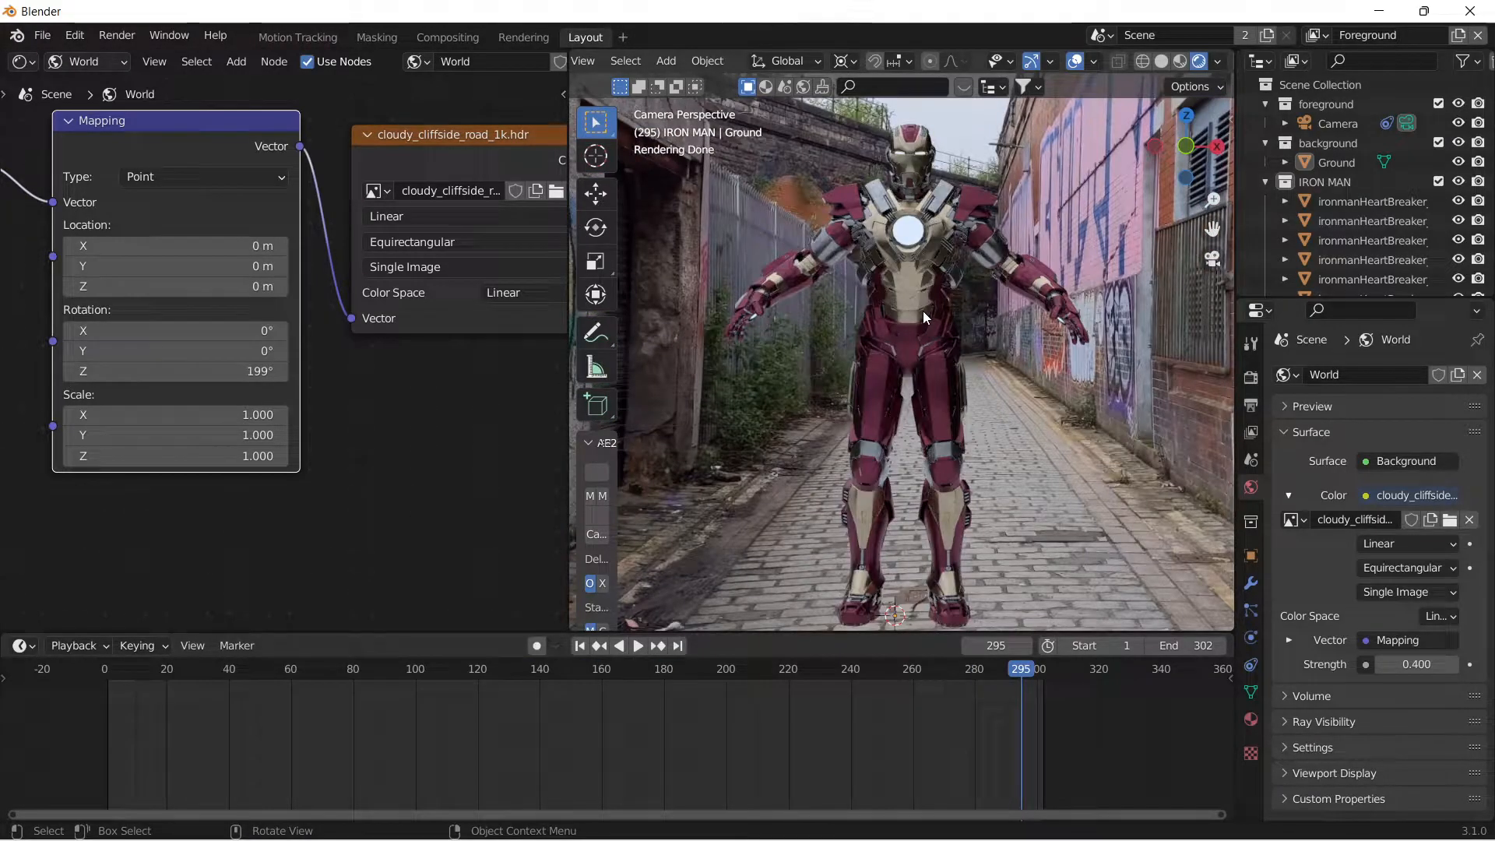
scroll(910, 296, down, 1)
click(944, 476)
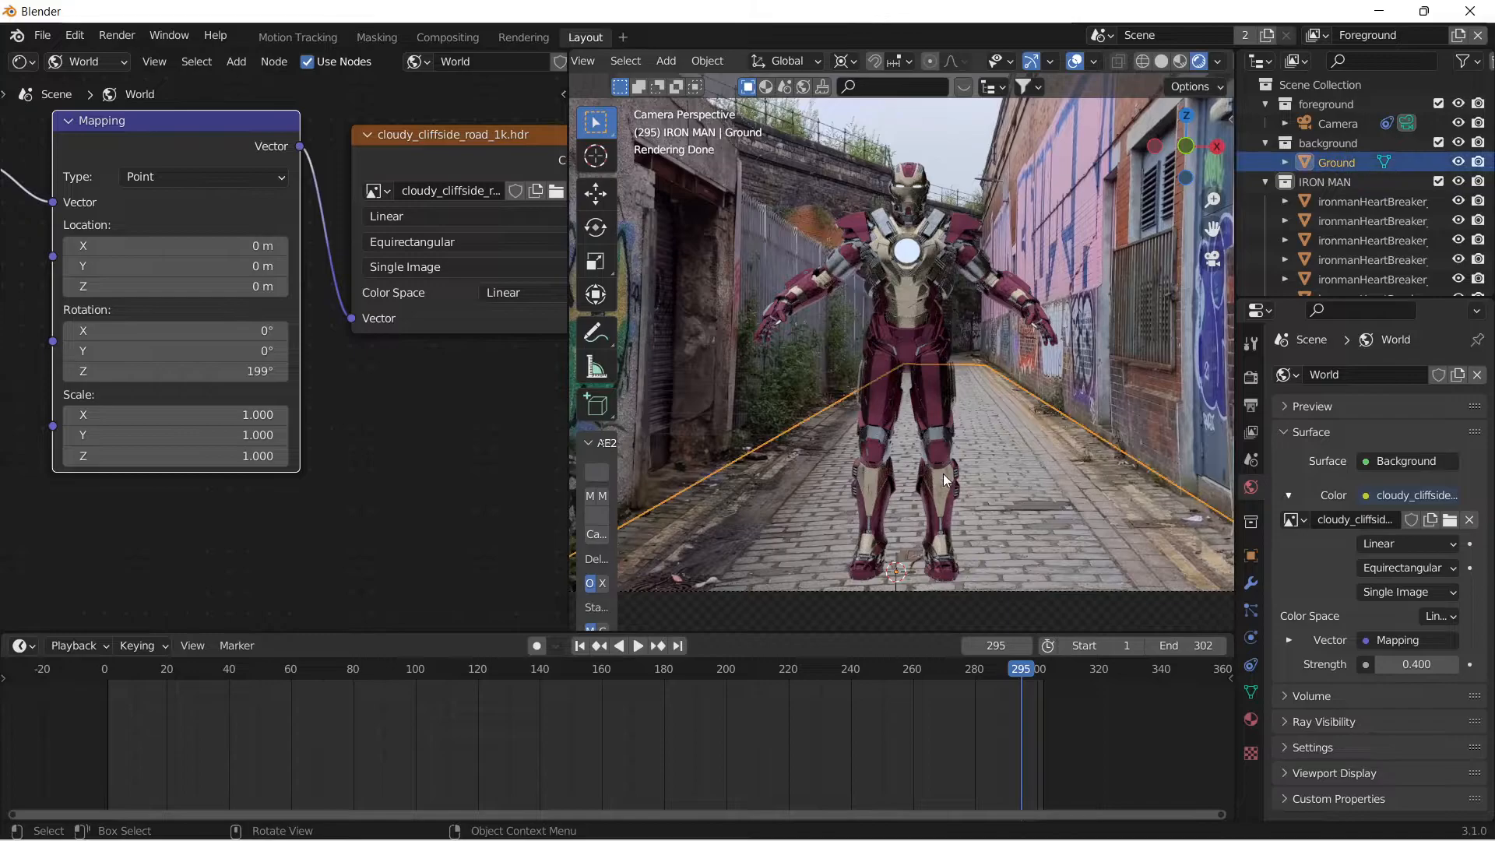
scroll(891, 311, down, 2)
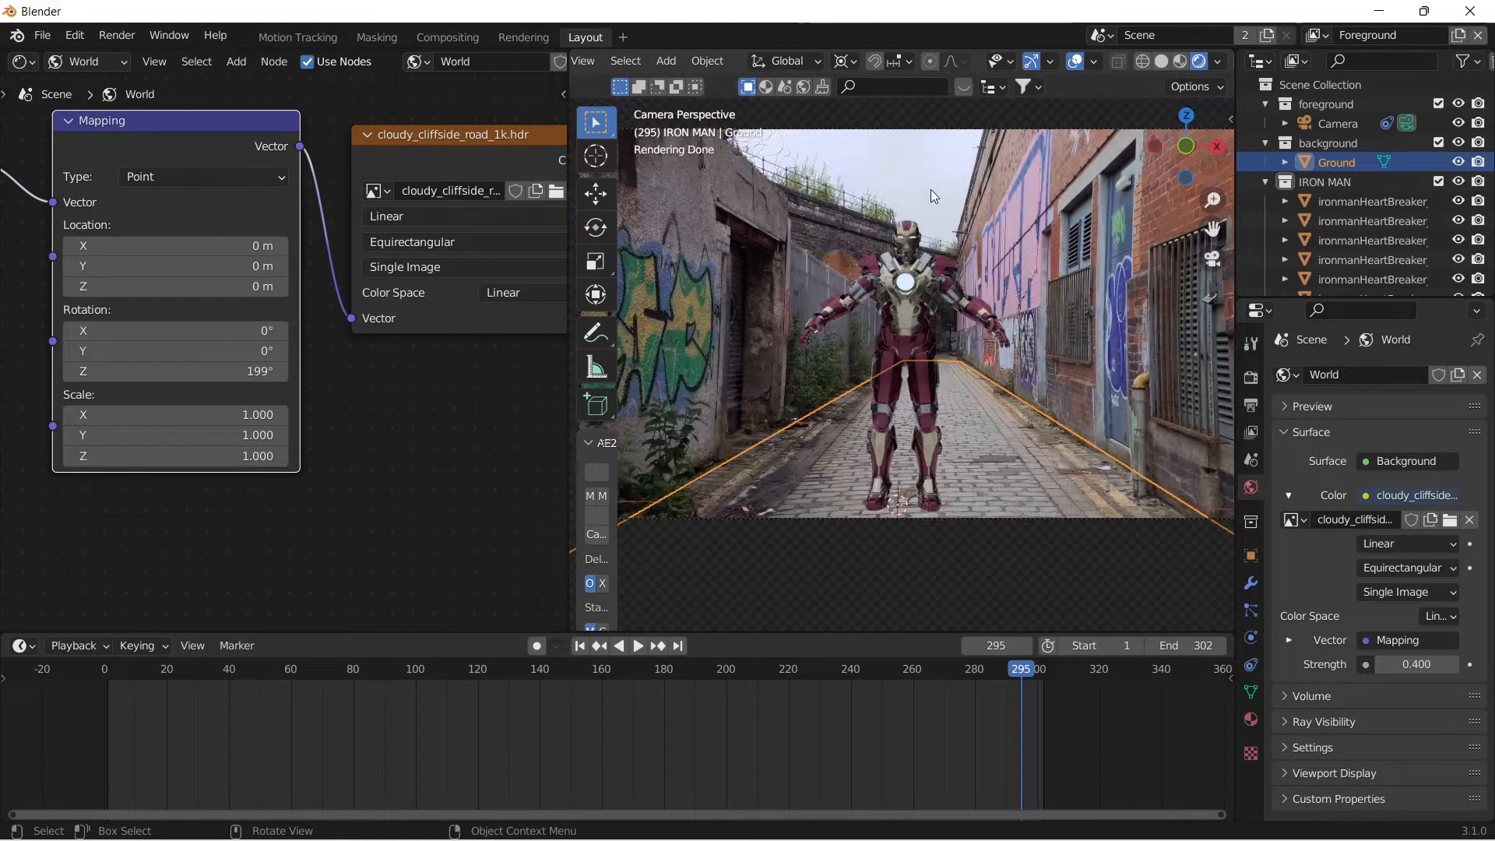
click(944, 242)
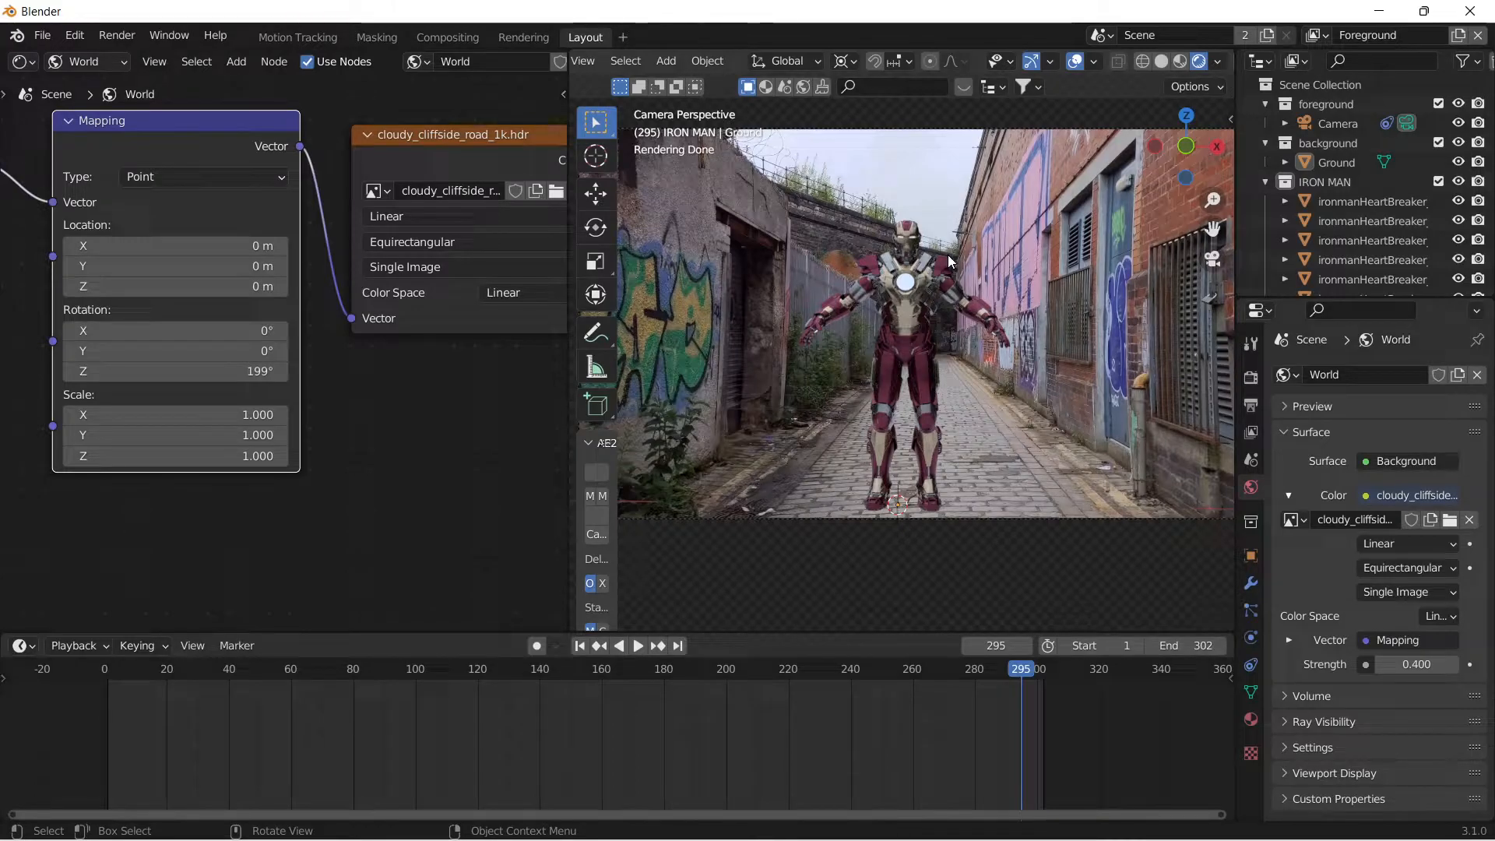
click(983, 478)
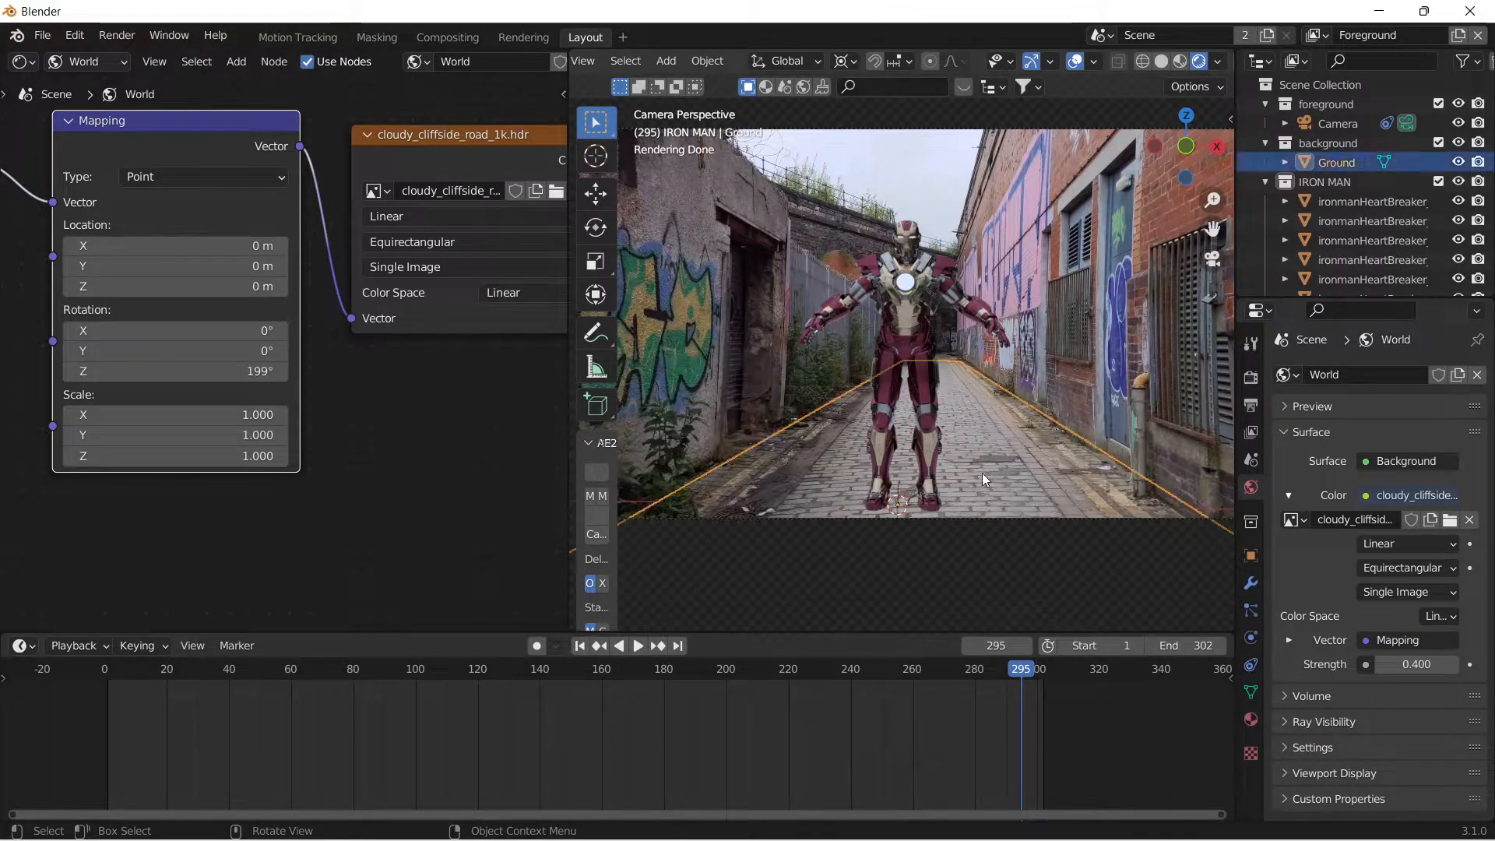
click(878, 189)
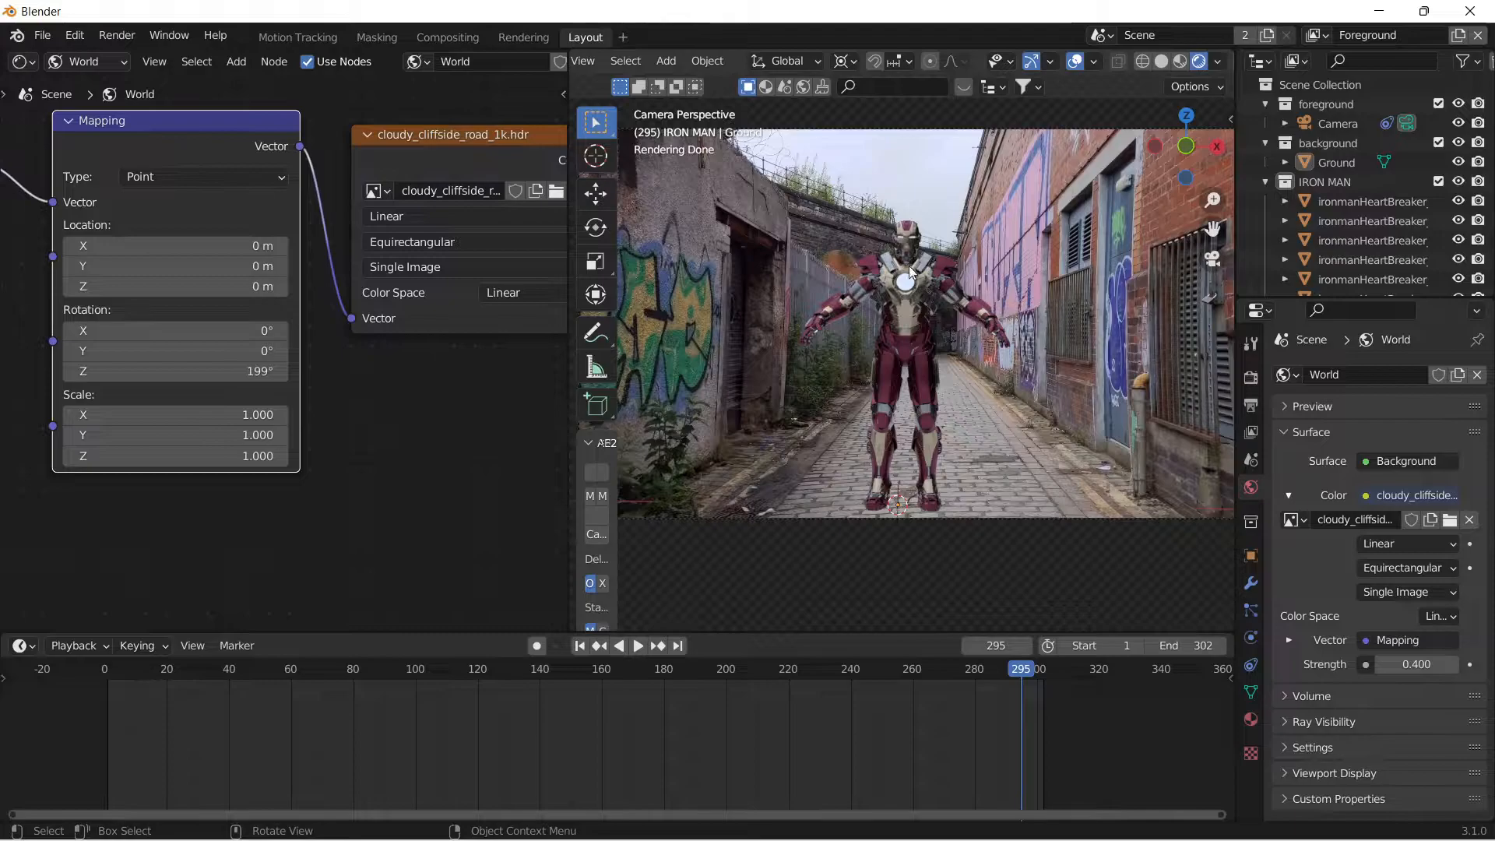
middle_drag(787, 402, 938, 473)
click(1212, 259)
scroll(855, 323, up, 2)
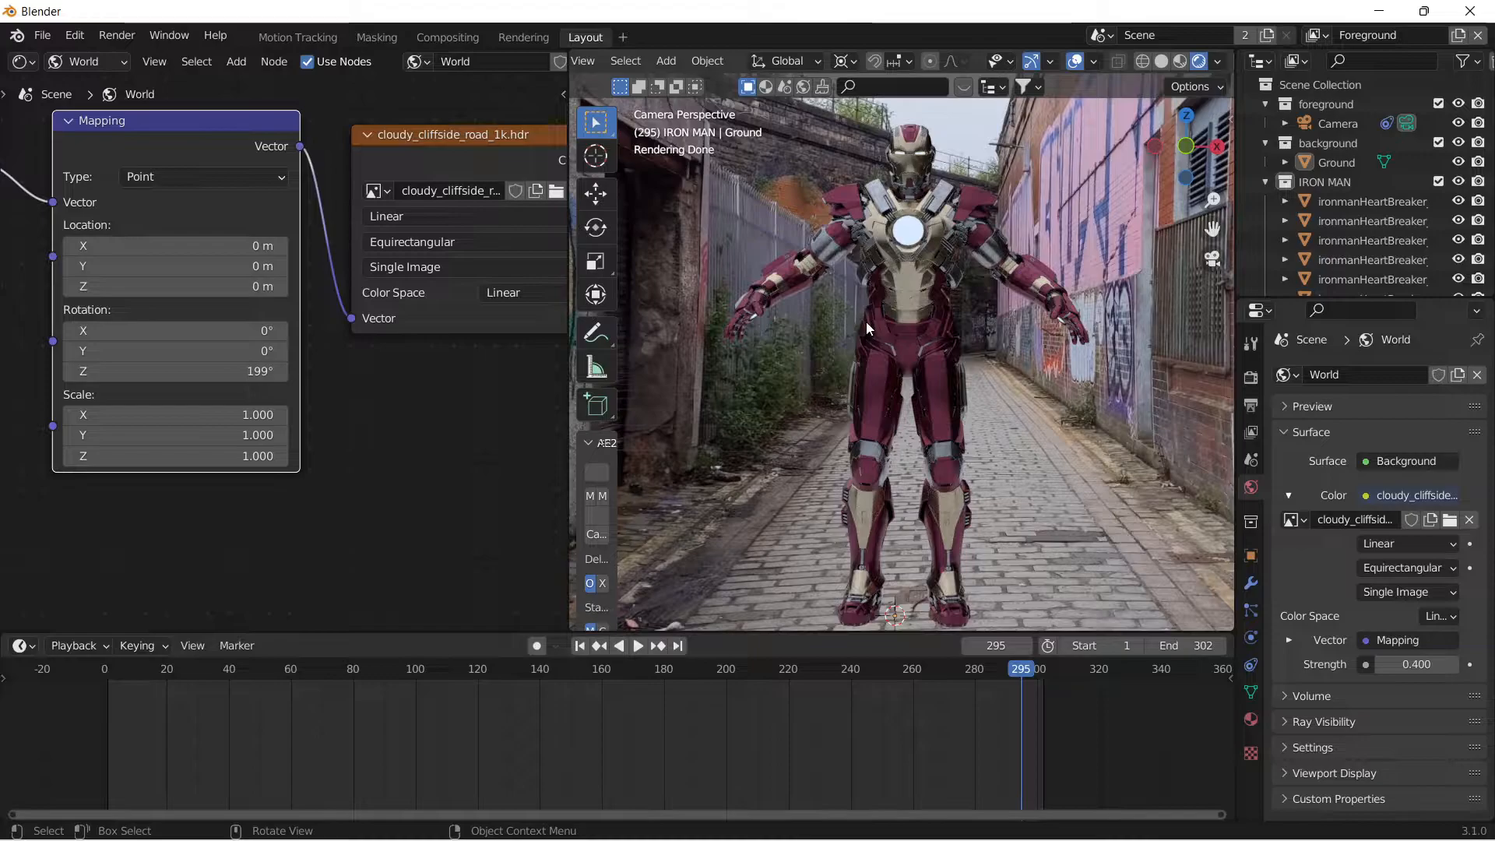
scroll(866, 321, down, 2)
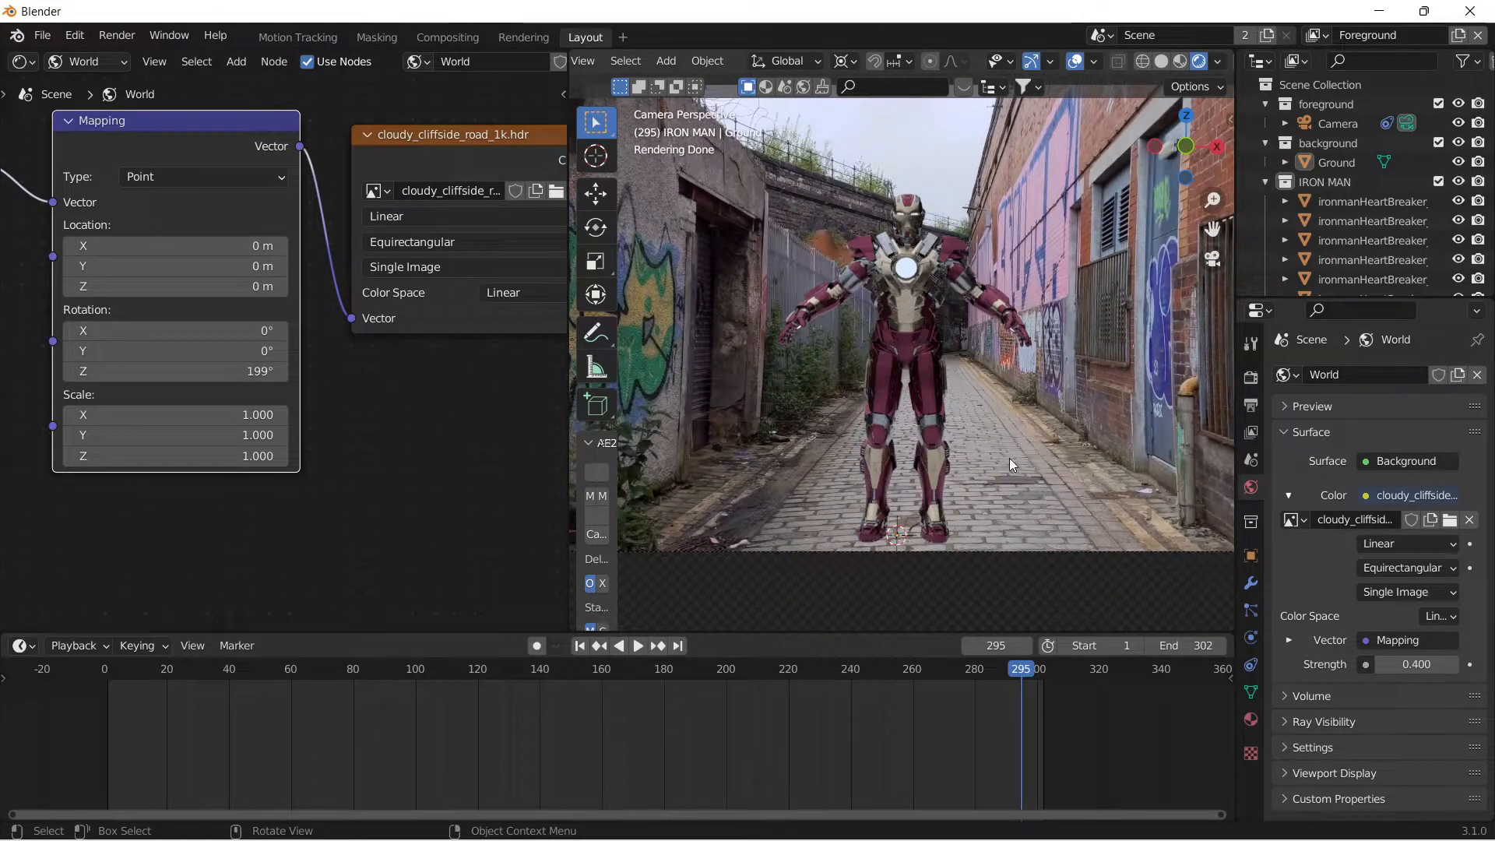
mouse_move(1022, 670)
mouse_down()
mouse_move(390, 680)
mouse_move(1000, 667)
mouse_up()
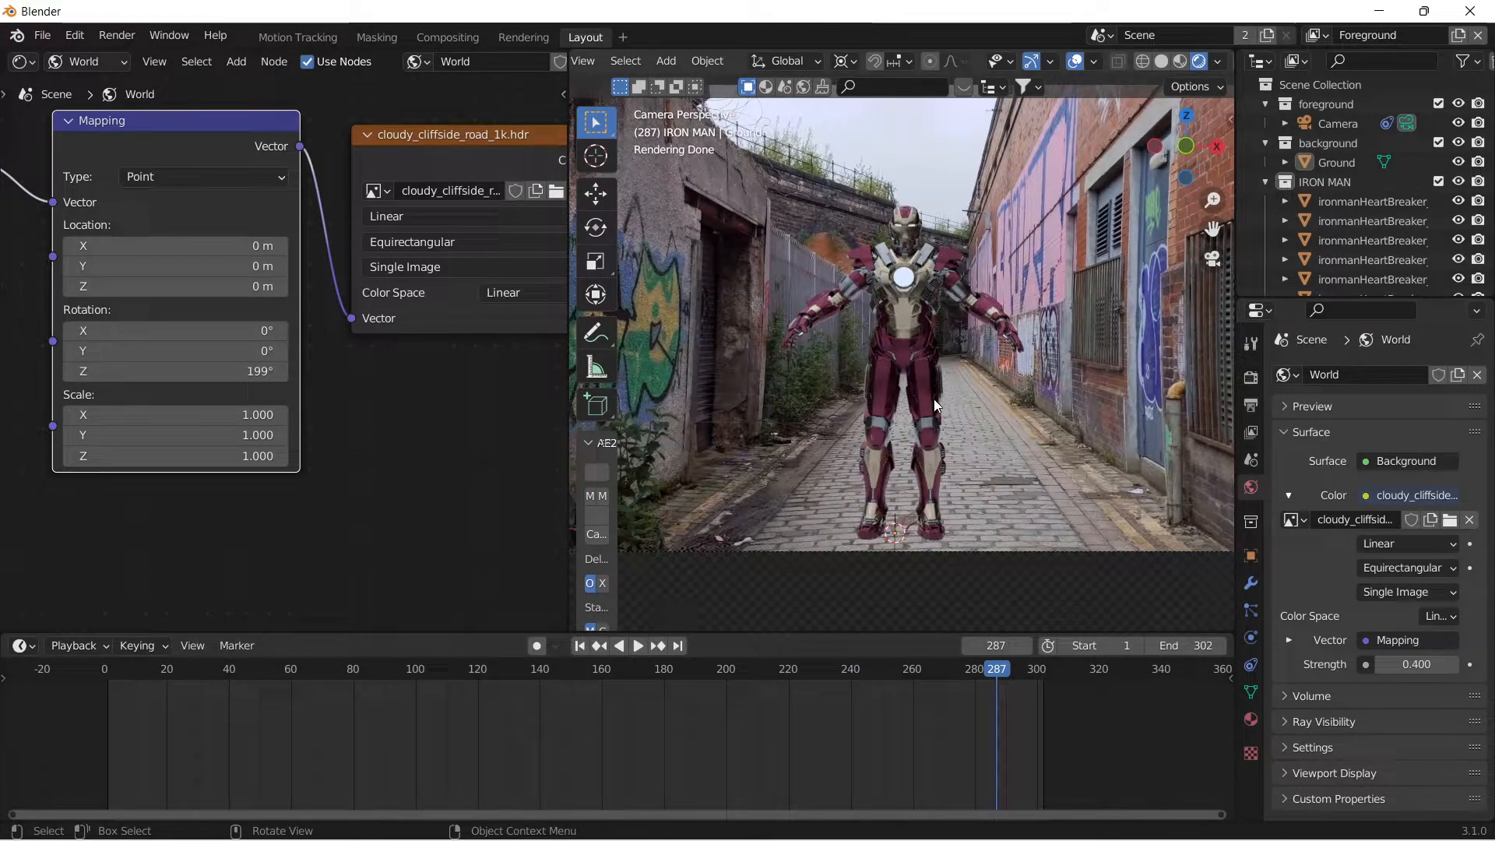
Enable the Mist, Position, Material Index, Emission and Ambient Occlusion passes for the Foreground view layer.
click(1251, 433)
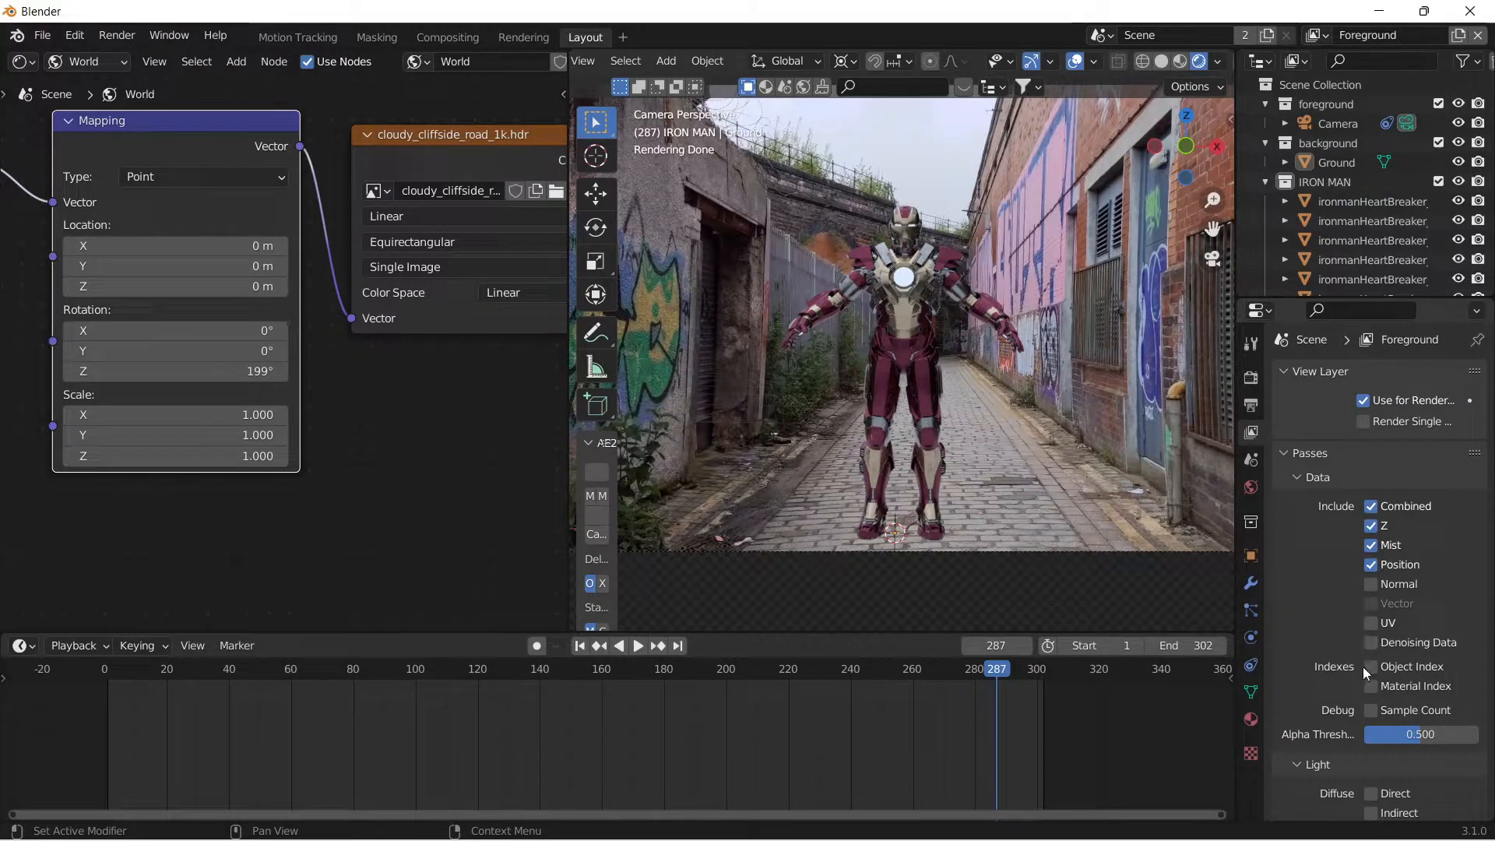
scroll(1365, 667, down, 2)
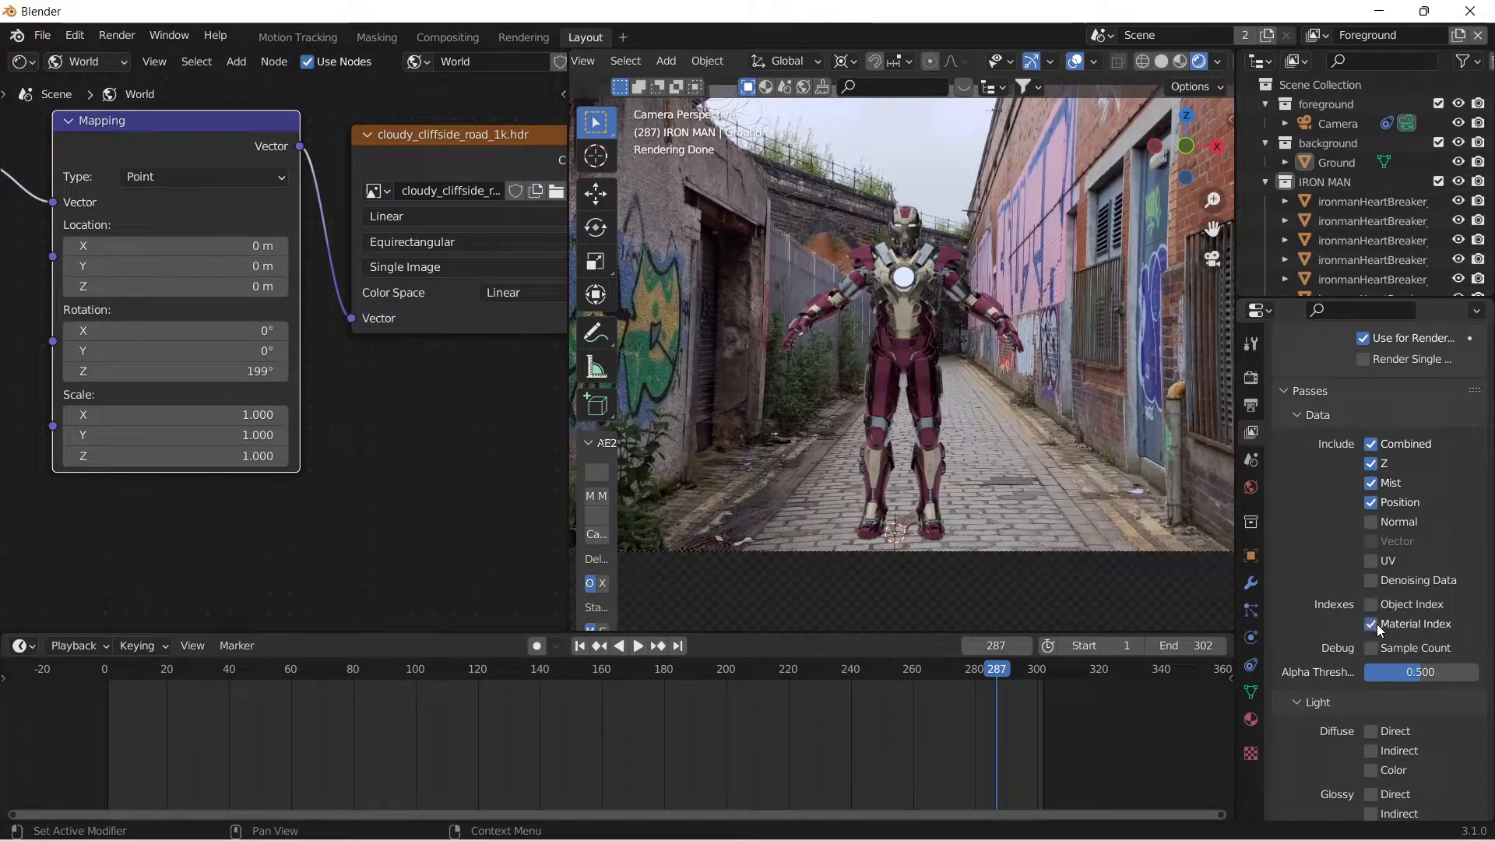
scroll(1319, 636, down, 2)
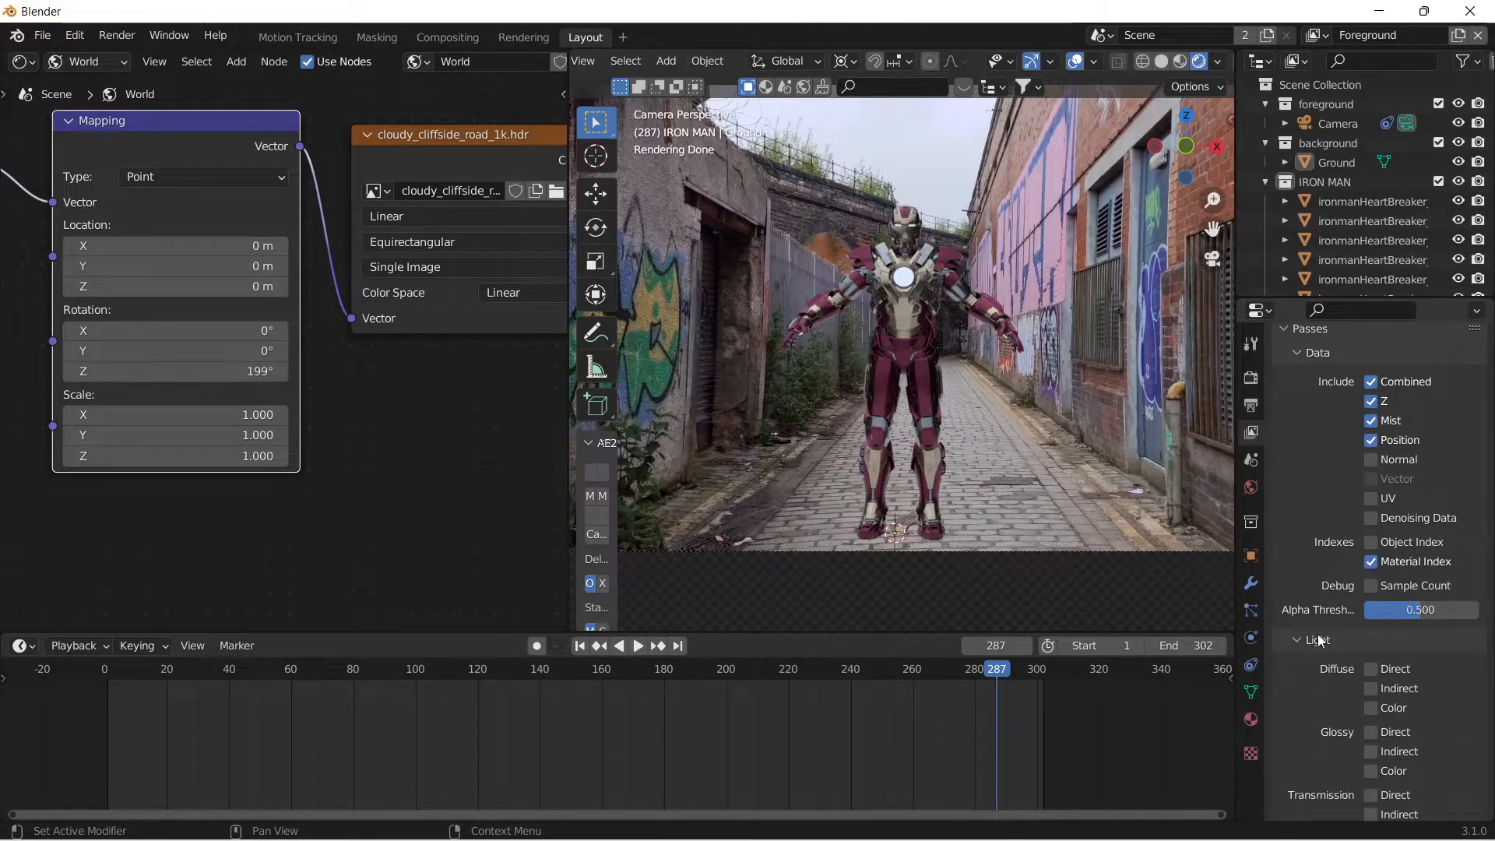
scroll(1318, 662, down, 2)
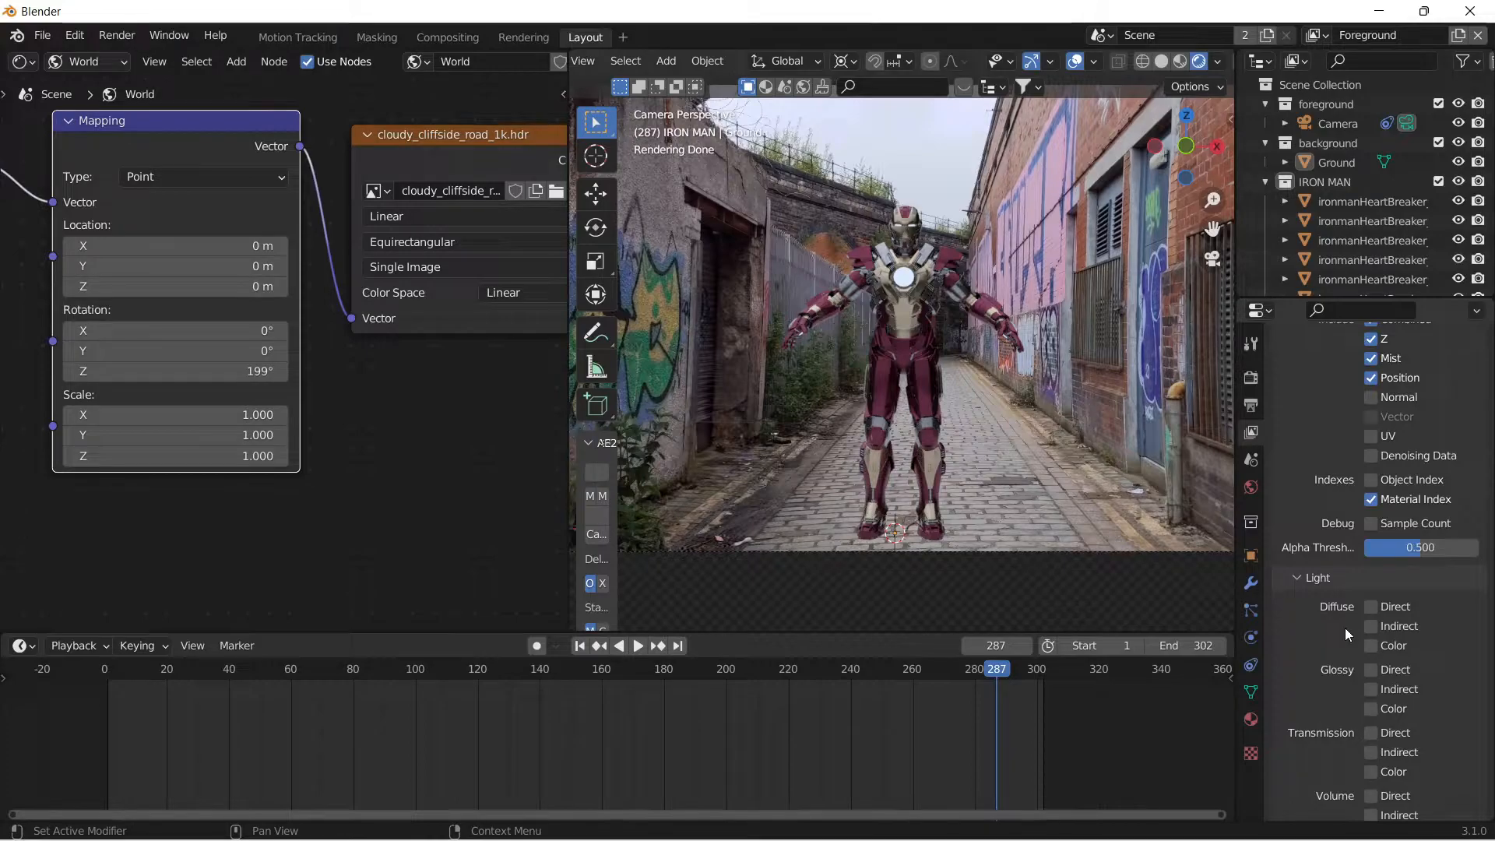
scroll(1345, 628, down, 4)
scroll(1345, 628, down, 2)
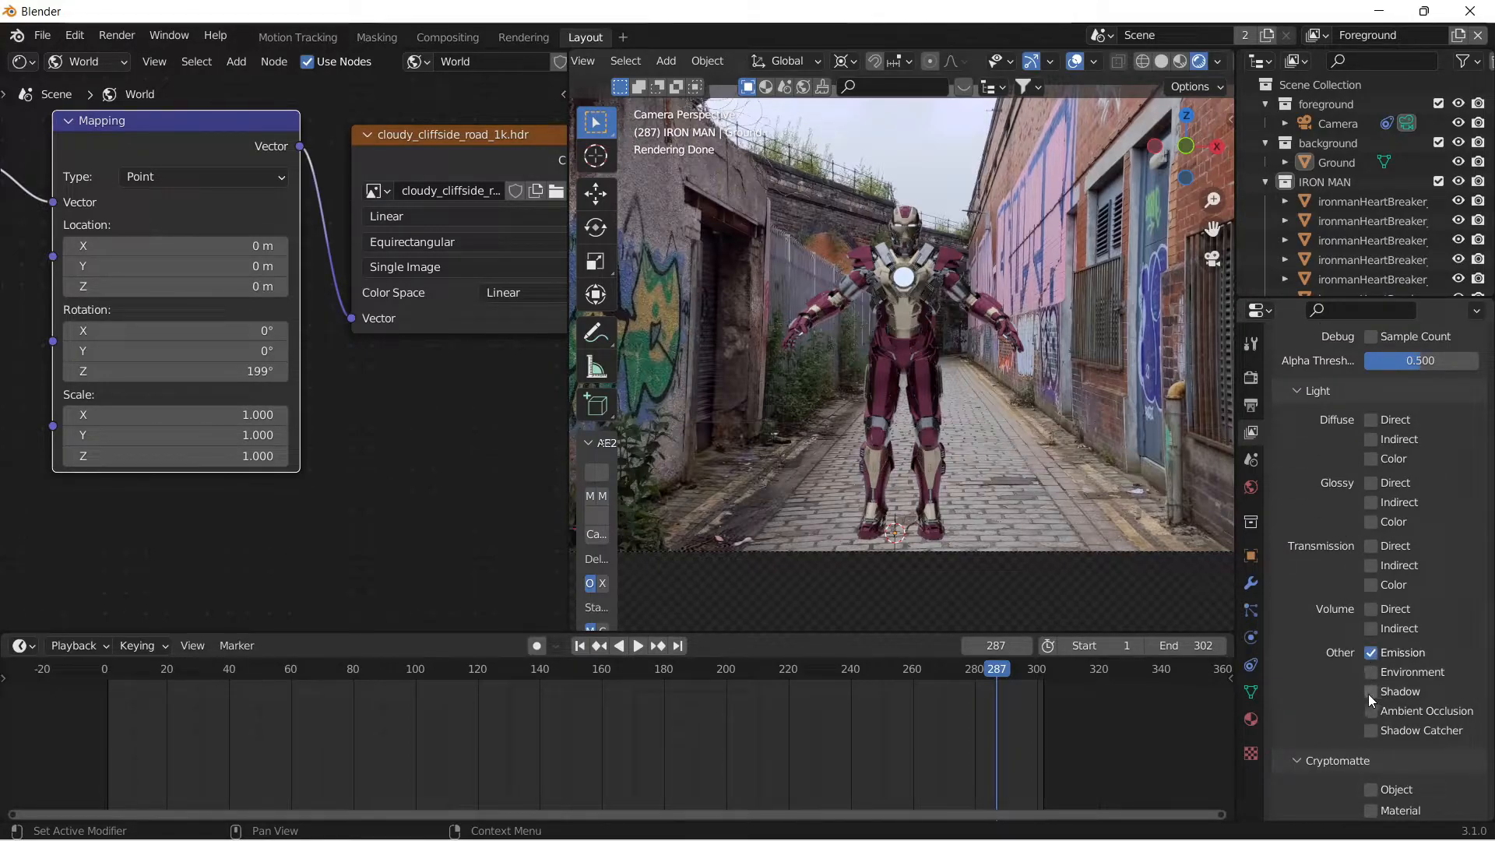
scroll(1296, 693, down, 4)
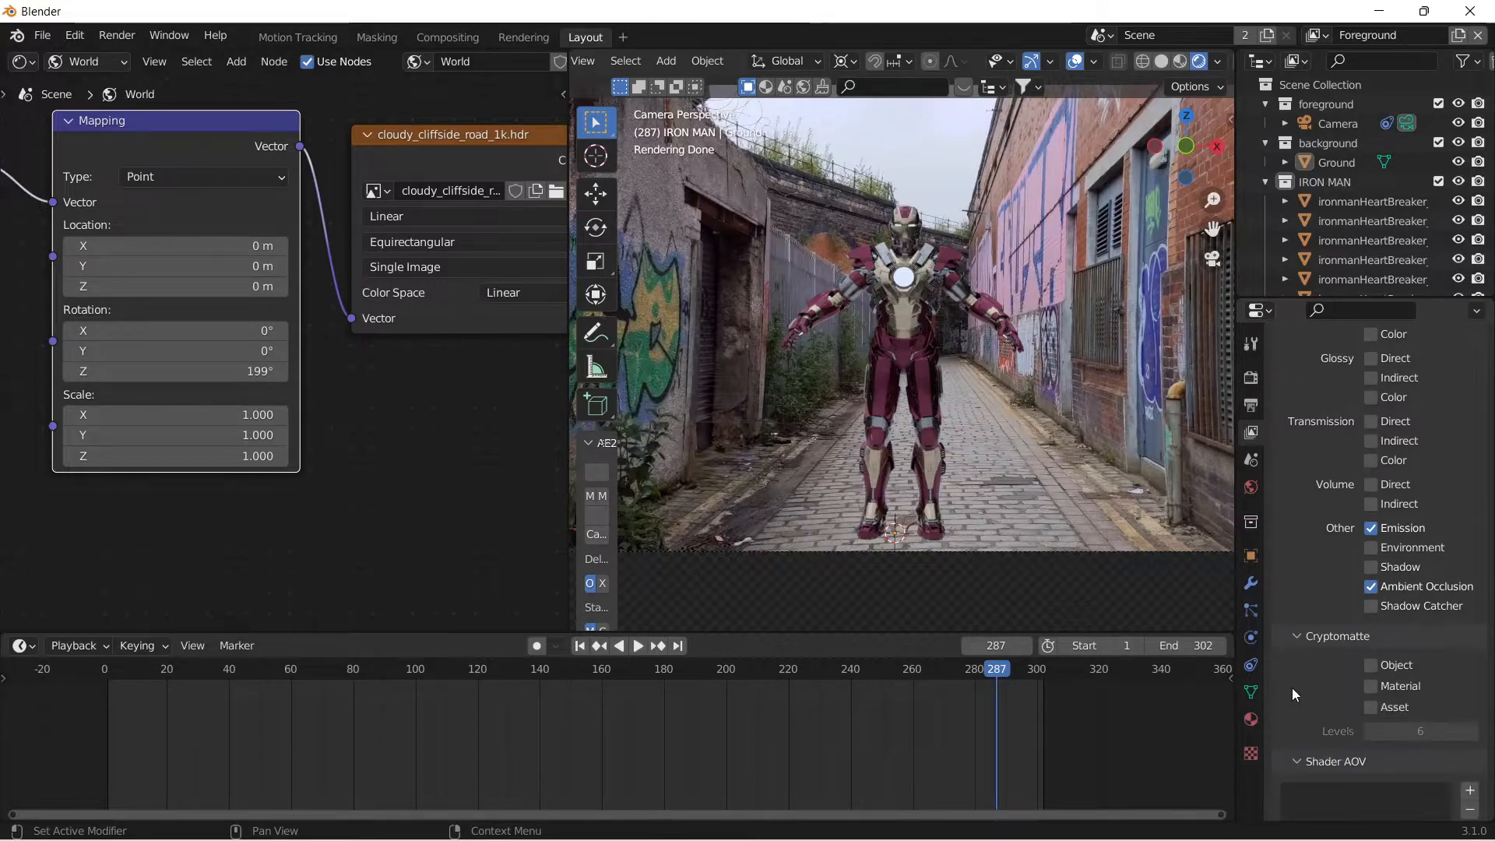
Enable the Shadow Catcher pass and the Object, Material and Asset Cryptomatte passes for the Foreground view layer.
click(1380, 606)
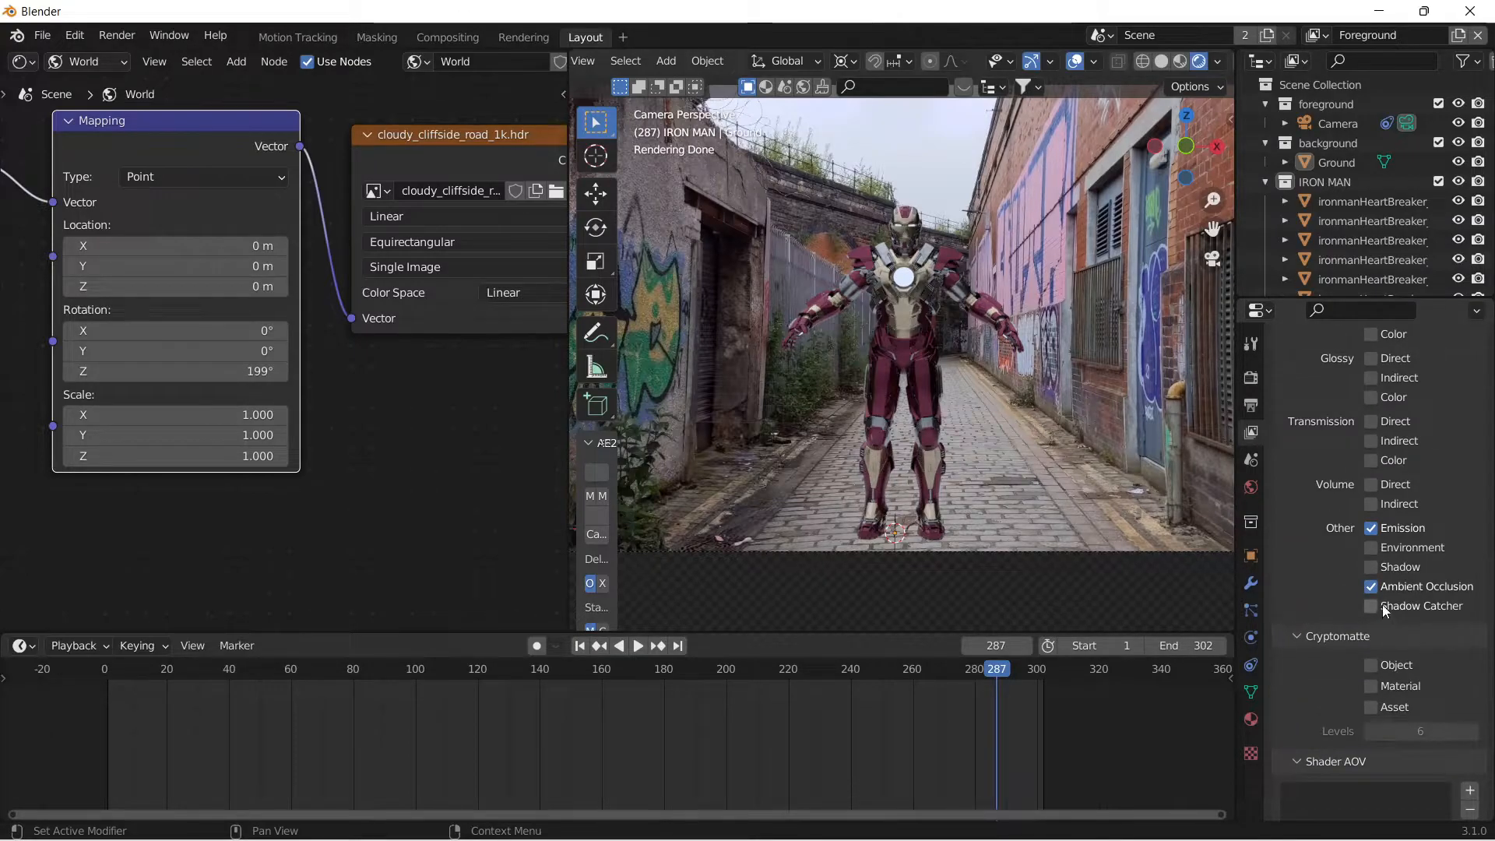
click(1036, 507)
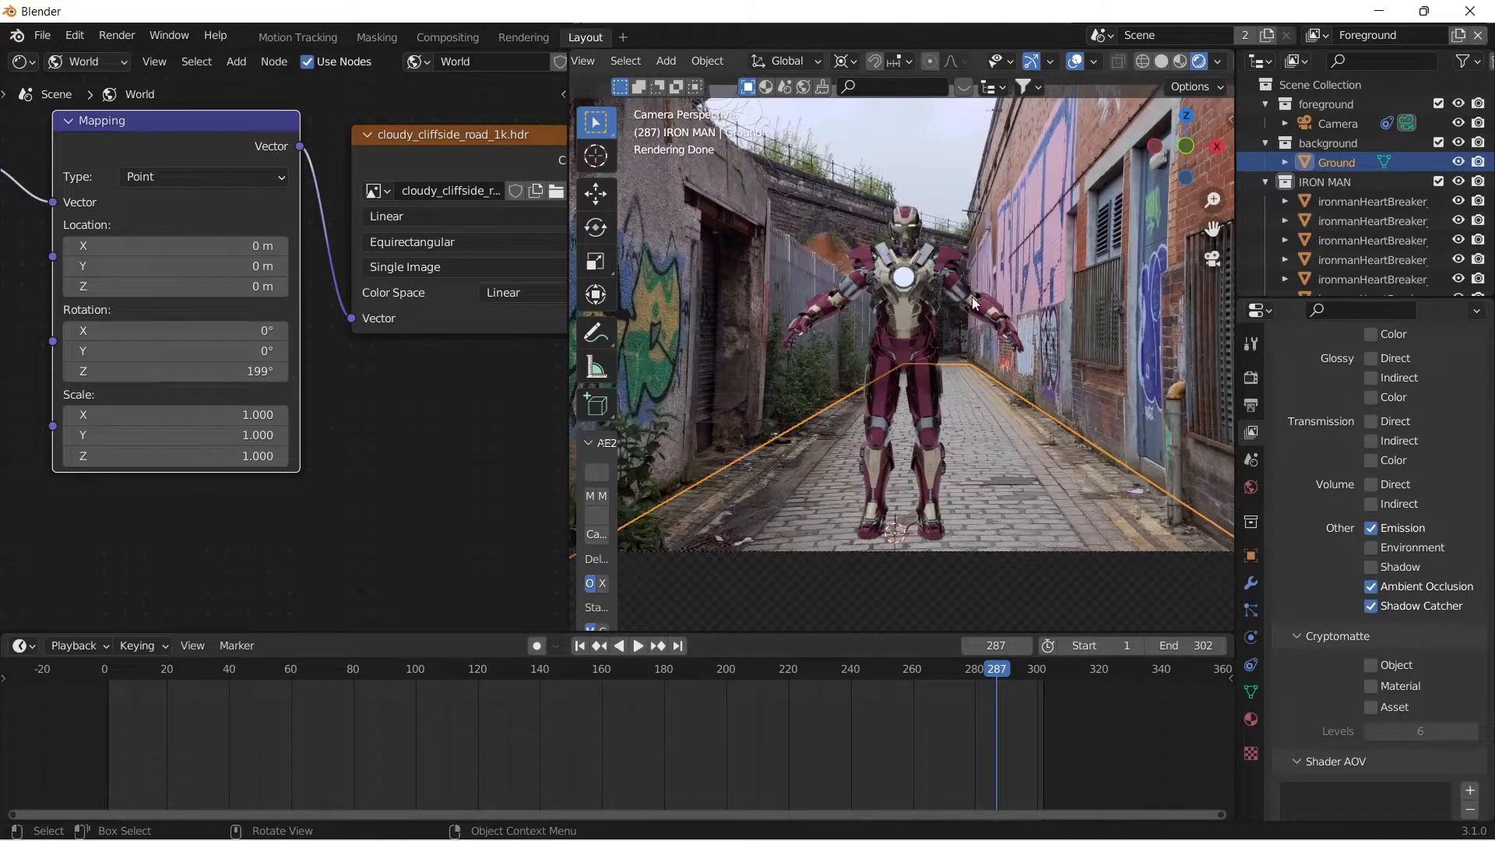
click(941, 204)
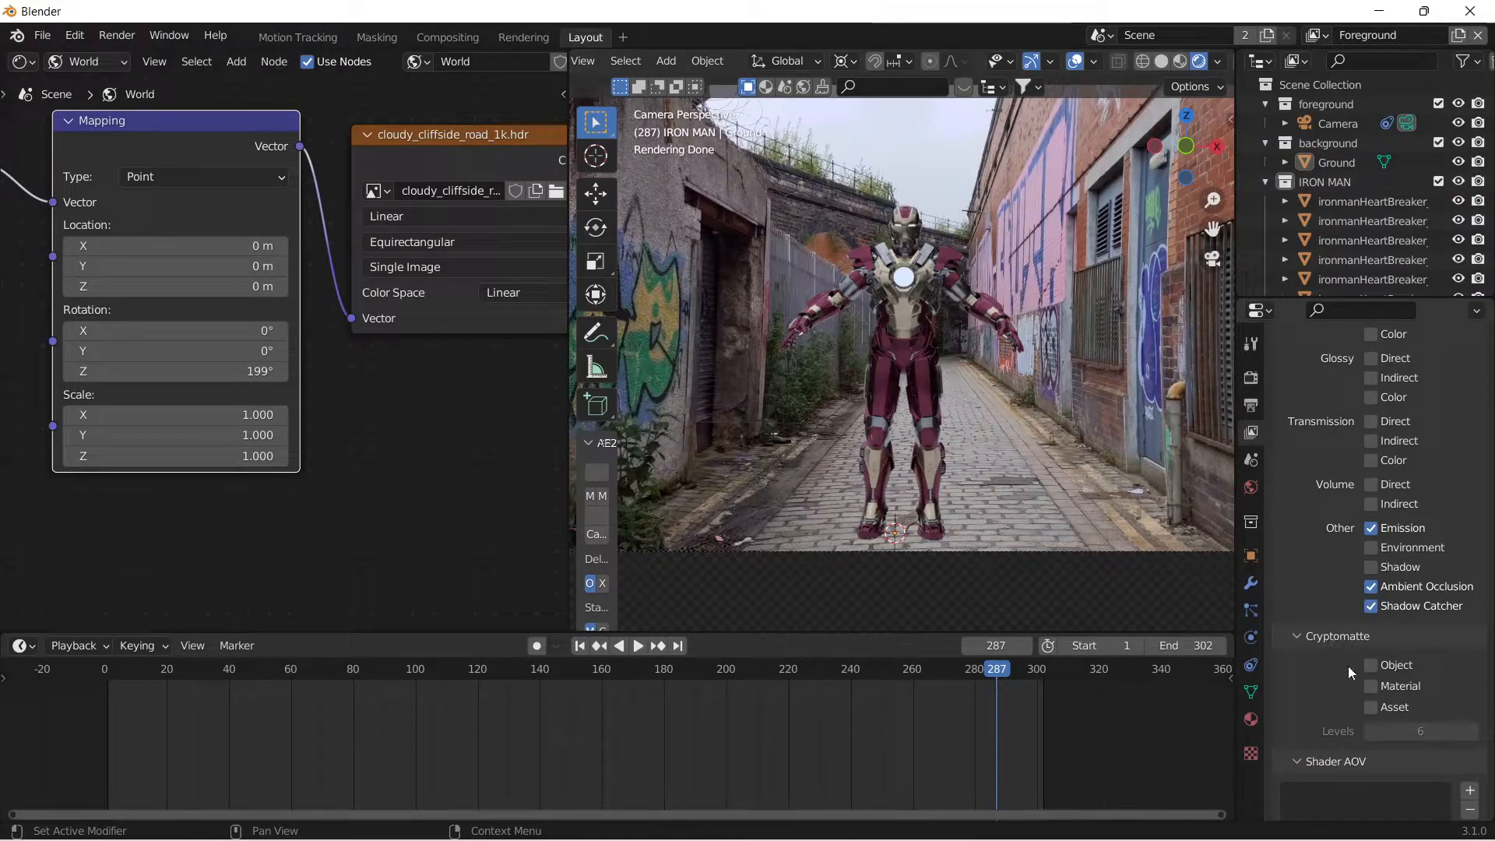
click(1394, 670)
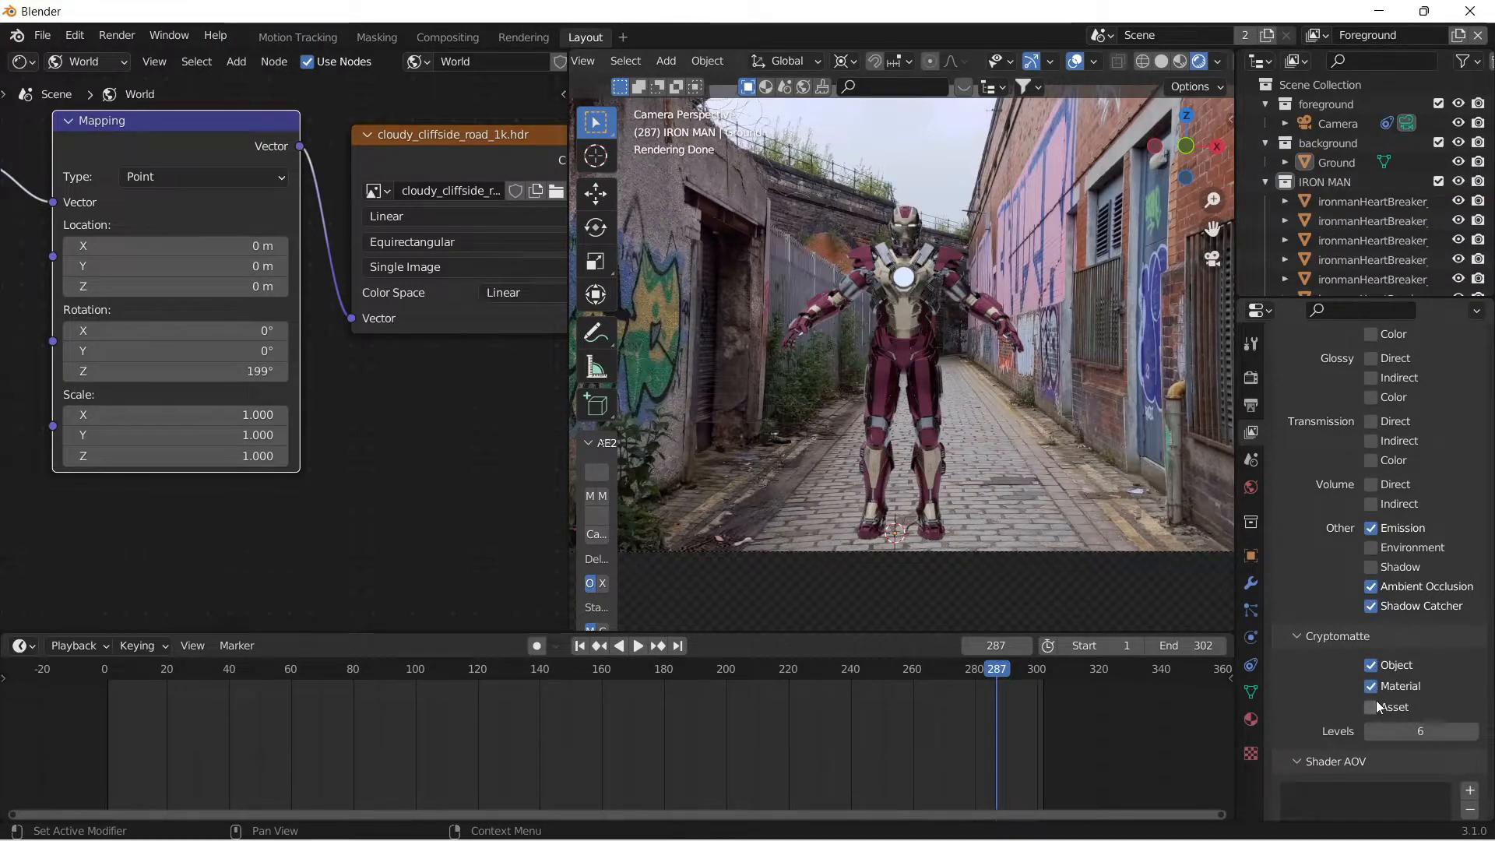
scroll(1299, 659, down, 3)
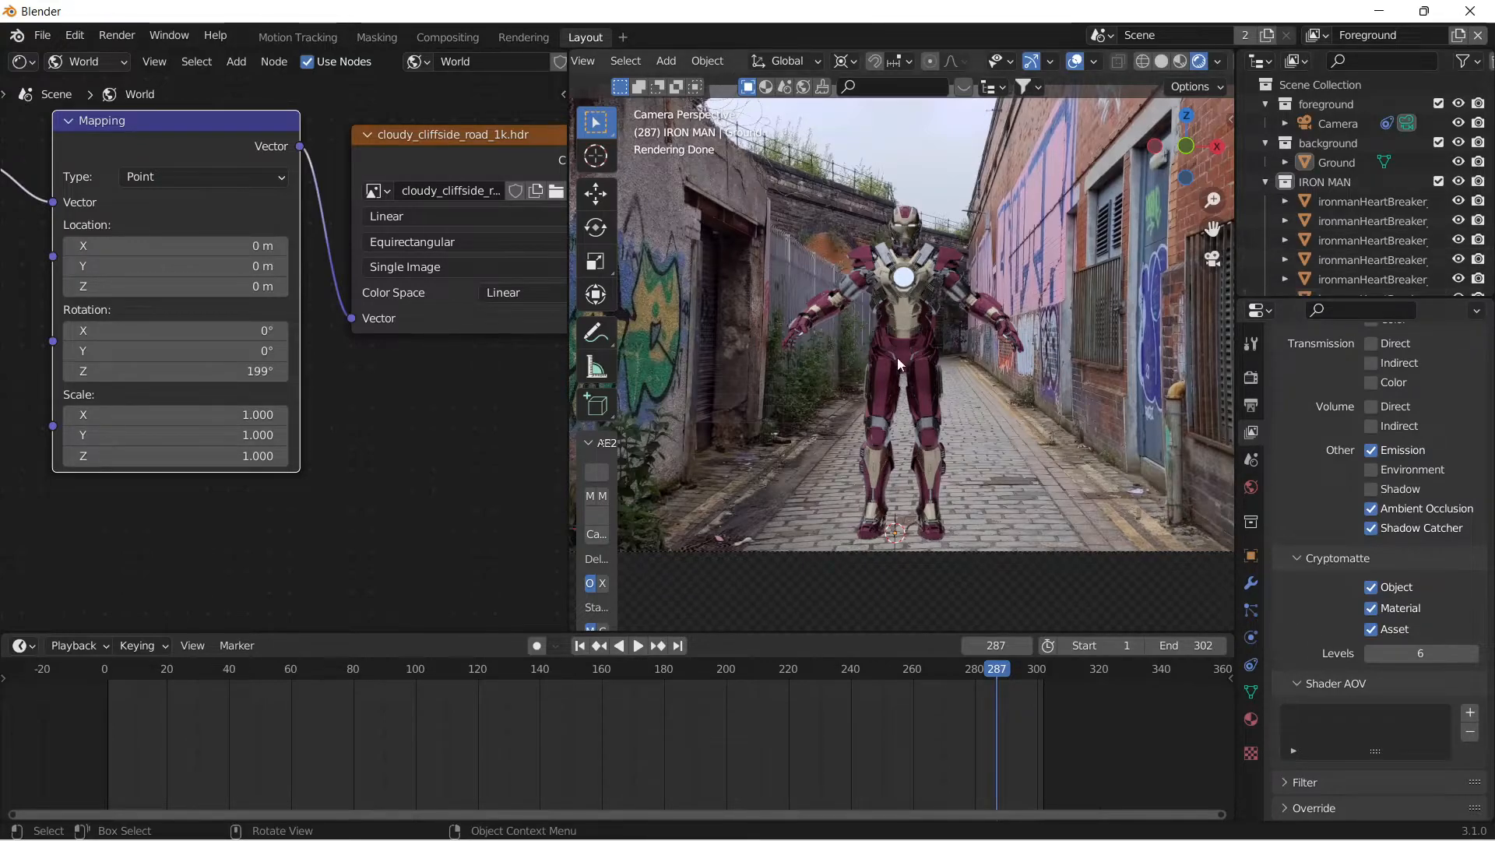
scroll(1298, 474, up, 12)
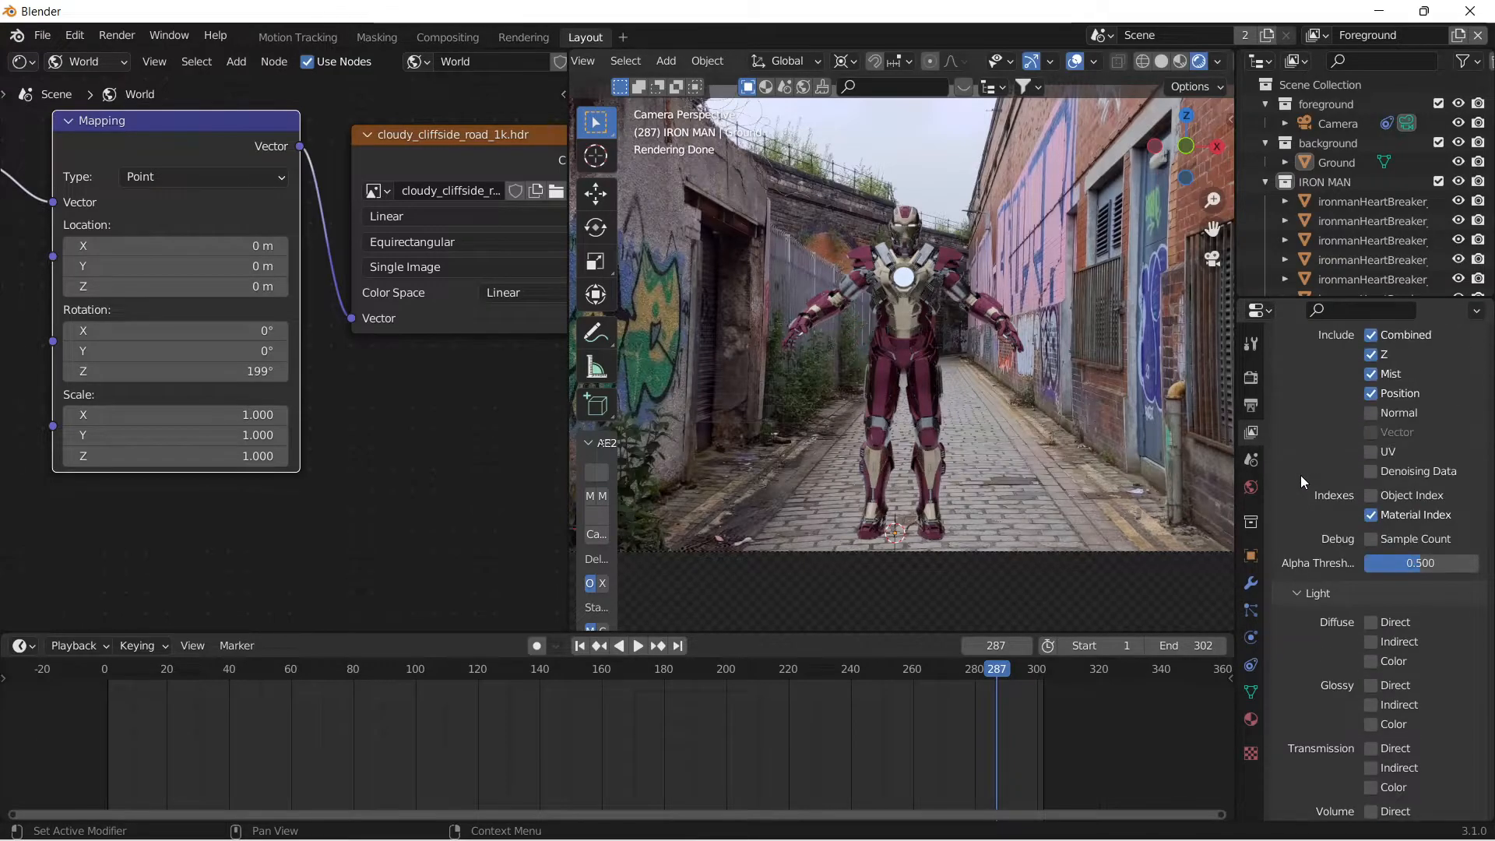
scroll(1301, 475, up, 5)
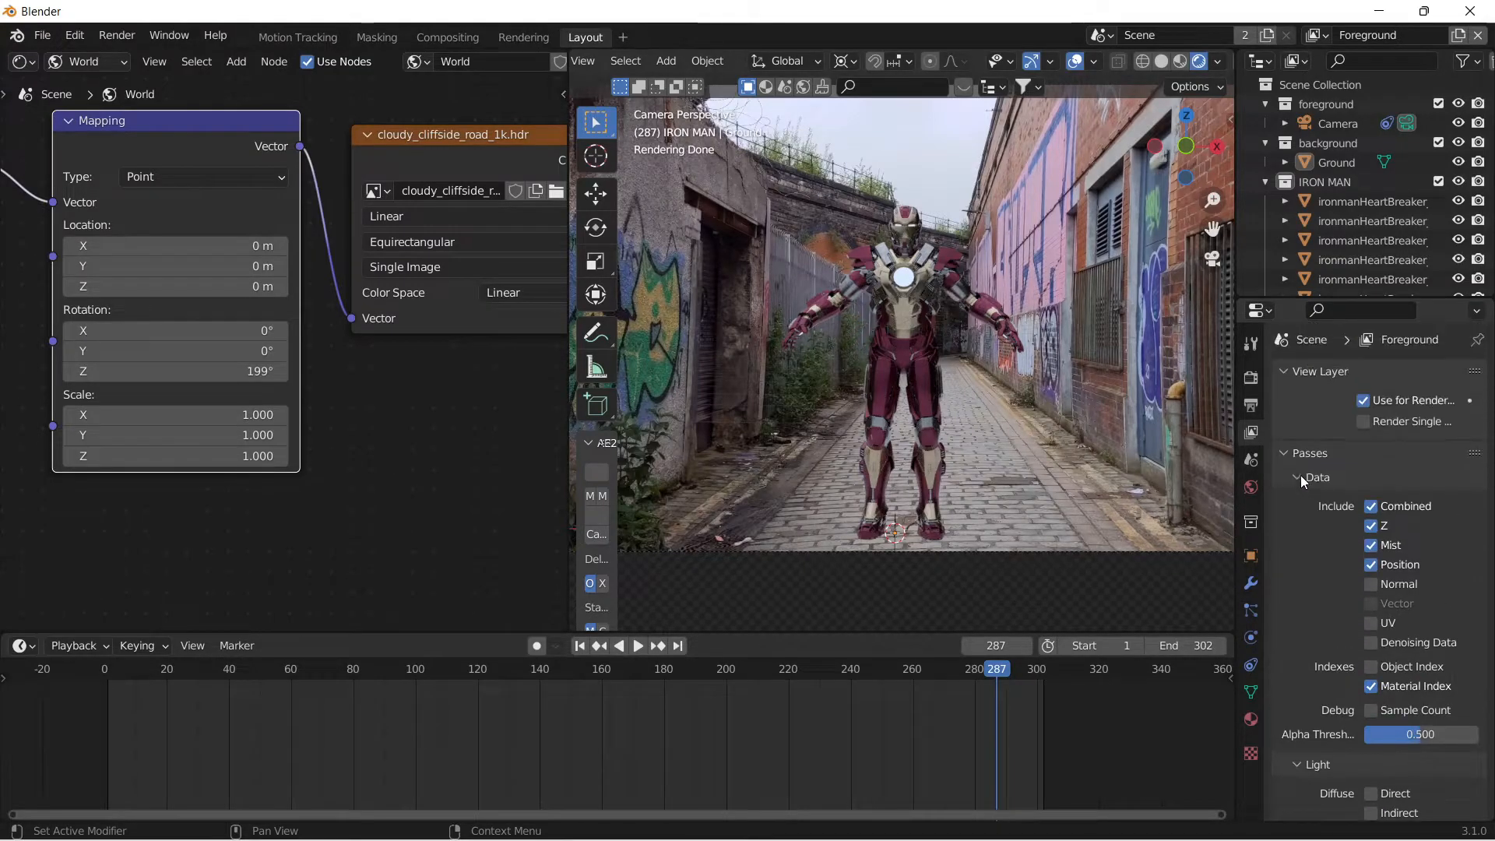
Review the Iron Man model through the camera in the Motion Tracking workspace, scrubbing the footage to frame 240.
click(316, 41)
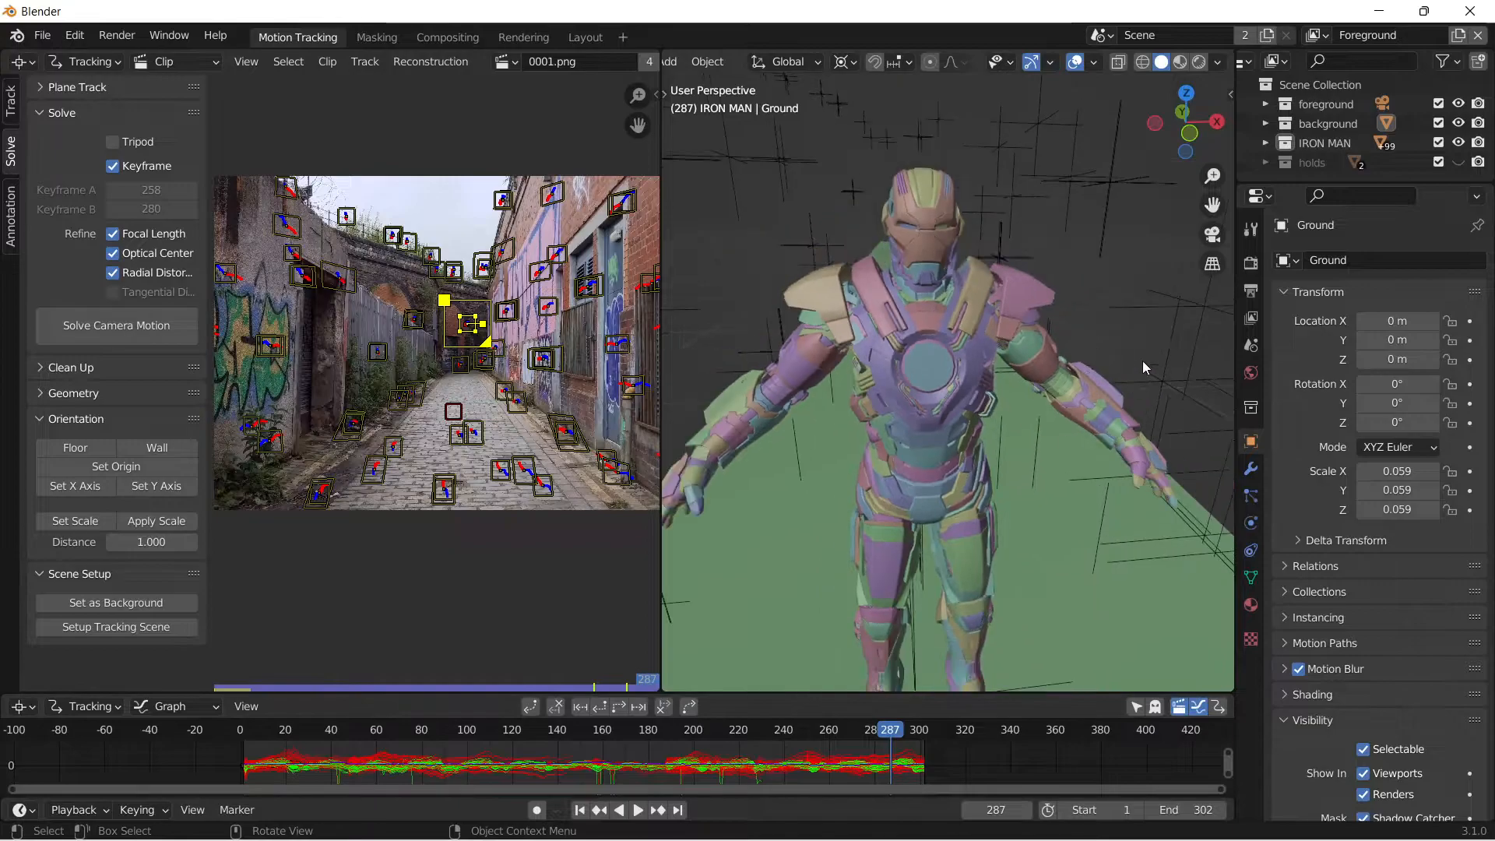
click(1212, 234)
drag(367, 740, 783, 732)
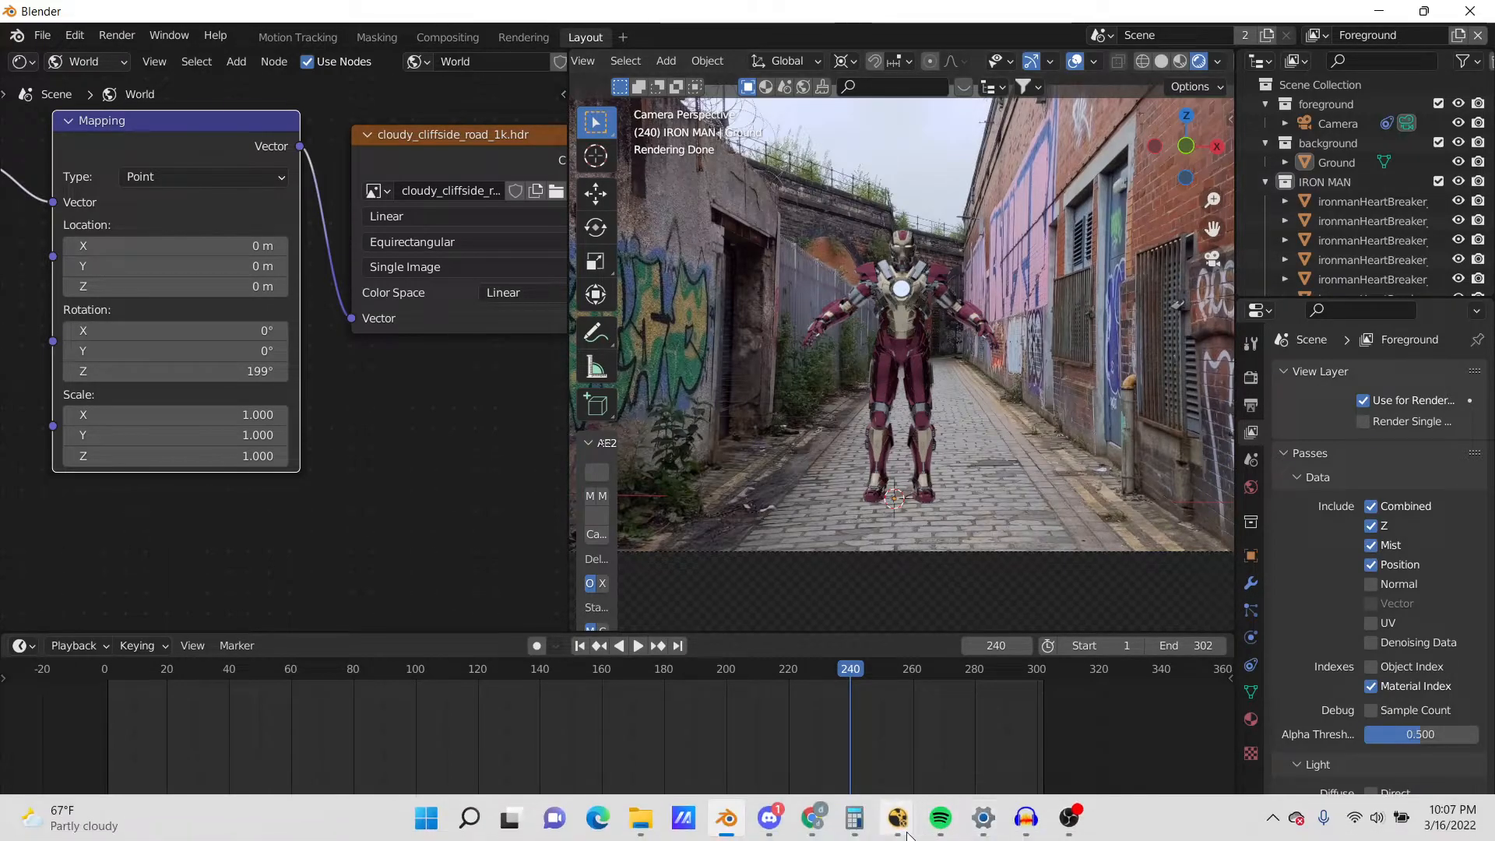
Switch to NukeX to view its empty compositing project, and return to Blender.
mouse_move(898, 818)
click(958, 748)
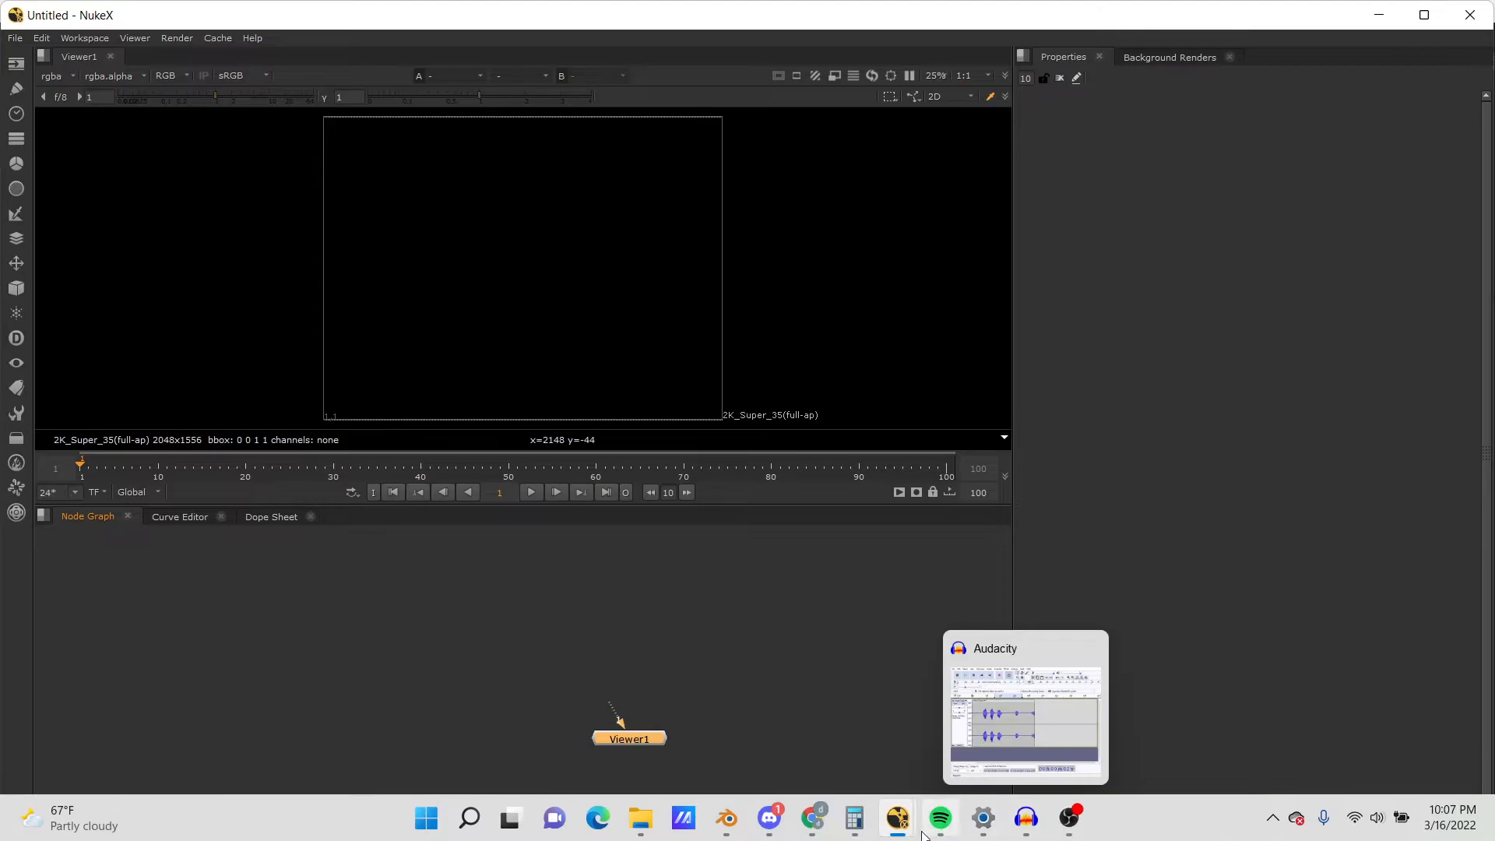
mouse_move(727, 818)
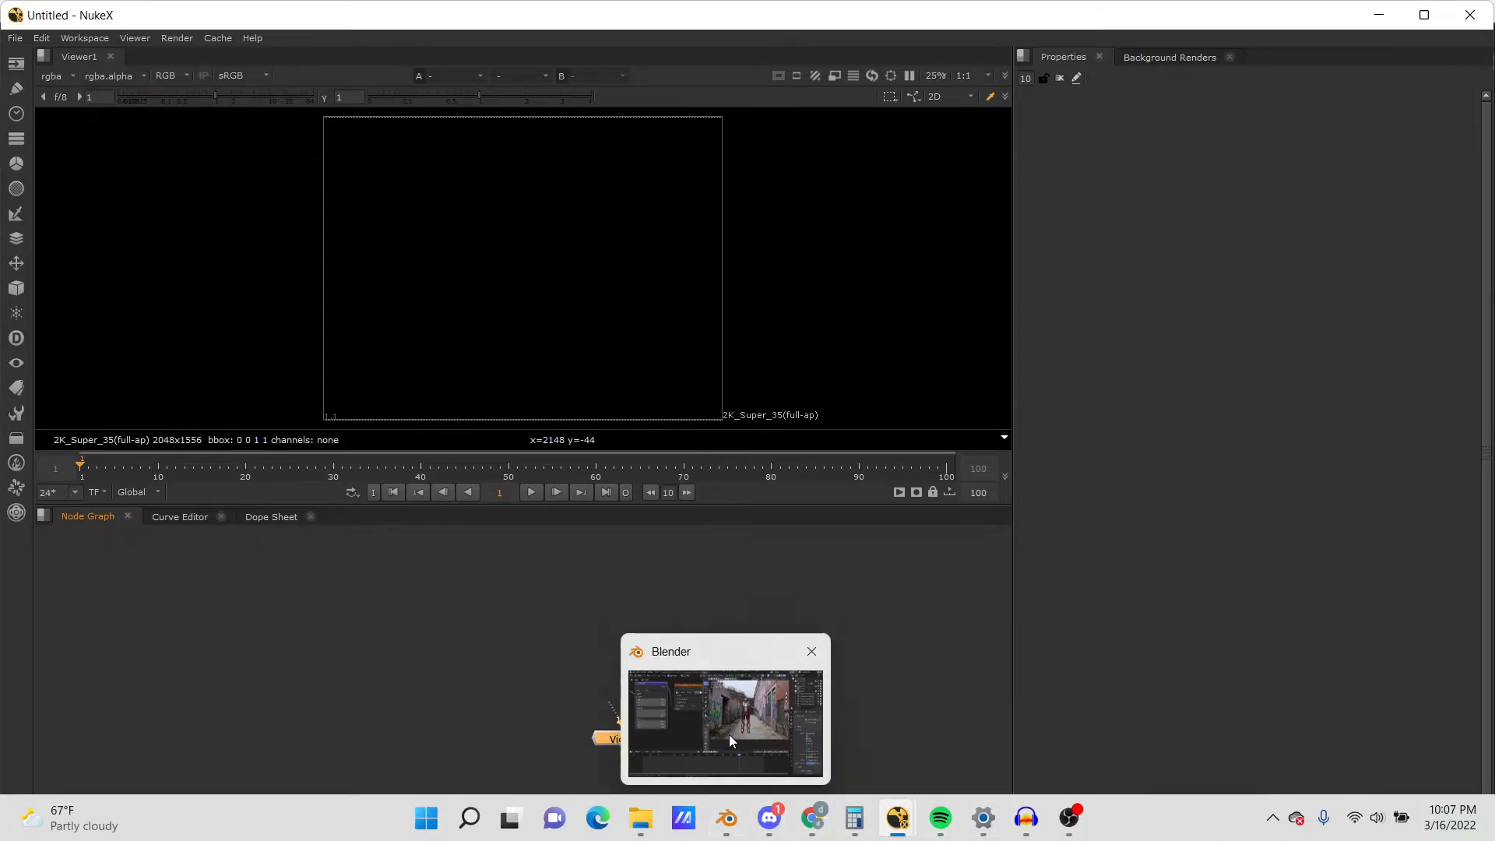
click(729, 736)
Examine the rendered model at frame 206 and the complete World node tree from Texture Coordinate to World Output.
drag(183, 676, 745, 662)
scroll(402, 370, down, 3)
middle_drag(339, 374, 275, 432)
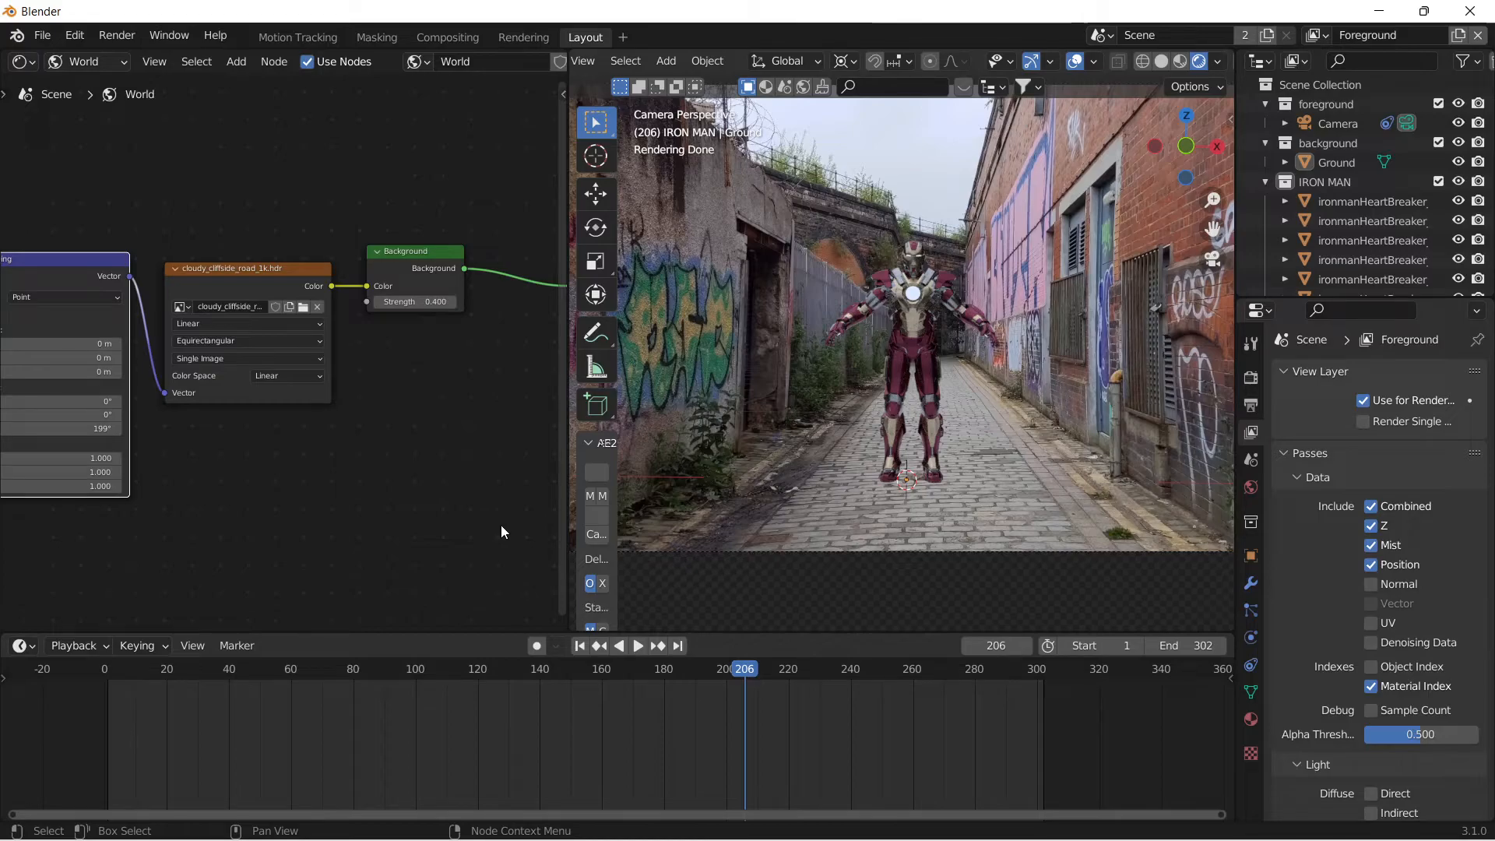
scroll(475, 528, down, 1)
scroll(449, 521, down, 2)
middle_drag(433, 521, 301, 469)
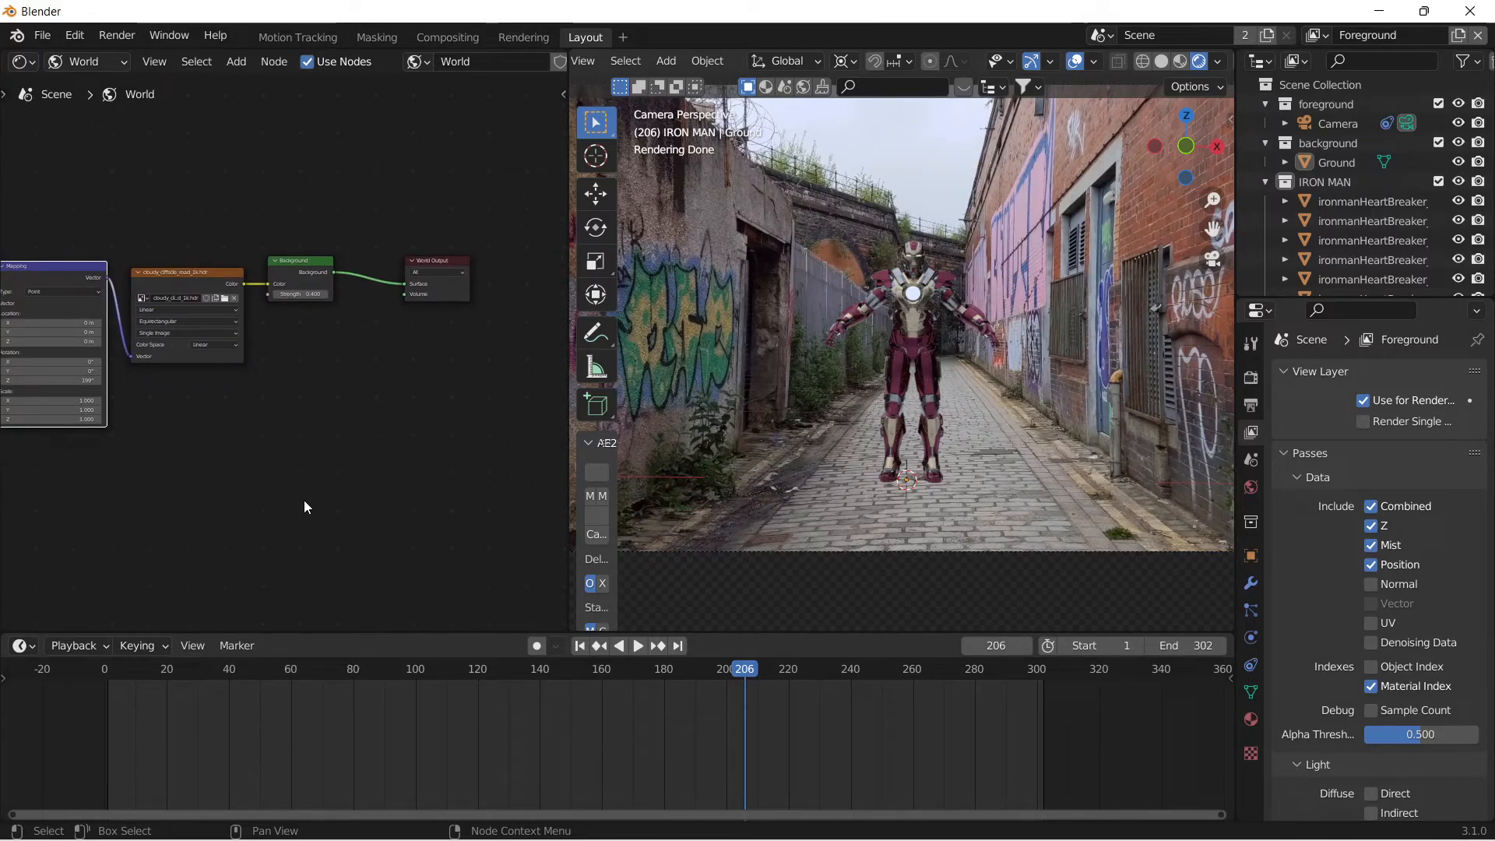
middle_drag(304, 502, 383, 497)
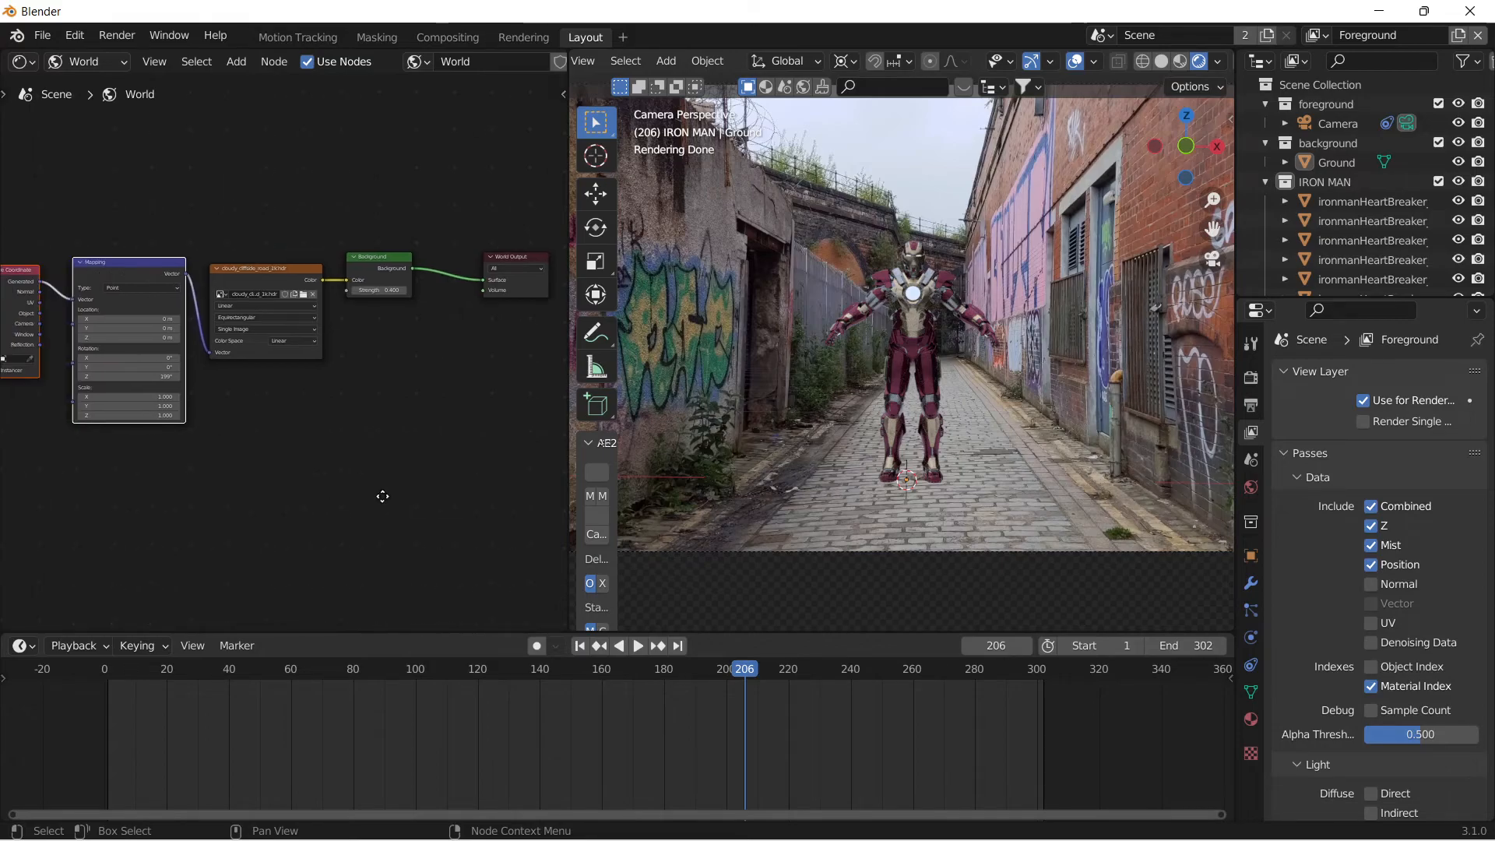
scroll(383, 496, down, 2)
mouse_move(1061, 827)
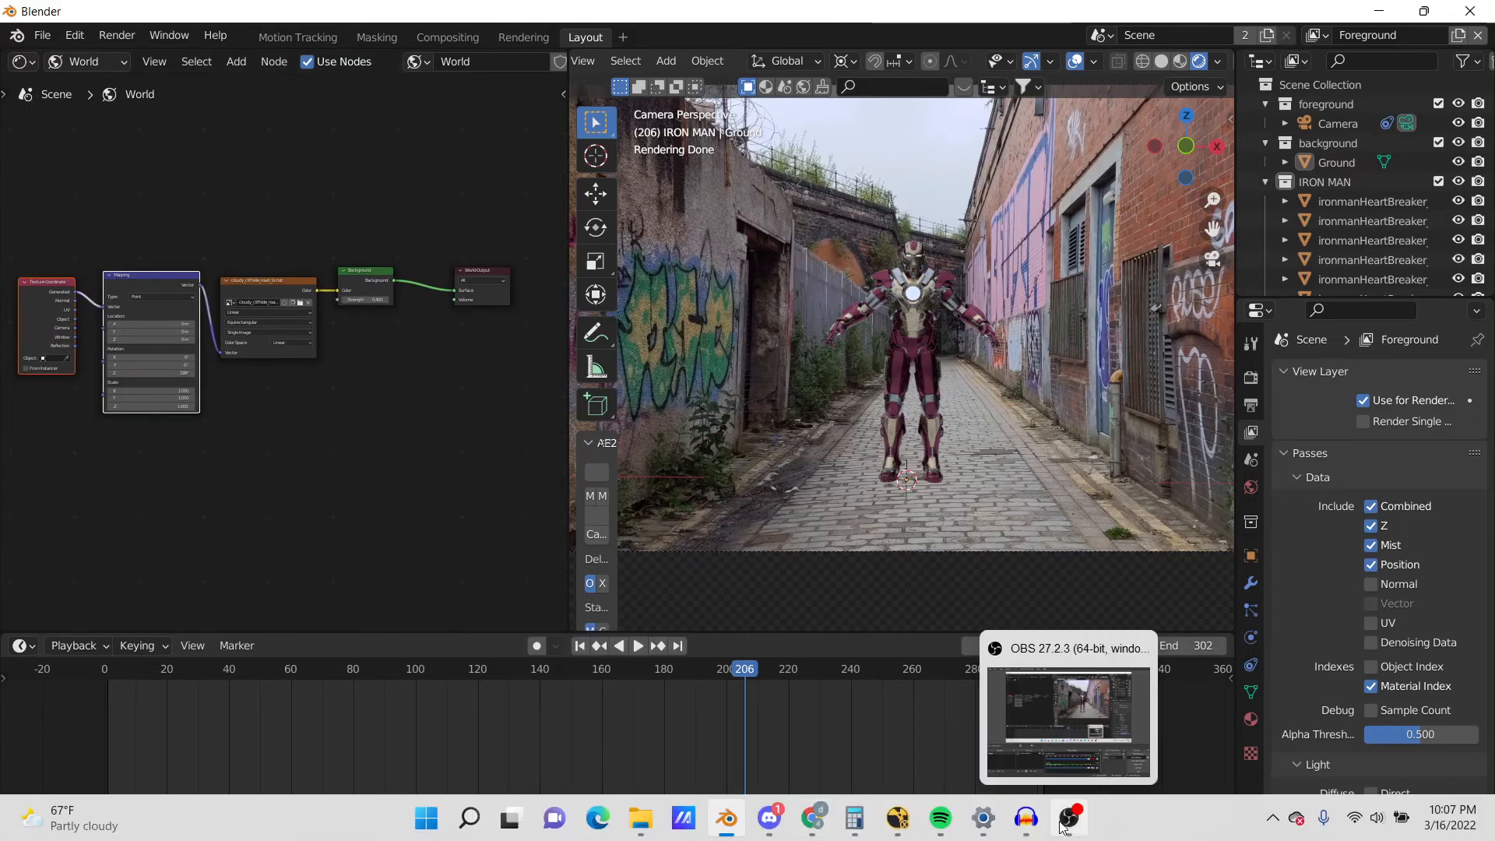